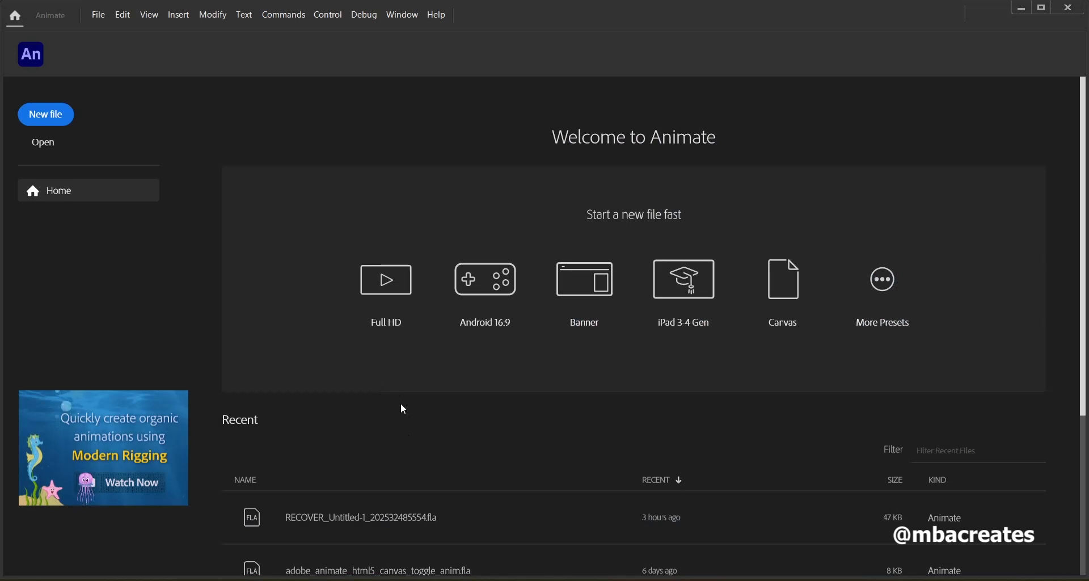
Step: Create a new 1920 × 1080 Full HD ActionScript 3.0 document at 30 fps and fit the stage in the window
left_click(97, 14)
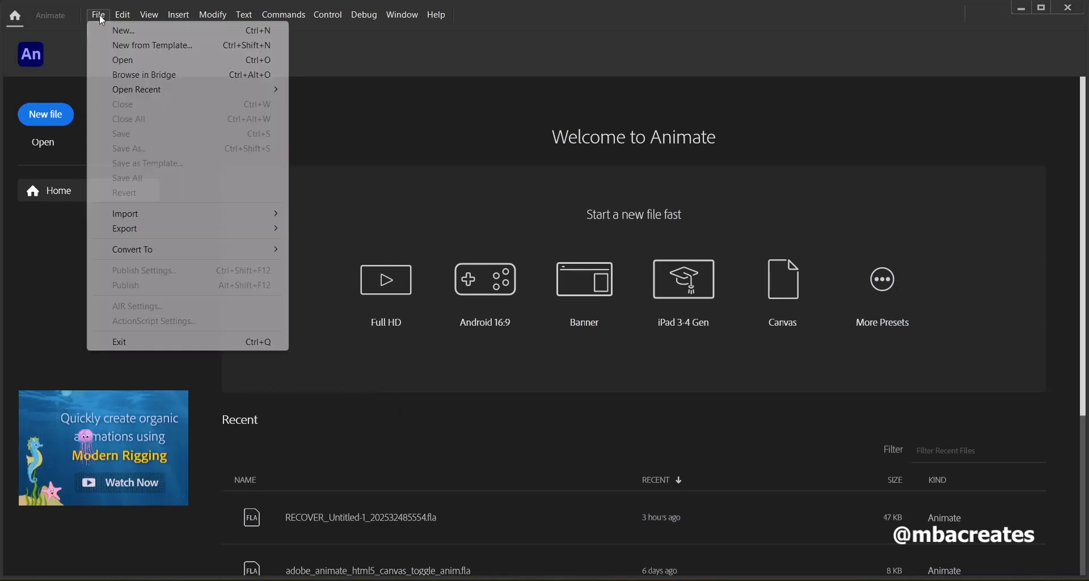
left_click(120, 27)
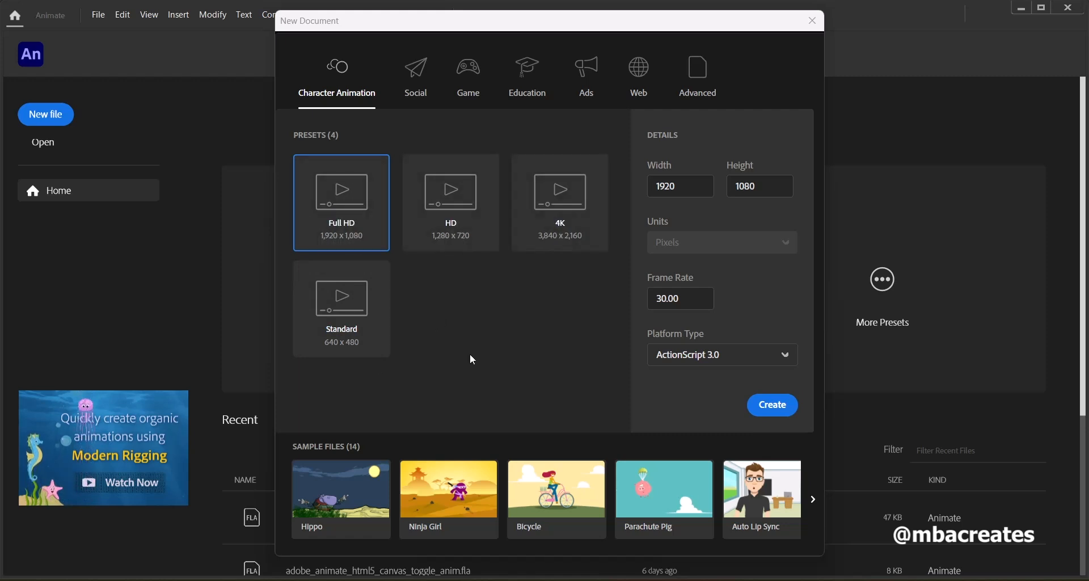
left_click(688, 186)
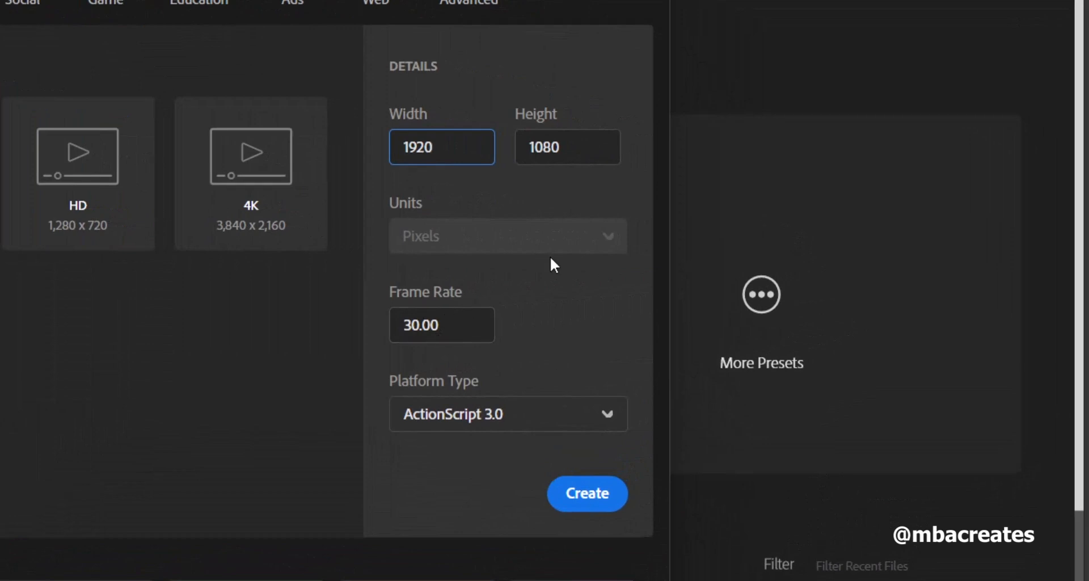
left_click(606, 419)
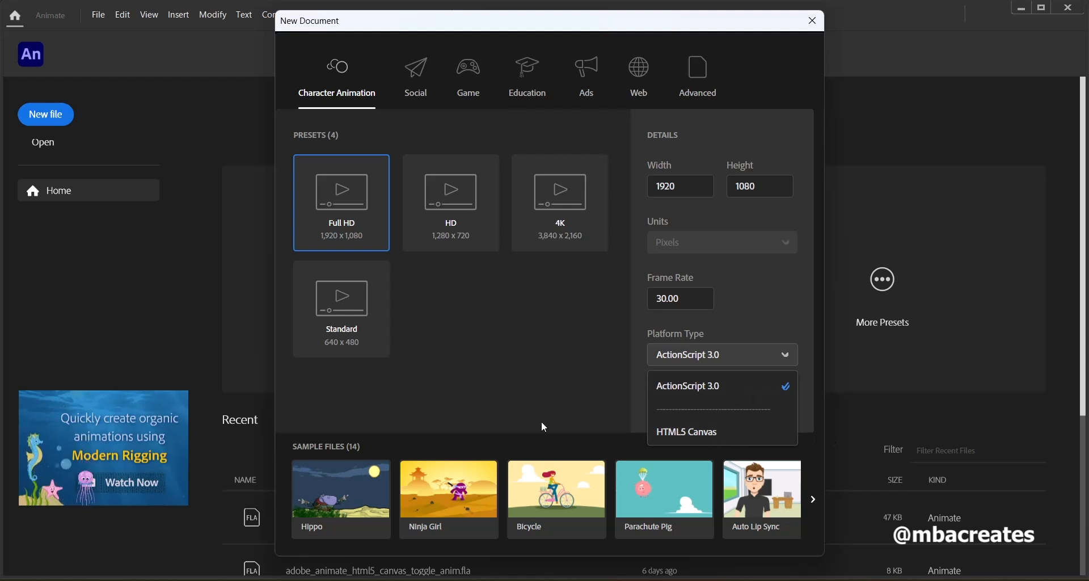
left_click(706, 395)
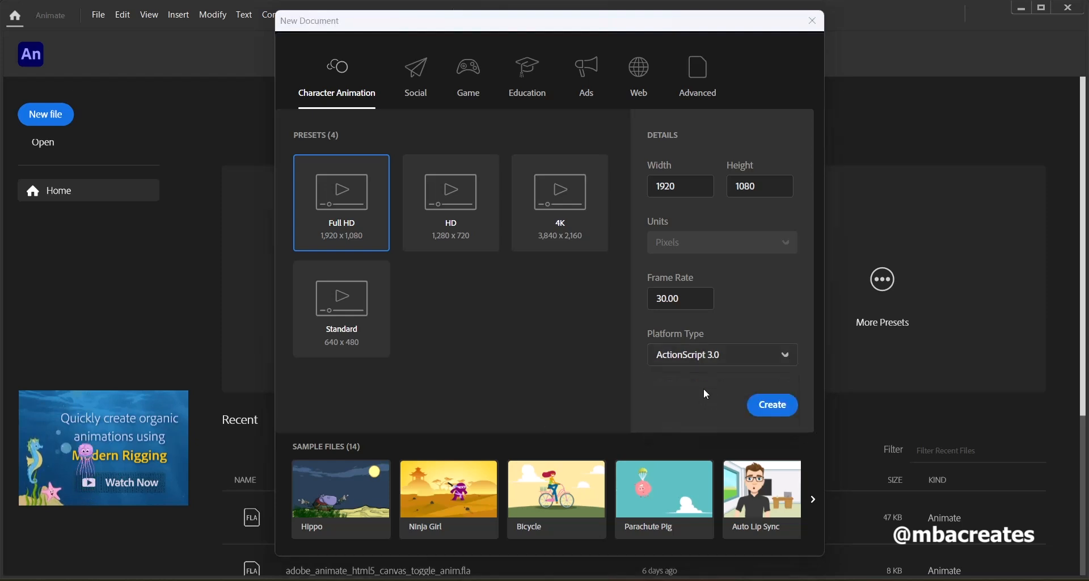
left_click(771, 406)
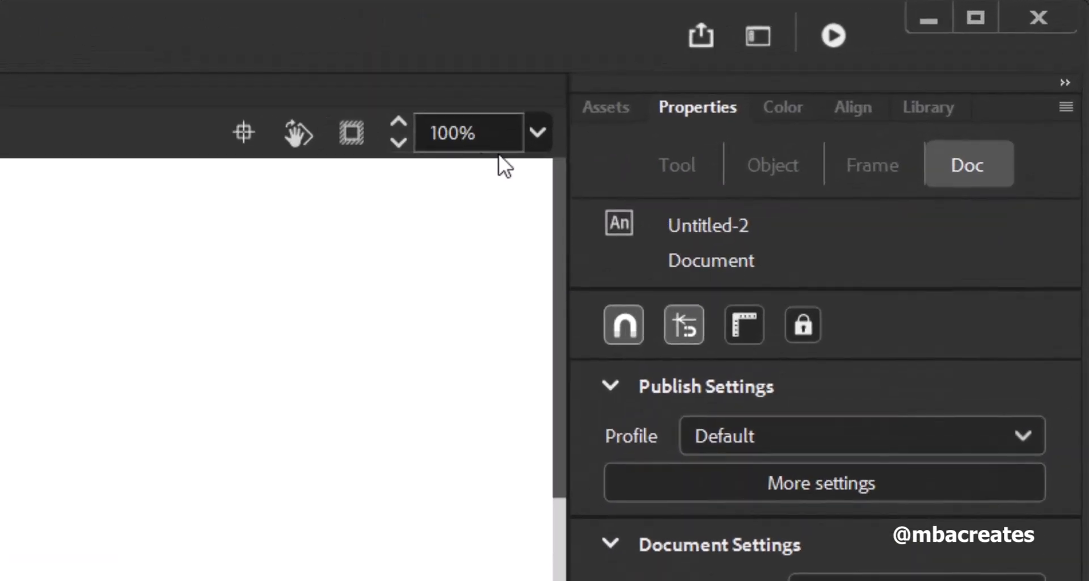
left_click(539, 132)
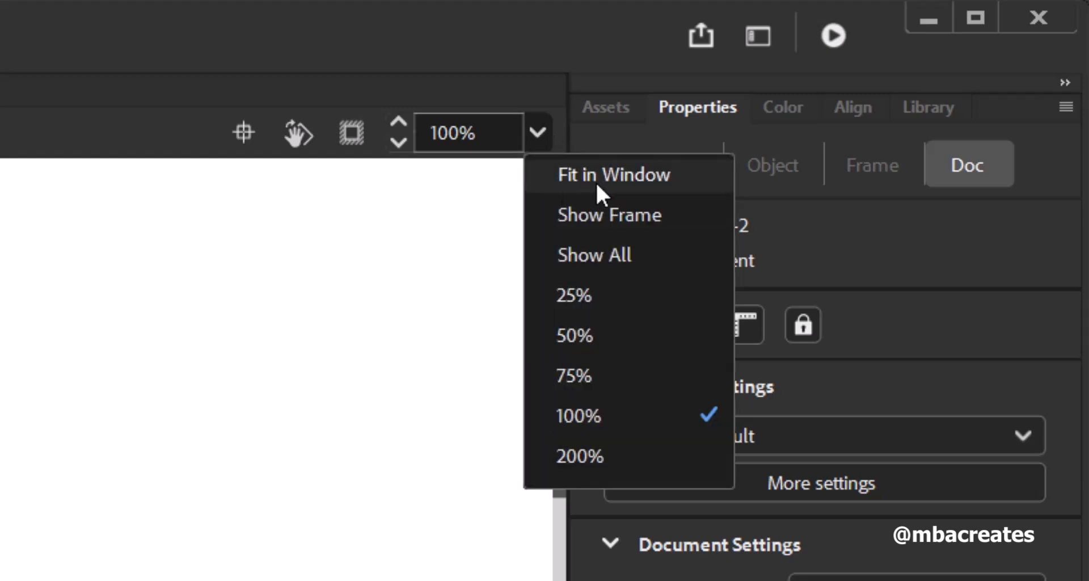
left_click(567, 184)
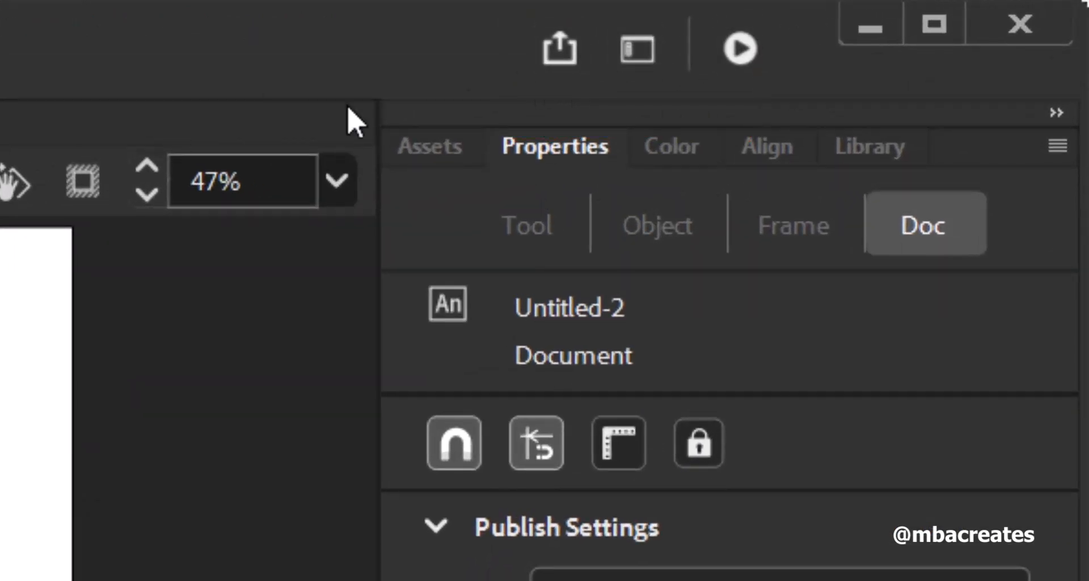
left_click(561, 62)
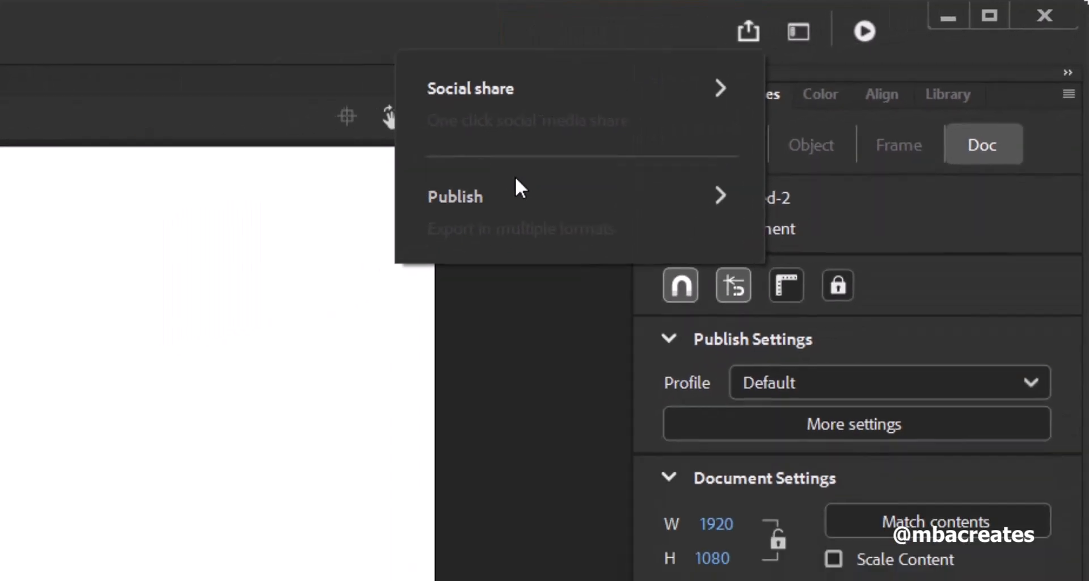
left_click(805, 36)
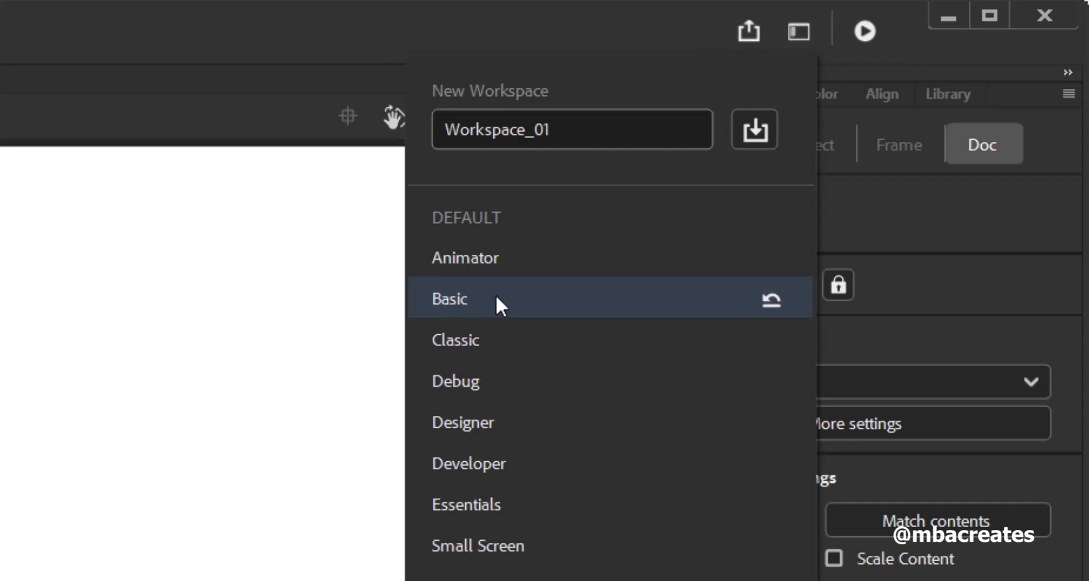
left_click(572, 35)
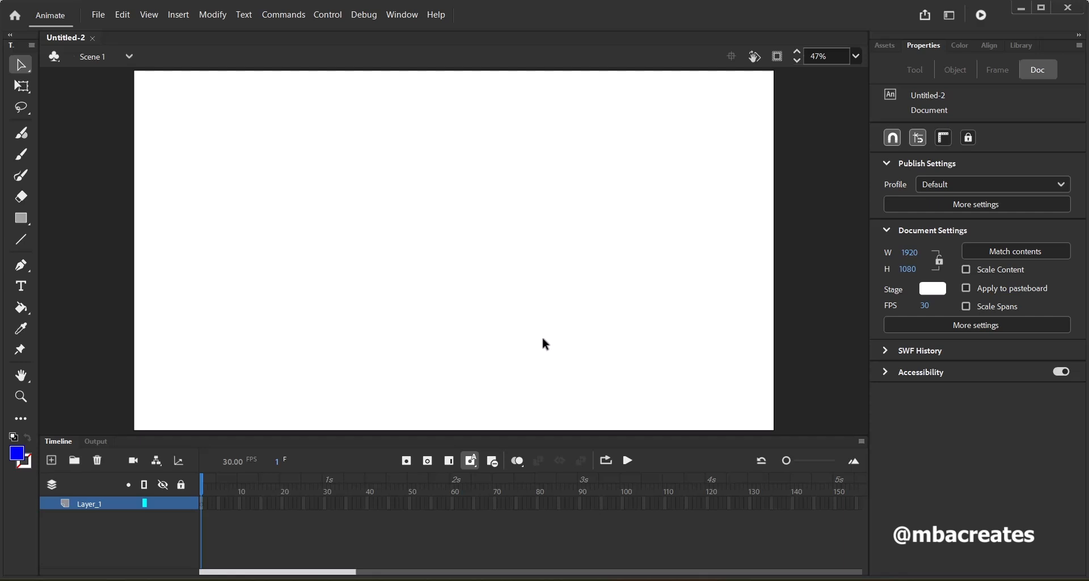
Step: Reset the Basic workspace to its original layout
left_click(954, 17)
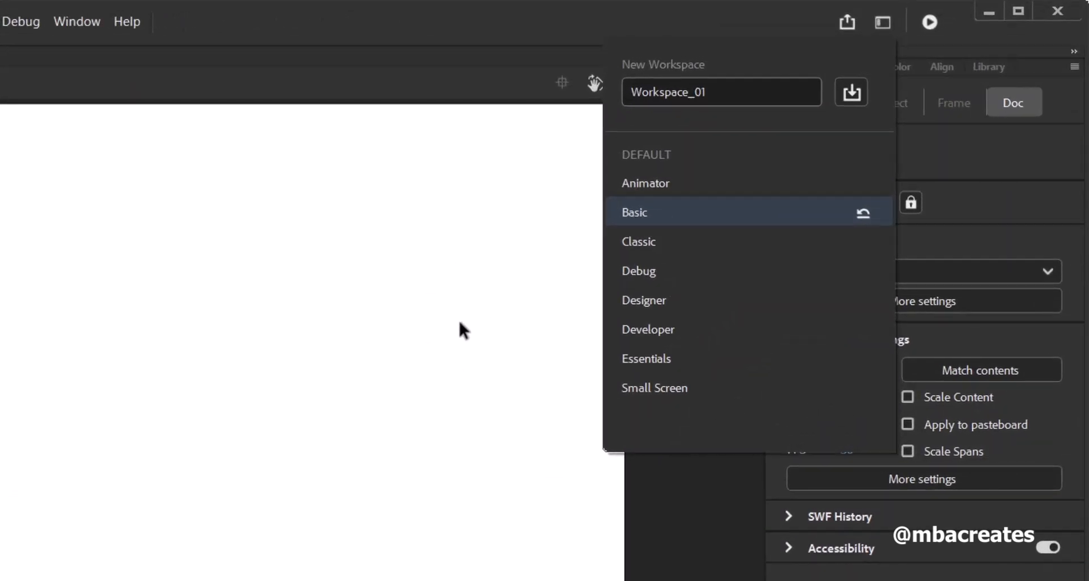
left_click(863, 212)
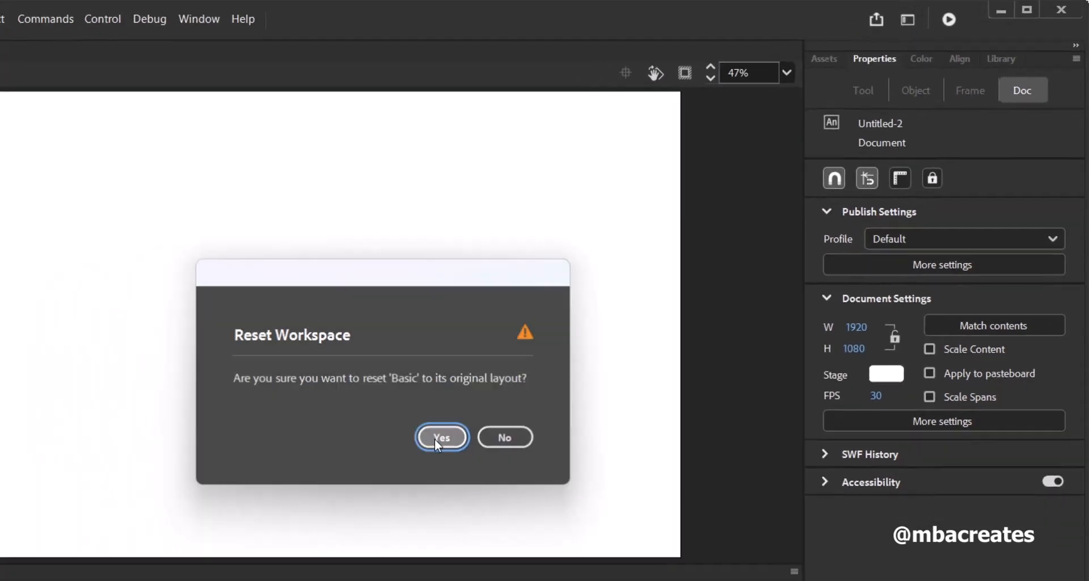
left_click(347, 502)
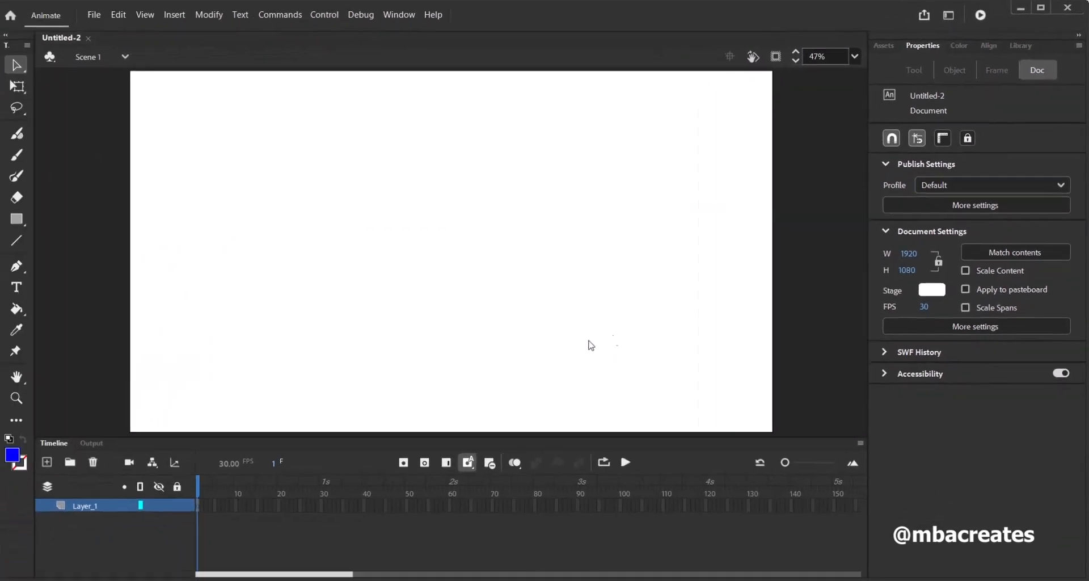
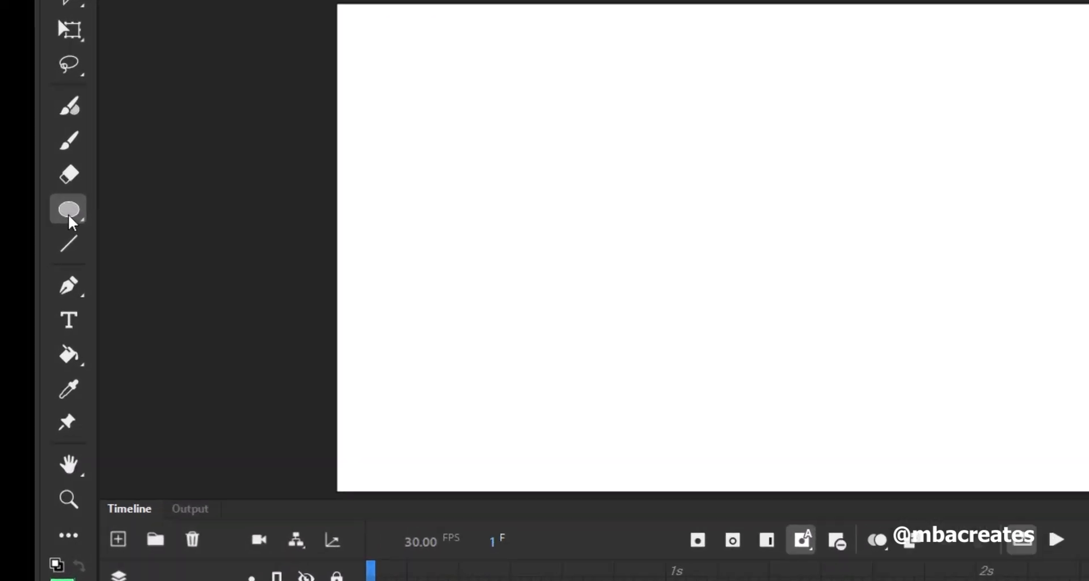
Step: Draw a red (#FF0000) square about 226 px wide near the stage's upper-left corner with the Rectangle tool
left_click(22, 202)
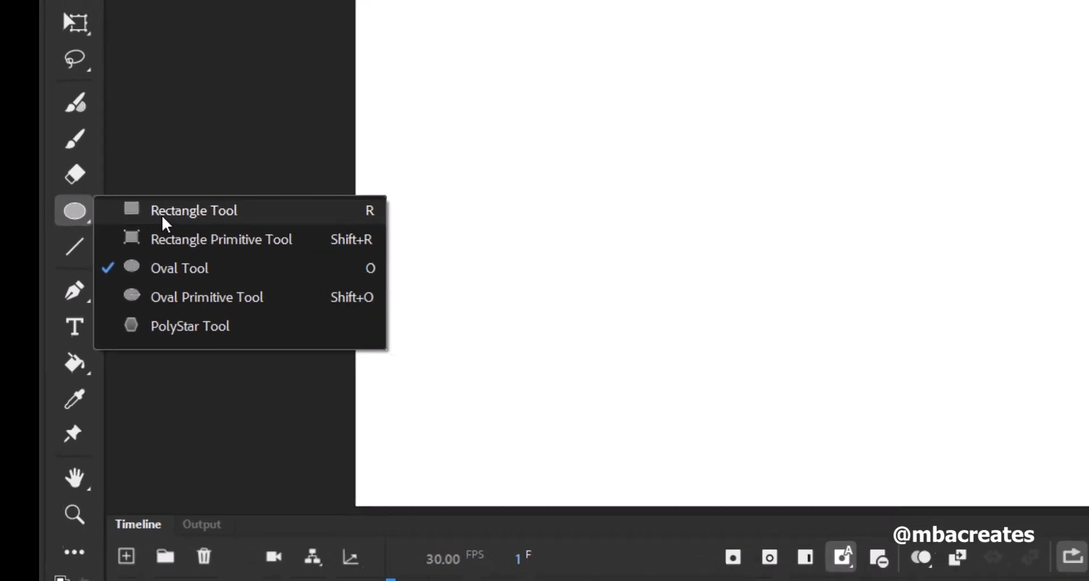
left_click(164, 214)
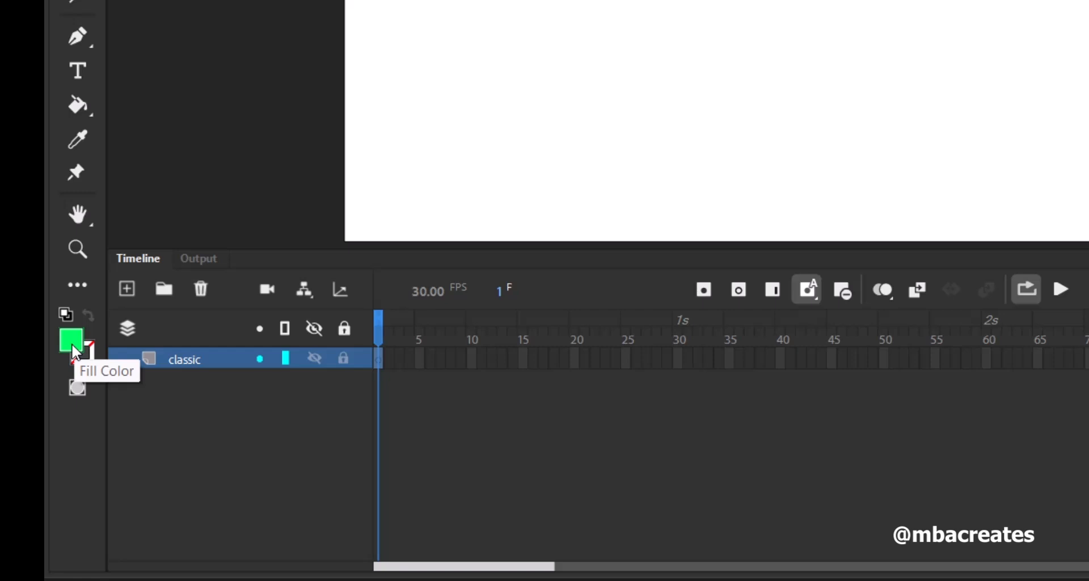
left_click(78, 351)
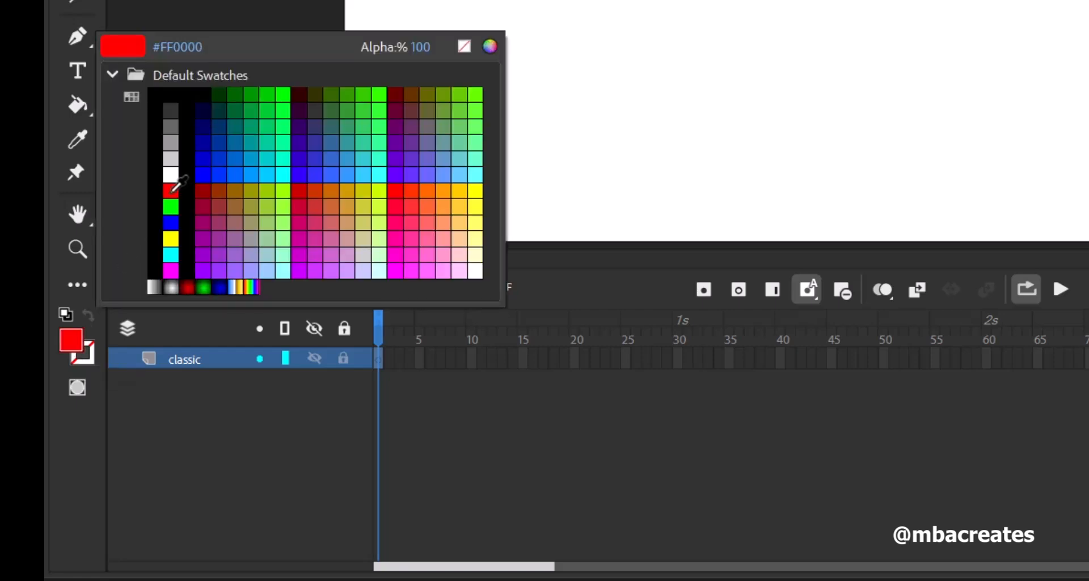
left_click(170, 191)
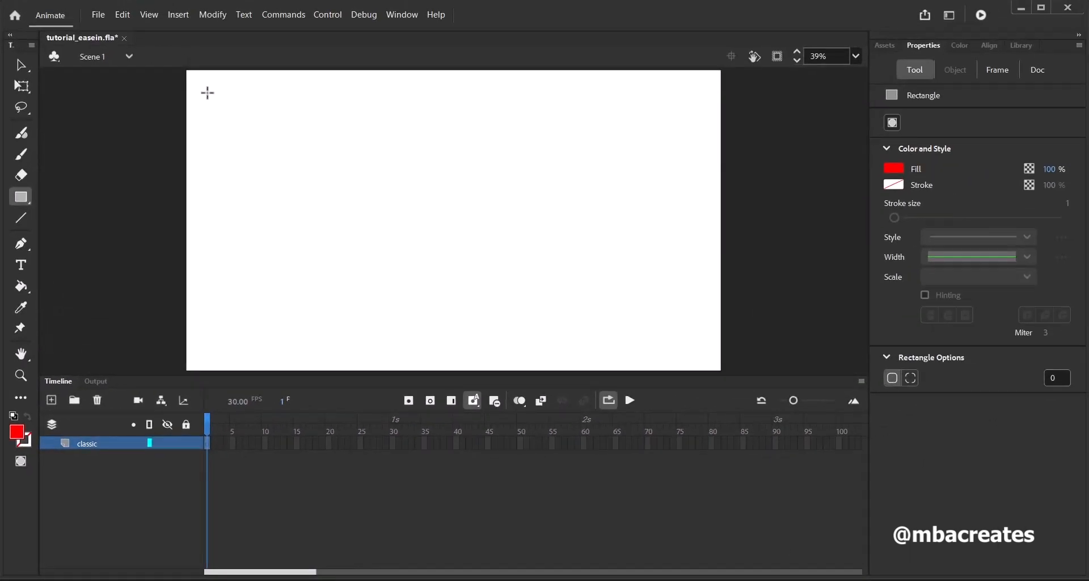
left_click_drag(208, 93, 270, 156)
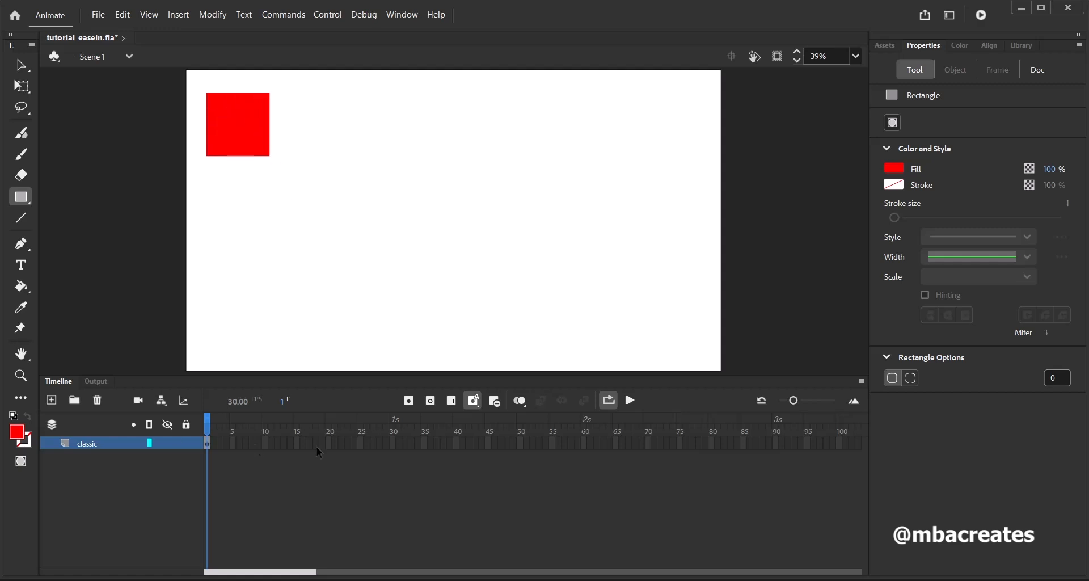
Step: Insert a keyframe at frame 60 of the classic layer and turn off timeline looping
left_click(584, 445)
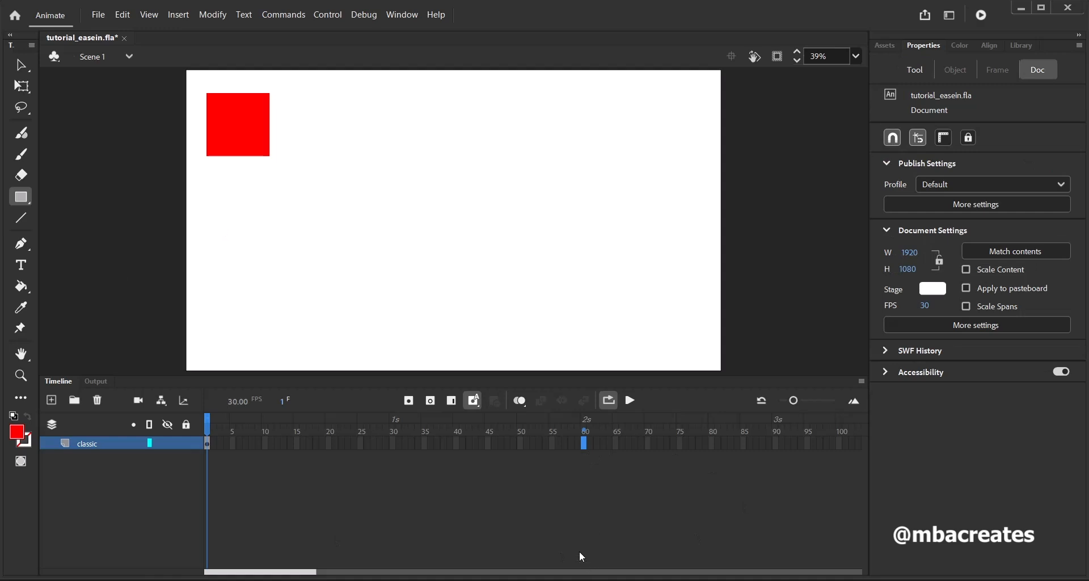
left_click(410, 403)
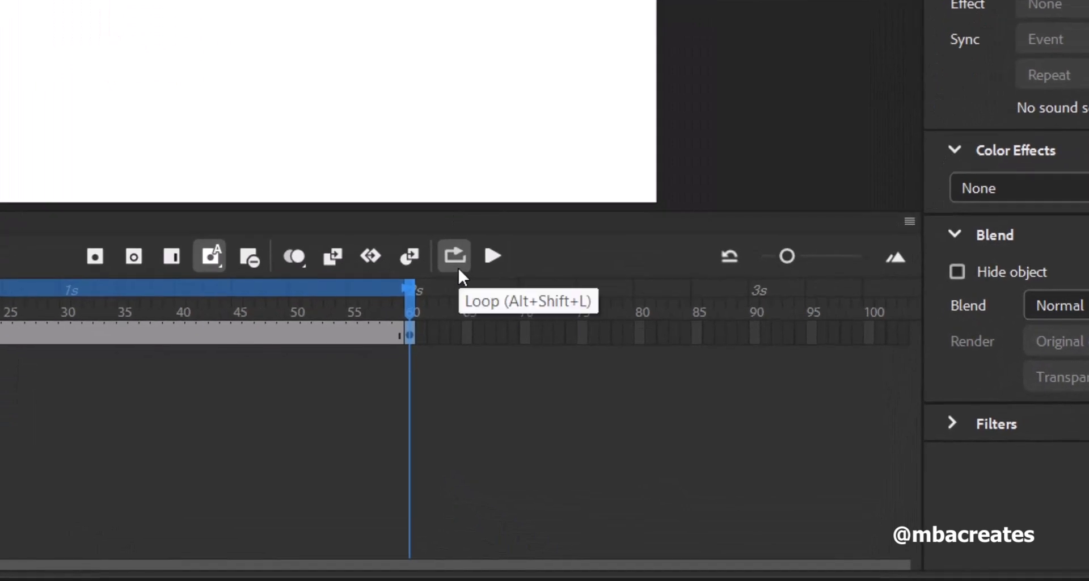
left_click(454, 263)
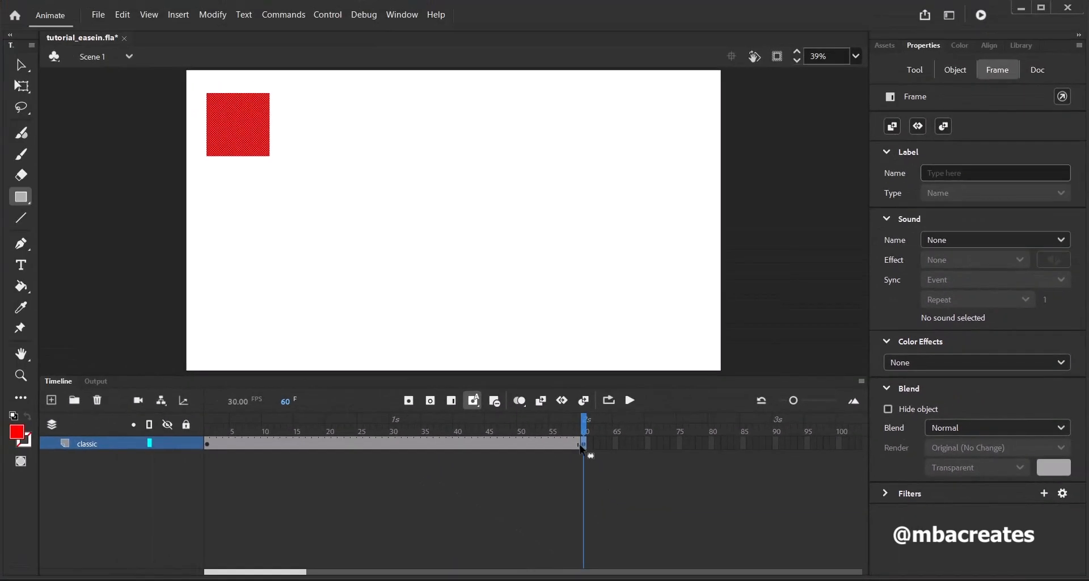
Step: Move the square at frame 60 to the stage's lower-right corner, at about X 1631, Y 807
left_click(25, 63)
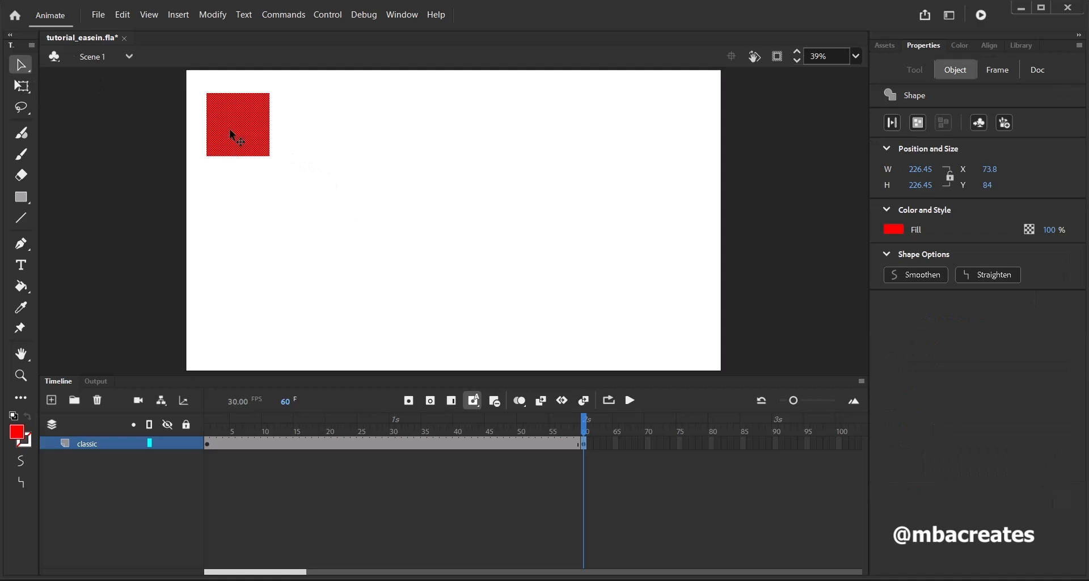
left_click_drag(236, 138, 665, 333)
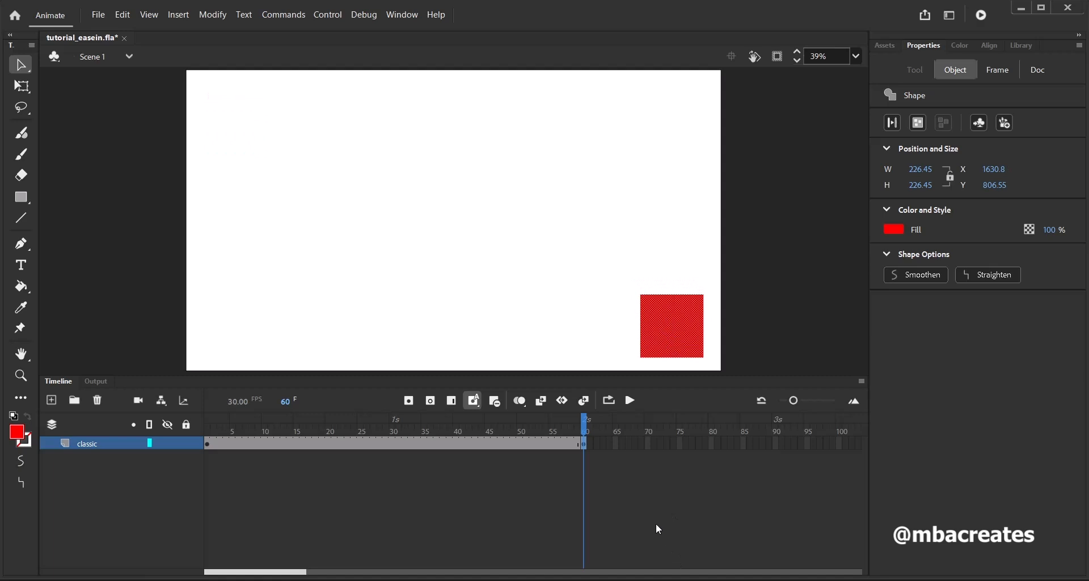
mouse_move(585, 431)
left_mouse_down()
mouse_move(209, 434)
mouse_move(604, 433)
left_mouse_up()
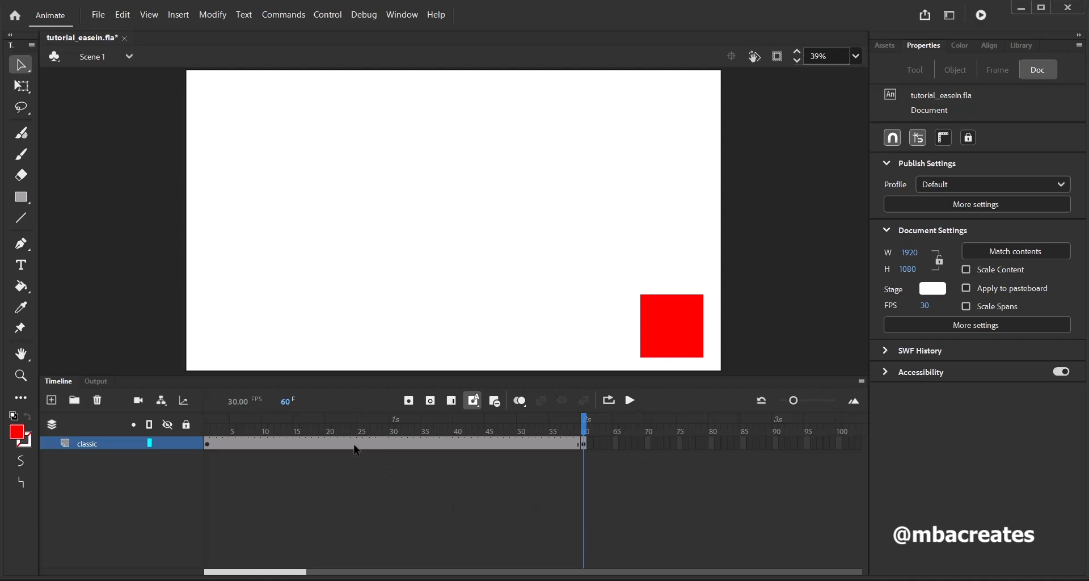
Step: Create a classic tween between the two keyframes, accepting symbol conversion without further prompts, and play it from frame 1
right_click(392, 451)
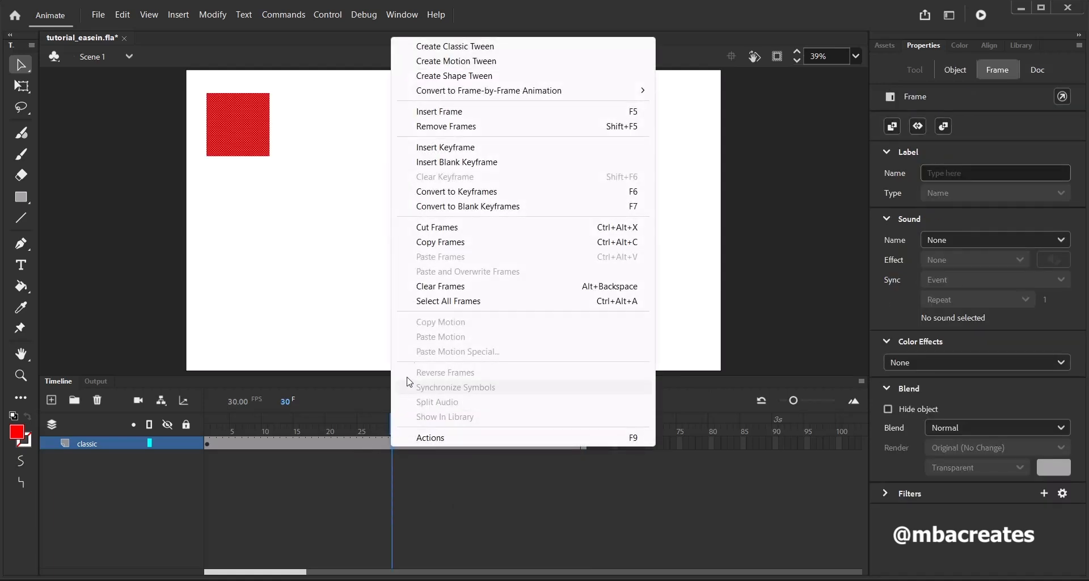
left_click(453, 49)
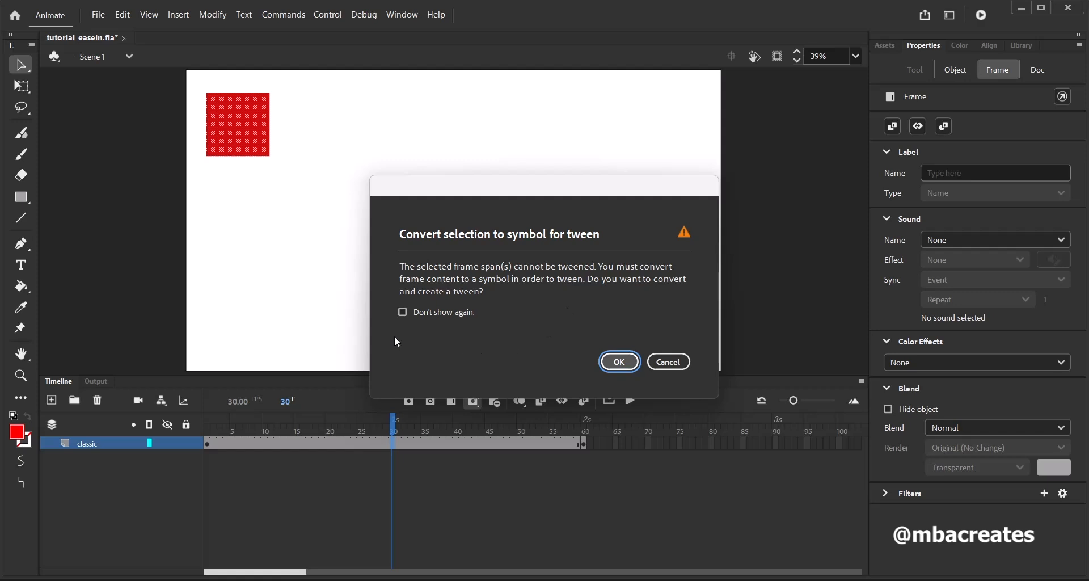
left_click(404, 315)
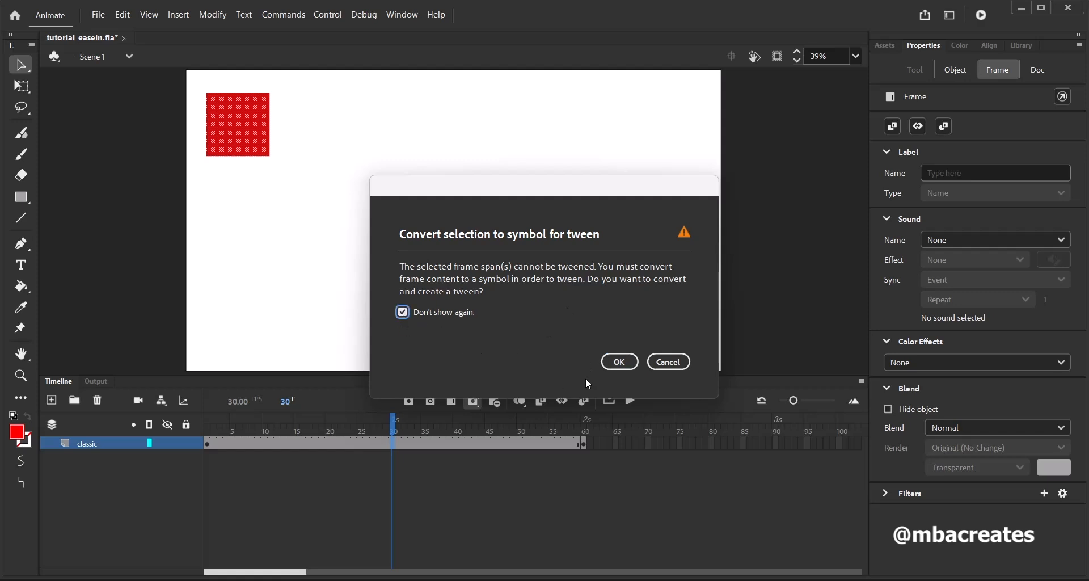
left_click(618, 362)
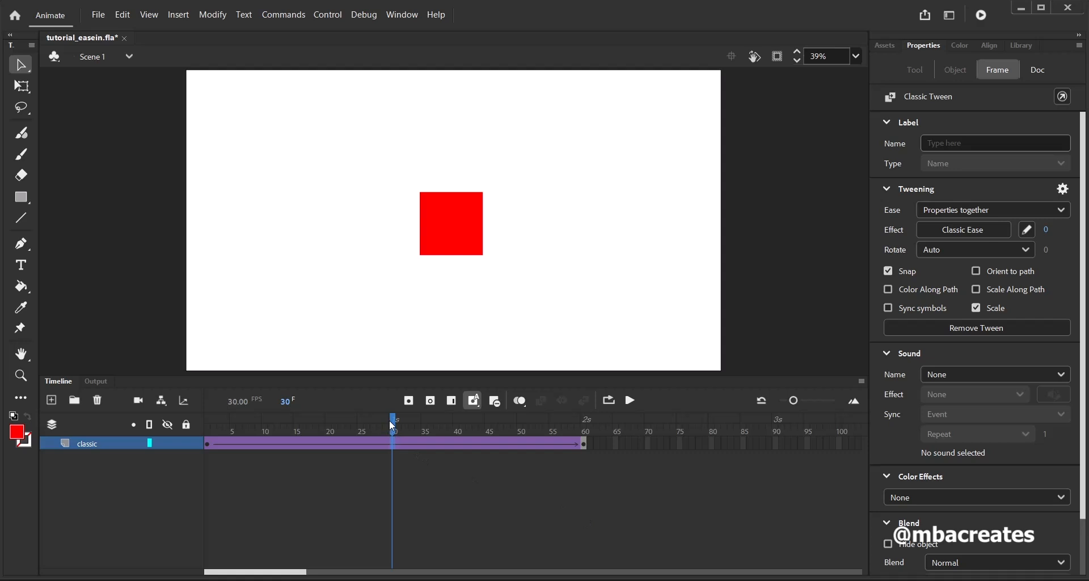
left_click_drag(392, 423, 207, 424)
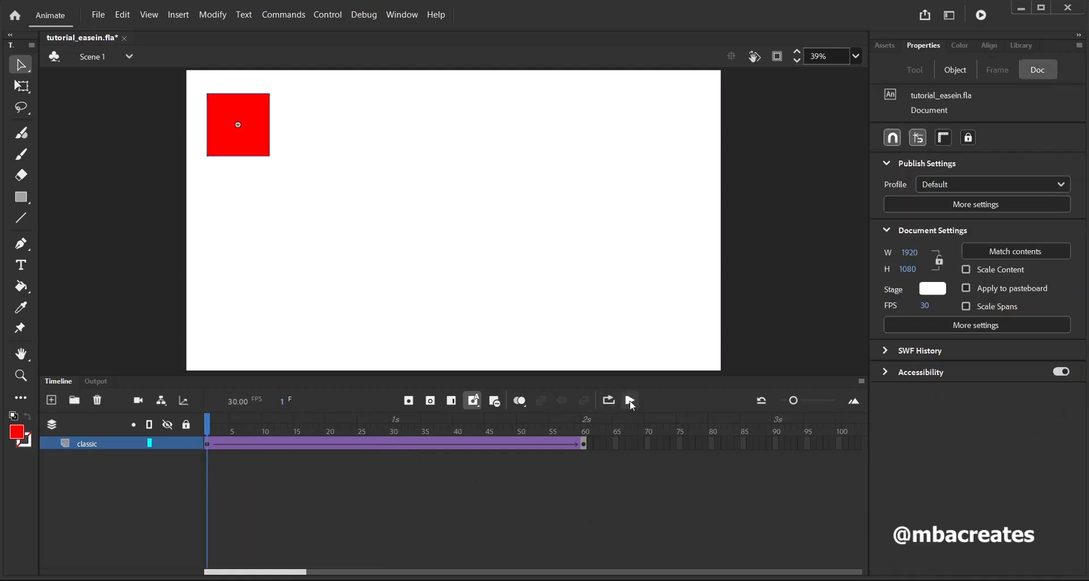
left_click(631, 402)
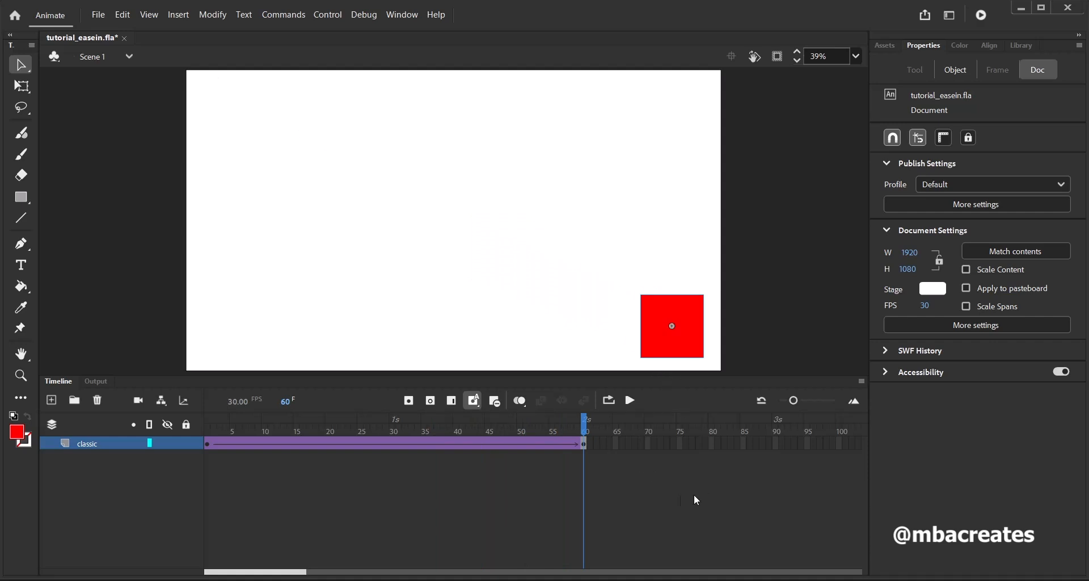
Step: Add a new layer above the classic layer and name it motion
left_click(51, 401)
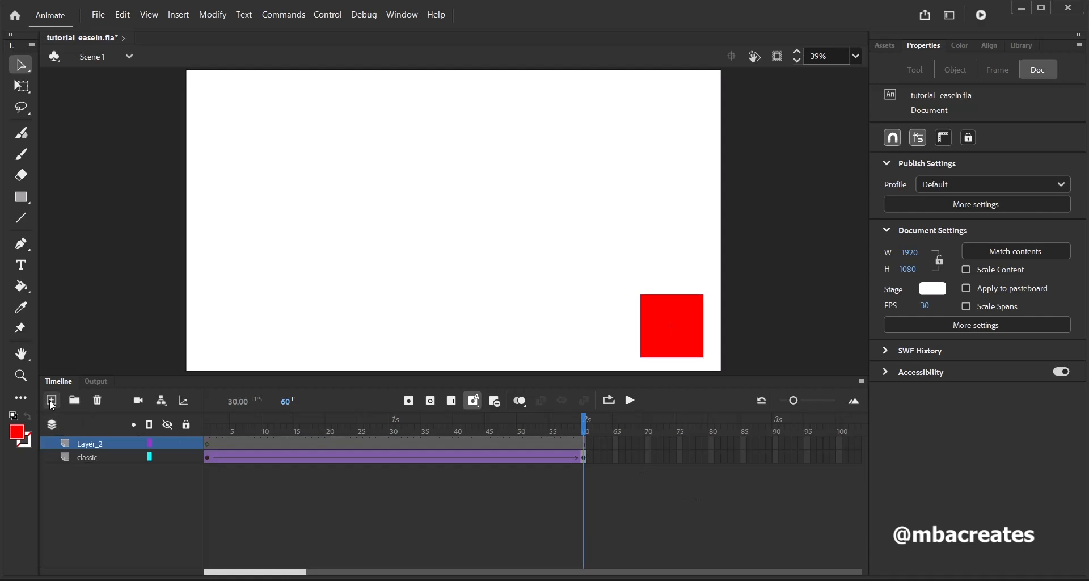
double_click(88, 444)
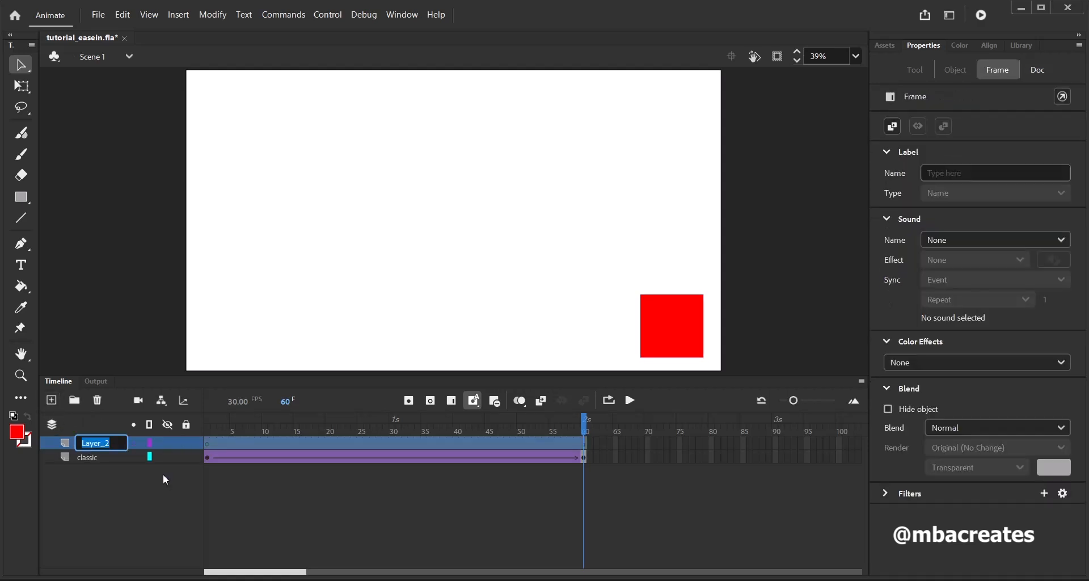
type("motion")
key("Return")
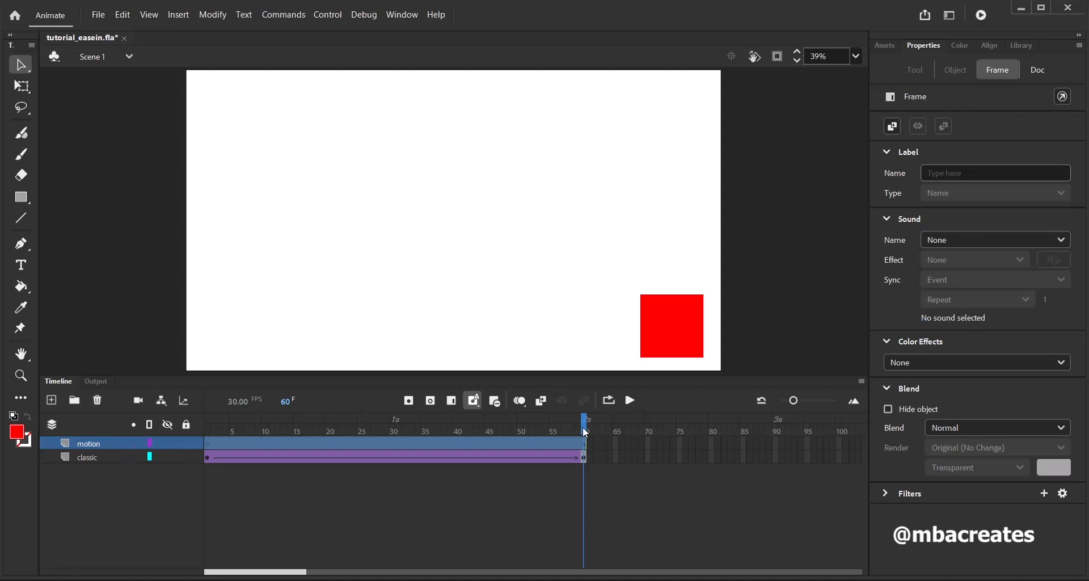
Step: Select frame 1 of the motion layer and choose the PolyStar tool with a blue fill
left_click_drag(586, 433, 198, 438)
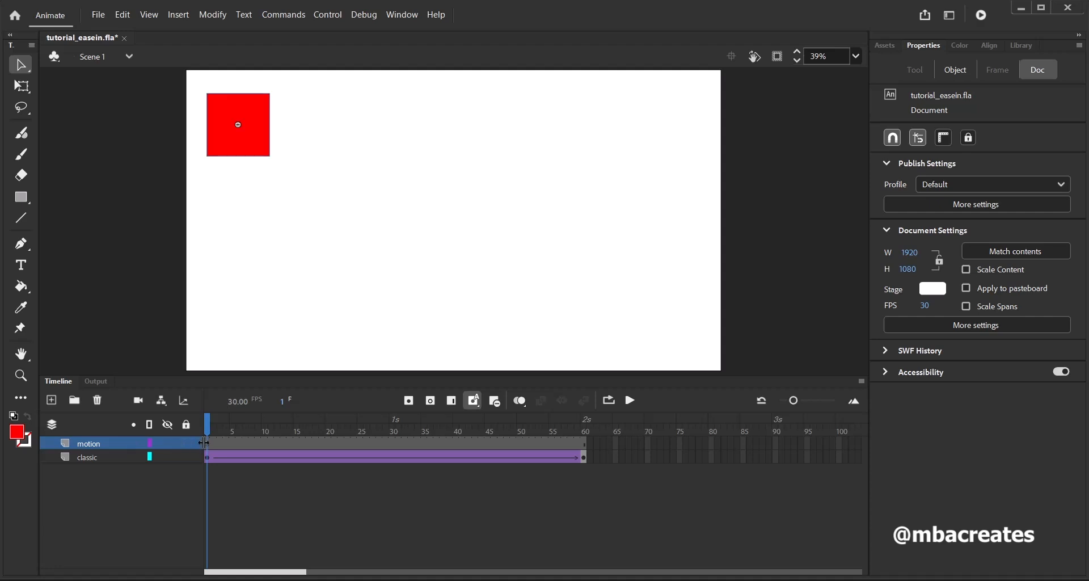
left_click(207, 443)
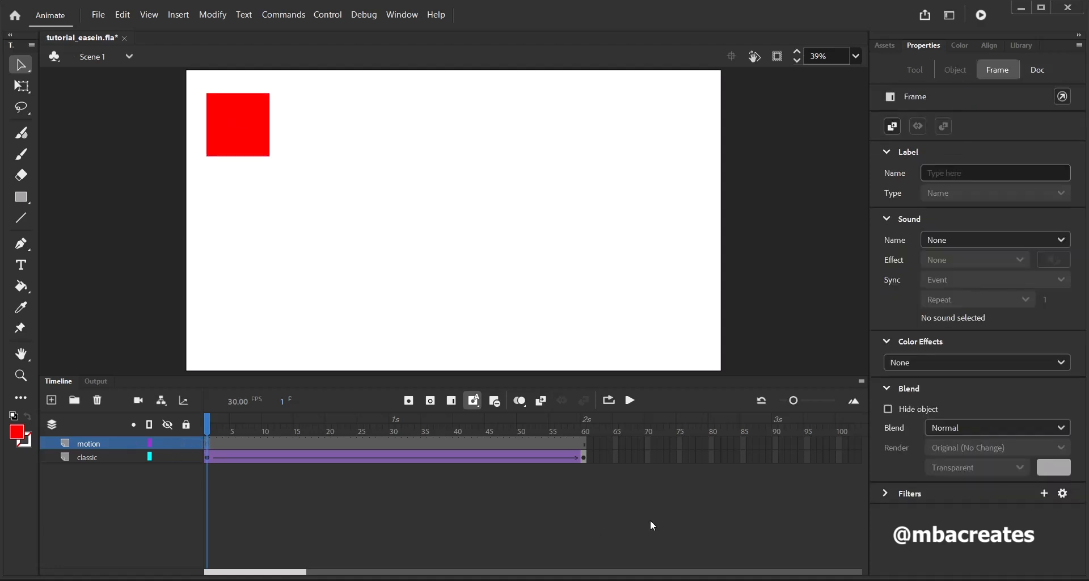
left_click(25, 201)
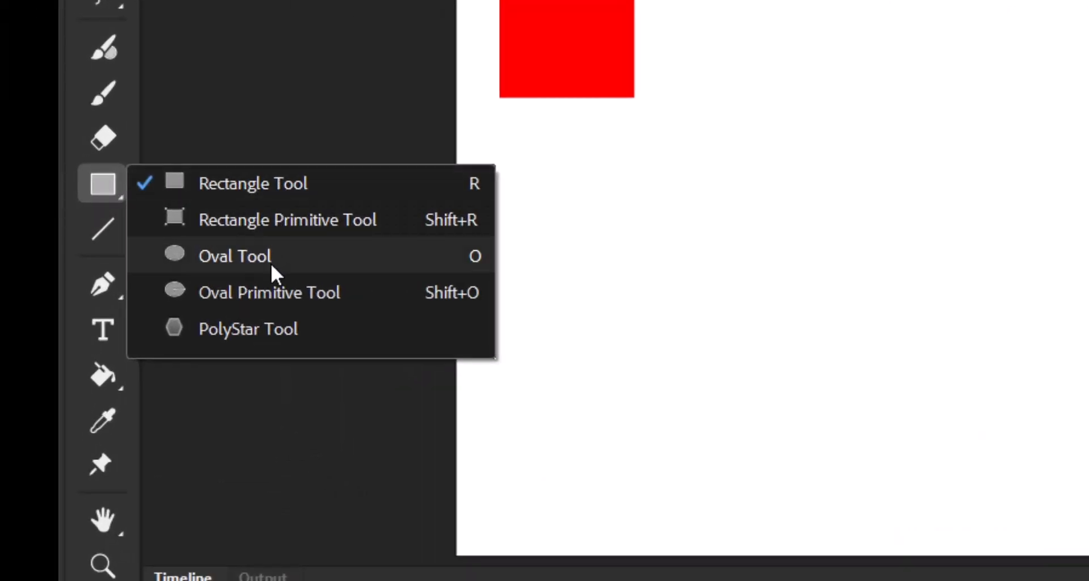
left_click(267, 328)
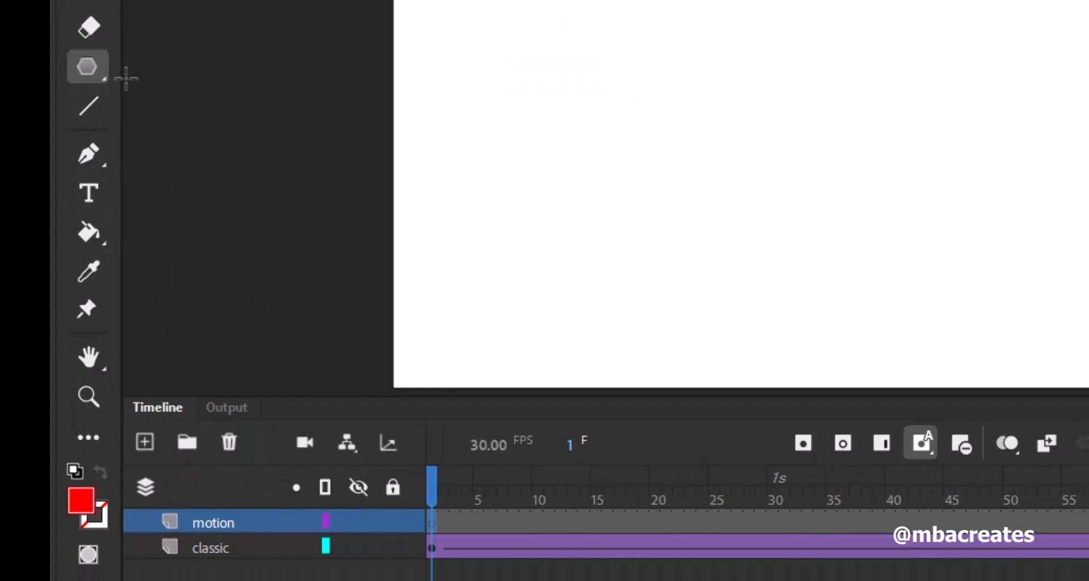
left_click(80, 499)
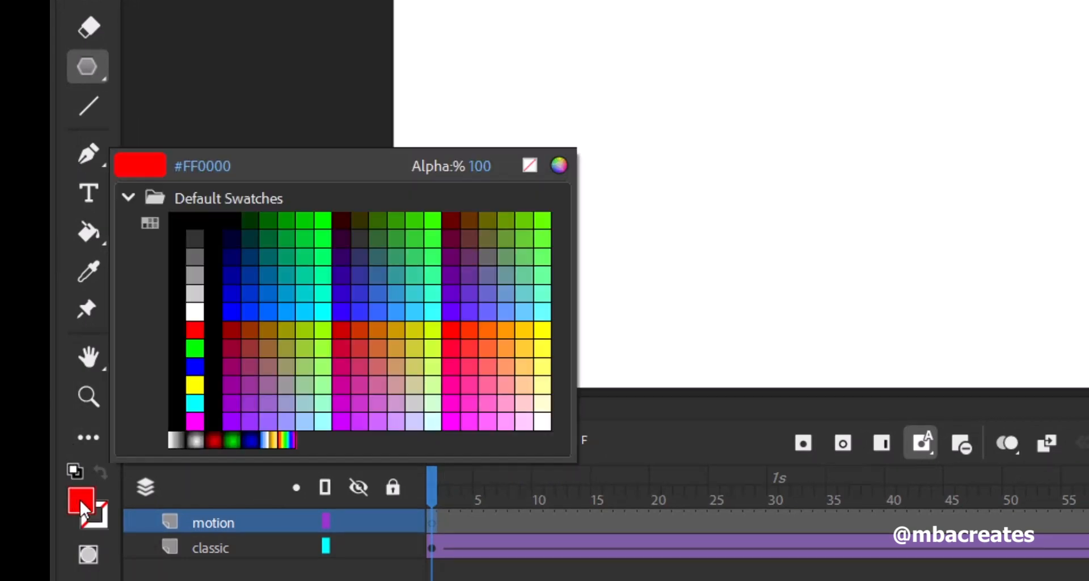
left_click(191, 367)
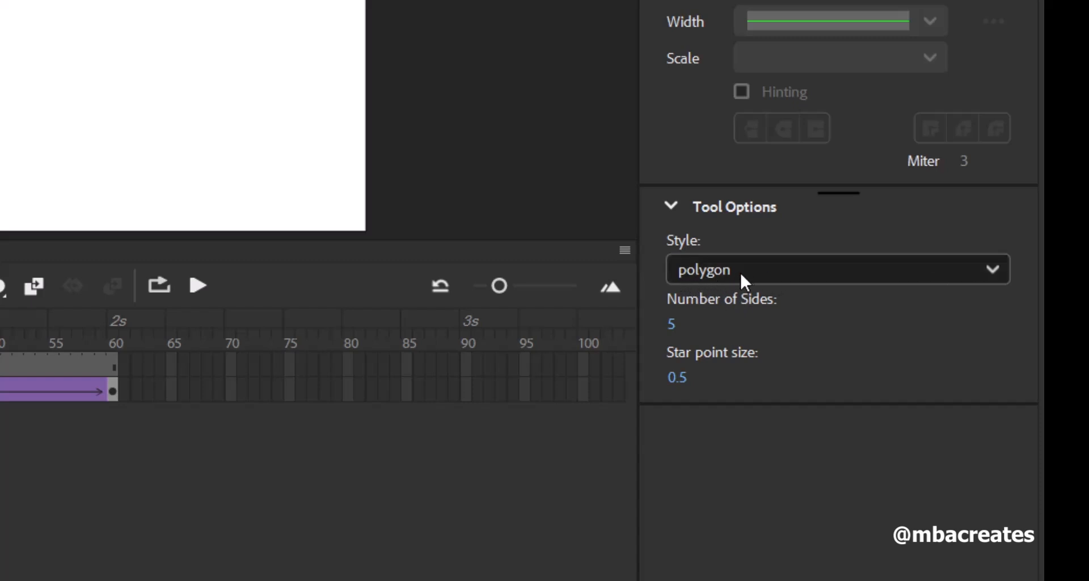
Step: Set the polygon's number of sides to 3 and draw a triangle about 212 by 244 px below the red square
left_click(672, 328)
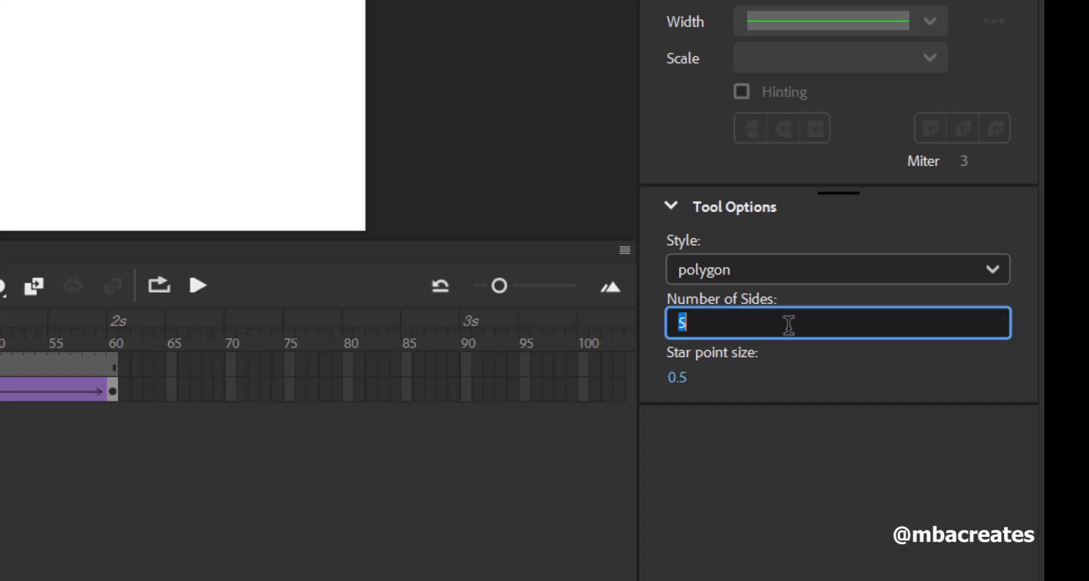
type("3")
key("Tab")
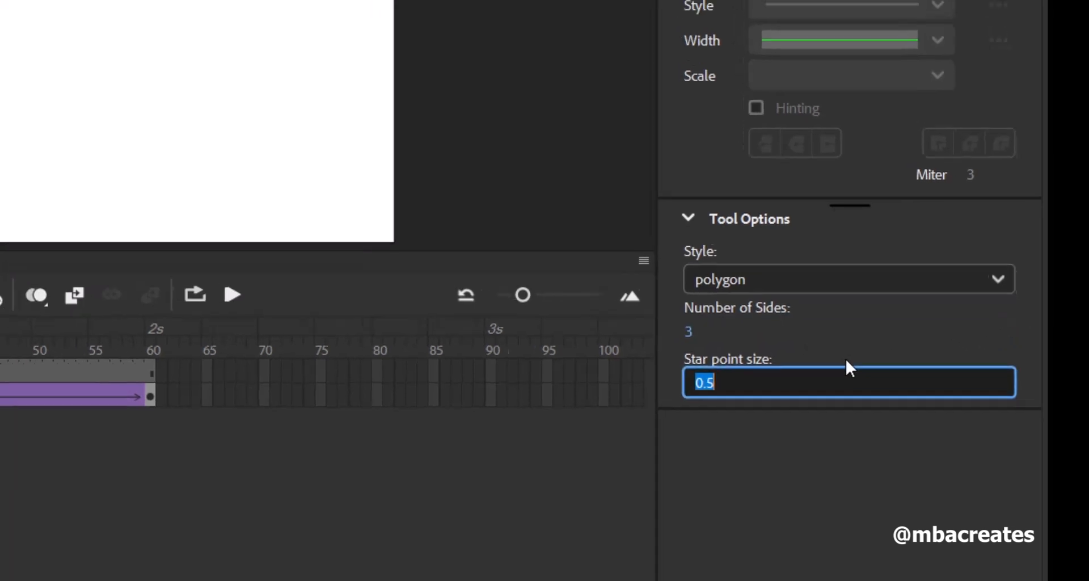
key("Tab")
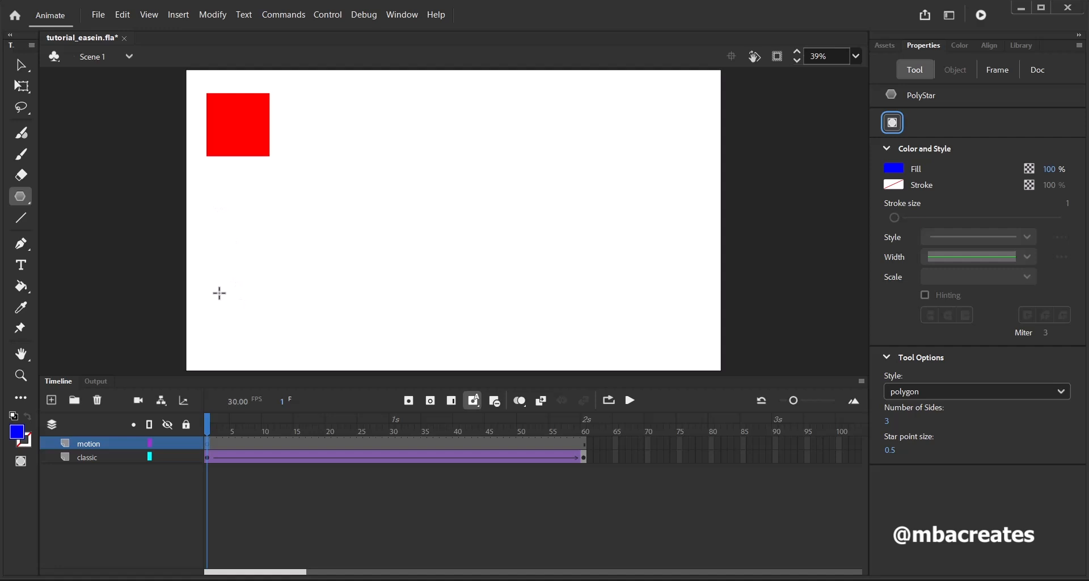
left_click_drag(219, 290, 250, 314)
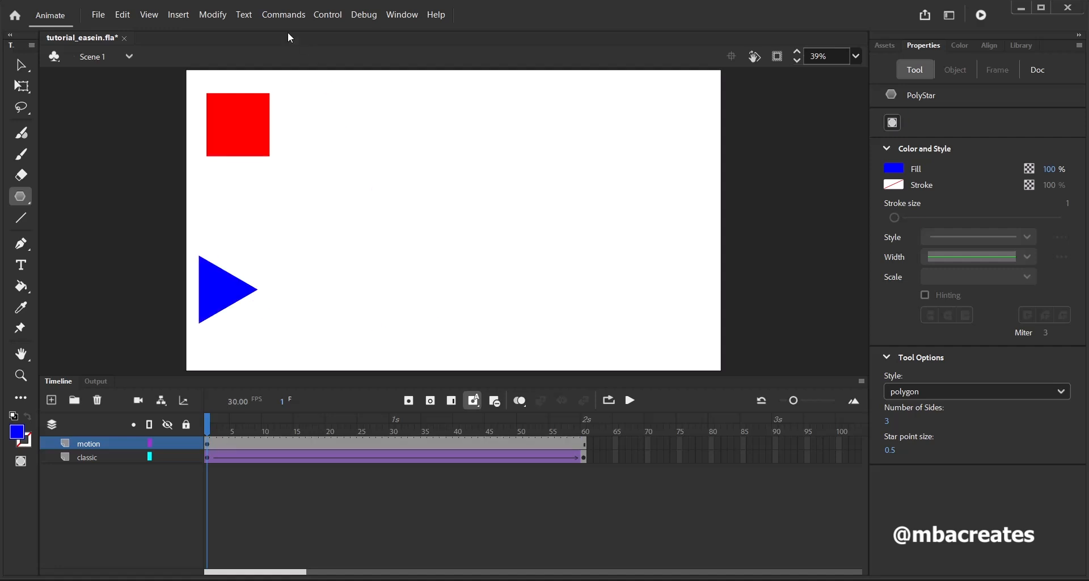
Step: Move the blue triangle to the stage's lower-left area, at about X 74, Y 756, in line with the square's left edge
left_click(21, 65)
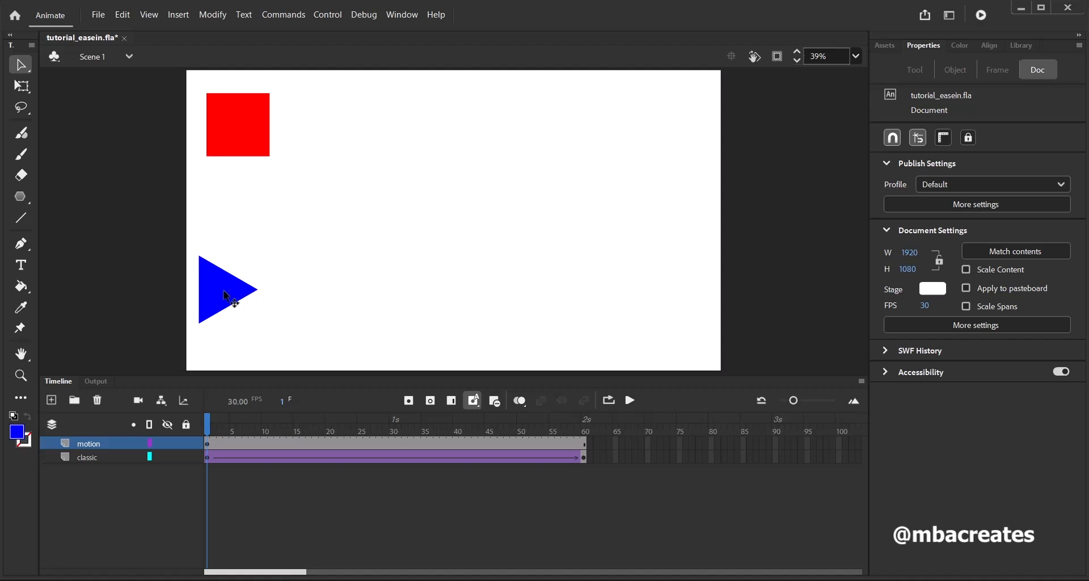
left_click_drag(211, 290, 224, 304)
left_click_drag(225, 316, 221, 316)
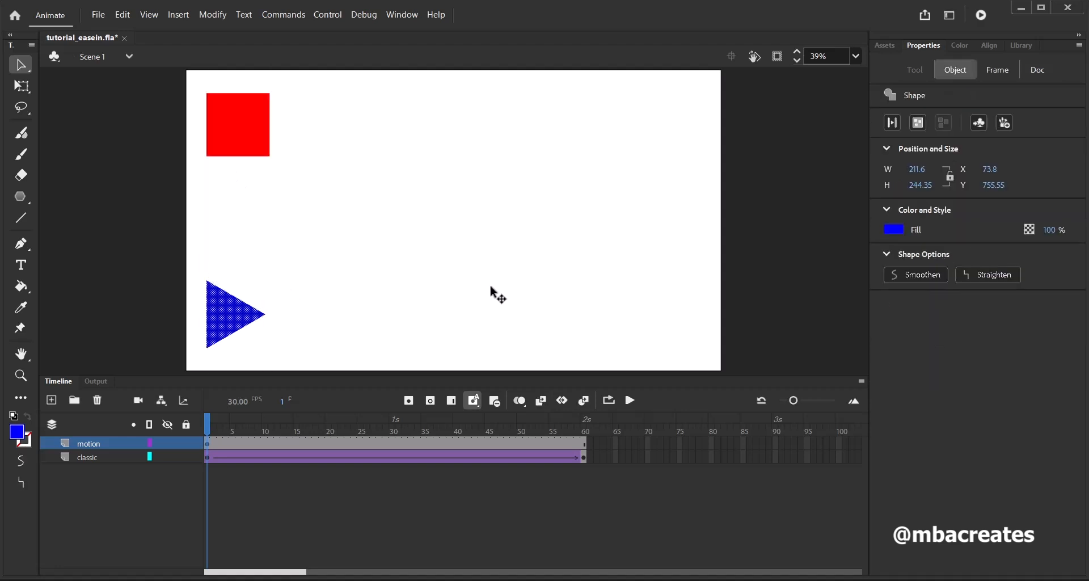
left_click(491, 288)
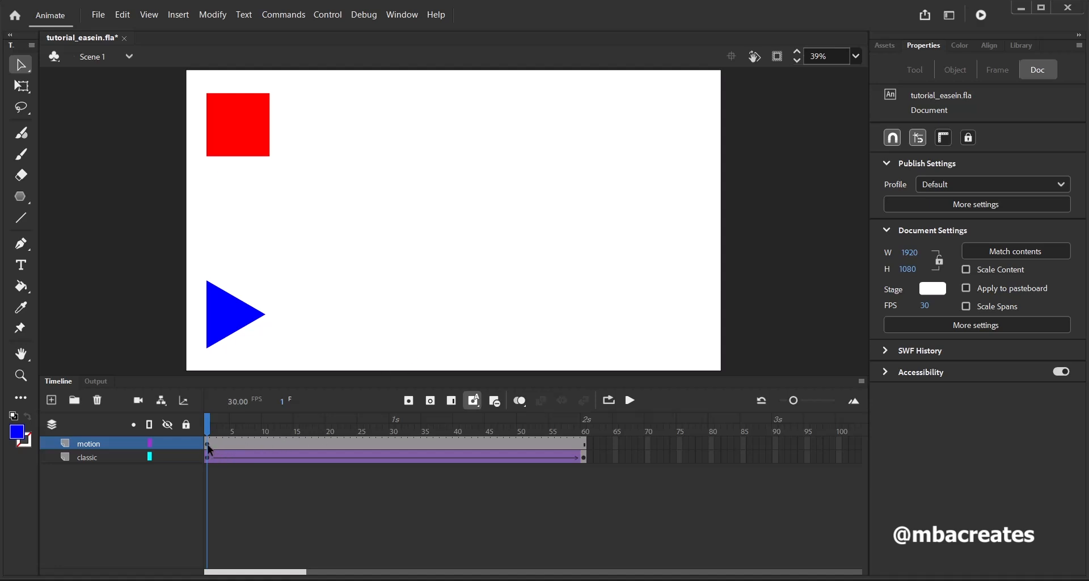
Step: Create a motion tween on the motion layer from the triangle's keyframe at frame 1
left_click(245, 457)
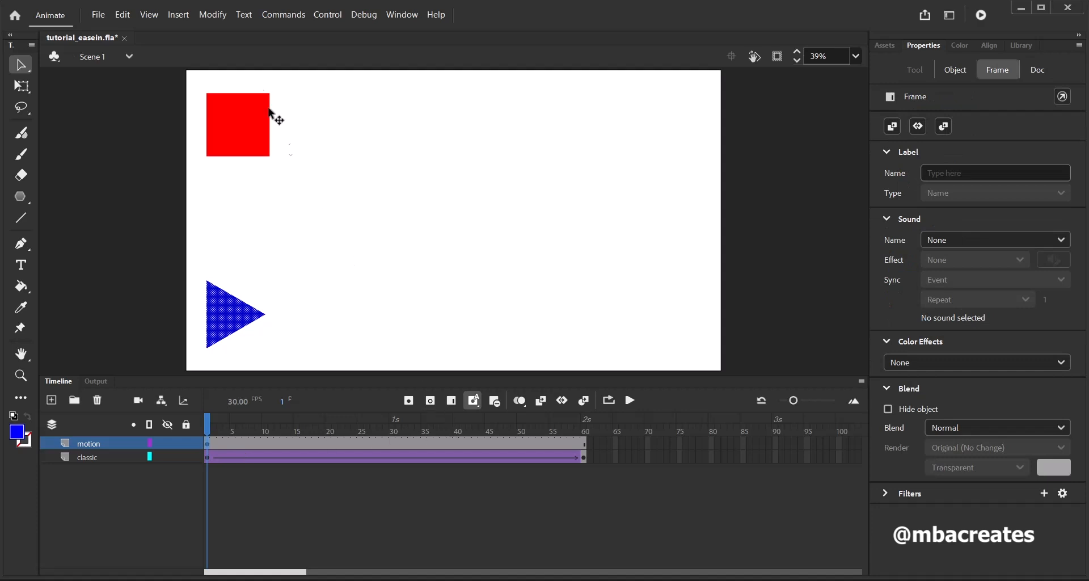
left_click(177, 15)
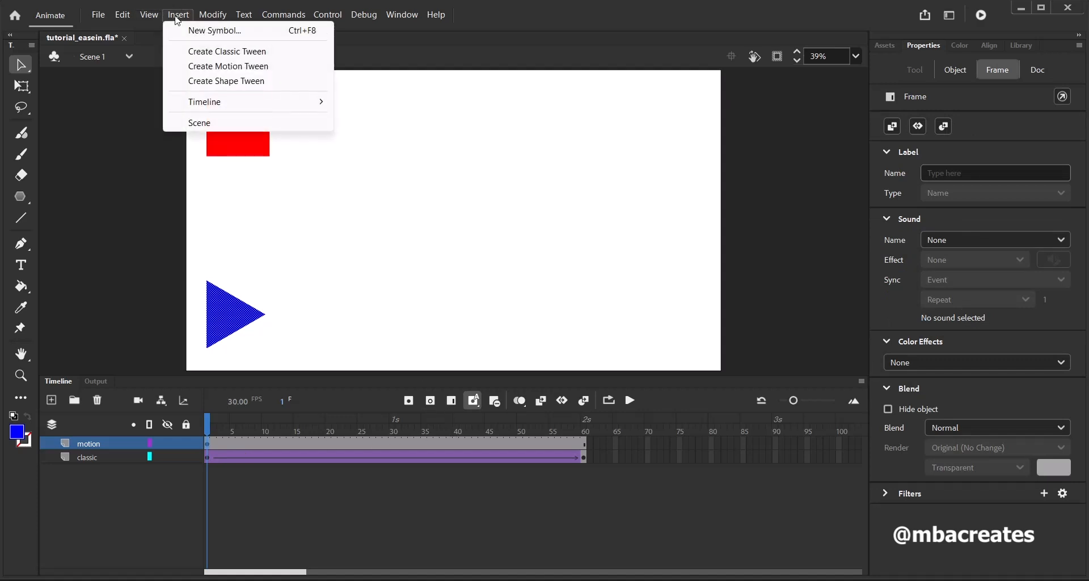
left_click(221, 66)
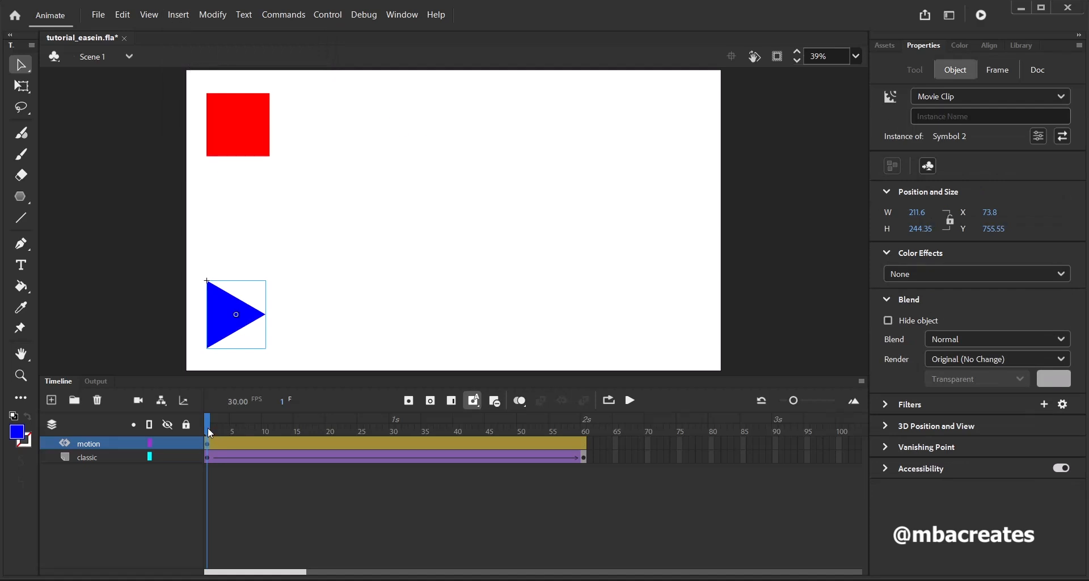
Step: Insert a keyframe at frame 60, move the triangle to the stage's upper-right corner at about X 1682, Y 41, and play the tween
left_click_drag(208, 426, 609, 447)
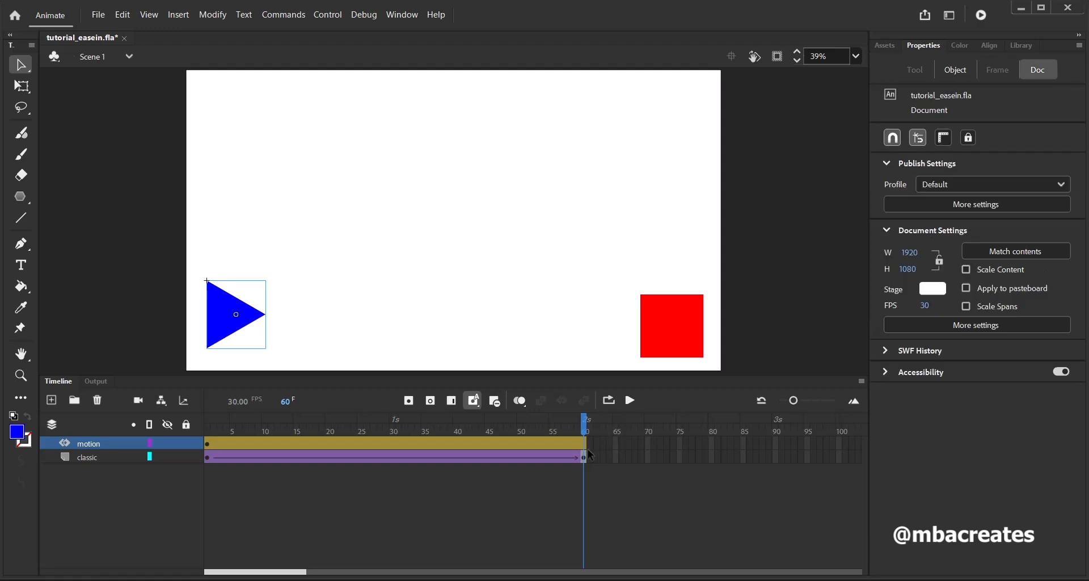
left_click(408, 401)
left_click_drag(233, 321, 681, 121)
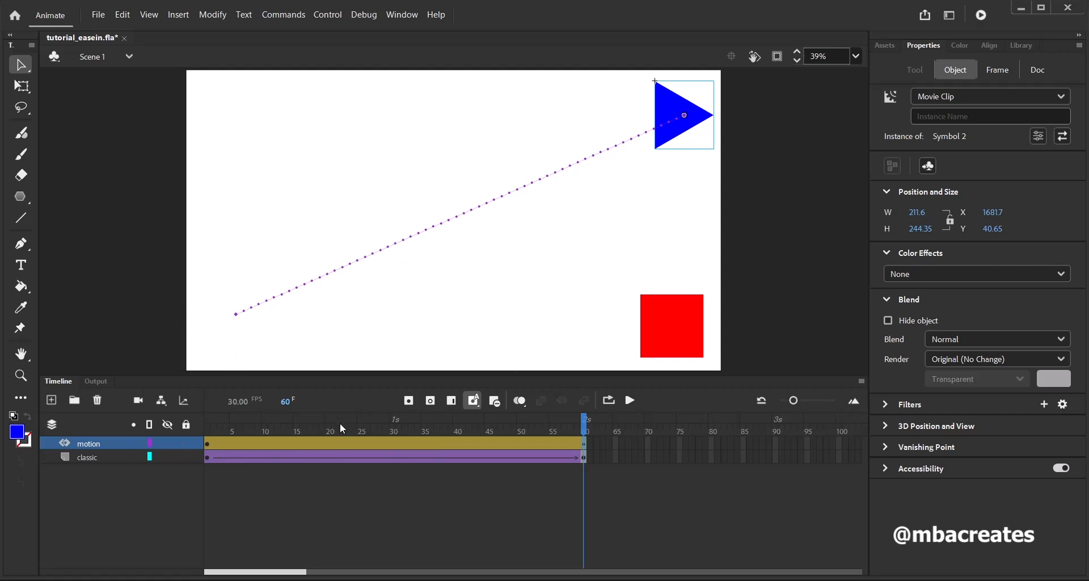
left_click(630, 400)
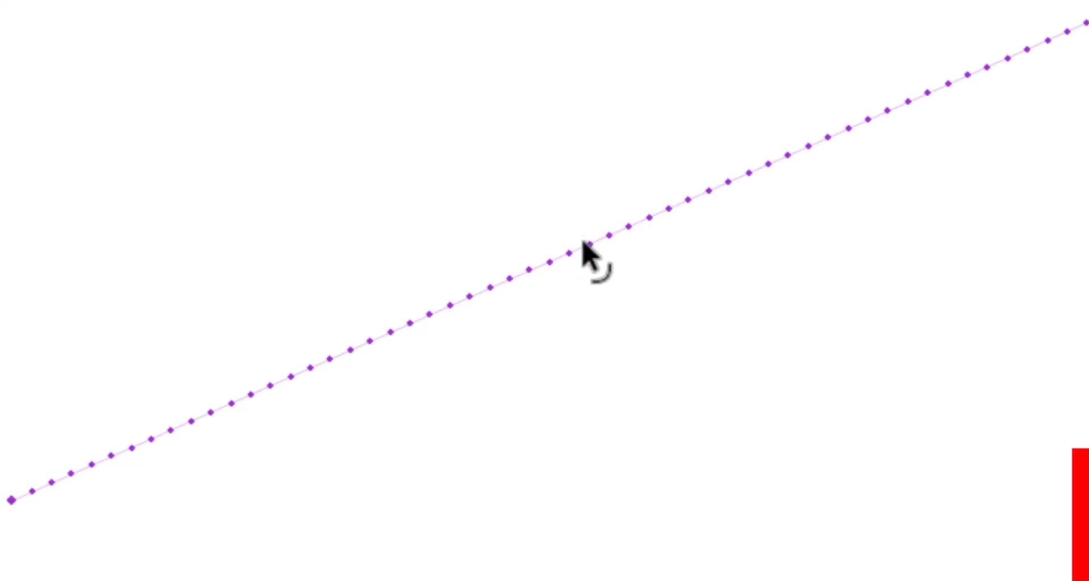
Step: Bend the triangle's motion path upward into an arc and set its tween to rotate Clockwise, playing the animation after each change
left_click_drag(584, 244, 539, 146)
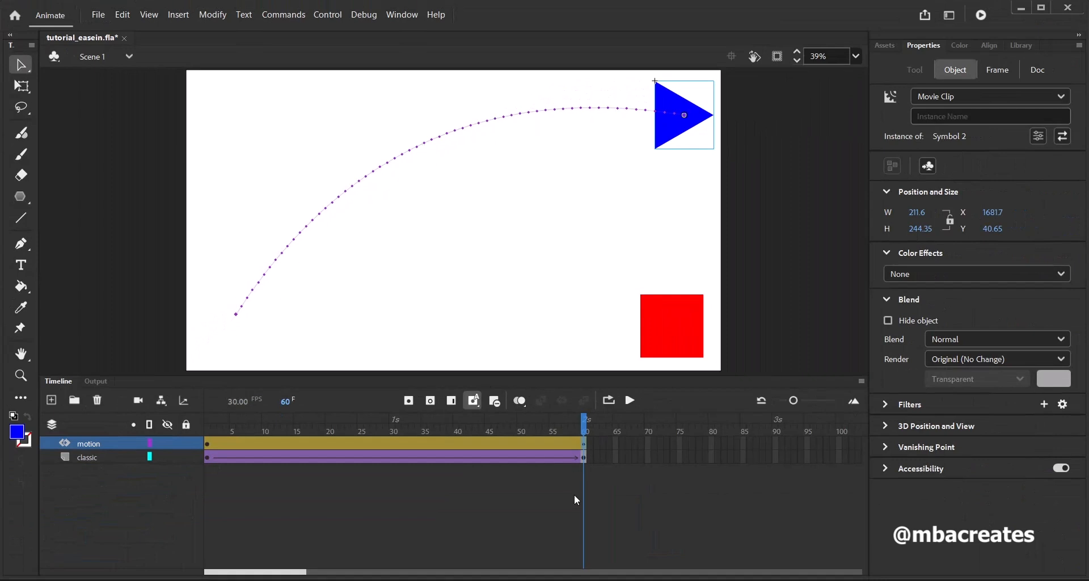
left_click(630, 401)
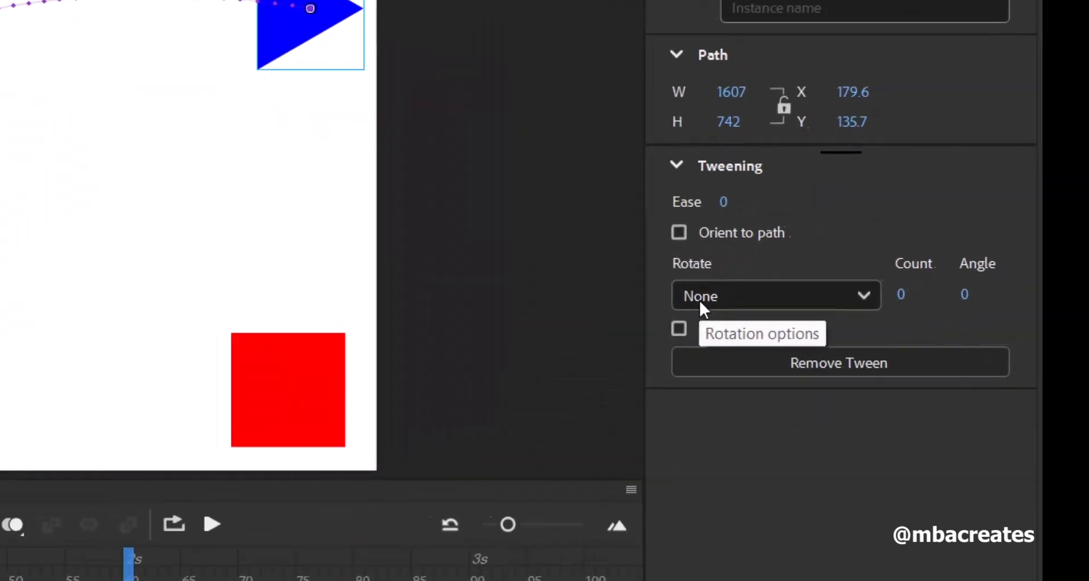
left_click(862, 300)
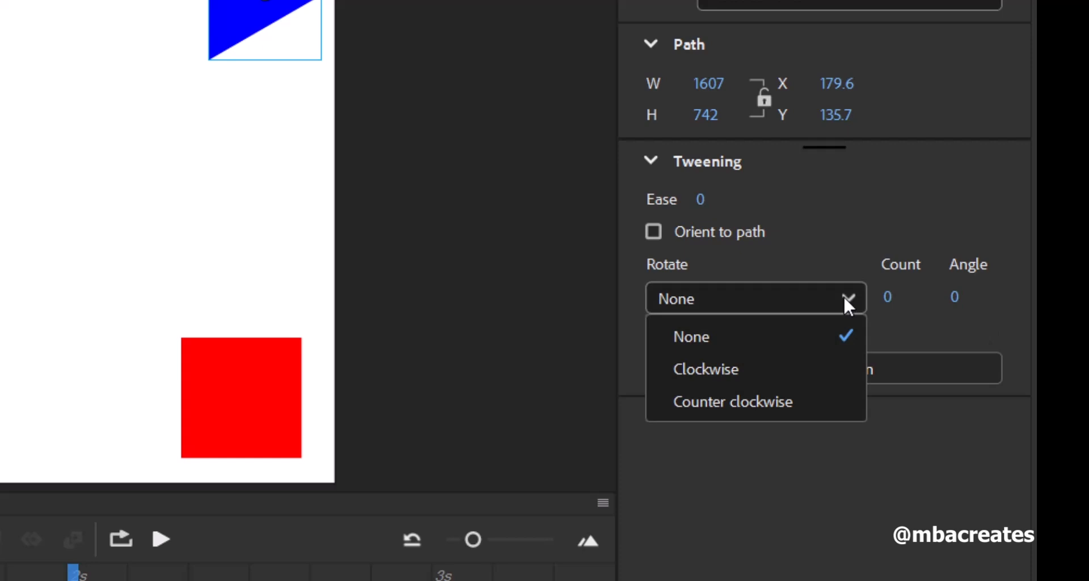
left_click(703, 375)
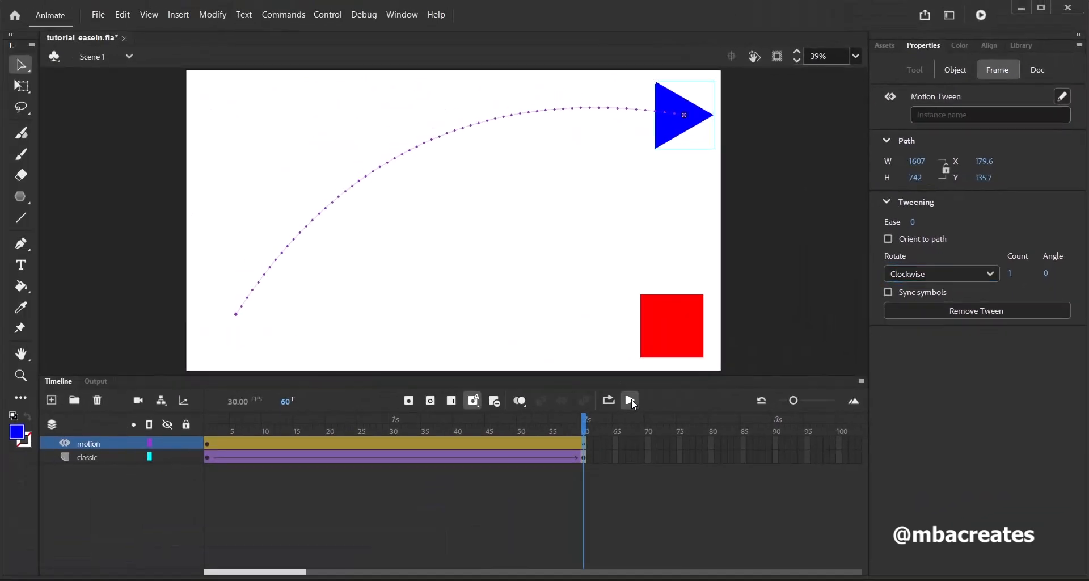
left_click(631, 400)
left_click(630, 401)
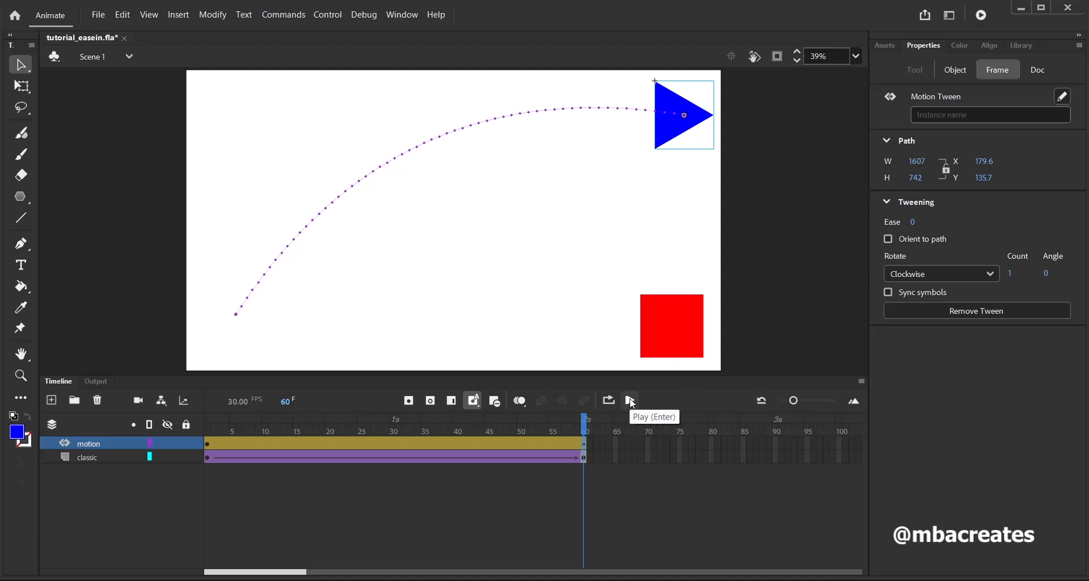
left_click(631, 401)
left_click(66, 512)
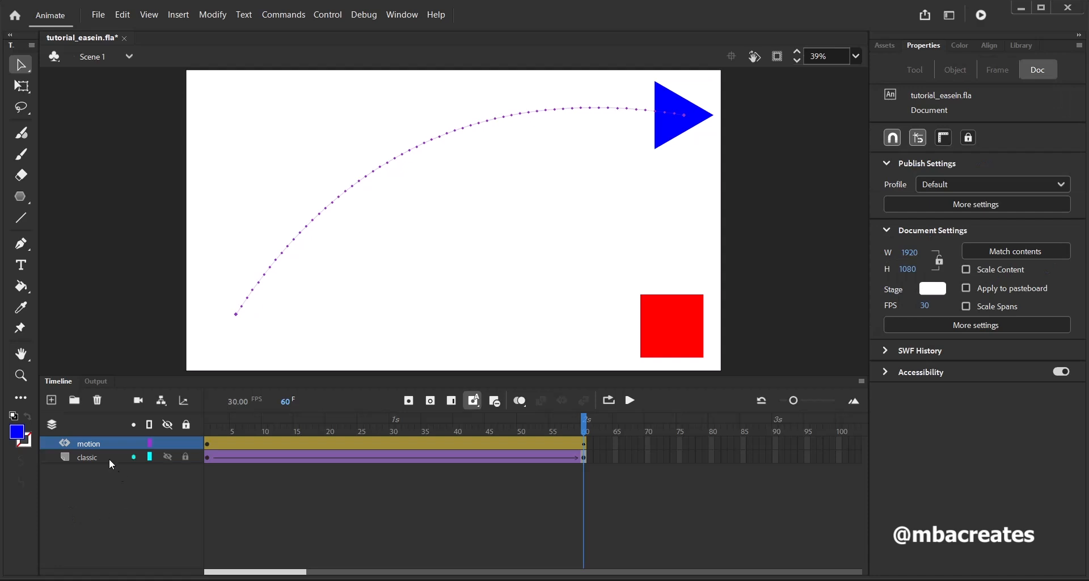
Step: Add a new layer above motion and draw an orange circle without stroke at frame 1 between the square and the triangle
left_click(56, 399)
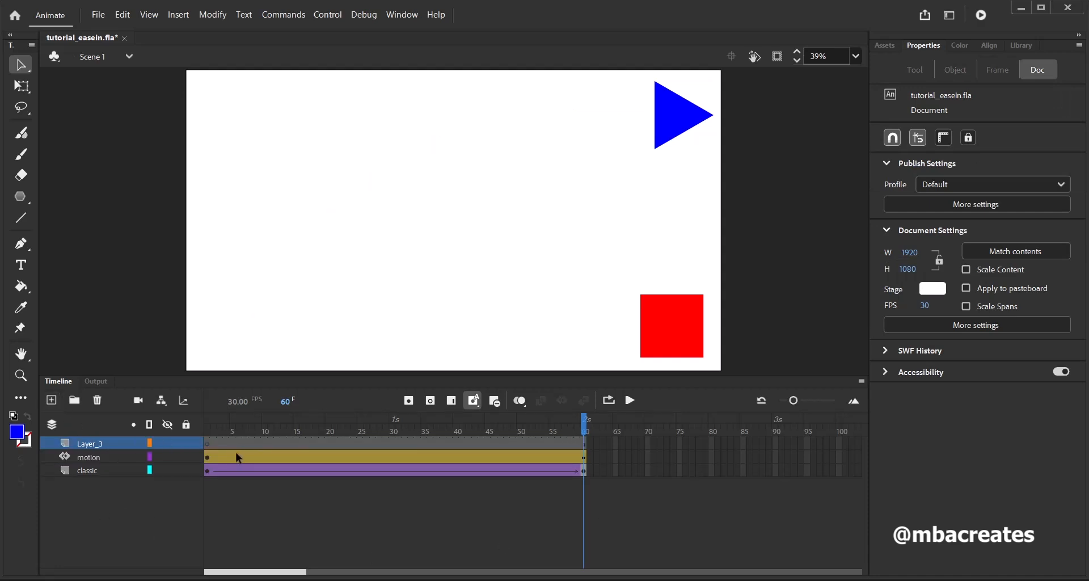
left_click(206, 443)
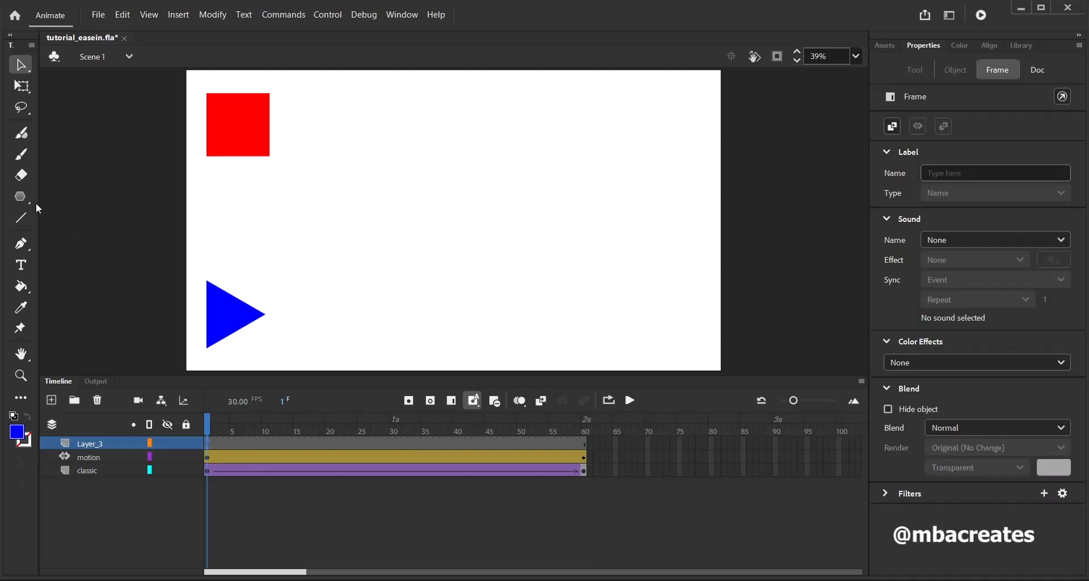
left_click(20, 197)
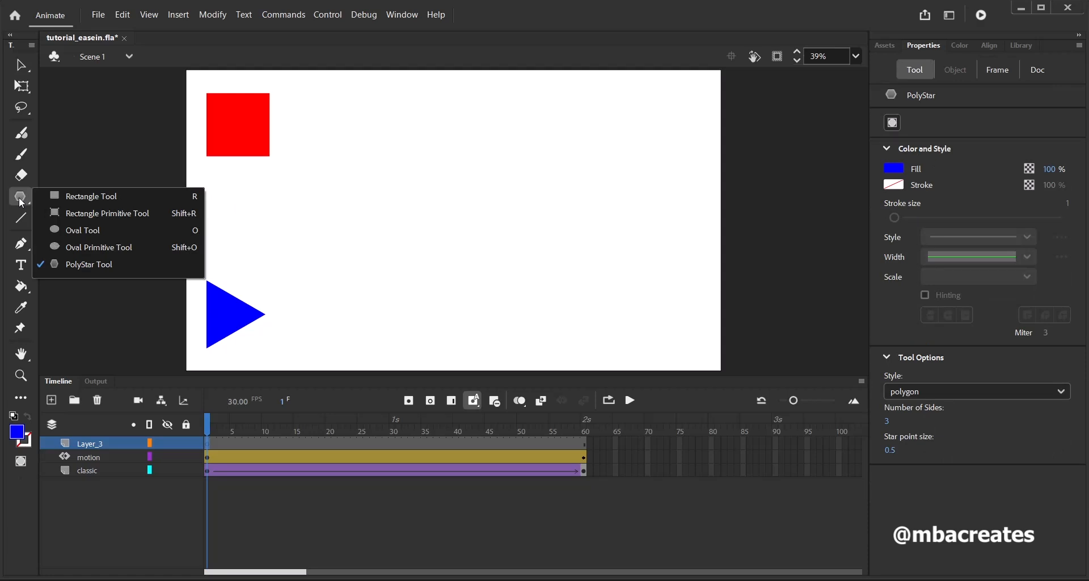
left_click(59, 232)
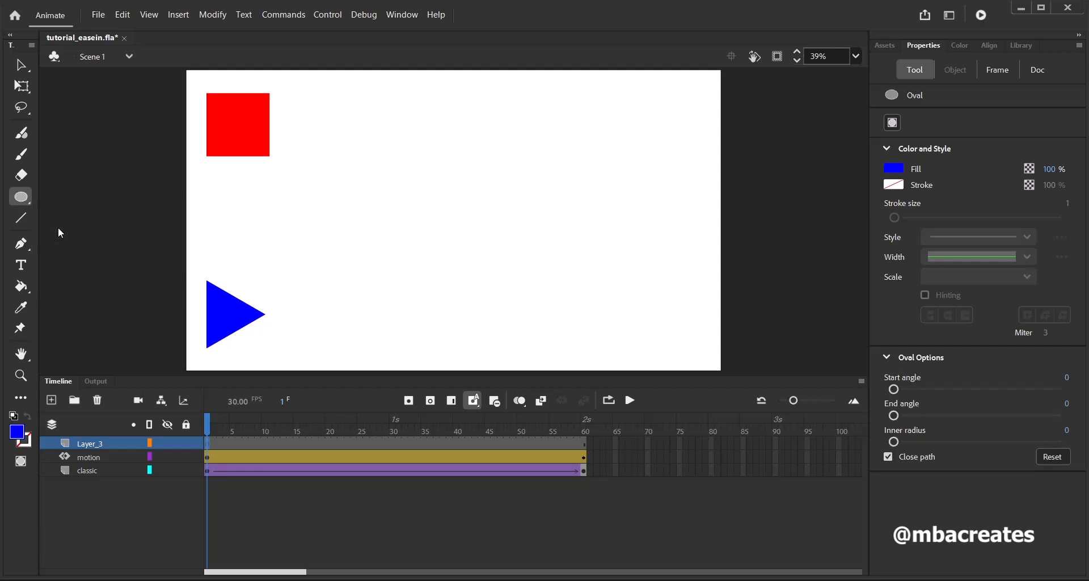
left_click(18, 433)
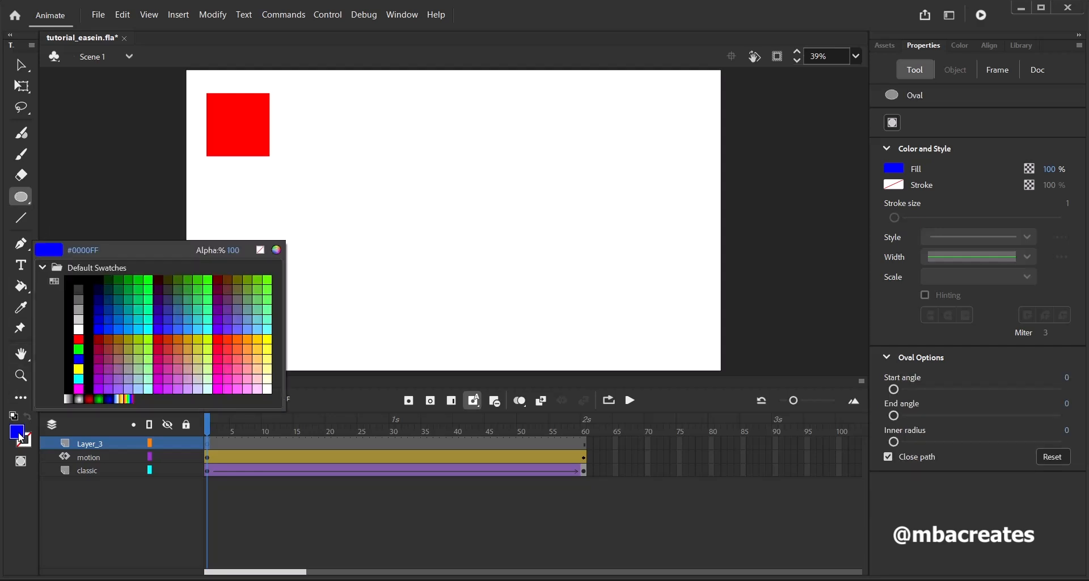
left_click(247, 339)
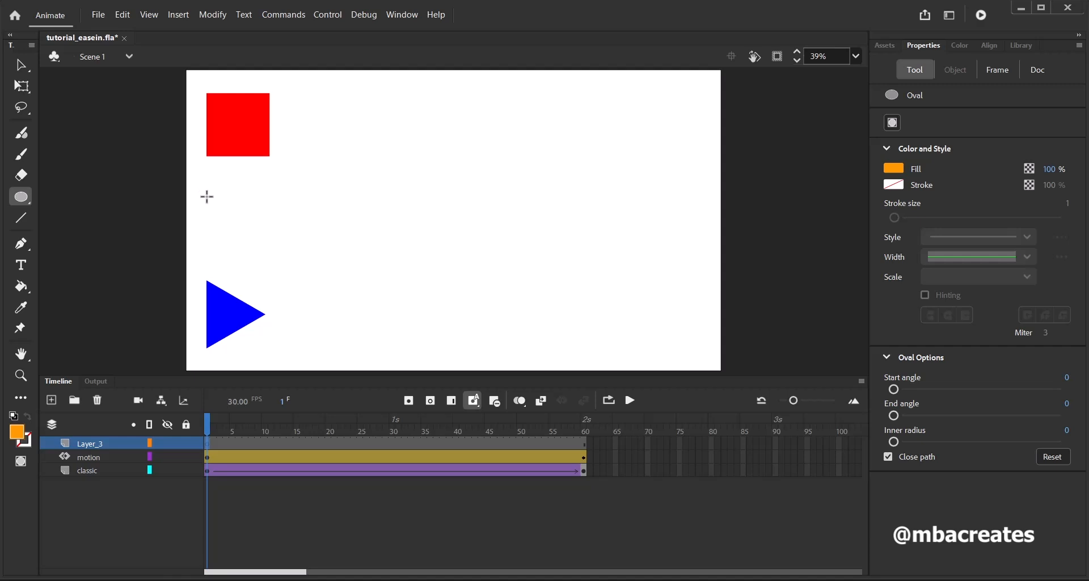
left_click_drag(206, 197, 262, 238)
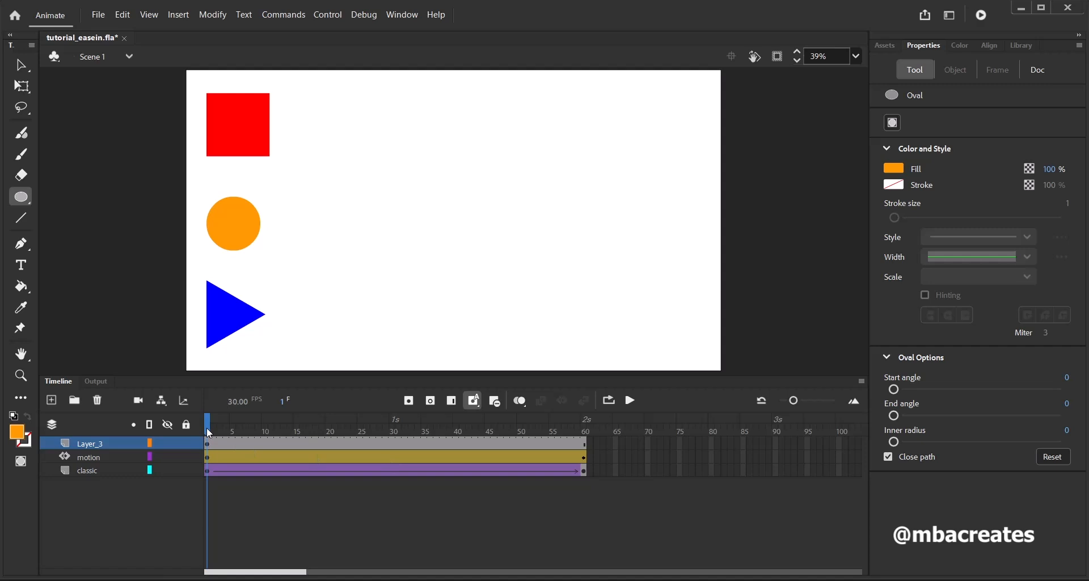
Step: Insert a blank keyframe at frame 60 of Layer_3 and set the PolyStar tool to a star with 5 sides and point size 0.5
left_click_drag(207, 429, 585, 431)
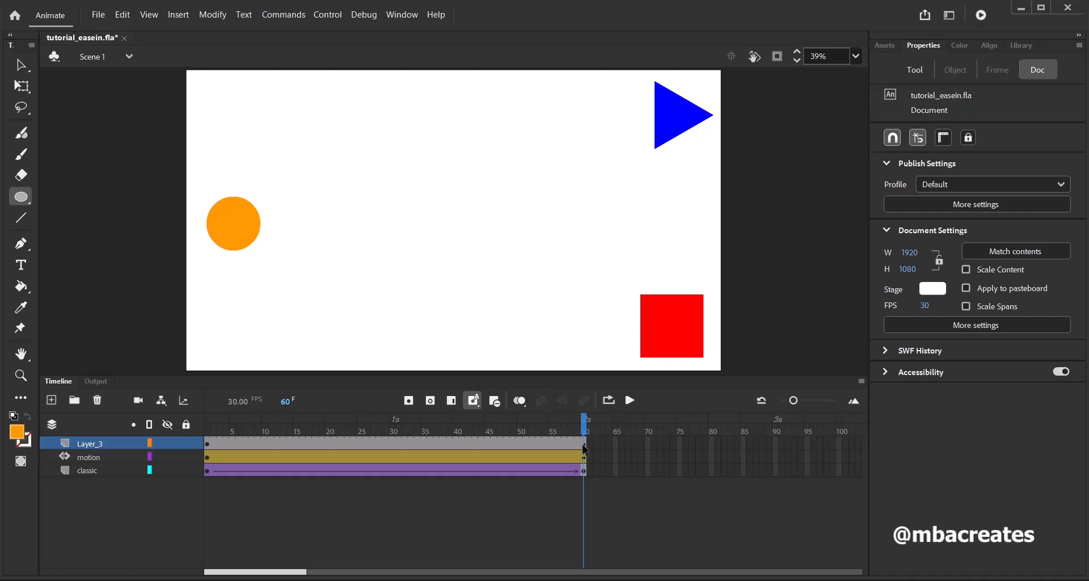
left_click(430, 401)
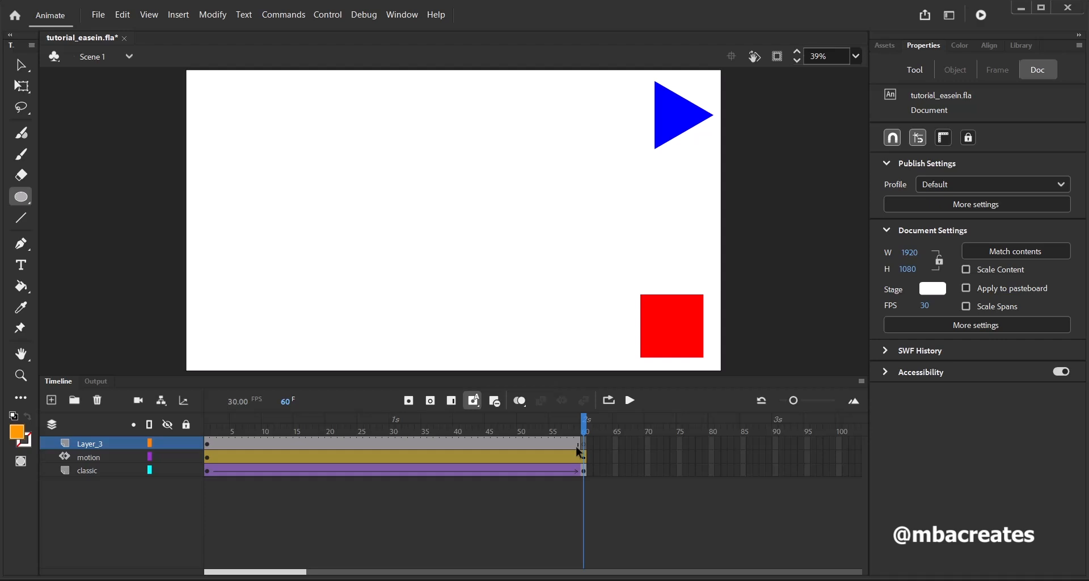
left_click(19, 199)
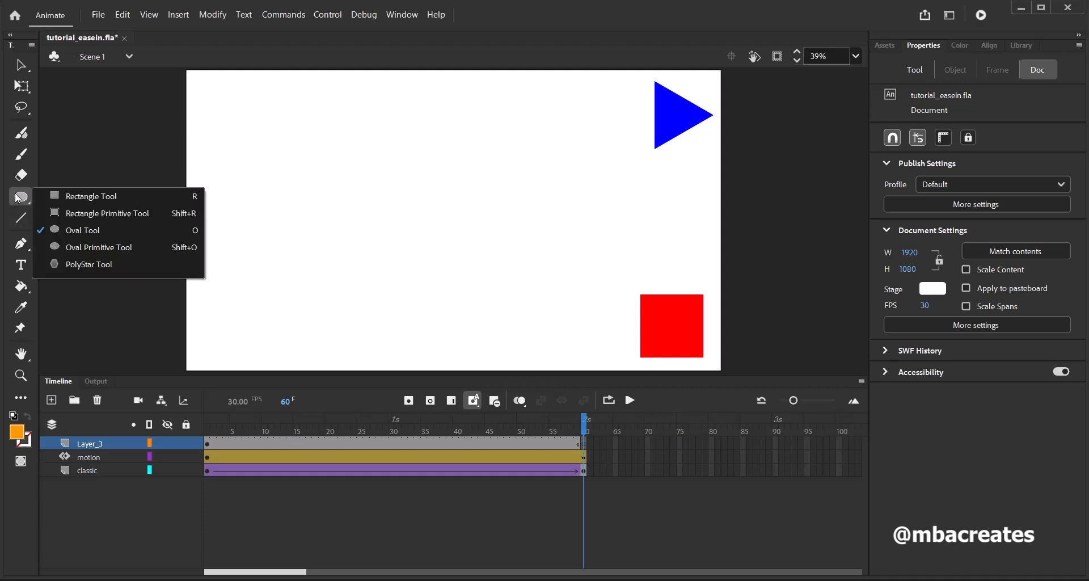
left_click(89, 265)
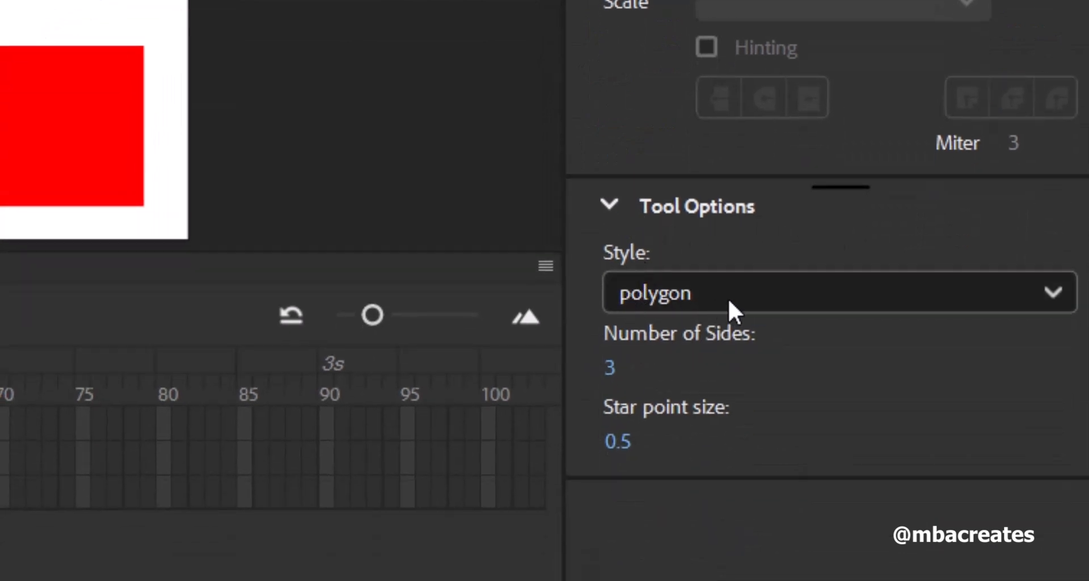
left_click(795, 303)
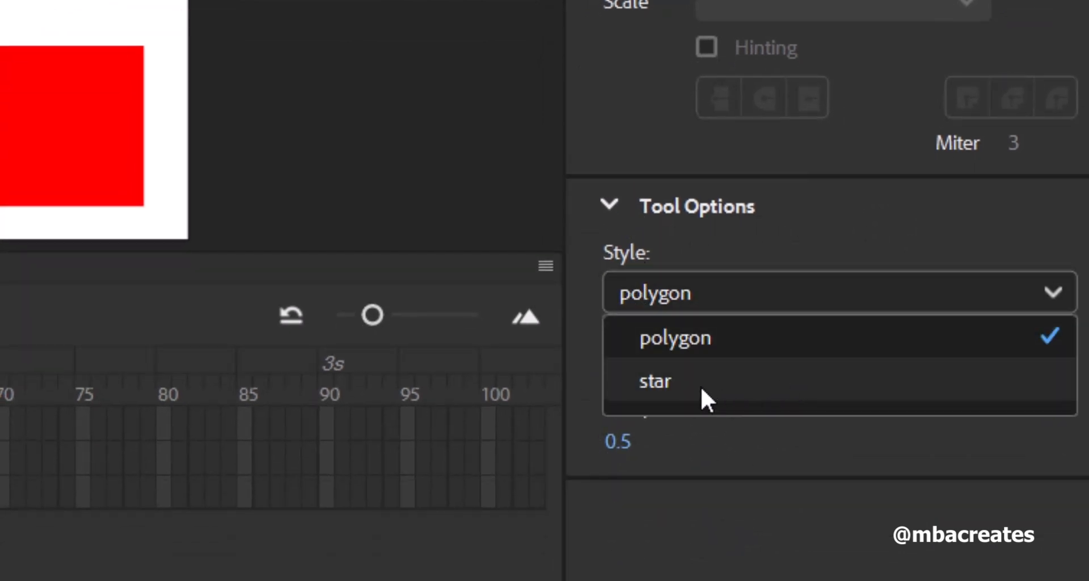
left_click(661, 383)
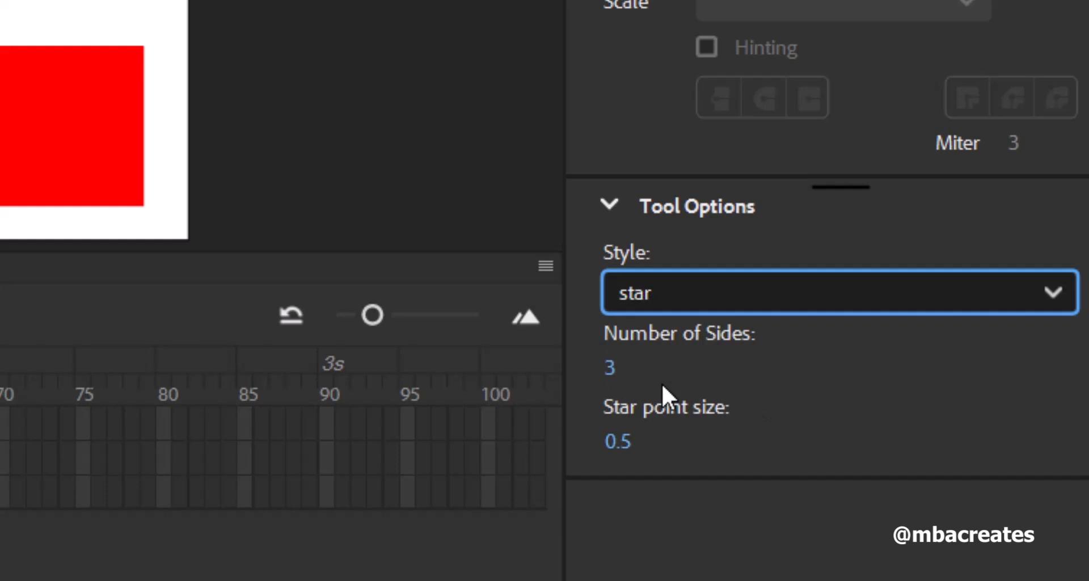
left_click(610, 388)
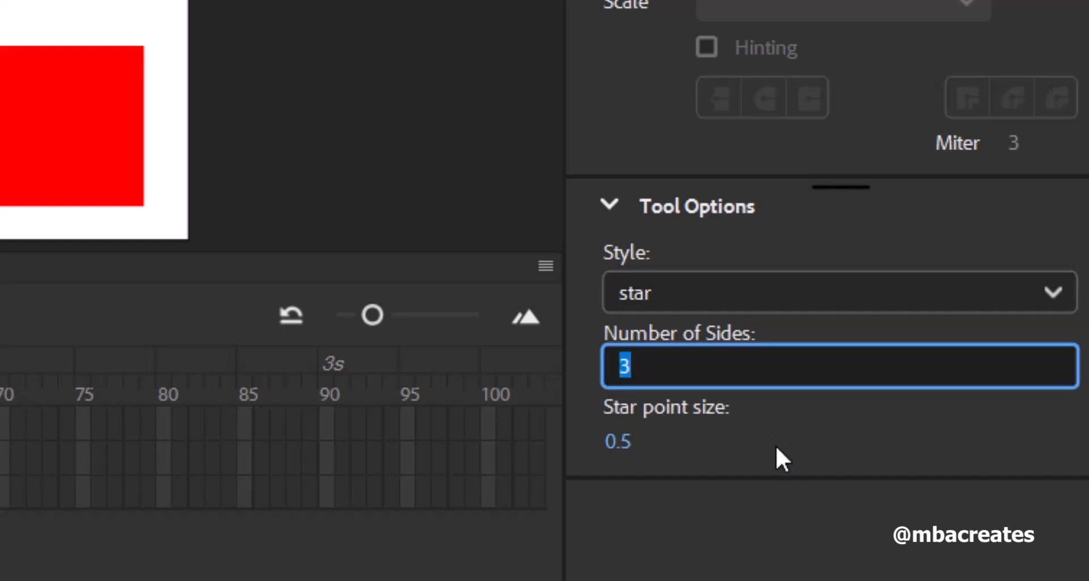
type("5")
key("Tab")
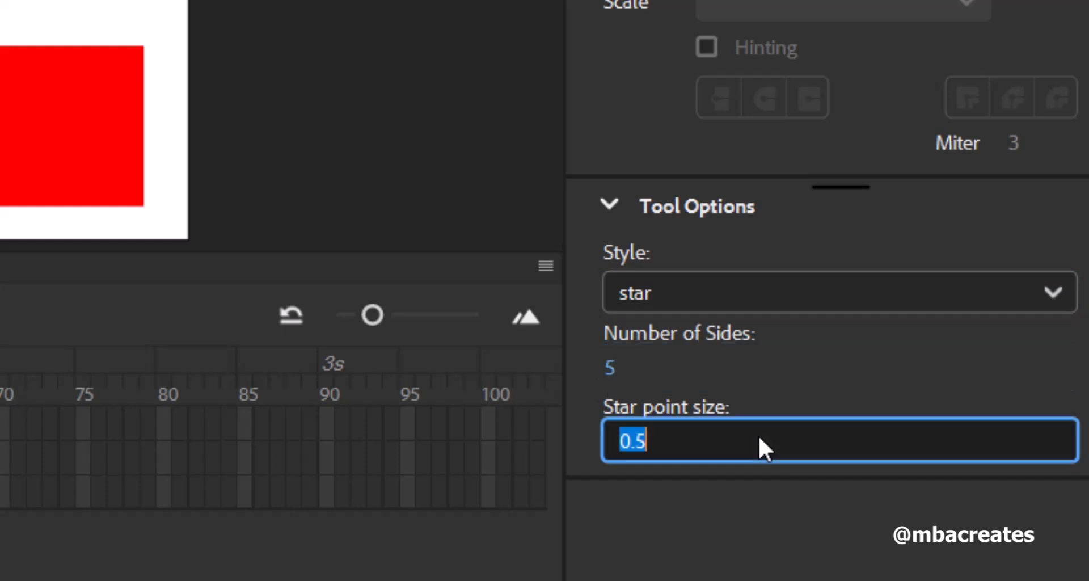
key("Return")
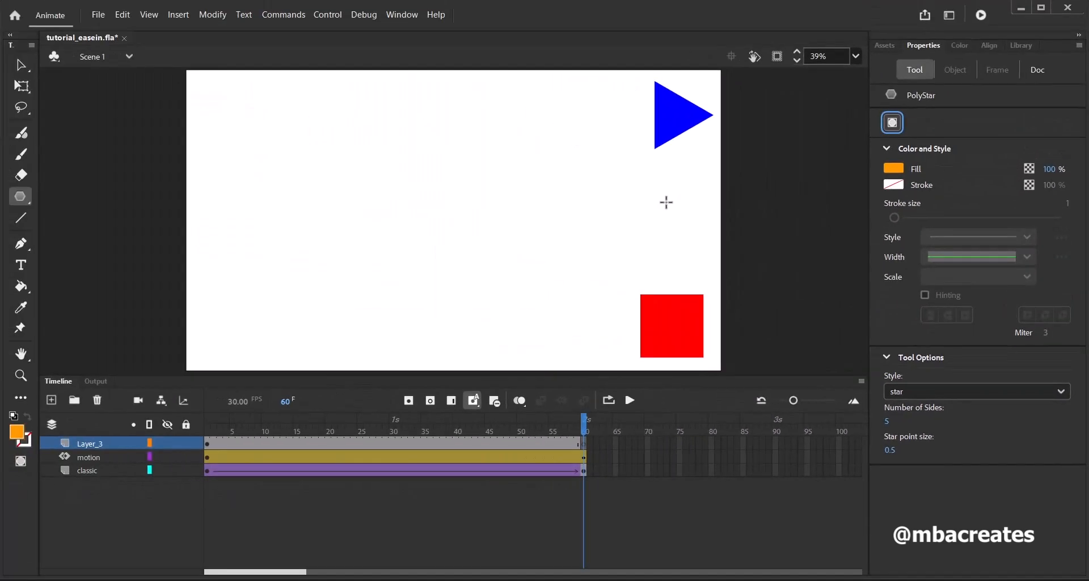
Step: Draw a black star about 302 by 288 px and move it between the triangle and the square at about X 1566, Y 393
left_click(901, 170)
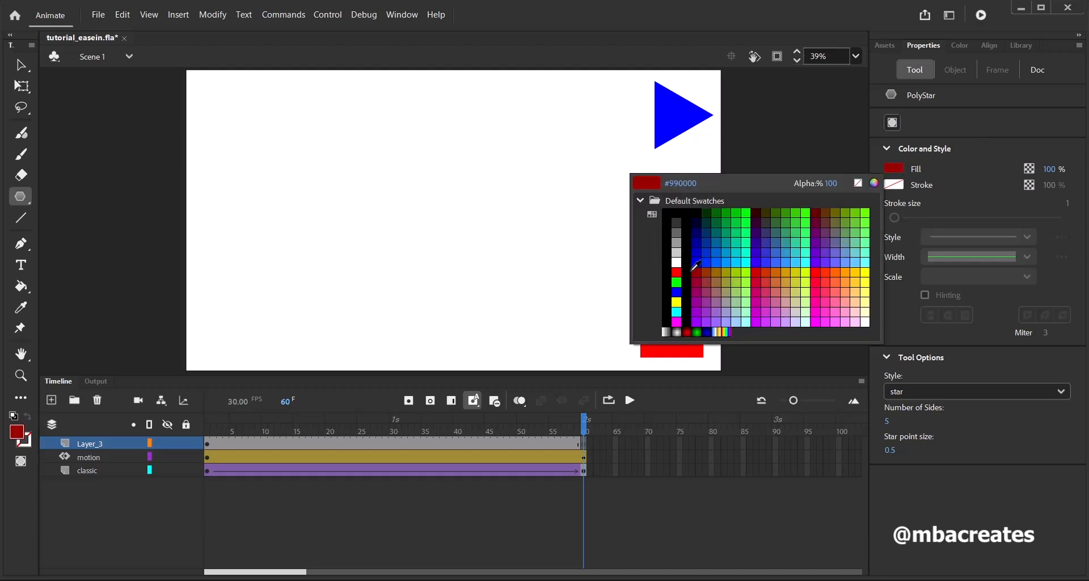
left_click(690, 228)
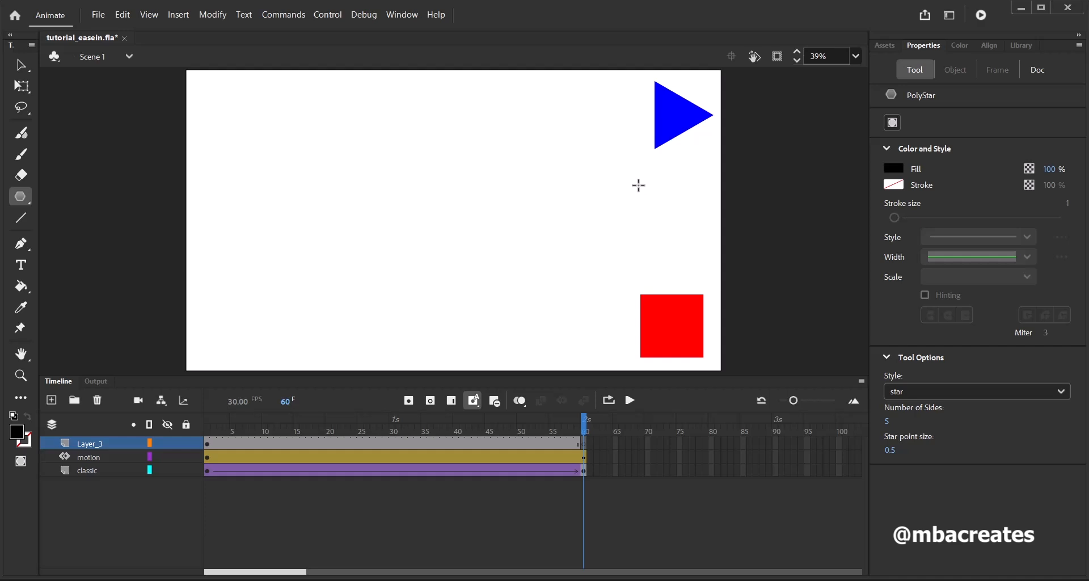
left_click_drag(638, 185, 667, 220)
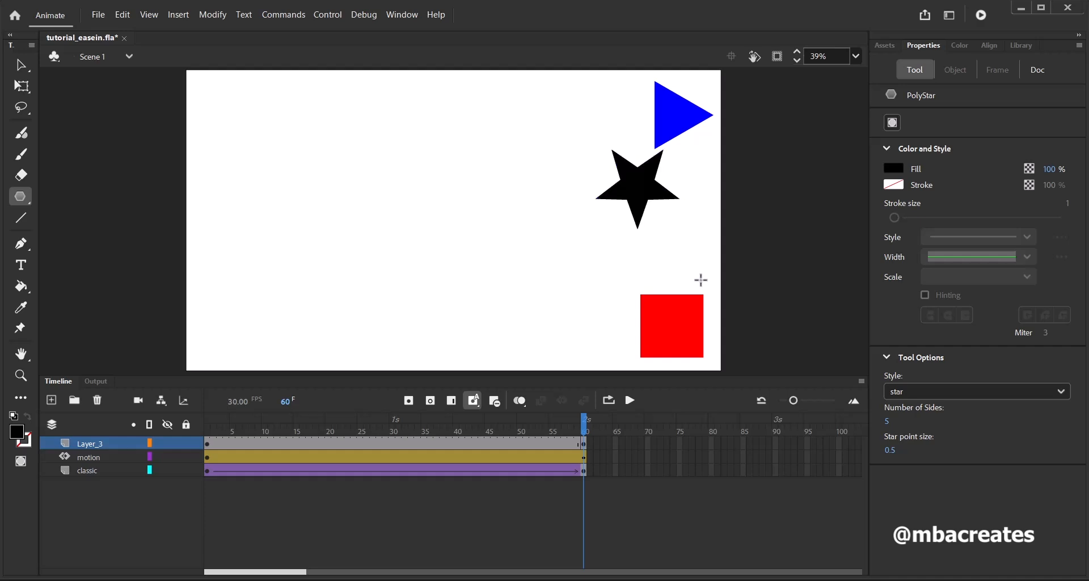
left_click(21, 65)
left_click_drag(631, 175, 664, 210)
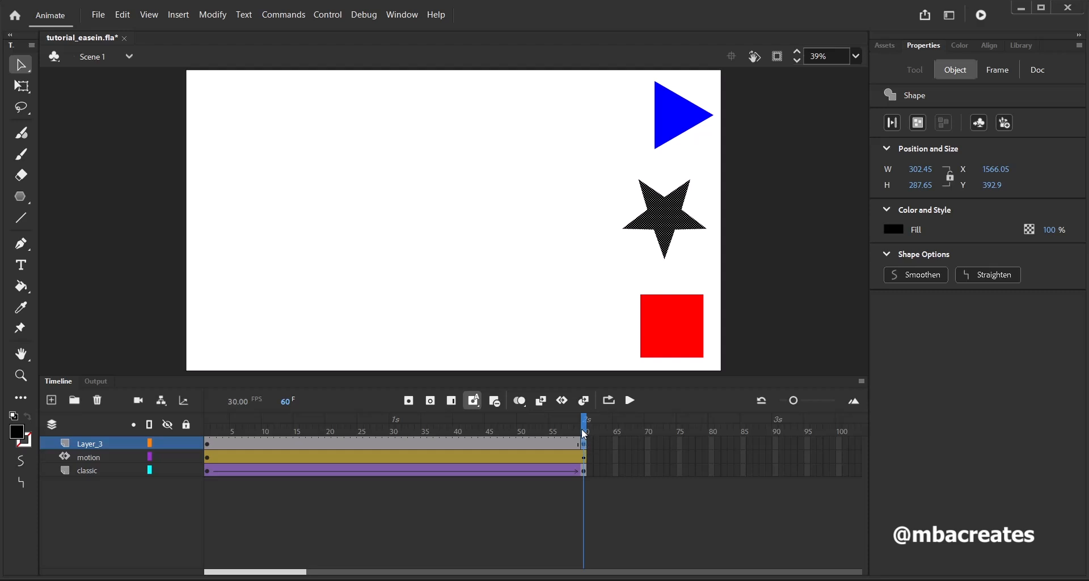
Step: Create a shape tween on Layer_3 between the circle and the star, and play the animation
right_click(434, 443)
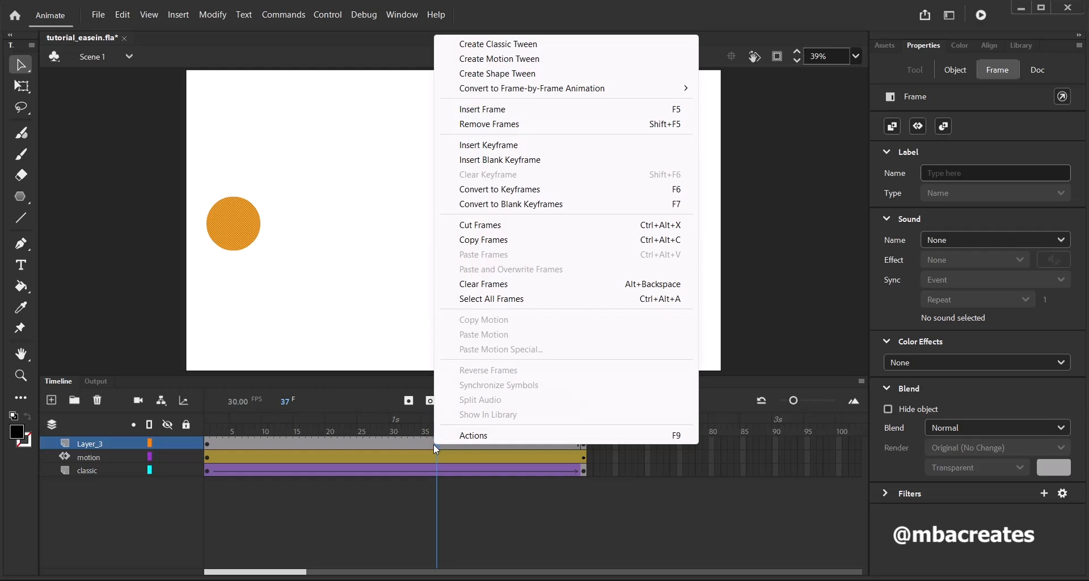
left_click(494, 75)
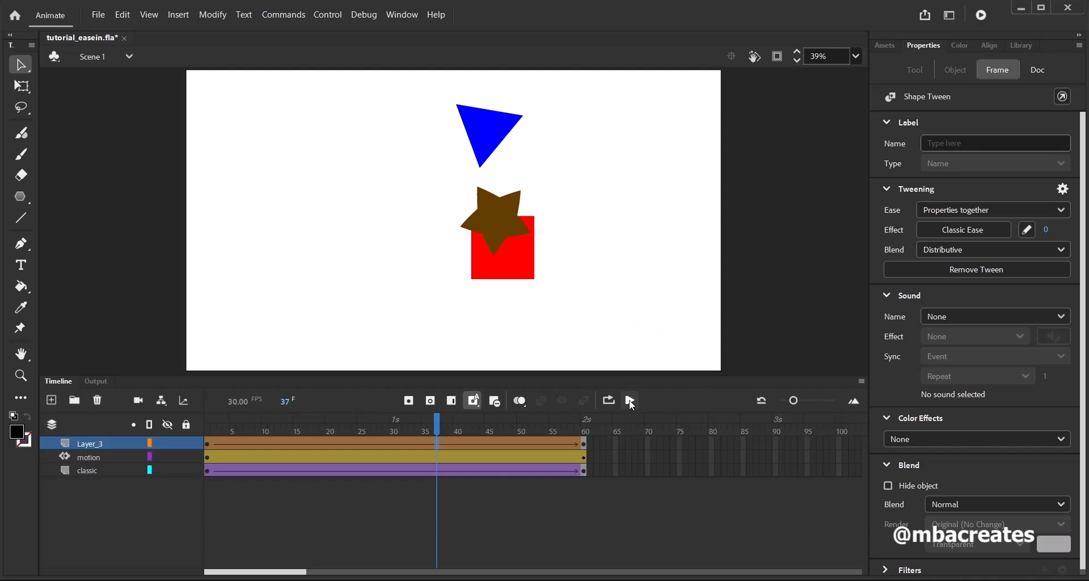
left_click(631, 401)
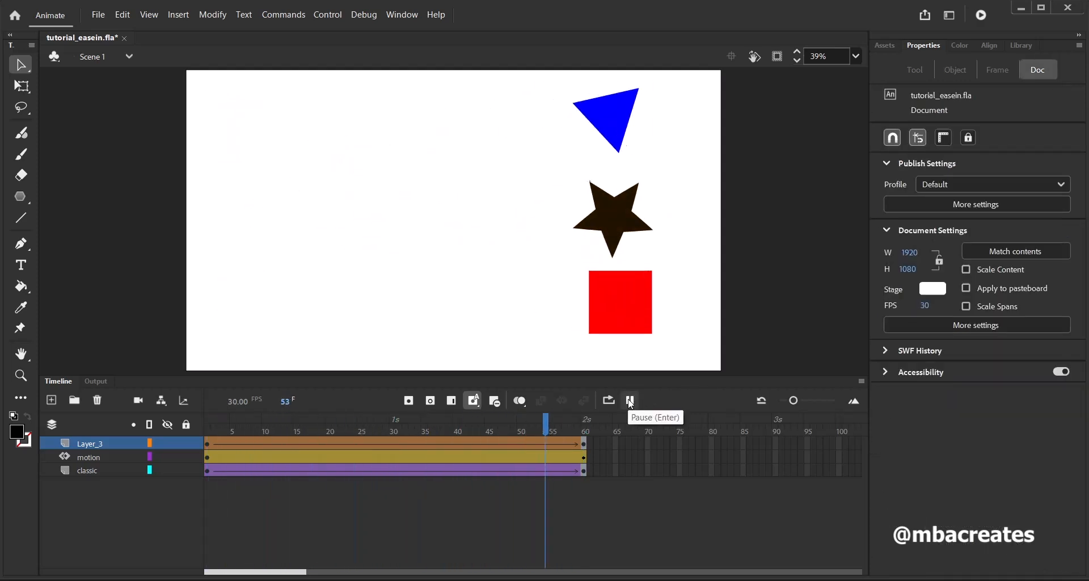
left_click(631, 402)
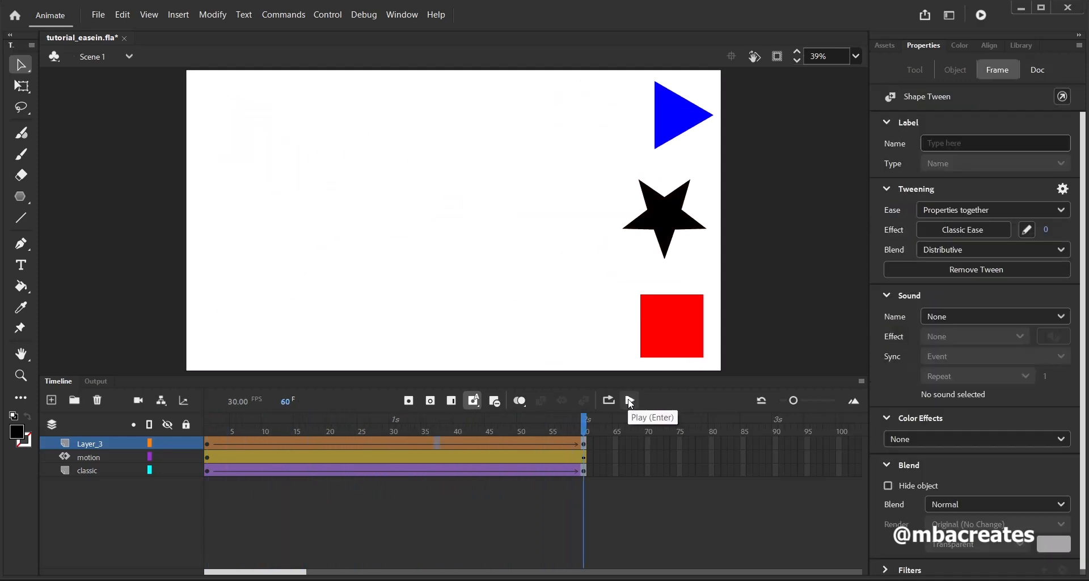
left_click(630, 402)
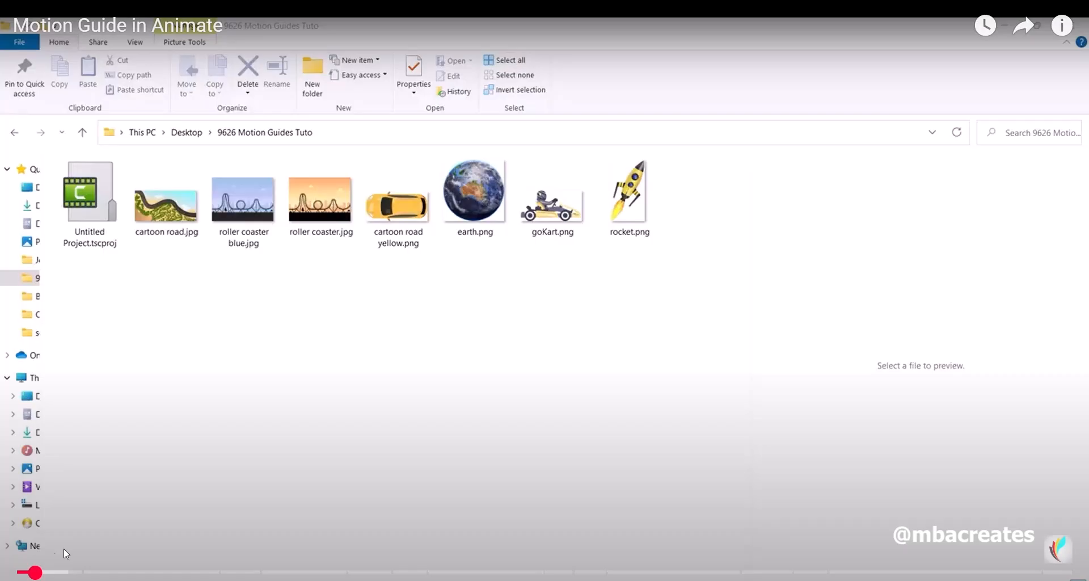
Step: Skip ahead through the Motion Guide in Animate video to preview the car-on-road example
key("2")
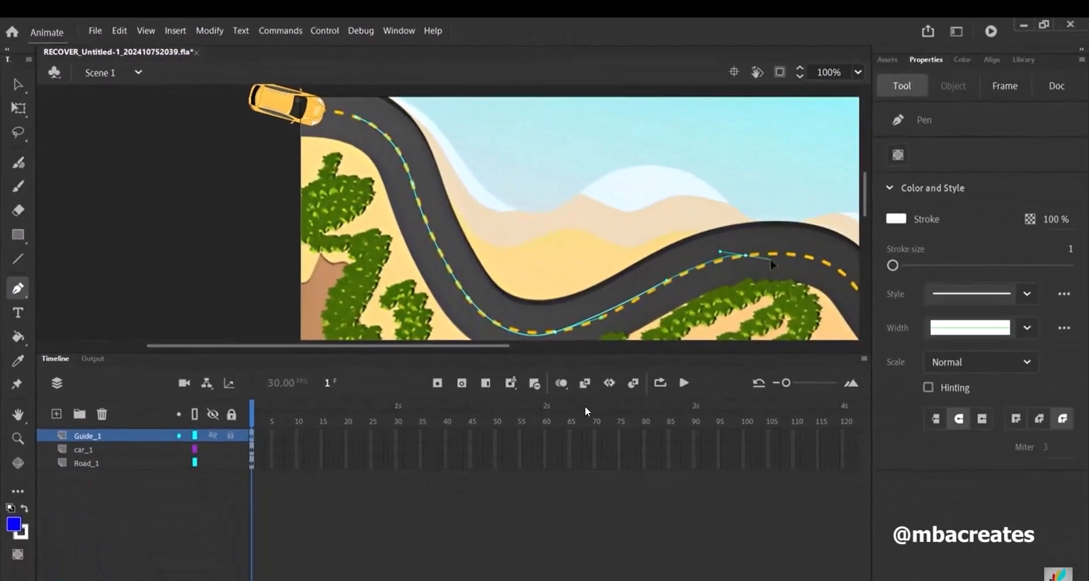
left_click(948, 573)
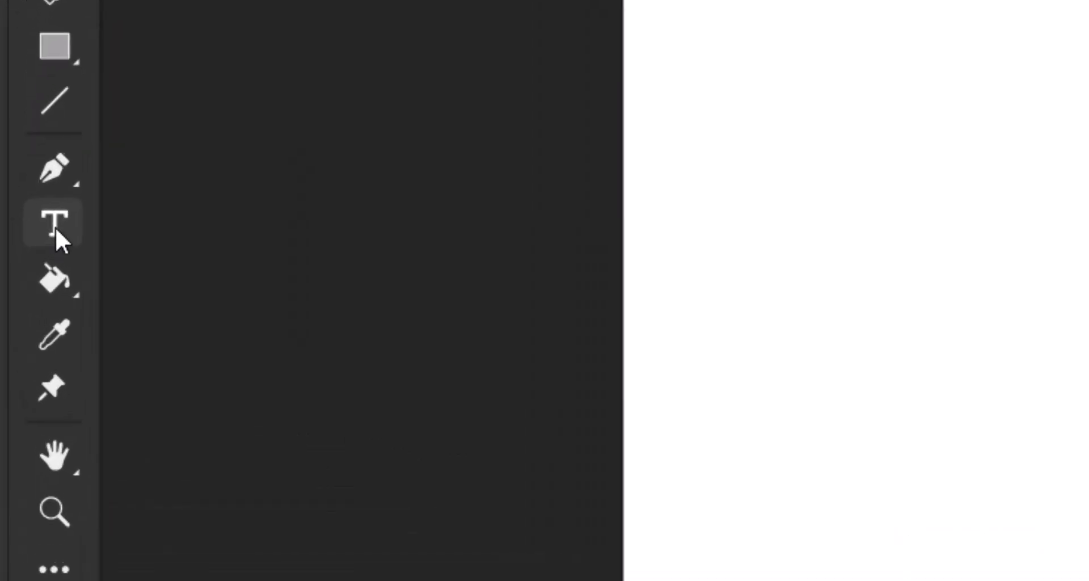
Step: Set the text fill to black and add the text NORMAL near the stage's upper-left corner at about X 93, Y 28
left_click(21, 265)
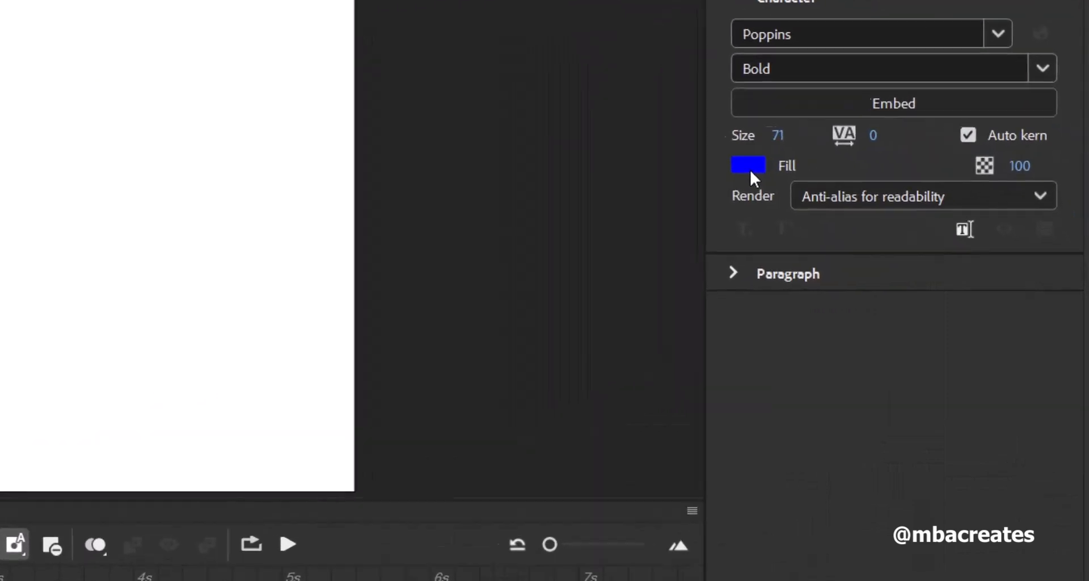
left_click(708, 159)
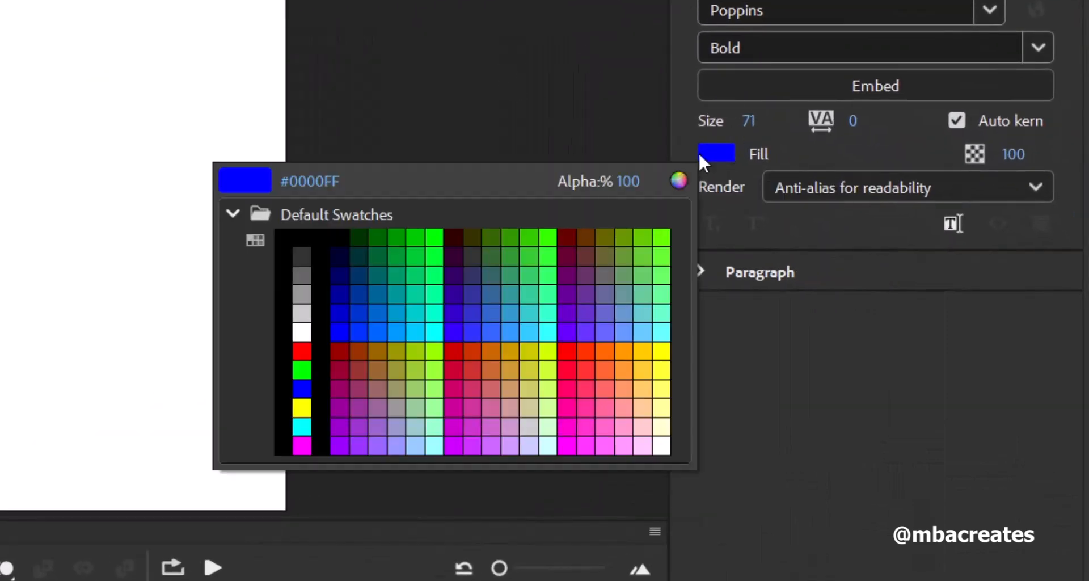
left_click(327, 279)
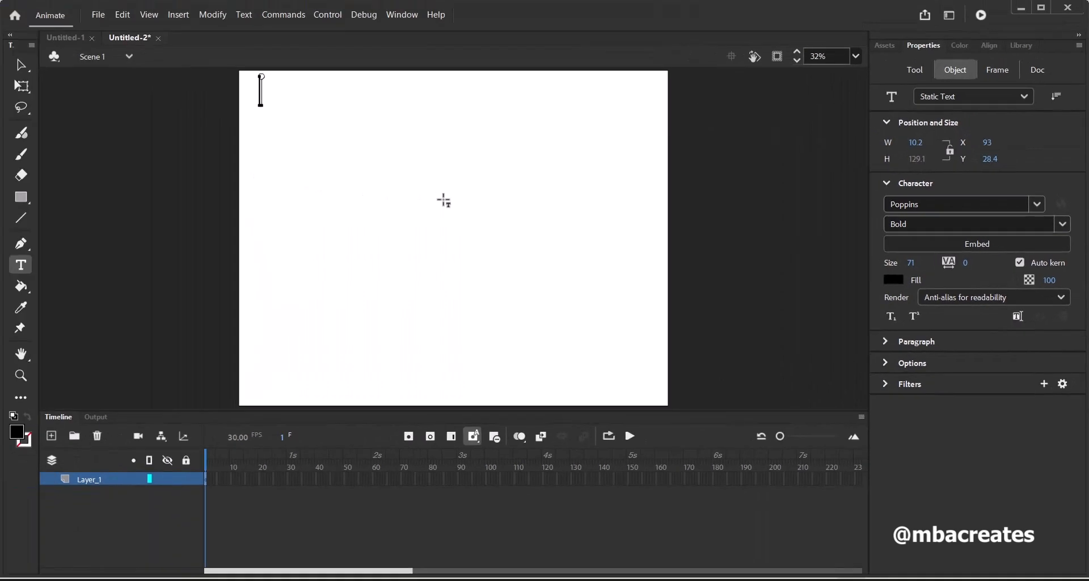
type("NO")
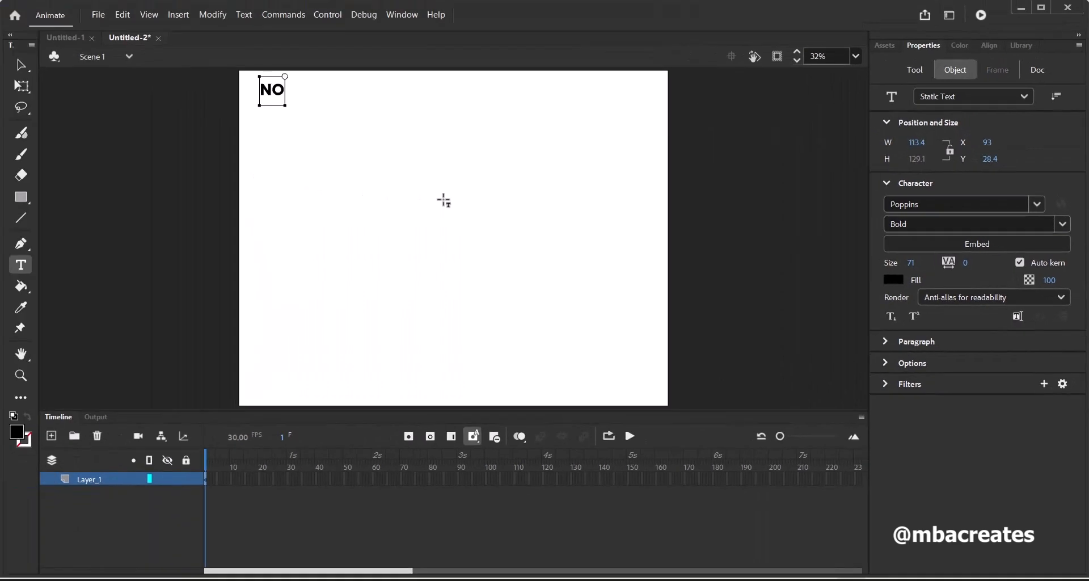
type("RMAL")
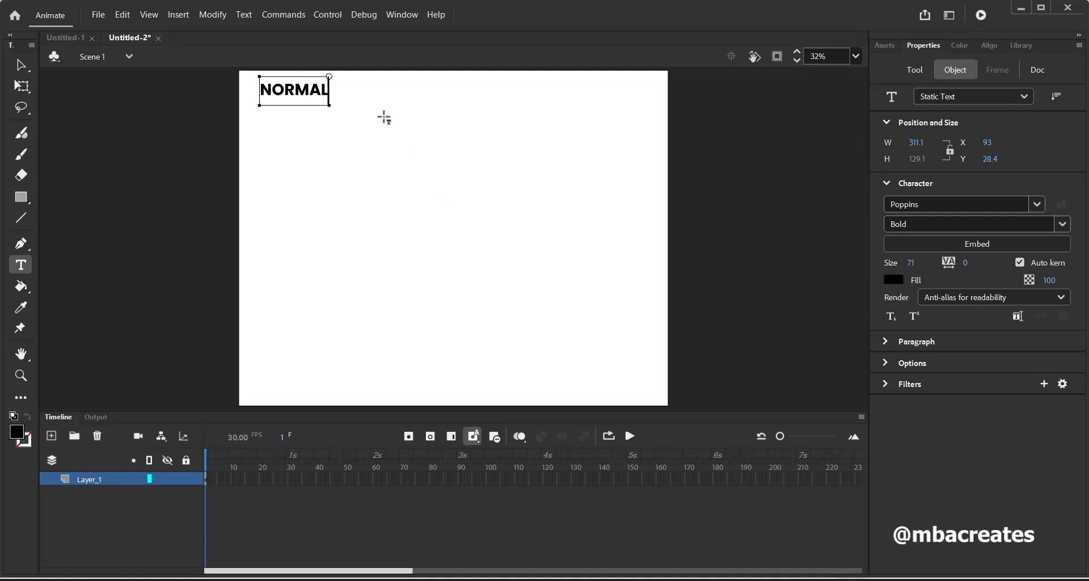
key("Escape")
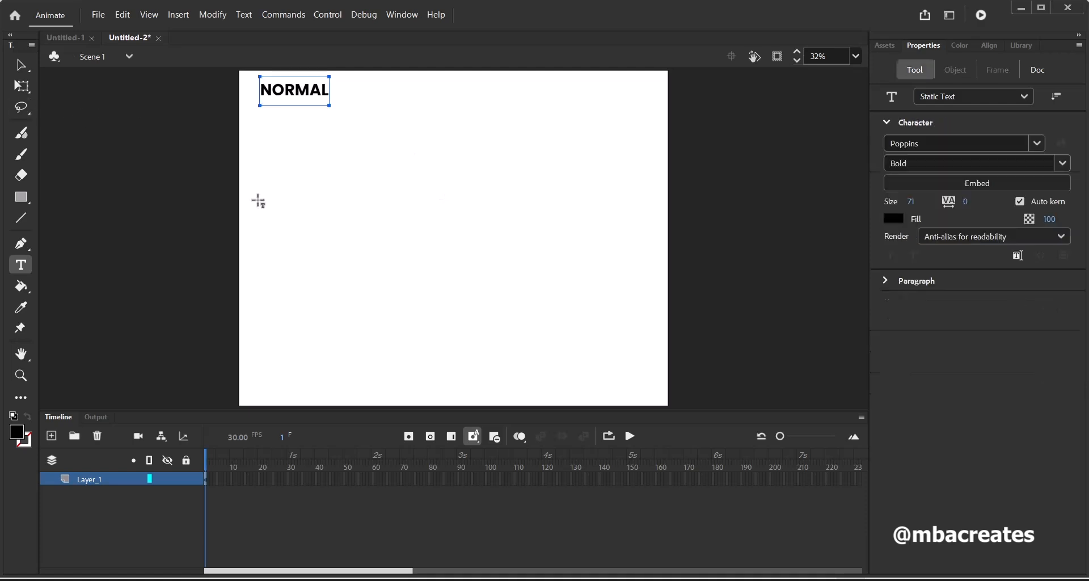
Step: Add the texts EASE IN at about X 93, Y 519 and EASE OUT at about X 93, Y 979 below NORMAL
left_click(262, 202)
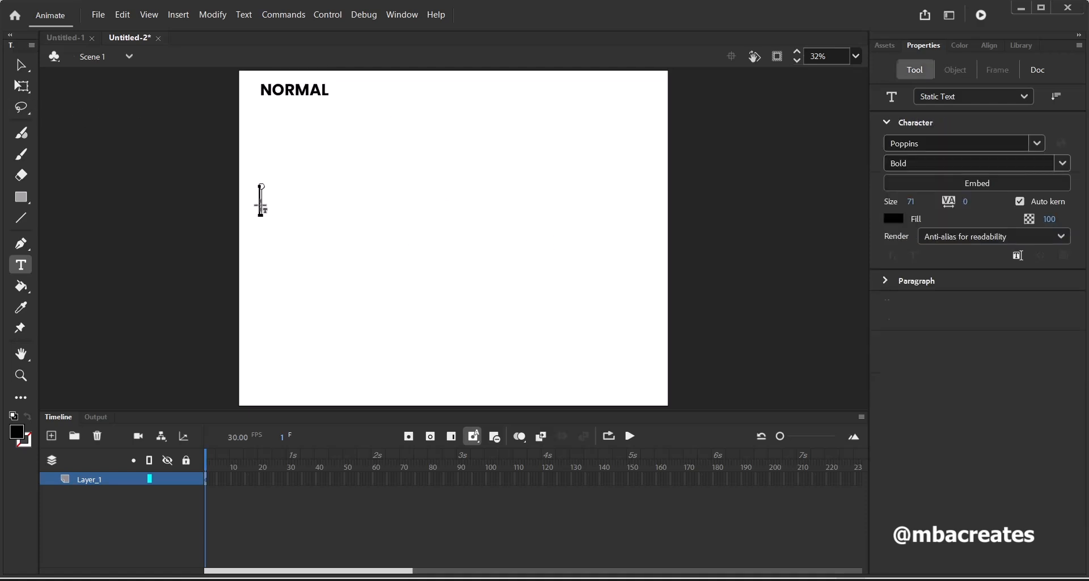
type("EA")
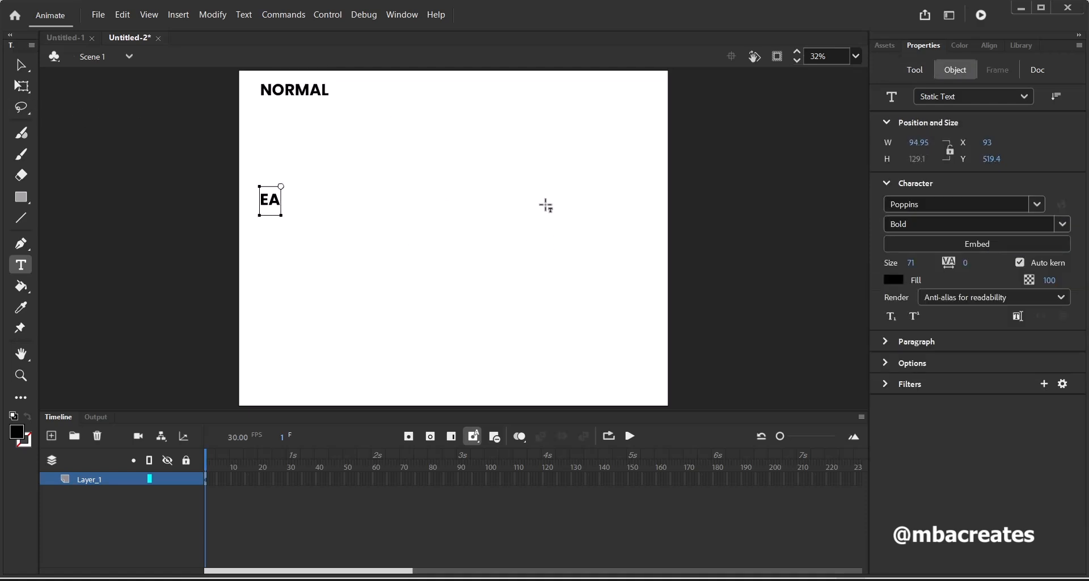
type("SE IN")
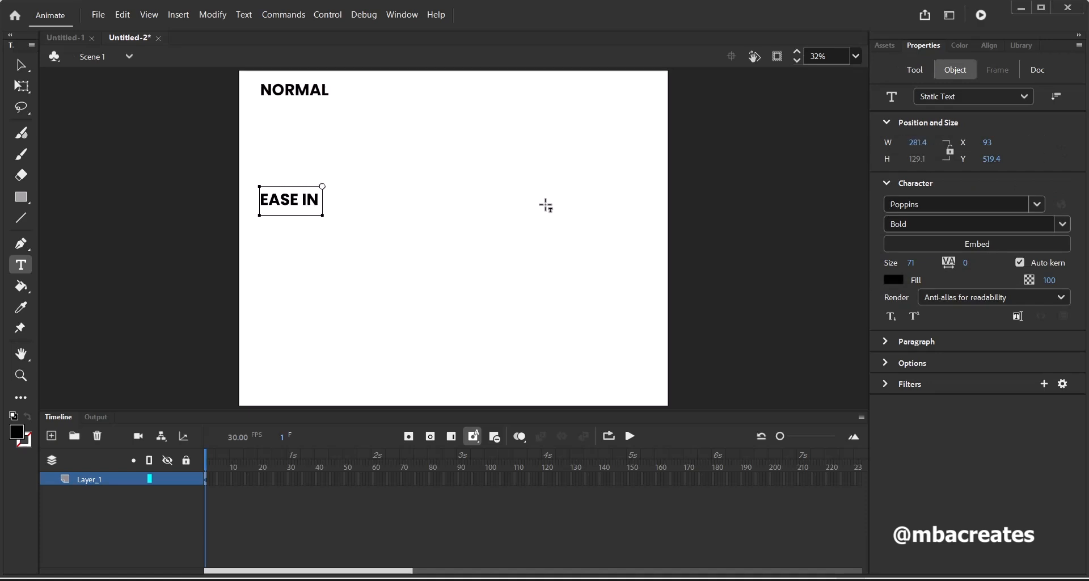
left_click(261, 295)
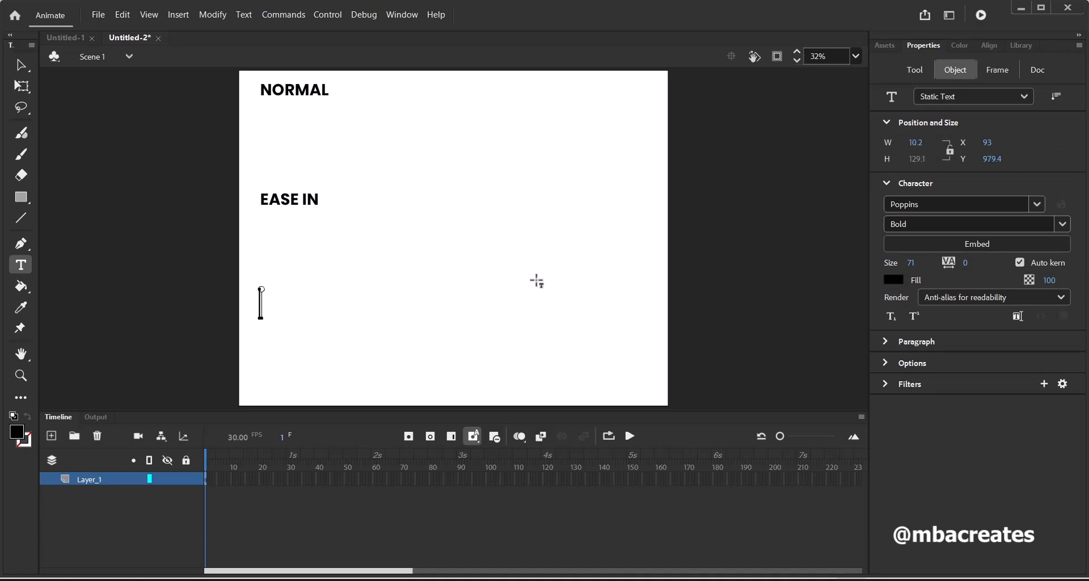
type("EASE OUT")
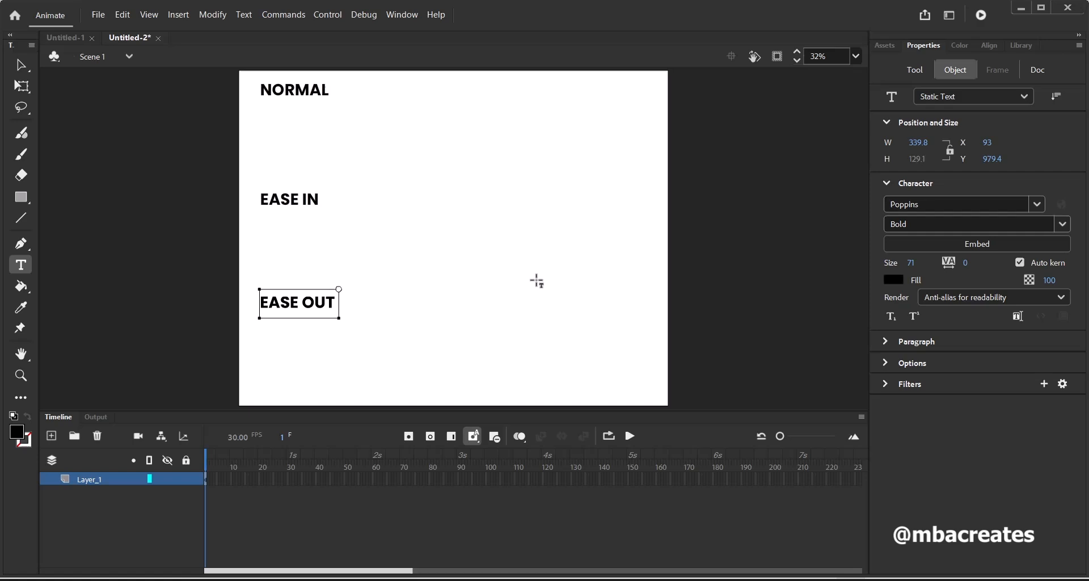
key("Escape")
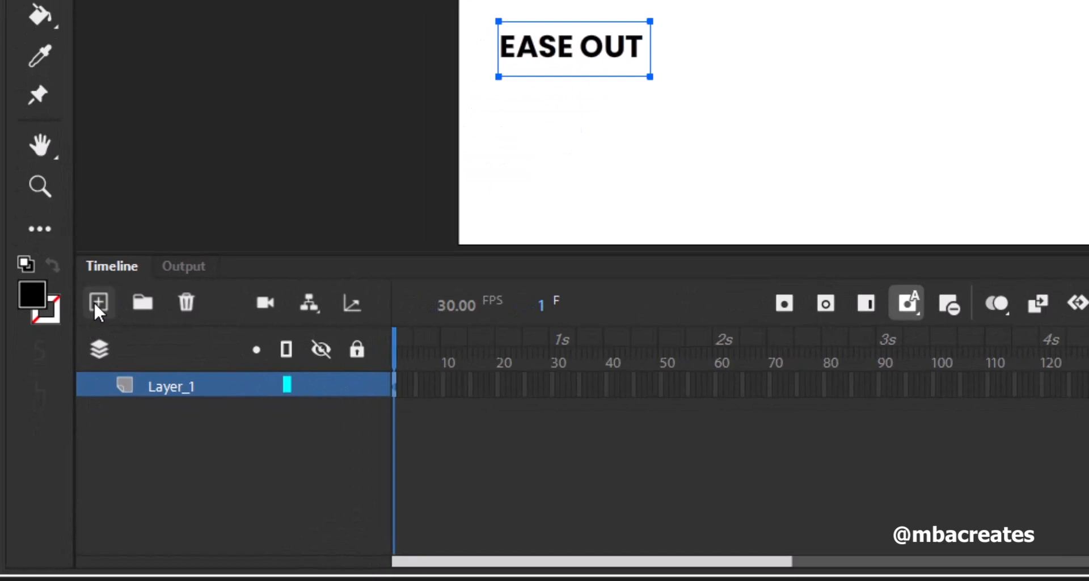
Step: Add a layer above Layer_1, rename Layer_1 as LABELS and name the new layer NORMAL
left_click(51, 435)
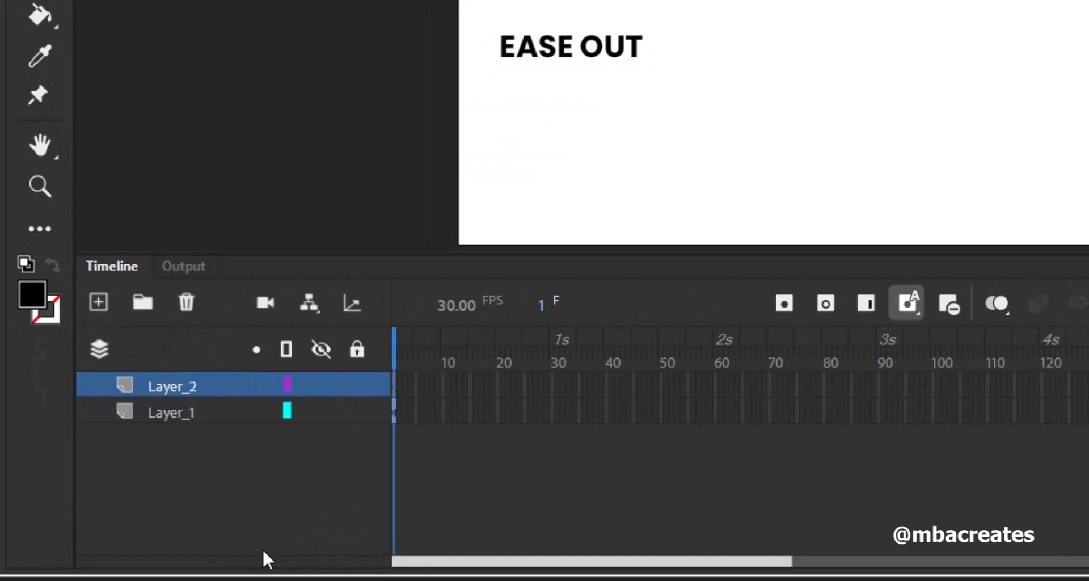
double_click(161, 419)
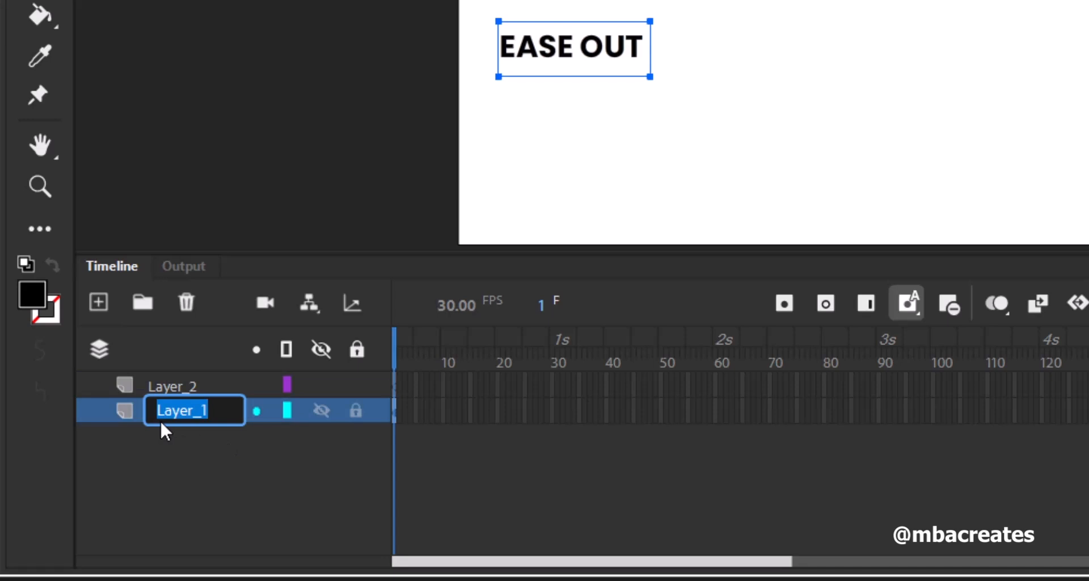
type("LABELS")
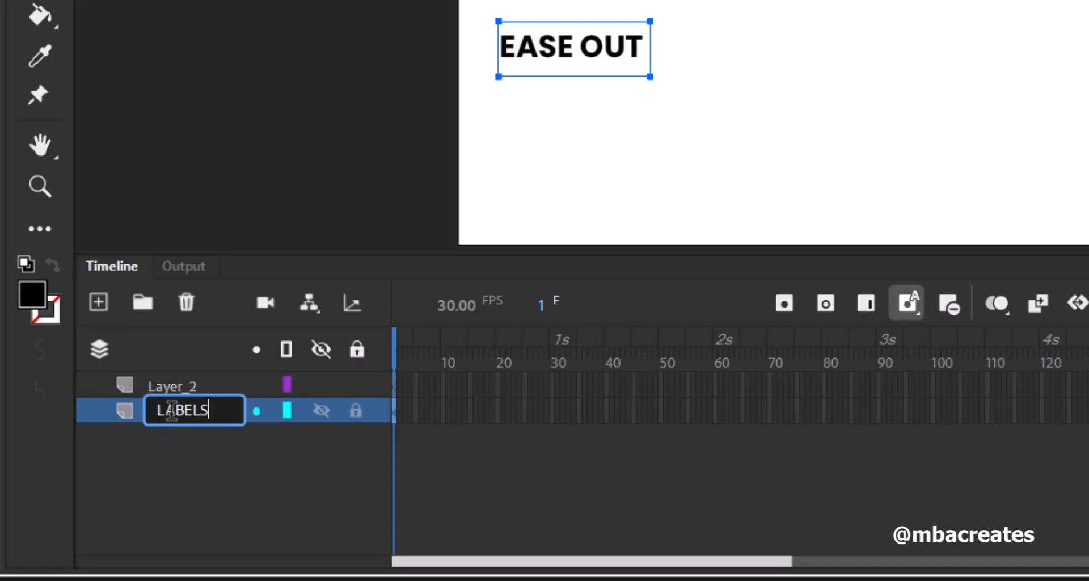
key("Return")
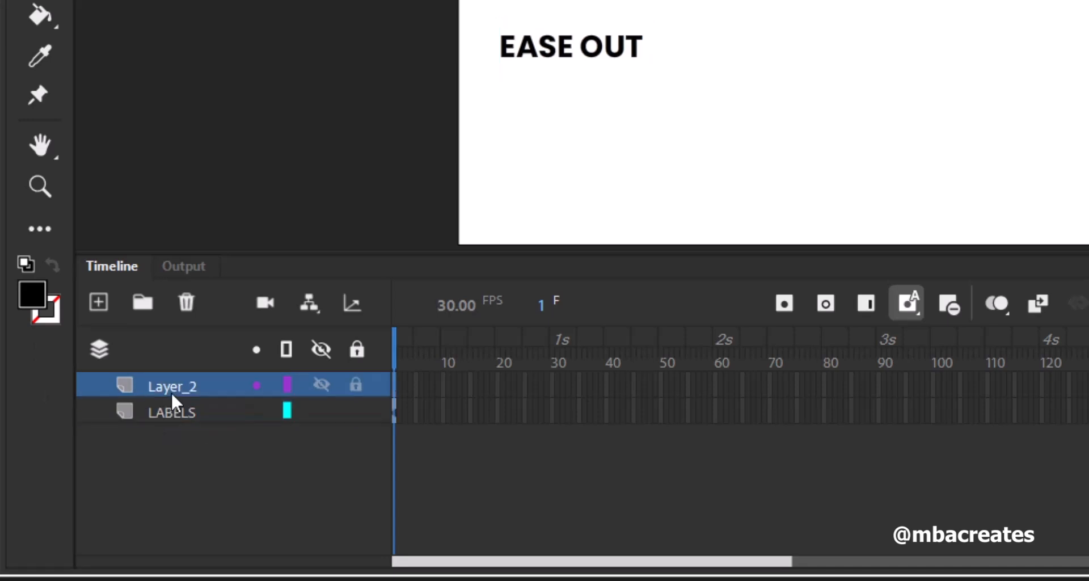
double_click(171, 390)
type("N")
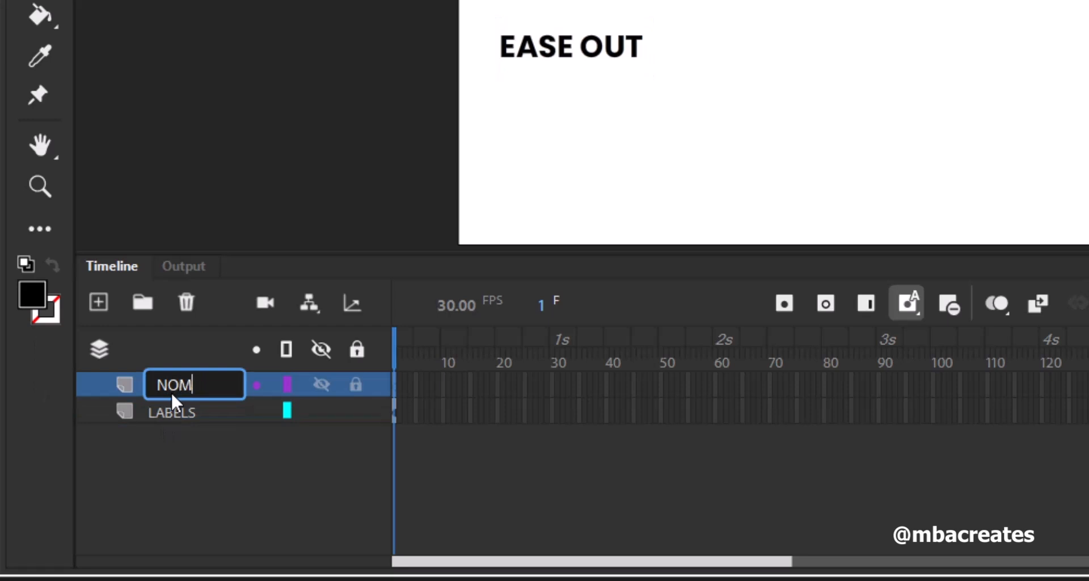
type("ORMAL")
key("Return")
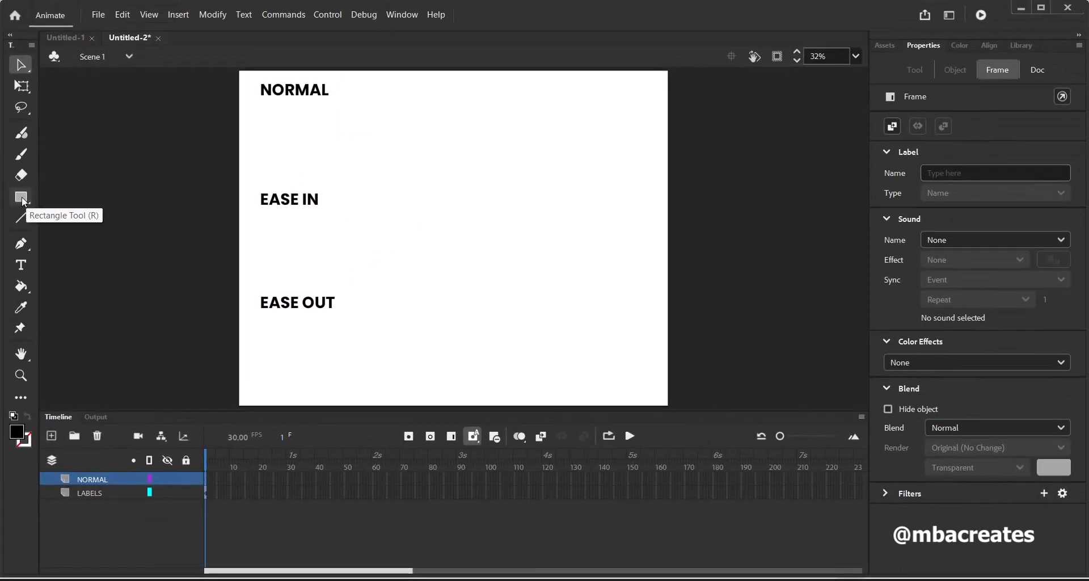
Step: Draw a blue circle about 210 px in diameter with the Oval tool below the NORMAL text
left_click(28, 106)
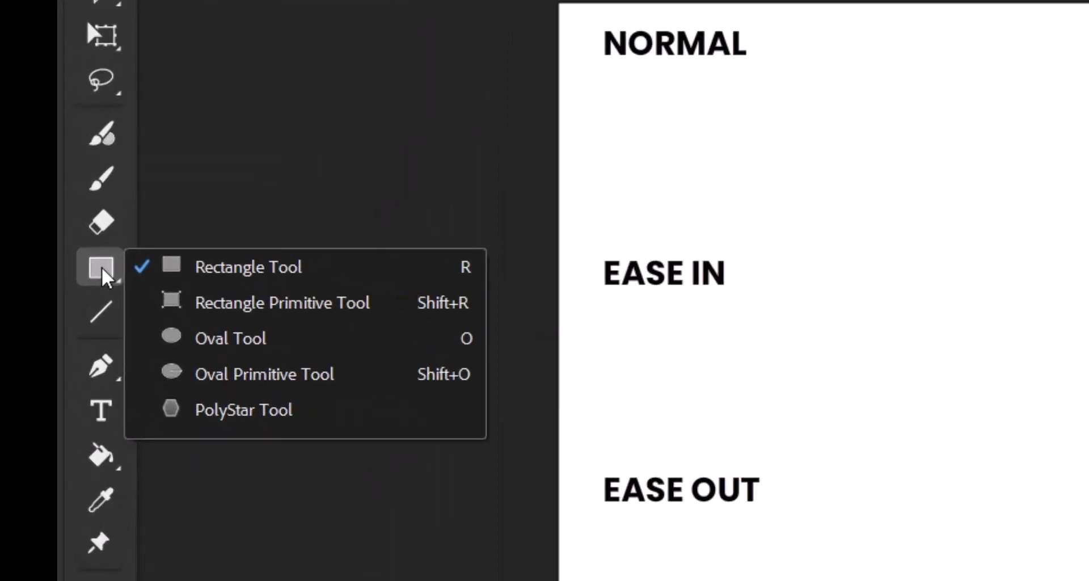
left_click(236, 340)
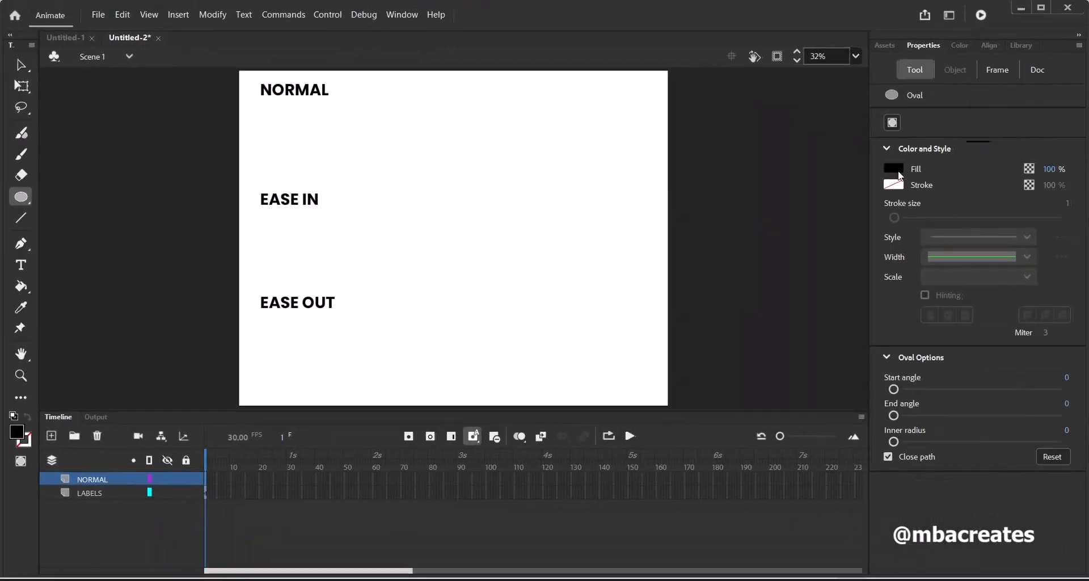
left_click(893, 169)
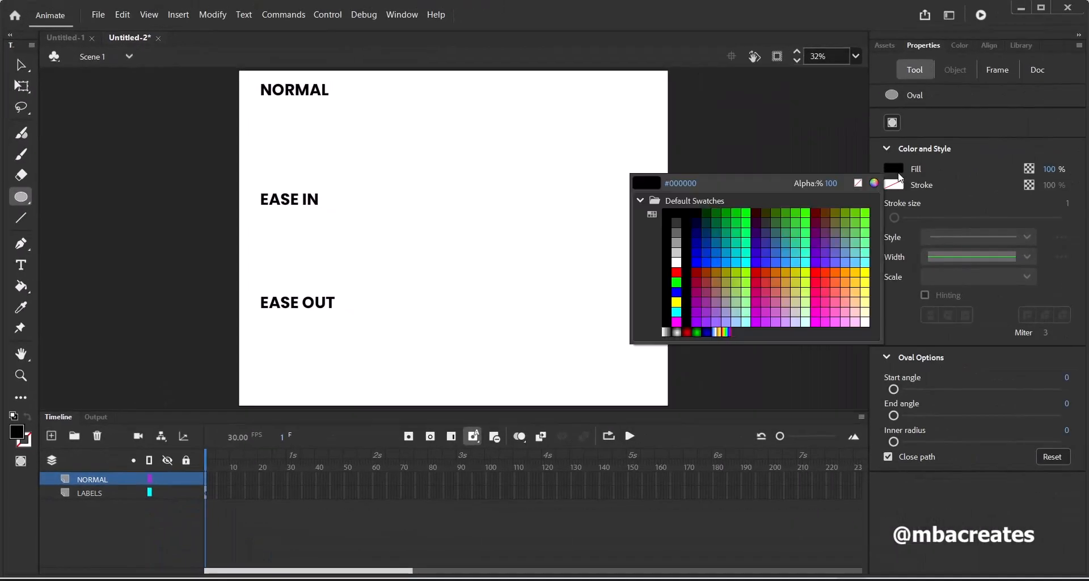
left_click(703, 258)
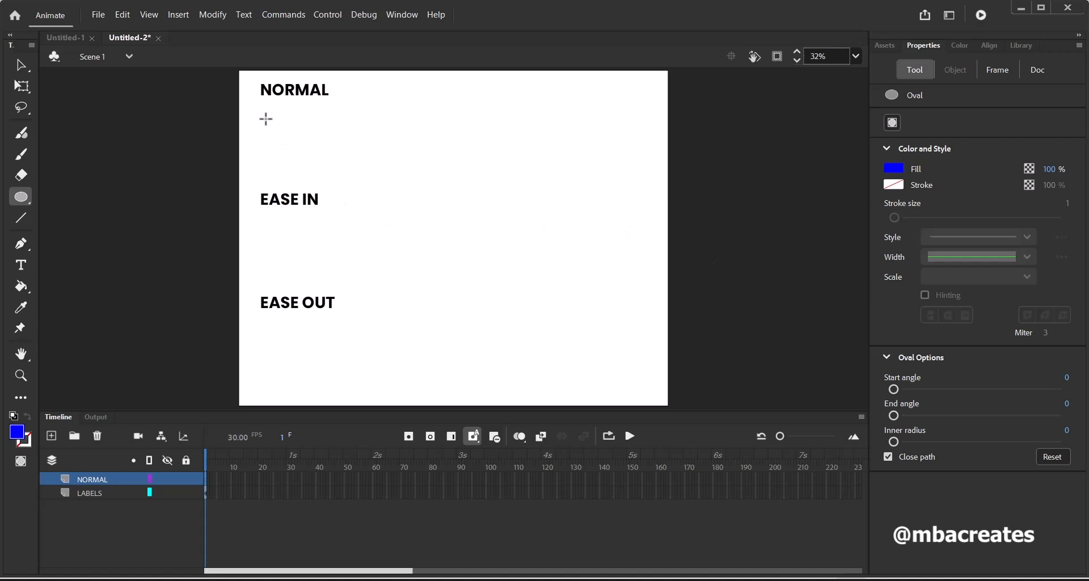
left_click_drag(266, 120, 313, 150)
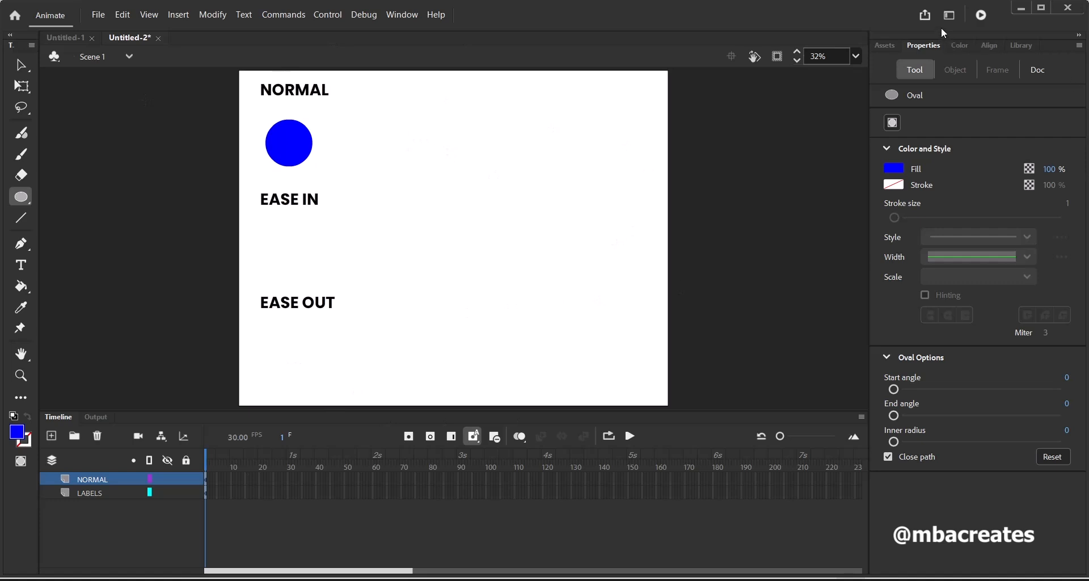
left_click(952, 18)
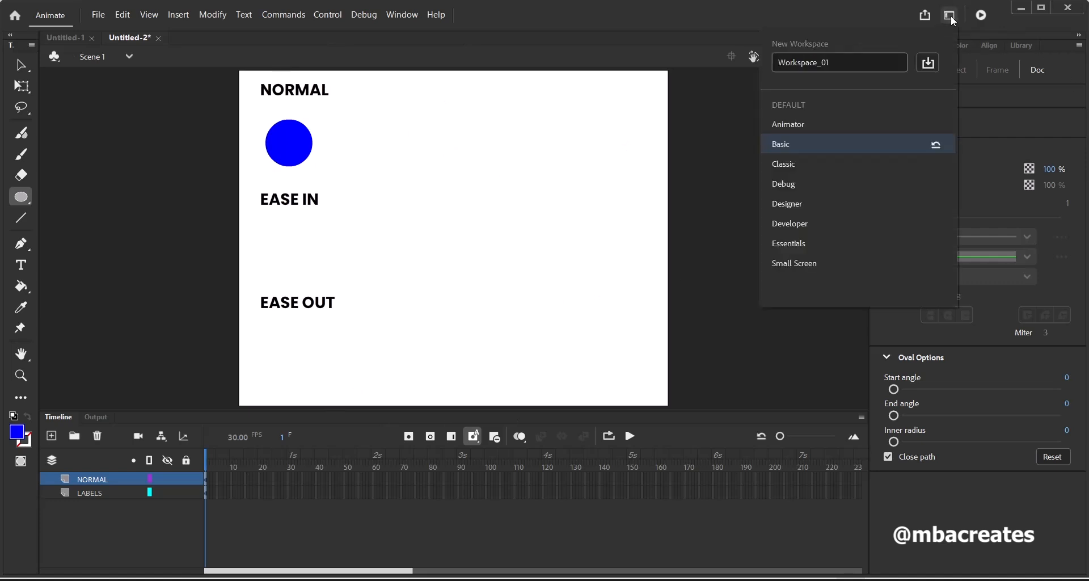
left_click(783, 152)
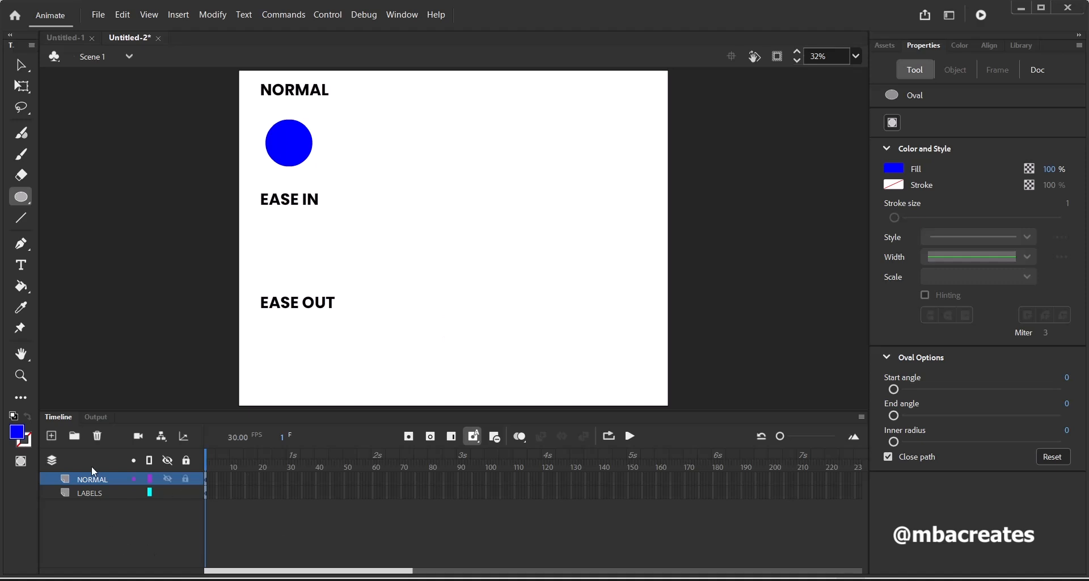
Step: Add a layer named EASEIN holding a blue circle about 200 px in diameter below the EASE IN text
left_click(51, 435)
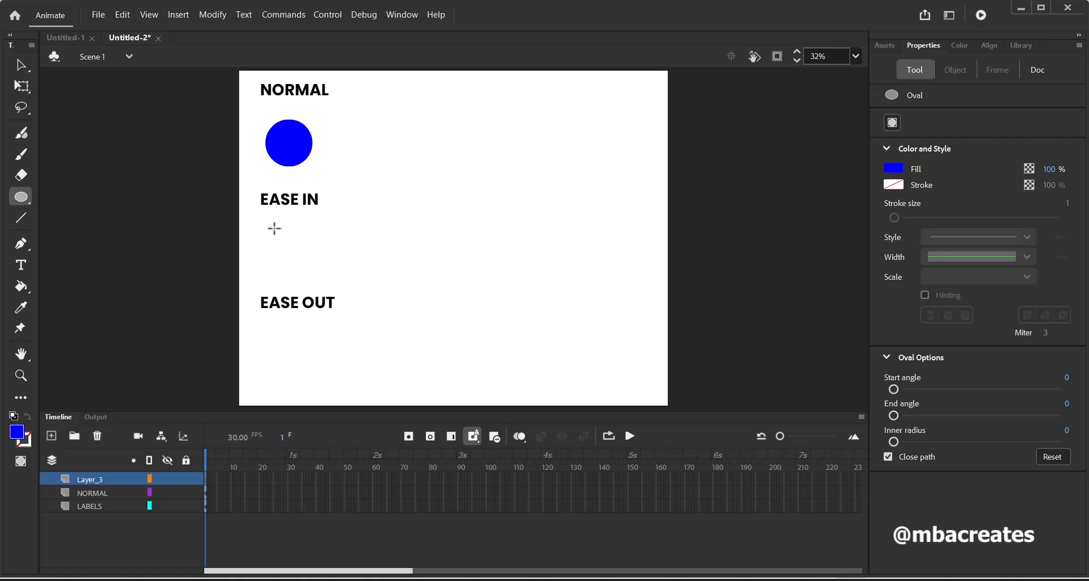
left_click_drag(273, 230, 318, 274)
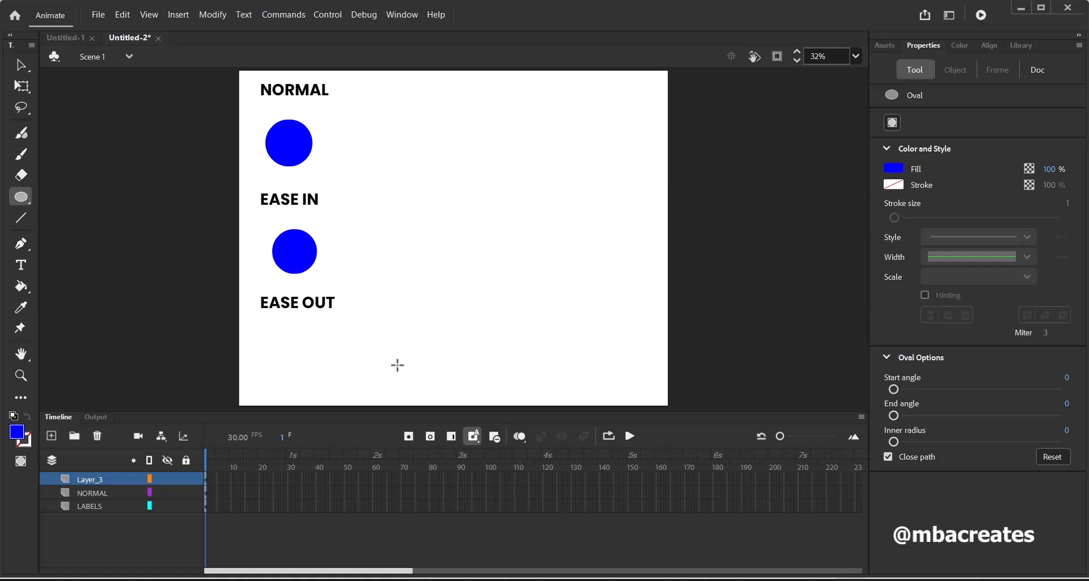
double_click(93, 482)
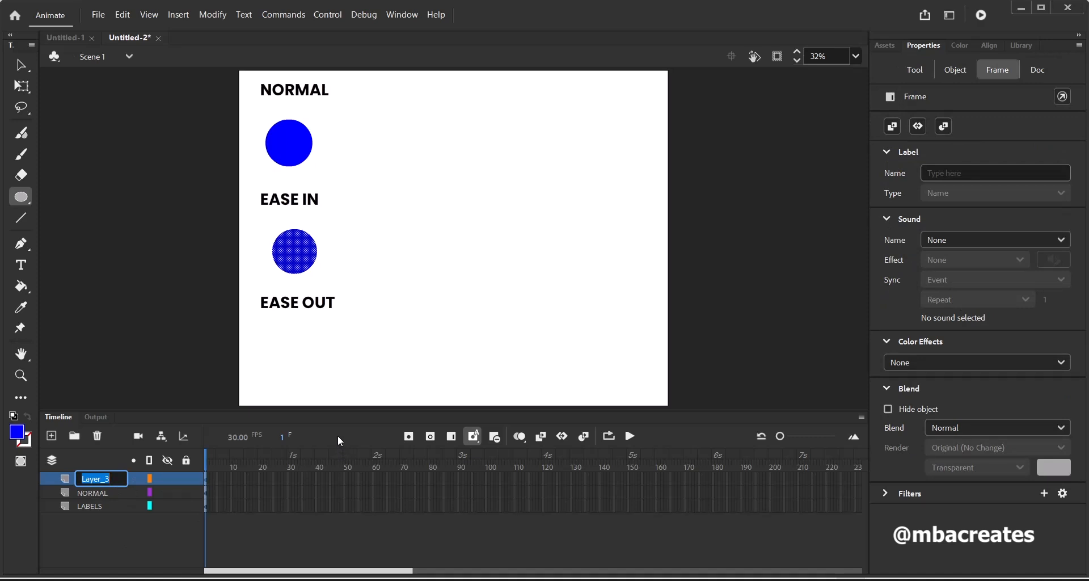
type("EASEIN")
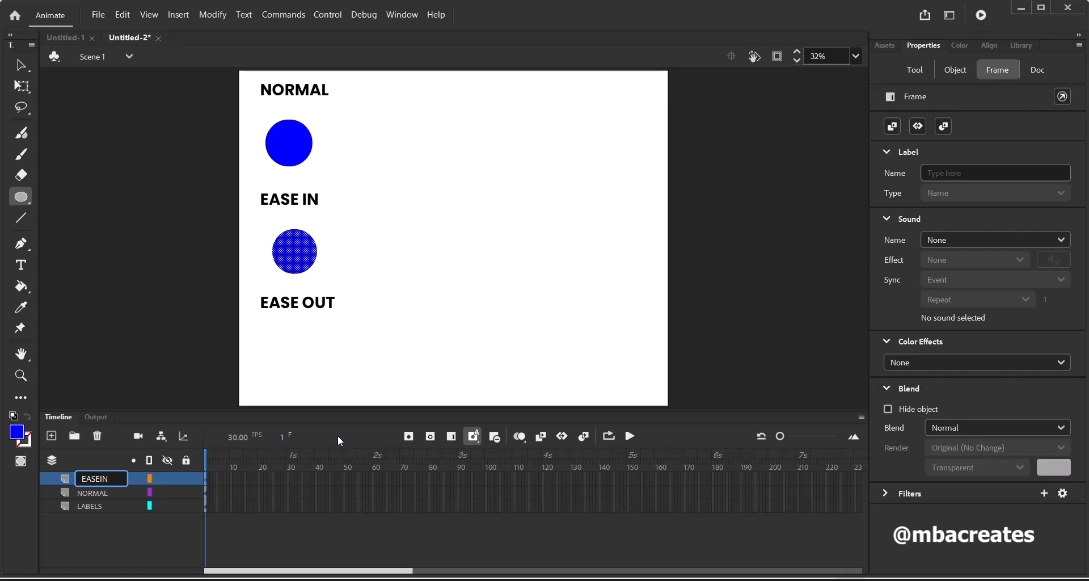
key("Return")
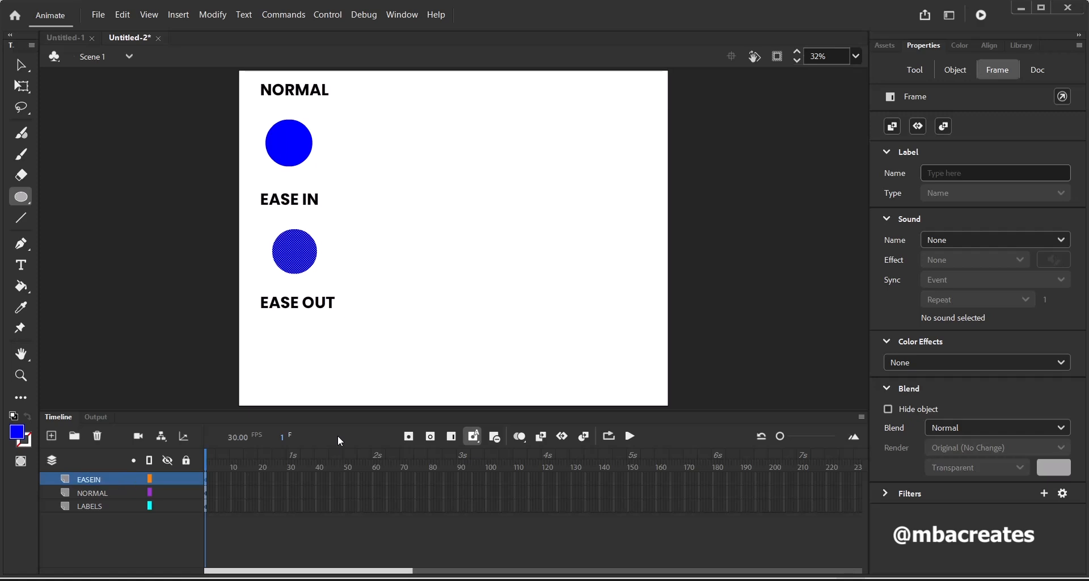
Step: Add a layer named EASEOT holding a blue circle about 205 px in diameter below the EASE OUT text
left_click(55, 439)
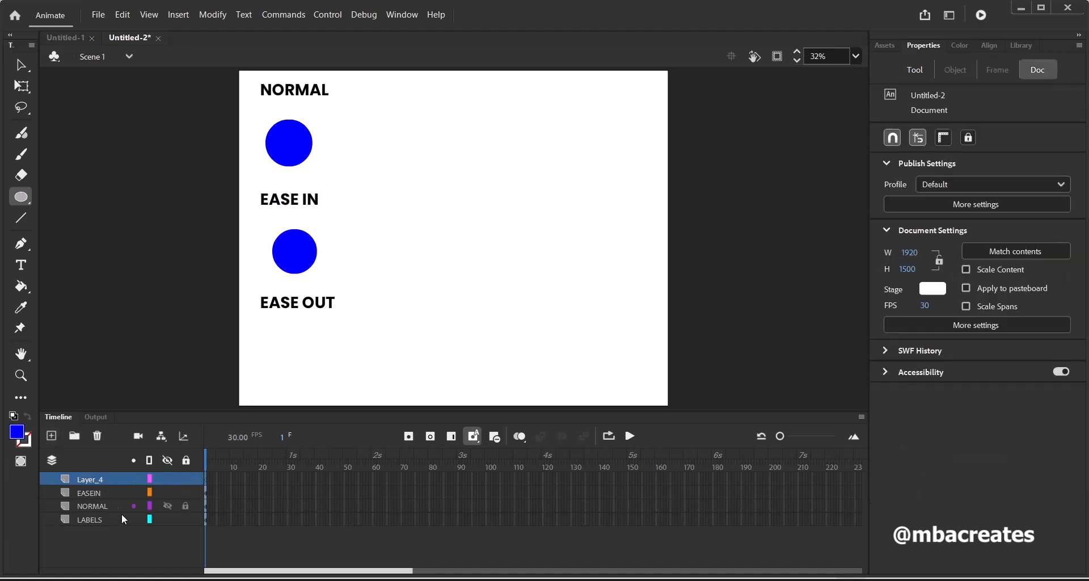
double_click(96, 479)
type("EASEOT")
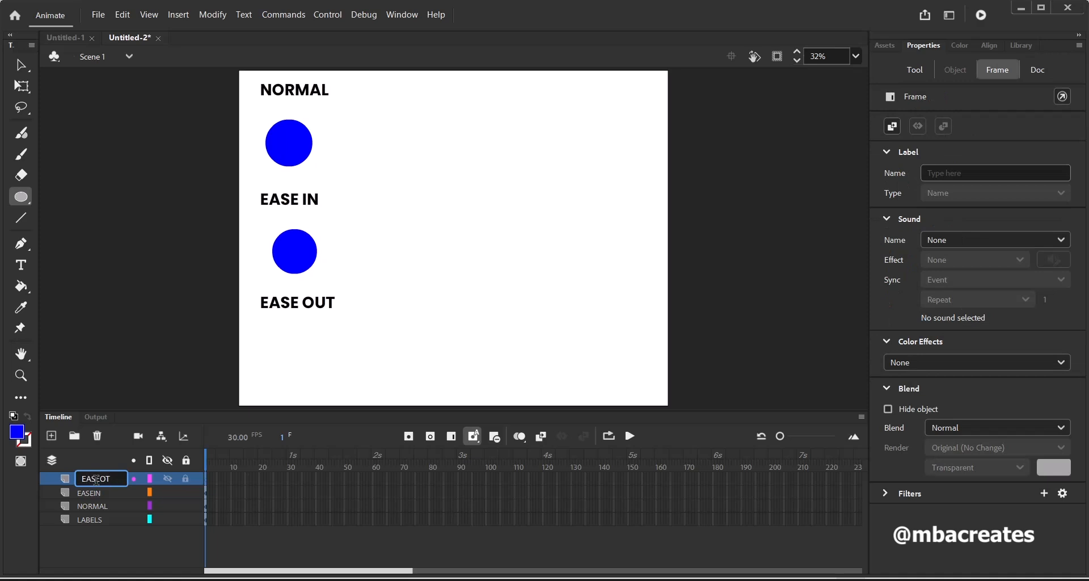
key("Return")
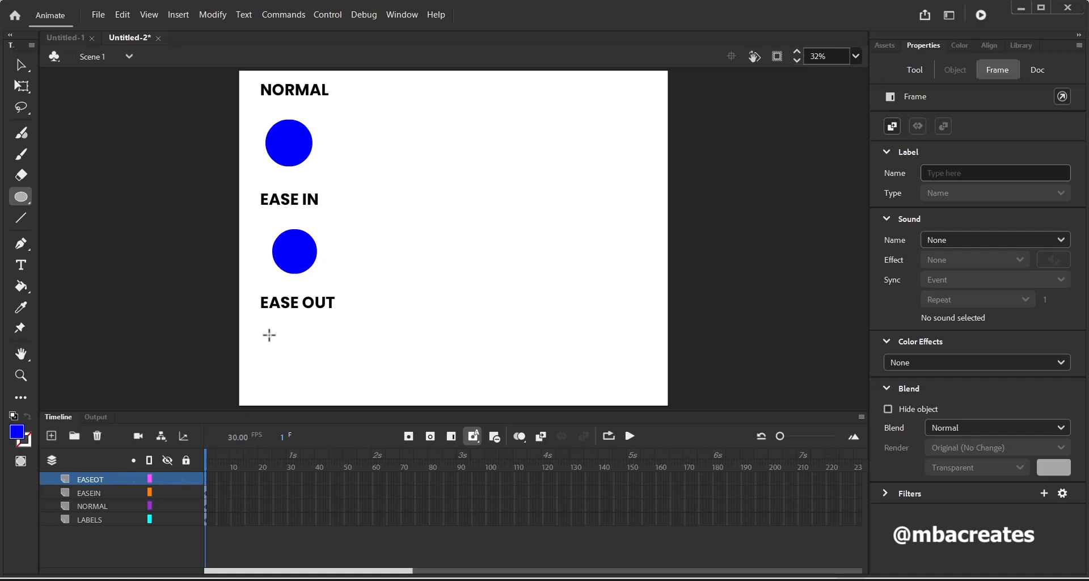
left_click_drag(269, 335, 316, 381)
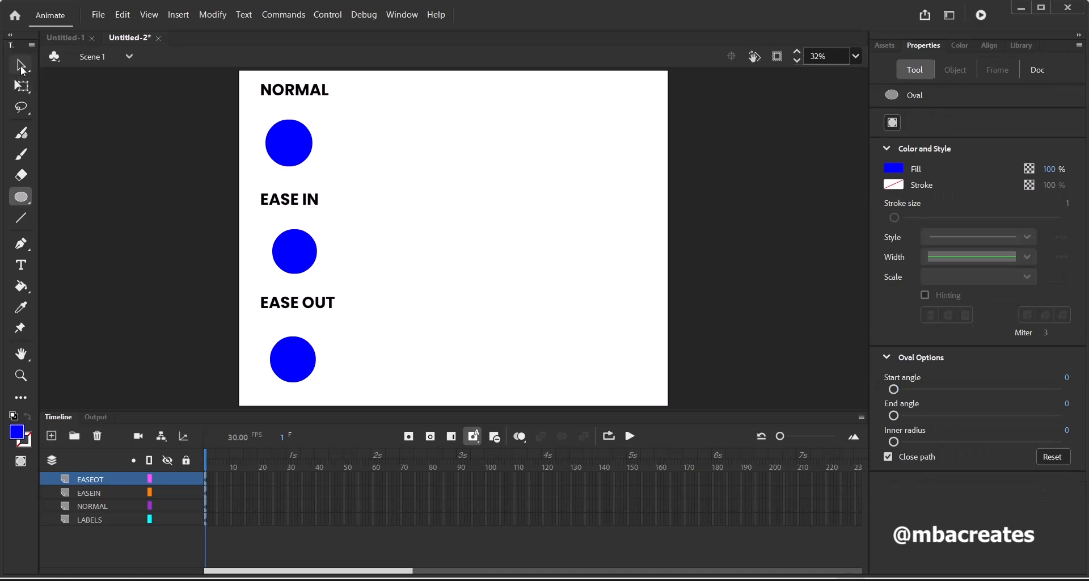
Step: Align the three circles vertically below their labels, at about X 110, 120 and 115 from top to bottom
left_click(22, 65)
left_click(292, 145)
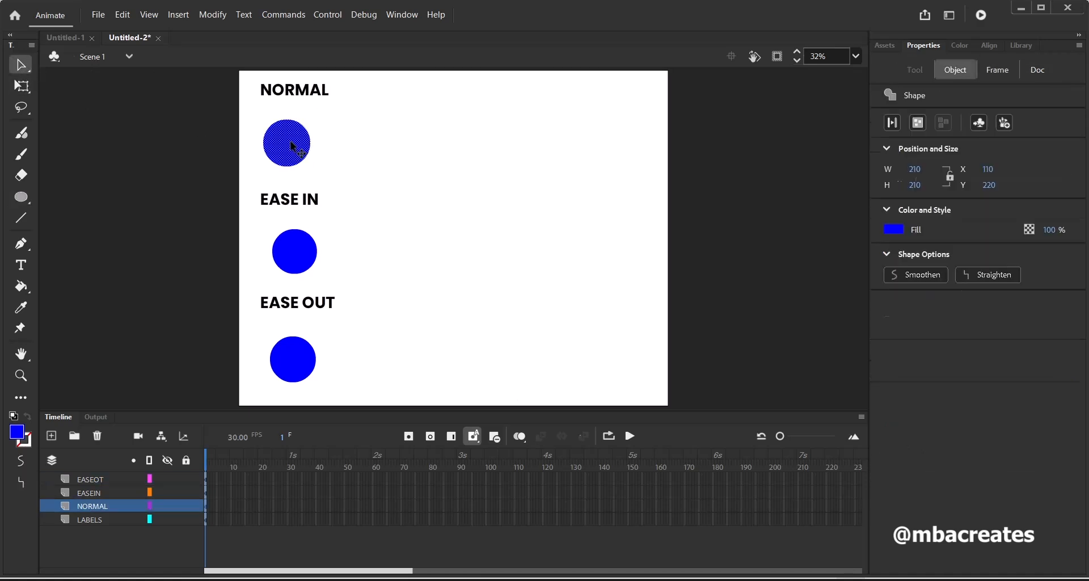
left_click_drag(294, 260, 287, 277)
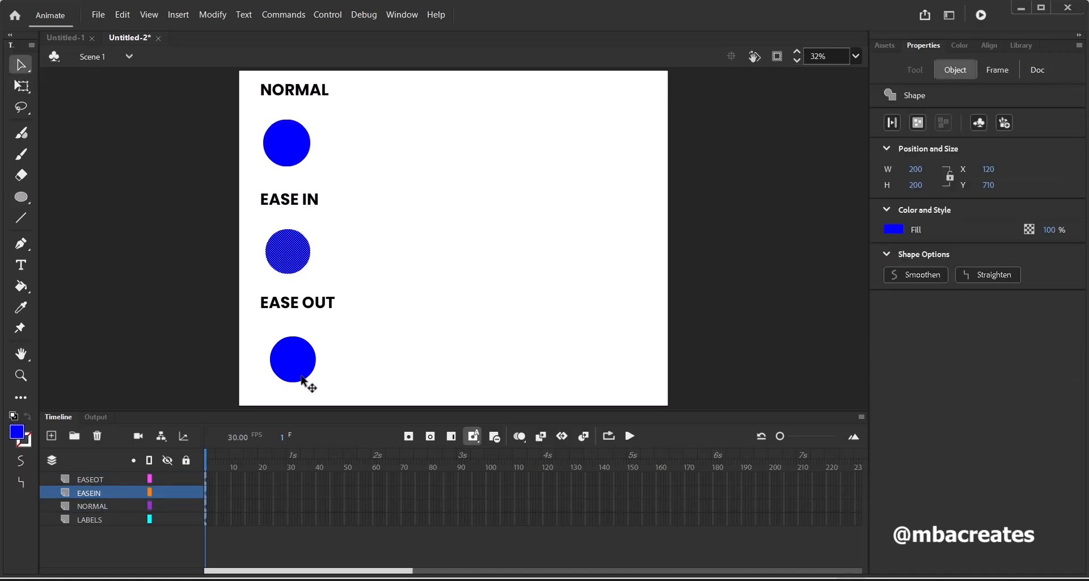
left_click_drag(301, 366, 295, 369)
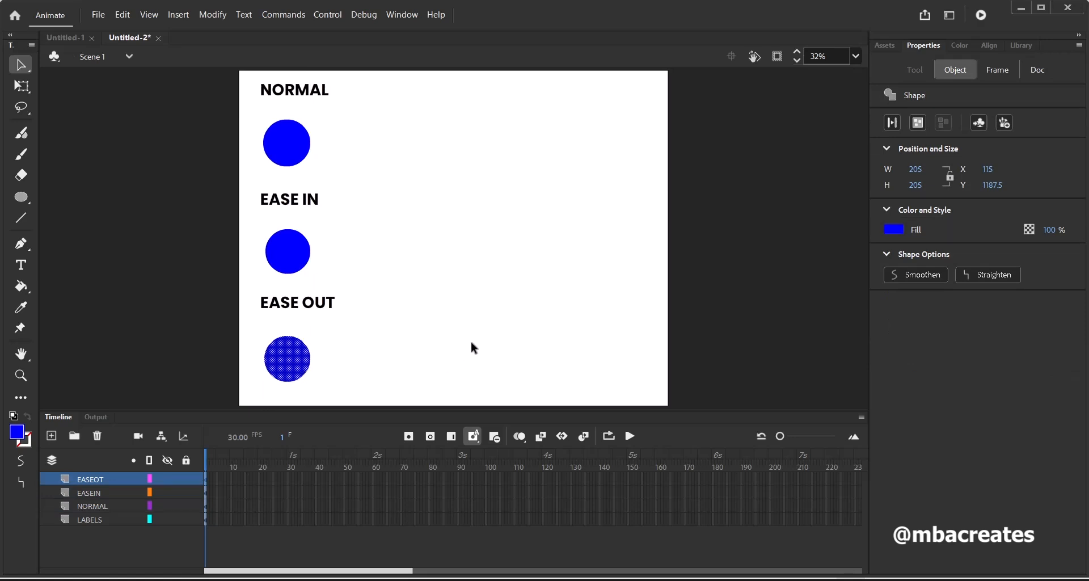
Step: Insert keyframes at frame 120 on all four layers
left_click_drag(780, 436, 792, 437)
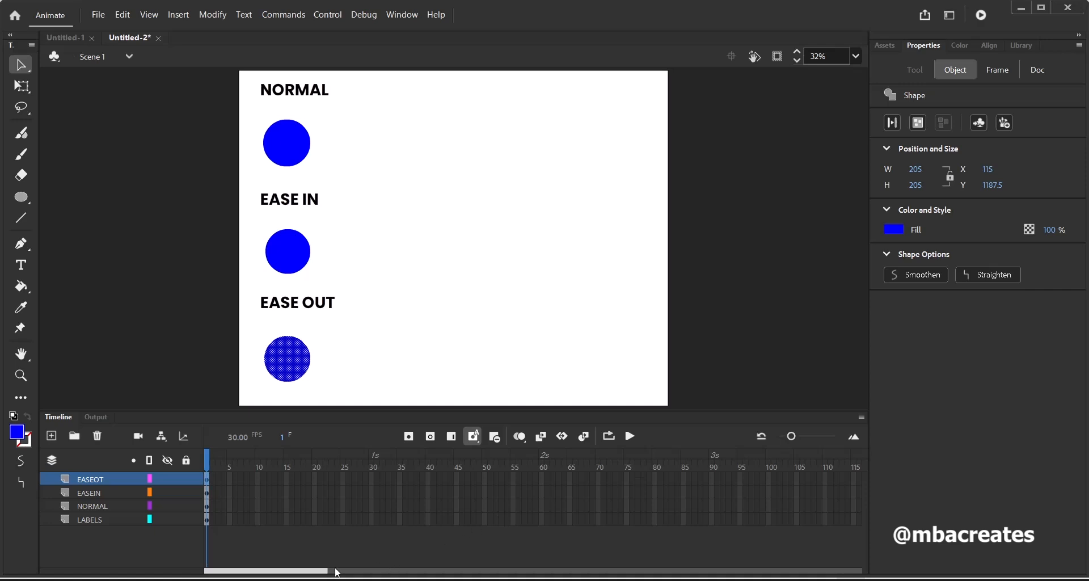
left_click_drag(299, 571, 355, 574)
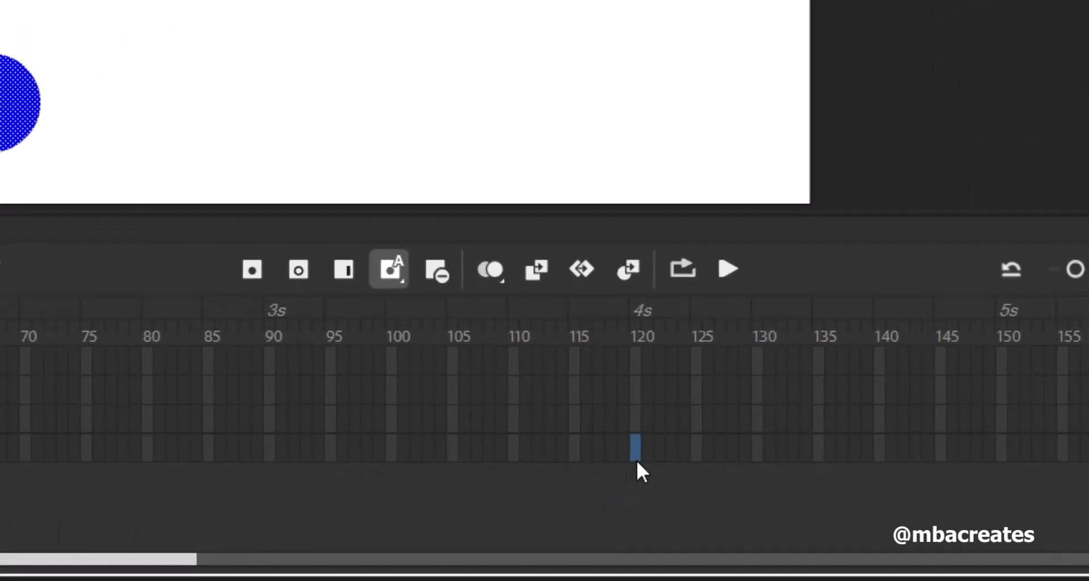
left_click_drag(637, 458, 635, 357)
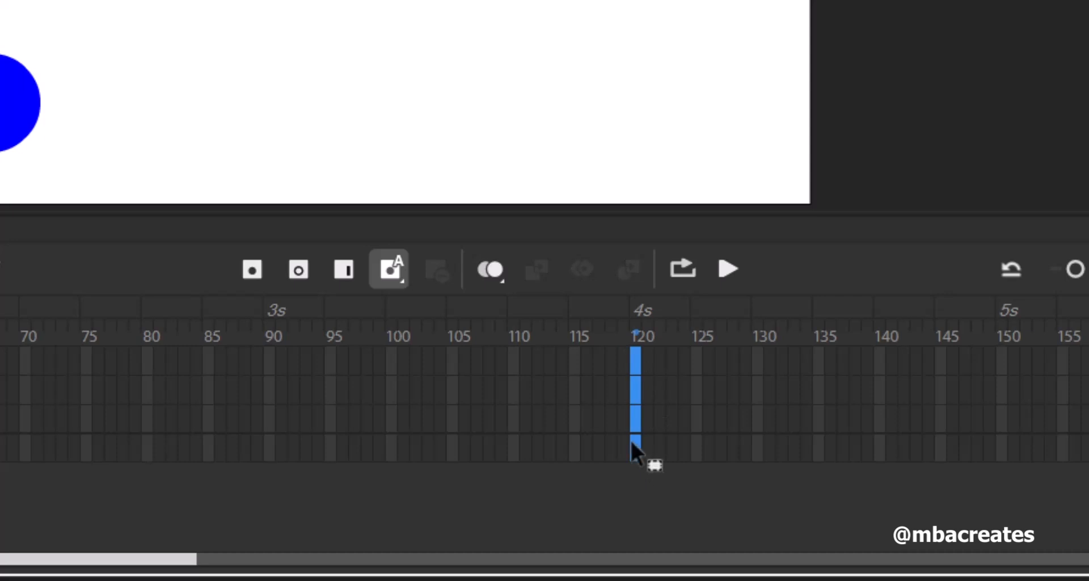
left_click(636, 446)
left_click(648, 498)
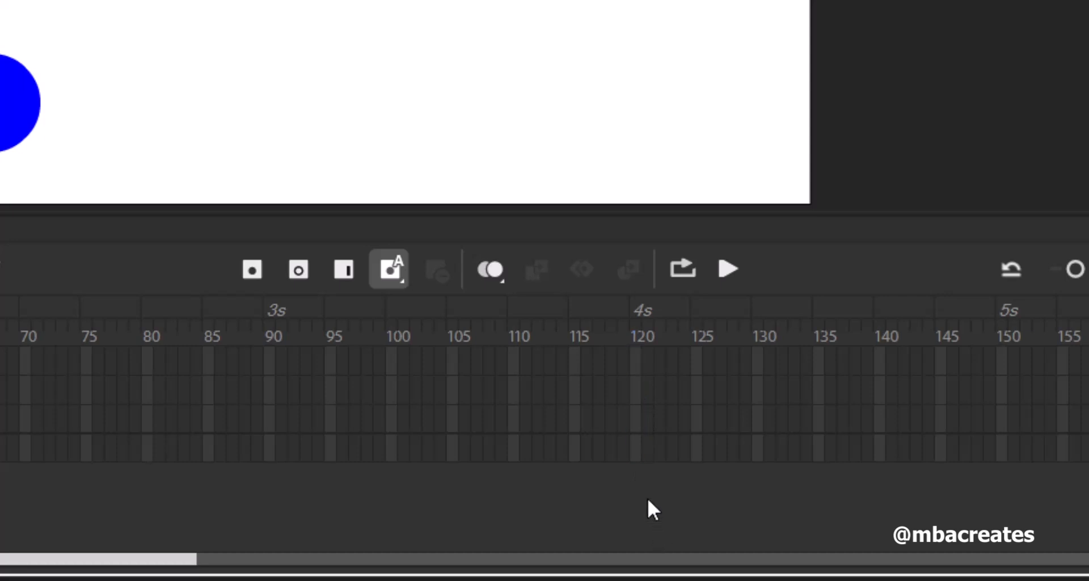
left_click(636, 457)
left_click(636, 362, "shift")
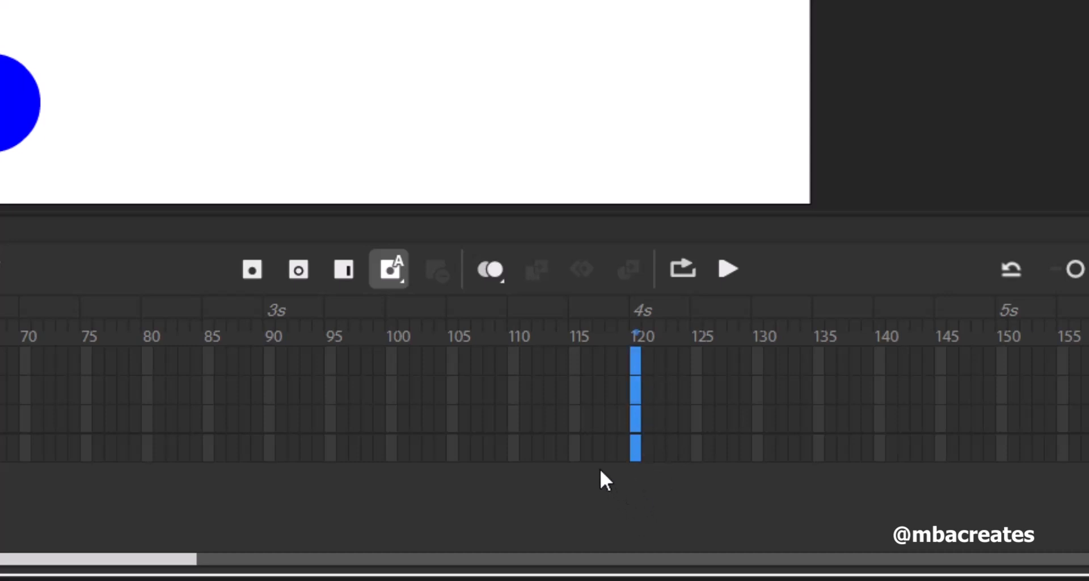
left_click(250, 276)
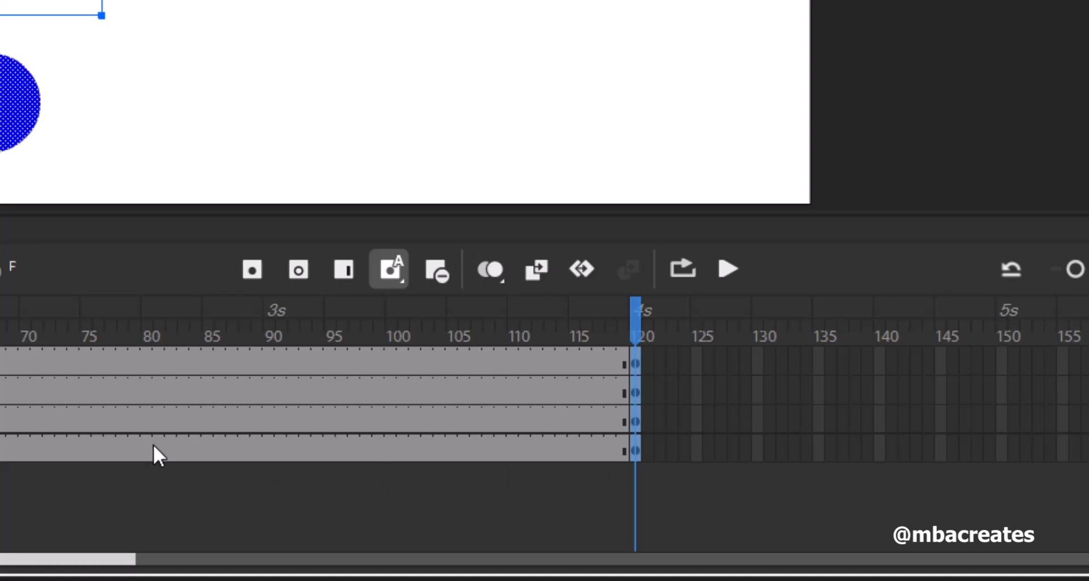
Step: Create a classic tween on the NORMAL layer and go to its end keyframe at frame 120
left_click(163, 421)
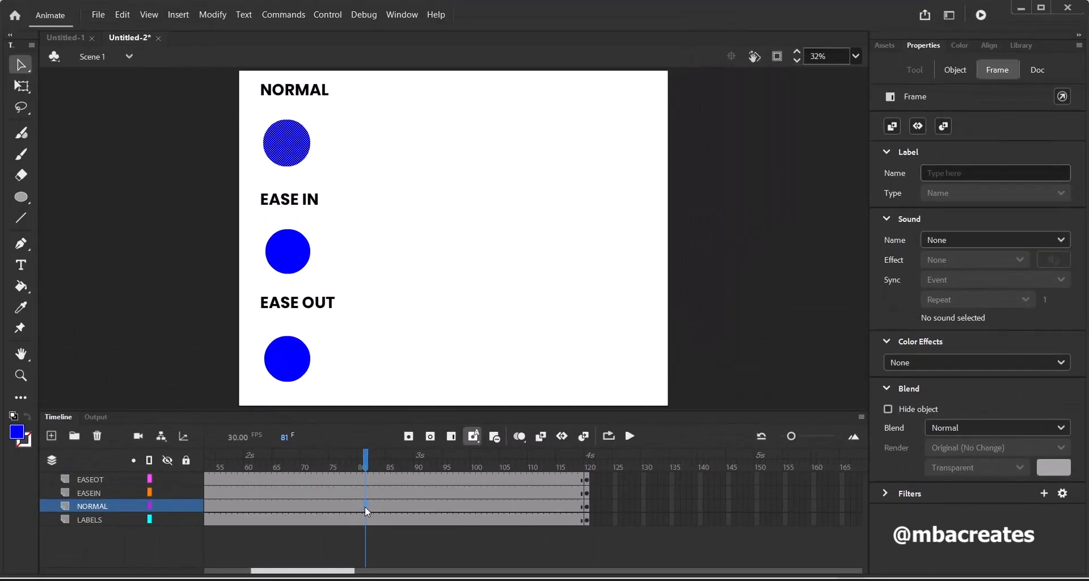
right_click(365, 506)
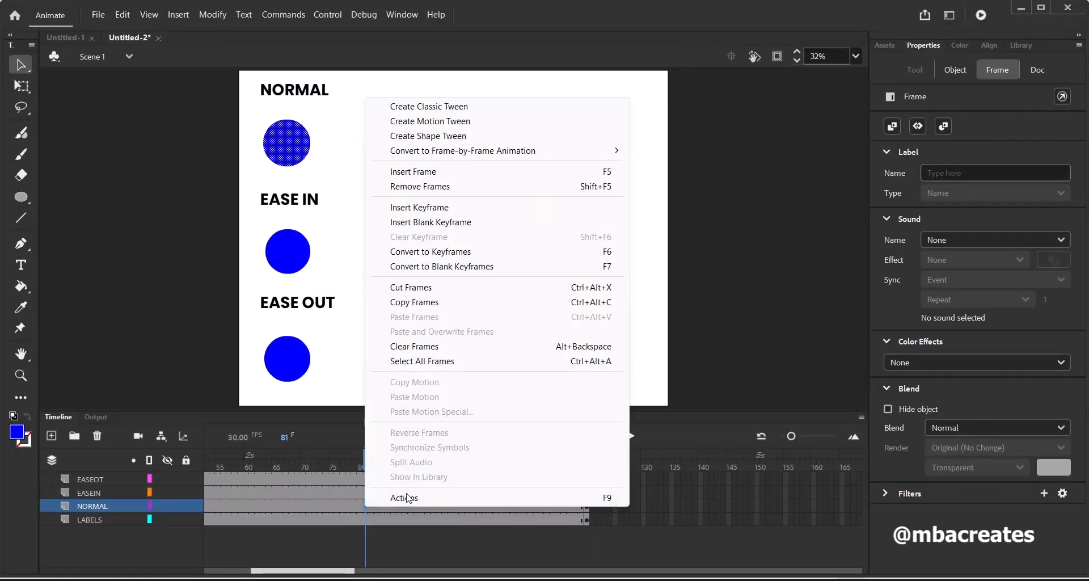
left_click(452, 107)
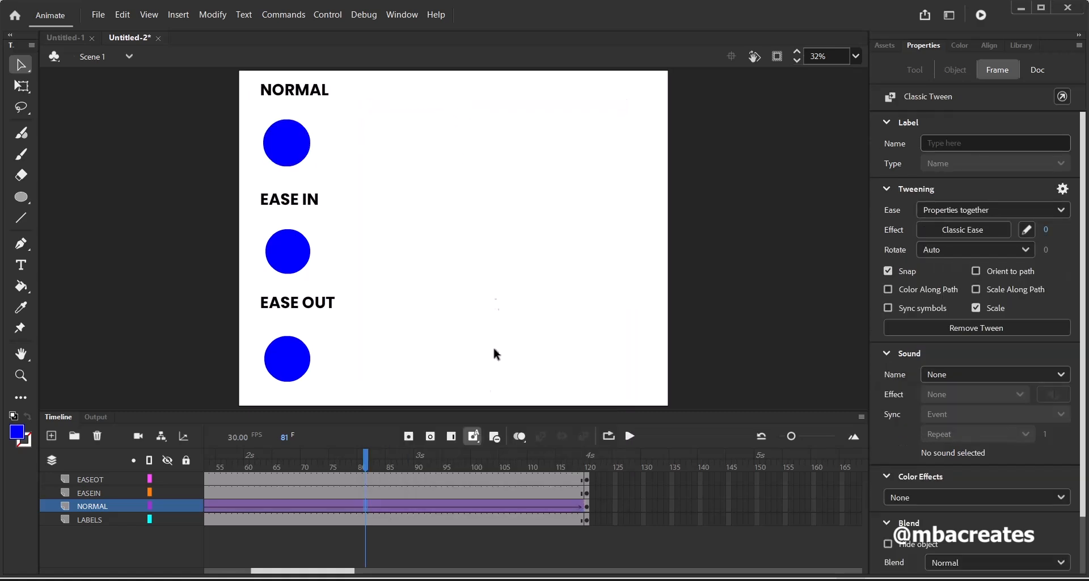
left_click_drag(366, 461, 587, 464)
left_click(587, 506)
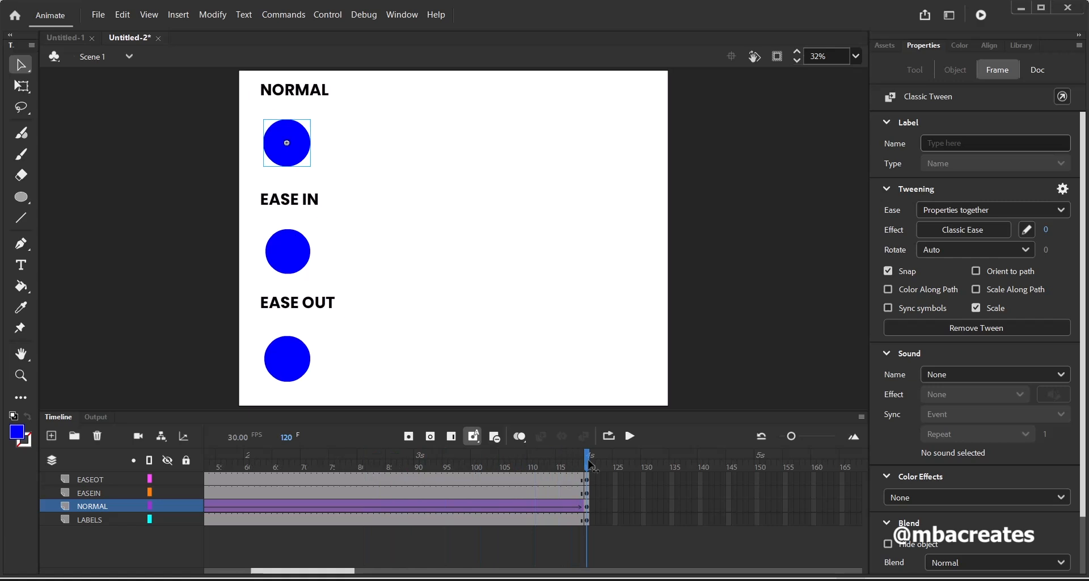
Step: In the NORMAL layer's keyframe at frame 120, move the circle horizontally across the stage to about X 1710
left_click(587, 504)
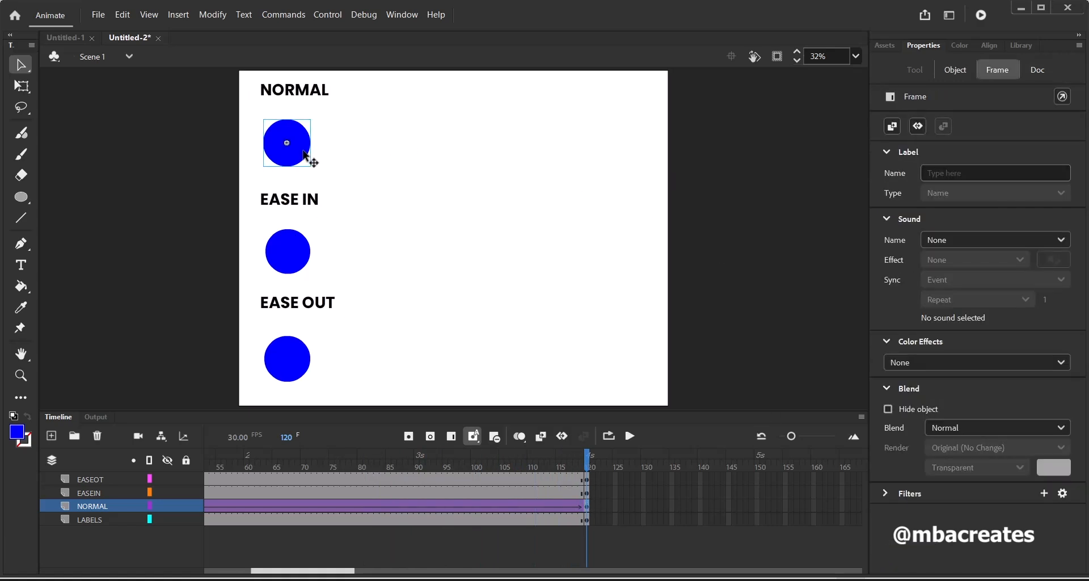
left_click_drag(302, 151, 639, 162)
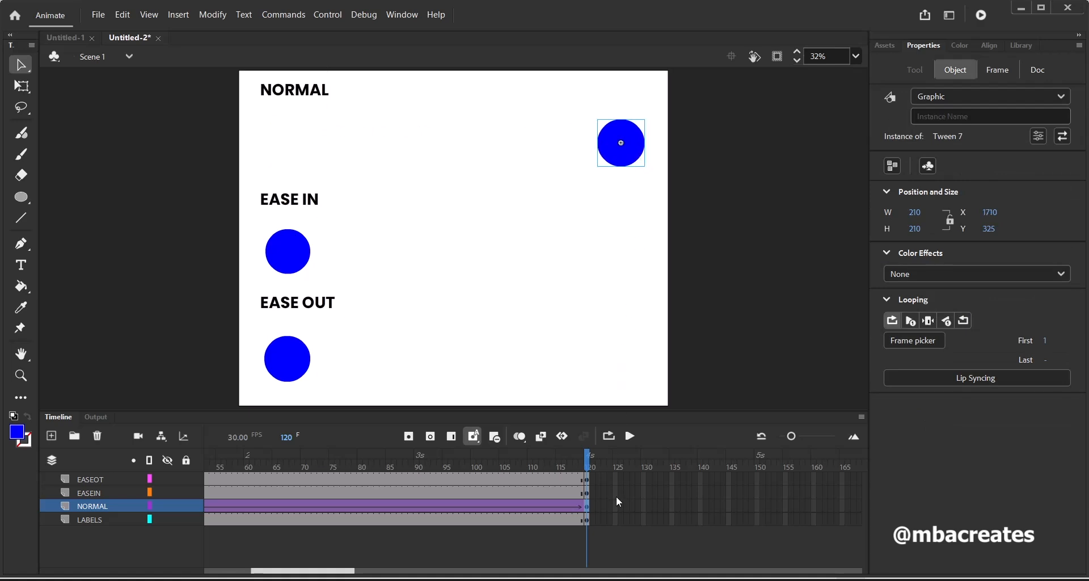
left_click_drag(590, 473, 490, 474)
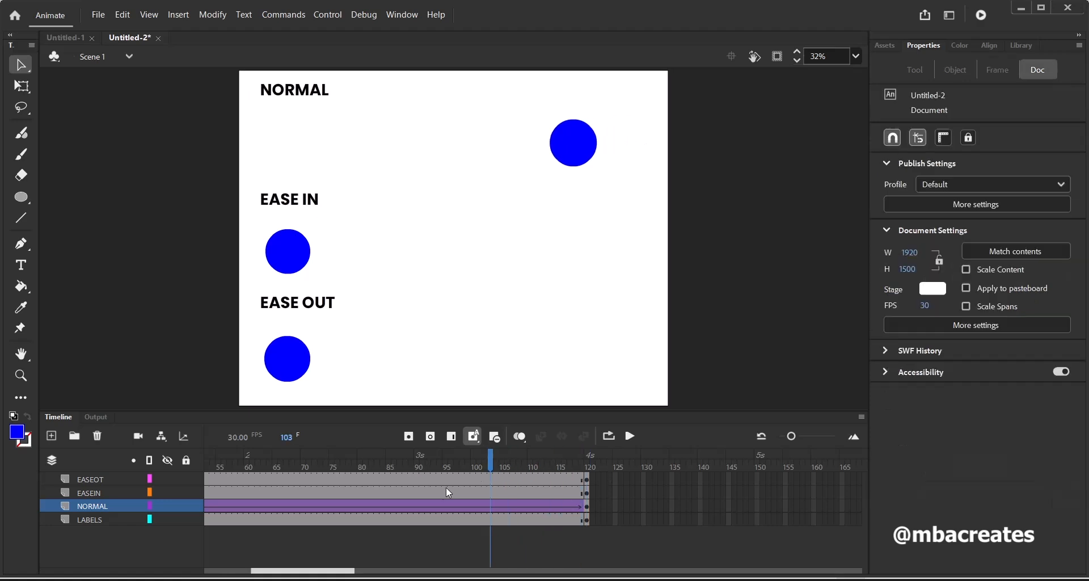
Step: Create a classic tween on the EASEIN layer and move its circle at frame 120 horizontally to about X 1730
left_click(422, 495)
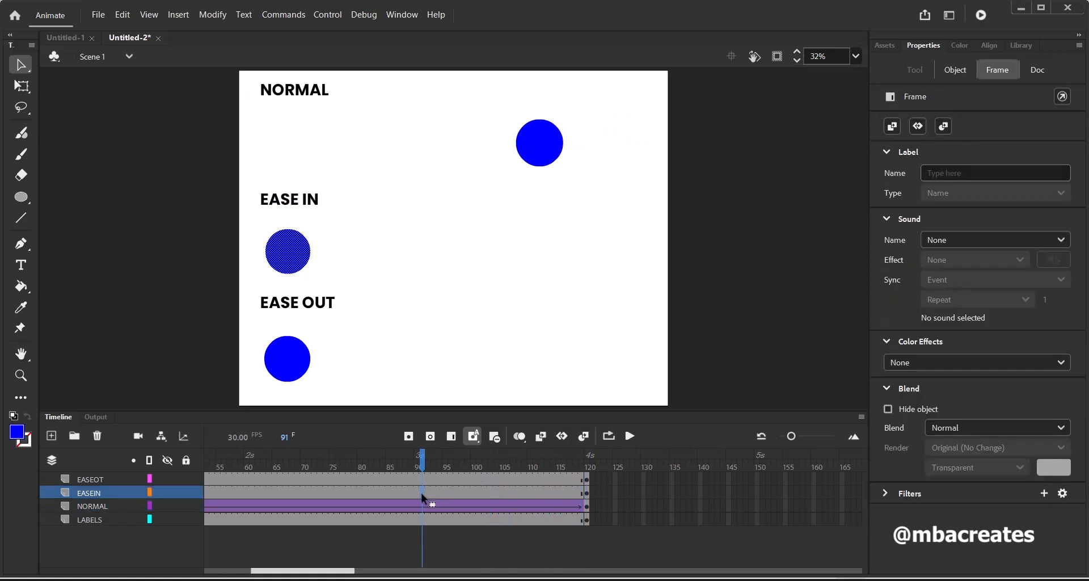
right_click(422, 493)
left_click(477, 94)
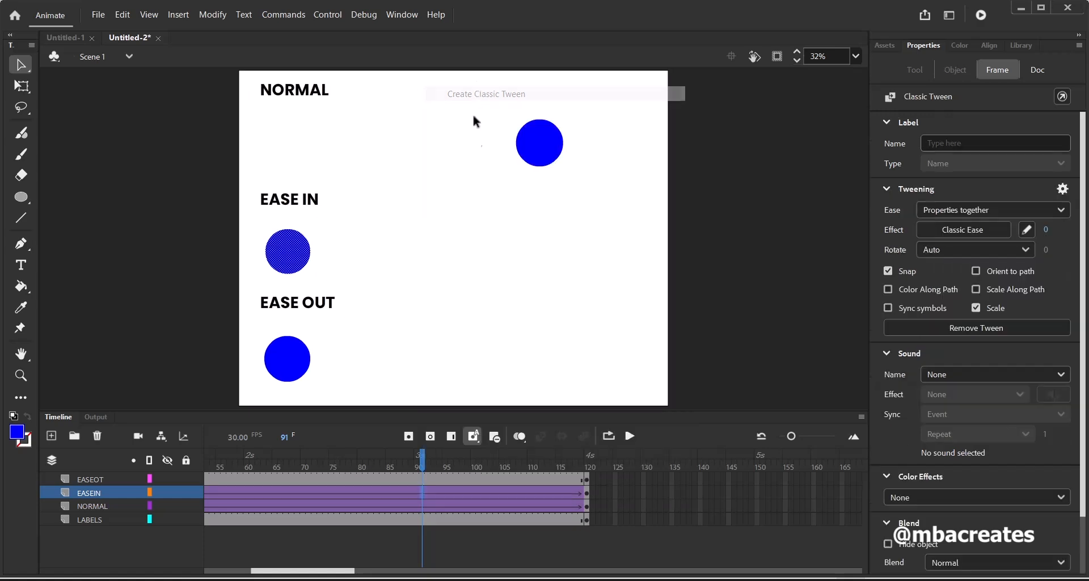
left_click_drag(423, 467, 599, 482)
left_click(588, 494)
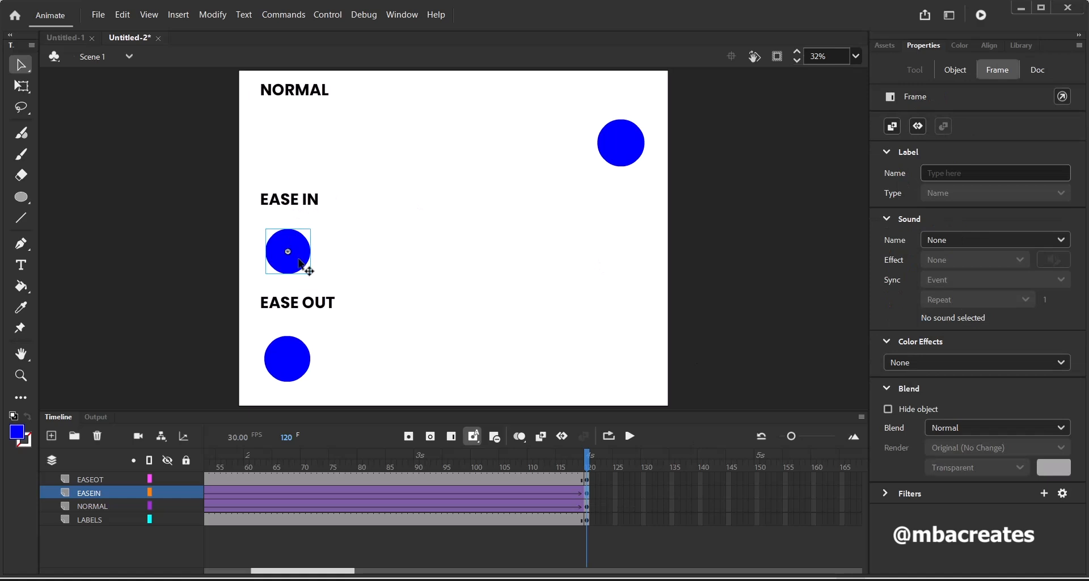
left_click_drag(298, 259, 634, 258)
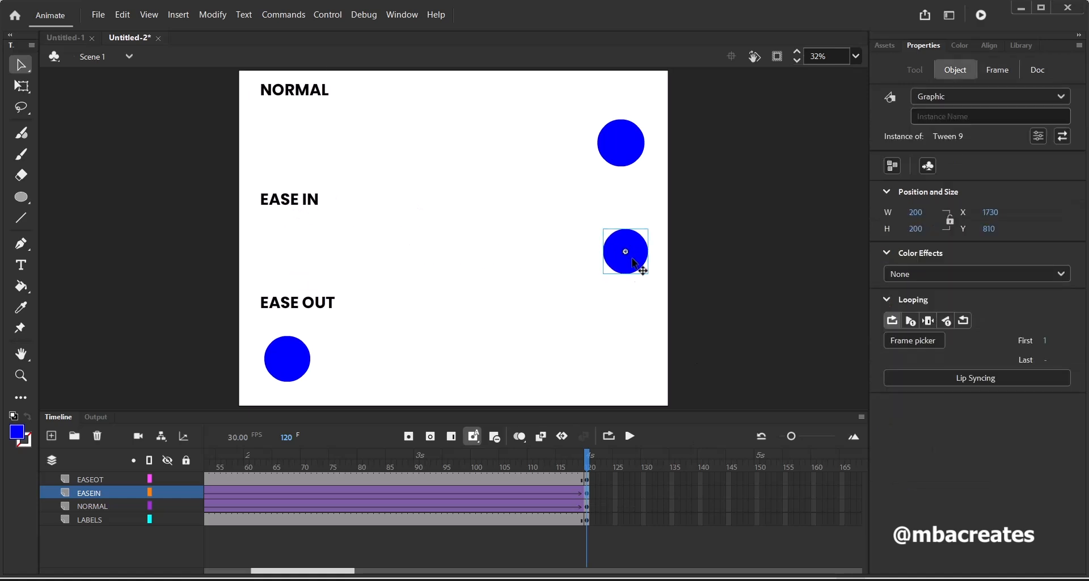
Step: Create a classic tween on the EASEOT layer and move its circle at frame 120 horizontally to about X 1733
left_click(413, 481)
right_click(413, 480)
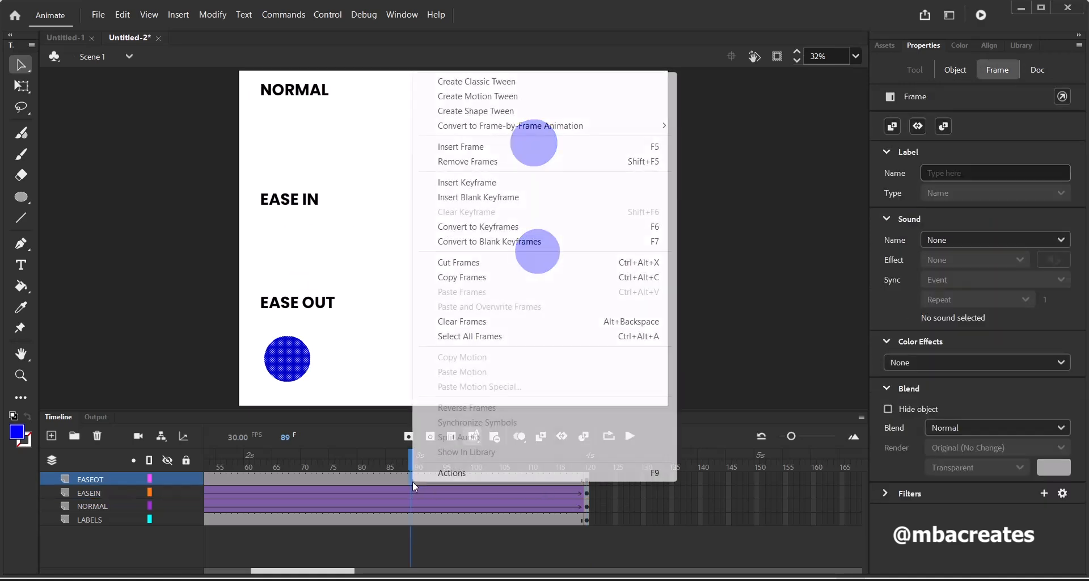
left_click(476, 81)
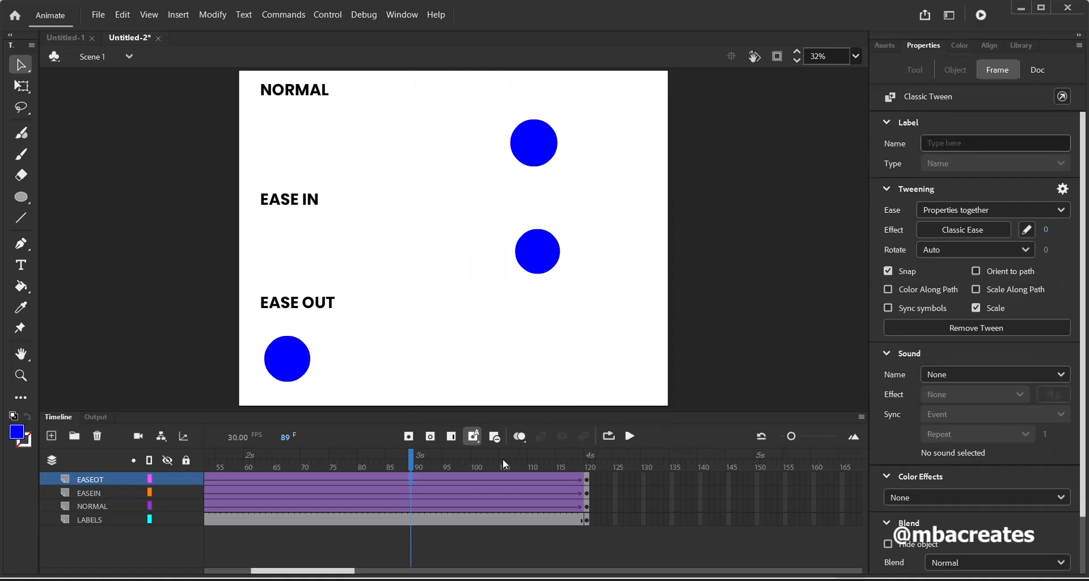
left_click_drag(409, 459, 587, 459)
left_click(588, 478)
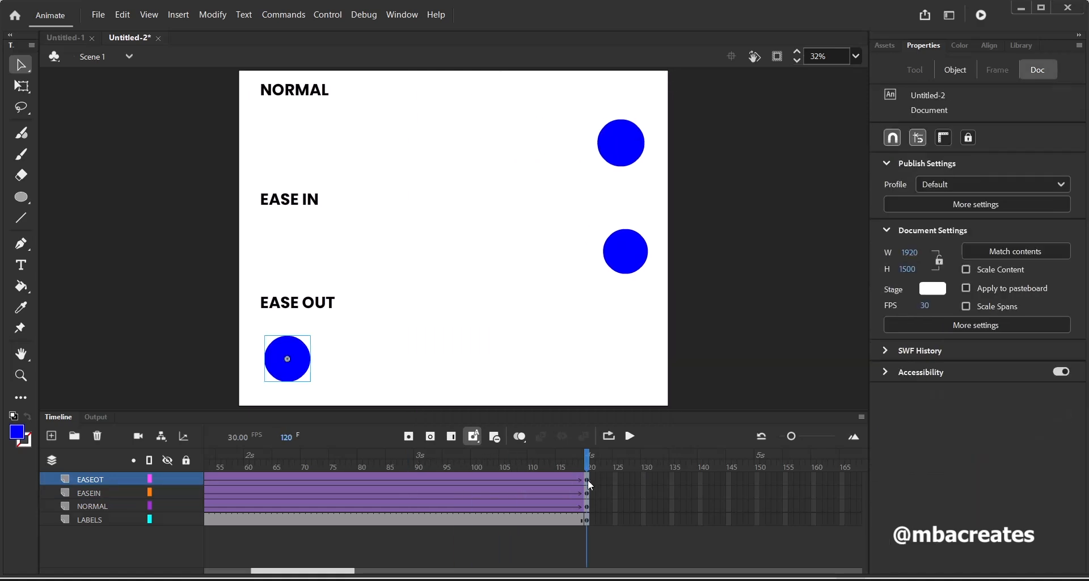
left_click(287, 358)
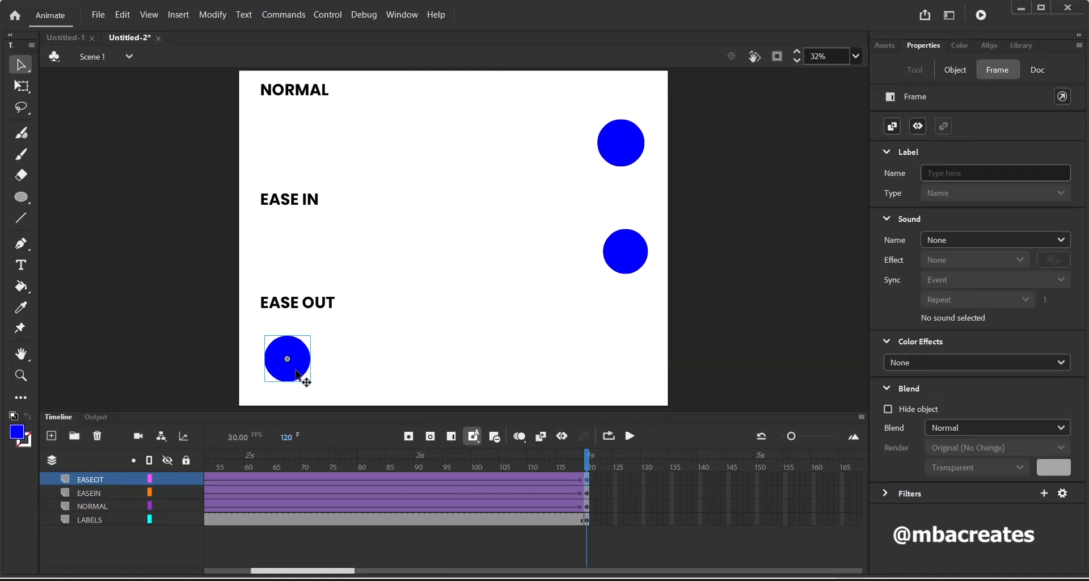
left_click_drag(296, 369, 633, 373)
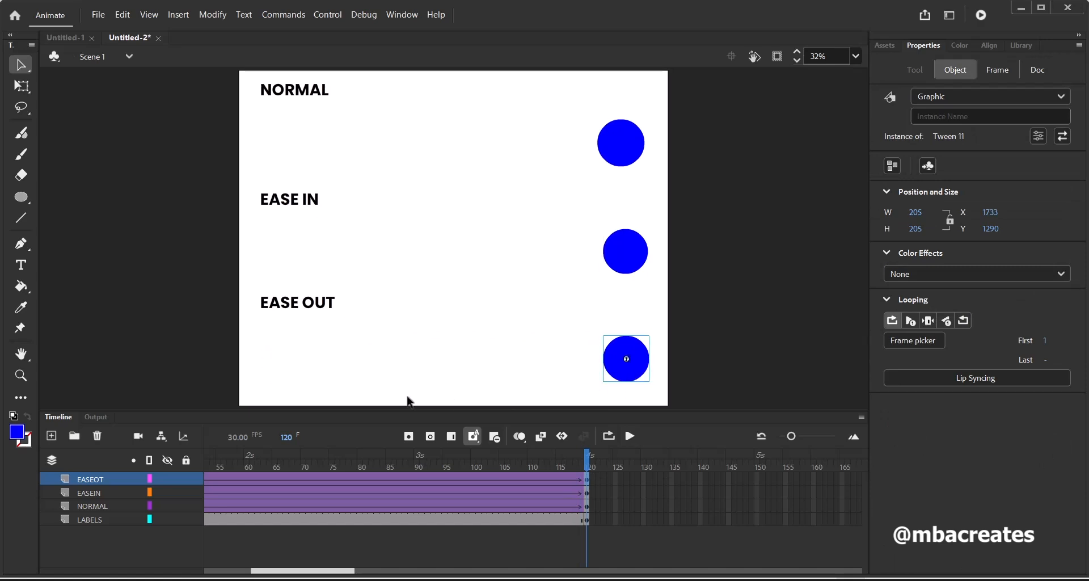
Step: Play the animation to check the motion of all three circles
left_click_drag(316, 570, 264, 575)
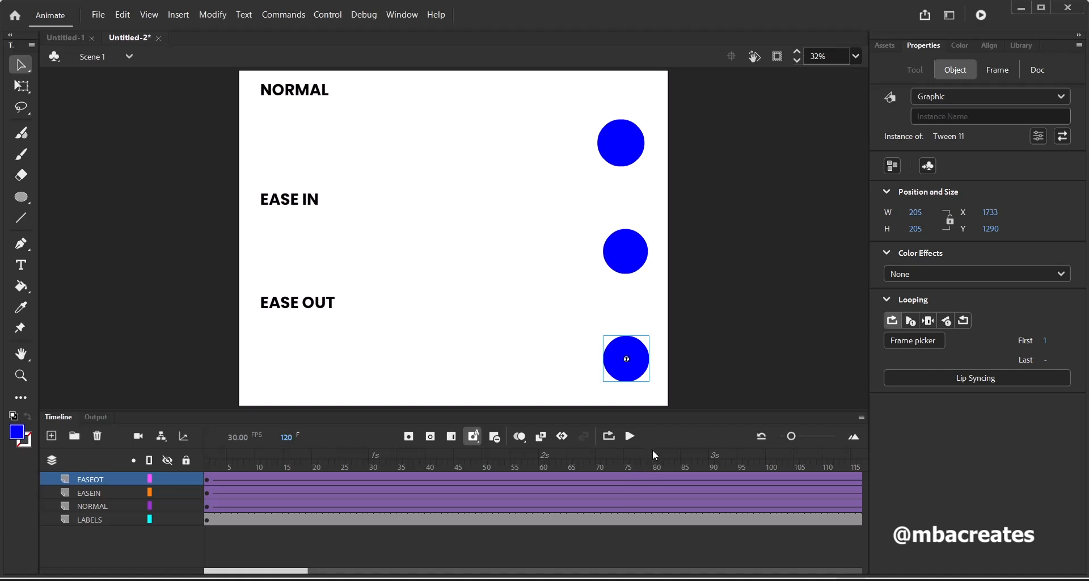
left_click(630, 436)
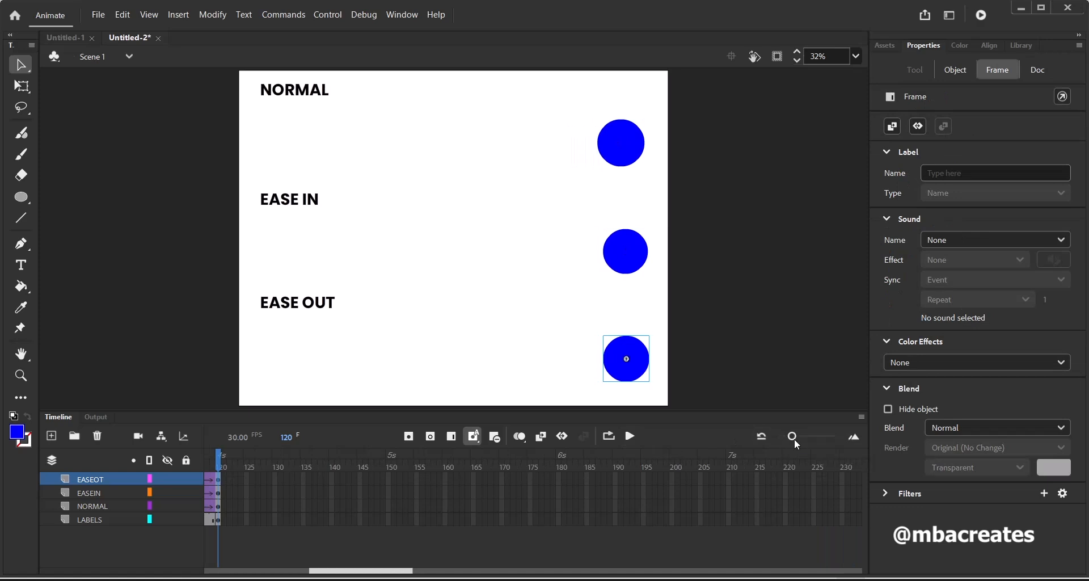
left_click_drag(340, 570, 187, 576)
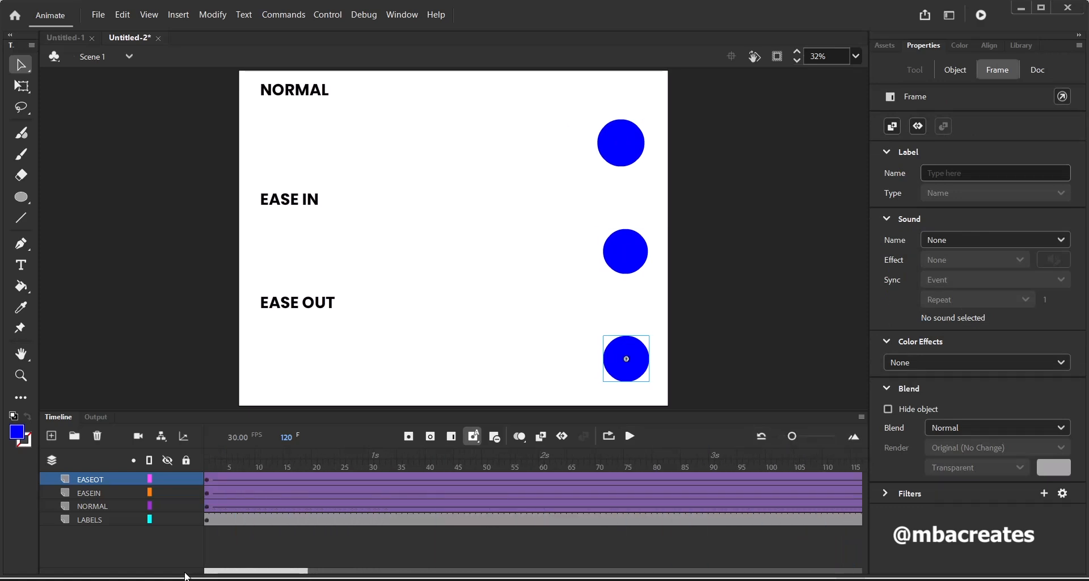
Step: Set the EASEIN layer's tween effect to the Cubic preset of Ease In
left_click(542, 494)
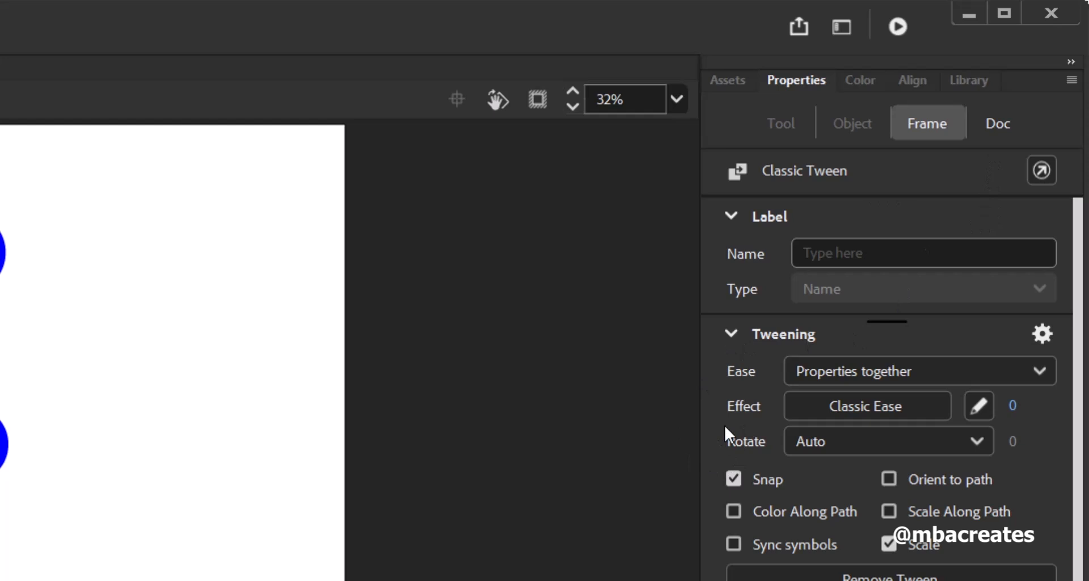
left_click(841, 411)
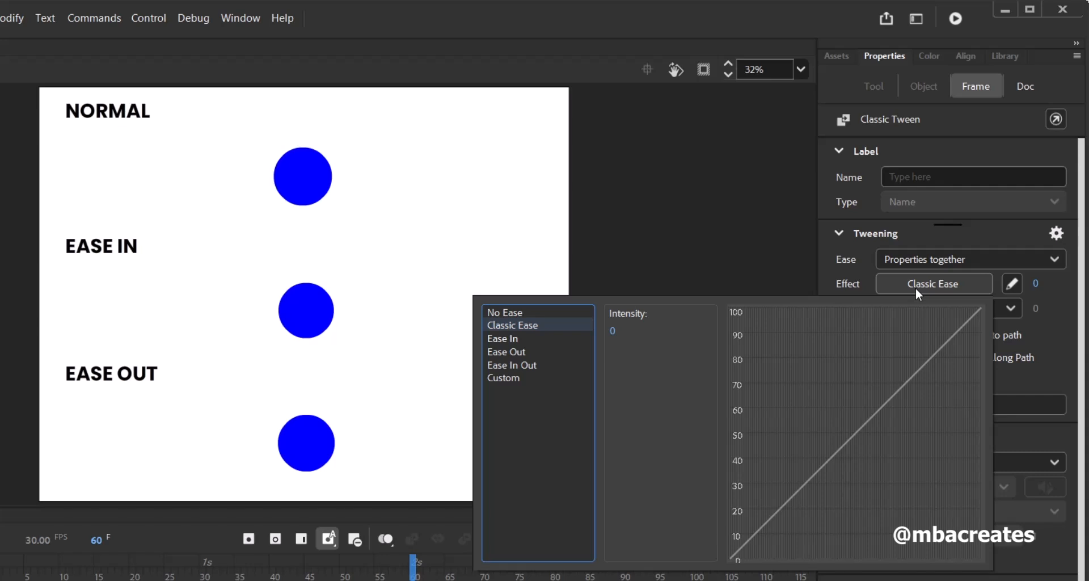
left_click(496, 339)
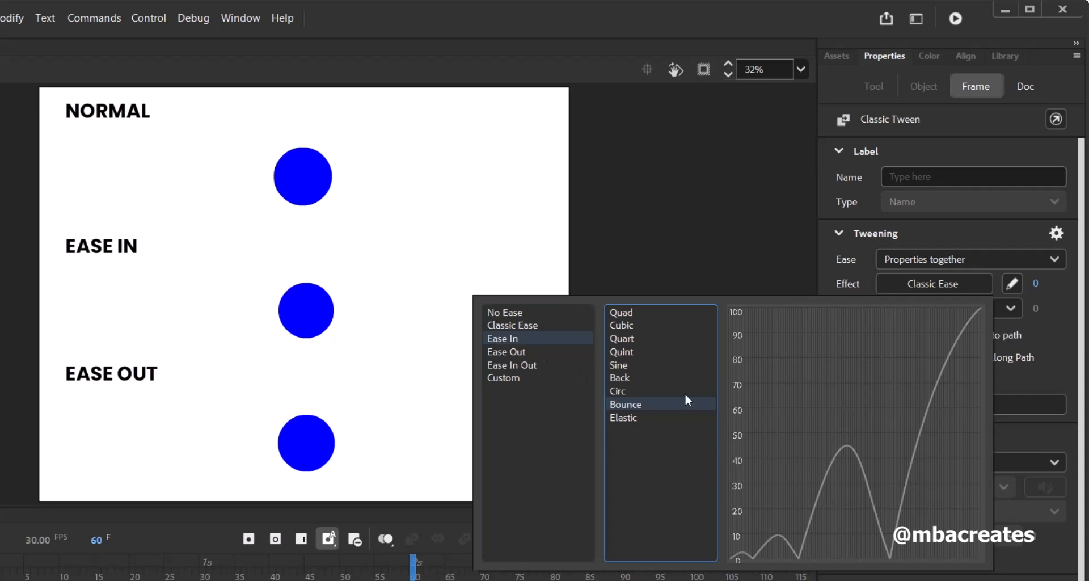
left_click(621, 313)
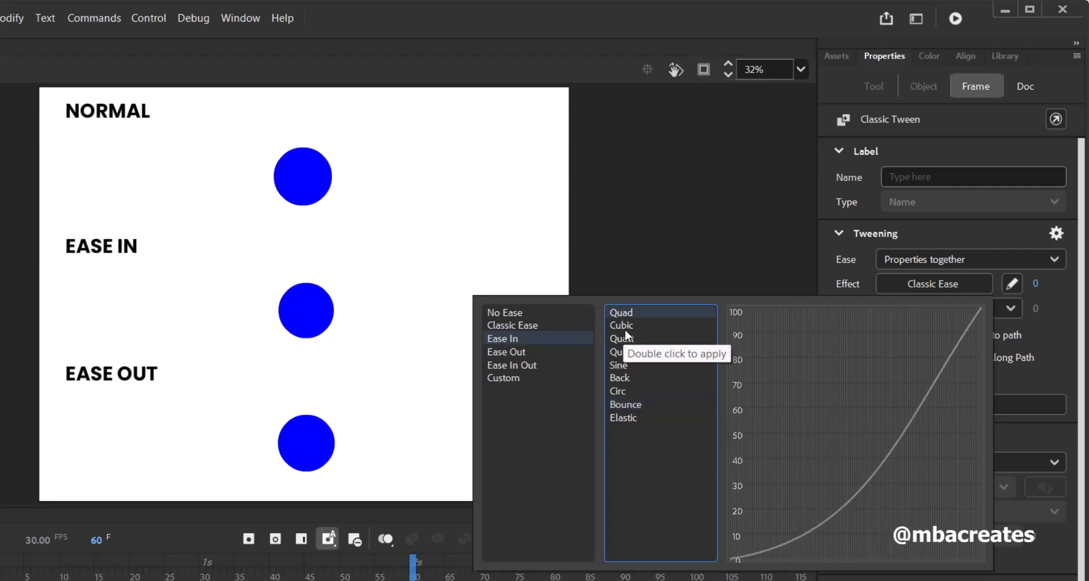
left_click(621, 325)
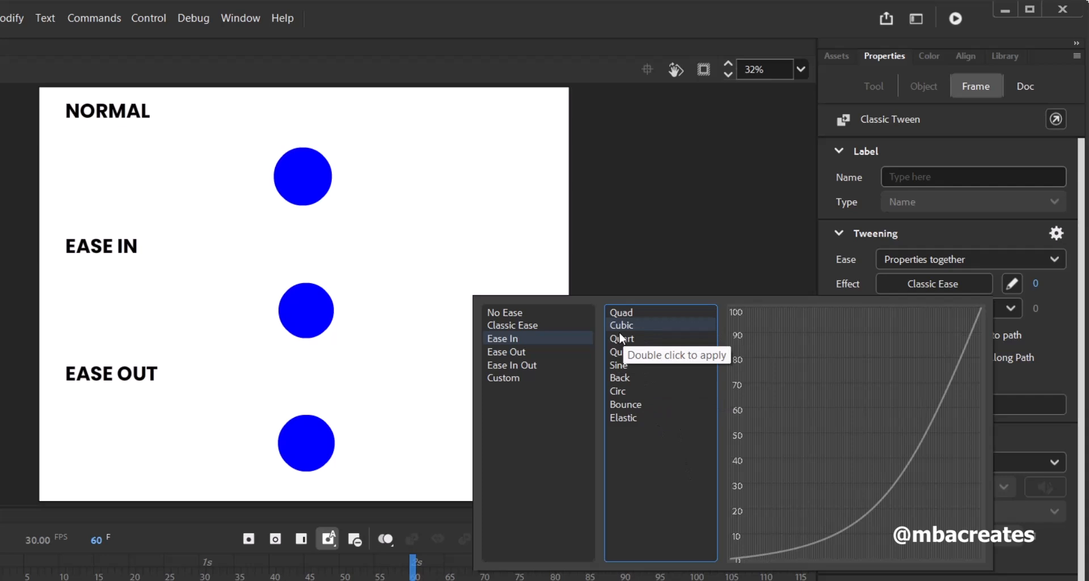
double_click(621, 327)
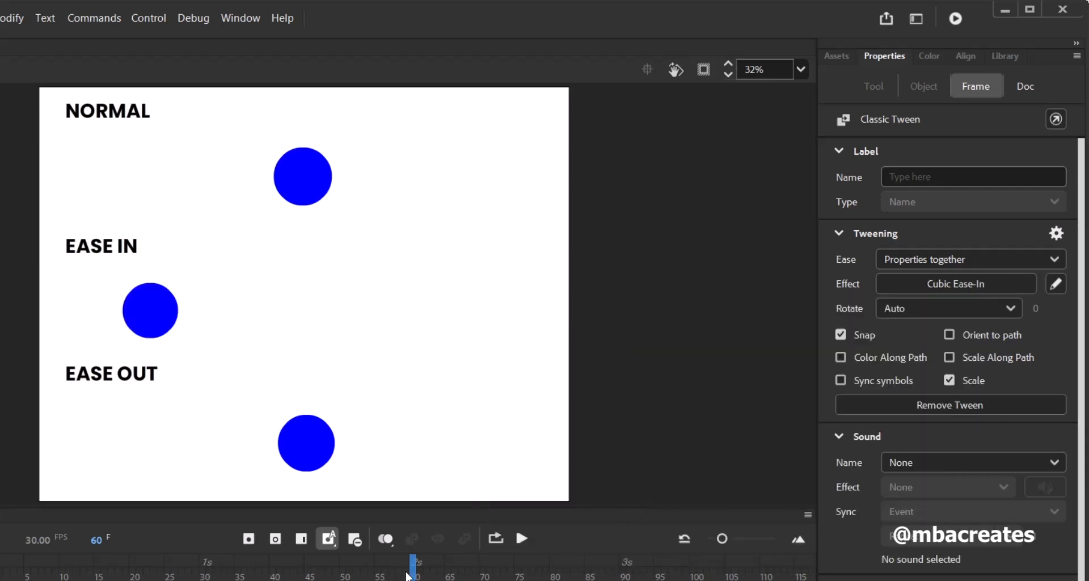
Step: Preview the normal and ease-in animations from frame 1 with the EASEOT layer temporarily hidden
left_click_drag(413, 574, 1, 579)
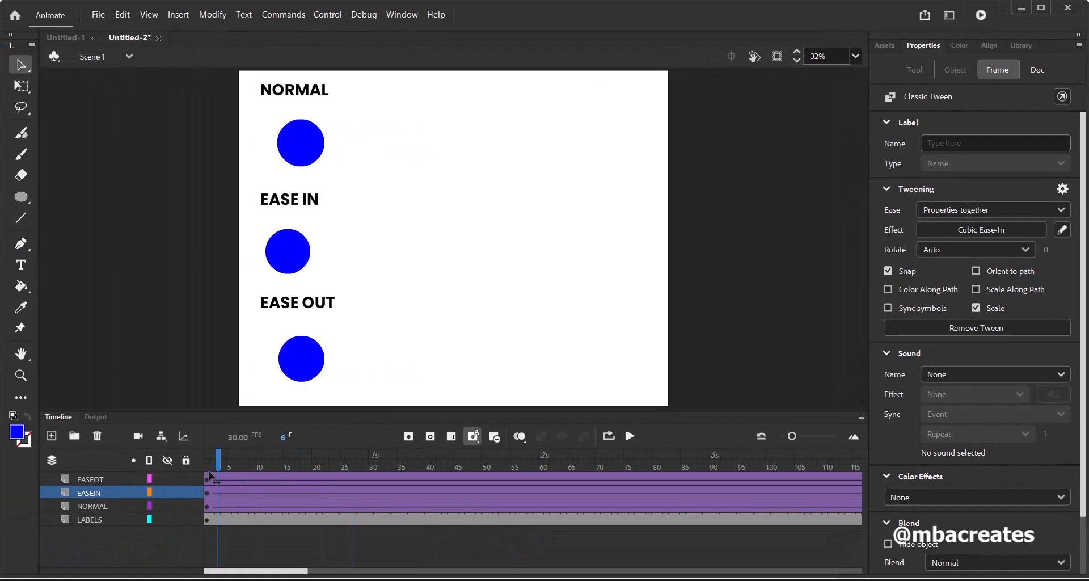
left_click_drag(209, 471, 175, 478)
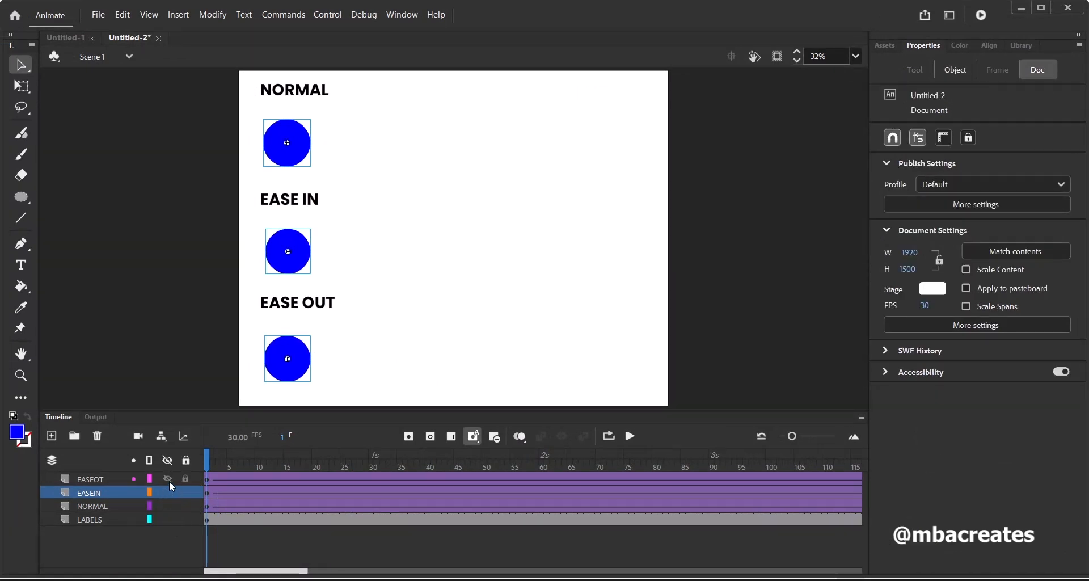
left_click(168, 479)
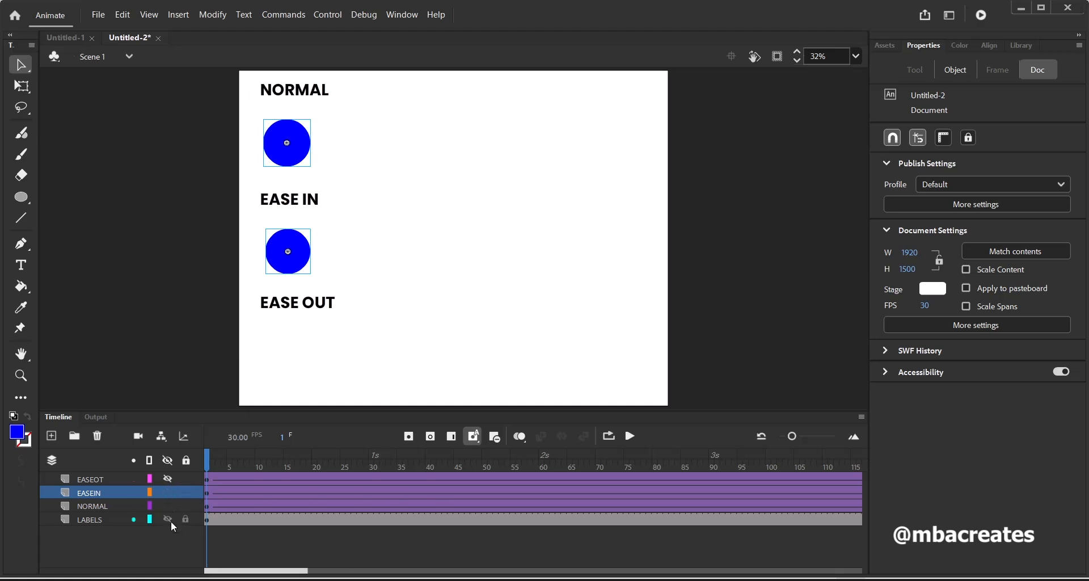
left_click(631, 436)
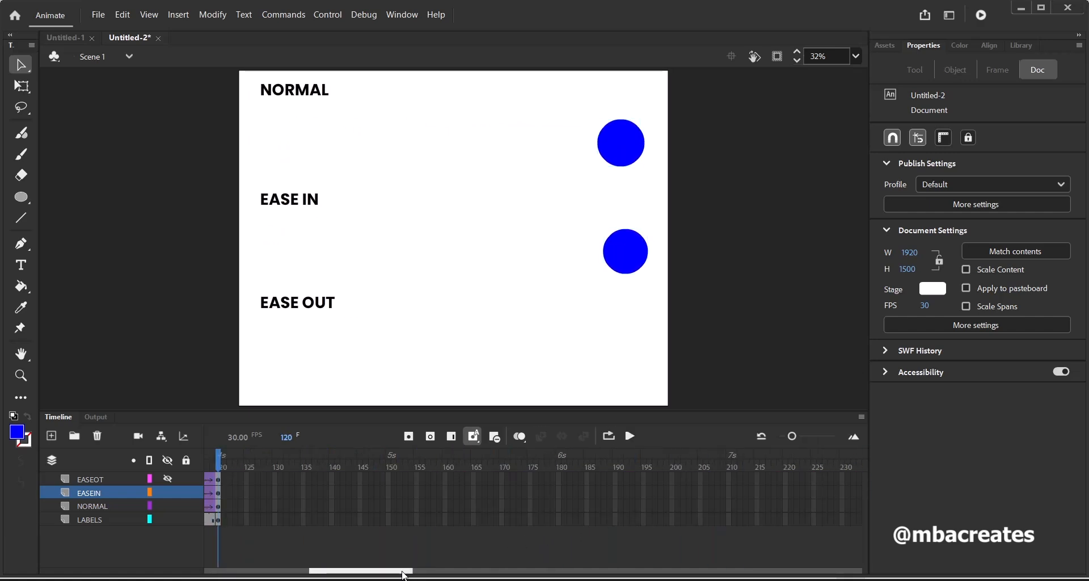
left_click_drag(404, 571, 272, 577)
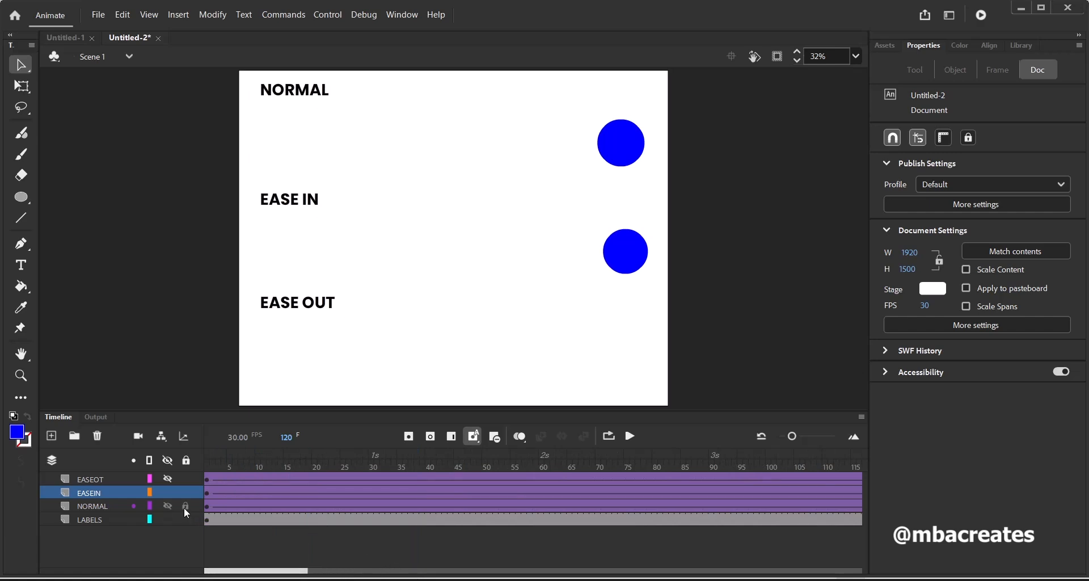
left_click(167, 477)
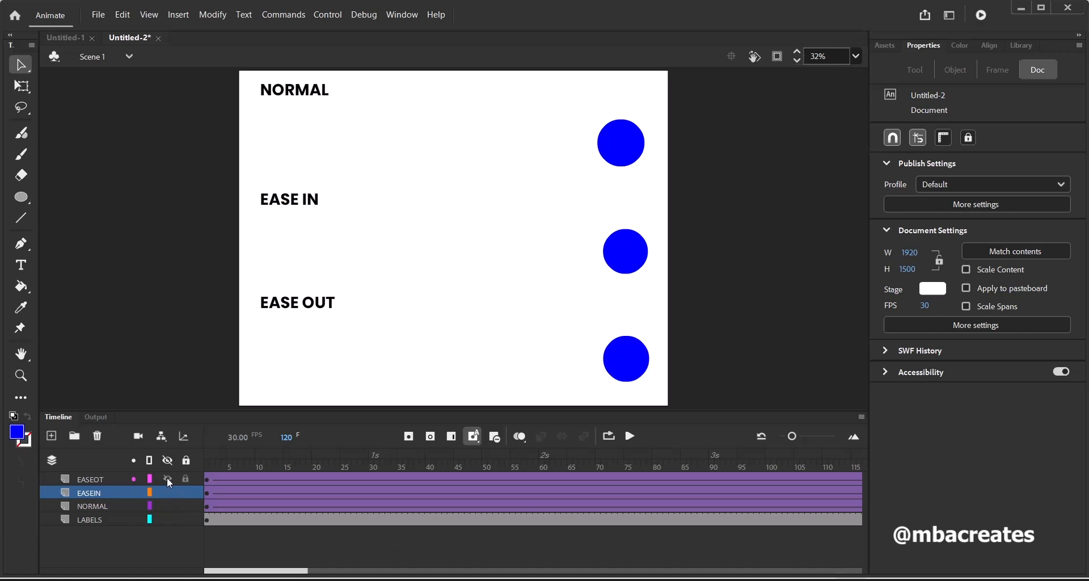
Step: Set the EASEOT layer's tween effect to the Cubic preset of Ease Out
left_click(631, 480)
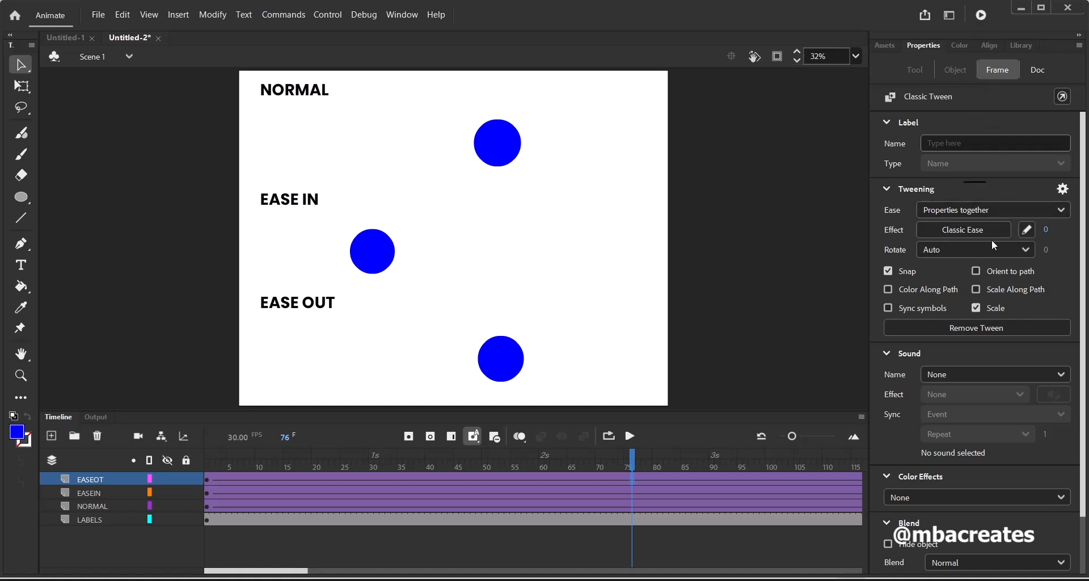
left_click(967, 234)
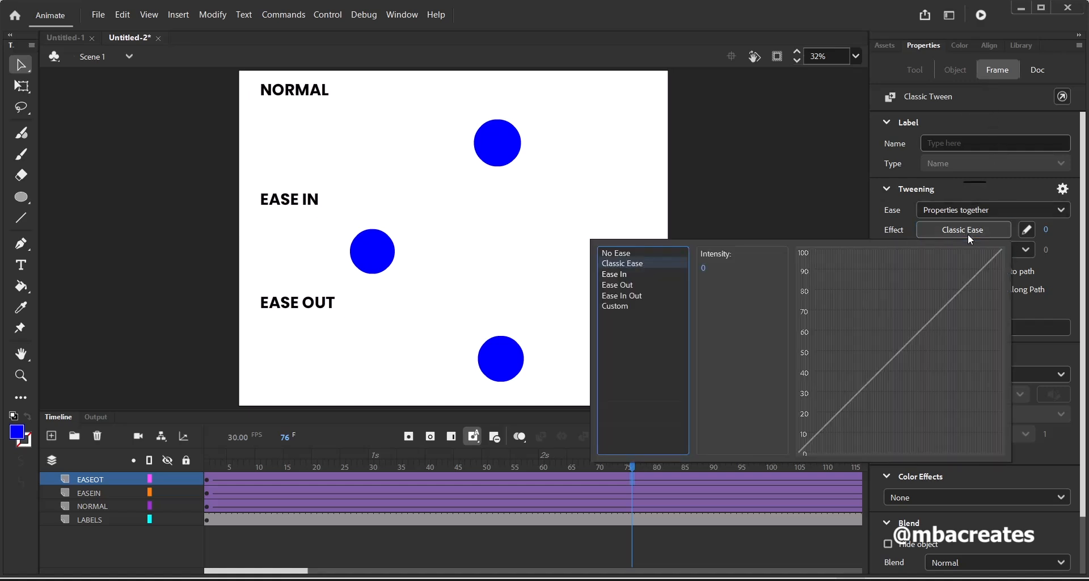
left_click(618, 287)
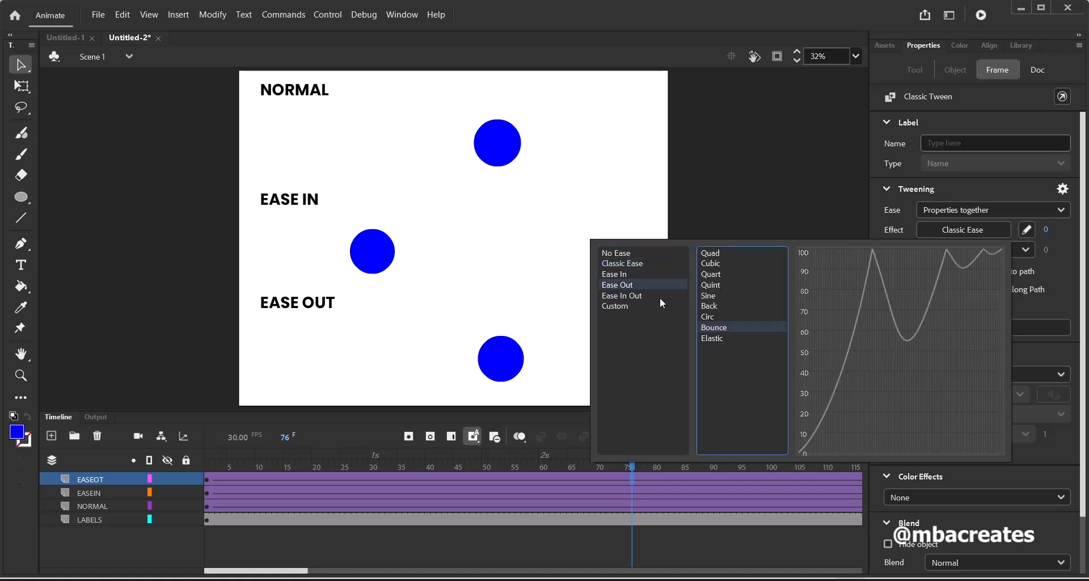
left_click(712, 264)
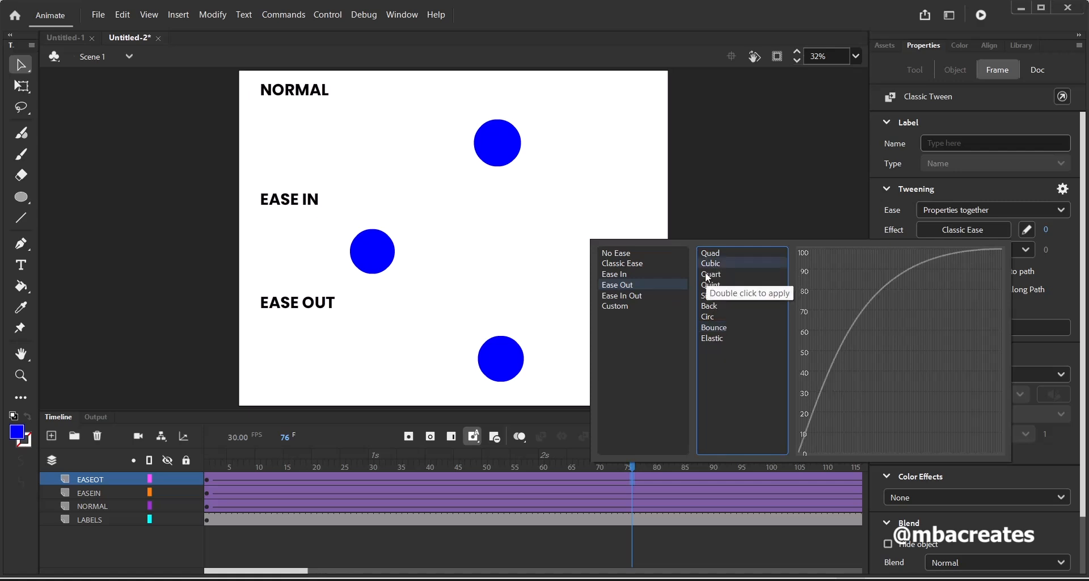
double_click(707, 265)
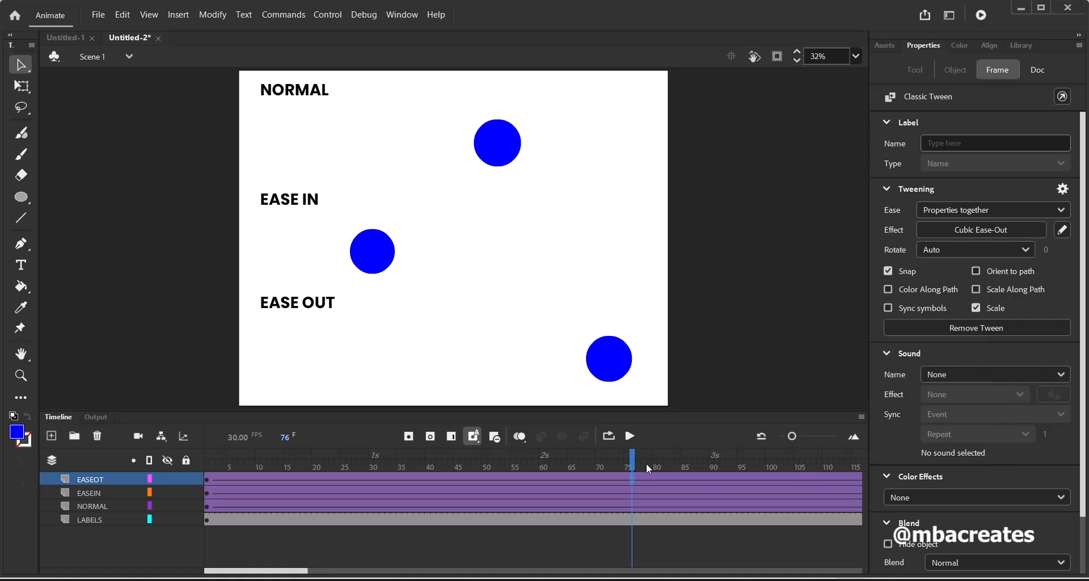
Step: Play all three animations from frame 1, and turn on Onion Skin to compare the spacing of the circles from the first frame
left_click_drag(630, 457, 207, 457)
left_click(629, 436)
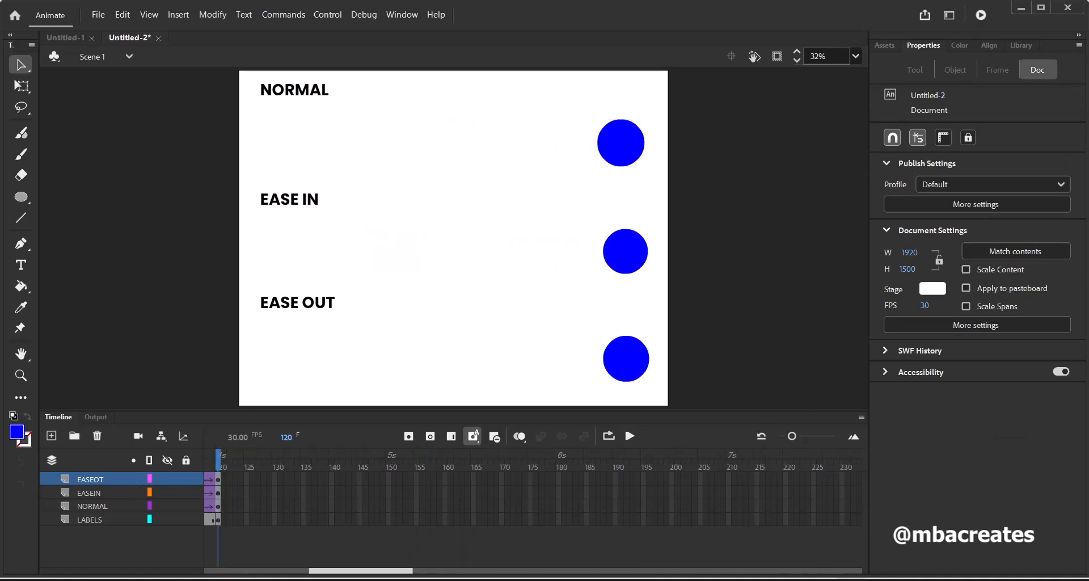
left_click_drag(401, 570, 263, 574)
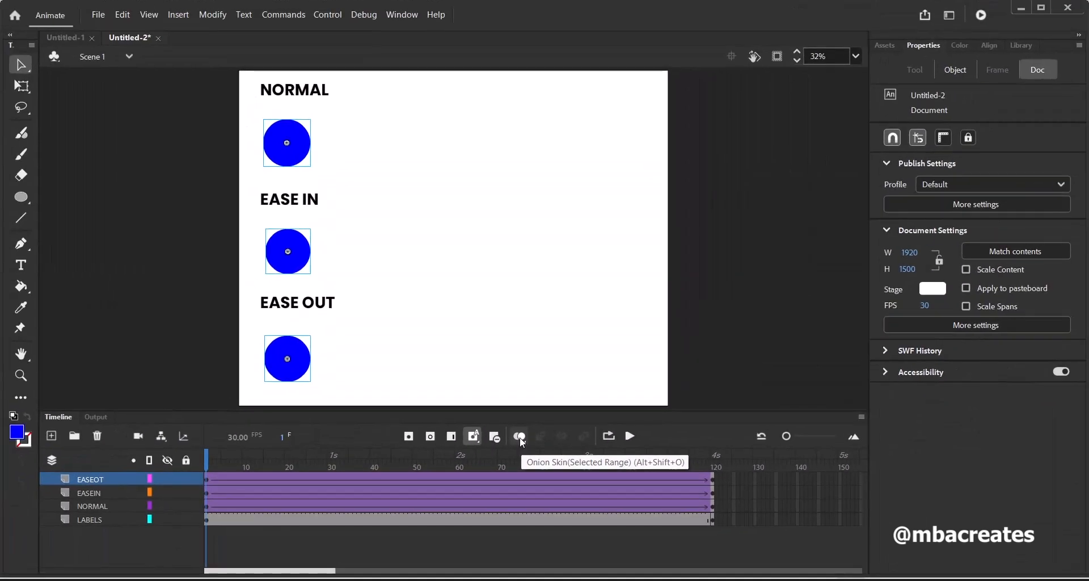
left_click(519, 436)
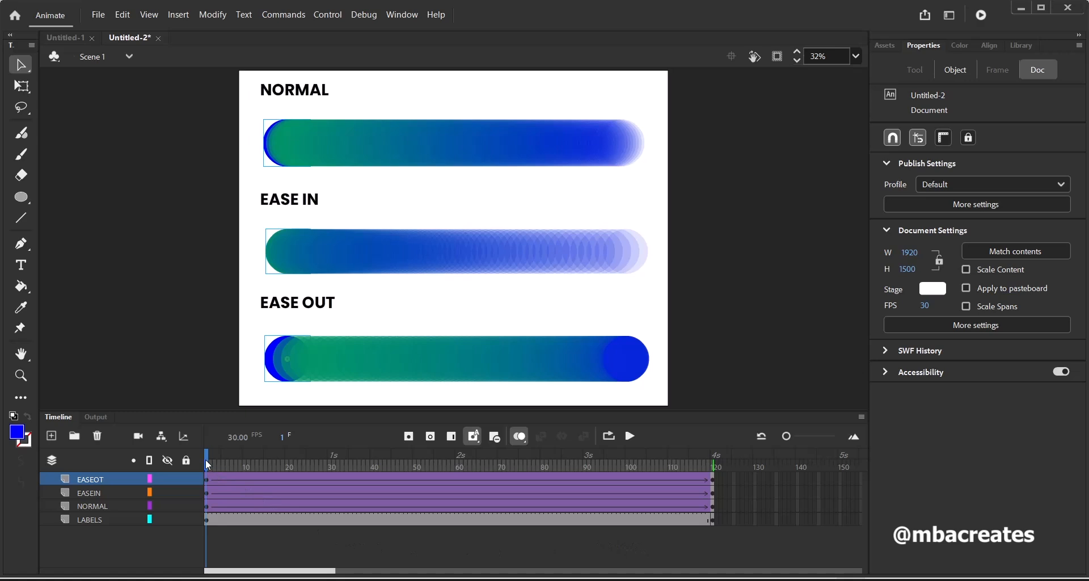
Step: Scrub the playhead from frame 1 to about frame 112 with Onion Skin on to compare the three circle animations
left_click_drag(205, 458, 680, 461)
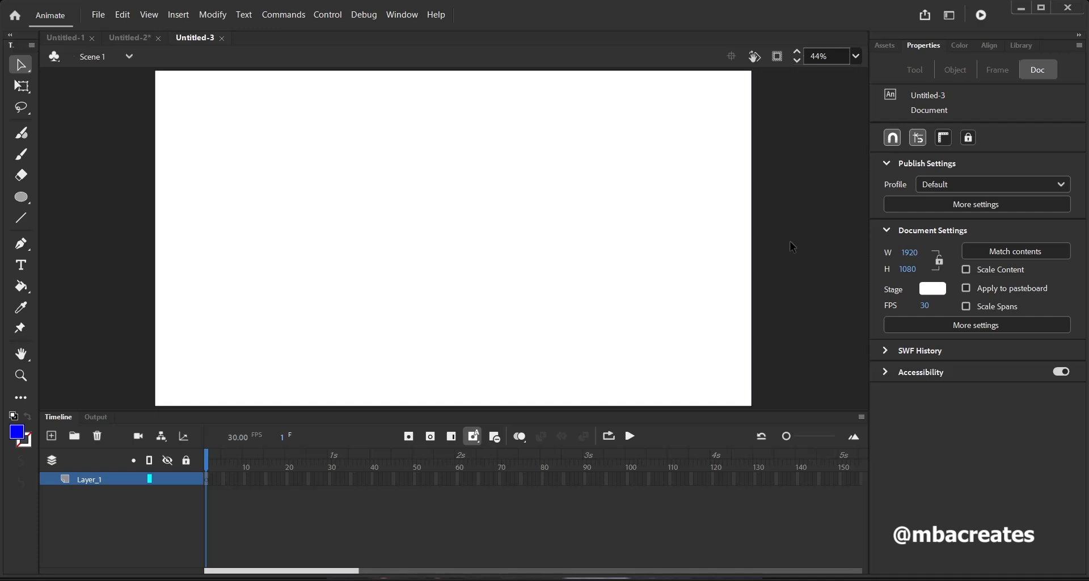
Step: Import park.png to the stage of the new 1920 by 1080 document
left_click(100, 17)
mouse_move(141, 215)
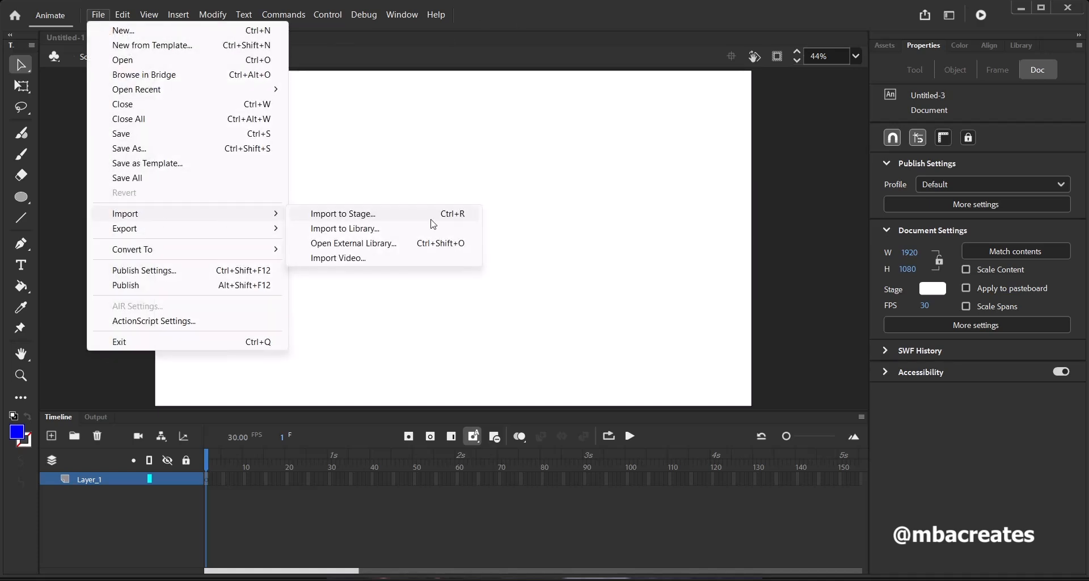
left_click(366, 214)
left_click(175, 162)
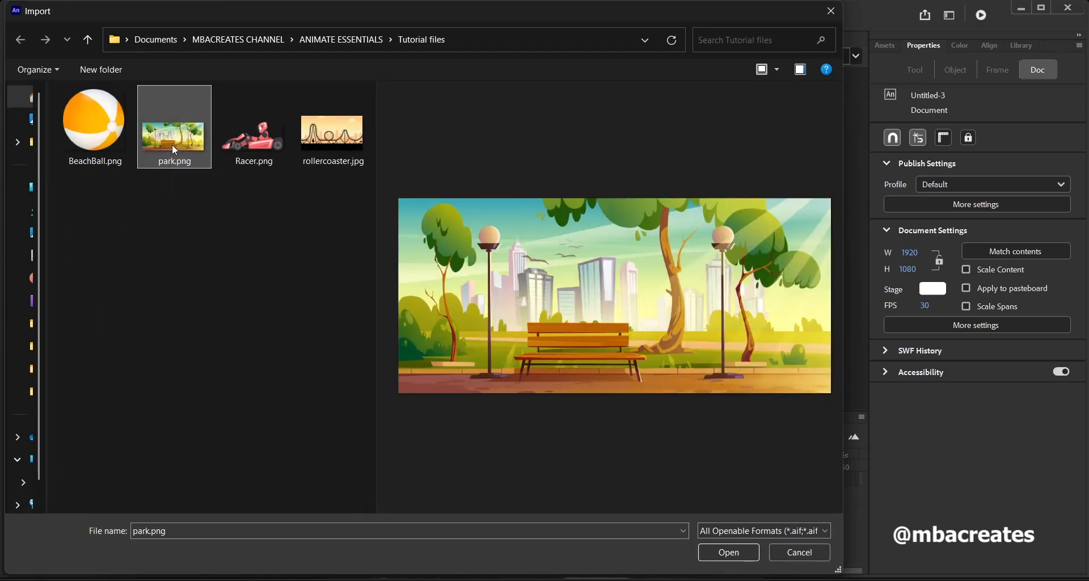
left_click(728, 553)
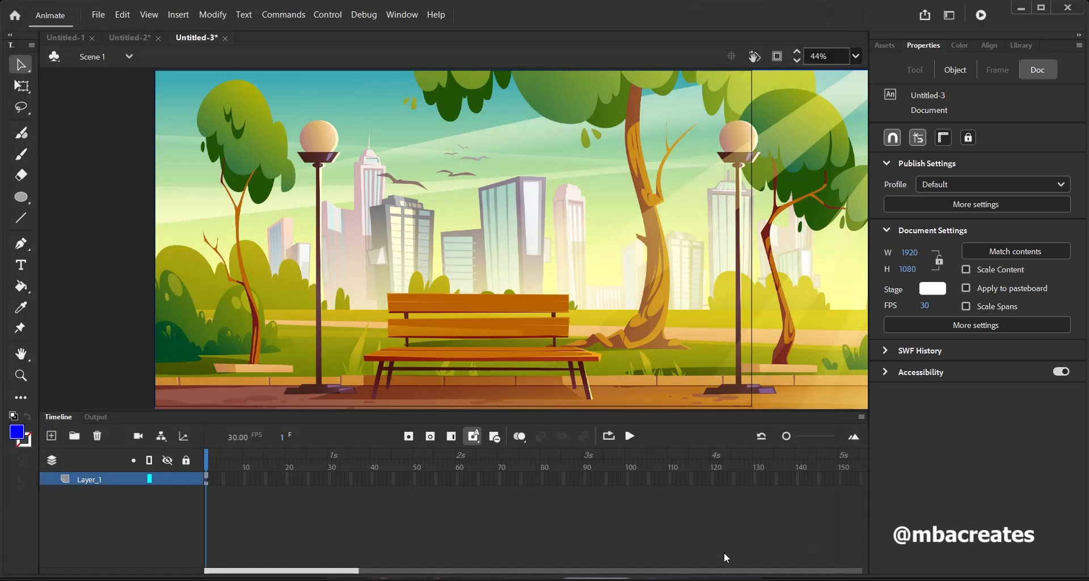
Step: Scale the park image down proportionally to about 1637 by 737 px and align it with the stage's left edge
left_click(857, 56)
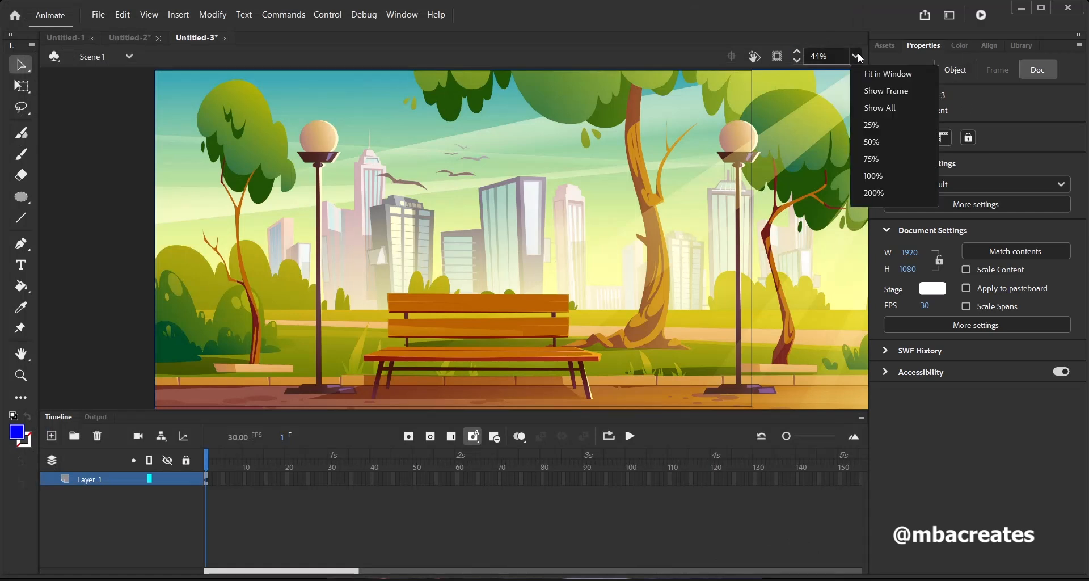
left_click(871, 73)
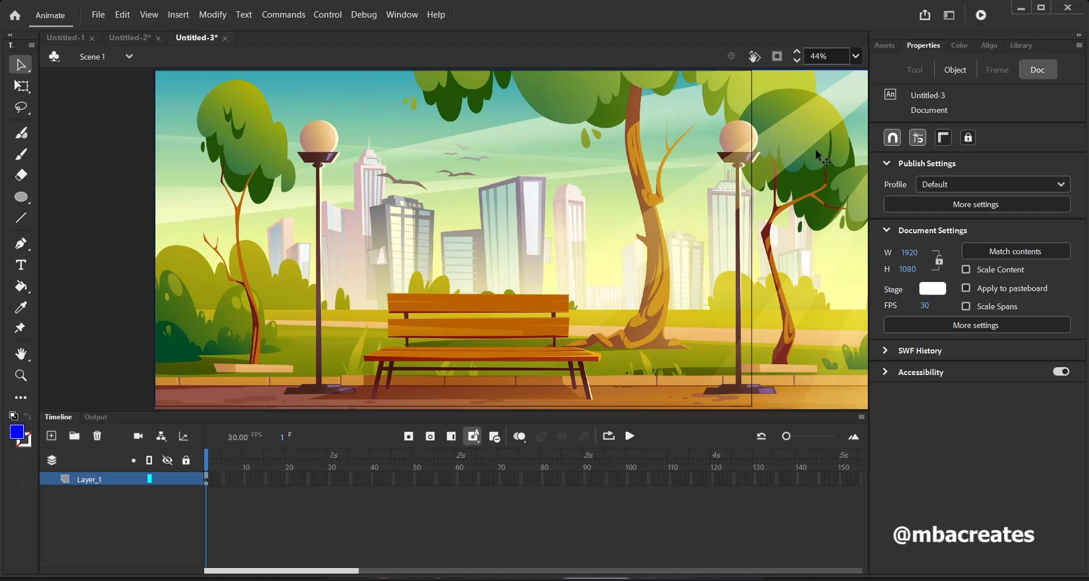
left_click(856, 56)
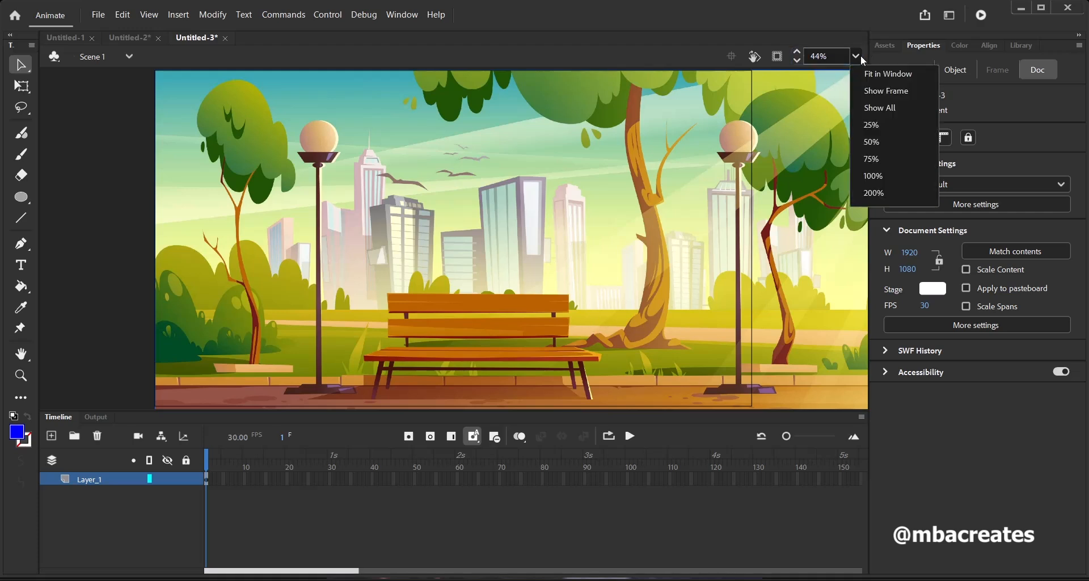
left_click(872, 126)
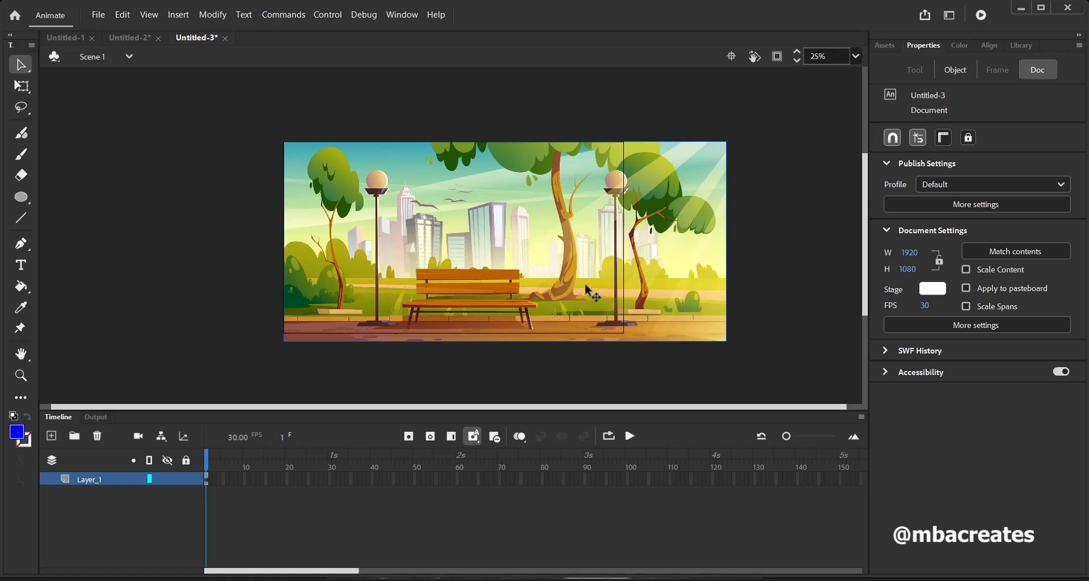
mouse_move(489, 267)
left_mouse_down()
mouse_move(595, 288)
mouse_move(558, 267)
mouse_move(490, 267)
left_mouse_up()
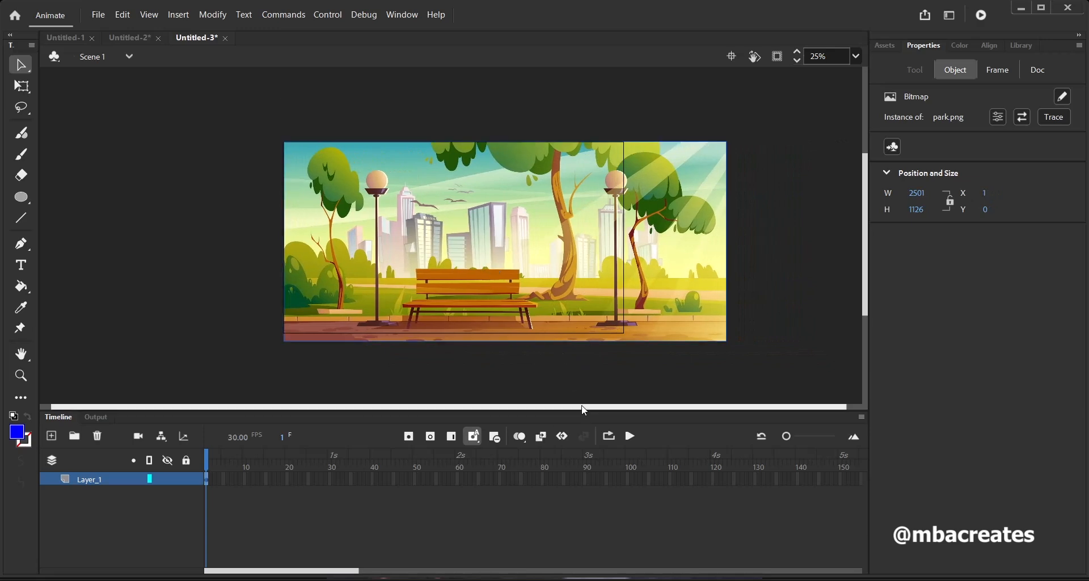
left_click(21, 85)
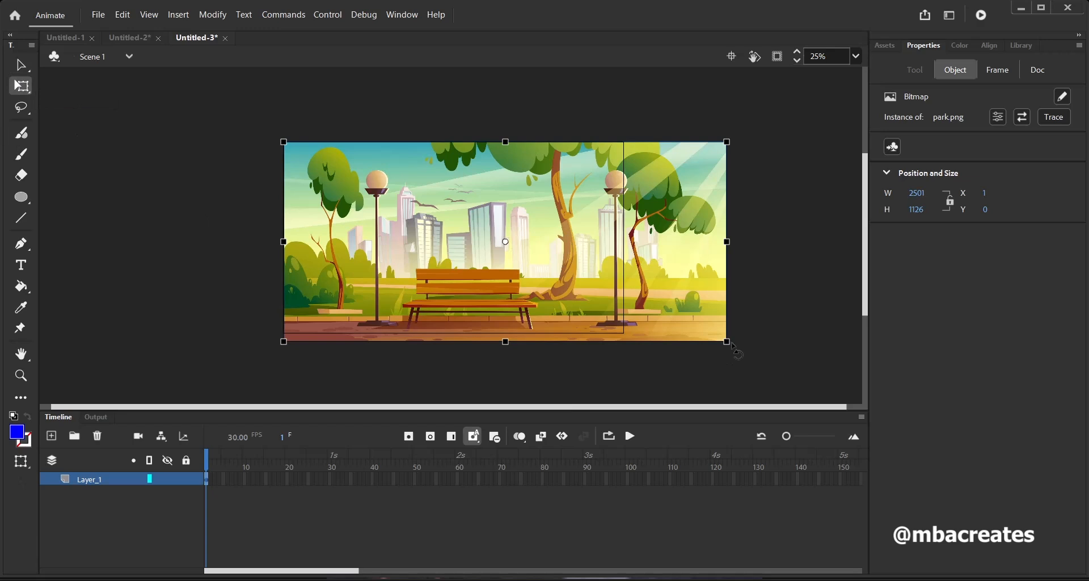
left_click_drag(723, 338, 661, 315)
left_click_drag(653, 311, 645, 305)
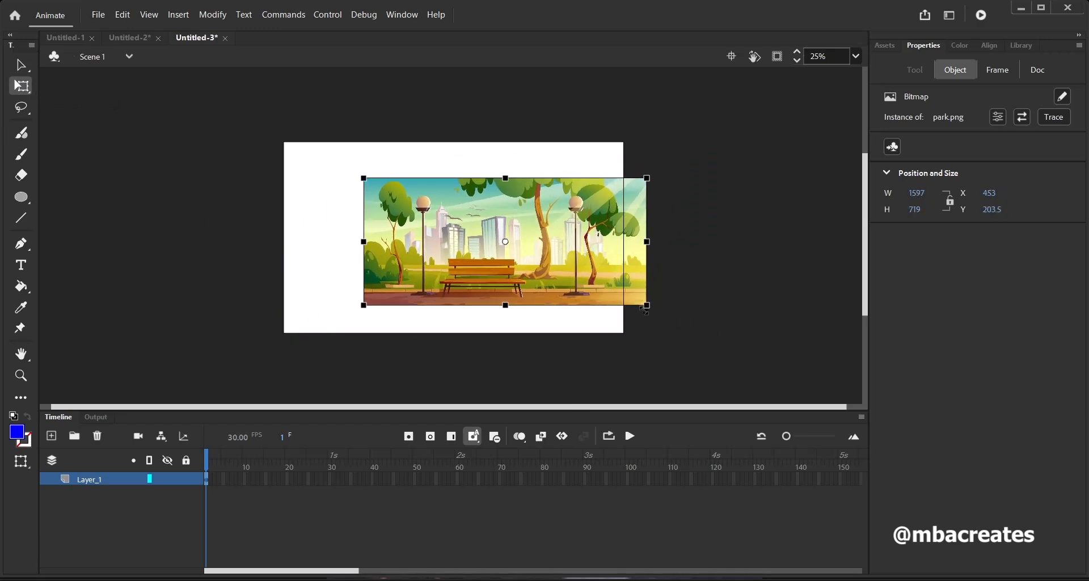
left_click_drag(576, 281, 501, 276)
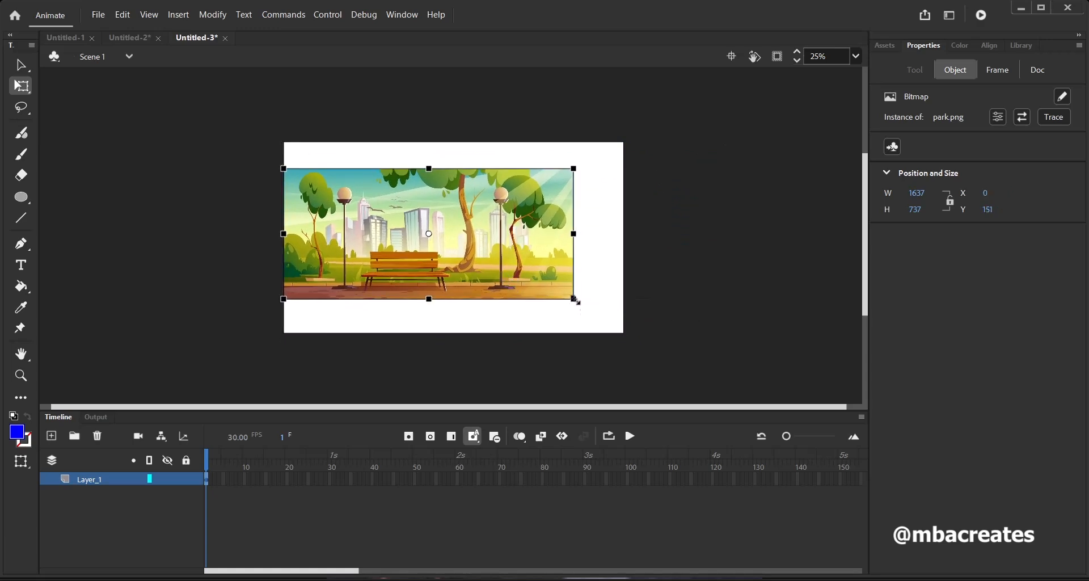
Step: Enlarge the park image to about 1957 by 881 px and centre it on the stage, slightly overlapping both side edges
left_click_drag(572, 296, 592, 308)
left_click_drag(526, 276, 553, 275)
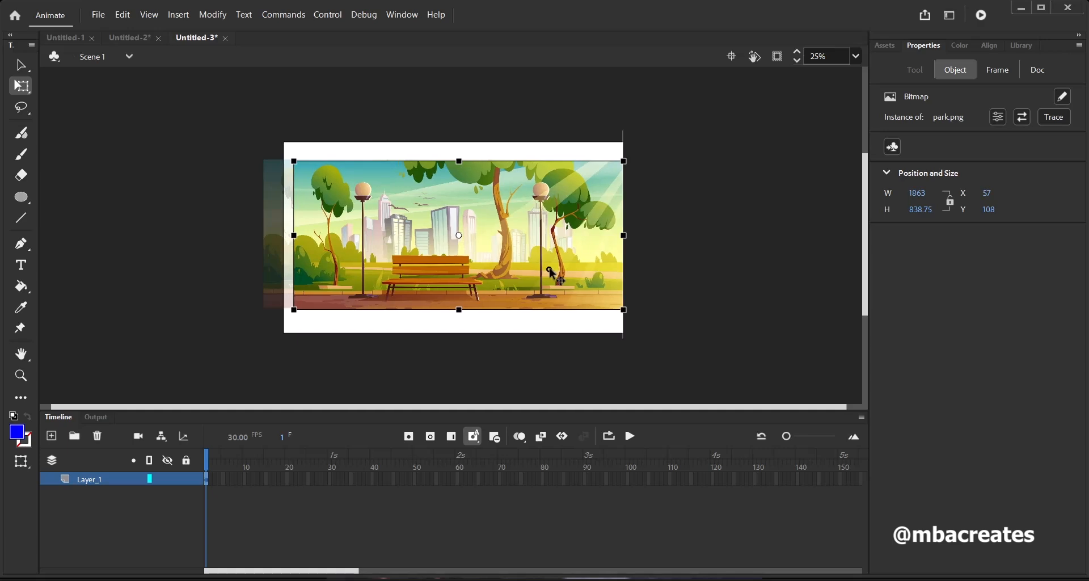
left_click_drag(292, 310, 285, 313)
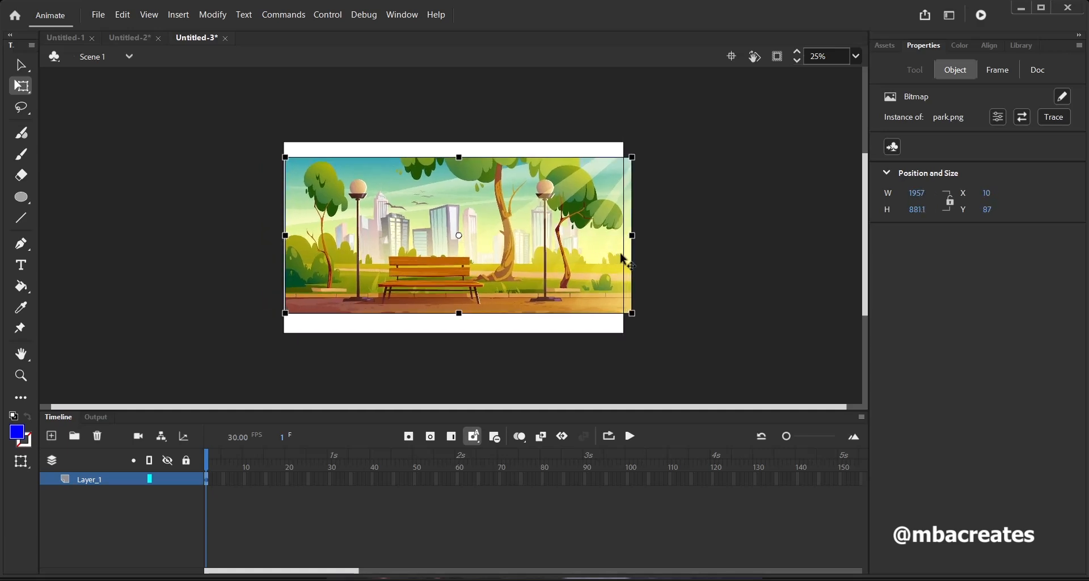
left_click_drag(629, 259, 624, 260)
left_click(722, 266)
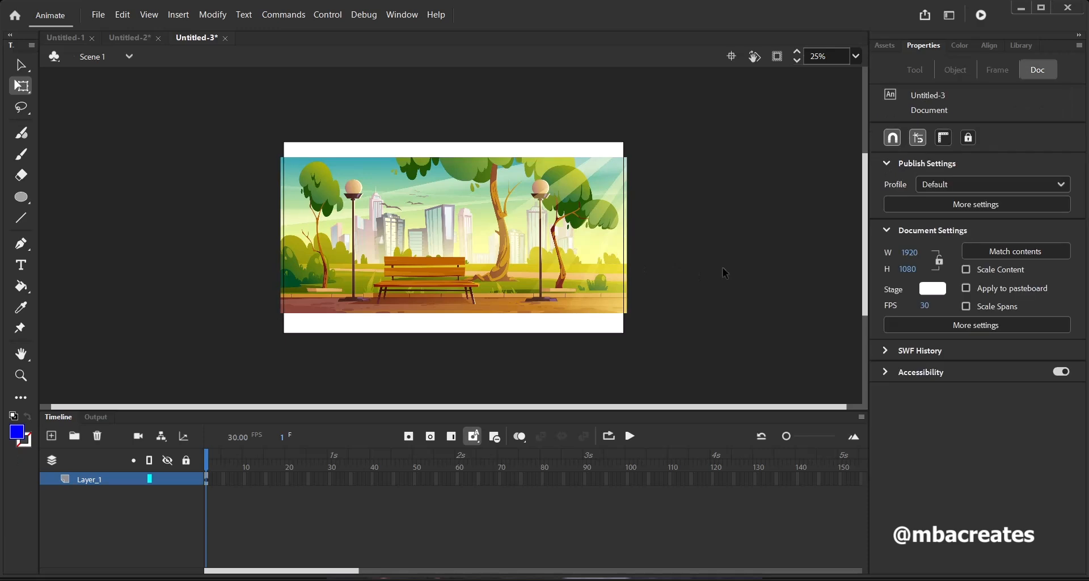
left_click_drag(555, 253, 555, 254)
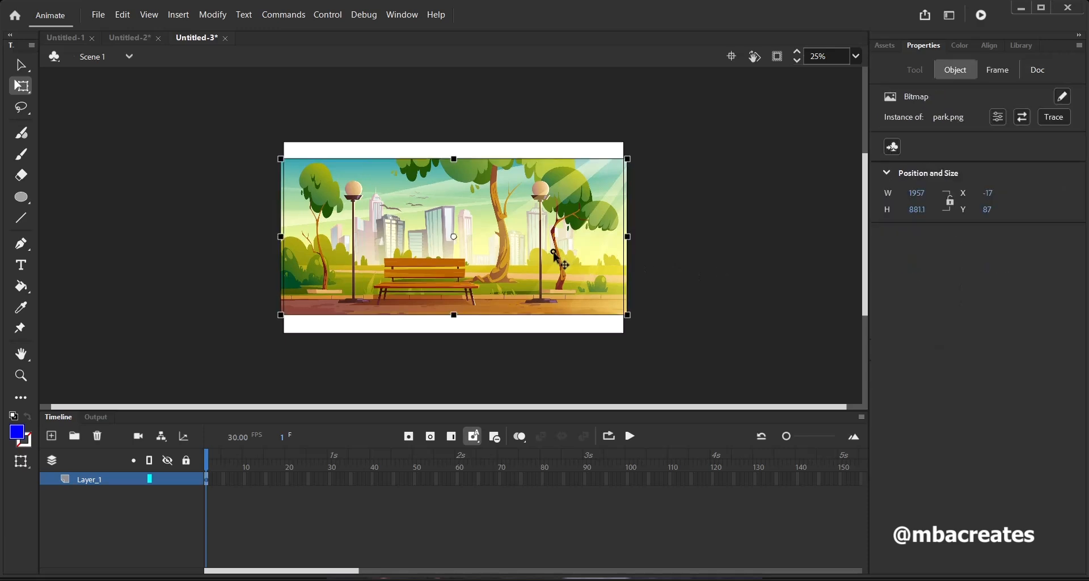
left_click(732, 324)
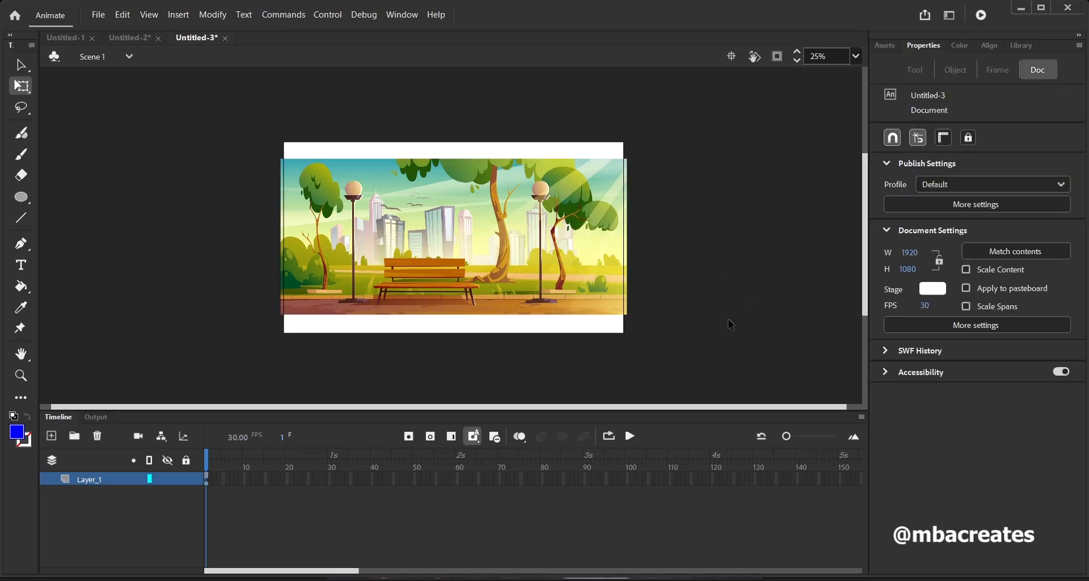
Step: Add a new layer below the park image and draw a black-filled rectangle on it that covers the whole stage
left_click(55, 439)
left_click_drag(88, 482, 90, 520)
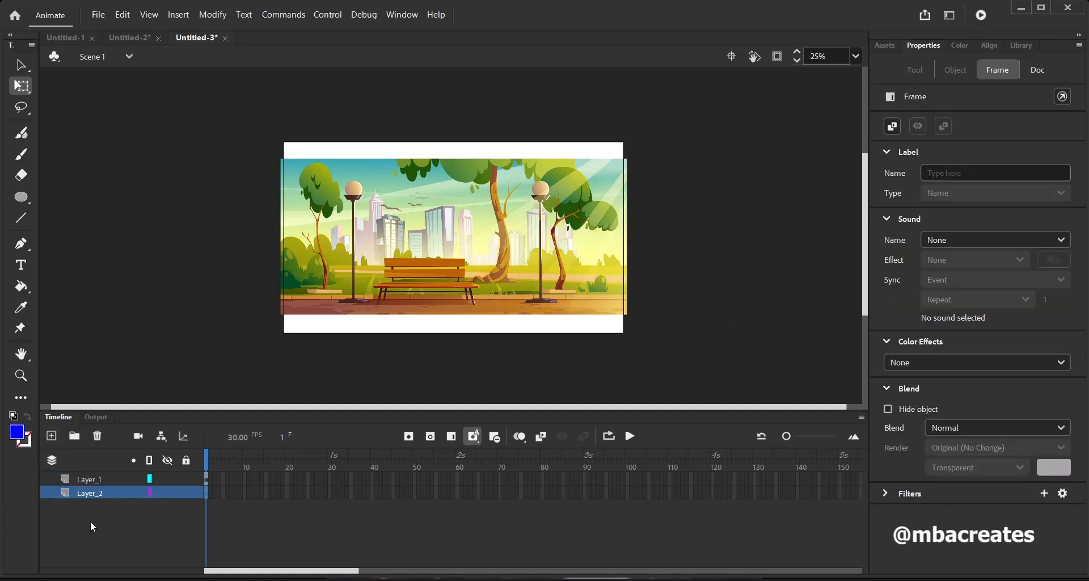
left_click(23, 199)
left_click(68, 195)
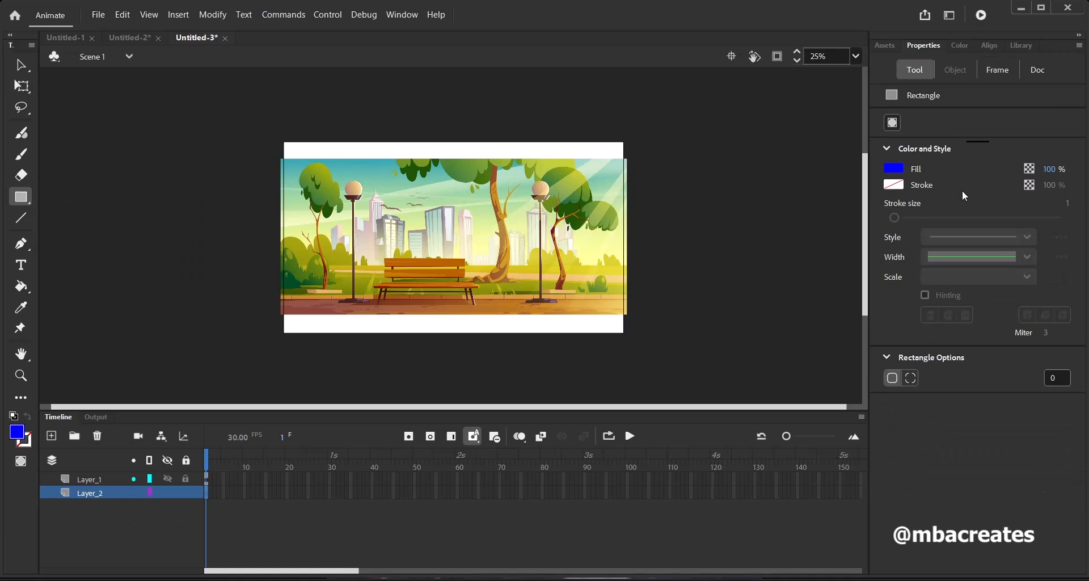
left_click(894, 168)
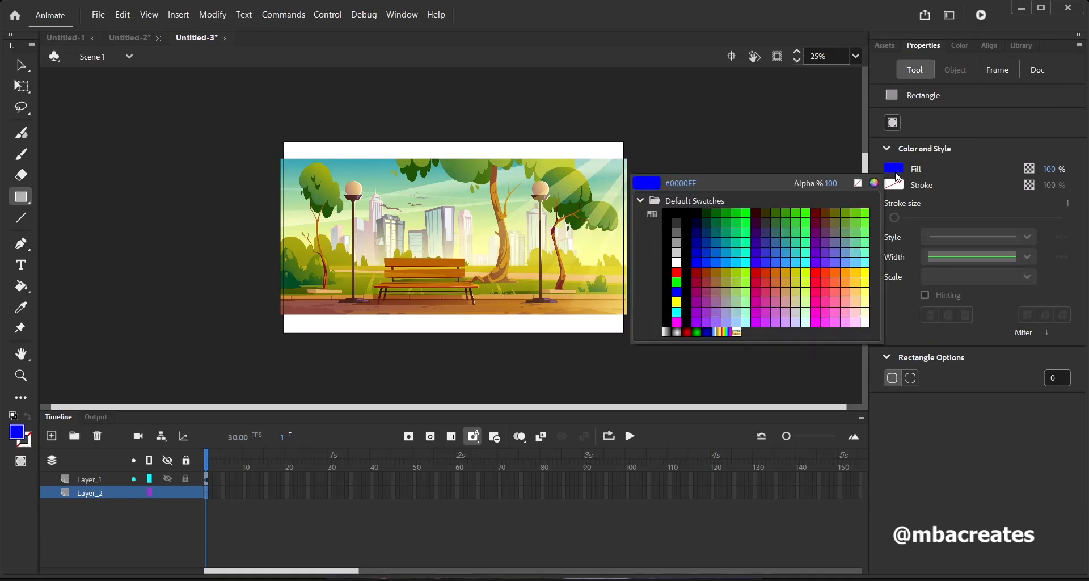
left_click(692, 229)
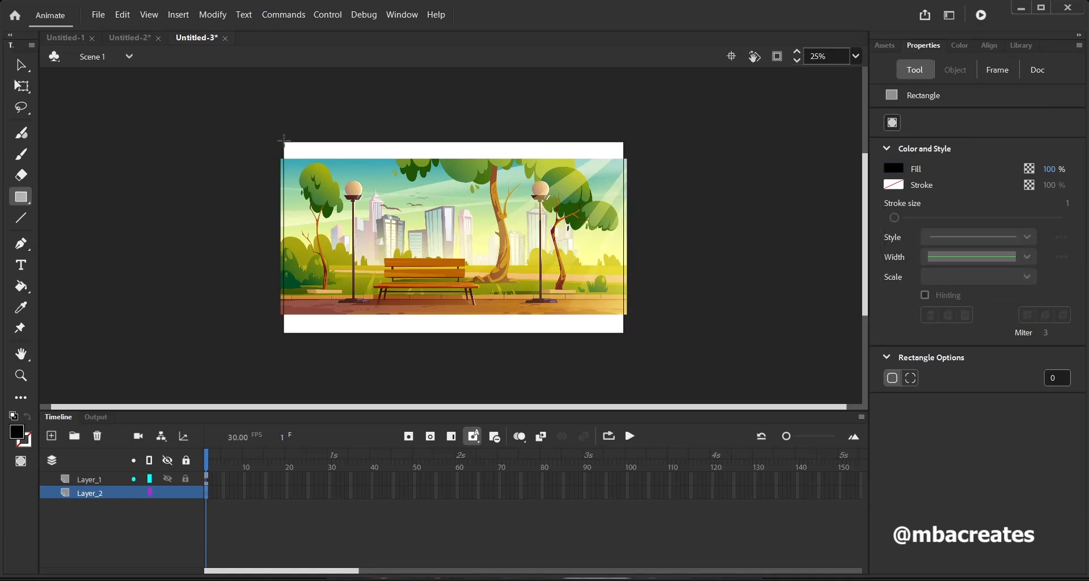
left_click_drag(281, 139, 627, 336)
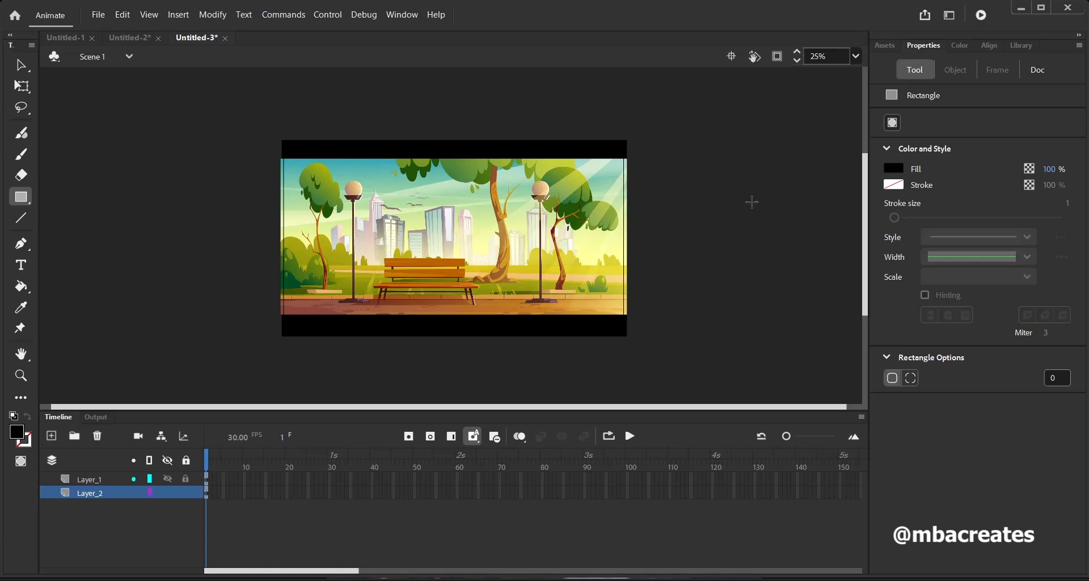
Step: Rename the rectangle's layer as black and the park image's layer as park
left_click(857, 57)
left_click(873, 90)
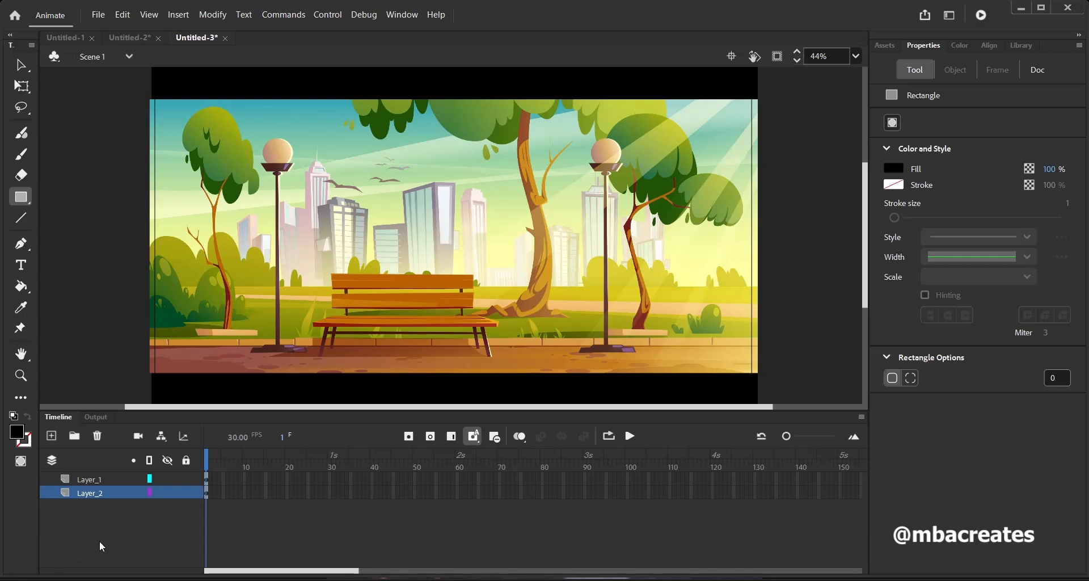
double_click(87, 494)
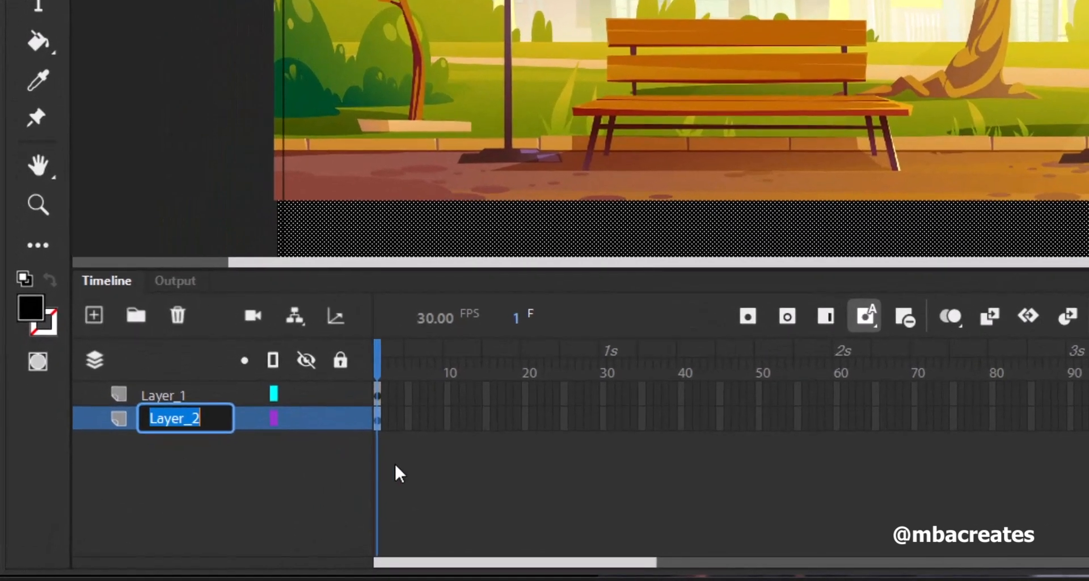
type("bl")
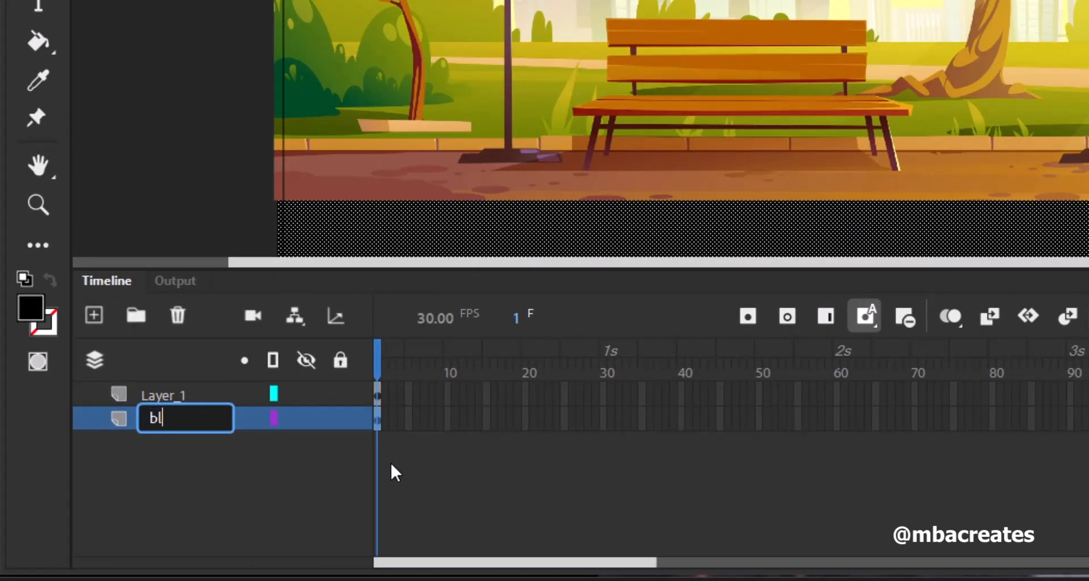
type("ack")
key("Return")
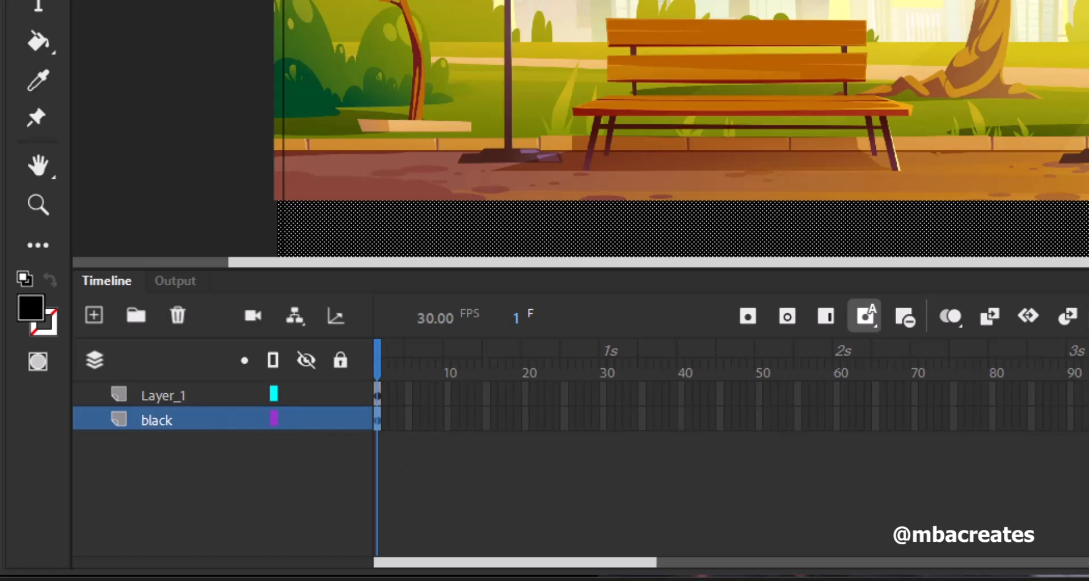
double_click(172, 398)
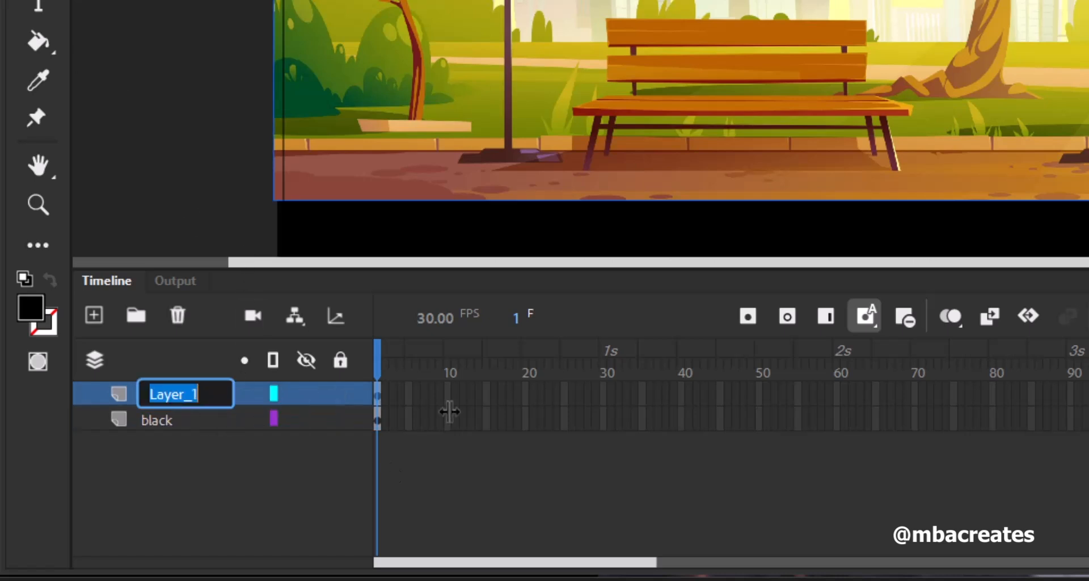
type("par")
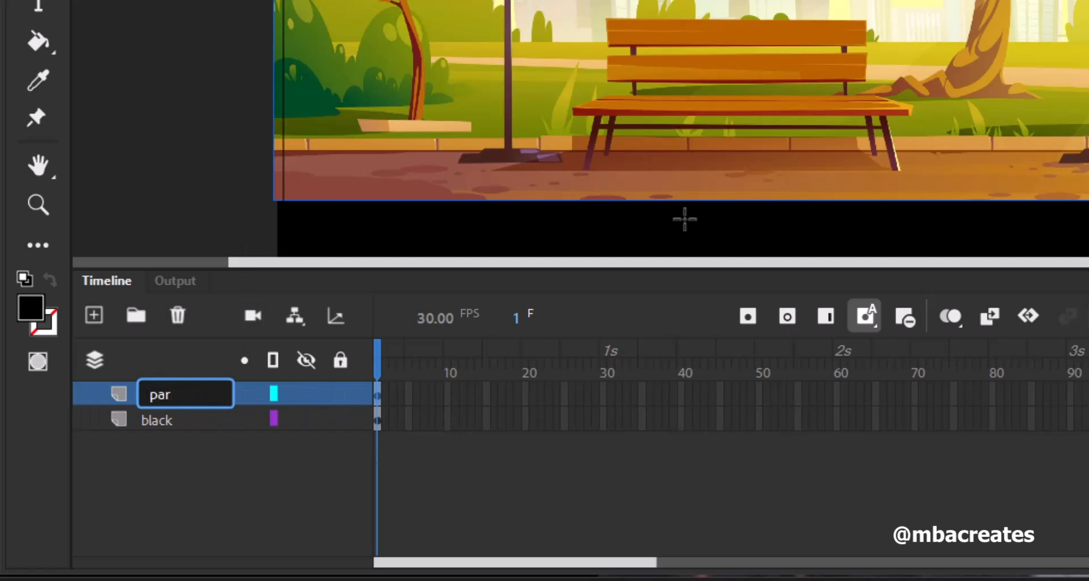
type("k")
key("Return")
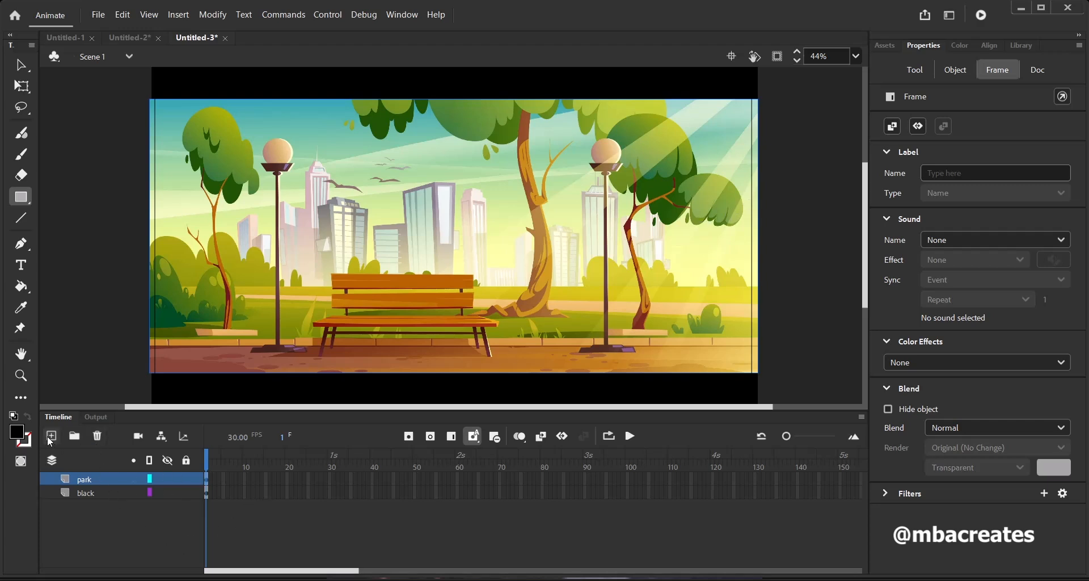
Step: Add a new layer above the park layer and import BeachBall.png onto the stage on it
left_click(51, 436)
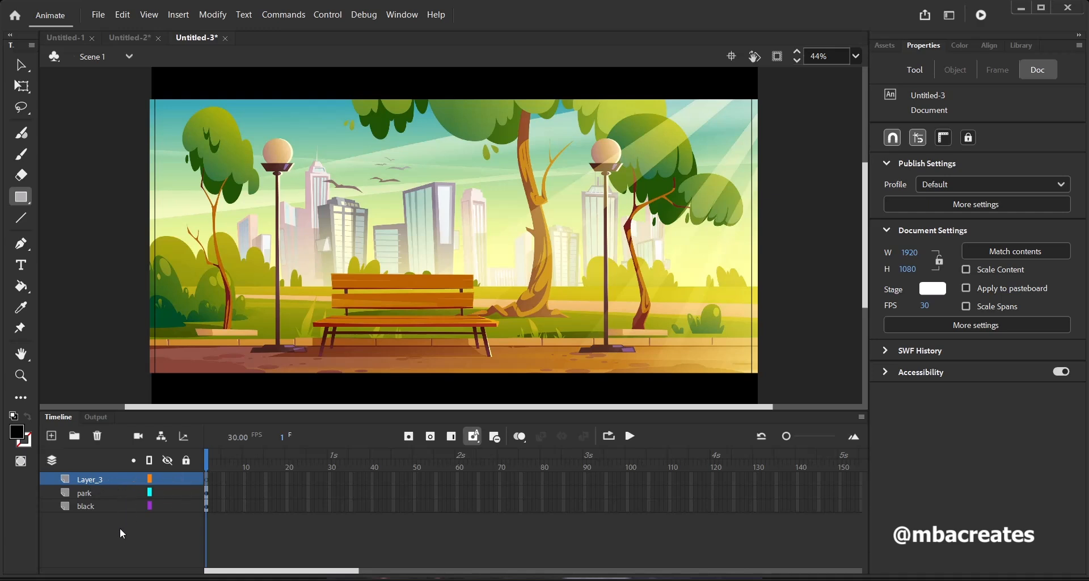
left_click(219, 495)
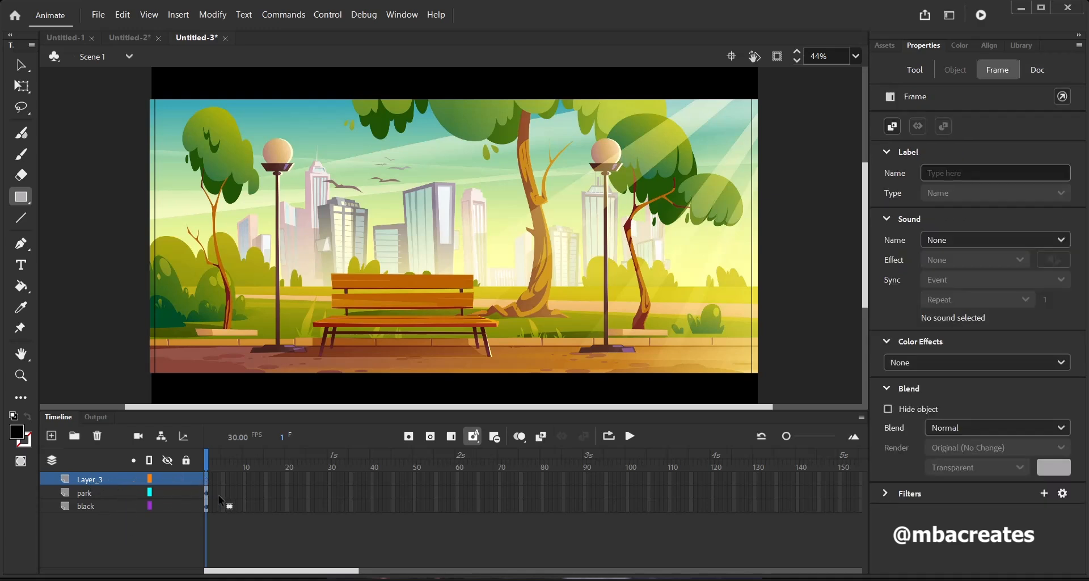
left_click(98, 14)
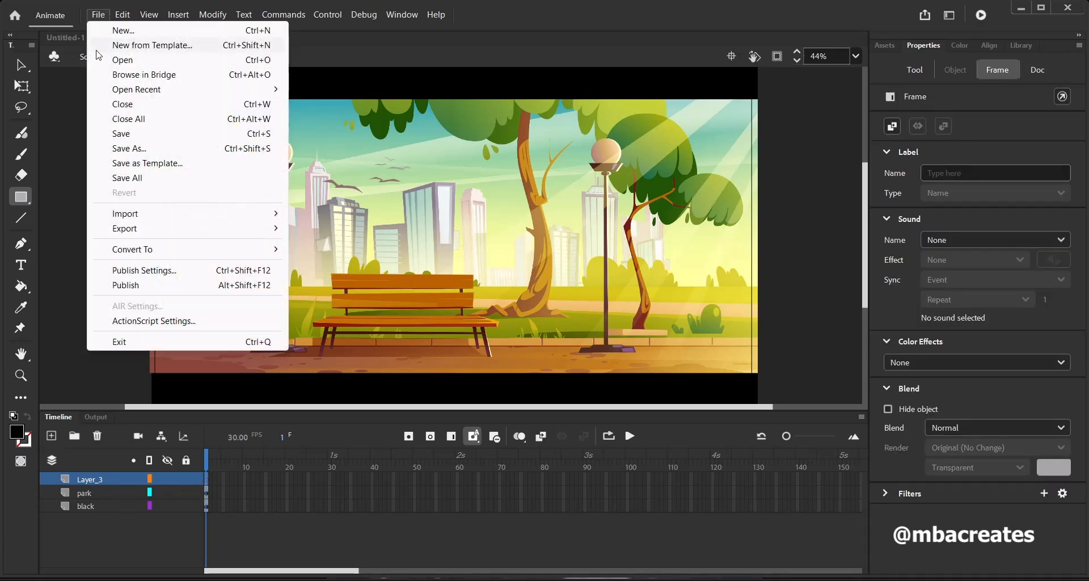
mouse_move(140, 214)
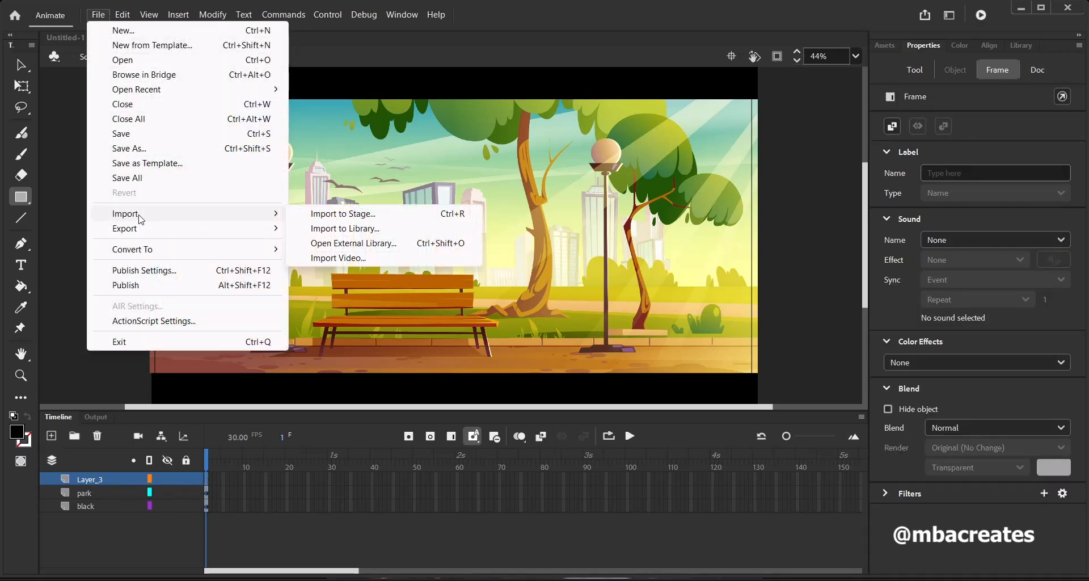
left_click(364, 215)
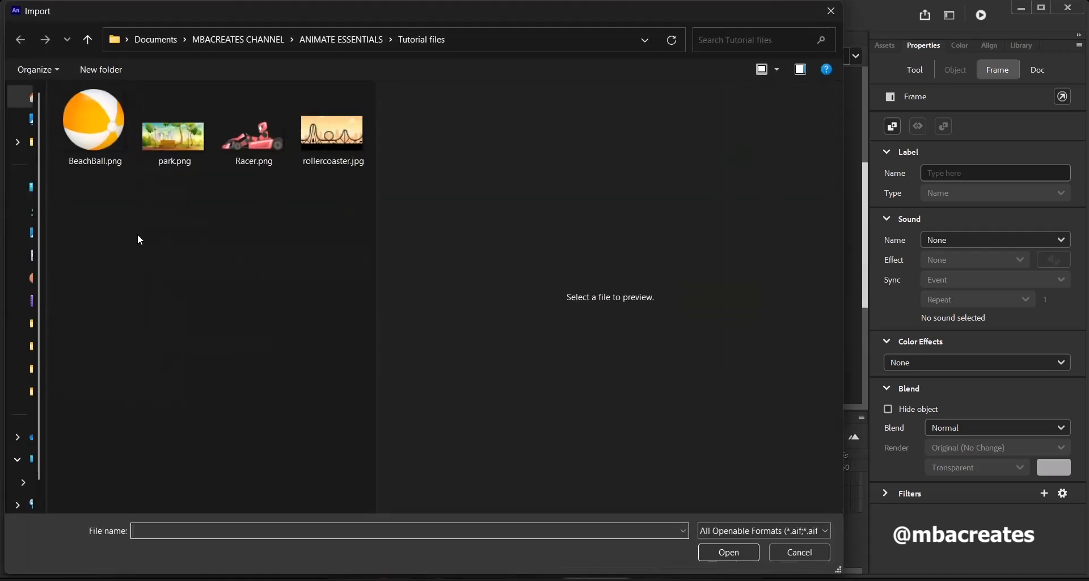
left_click(95, 126)
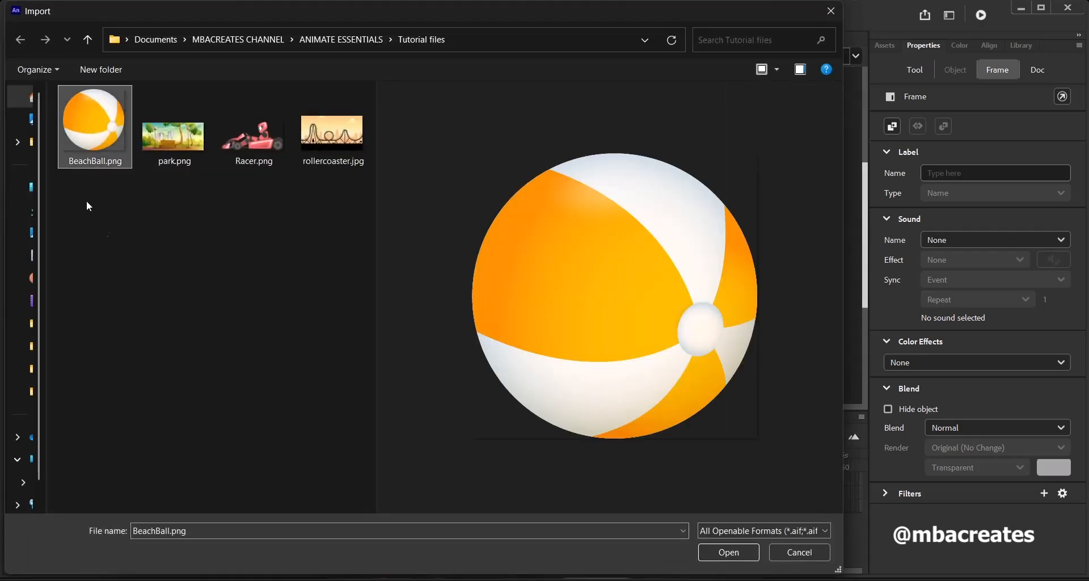
left_click(726, 553)
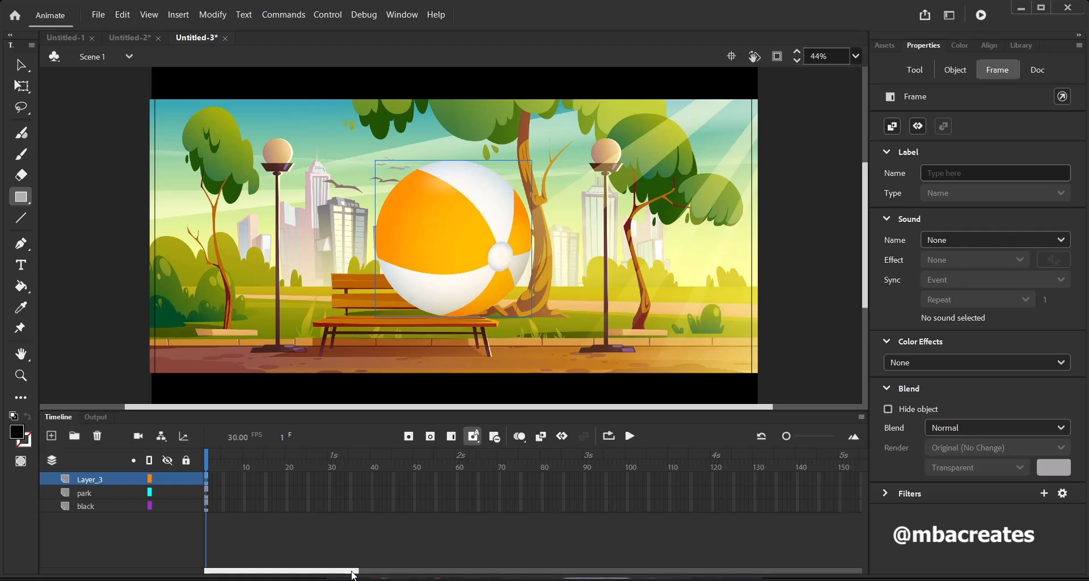
Step: Insert keyframes at frame 120 on both the park and black layers
left_click(852, 439)
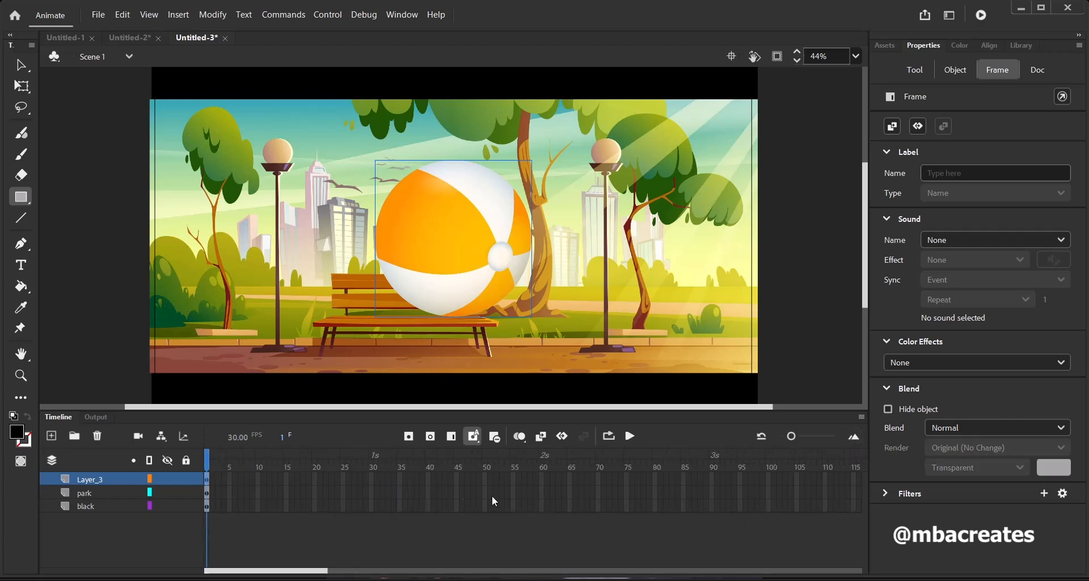
left_click_drag(313, 576, 369, 568)
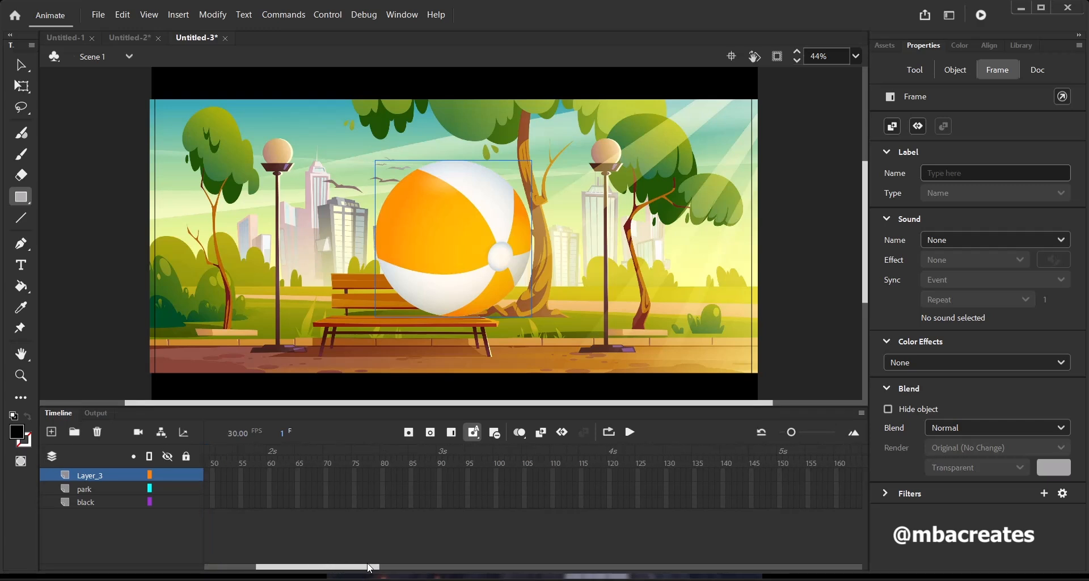
left_click(610, 504)
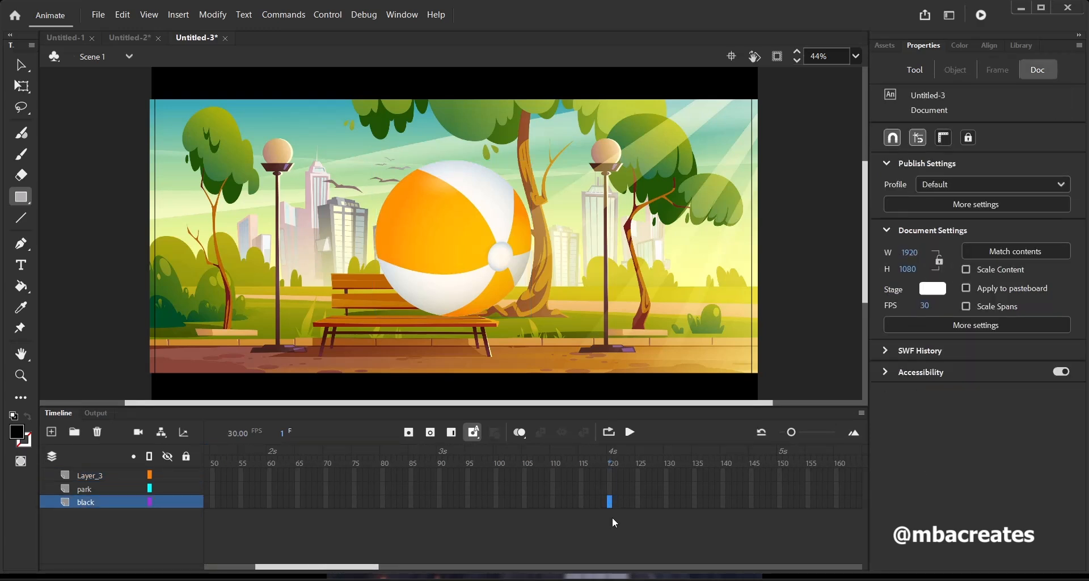
left_click(610, 493, "shift")
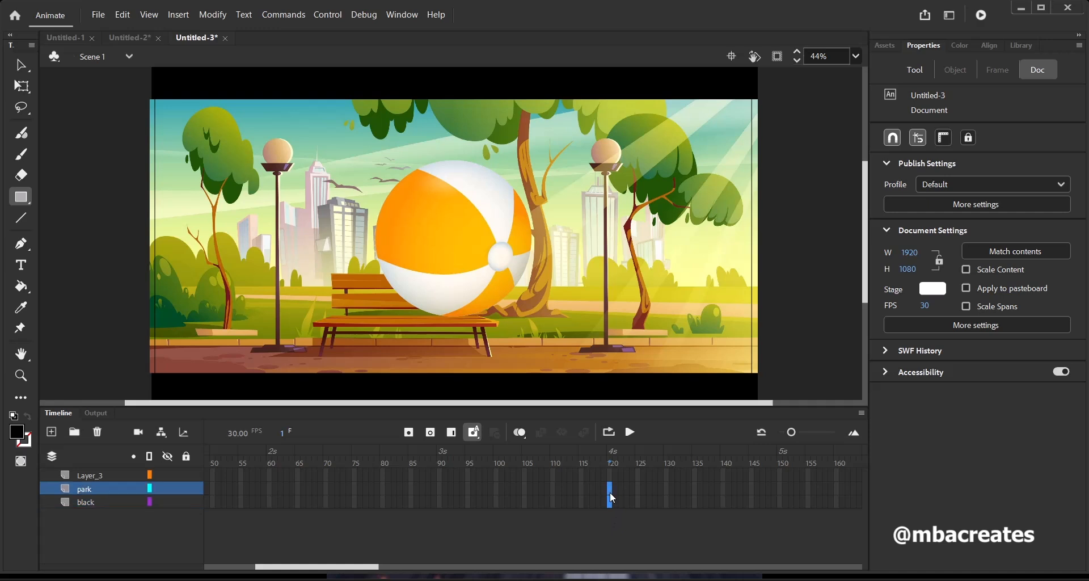
left_click(409, 432)
mouse_move(654, 577)
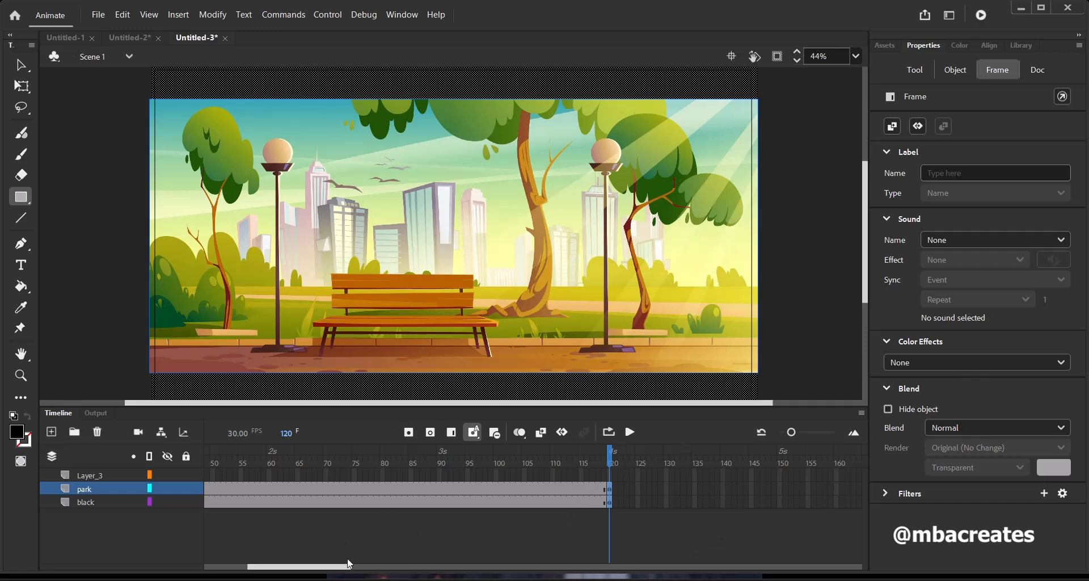
Step: Return to frame 1 and rename the ball's layer as beachBall
left_click_drag(340, 567, 286, 568)
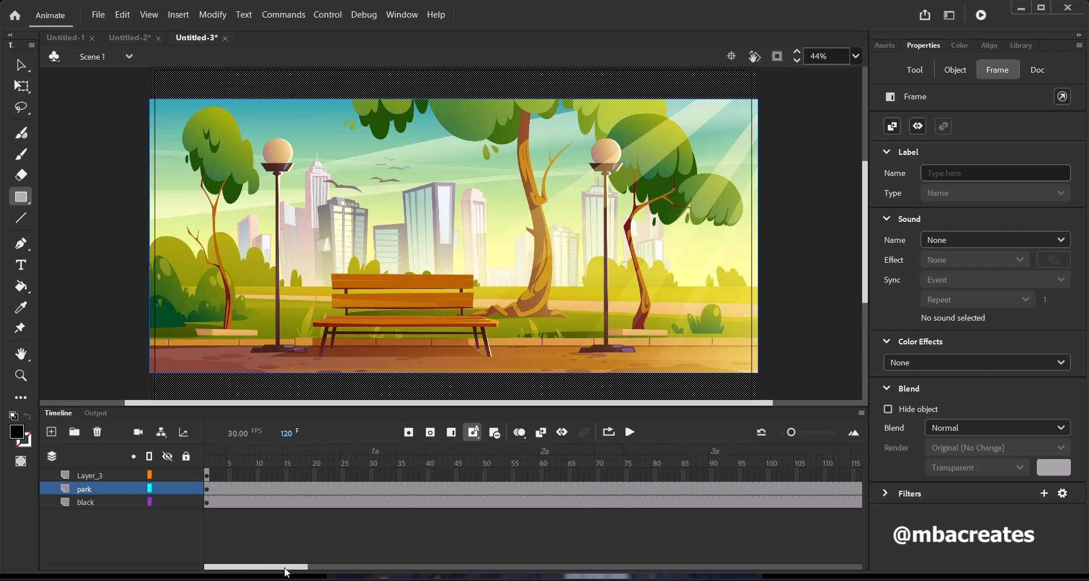
left_click(209, 464)
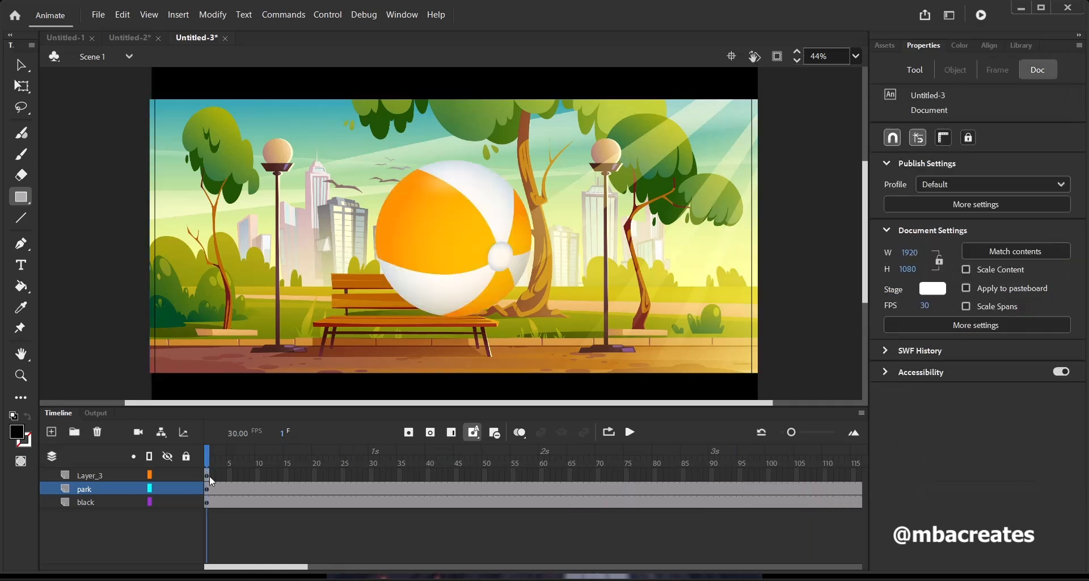
left_click(210, 476)
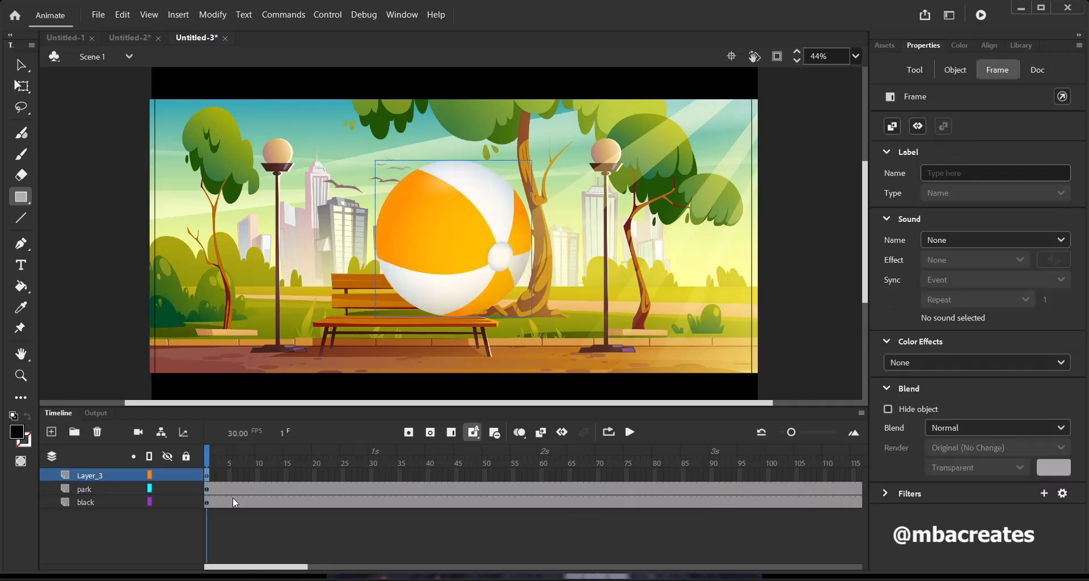
double_click(93, 476)
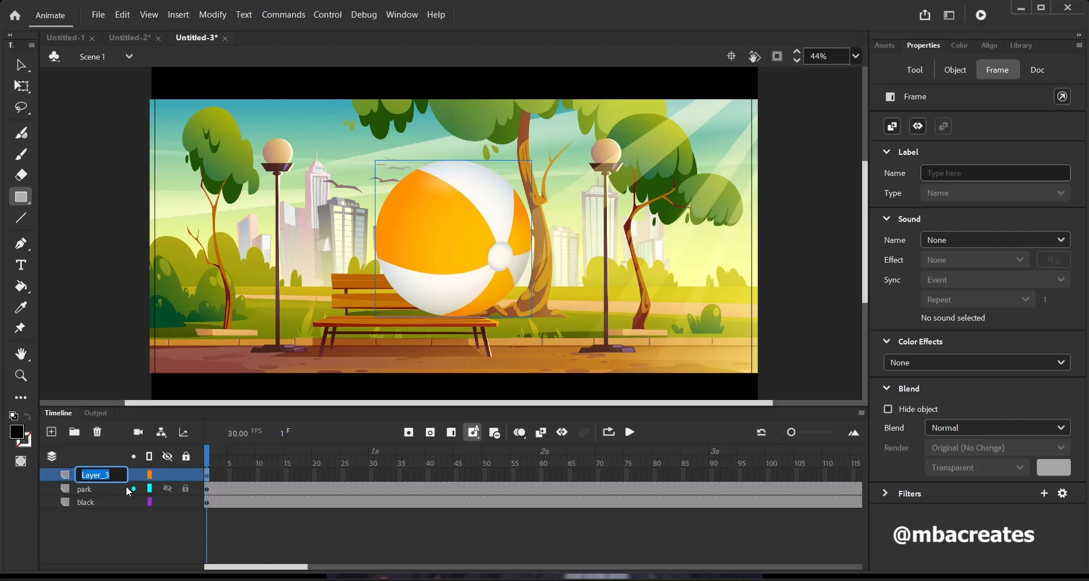
type("beachBall")
key("Return")
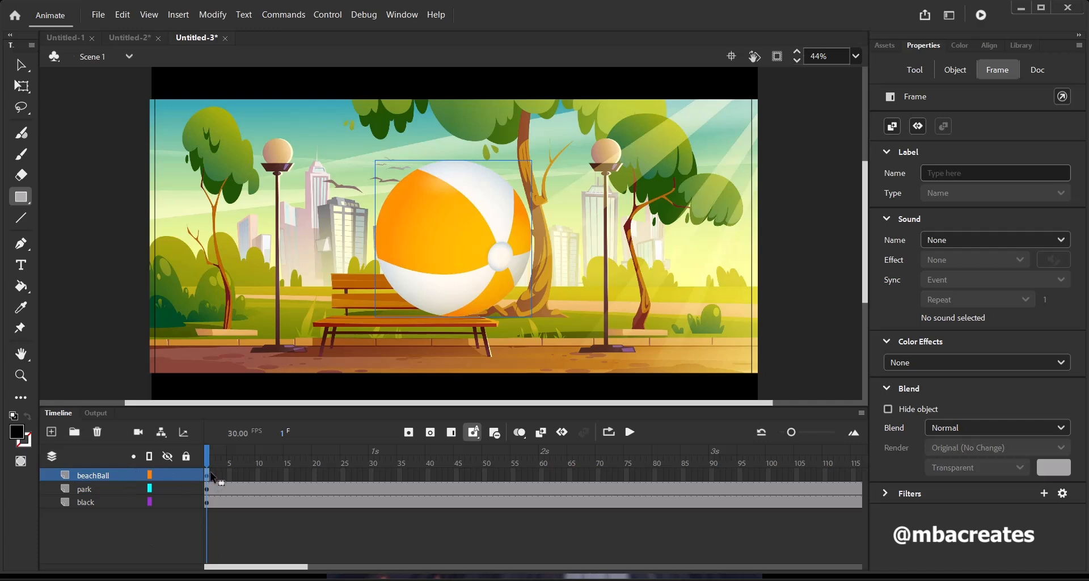
Step: Scale the beach ball down proportionally to about 159 by 159 px and place it off the stage's left side at about X -279, Y 341
left_click(22, 86)
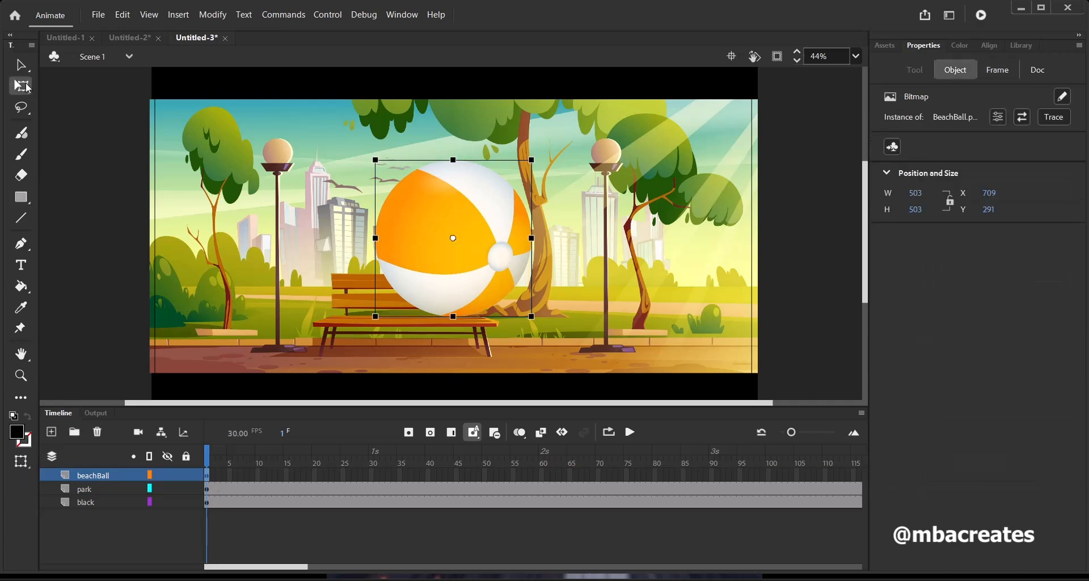
left_click_drag(509, 239, 481, 236)
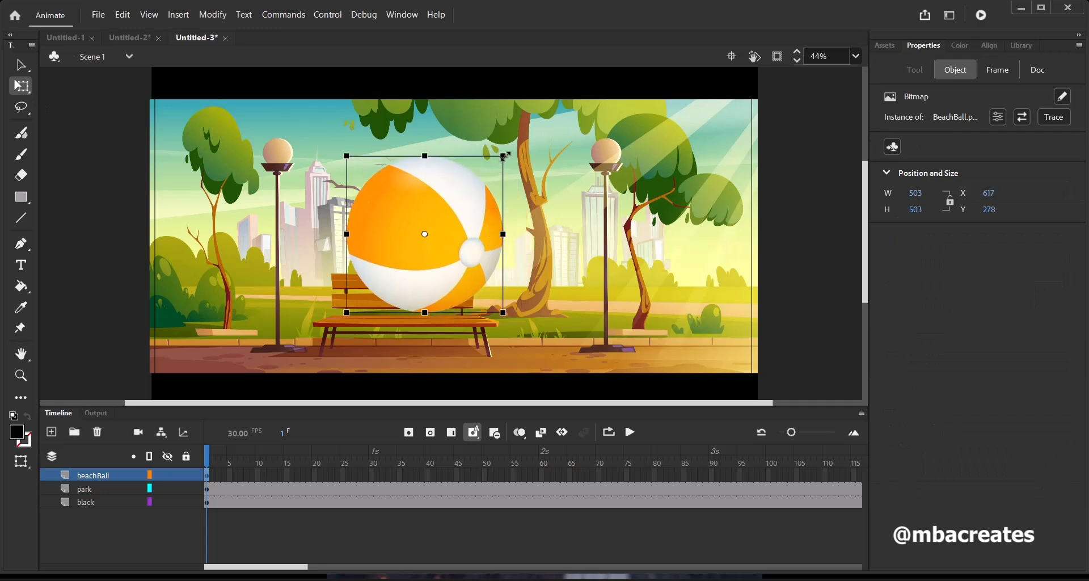
left_click_drag(505, 157, 457, 202)
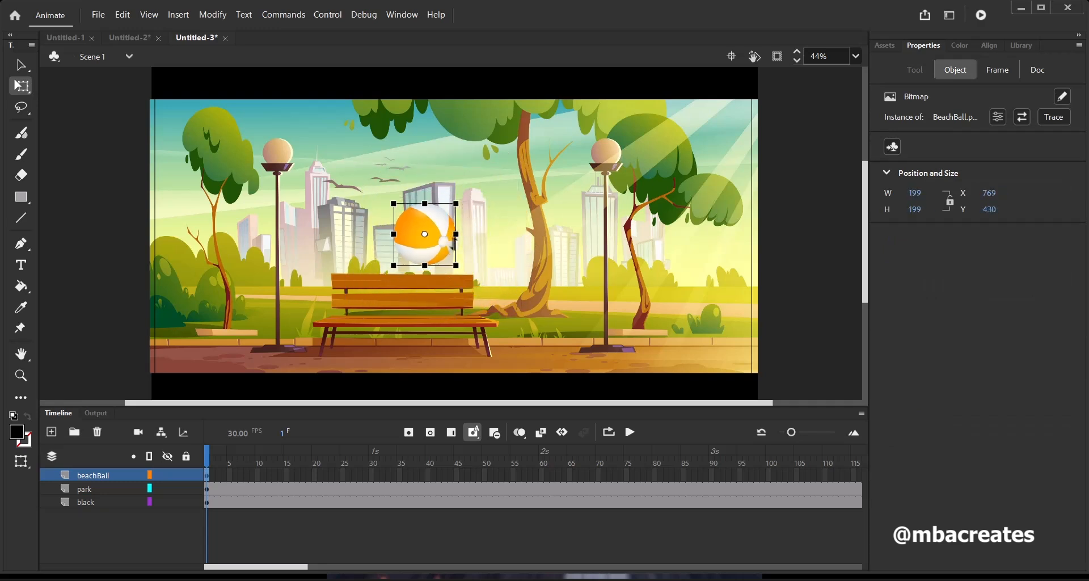
left_click_drag(454, 243, 120, 183)
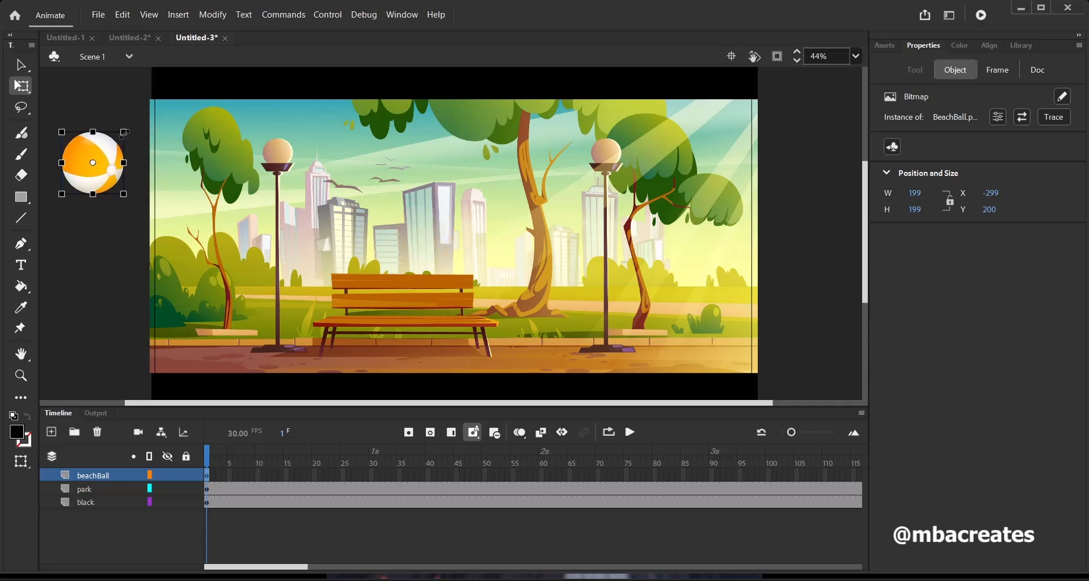
left_click_drag(124, 132, 118, 137)
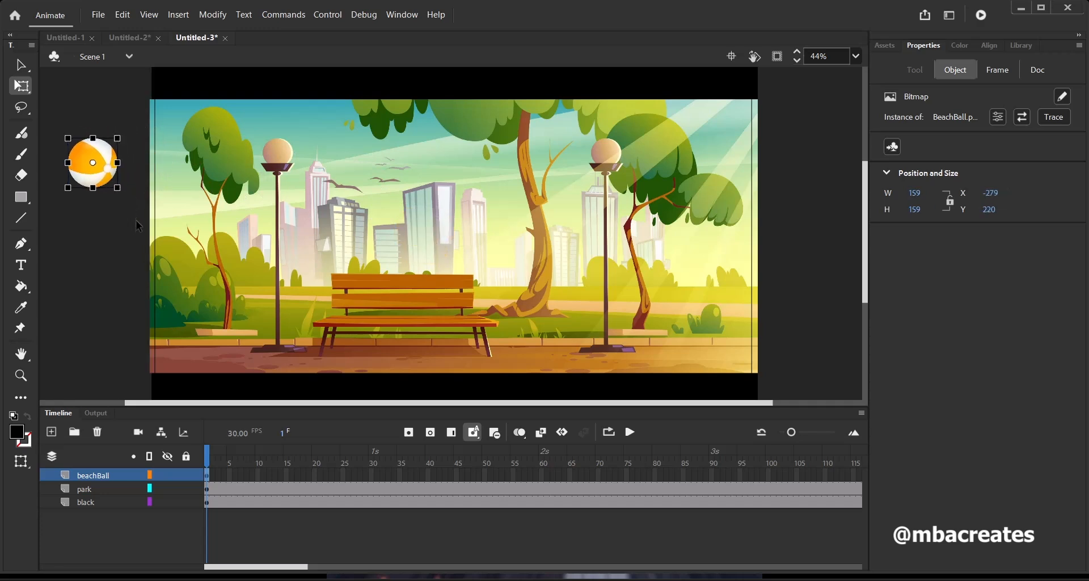
left_click_drag(111, 185, 109, 218)
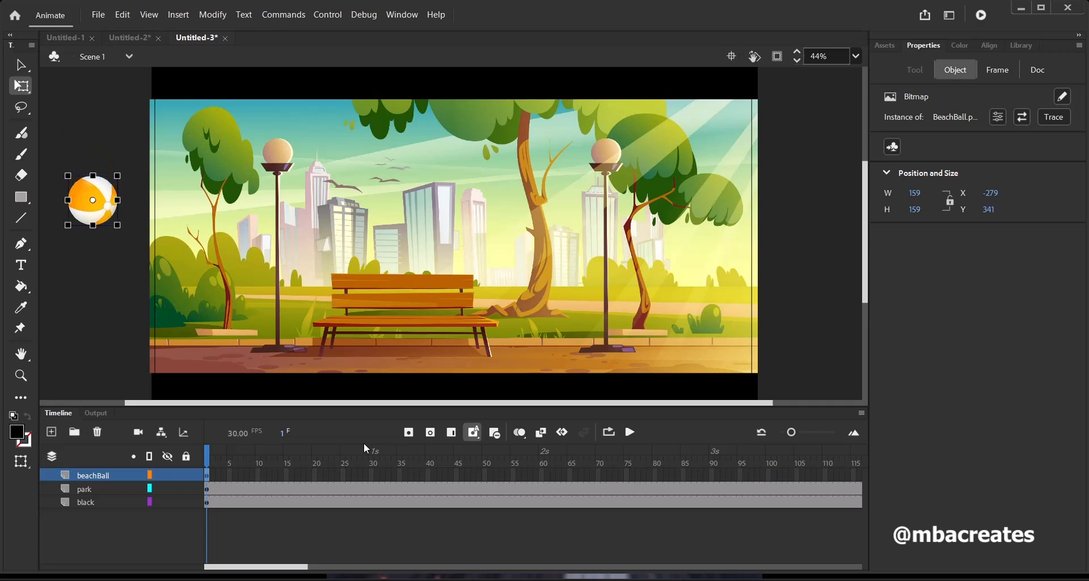
Step: Create a motion tween on the beachBall layer and extend its span to frame 120
left_click(208, 481)
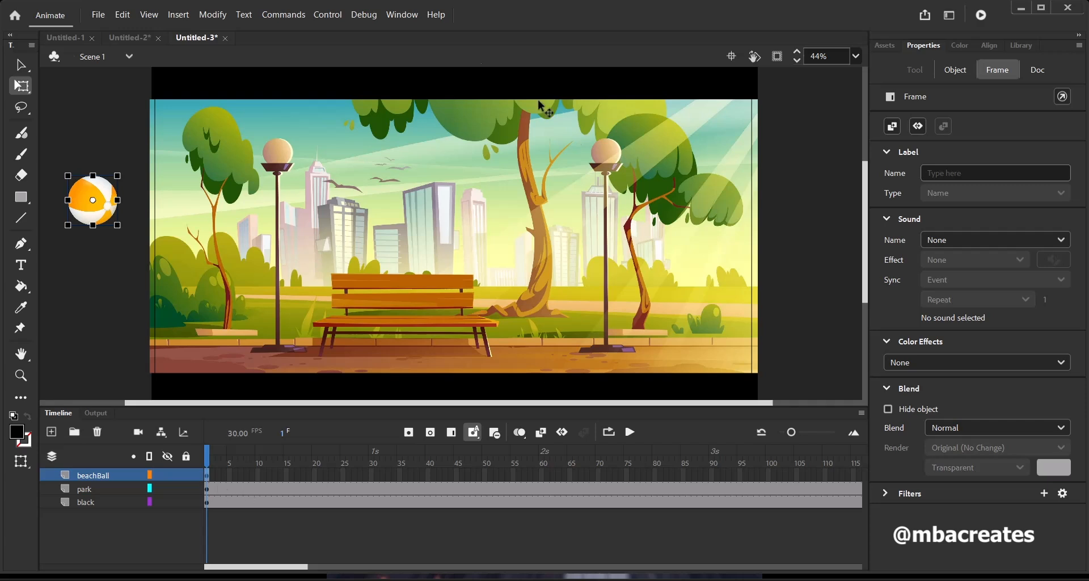
left_click(179, 15)
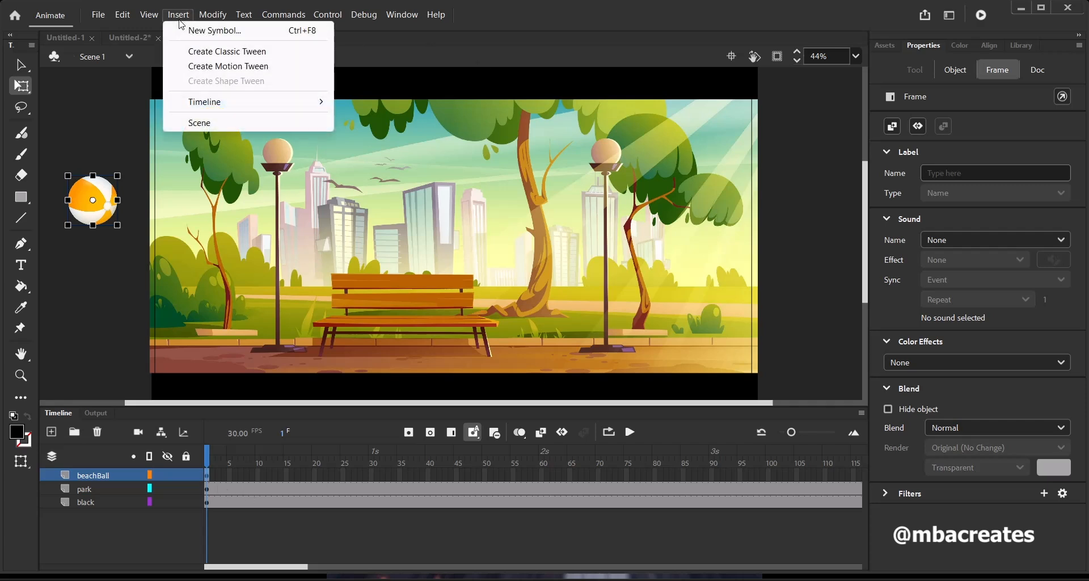
left_click(210, 68)
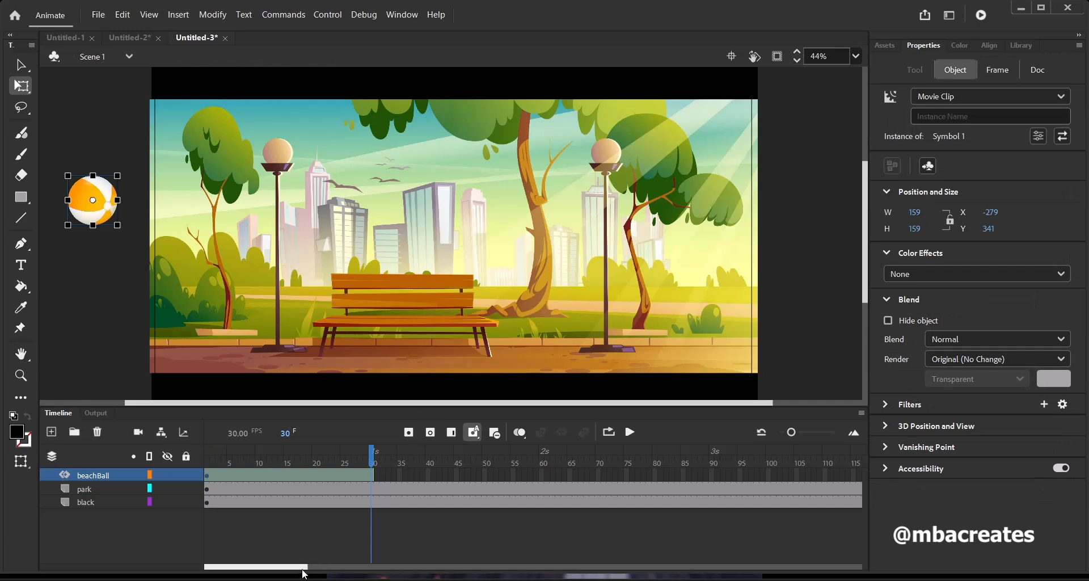
left_click_drag(312, 567, 305, 570)
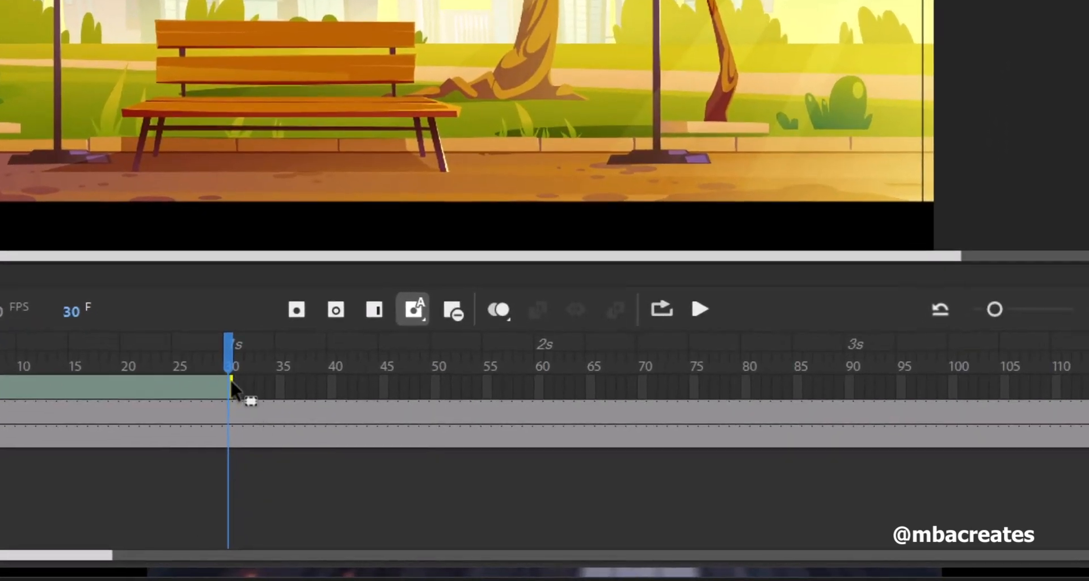
left_click_drag(230, 380, 218, 420)
left_click_drag(230, 386, 744, 396)
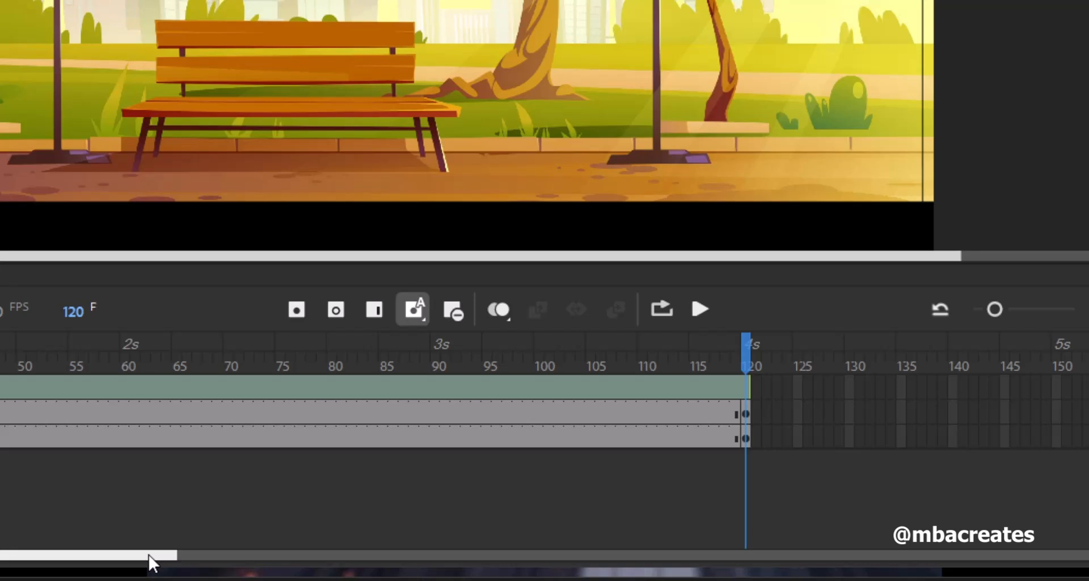
Step: At frame 30, move the beach ball onto the ground below the left tree, at about X 120.5, Y 790.5
left_click_drag(148, 554, 17, 552)
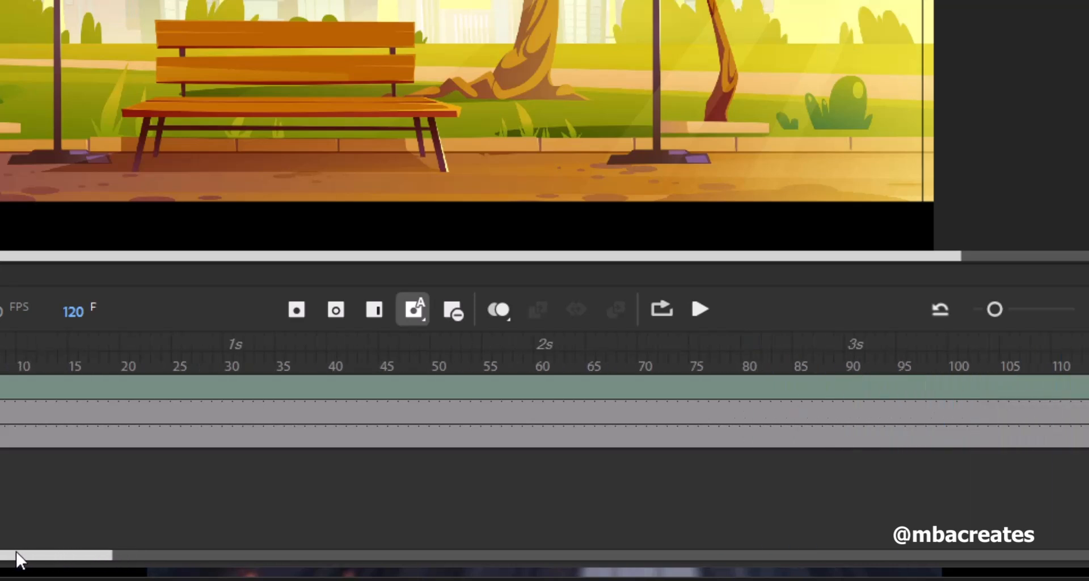
left_click(21, 384)
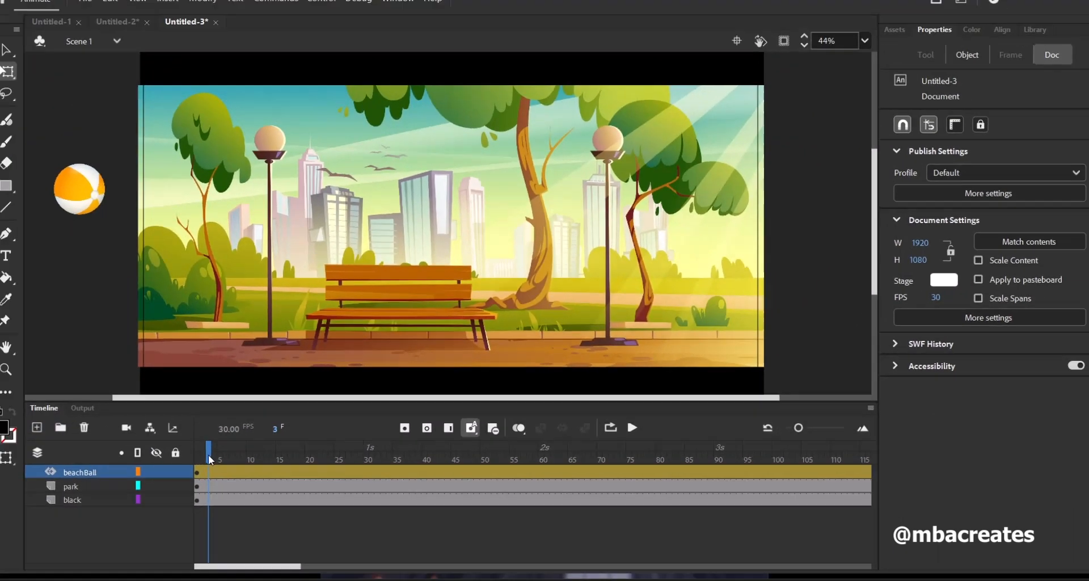
left_click_drag(209, 454, 372, 464)
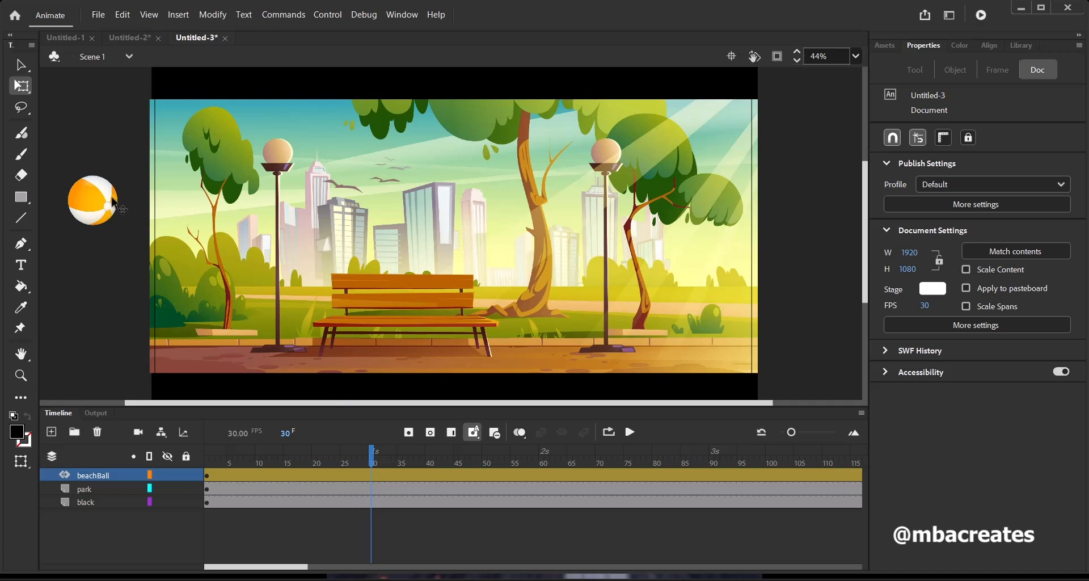
left_click_drag(106, 196, 223, 331)
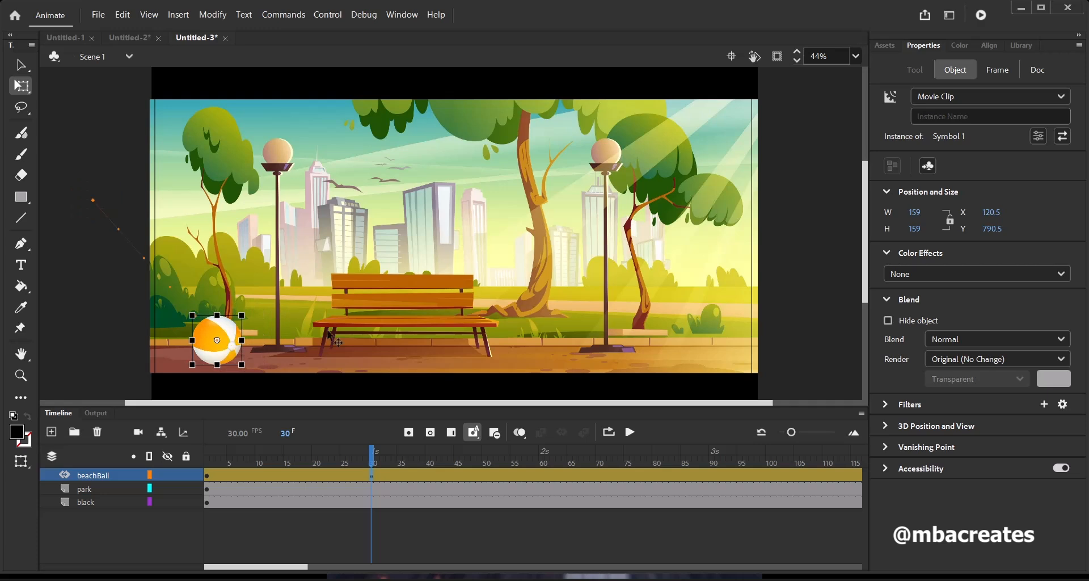
Step: At frame 60, move the beach ball horizontally along the ground to in front of the bench, at about X 580.5, Y 790.5
key("v")
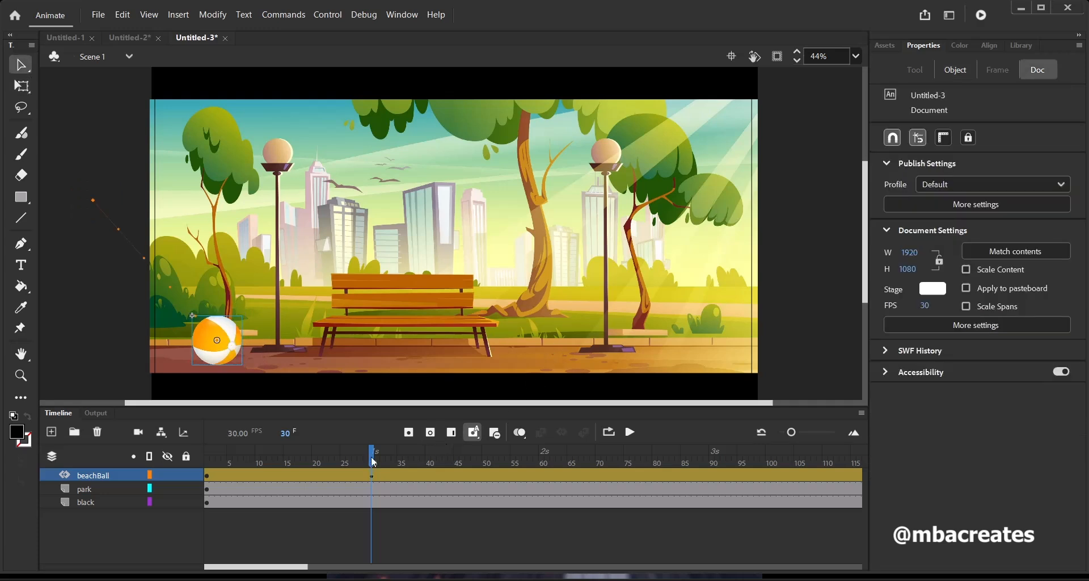
left_click_drag(374, 462, 543, 482)
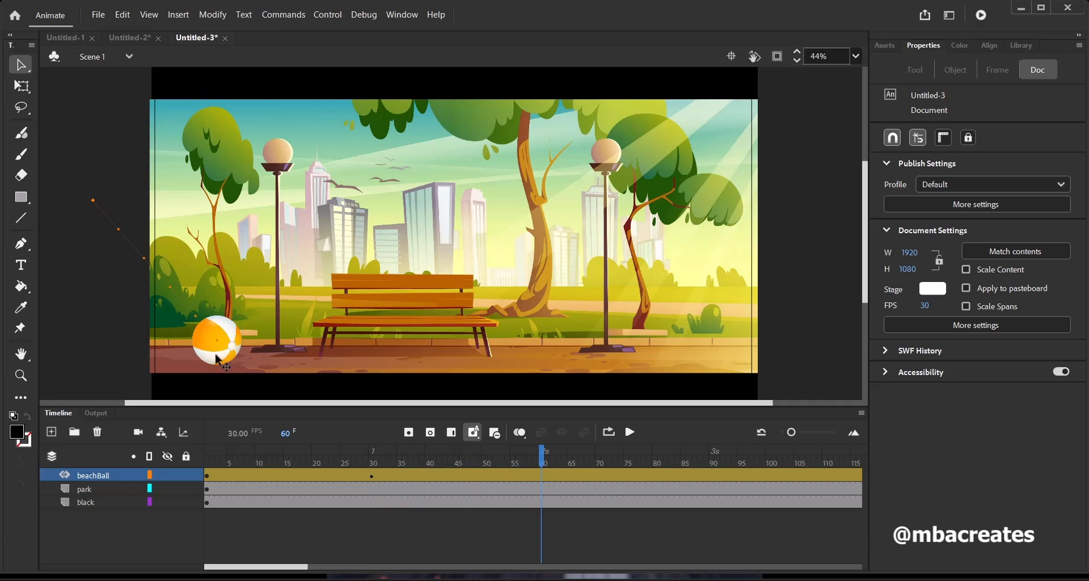
left_click_drag(219, 359, 360, 359)
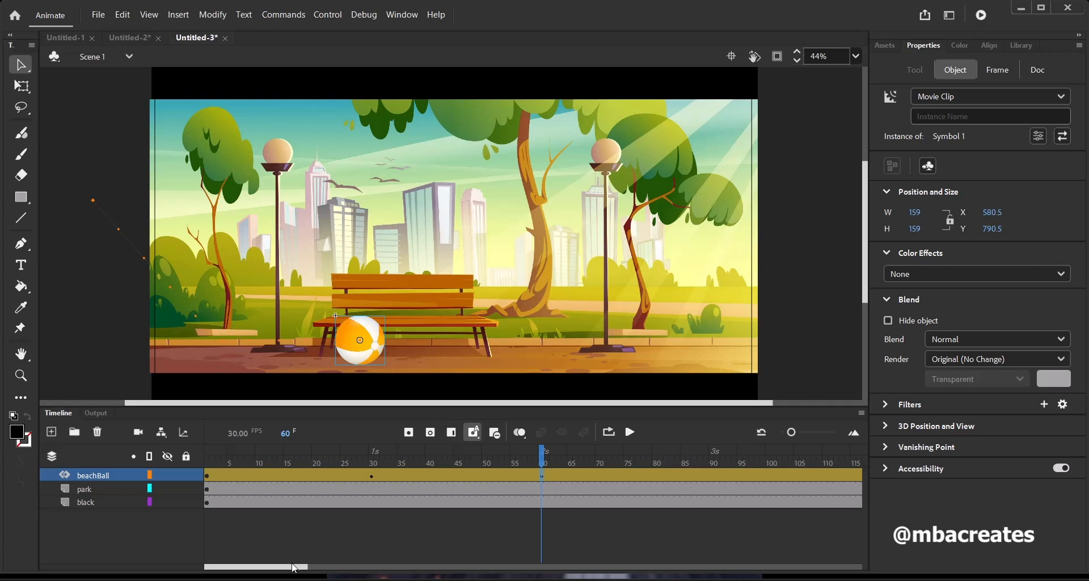
Step: At frame 90, move the beach ball horizontally along the ground to below the large tree, at about X 1140.5, Y 790.5
left_click_drag(296, 567, 322, 567)
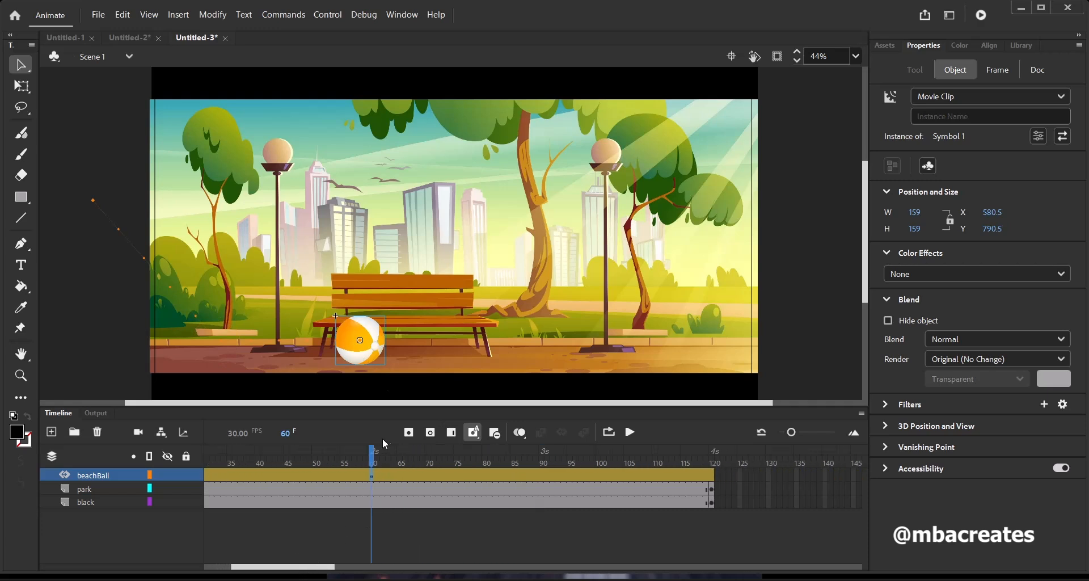
left_click(394, 461)
left_click_drag(404, 459, 545, 464)
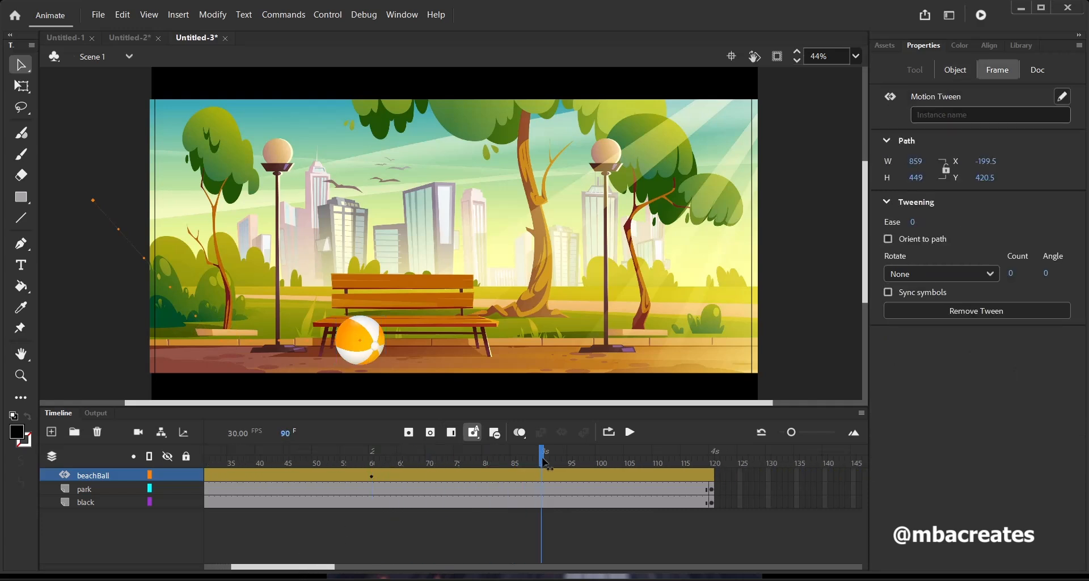
left_click_drag(381, 347, 548, 347)
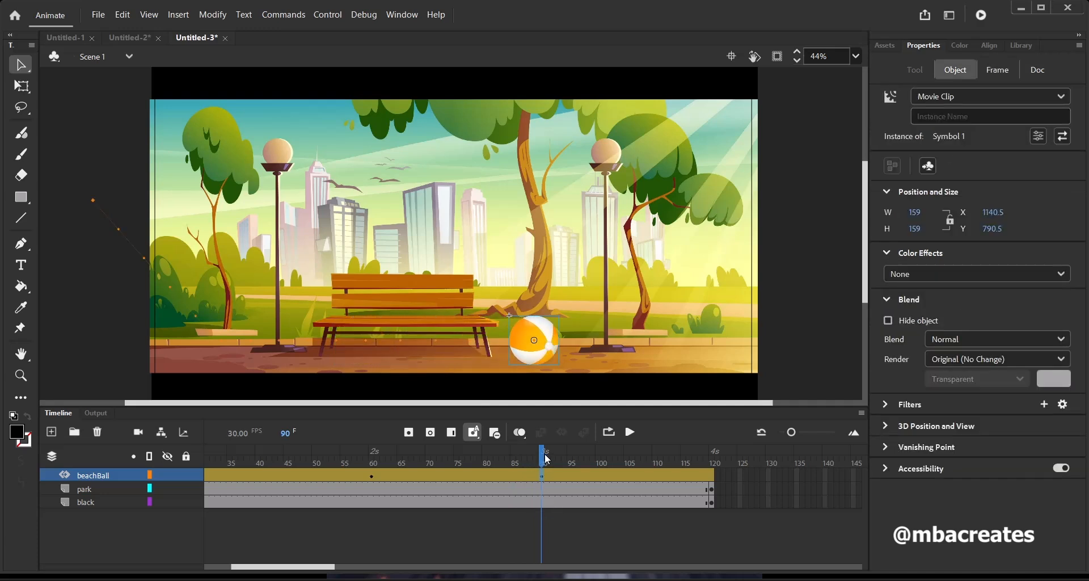
Step: At frame 120, move the beach ball up and off the stage's right side, to about X 2000.5, Y 350.5
left_click_drag(543, 464, 716, 458)
left_click(591, 353)
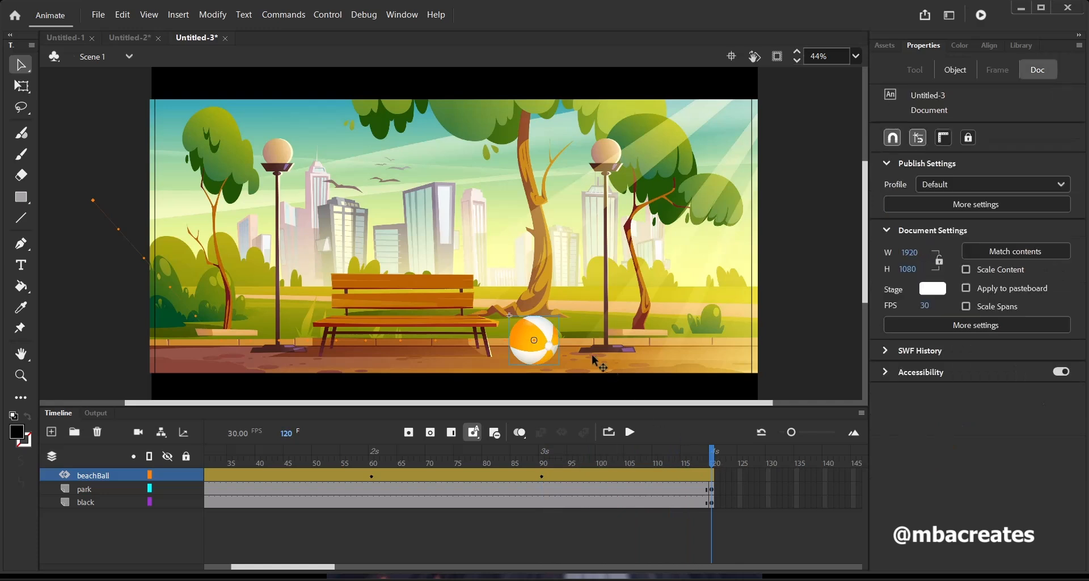
left_click_drag(557, 352, 815, 216)
key("shift+Right")
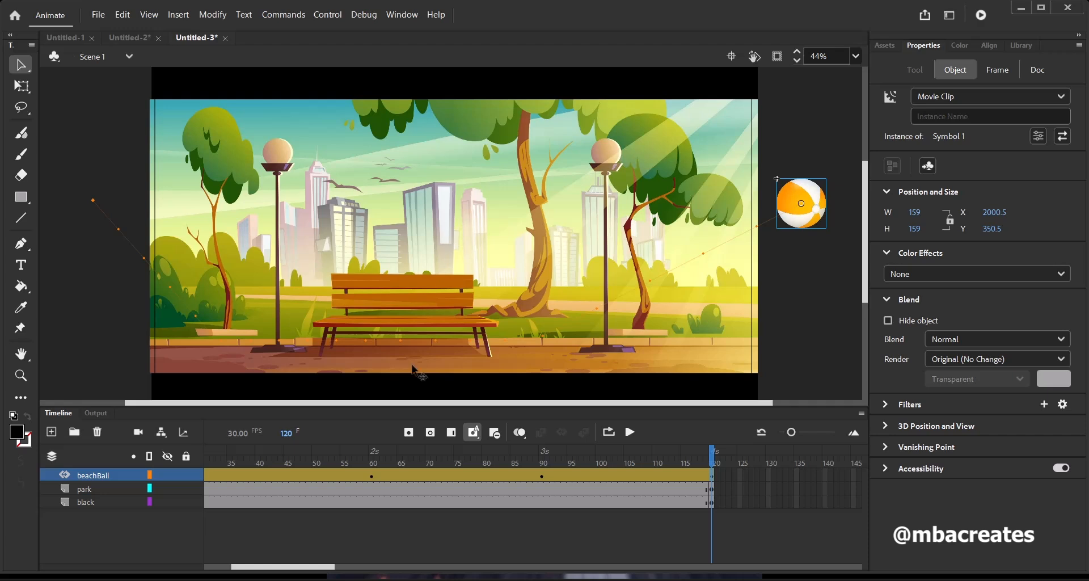
Step: Hide the park layer and bend the four straight segments of the beach ball's motion path upward into bouncing arcs
left_click(167, 489)
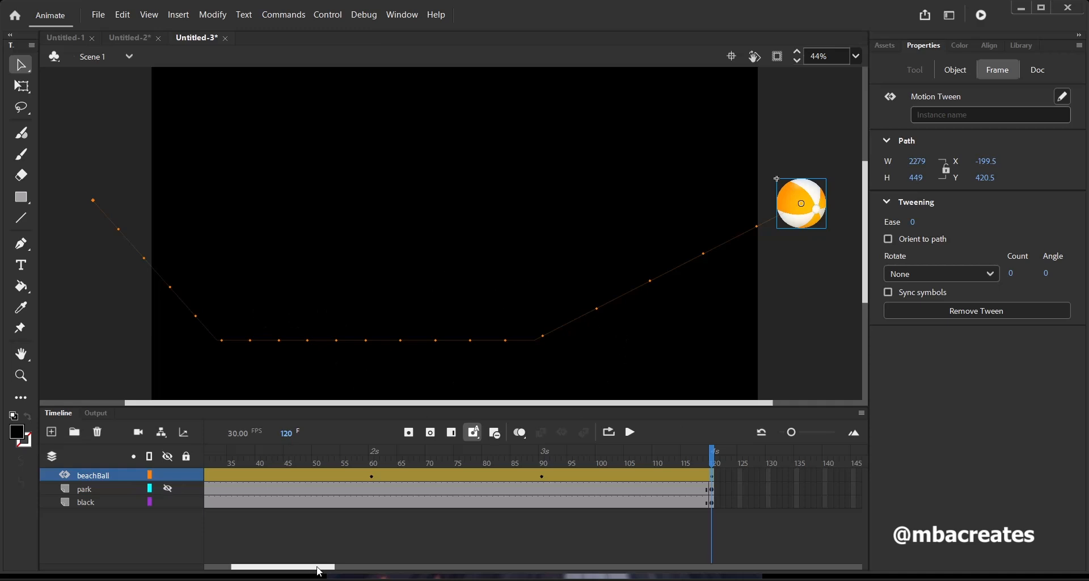
left_click_drag(318, 569, 261, 571)
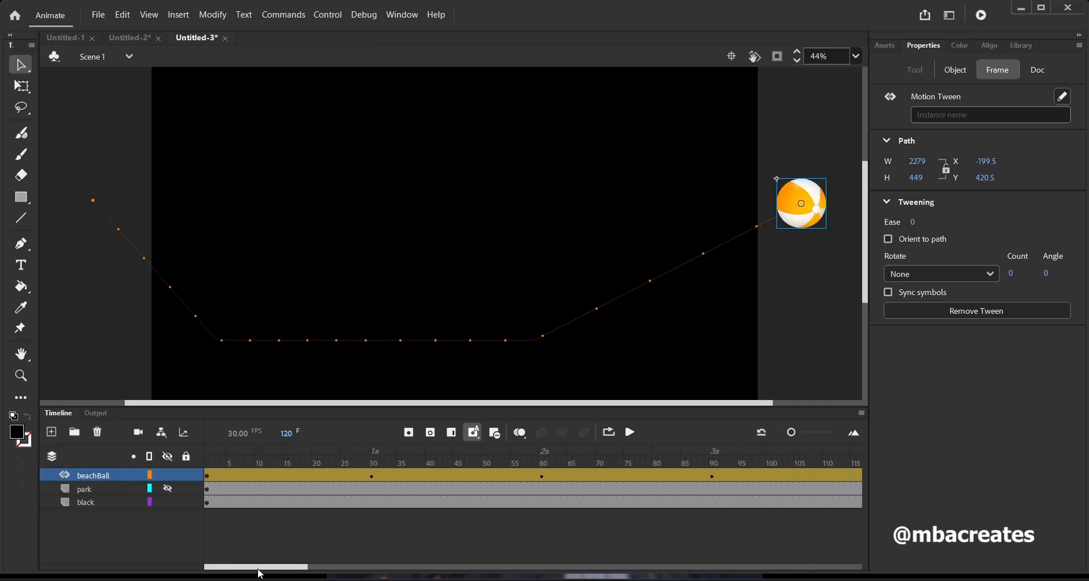
left_click(217, 453)
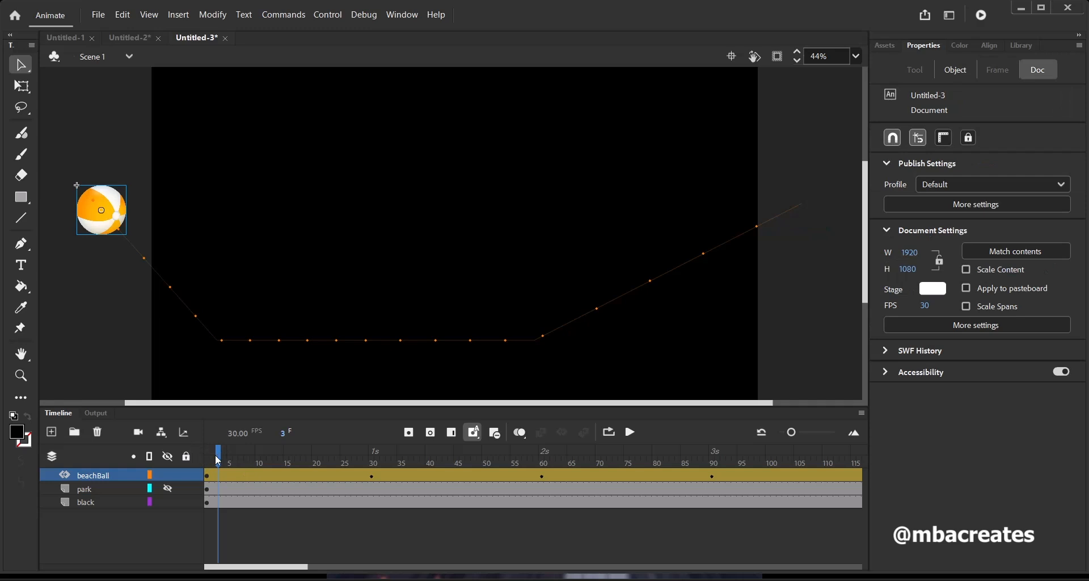
left_click_drag(216, 455, 198, 483)
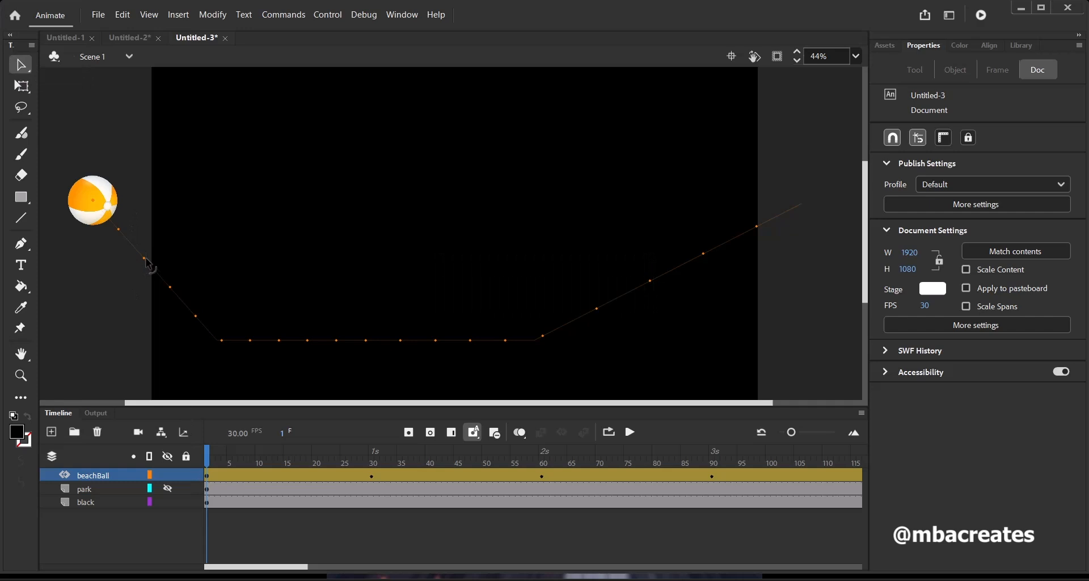
left_click_drag(149, 258, 161, 224)
left_click_drag(289, 340, 291, 261)
left_click_drag(459, 341, 468, 273)
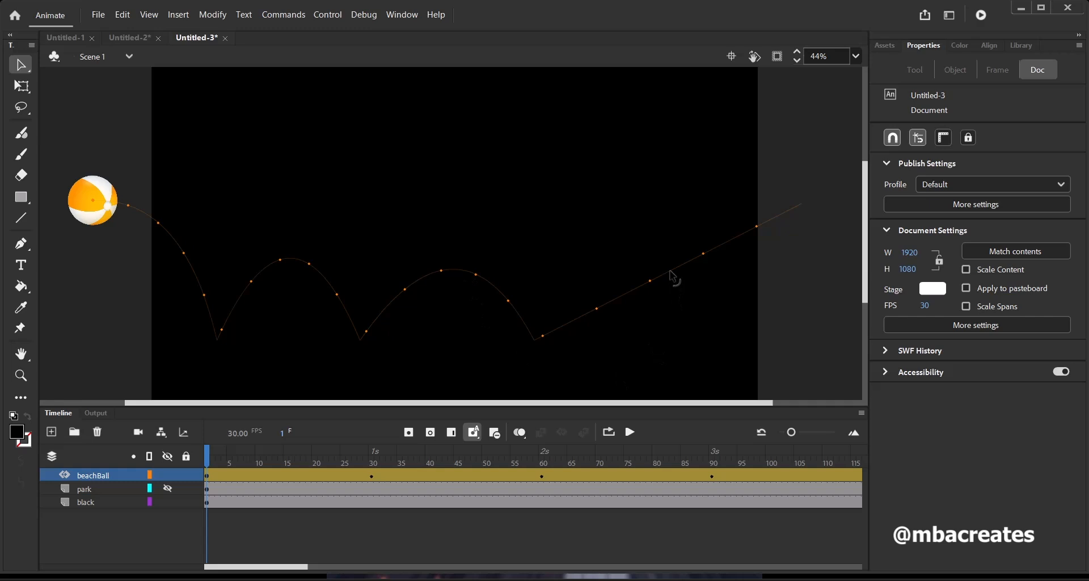
left_click_drag(670, 274, 659, 214)
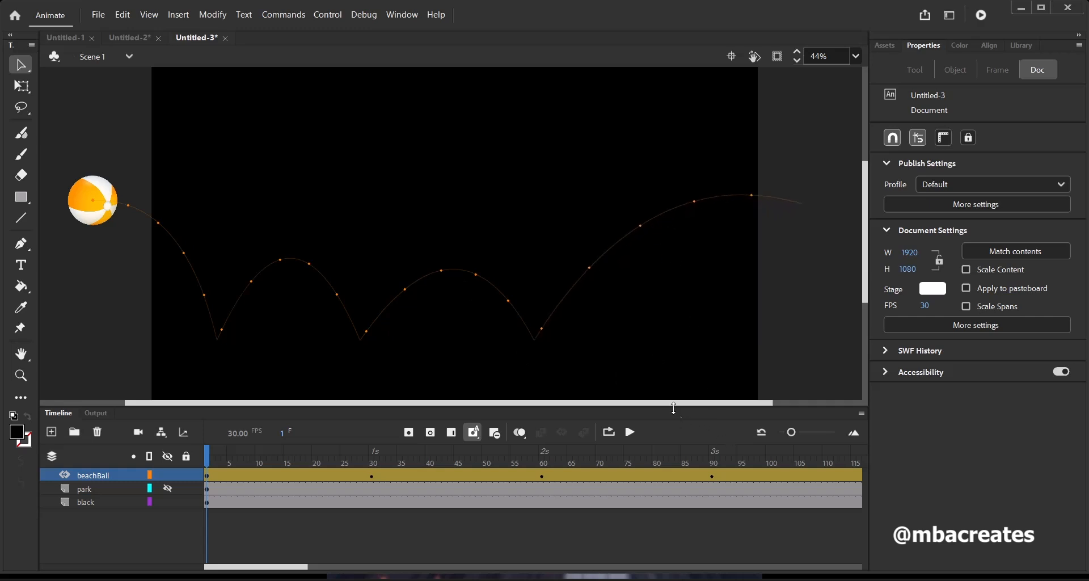
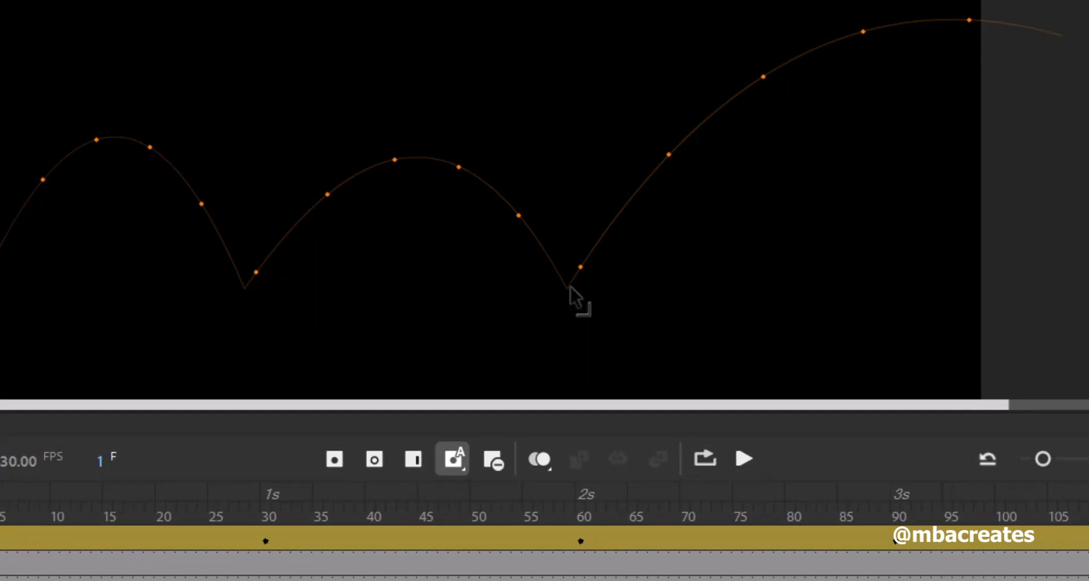
Step: Shift the path's three bounce points right and slightly up to about Y 770.5, the first near X 170.5 and the second near X 670.5
left_click_drag(567, 288, 632, 275)
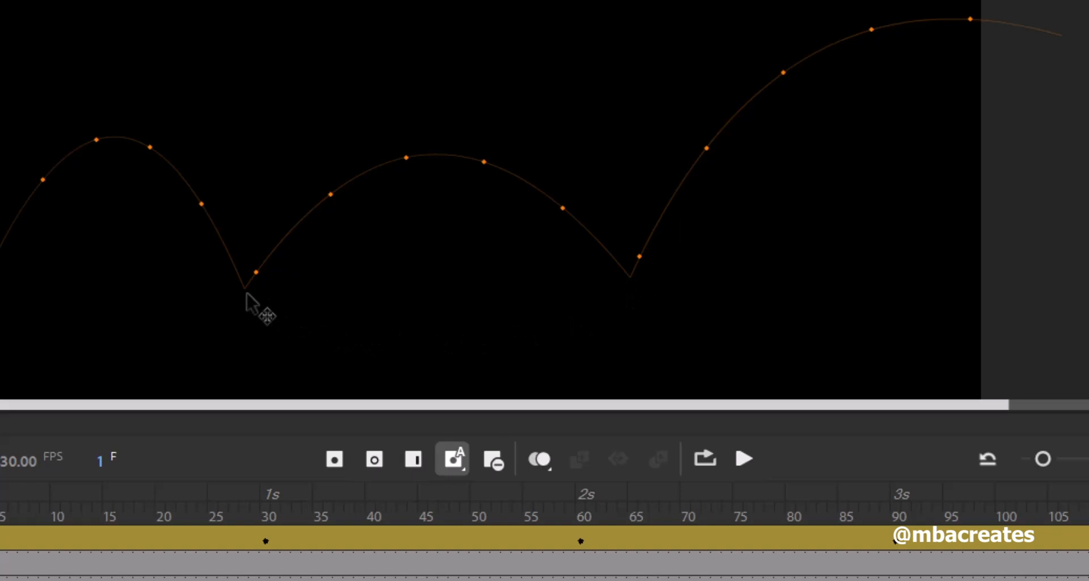
left_click_drag(247, 291, 299, 280)
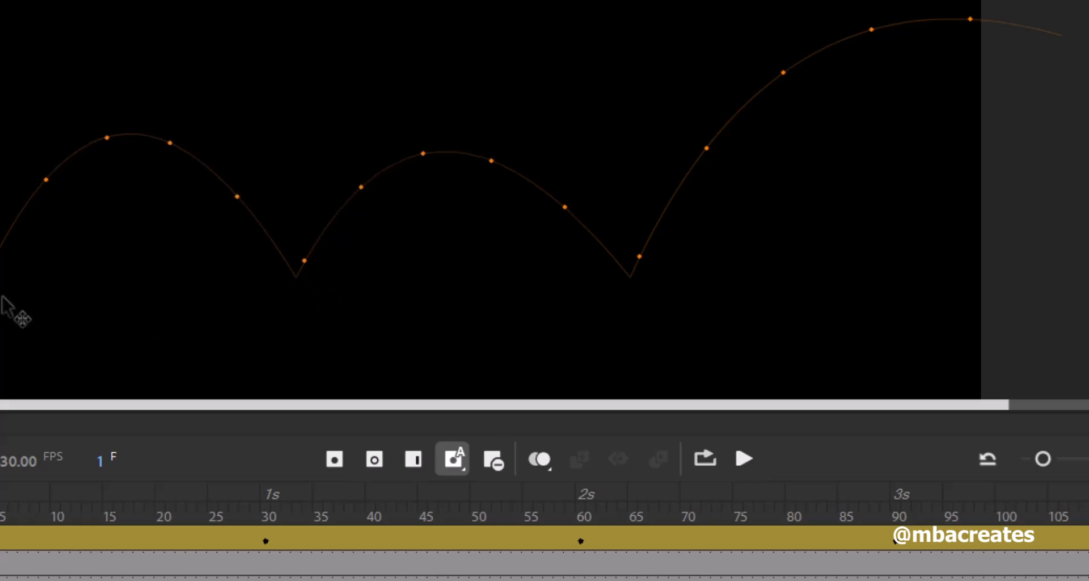
left_click_drag(39, 288, 70, 276)
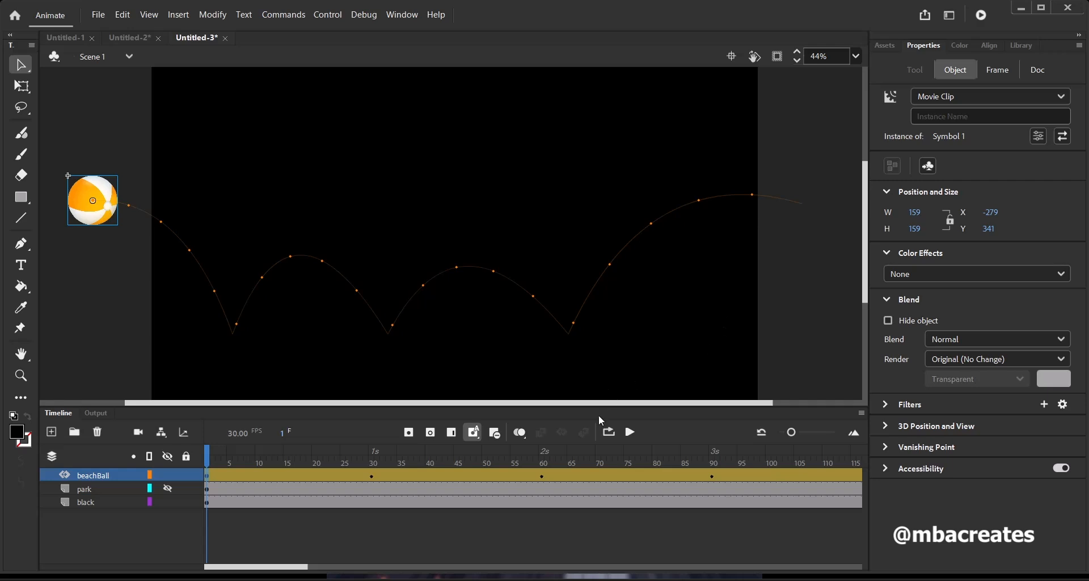
Step: Play back the bouncing ball animation and check the ball's position at its first bounce at frame 30
left_click(630, 435)
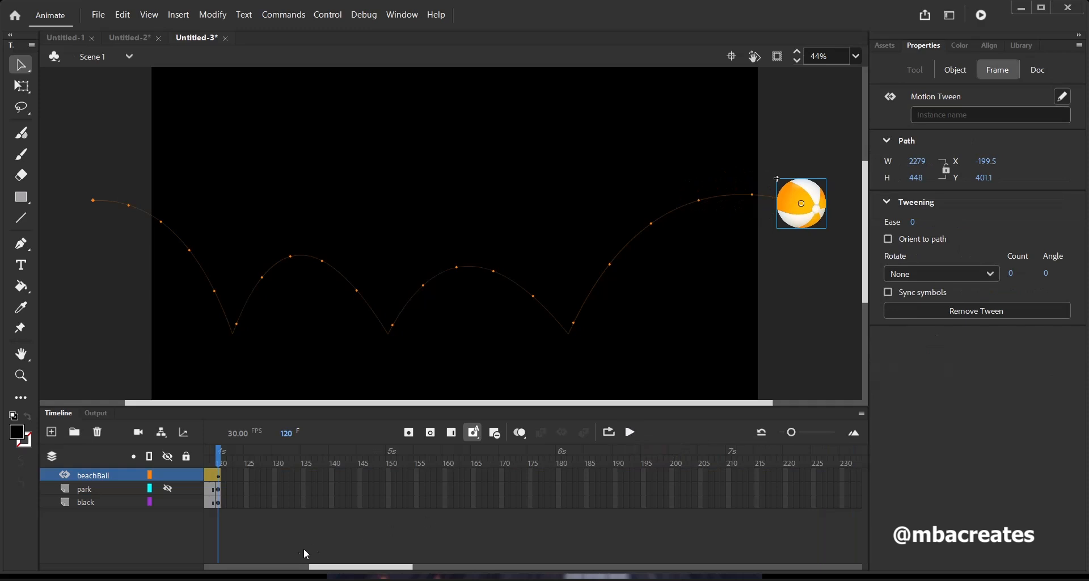
left_click_drag(332, 565, 227, 565)
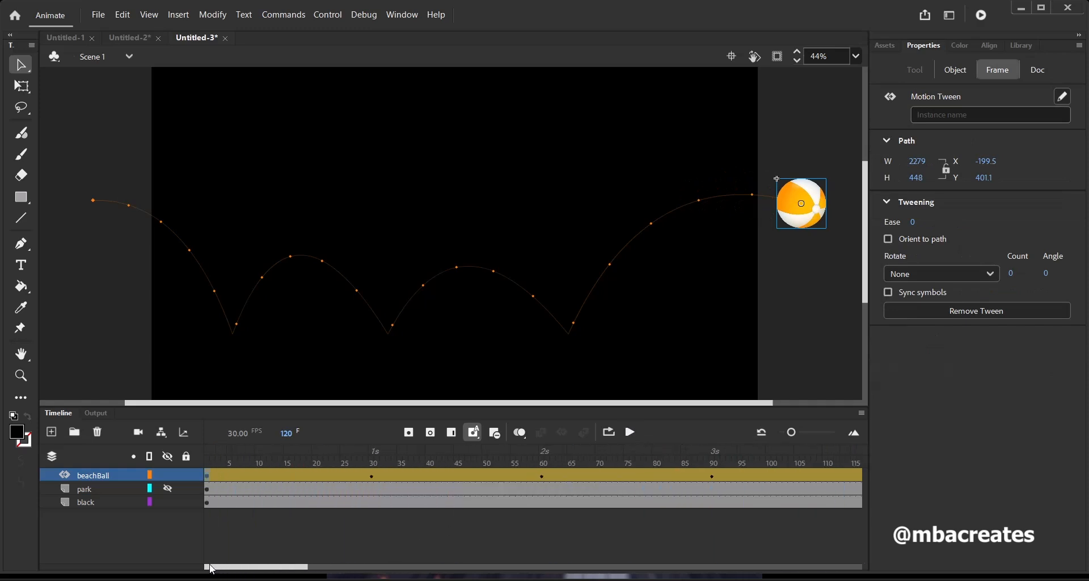
left_click_drag(213, 453, 373, 474)
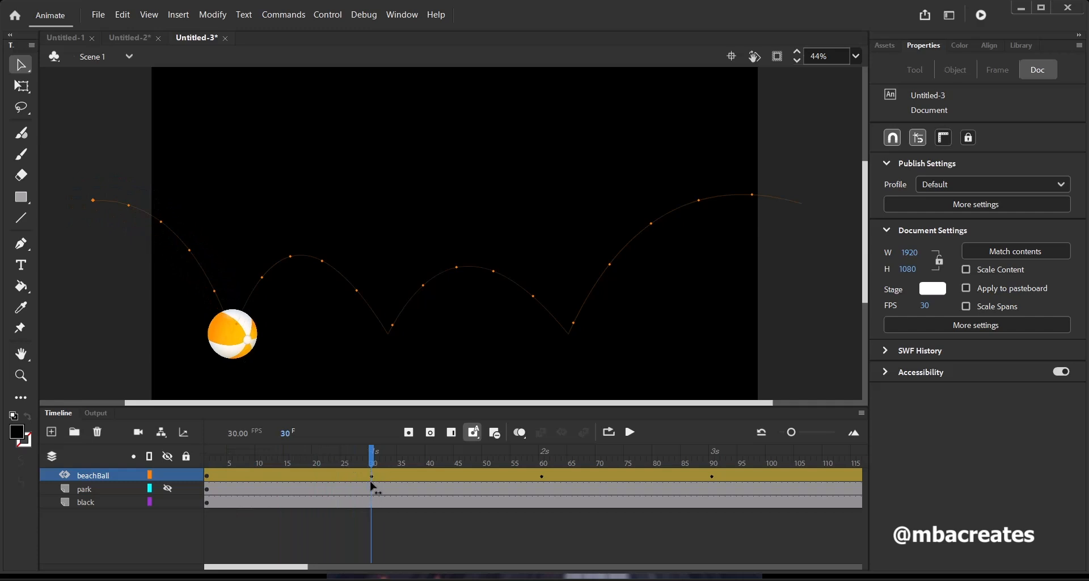
left_click(372, 479)
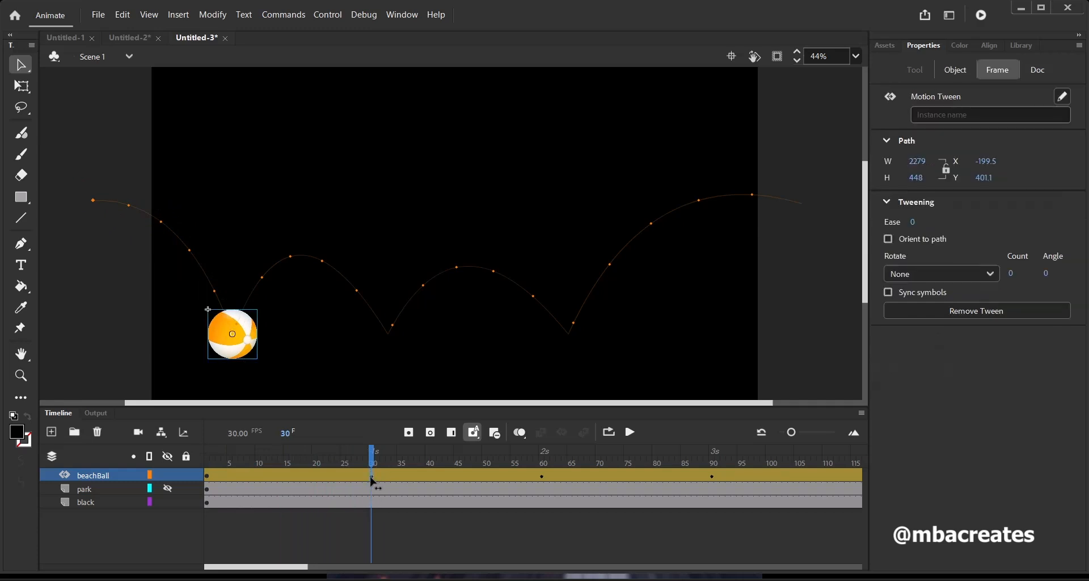
left_click_drag(372, 481, 207, 457)
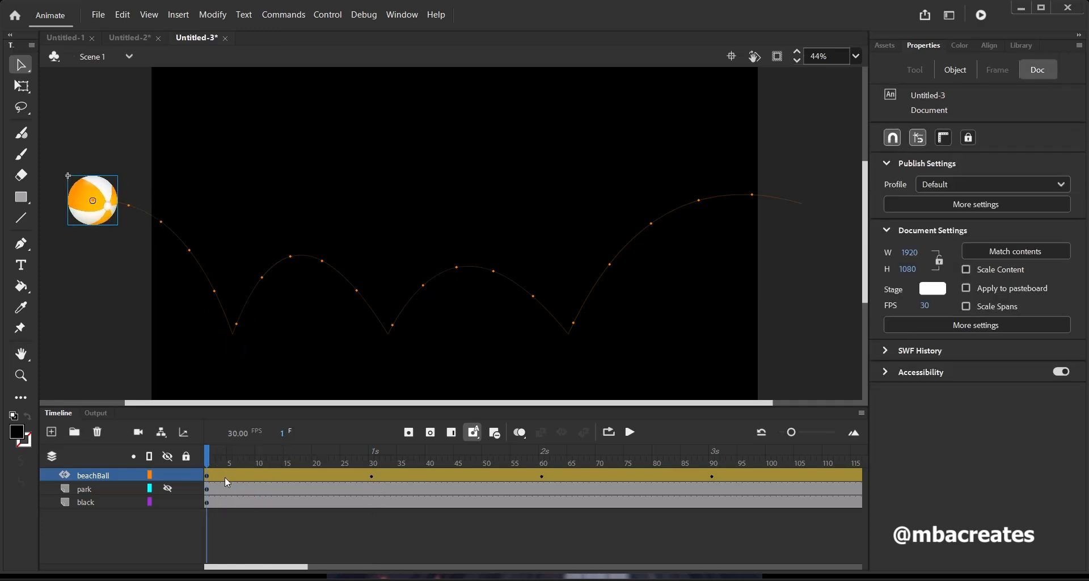
Step: Enlarge the timeline frames and add beachBall keyframes at frames 27 and 33, on either side of the first bounce
left_click_drag(210, 460, 318, 455)
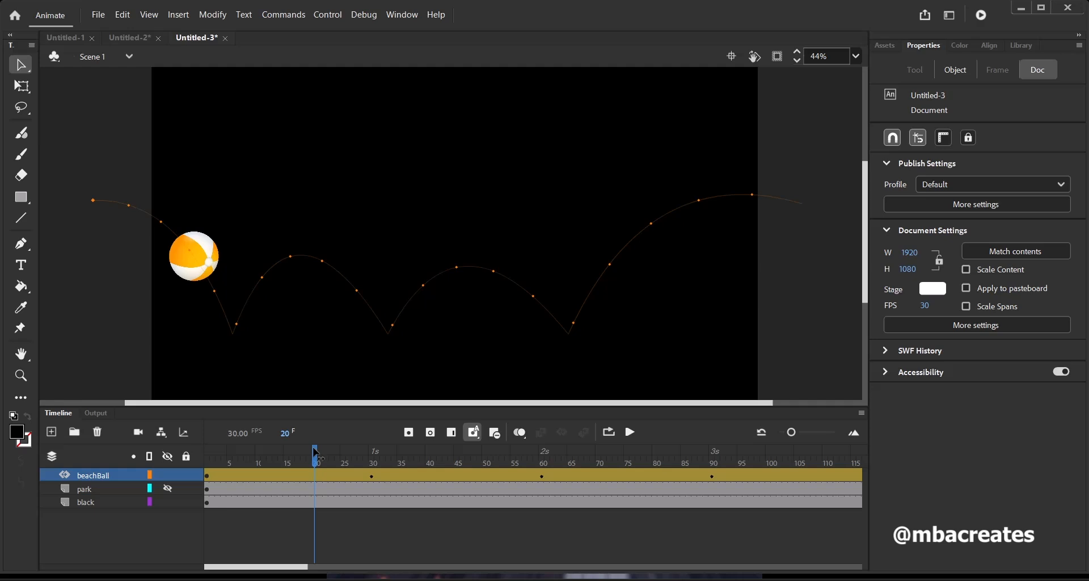
mouse_move(316, 453)
left_mouse_down()
mouse_move(382, 454)
mouse_move(332, 454)
left_mouse_up()
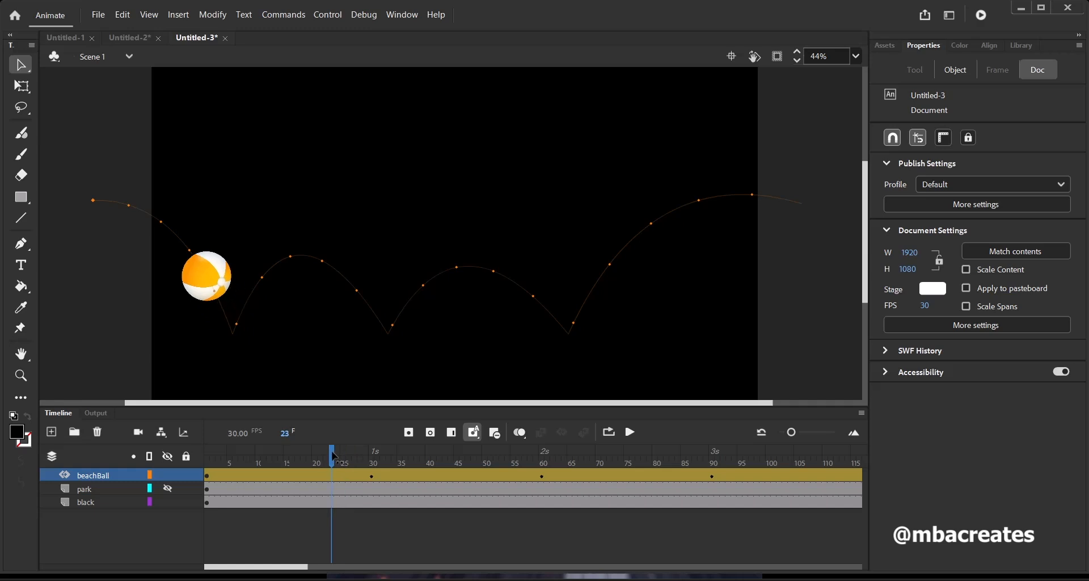
left_click_drag(791, 432, 806, 439)
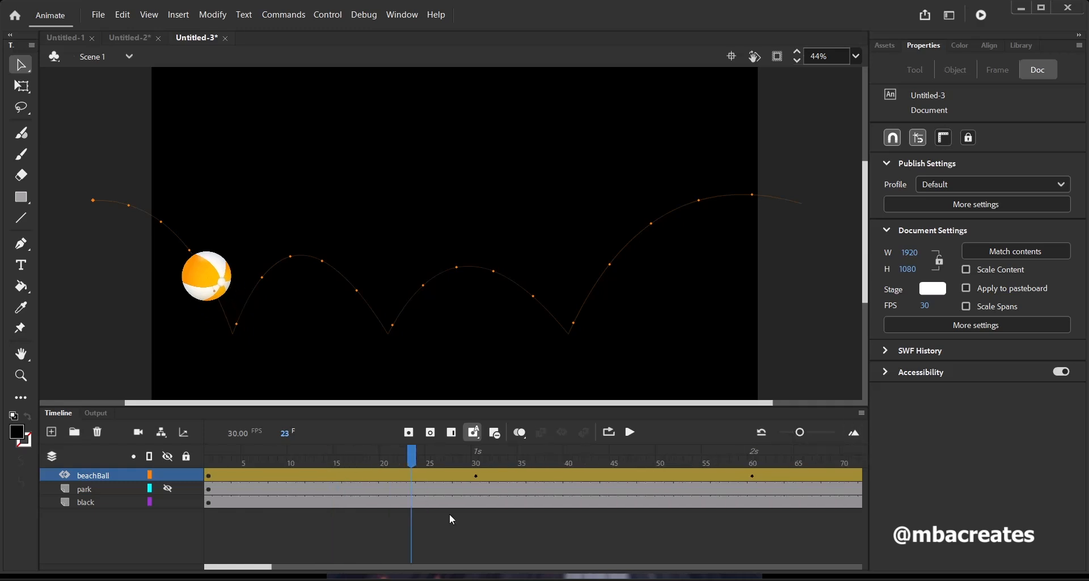
left_click_drag(417, 458, 450, 458)
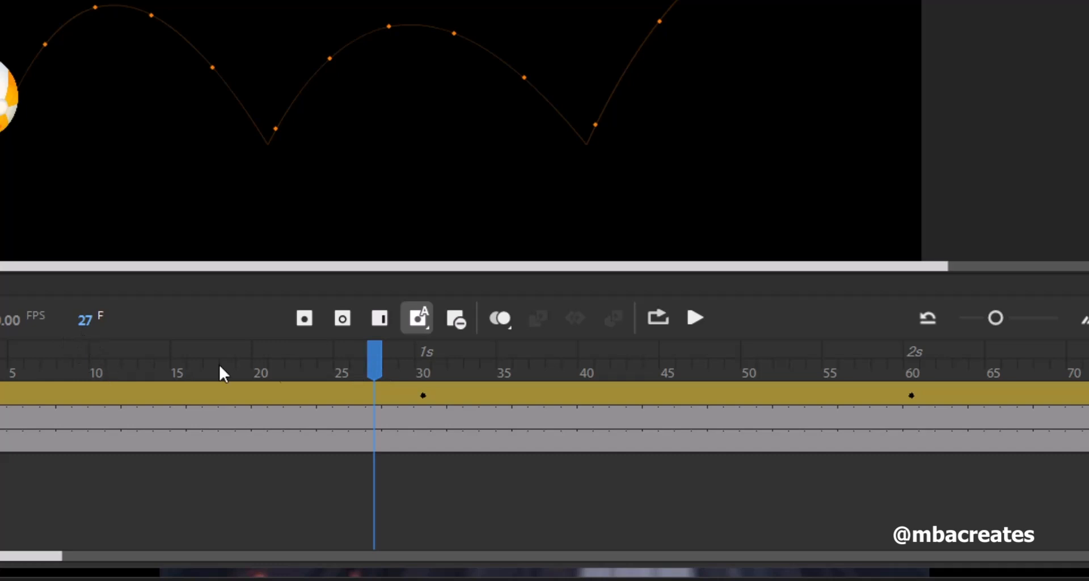
left_click(304, 317)
left_click_drag(378, 364, 476, 369)
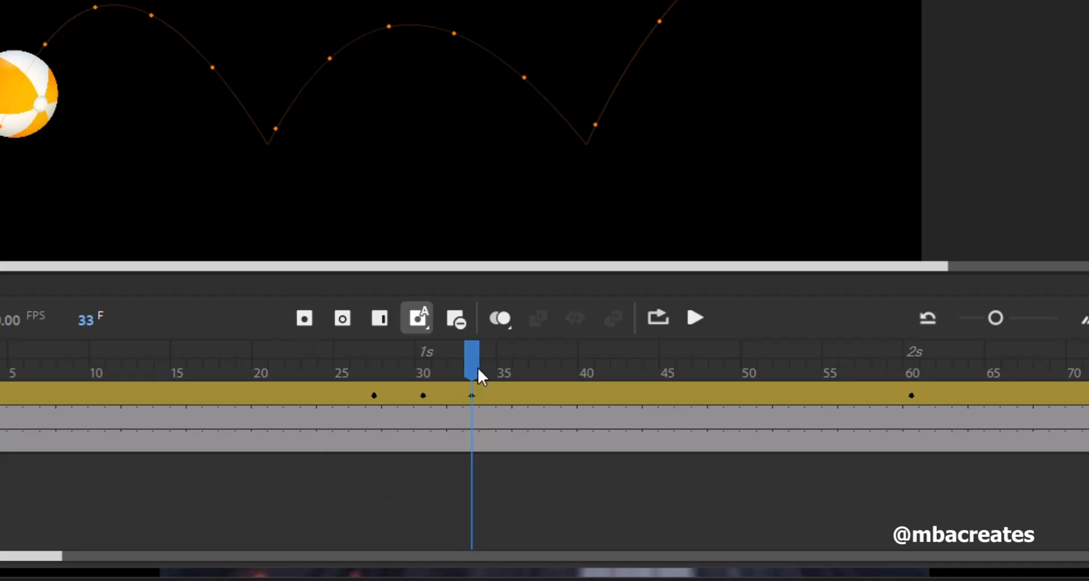
Step: At frame 30, move the ball's transformation point to its bottom edge and squash the ball to about 200 by 109.7 px
left_click_drag(477, 383, 423, 386)
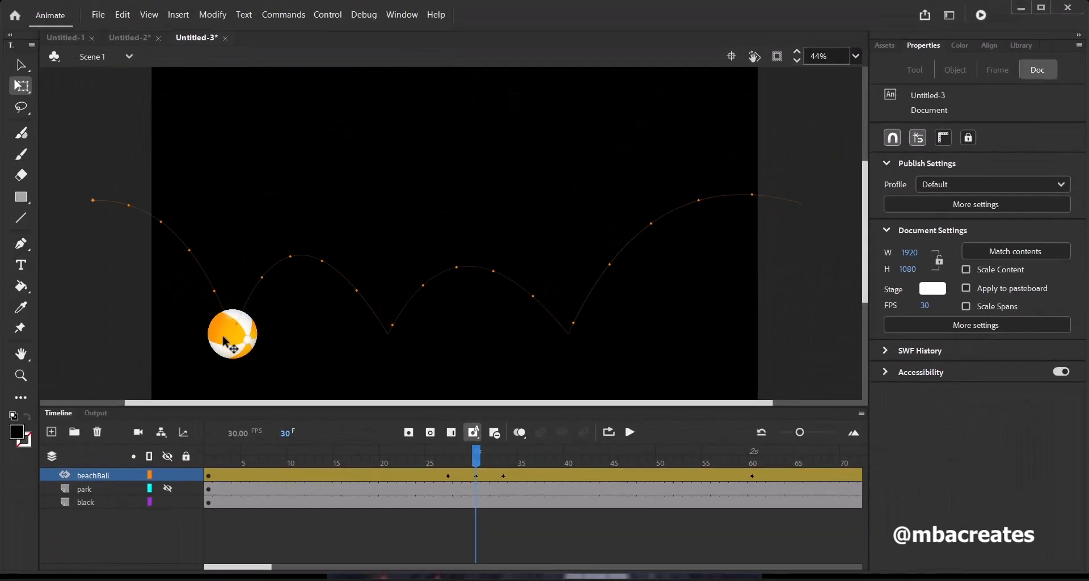
left_click(234, 343)
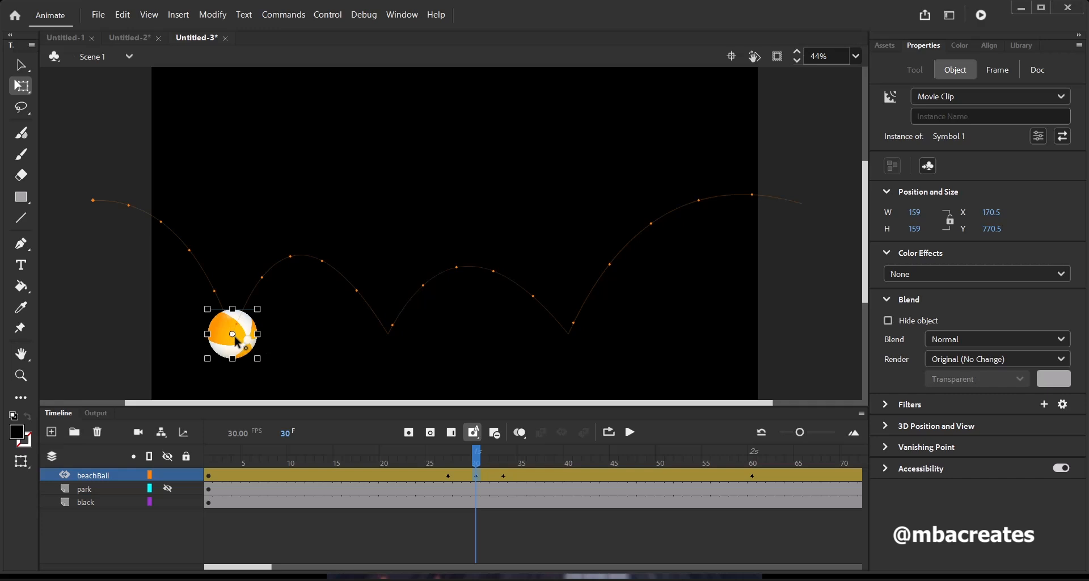
left_click_drag(232, 335, 232, 359)
left_click_drag(232, 309, 266, 340)
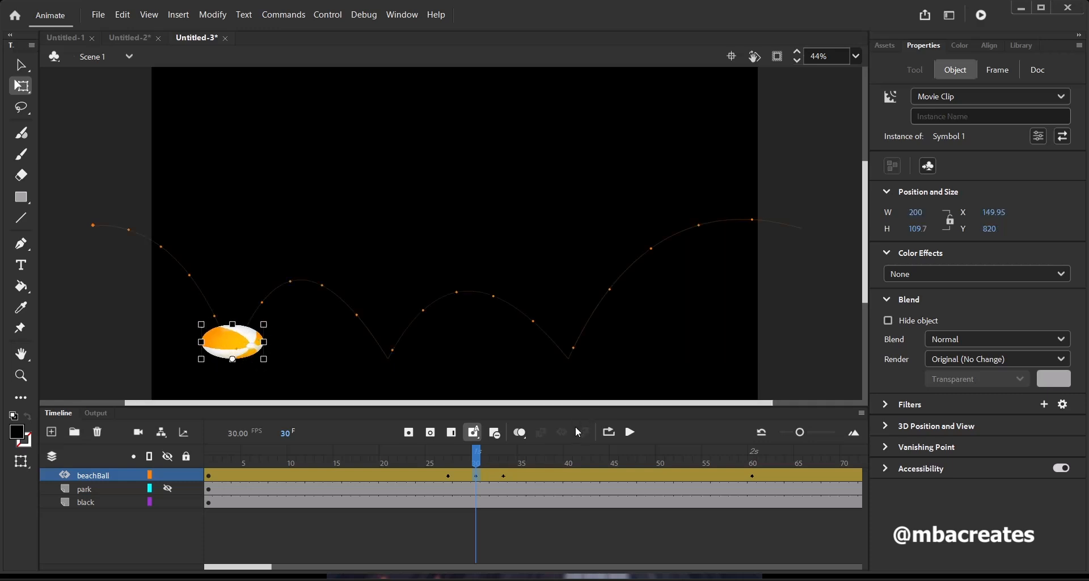
Step: Add beachBall keyframes at frames 57 and 63, on either side of the second bounce
left_click_drag(478, 458, 726, 457)
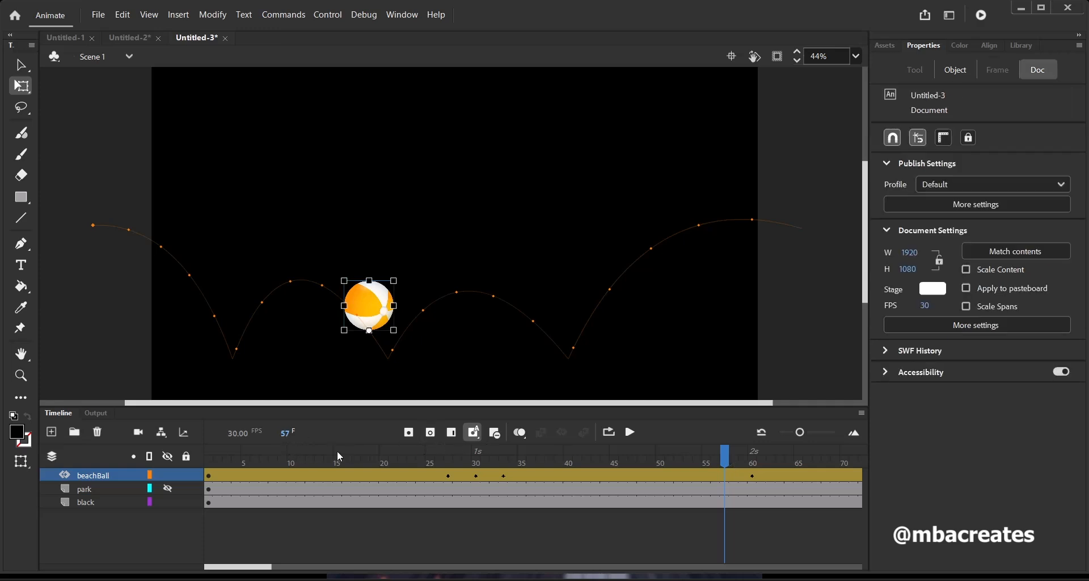
left_click(416, 435)
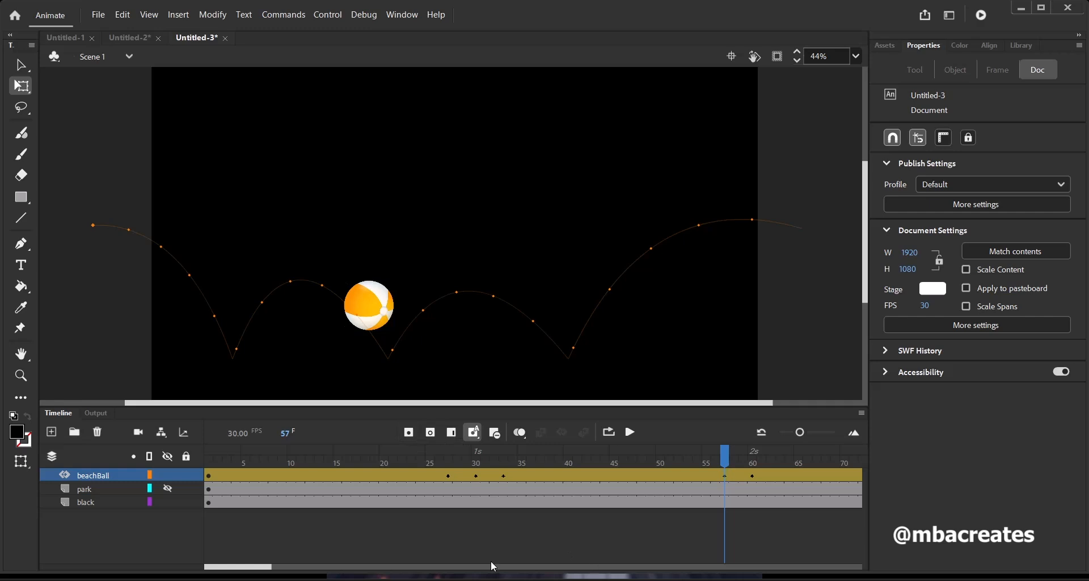
left_click_drag(264, 567, 297, 561)
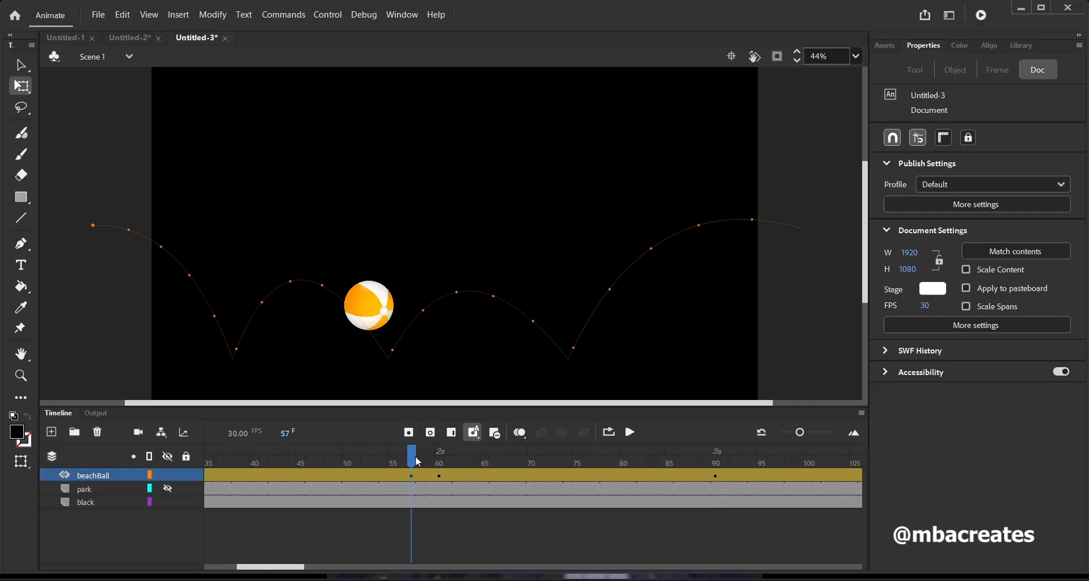
left_click_drag(415, 455, 474, 466)
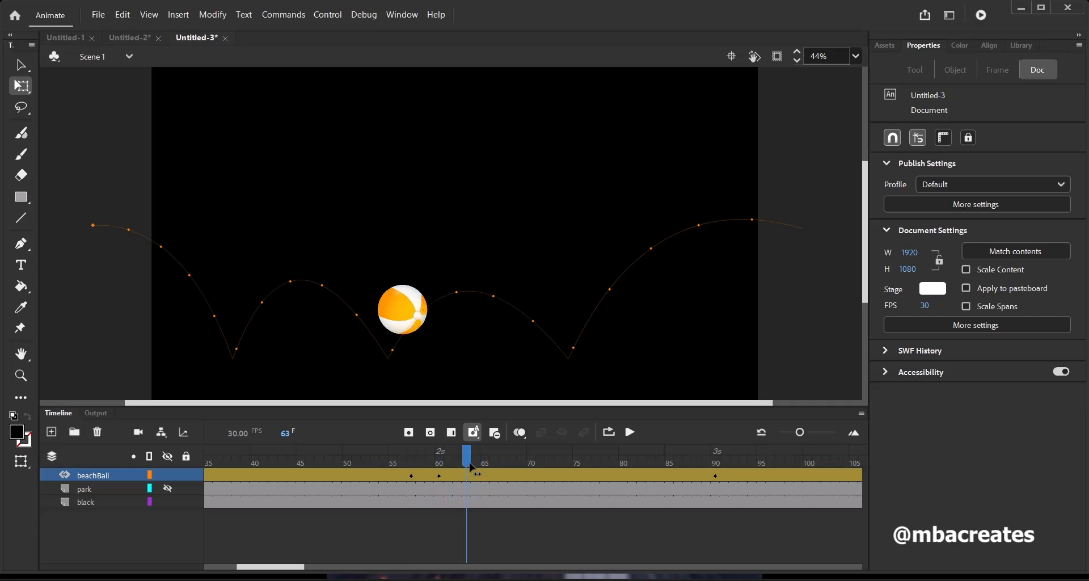
left_click(415, 435)
Step: At frame 60, squash the beach ball against the ground to about 99.7 px high and stretch it wider
left_click_drag(469, 461, 440, 461)
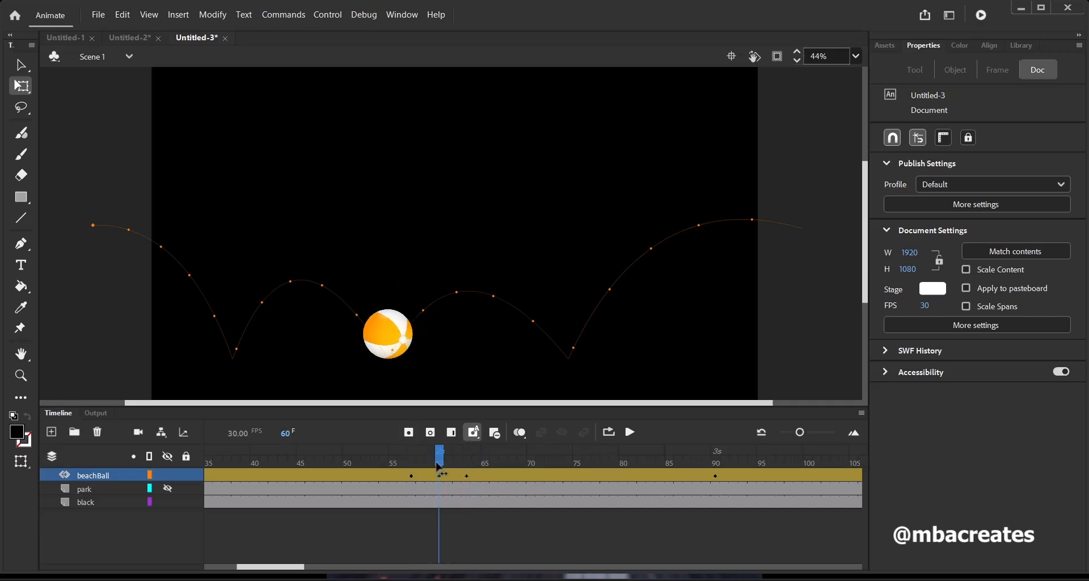
left_click(385, 340)
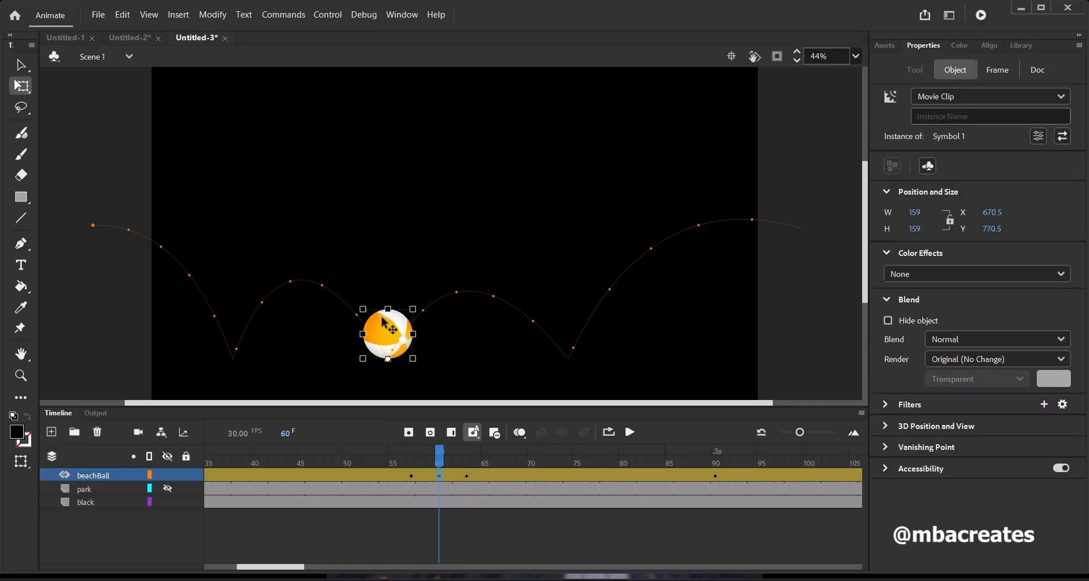
left_click_drag(388, 309, 428, 343)
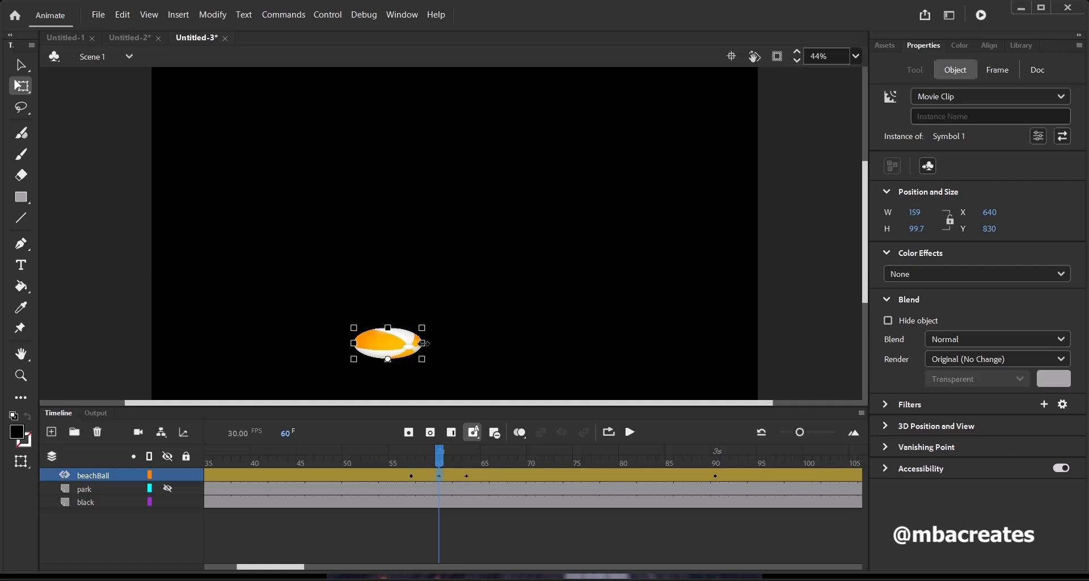
Step: Add beachBall keyframes at frames 87 and 93, on either side of the third bounce
left_click_drag(456, 460, 721, 458)
left_click(374, 553)
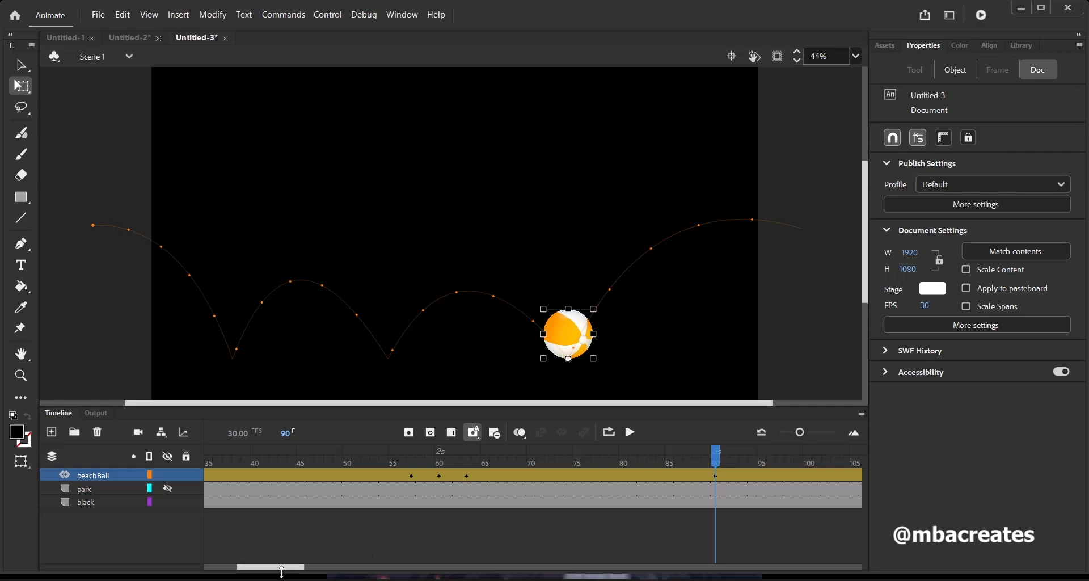
left_click_drag(293, 566, 318, 567)
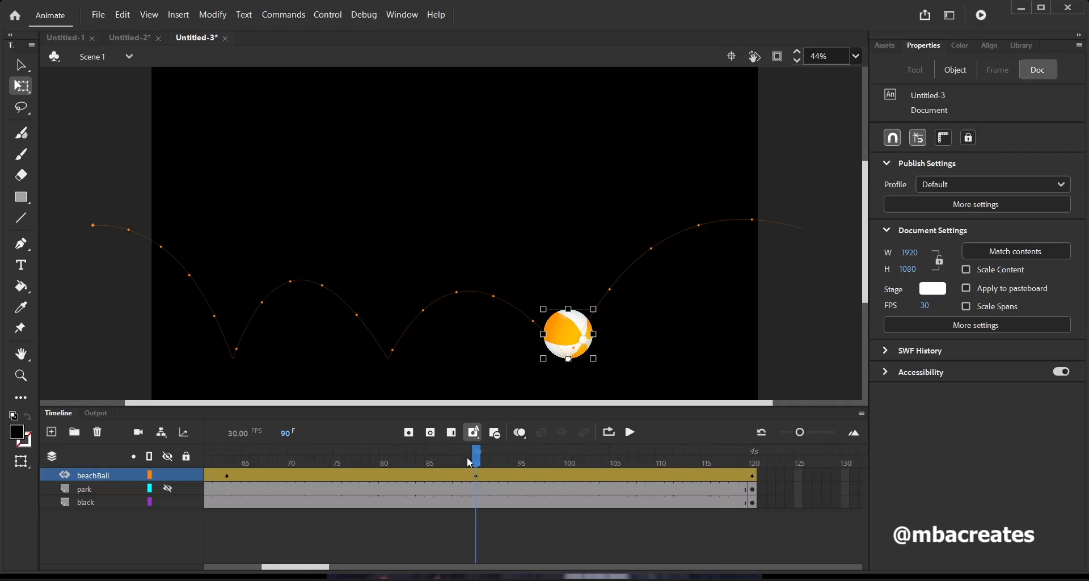
left_click(476, 459)
left_click_drag(476, 458, 451, 460)
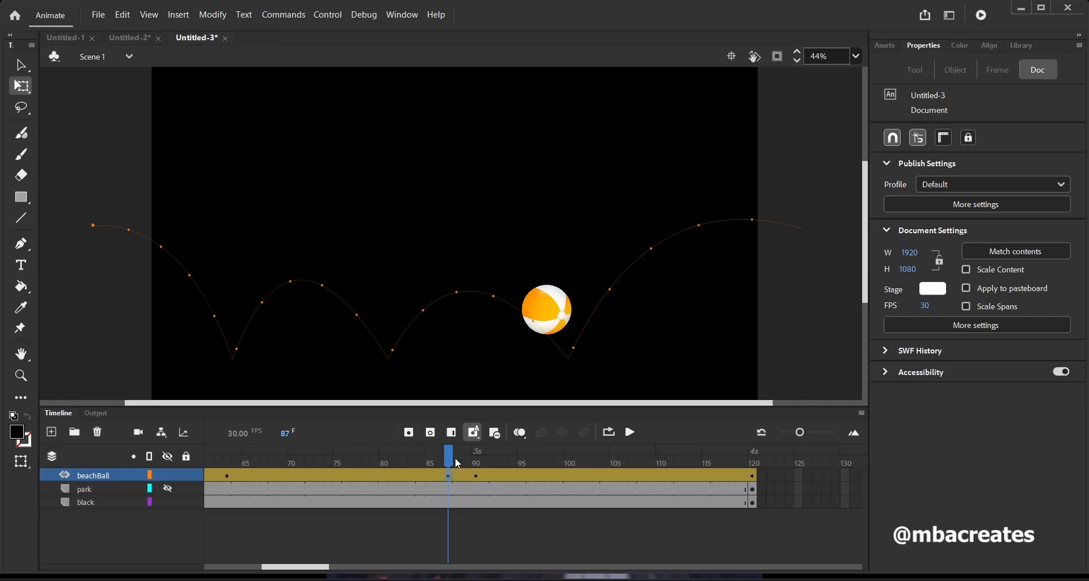
left_click_drag(452, 460, 504, 468)
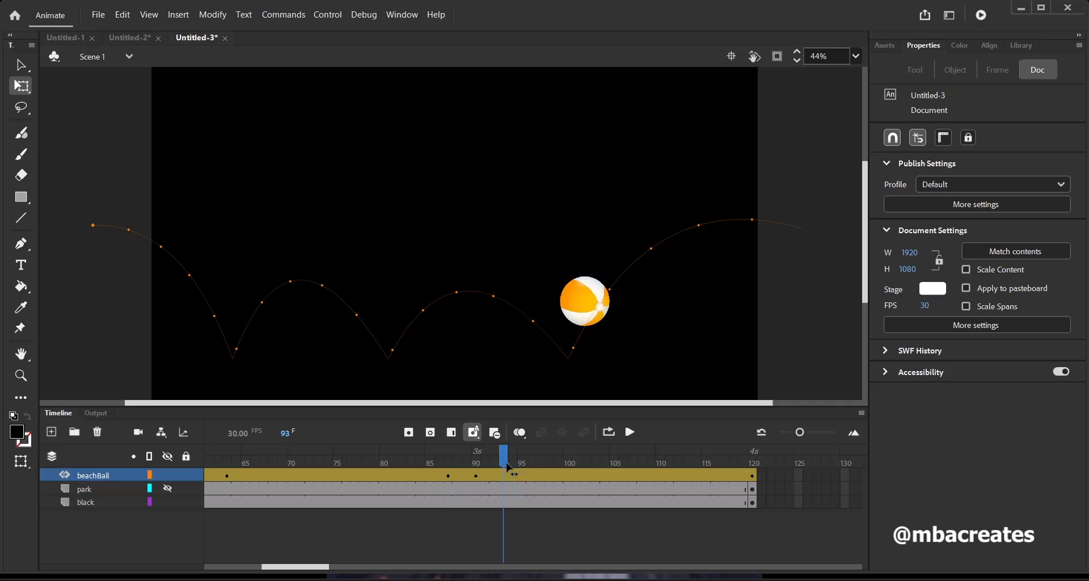
left_click(408, 433)
Step: At frame 90, squash the beach ball against the ground to about 200 by 109.7 px
left_click_drag(508, 457, 480, 457)
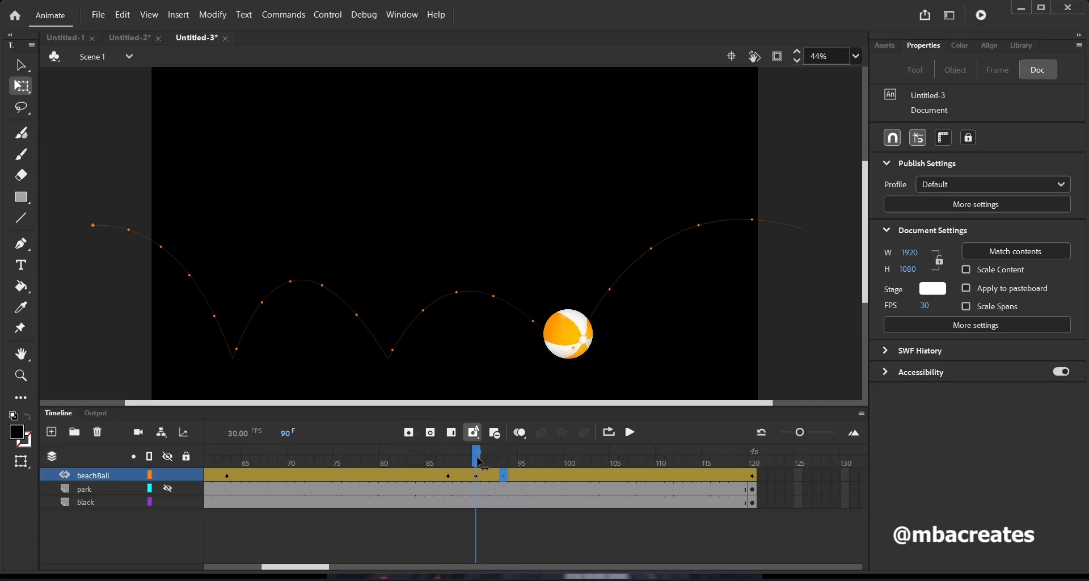
left_click(479, 480)
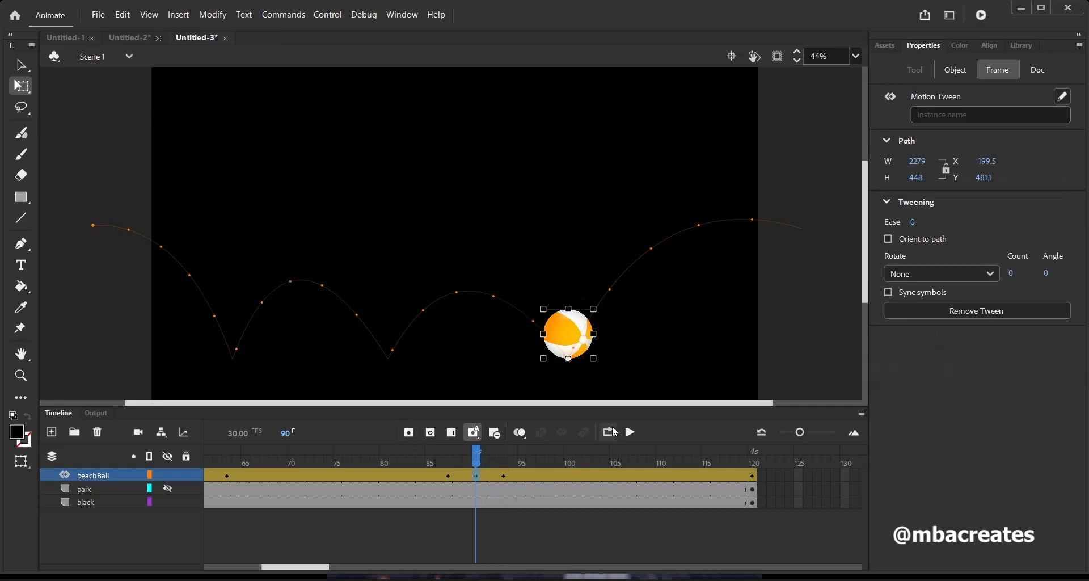
mouse_move(567, 308)
left_mouse_down()
mouse_move(568, 337)
mouse_move(568, 325)
left_mouse_up()
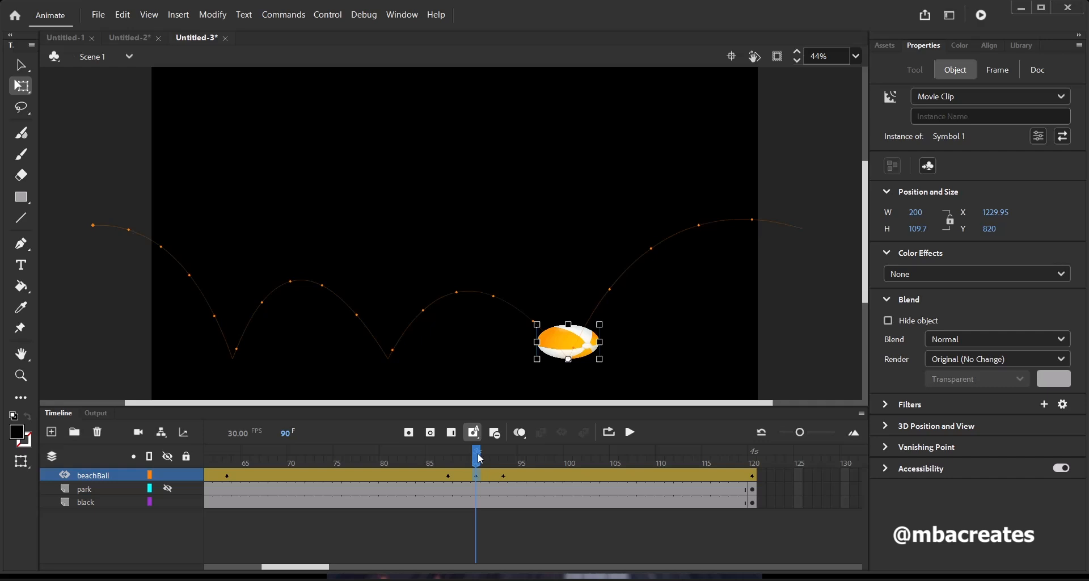
Step: Make the park layer visible again and return the playhead to frame 1
left_click_drag(476, 458, 624, 434)
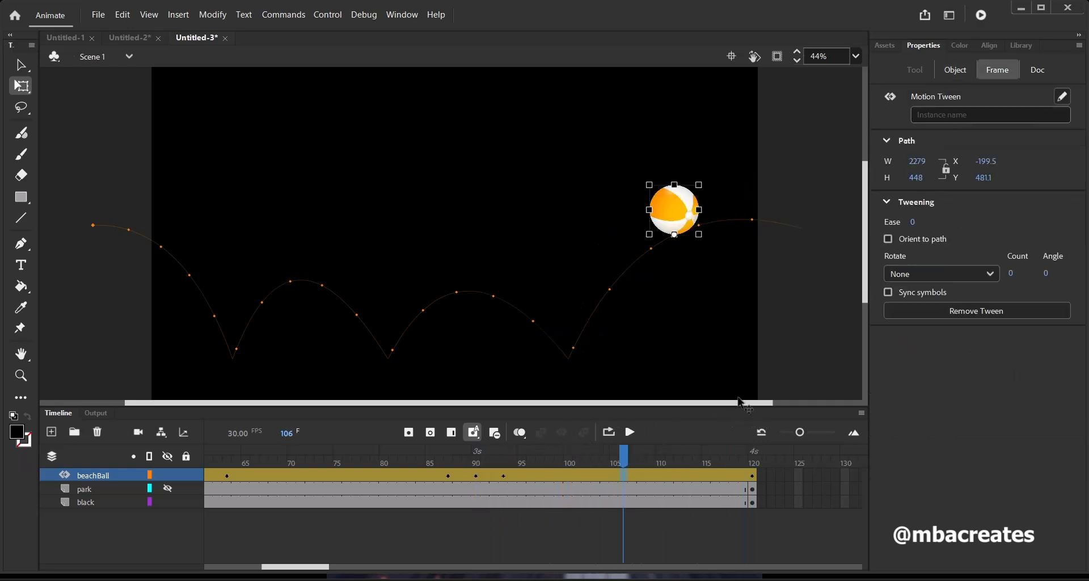
left_click(168, 488)
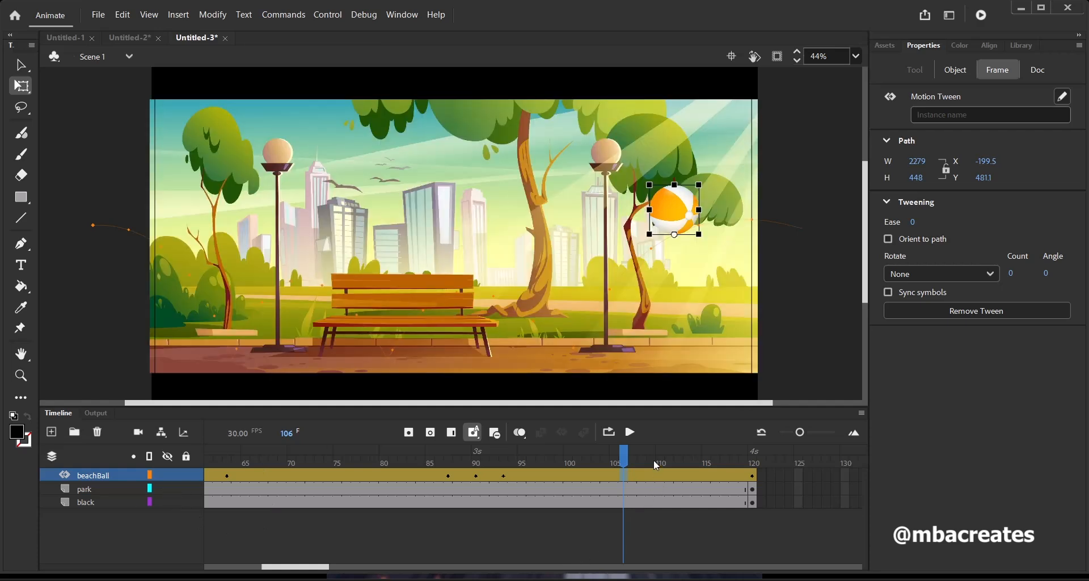
left_click_drag(622, 460, 42, 474)
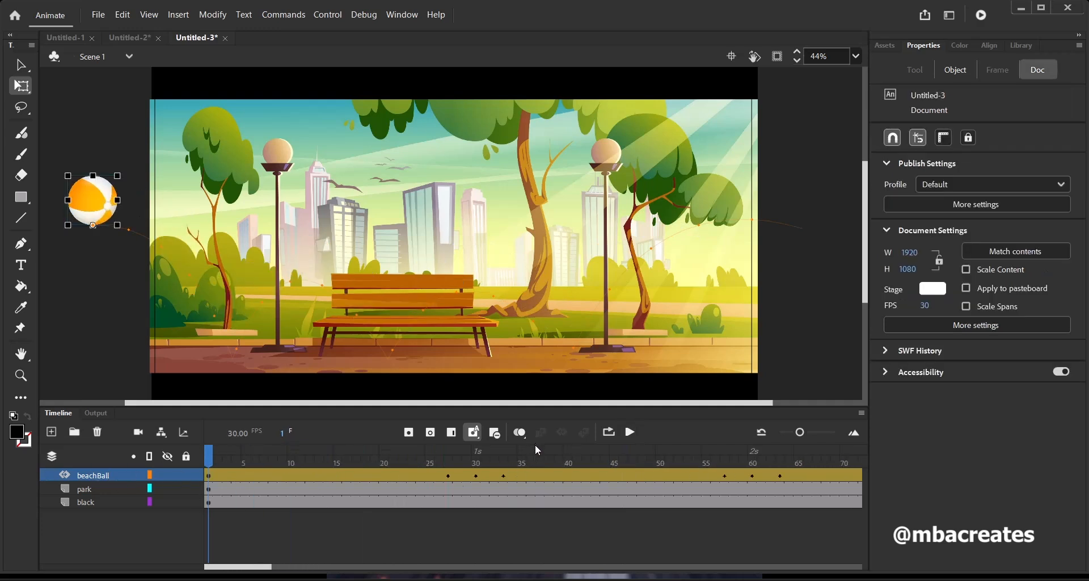
Step: Play the bouncing ball animation, test the movie in a maximized preview window, and close the preview
left_click(631, 432)
left_click(328, 14)
left_click(499, 146)
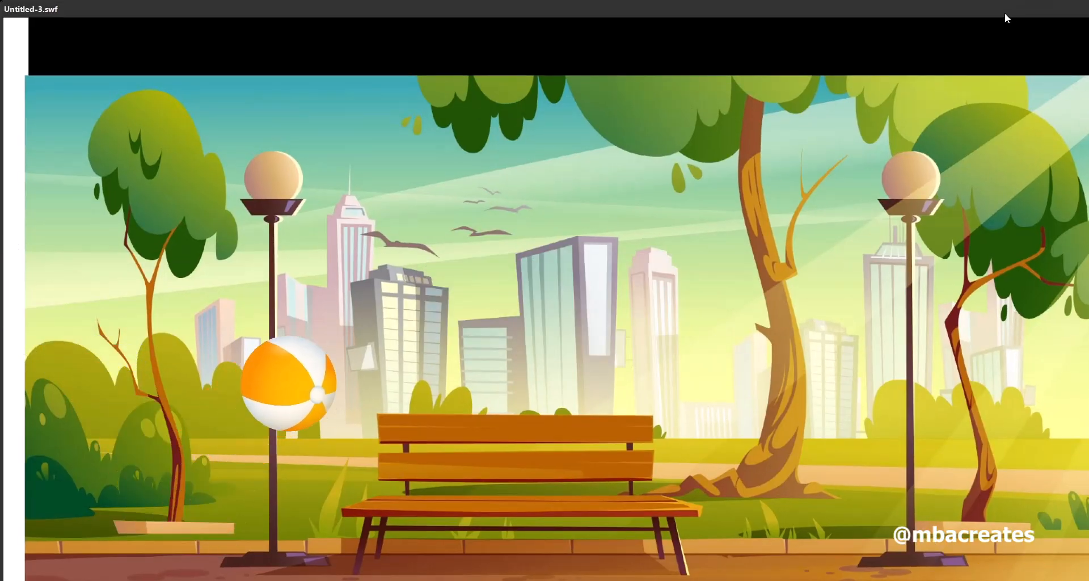
left_click_drag(1004, 13, 800, 10)
left_click(982, 7)
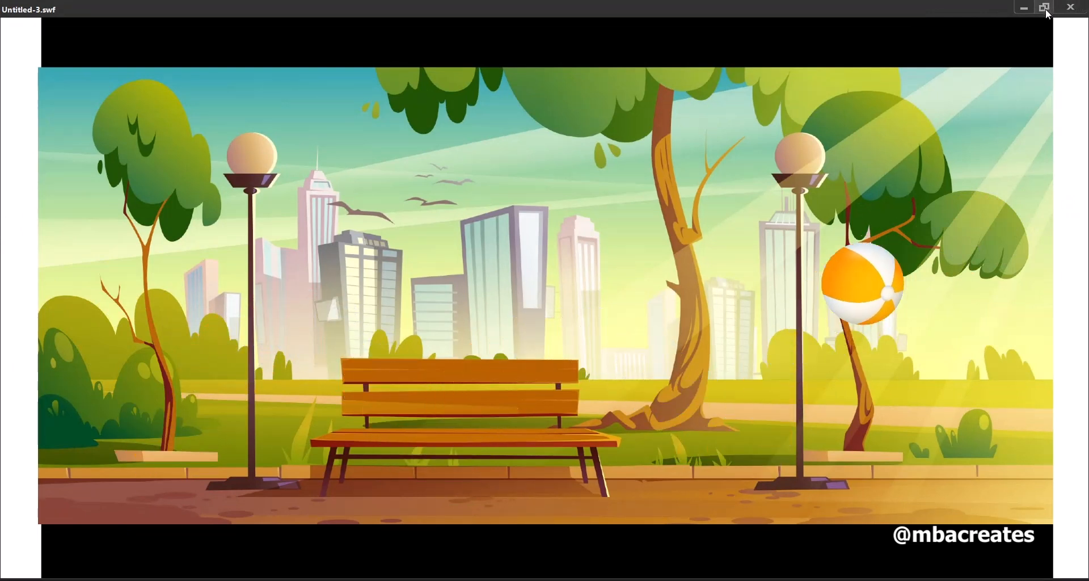
left_click(1071, 7)
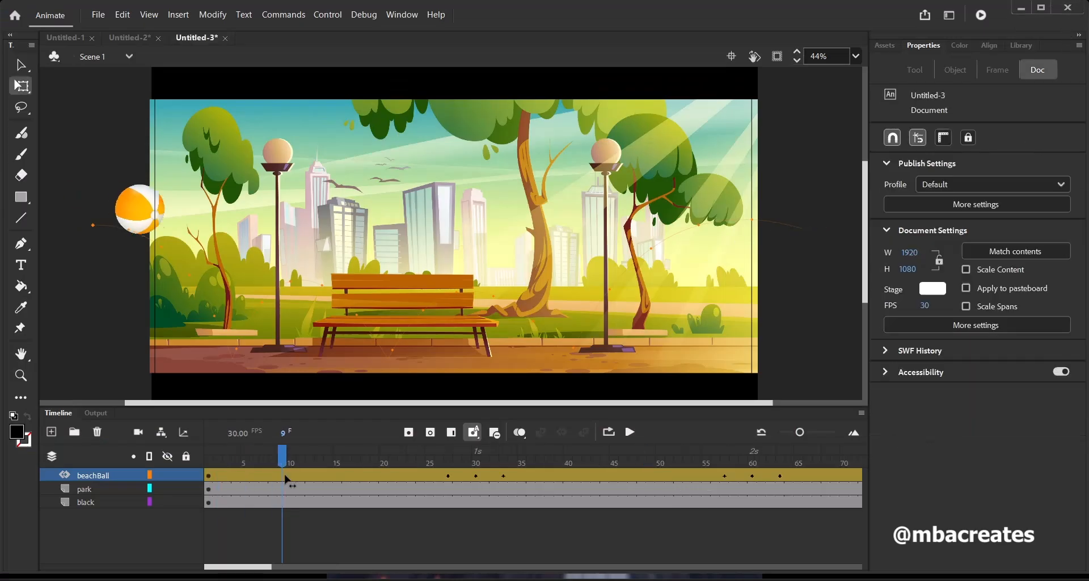
Step: Set up an animated GIF export of the beach ball animation, with GIF as the format and looping set to Forever
left_click_drag(286, 480, 477, 481)
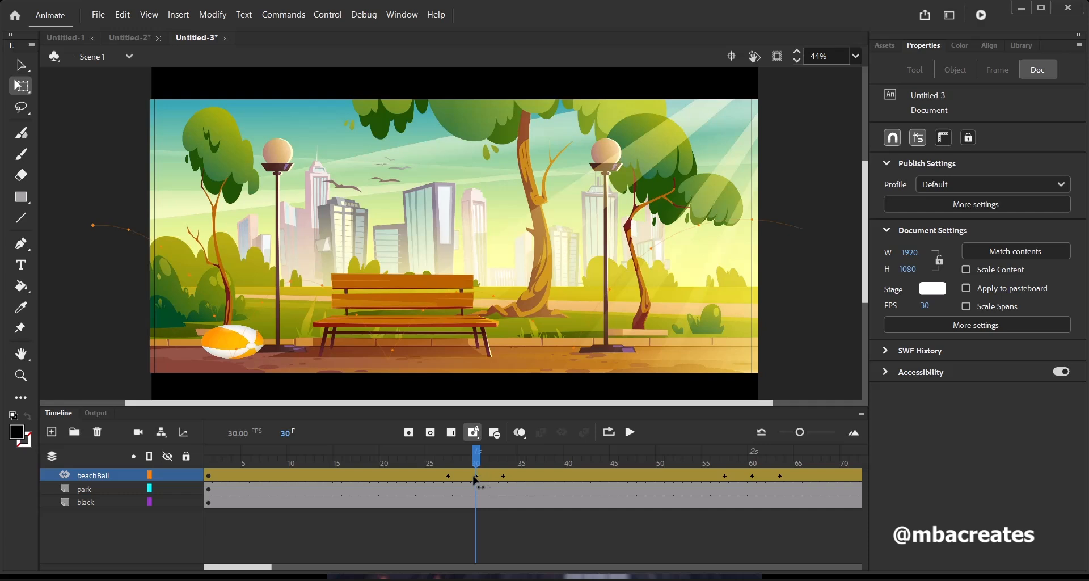
left_click(477, 481)
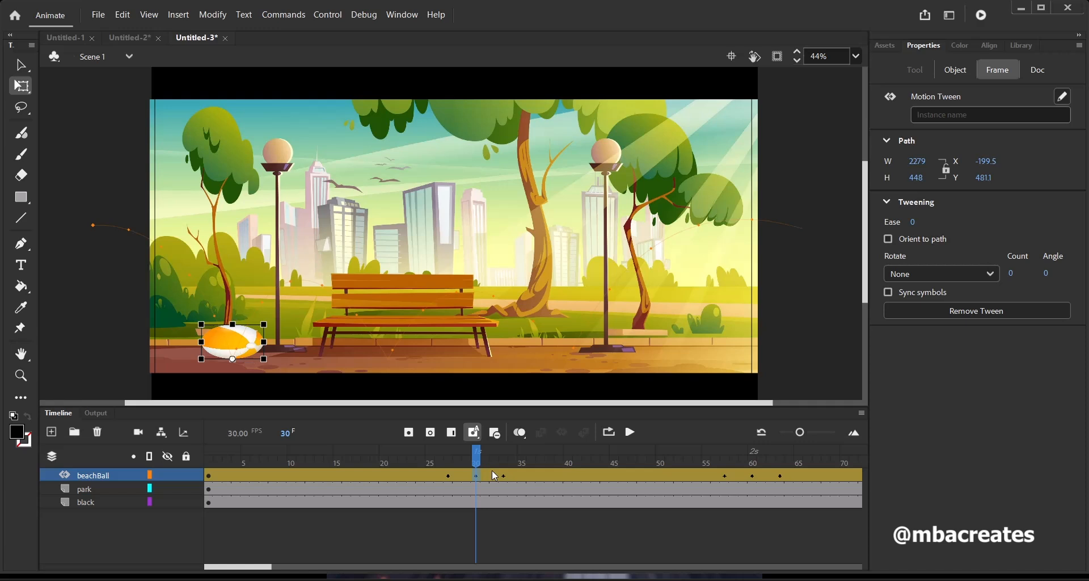
left_click(101, 18)
mouse_move(143, 235)
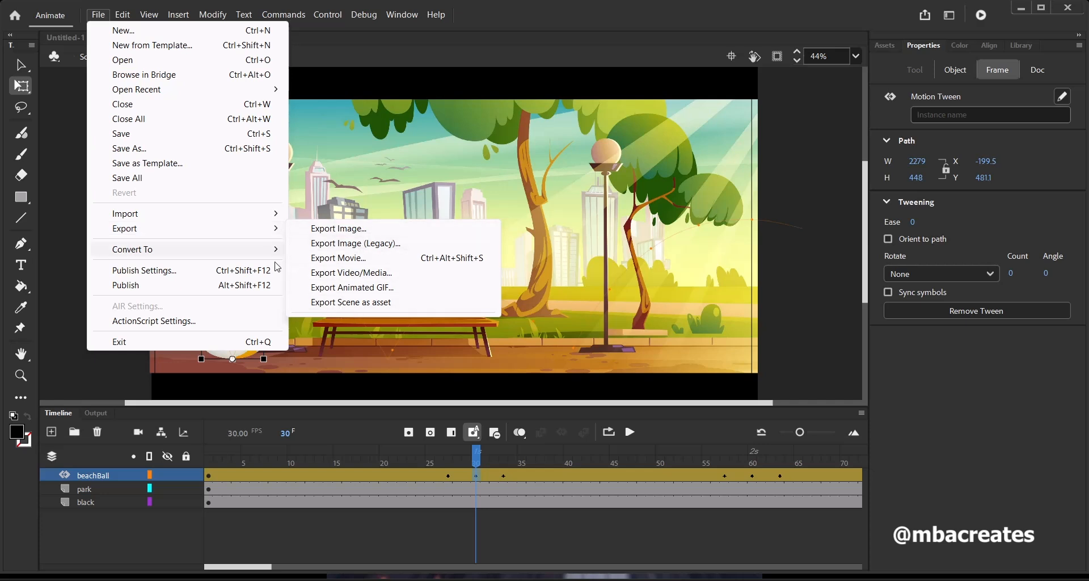
left_click(356, 292)
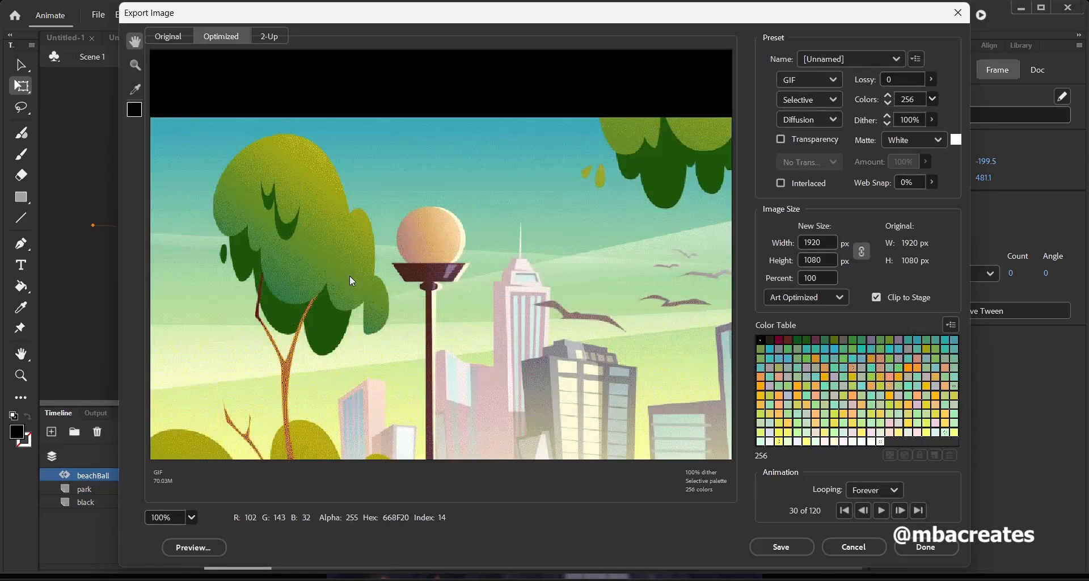
left_click(833, 88)
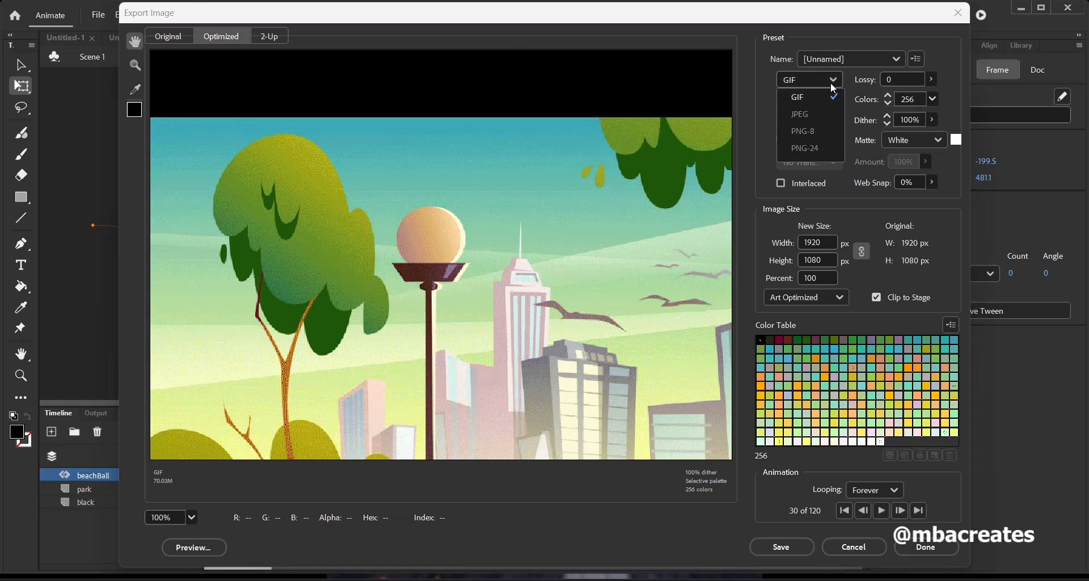
left_click(799, 97)
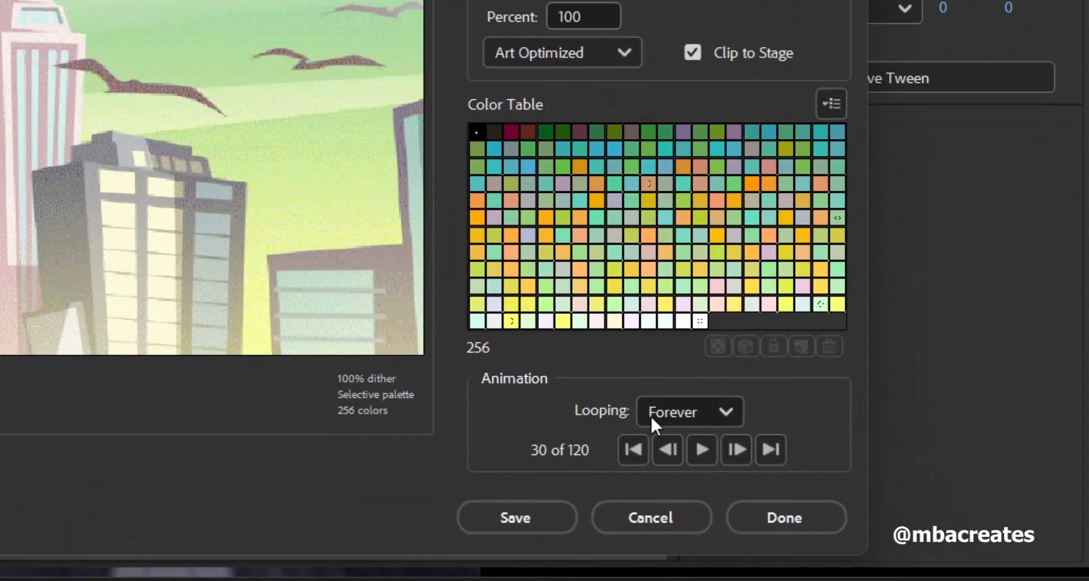
left_click(728, 419)
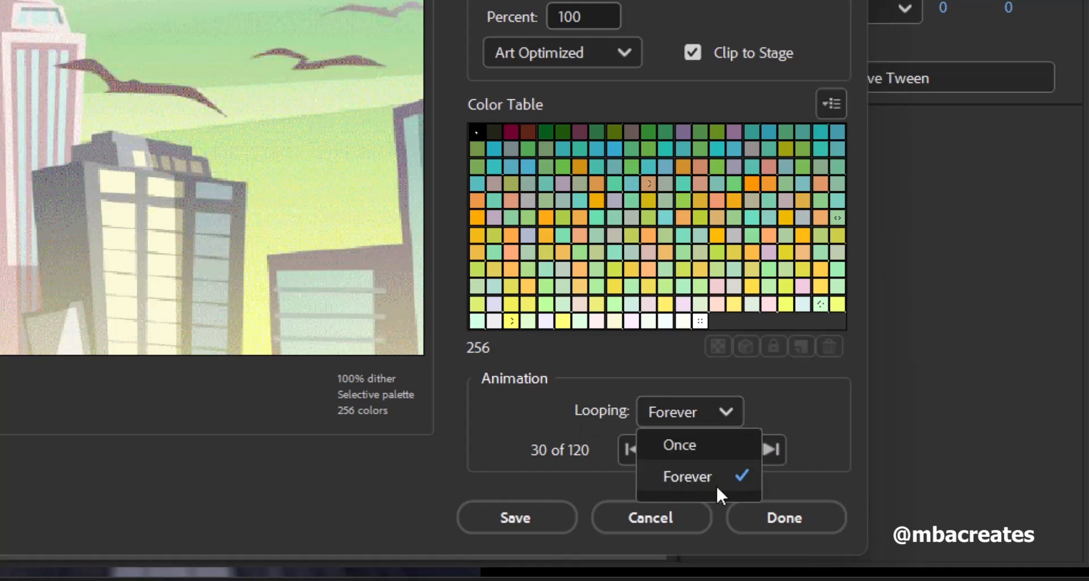
left_click(678, 483)
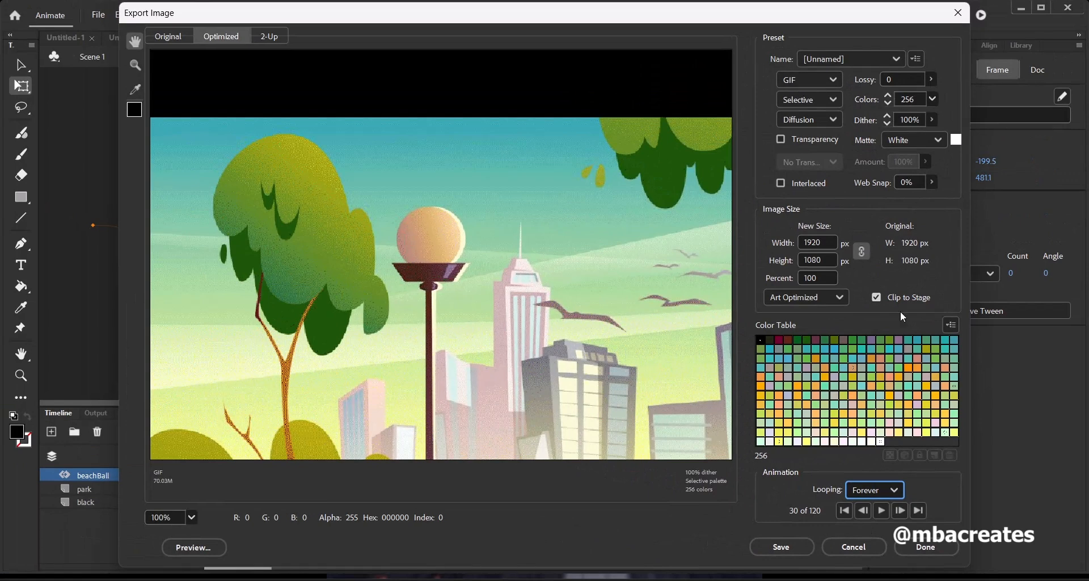
Step: Save the animated GIF as BouncingBall_ZZ999_9999 in the Tutorial files folder
left_click(781, 550)
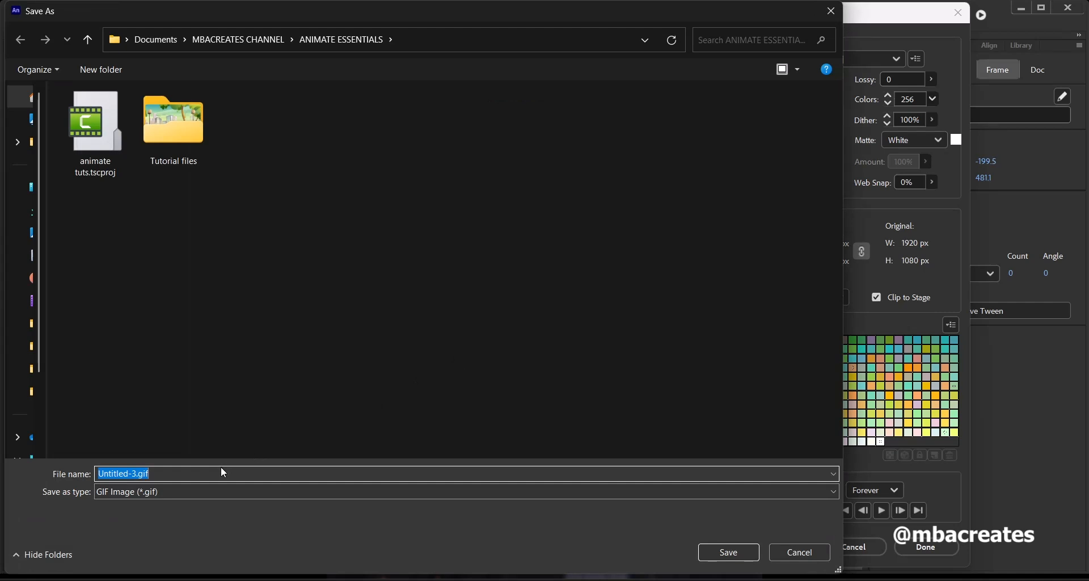
type("Bounc")
type("ing")
type("Bal")
type("l_")
type("GH")
key("BackSpace")
key("BackSpace")
type("ZZ999")
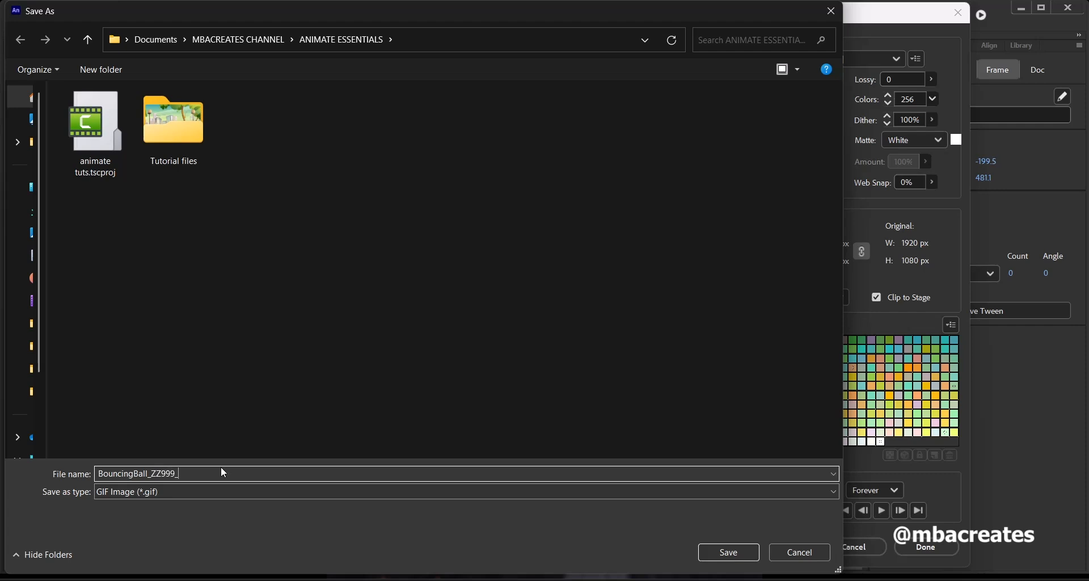
type("_9999")
left_click(747, 552)
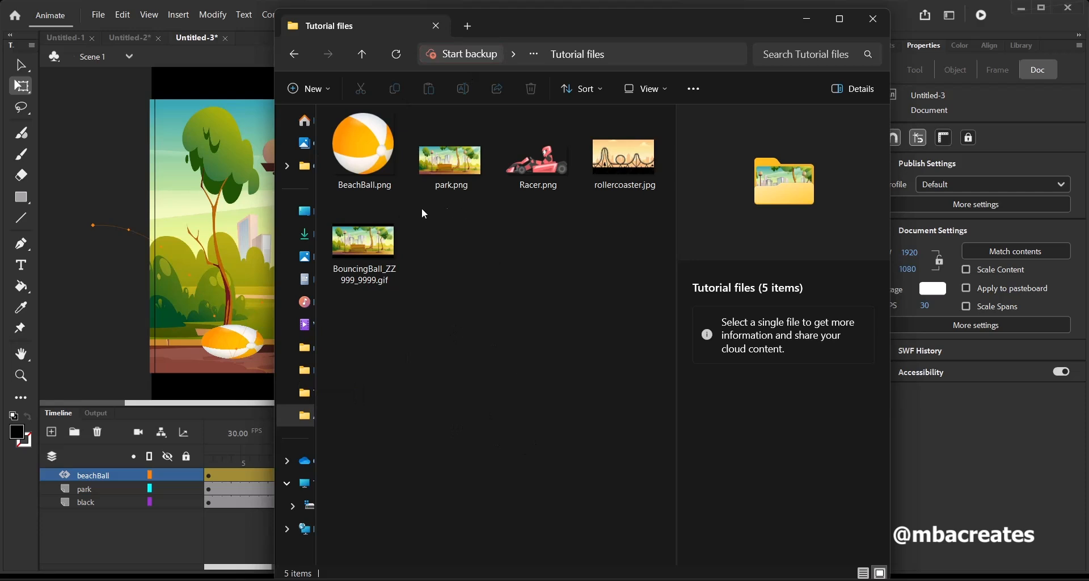
Step: Open BouncingBall_ZZ999_9999.gif from the Tutorial files folder, watch its playback and close the viewer
left_click(366, 282)
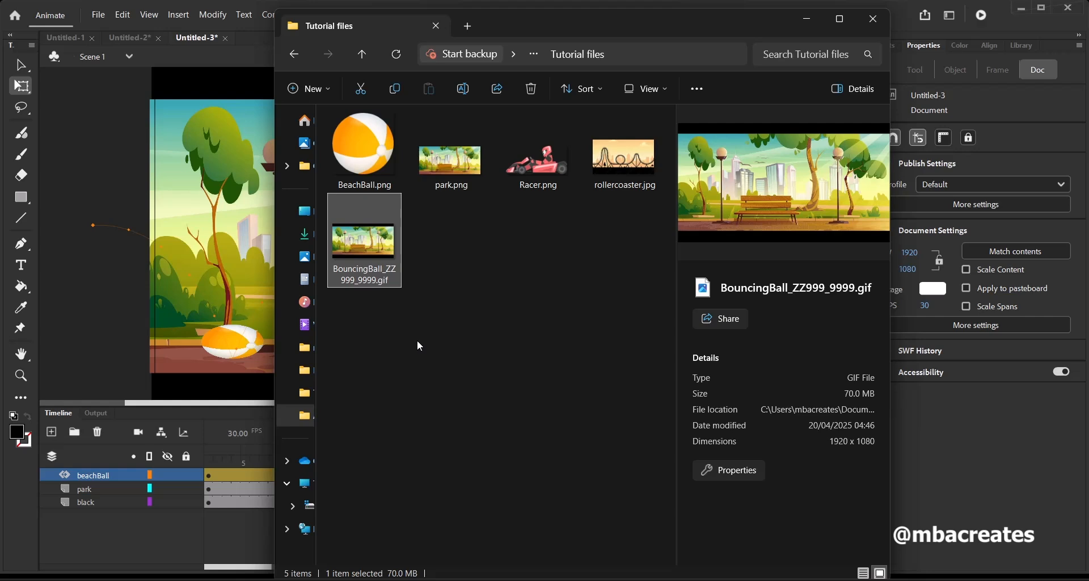
key("Return")
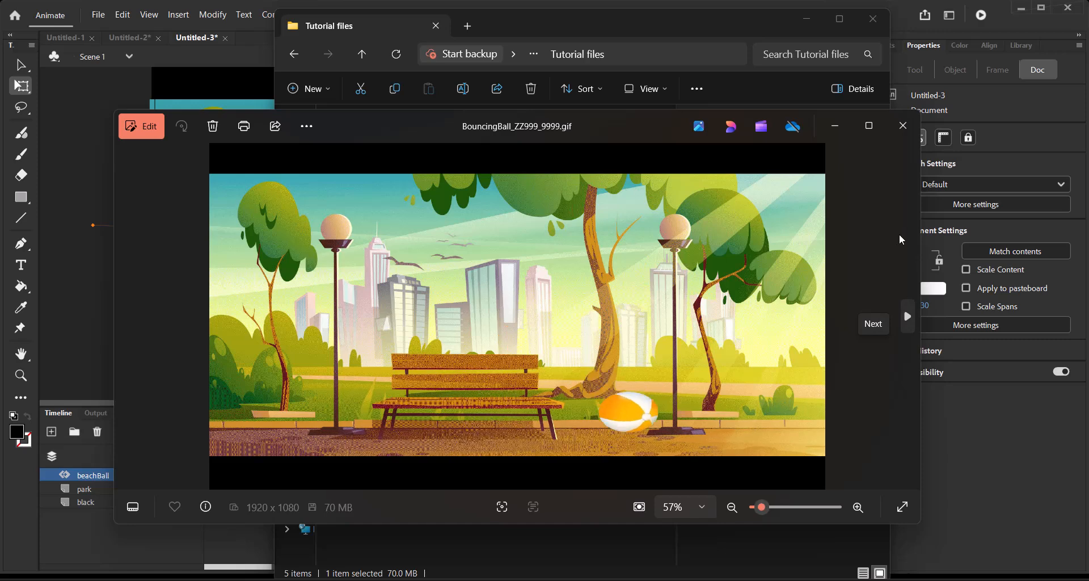
left_click(894, 140)
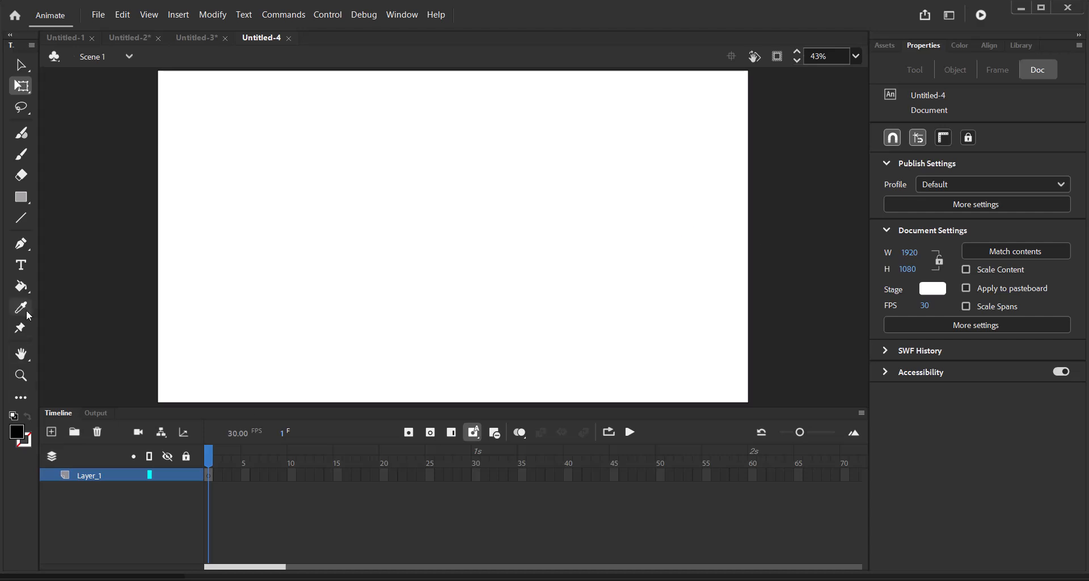
Step: Set up the Text tool for static text in the Times New Roman font with a green fill
left_click(21, 265)
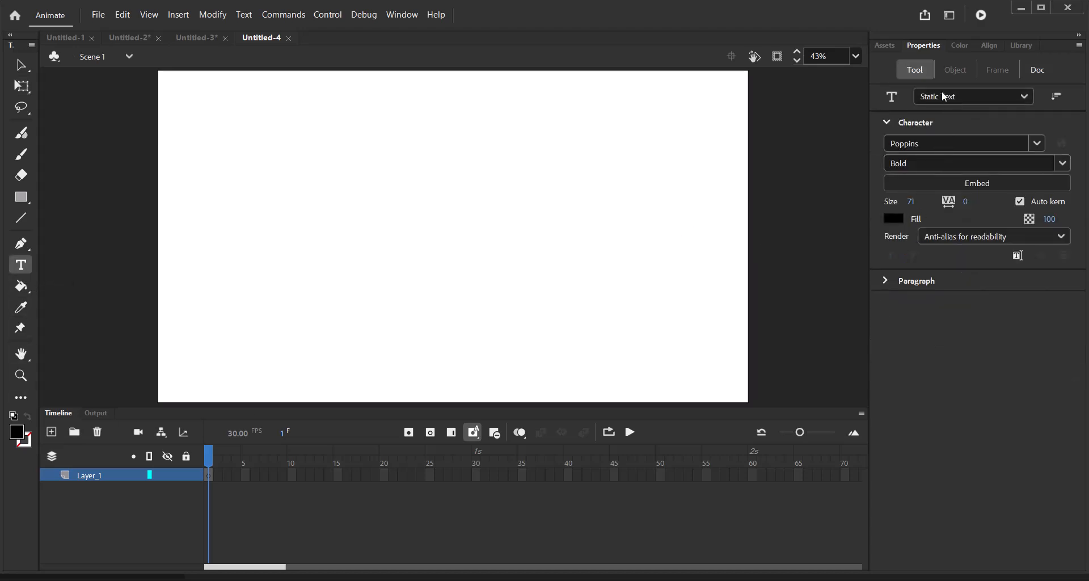
left_click(1037, 144)
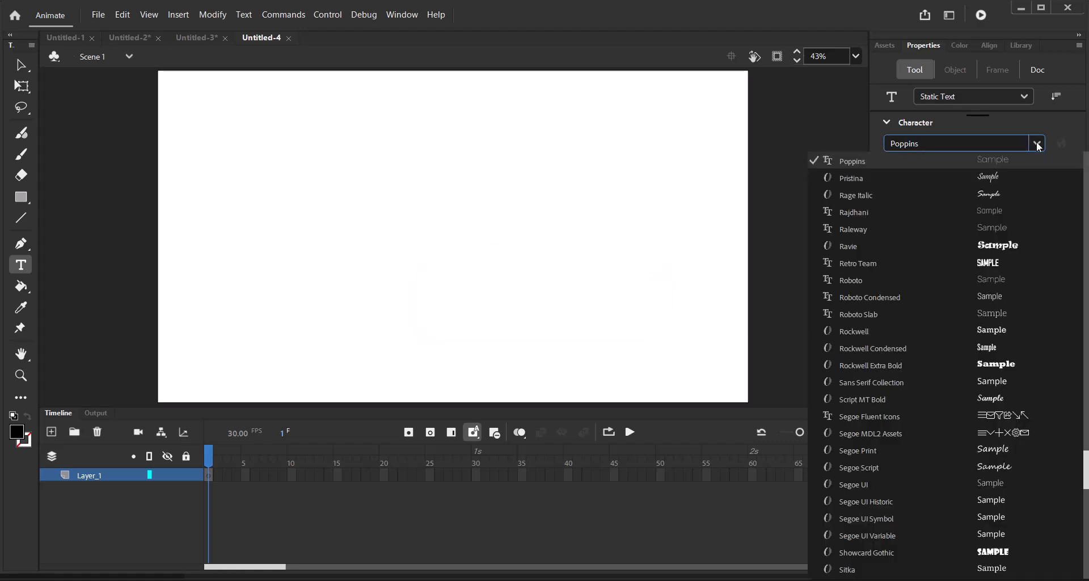
type("times")
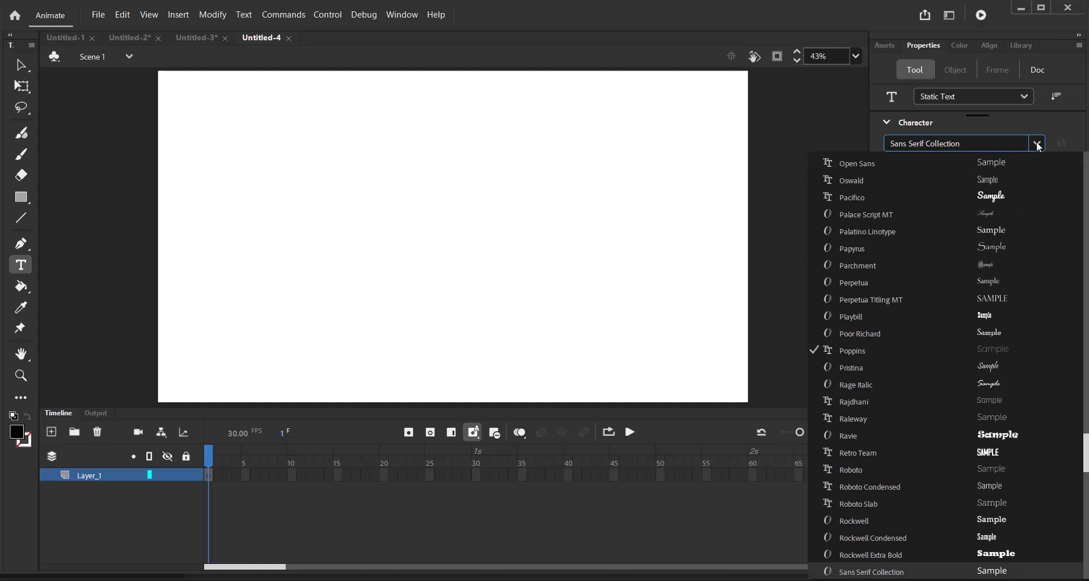
scroll(864, 309, "down", 1)
scroll(861, 299, "up", 5)
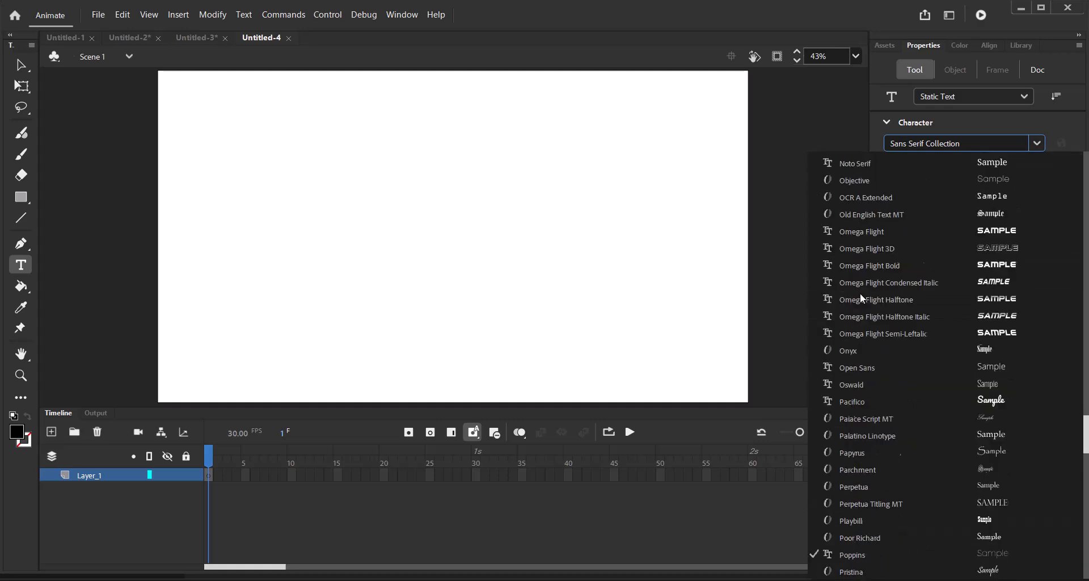
scroll(860, 292, "up", 7)
left_click(1002, 143)
type("Times New Roman")
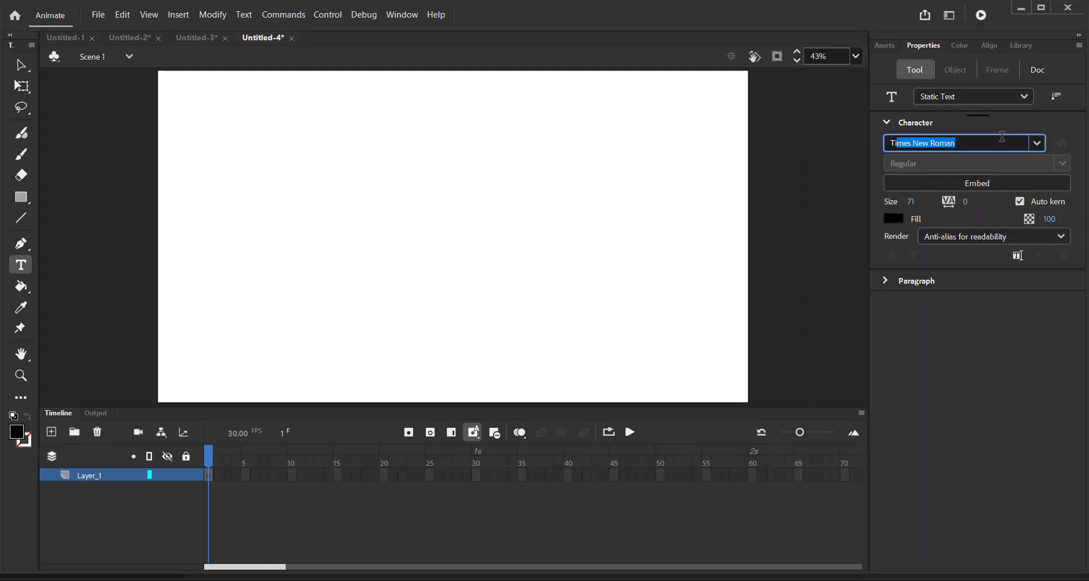
left_click(893, 218)
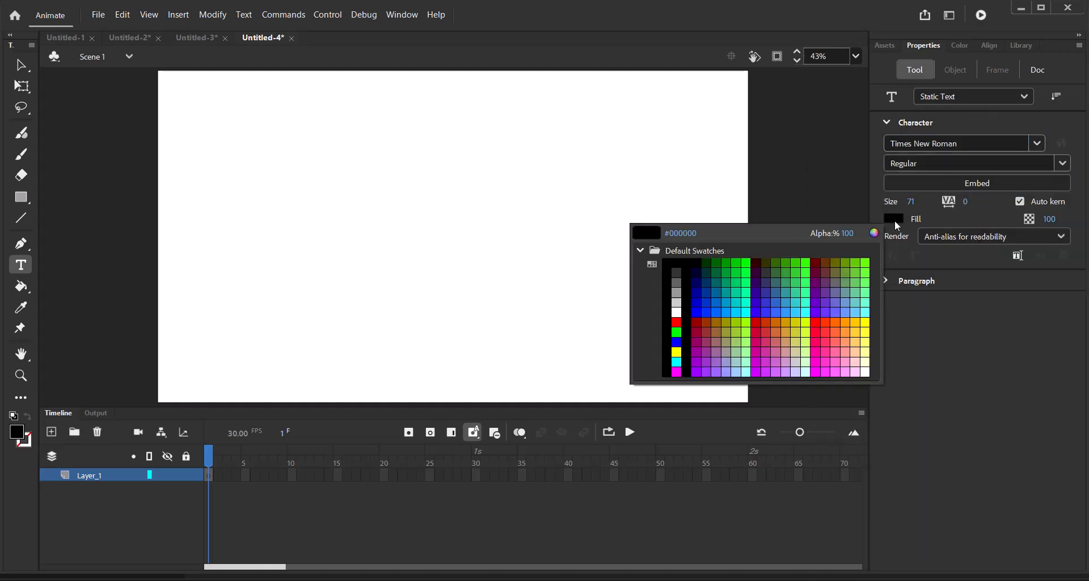
left_click(734, 266)
Step: Add the text ANIMATE to the stage and format it as Bold at size 96
left_click(251, 179)
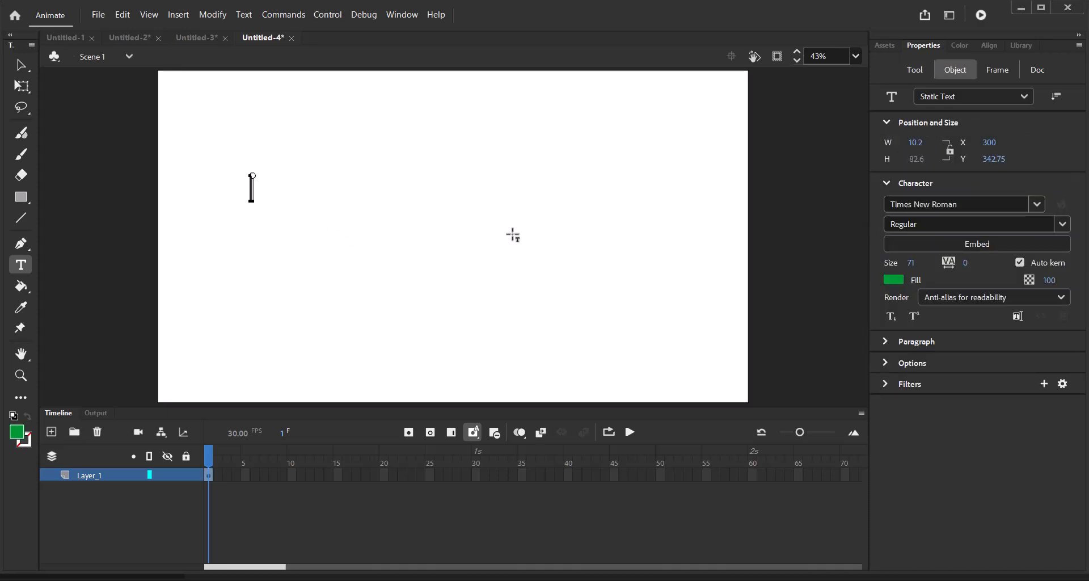
type("ANIK")
key("BackSpace")
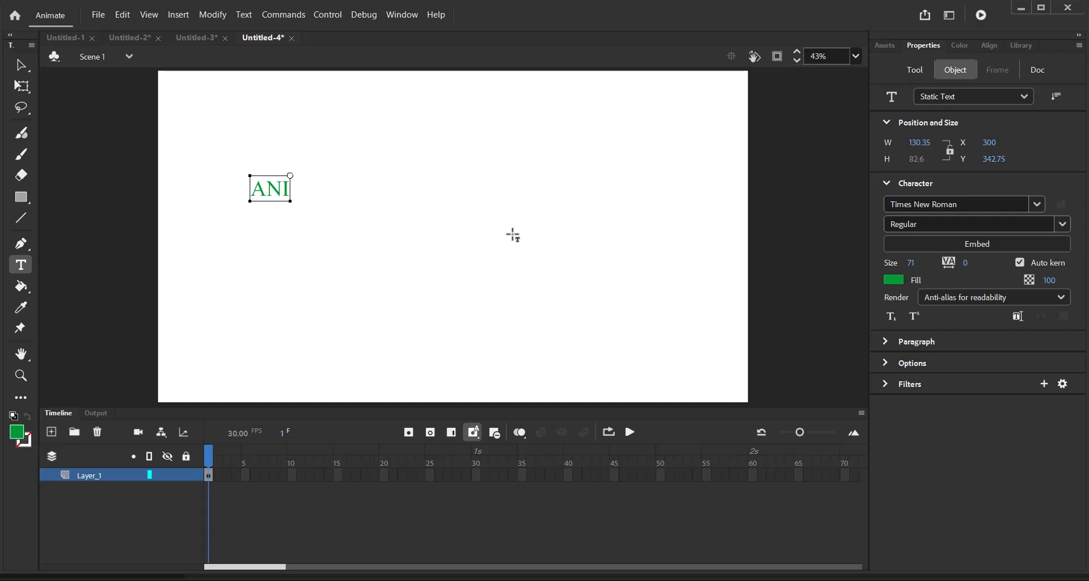
type("MATE")
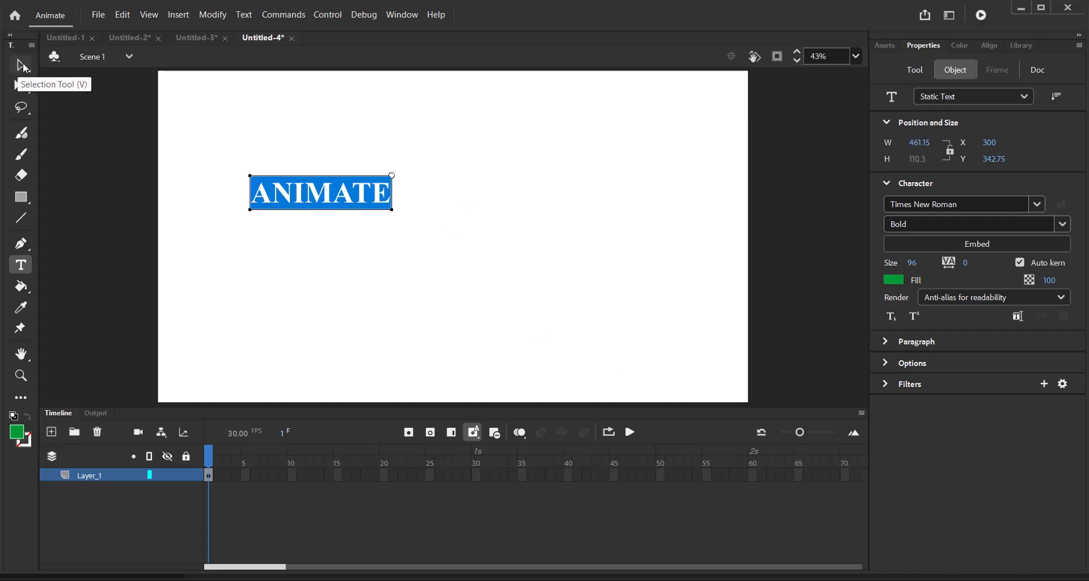
Step: Enlarge the ANIMATE text to about 1399 px wide and move it to the lower edge of the stage
left_click(22, 87)
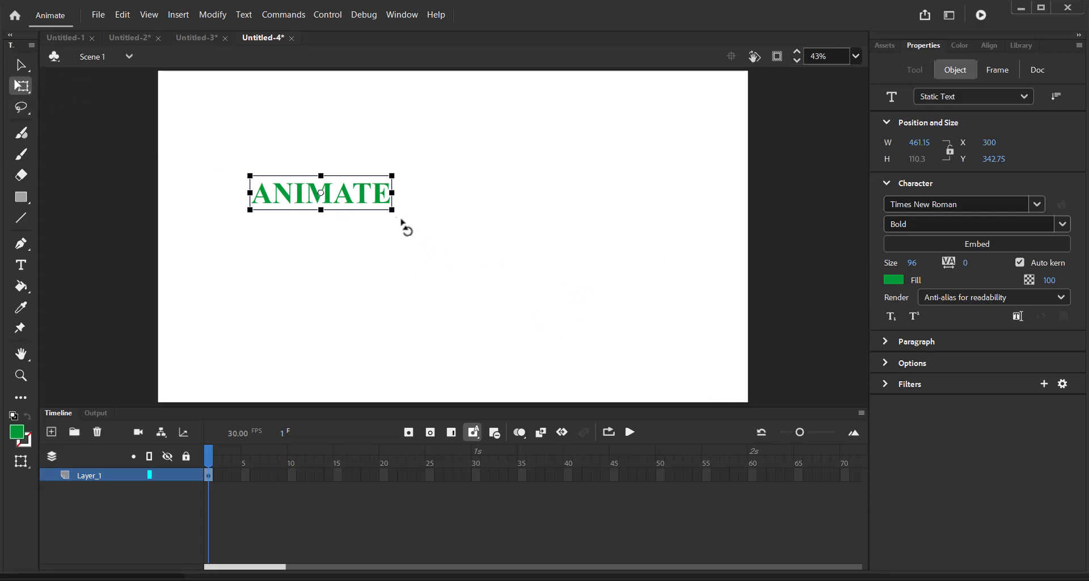
left_click_drag(392, 211, 536, 267)
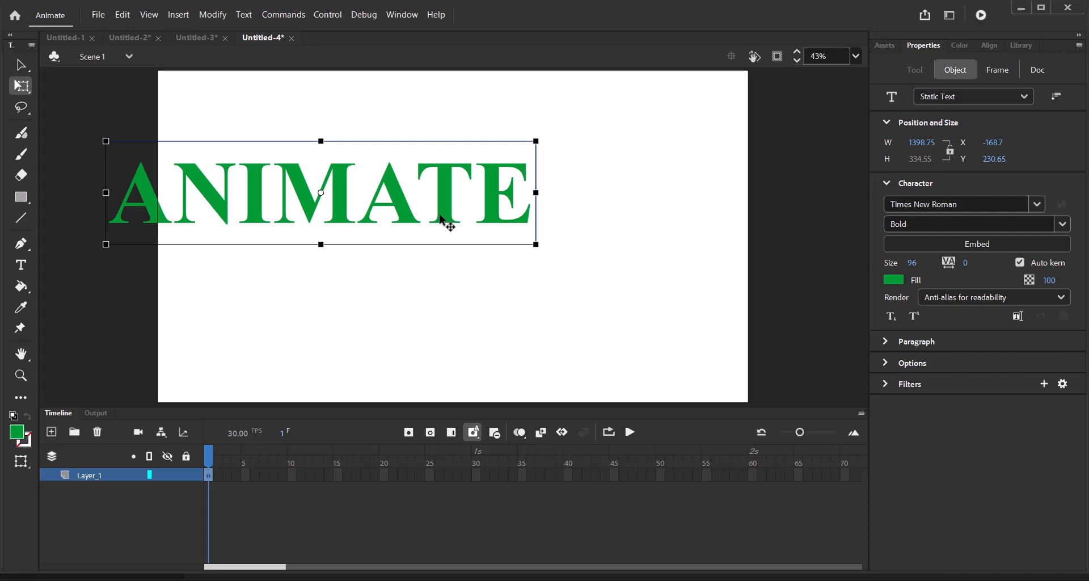
left_click_drag(448, 224, 573, 222)
left_click_drag(572, 222, 559, 365)
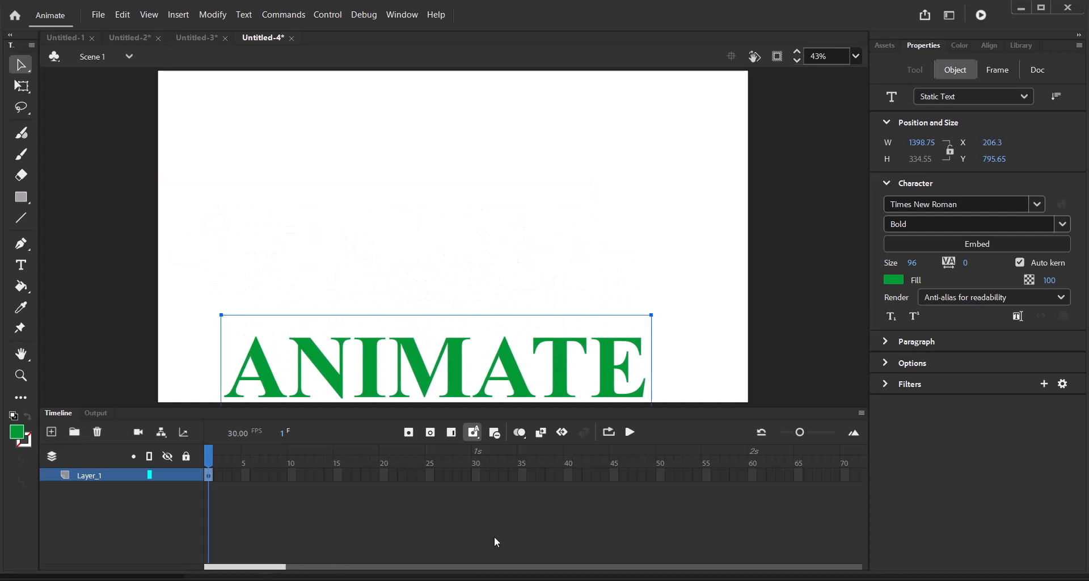
Step: Insert a keyframe at frame 60 of Layer_1 and move the ANIMATE text there to the upper edge of the stage
left_click(753, 475)
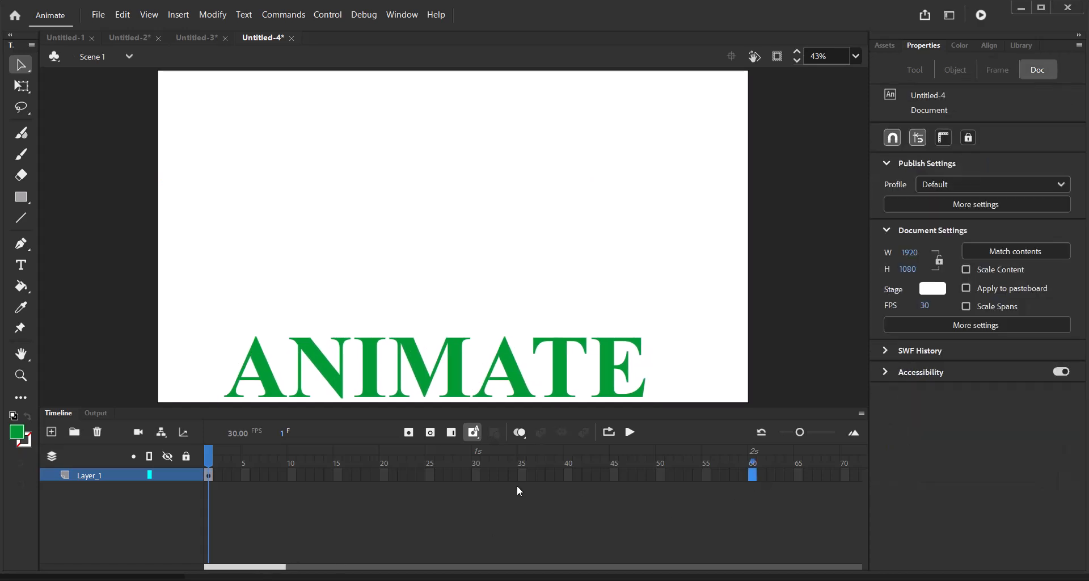
left_click(409, 433)
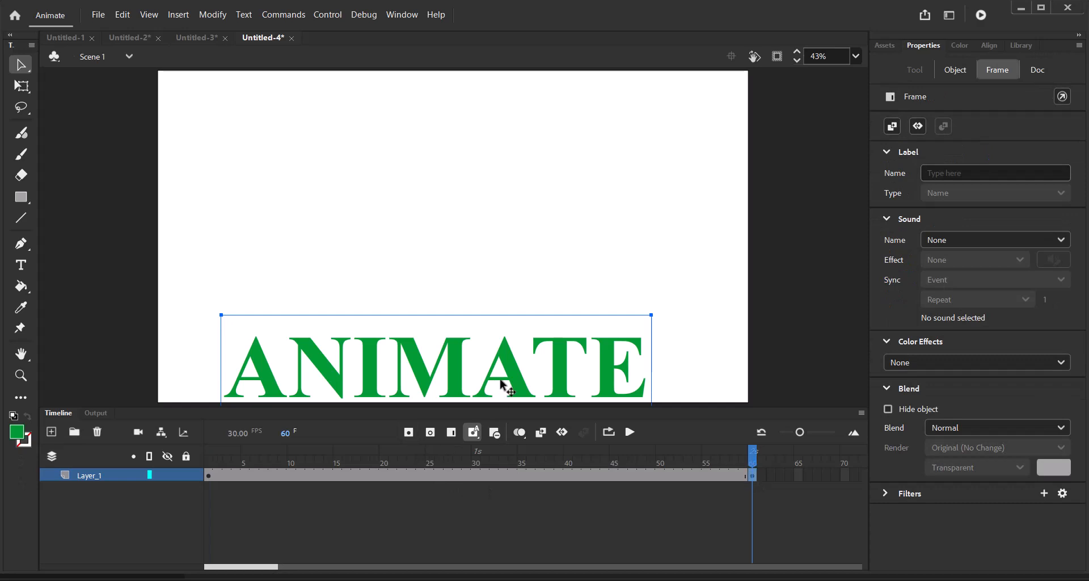
left_click_drag(504, 388, 509, 132)
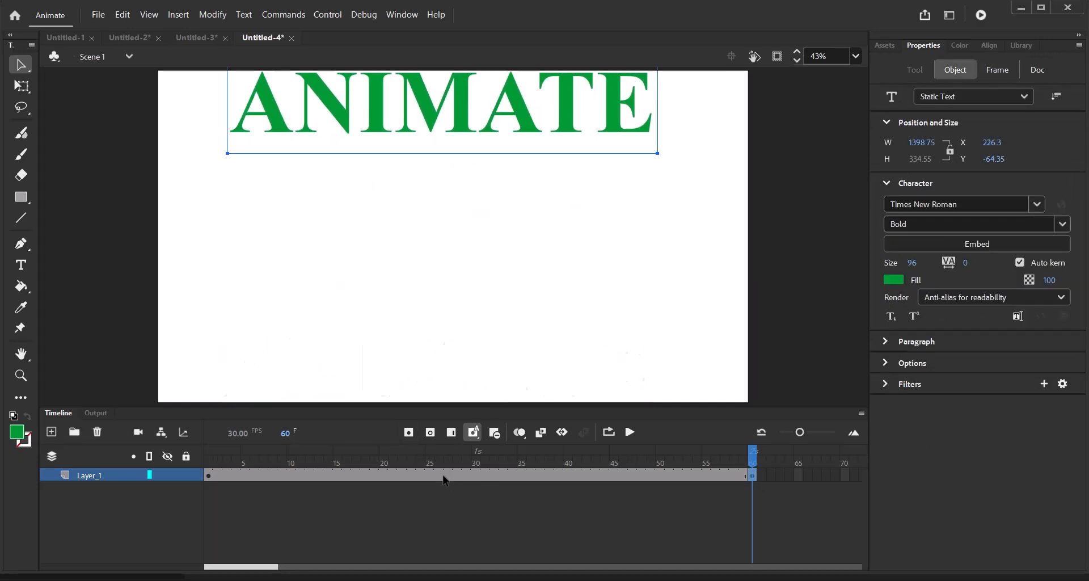
Step: Create a classic tween between the keyframes at frames 1 and 60 of Layer_1 and play the animation
right_click(445, 480)
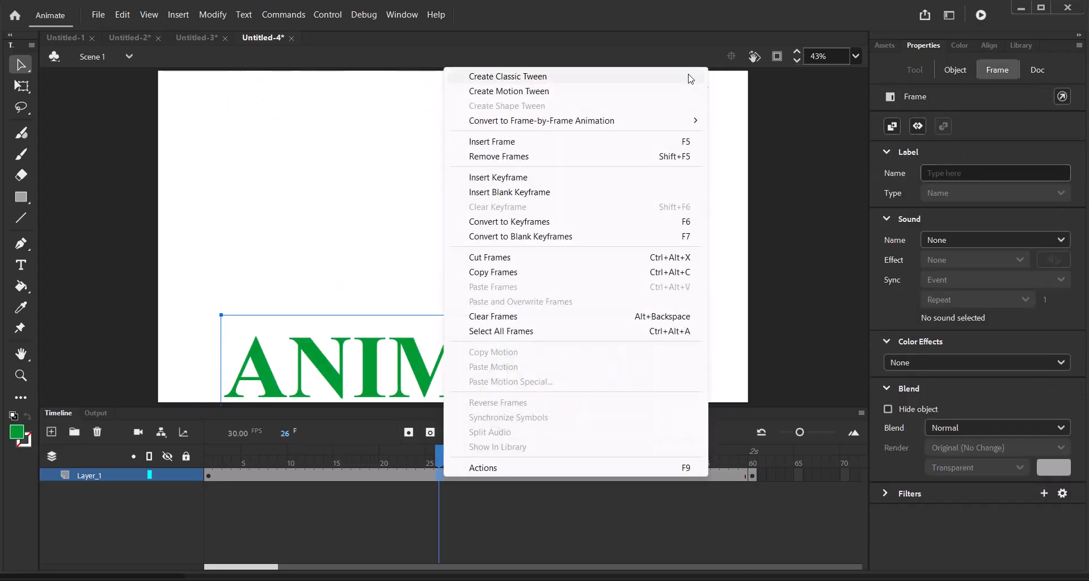
left_click(554, 76)
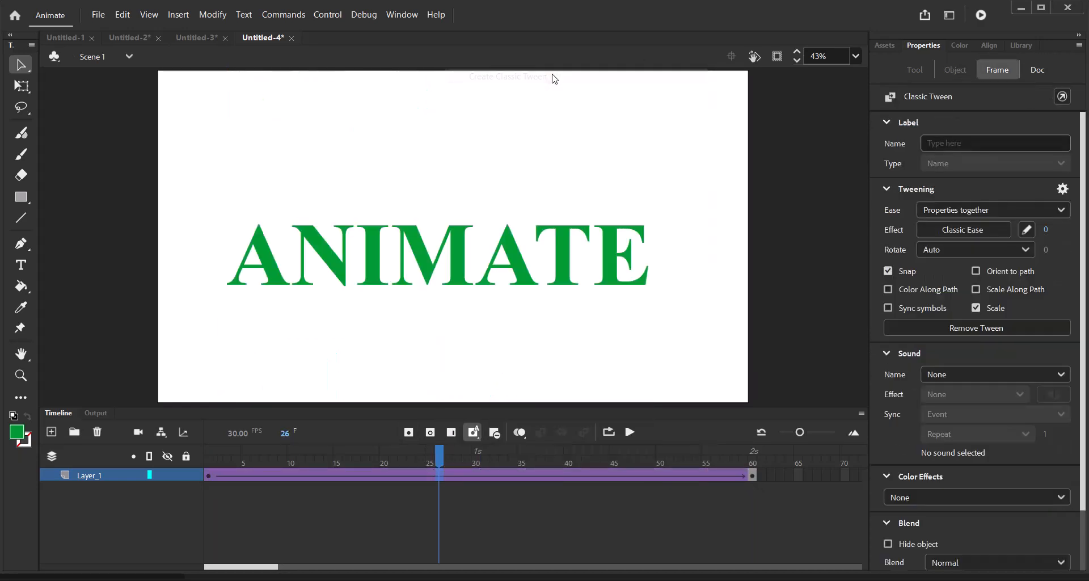
left_click(634, 429)
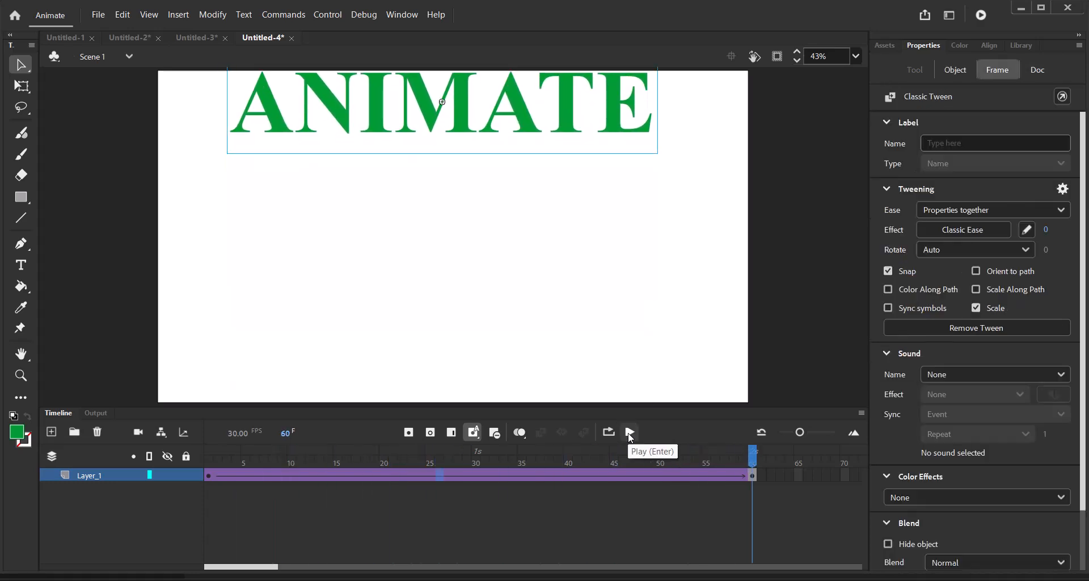
left_click(629, 432)
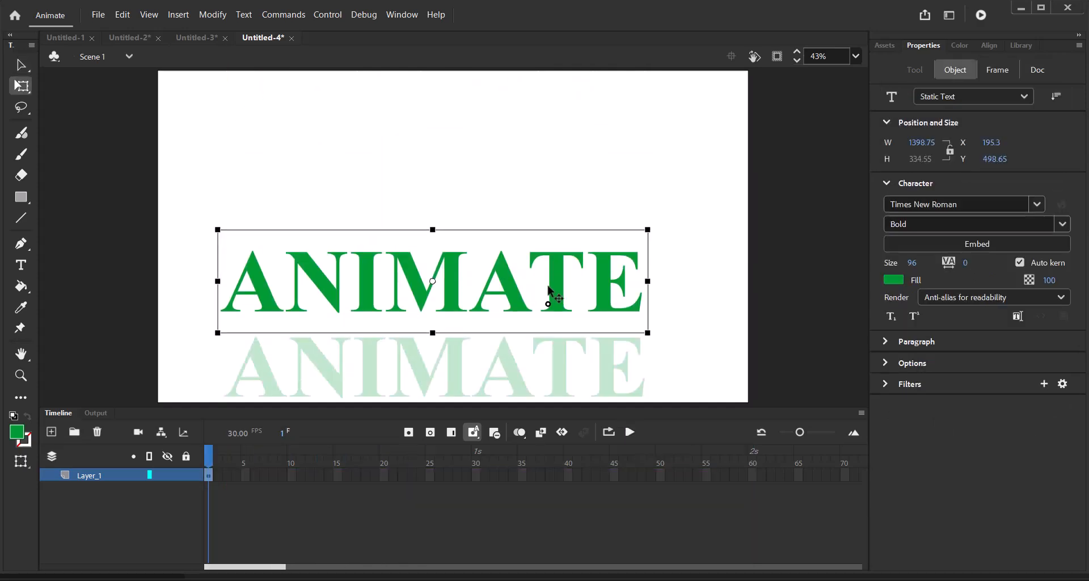
Step: Move the ANIMATE text up and left on the stage and shrink it to about 641 px wide
left_click_drag(548, 296, 487, 225)
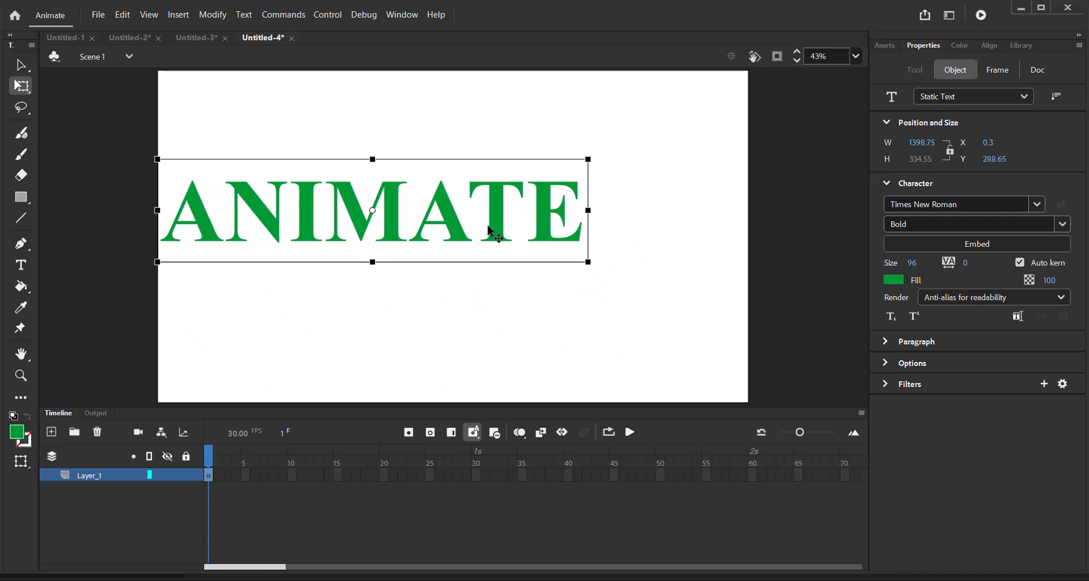
left_click_drag(586, 156, 469, 180)
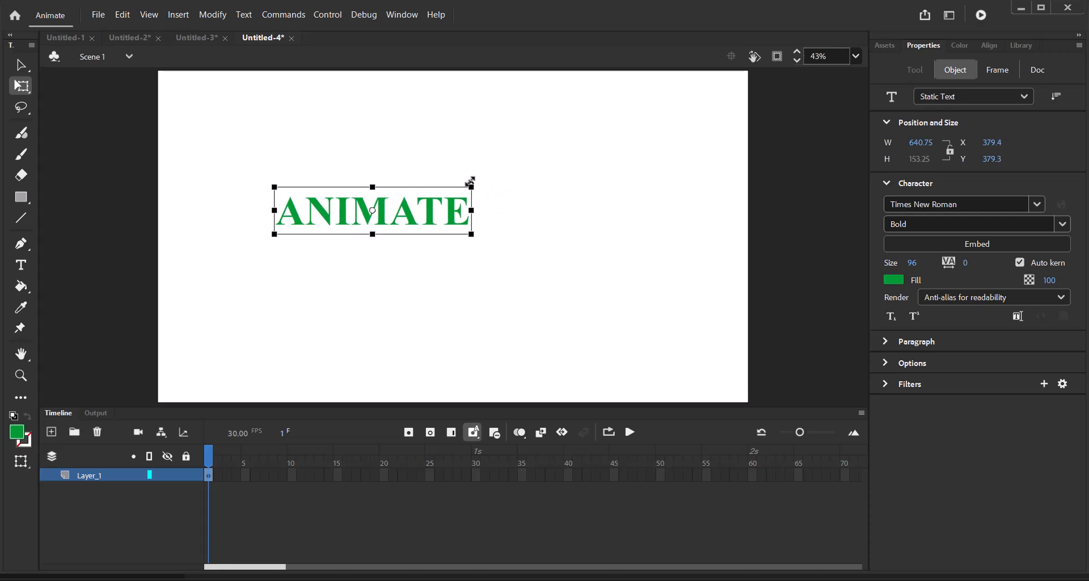
Step: Move the ANIMATE text to the stage's left edge in frame 1, and to the lower edge in a new keyframe at frame 30
left_click_drag(428, 223, 315, 235)
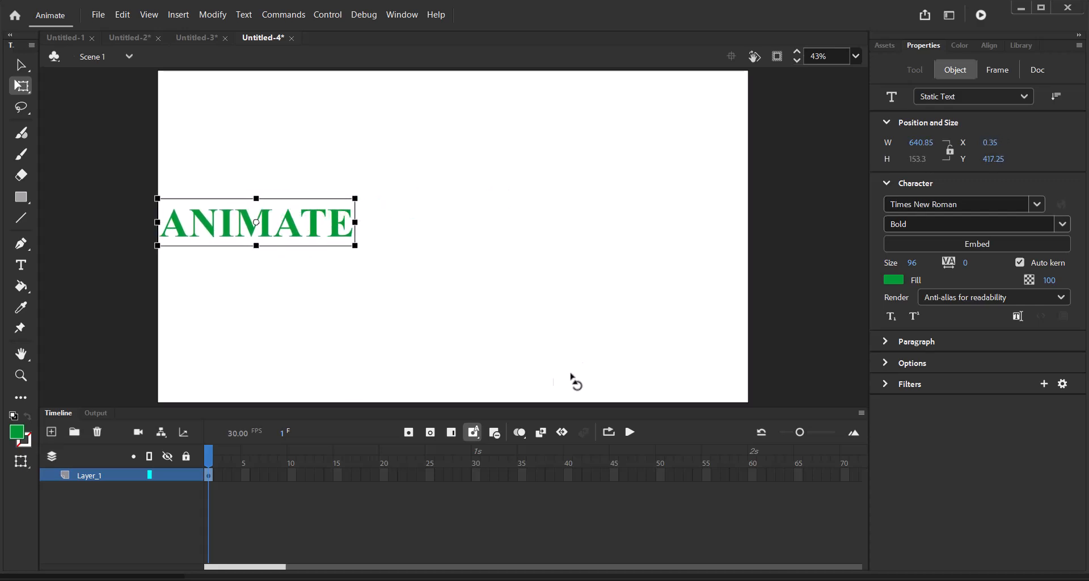
left_click(595, 342)
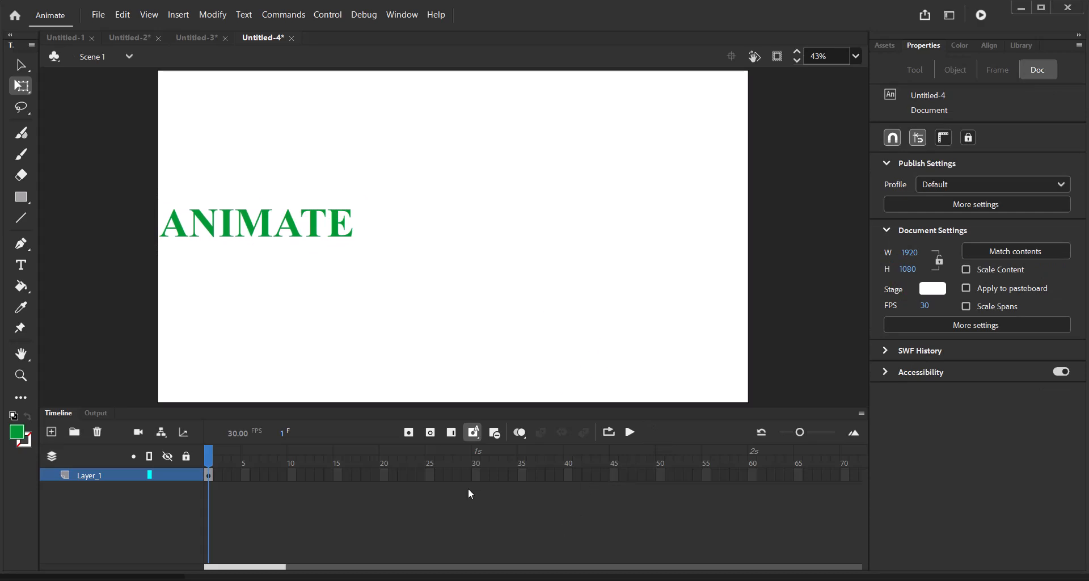
left_click(476, 475)
left_click(408, 432)
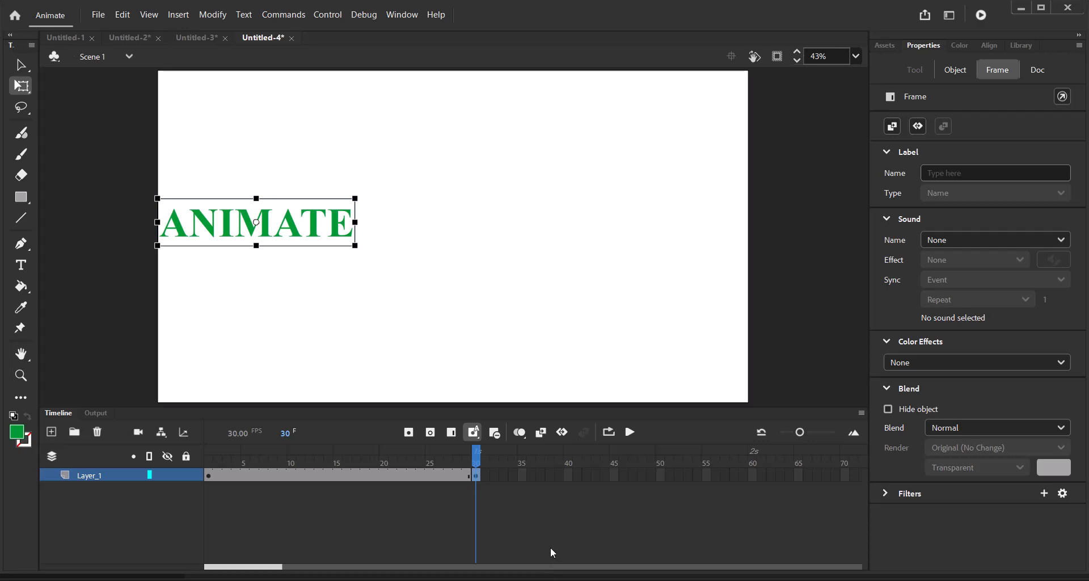
left_click_drag(316, 232, 513, 391)
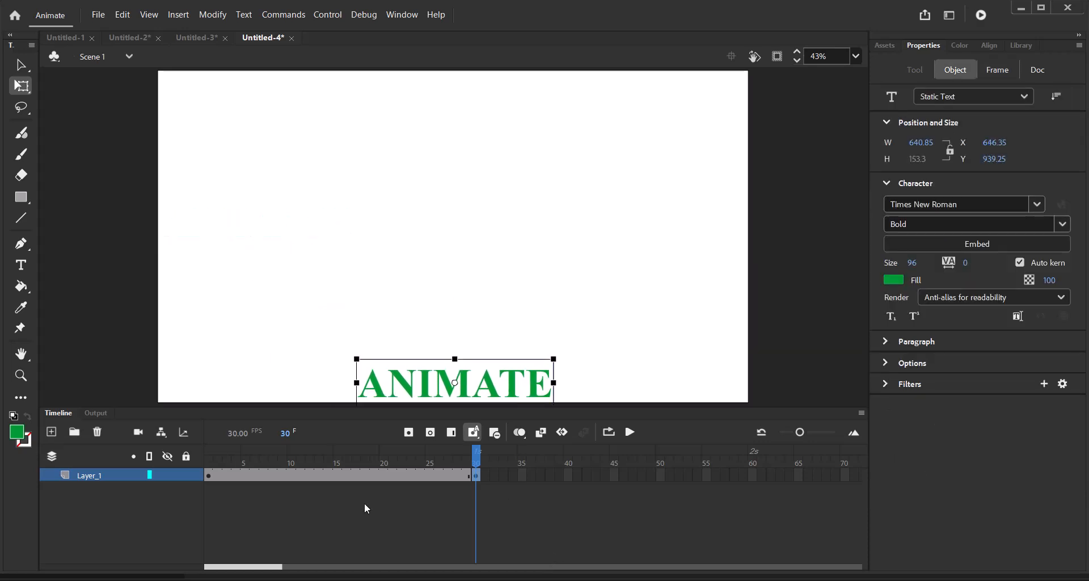
Step: Insert a keyframe at frame 60 of Layer_1 and move the ANIMATE text there to the right edge of the stage
left_click_drag(263, 566, 269, 569)
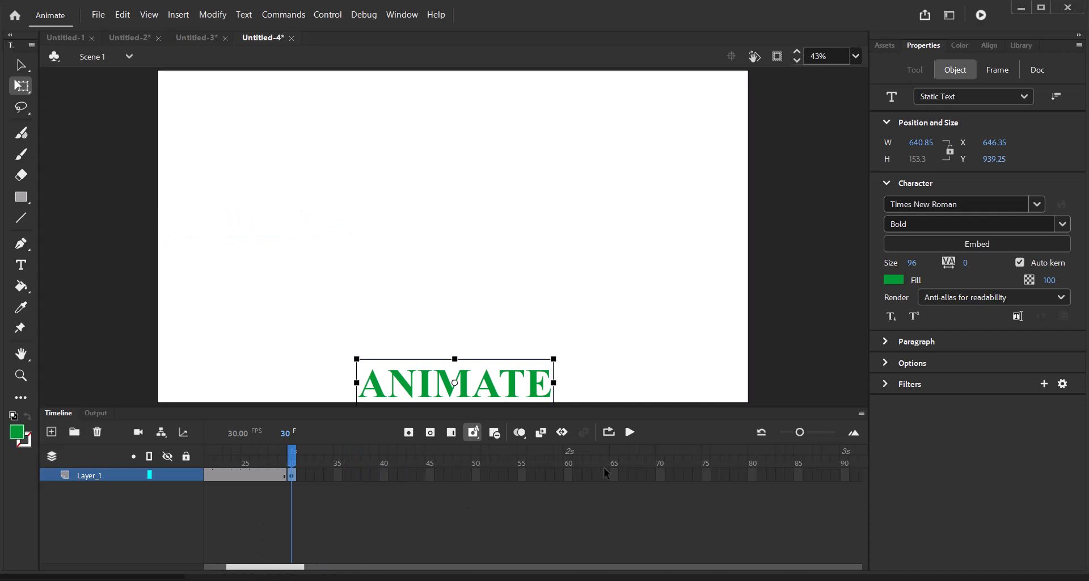
left_click(567, 474)
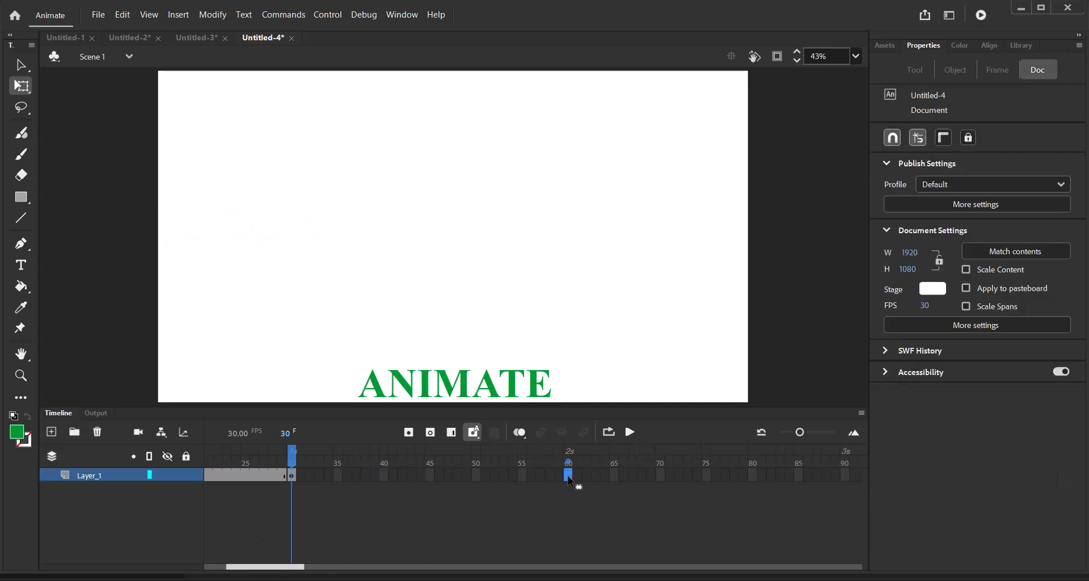
left_click(410, 435)
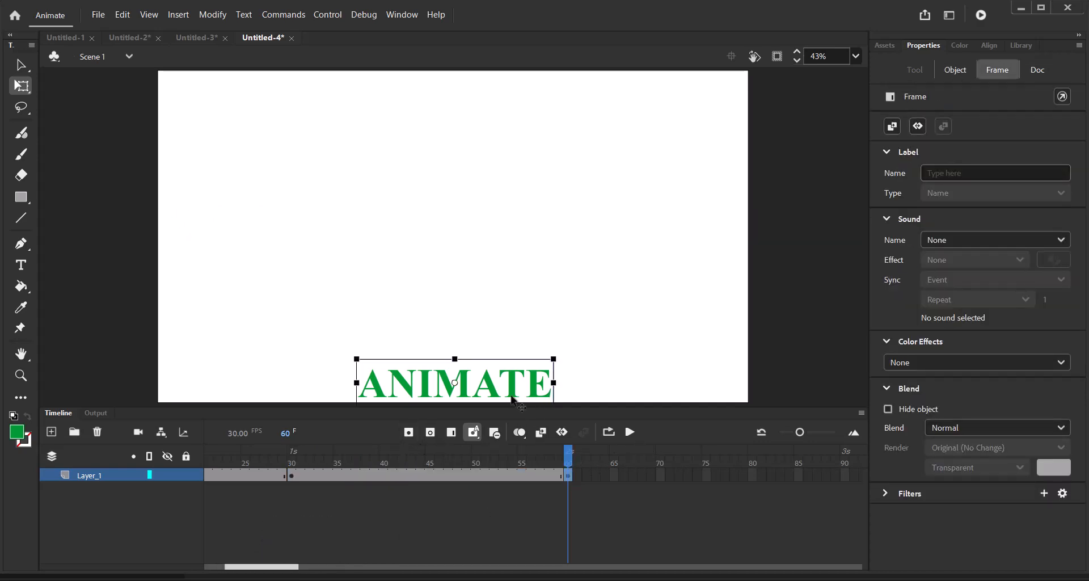
left_click_drag(521, 400, 702, 237)
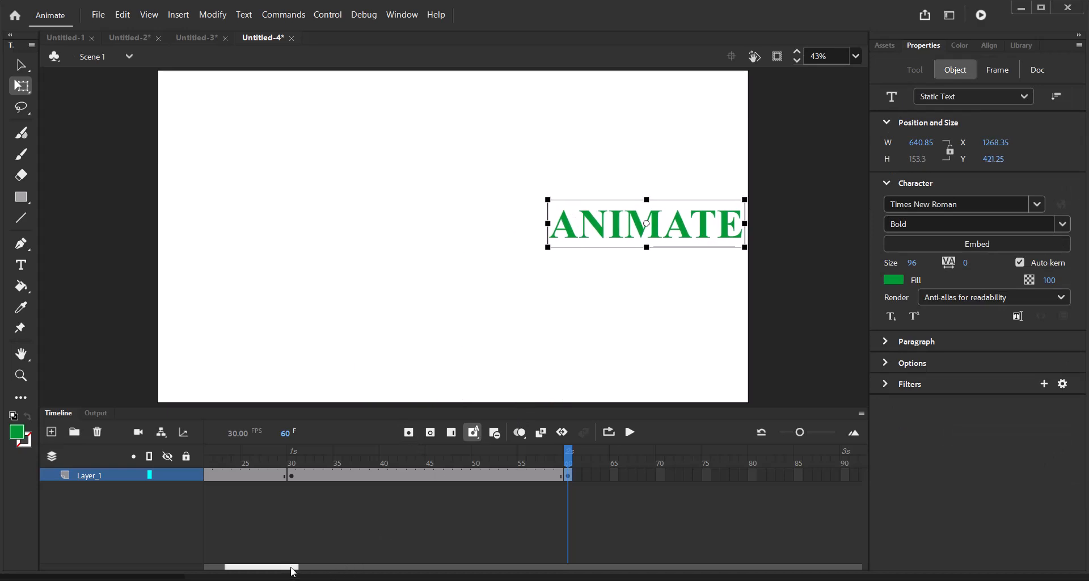
Step: Insert a keyframe at frame 90 of Layer_1 and move the ANIMATE text there to the upper edge of the stage
left_click_drag(296, 567, 328, 566)
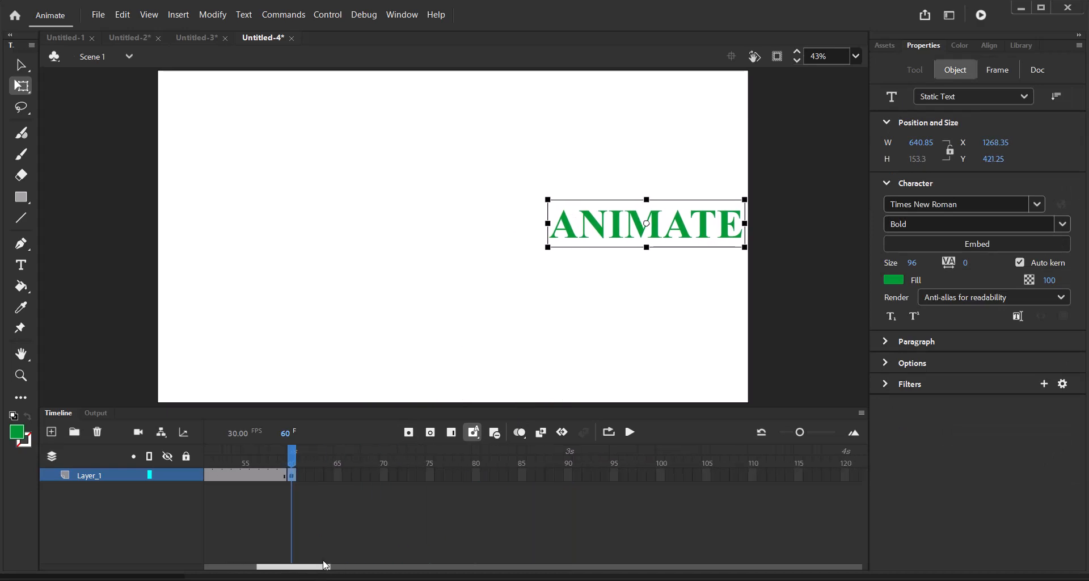
left_click(569, 479)
left_click(718, 260)
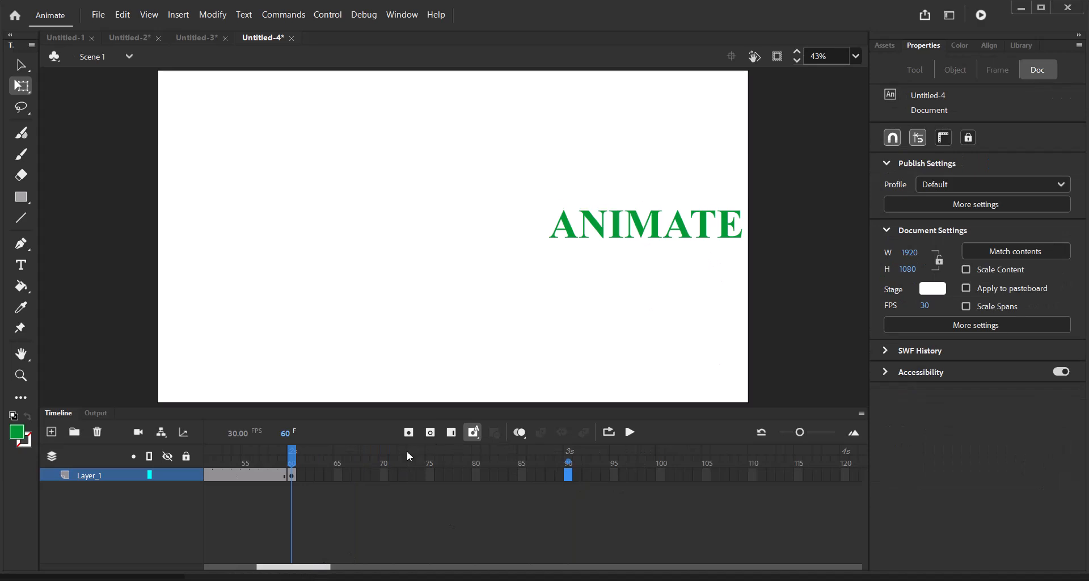
key("F6")
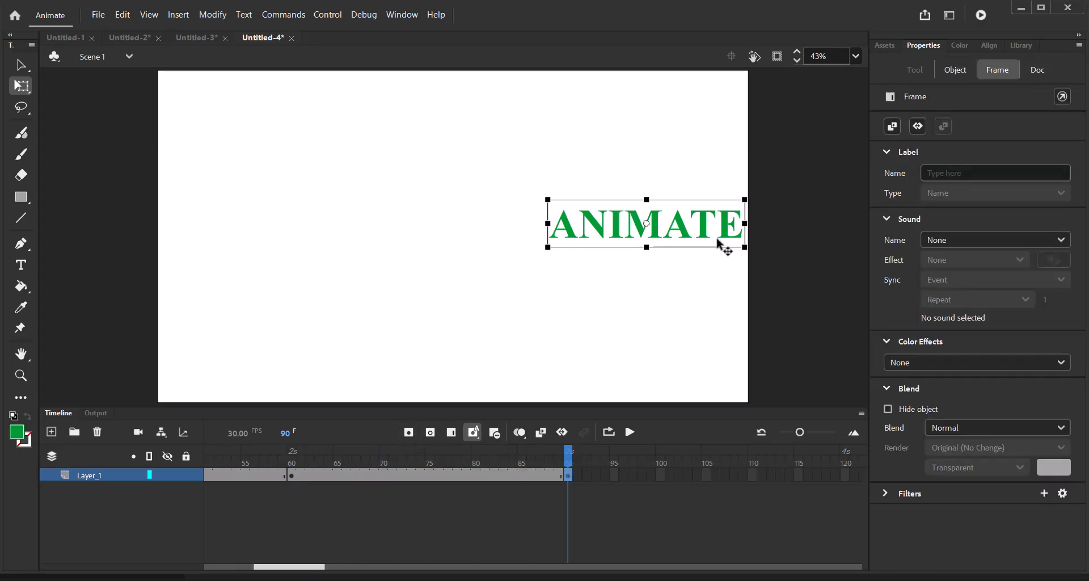
left_click_drag(727, 238, 519, 107)
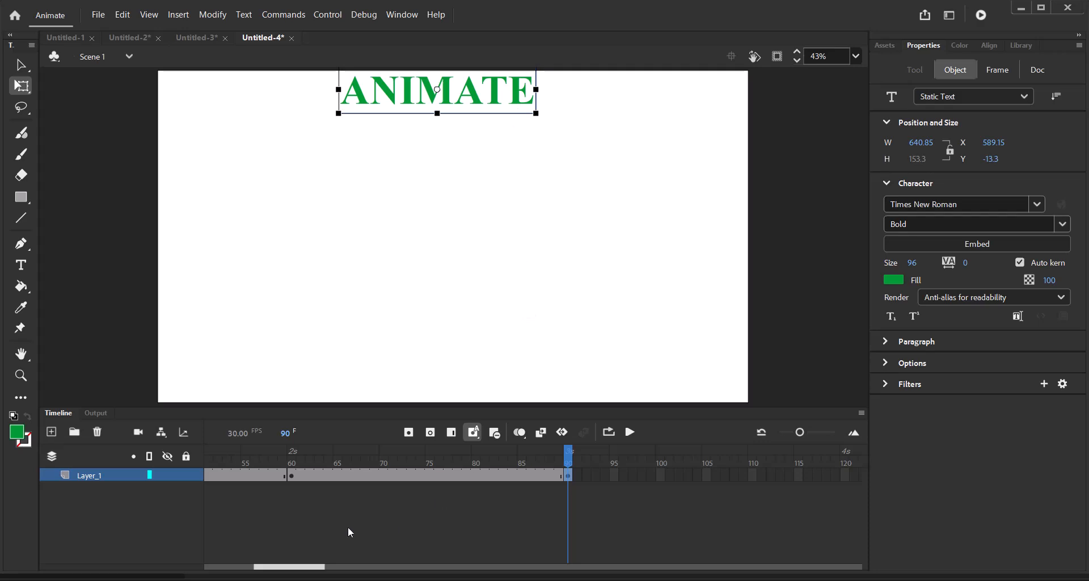
Step: Insert a keyframe at frame 120 of Layer_1 and move the ANIMATE text there back to the left edge of the stage
left_click_drag(307, 572, 326, 573)
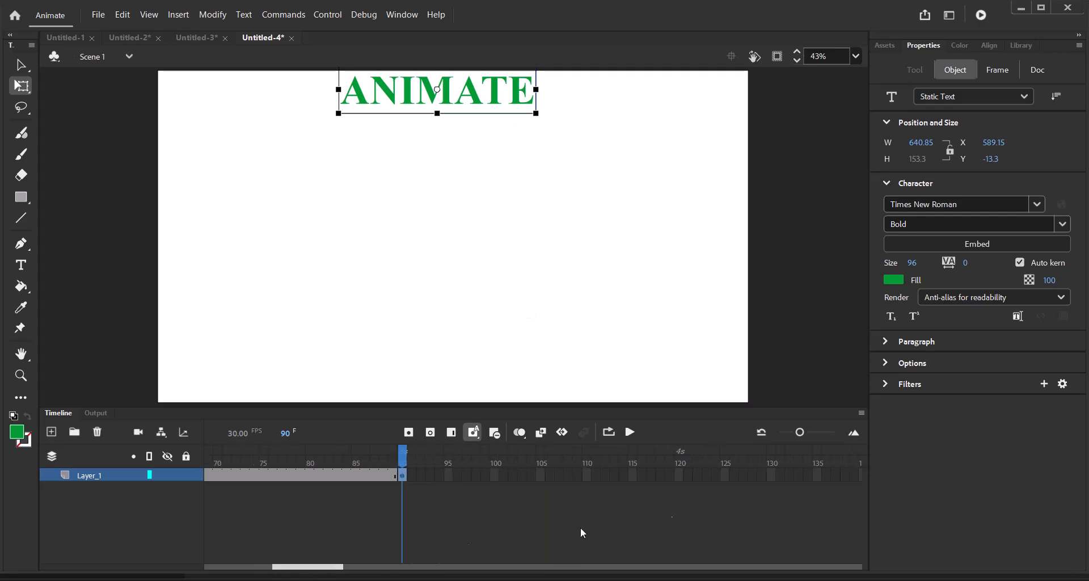
left_click(679, 479)
left_click(680, 485)
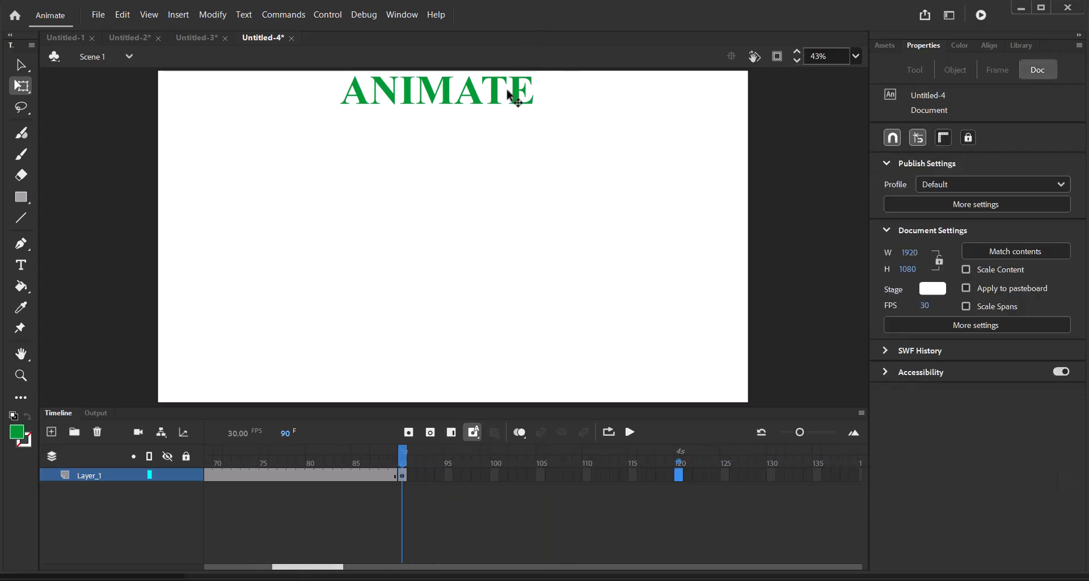
left_click(408, 433)
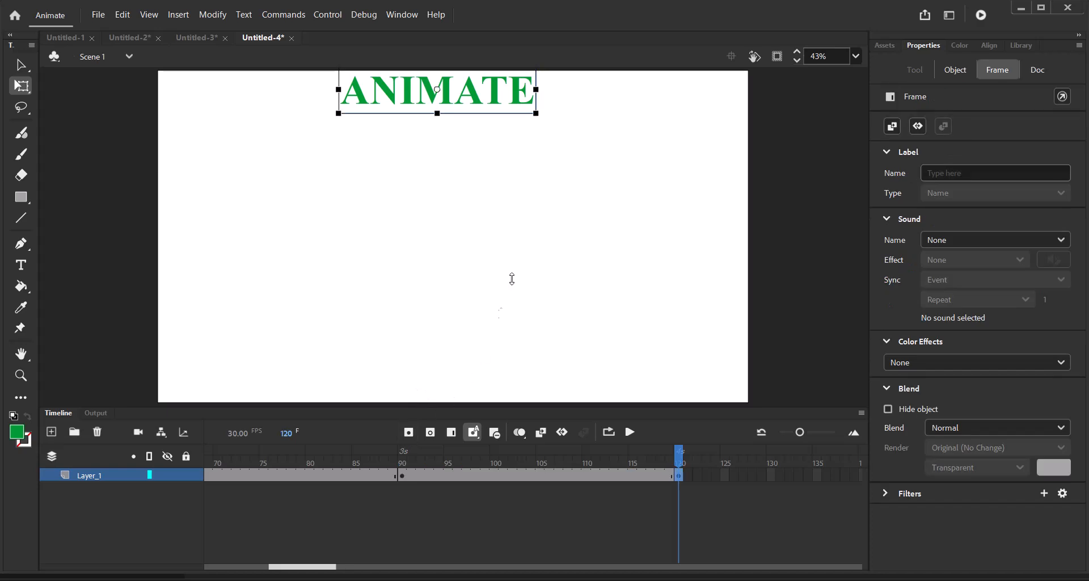
left_click_drag(520, 108, 343, 251)
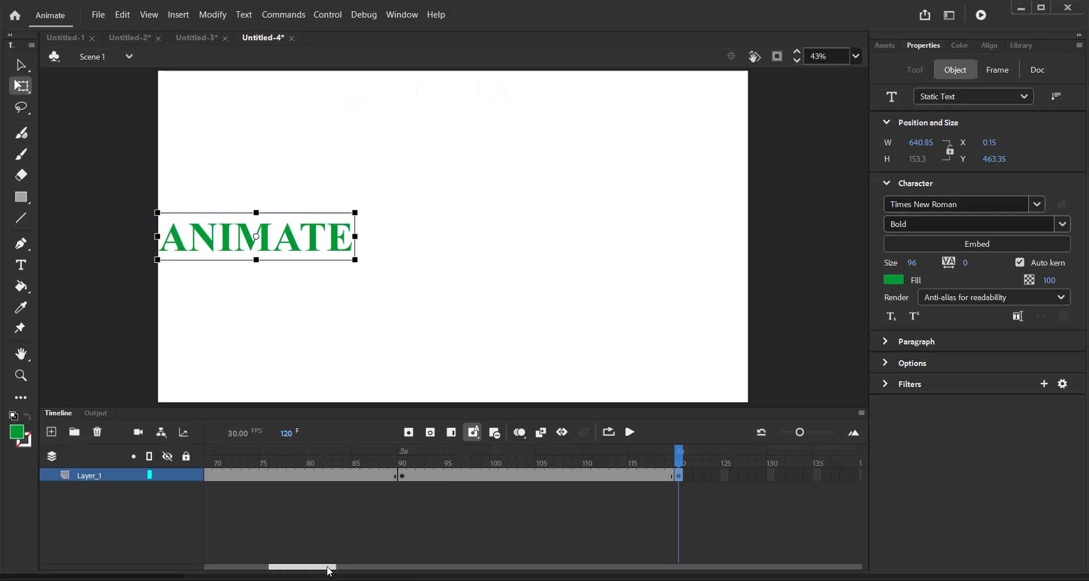
Step: Create classic tweens on Layer_1 between the keyframes at frames 1 and 30 and between frames 30 and 60
left_click_drag(332, 566, 178, 569)
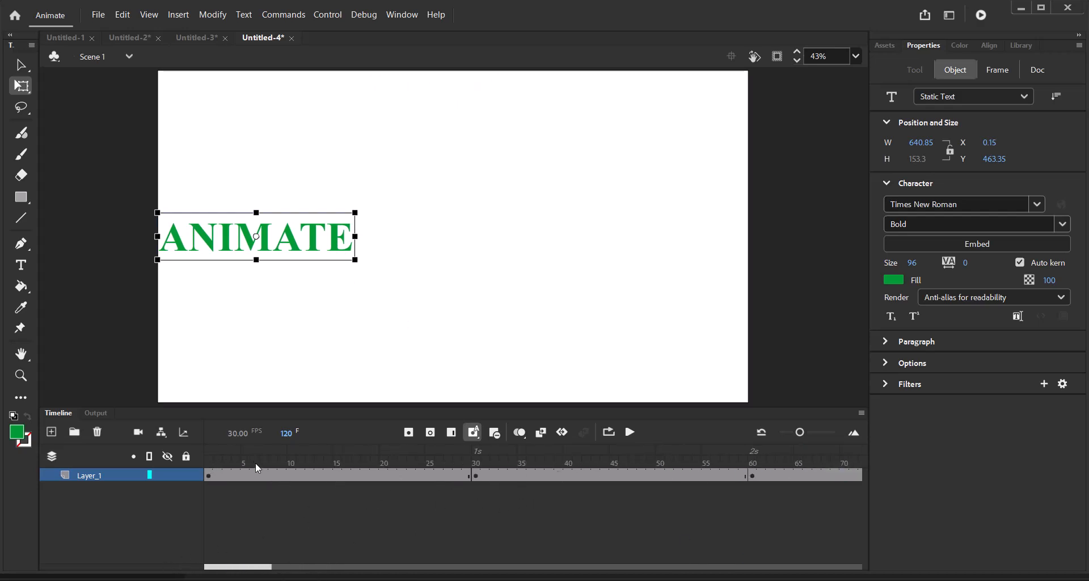
left_click_drag(255, 458, 10, 458)
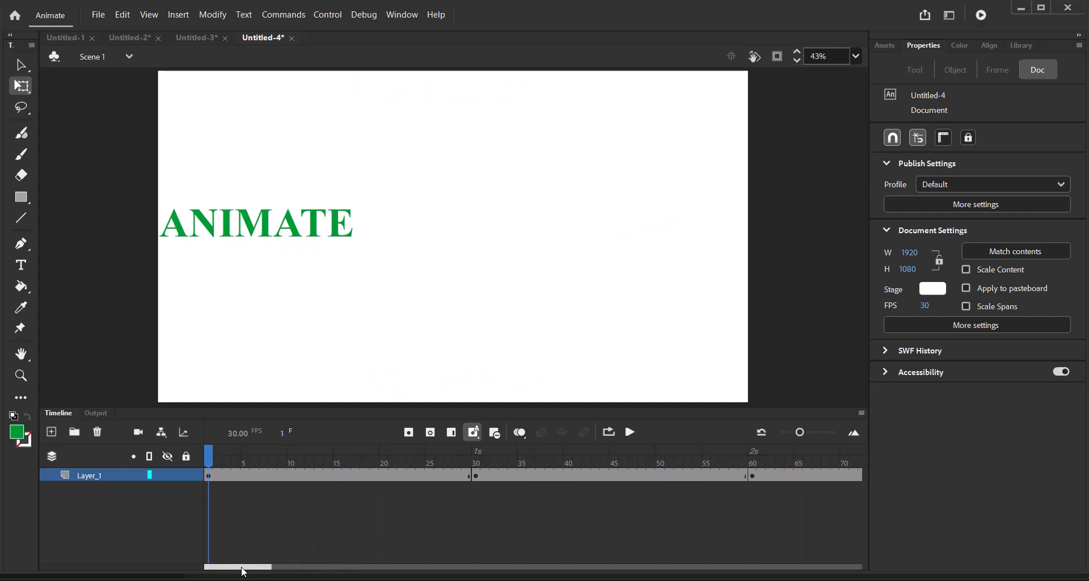
left_click(366, 476)
right_click(366, 477)
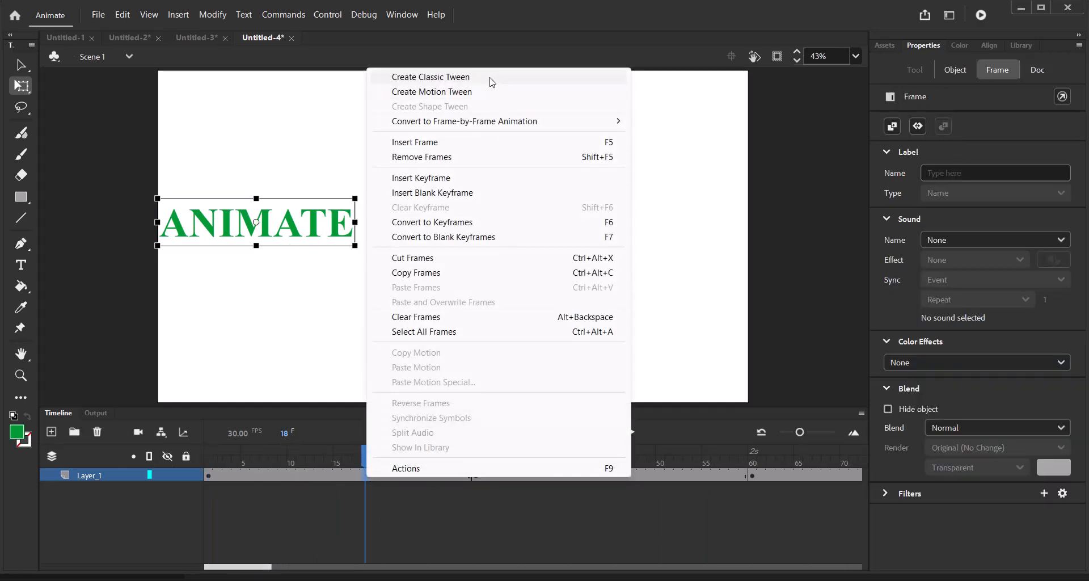
left_click(435, 81)
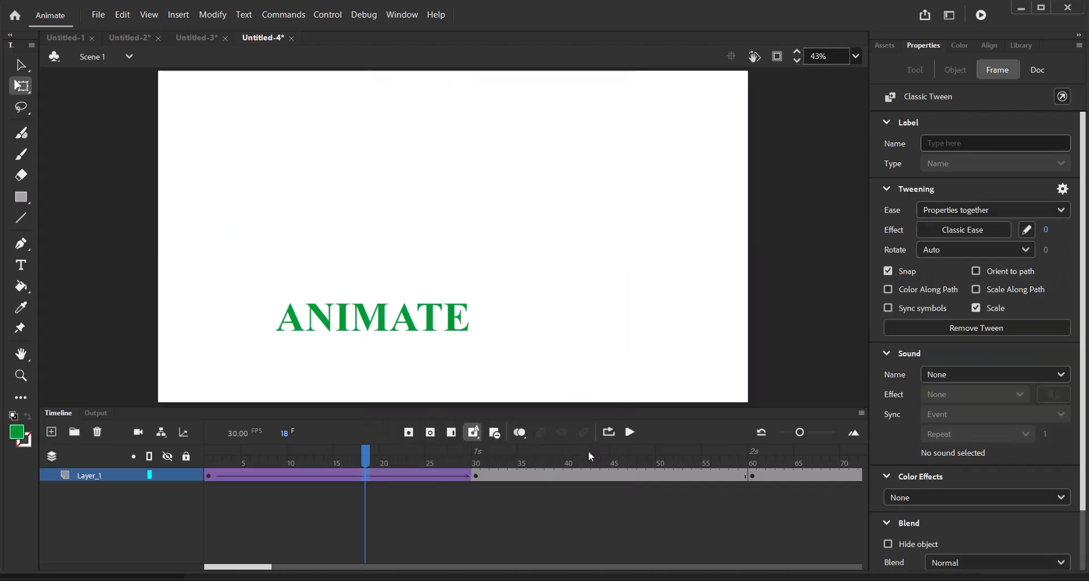
right_click(613, 480)
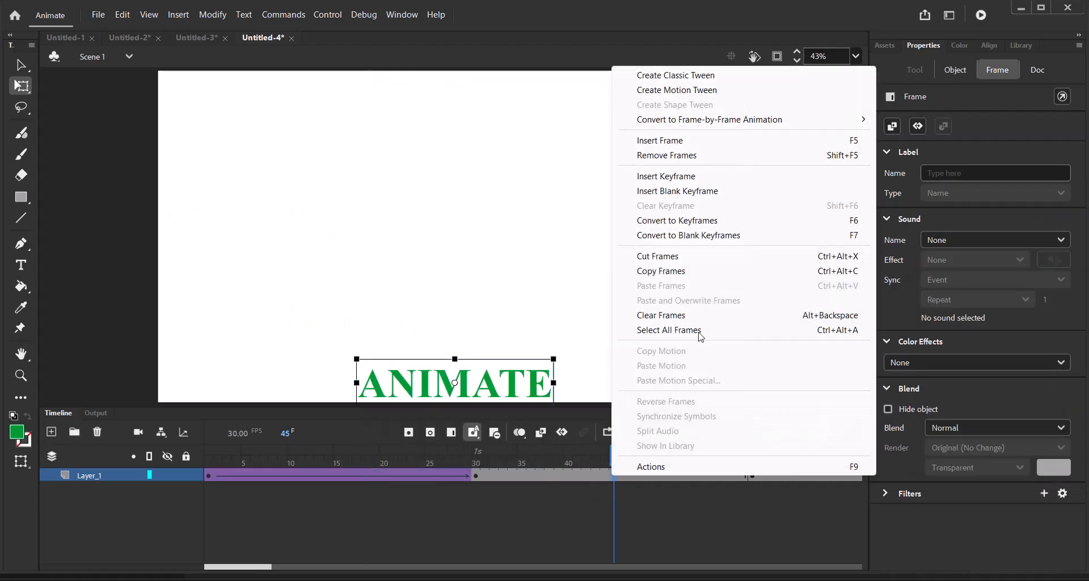
left_click(703, 80)
Step: Create classic tweens on Layer_1 between the keyframes at frames 60 and 90 and between frames 90 and 120
left_click_drag(268, 567, 318, 569)
right_click(429, 475)
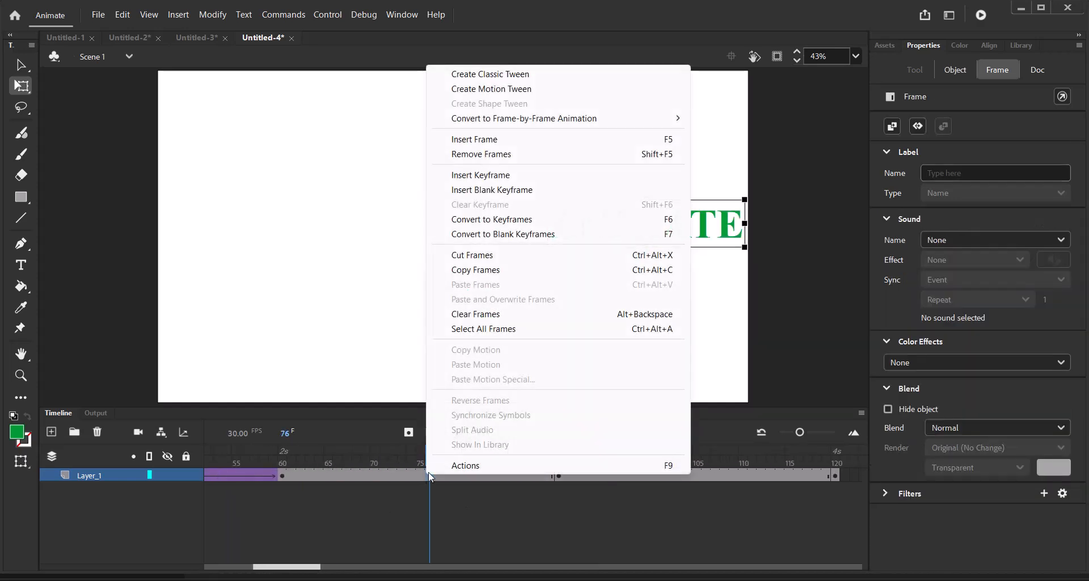
left_click(532, 79)
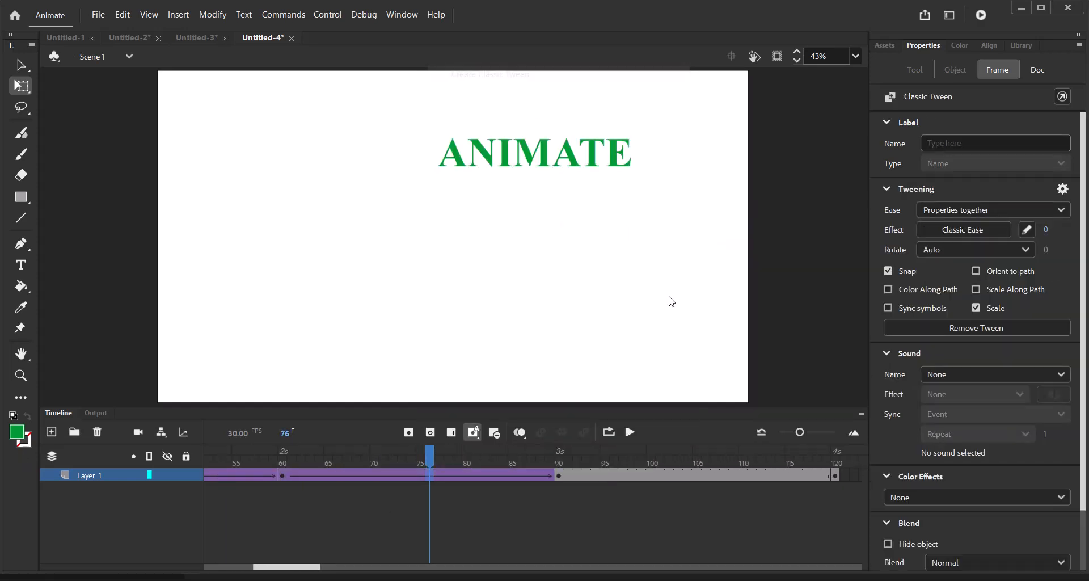
right_click(681, 480)
left_click(795, 79)
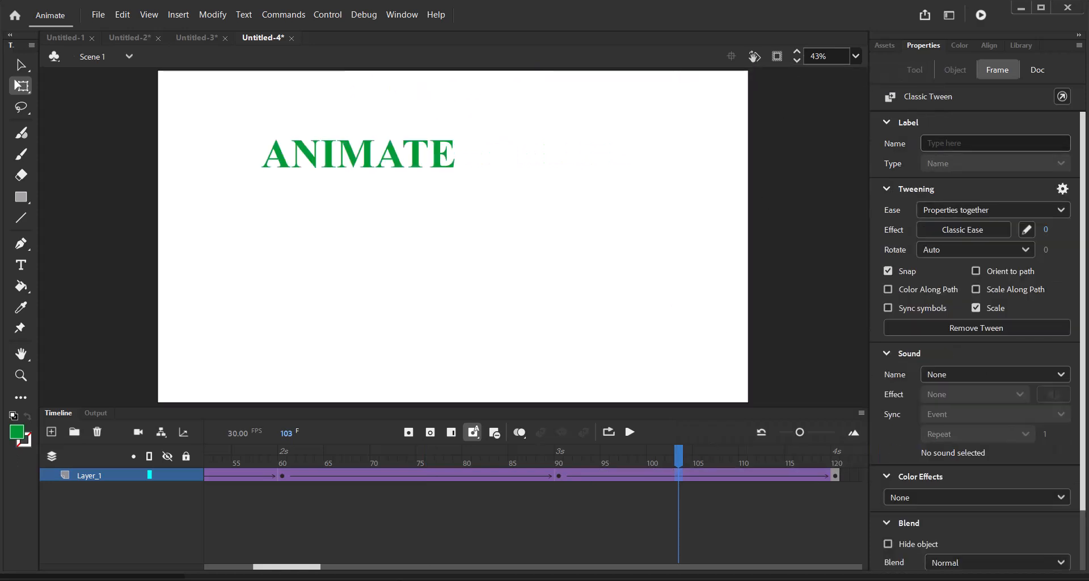
Step: Select the keyframe at frame 30 of Layer_1 and set its classic tween's rotation to None
left_click_drag(307, 569, 200, 570)
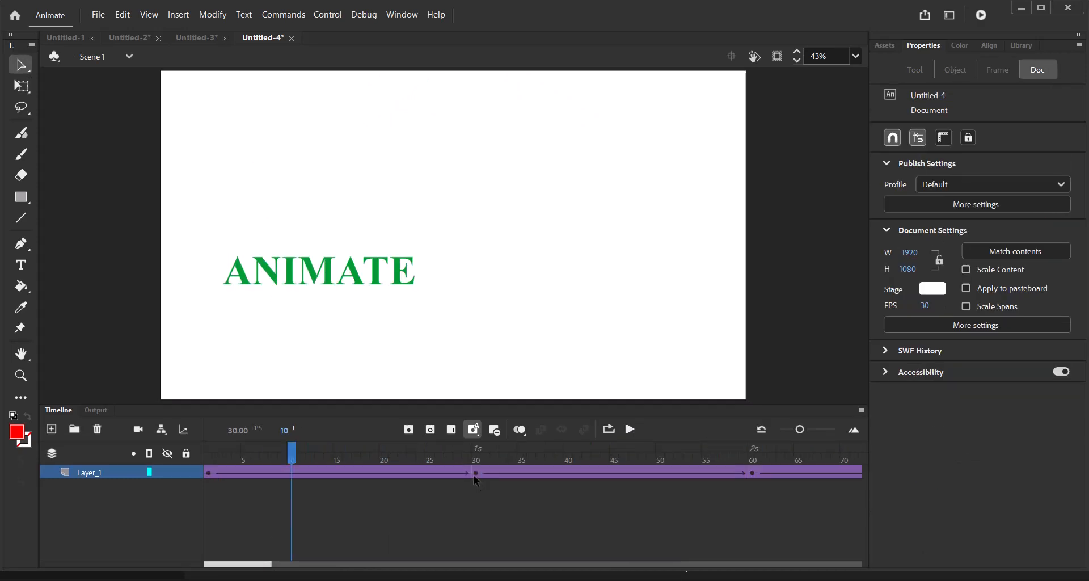
left_click(476, 473)
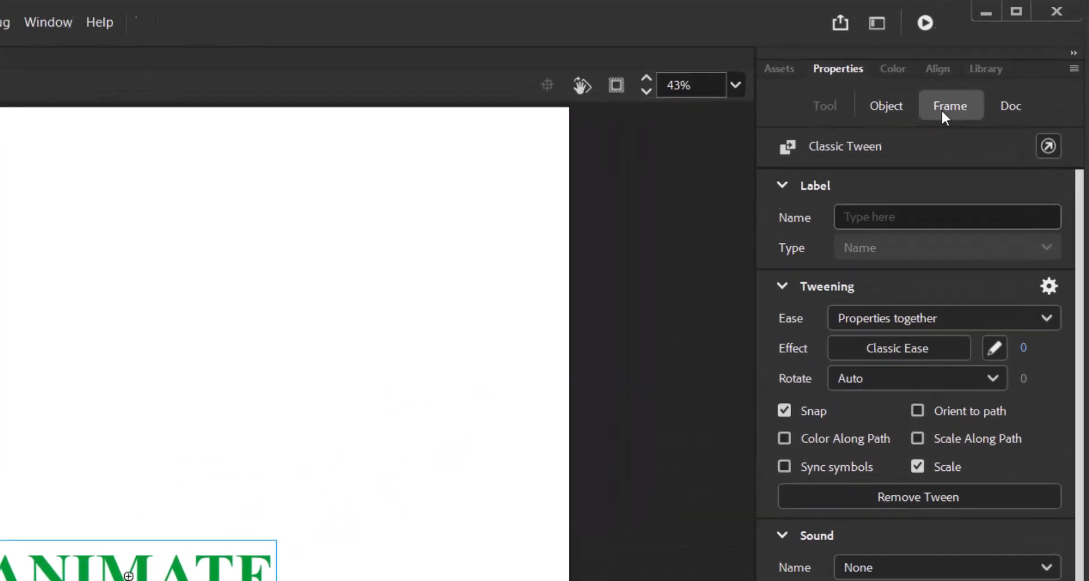
left_click(955, 70)
left_click(918, 131)
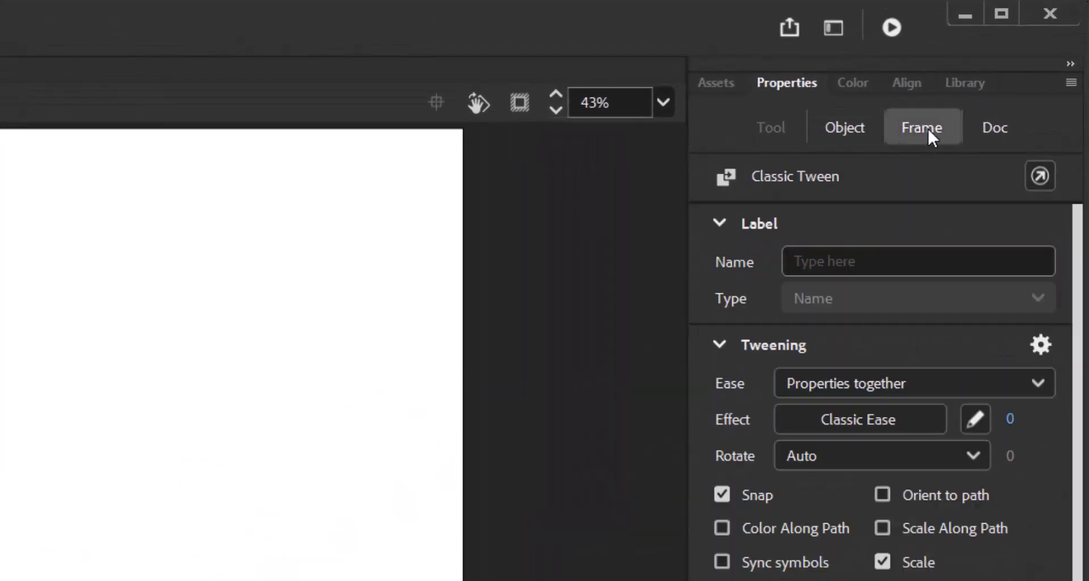
scroll(896, 448, "down", 2)
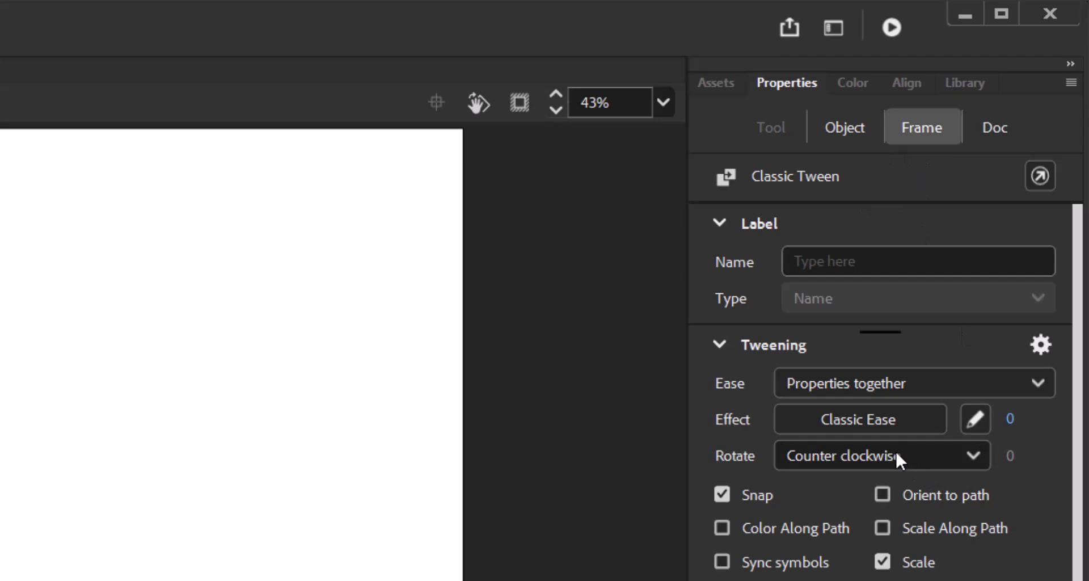
scroll(913, 457, "up", 2)
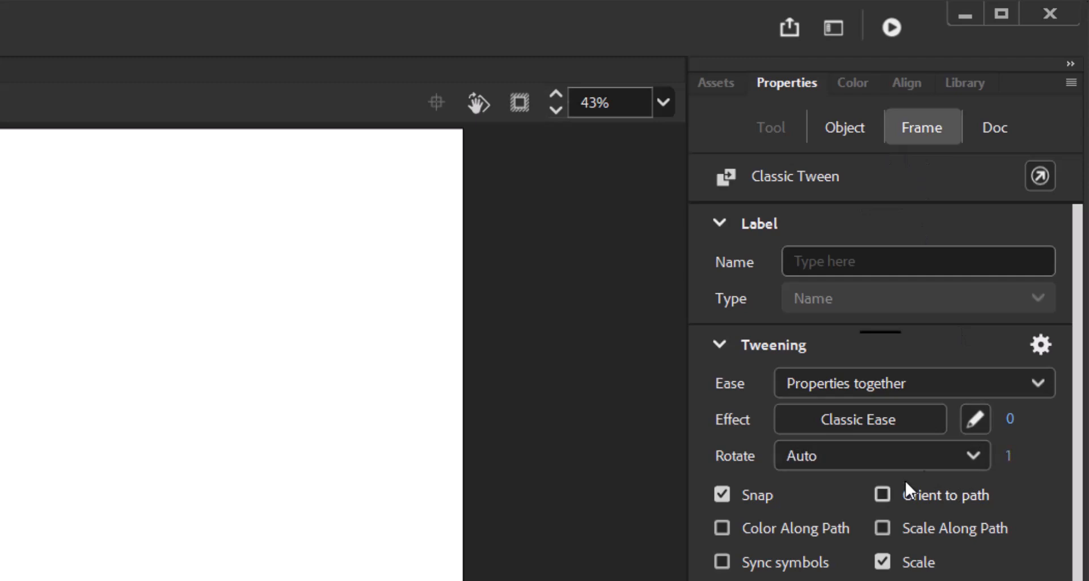
left_click(972, 455)
left_click(952, 488)
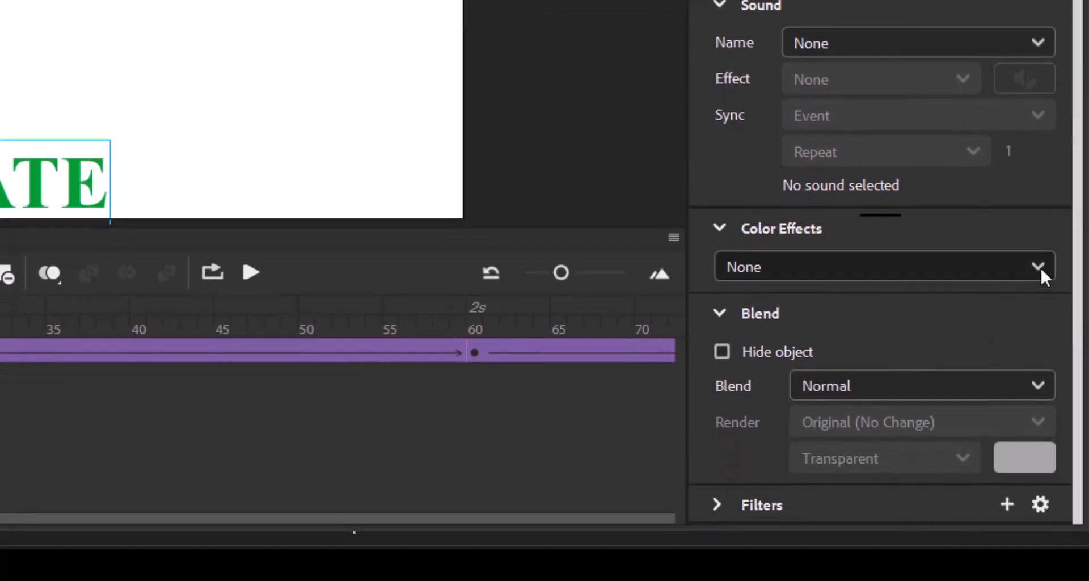
Step: Apply a Tint color effect to the frame 30 keyframe in red (255, 0, 0) at 100%
left_click(1040, 265)
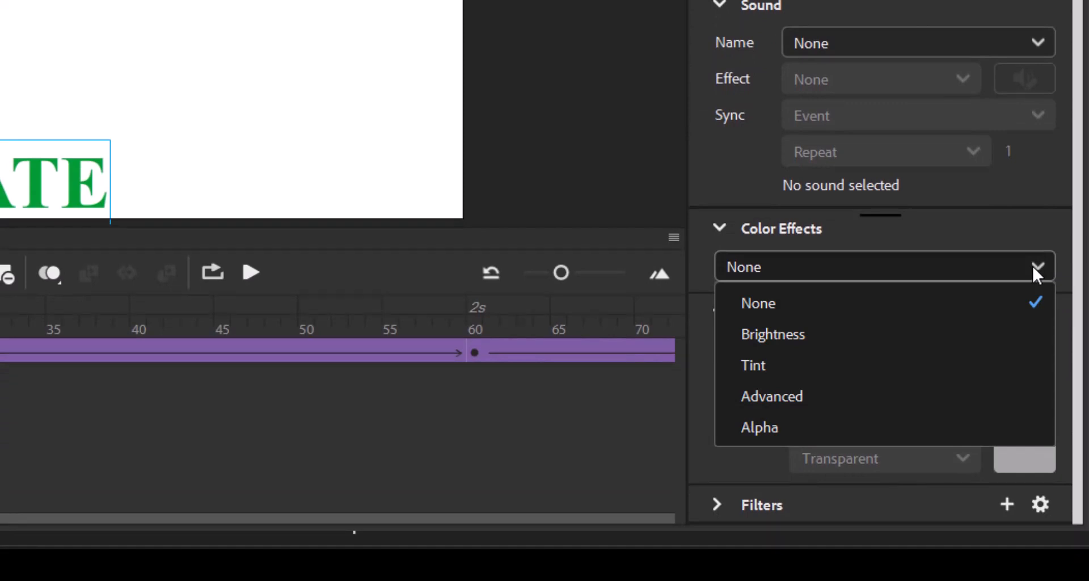
left_click(753, 375)
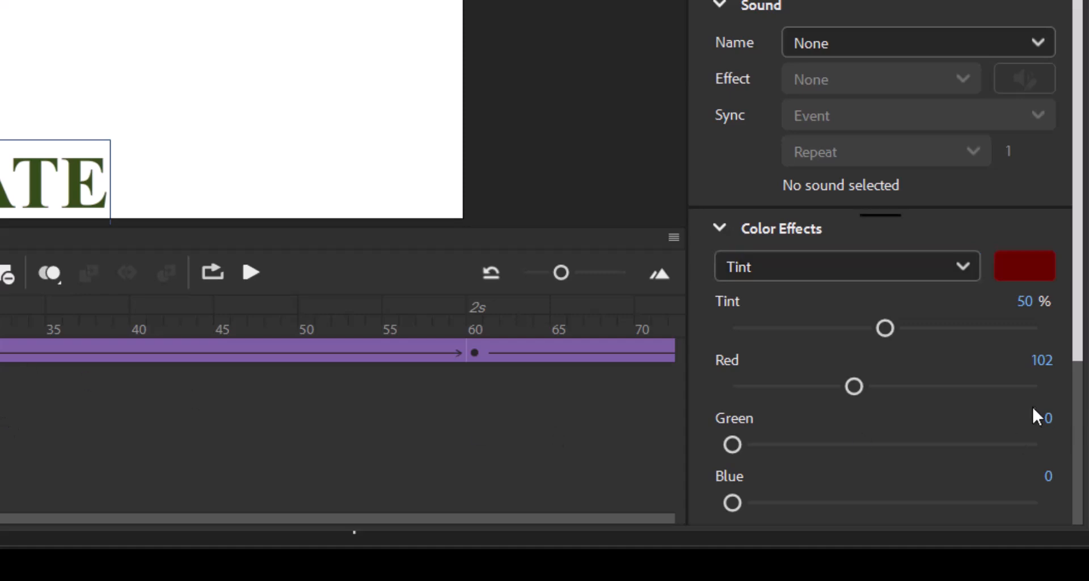
left_click(1019, 270)
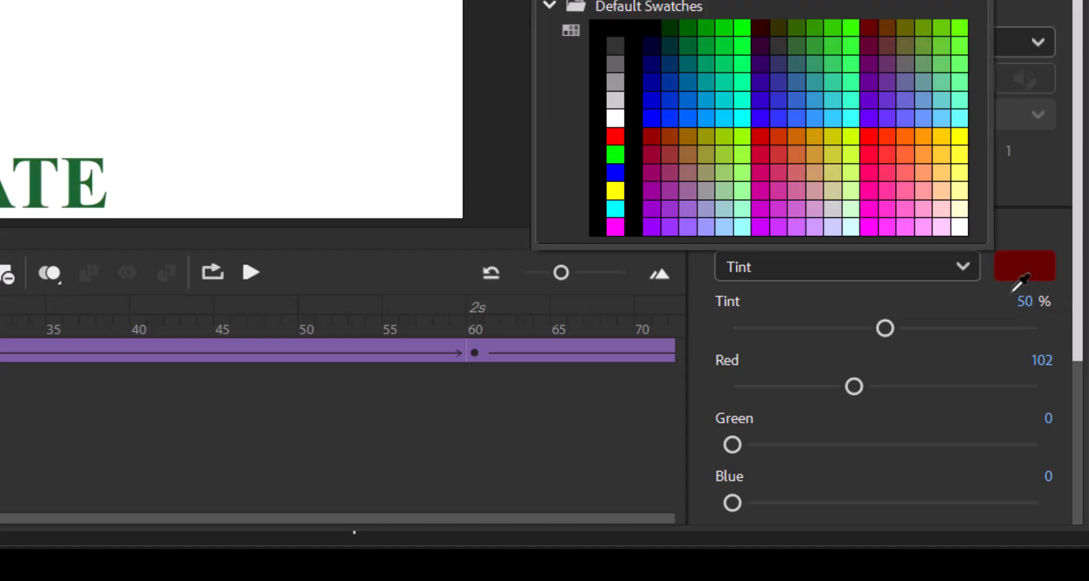
left_click(615, 135)
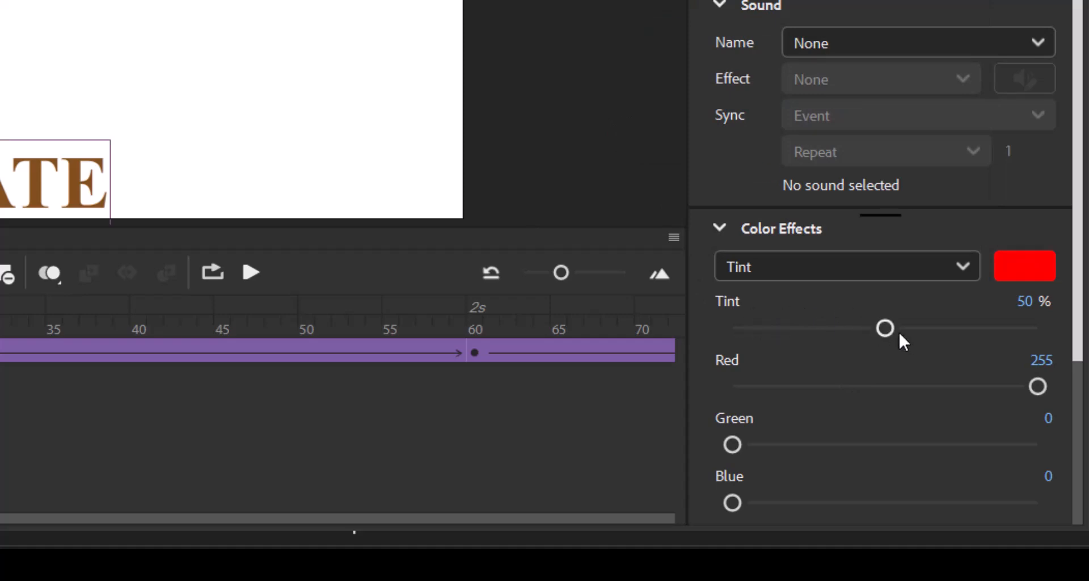
left_click_drag(883, 331, 1064, 315)
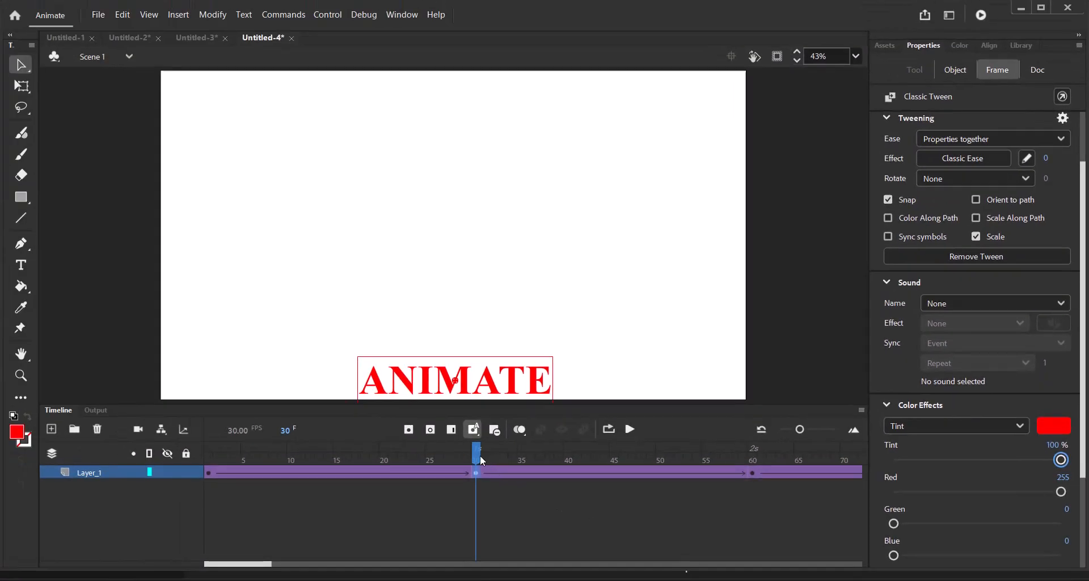
Step: Apply a Tint color effect to the frame 60 keyframe of Layer_1 in blue (0, 0, 255) at 100%
left_click_drag(480, 455, 477, 498)
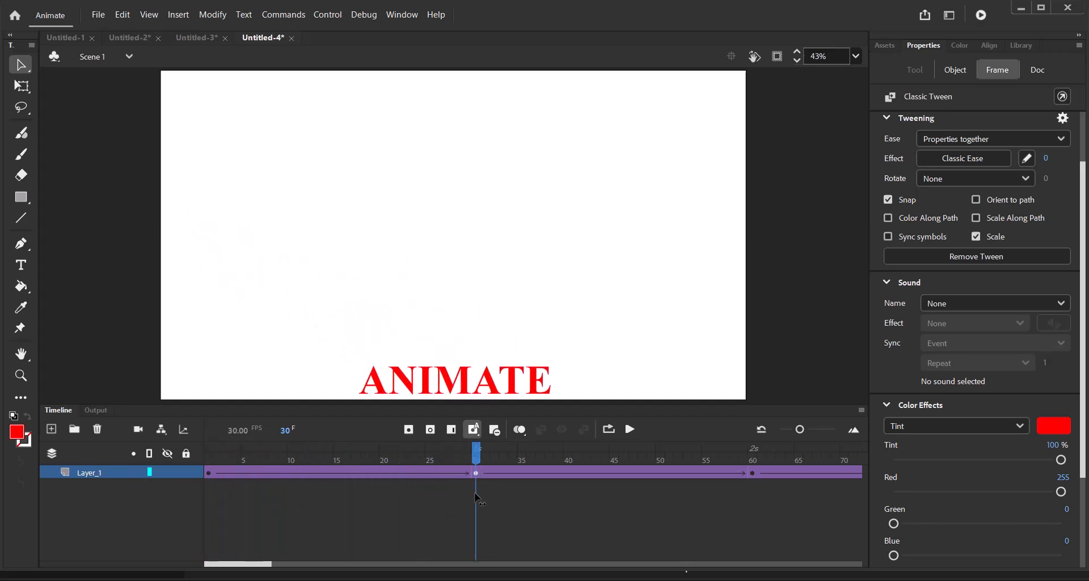
left_click(478, 499)
left_click_drag(252, 565, 277, 567)
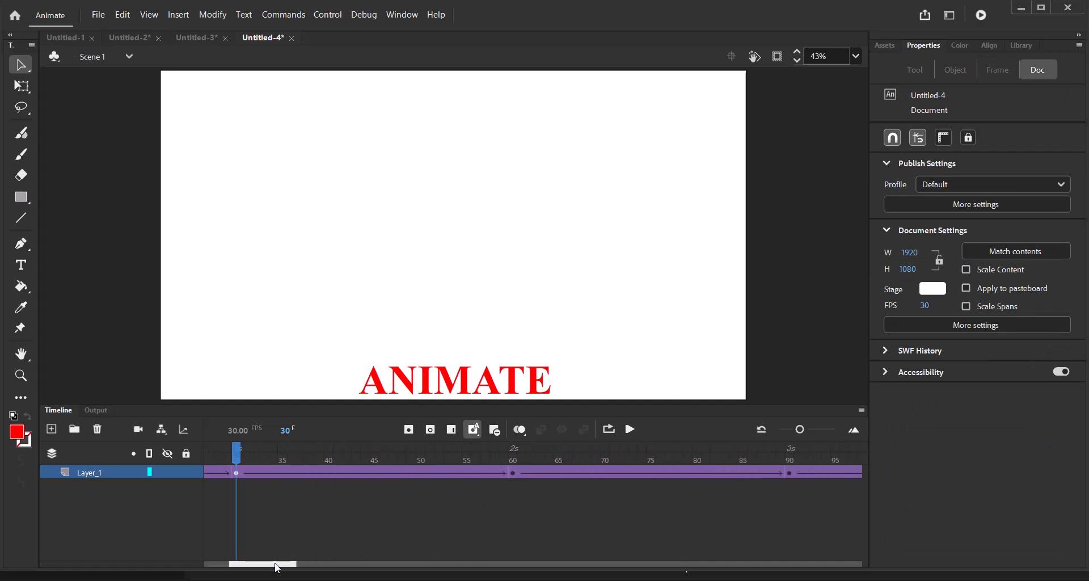
left_click(513, 472)
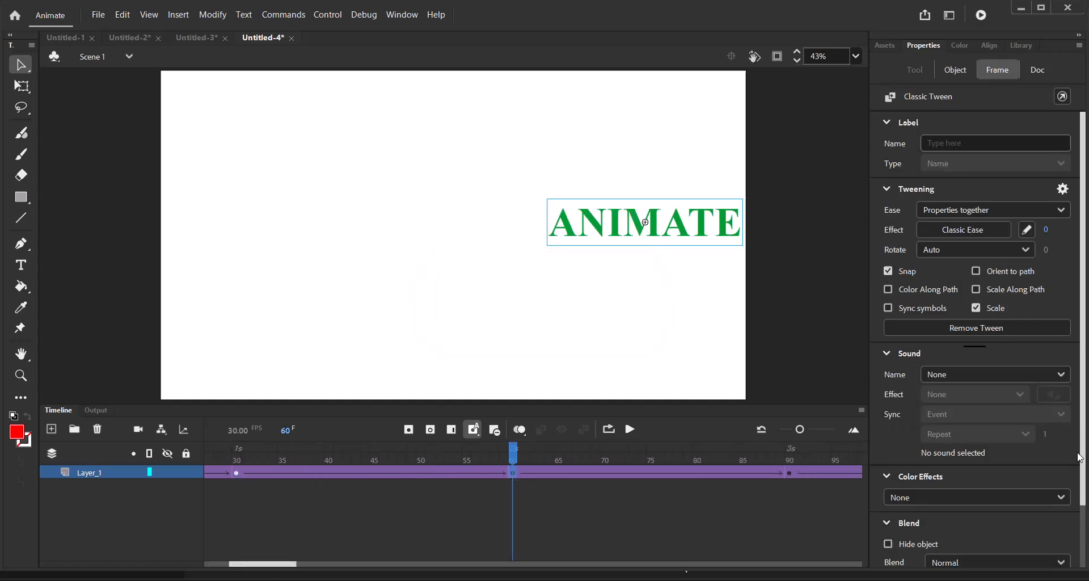
scroll(1062, 441, "down", 2)
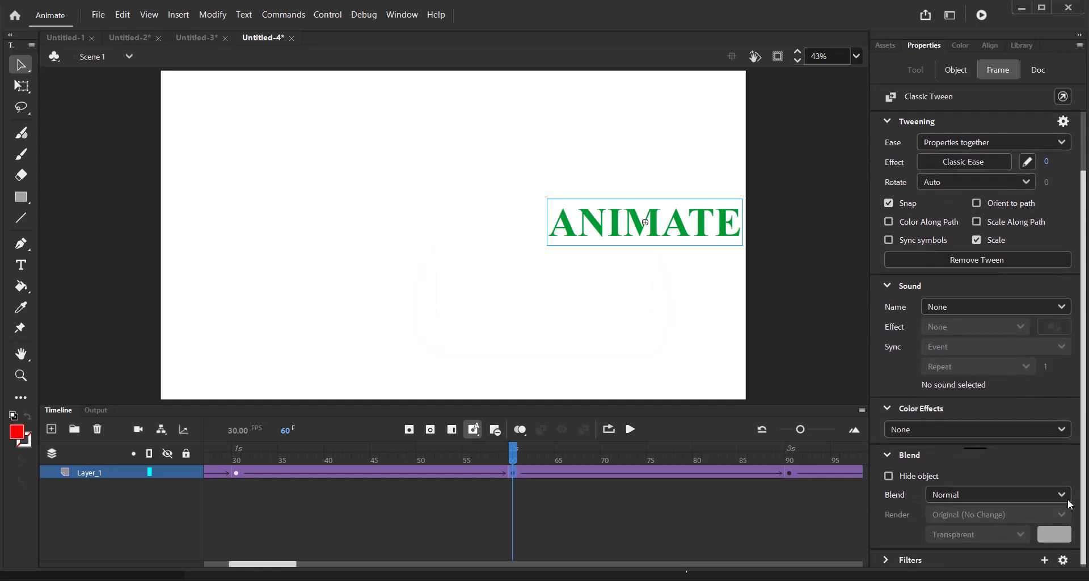
left_click(1061, 429)
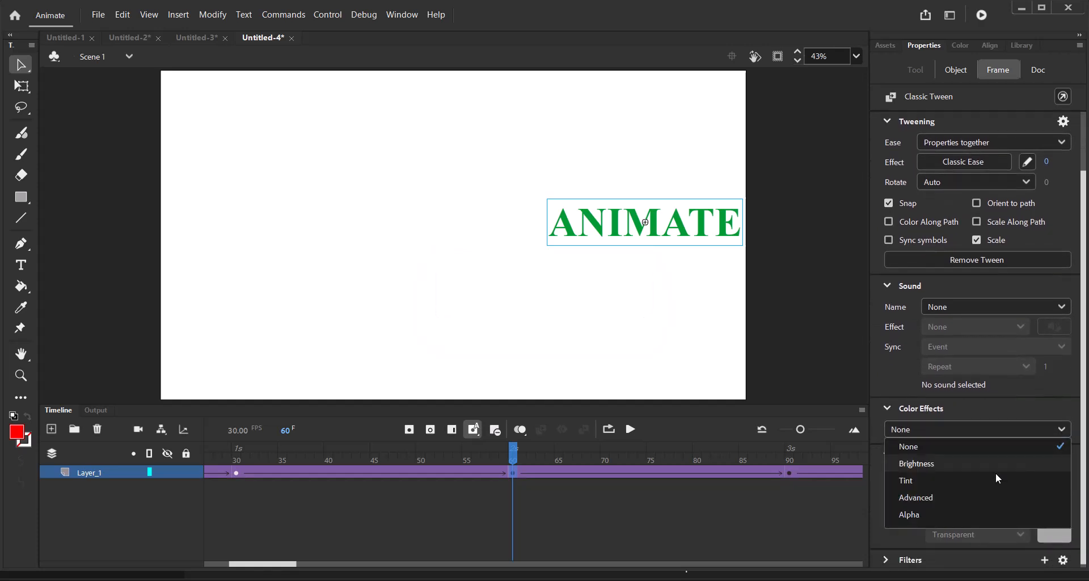
left_click(908, 481)
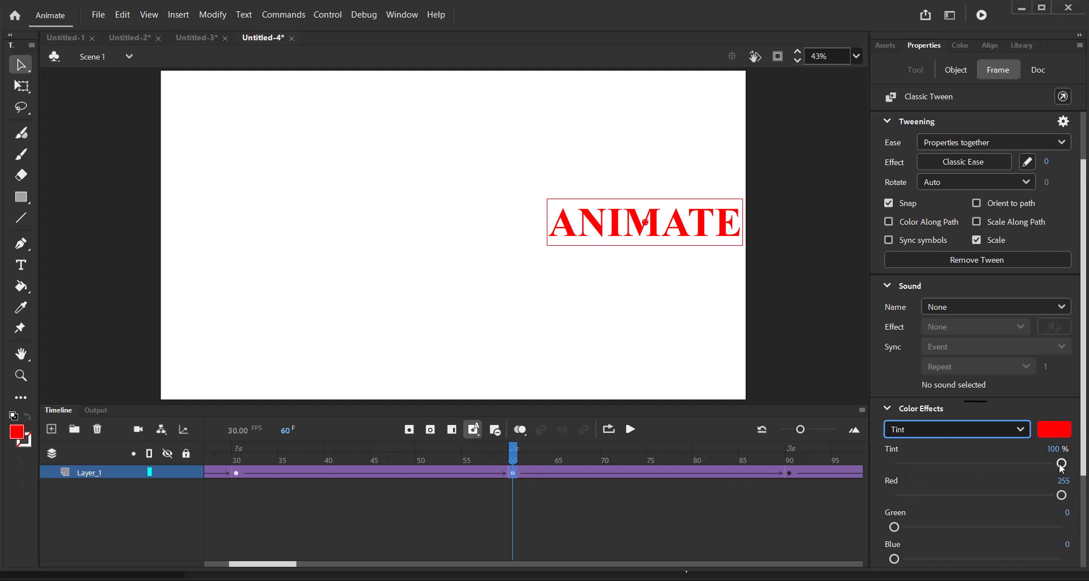
left_click(1057, 434)
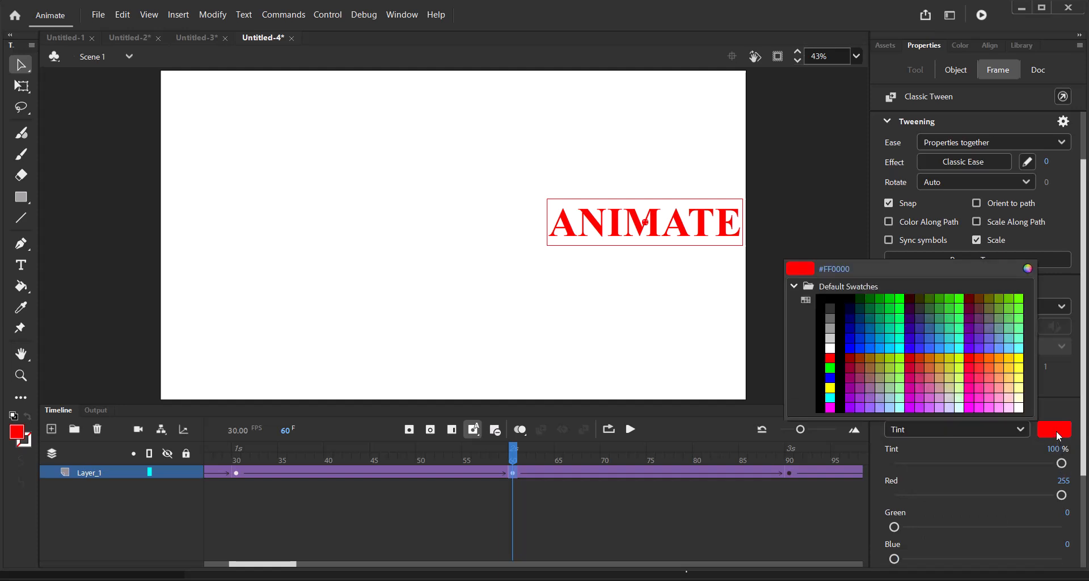
left_click(857, 346)
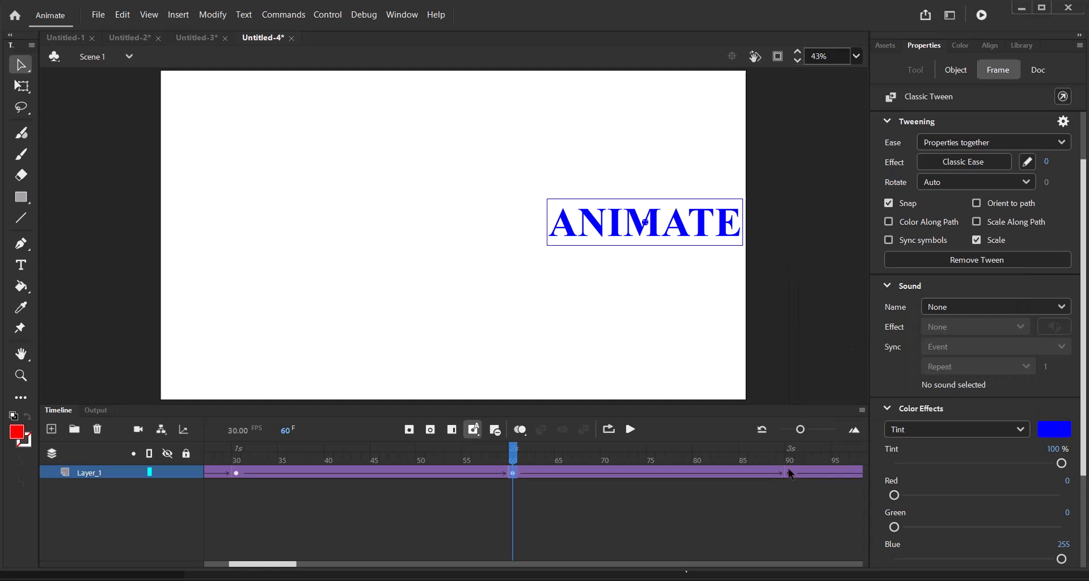
Step: Apply a Tint color effect to the frame 90 keyframe of Layer_1 in magenta at 100%
left_click(789, 471)
left_click(1062, 430)
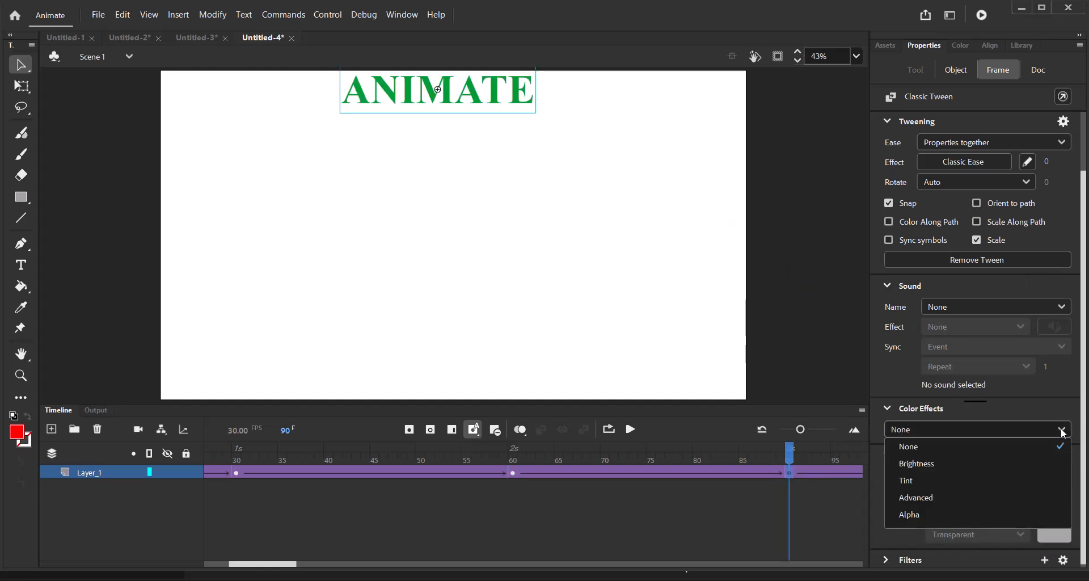
left_click(906, 480)
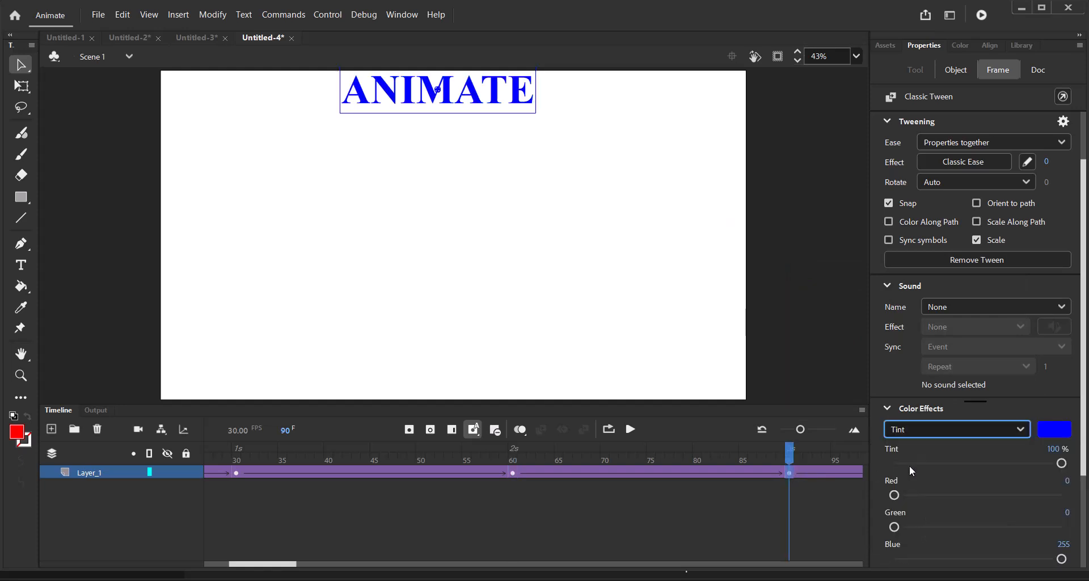
left_click(1049, 431)
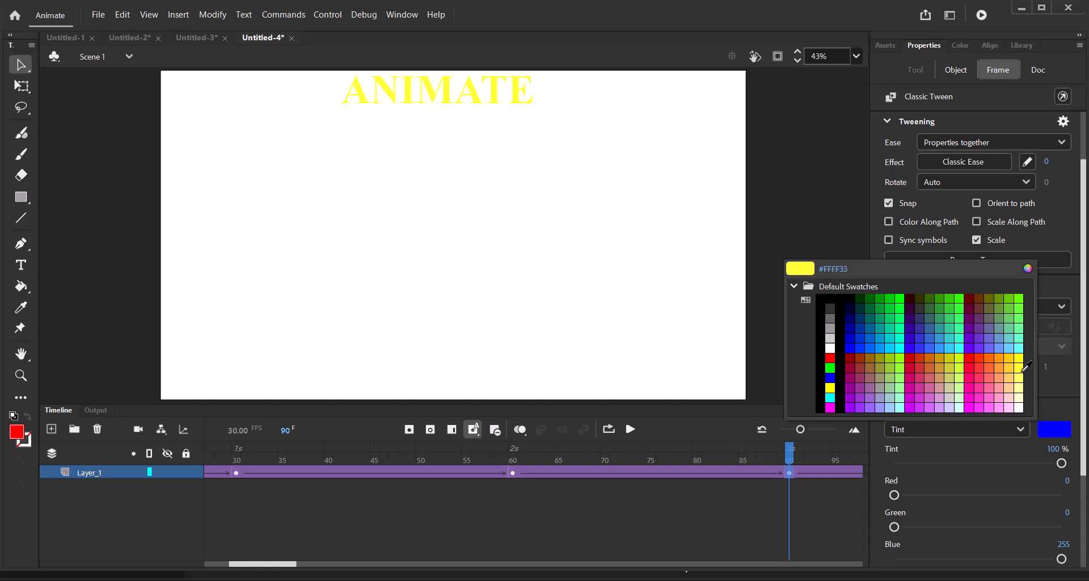
left_click(830, 407)
Step: Scrub to frame 120 and play the ANIMATE animation to preview its motion and tint changes
left_click_drag(791, 459, 884, 460)
left_click_drag(348, 564, 213, 569)
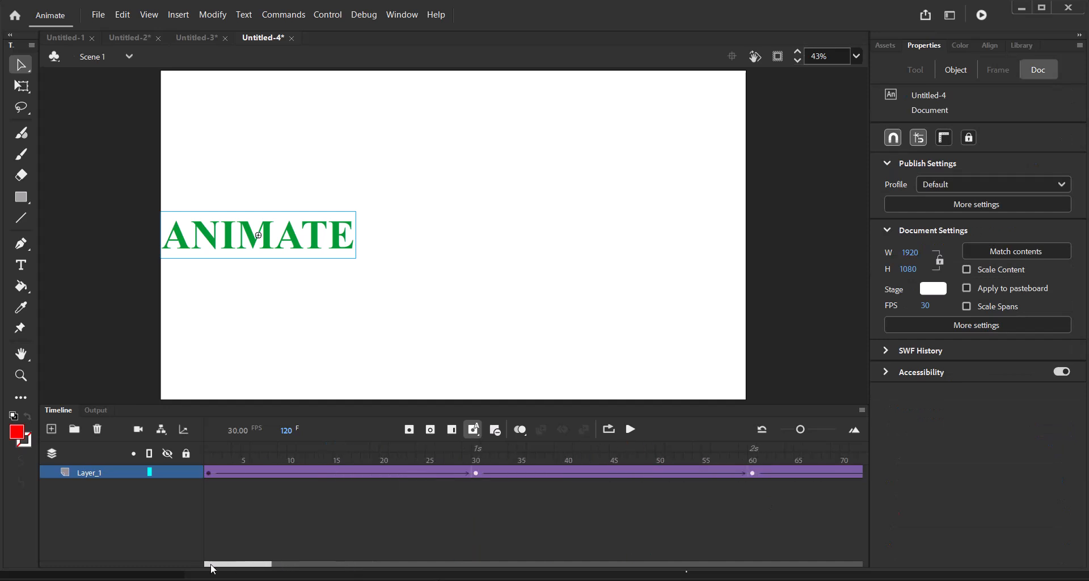
left_click(630, 429)
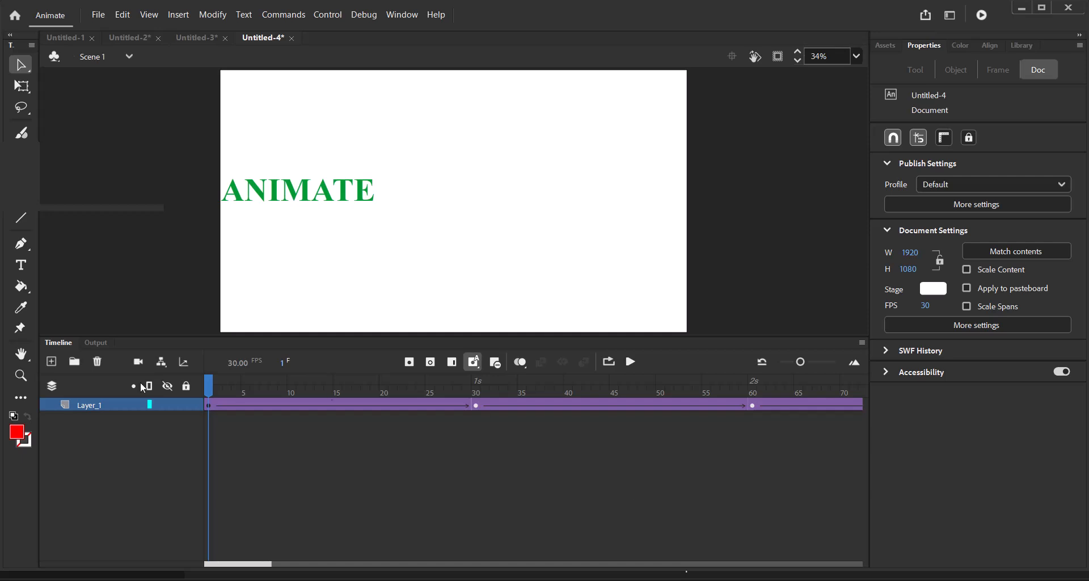
Step: Add a new layer above Layer_1, hide Layer_1, and select the new layer's first frame
left_click(51, 363)
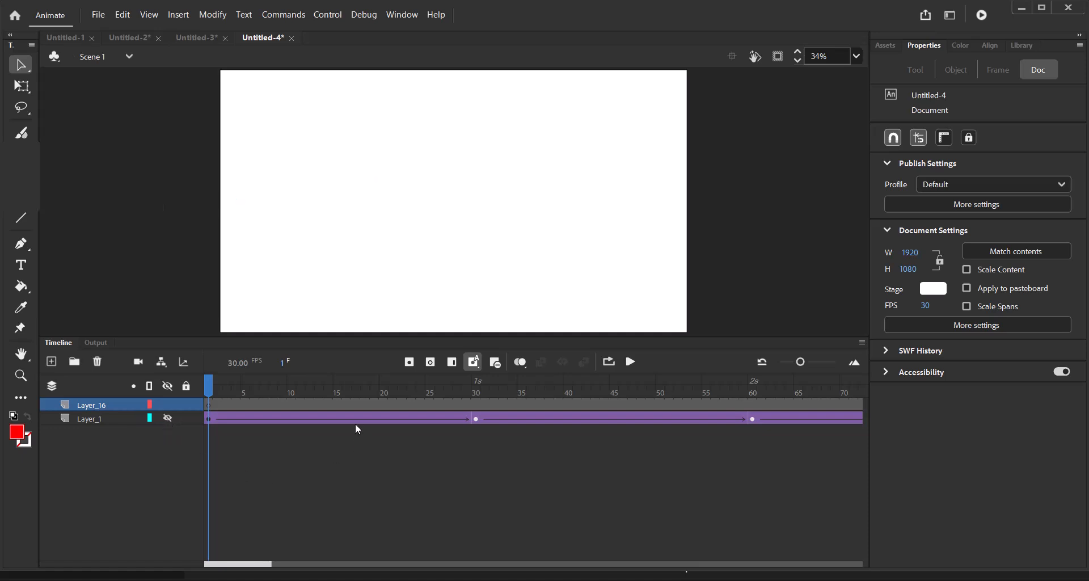
left_click(209, 416)
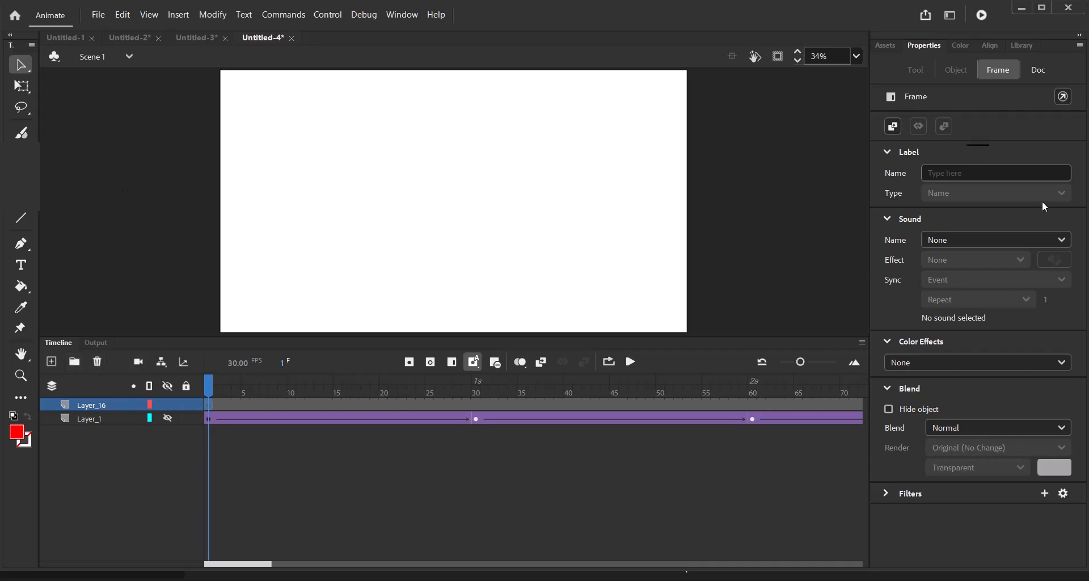
Step: Add the static text MOTION in red Times New Roman Bold, size 96, on frame 1 of the new layer
left_click(28, 270)
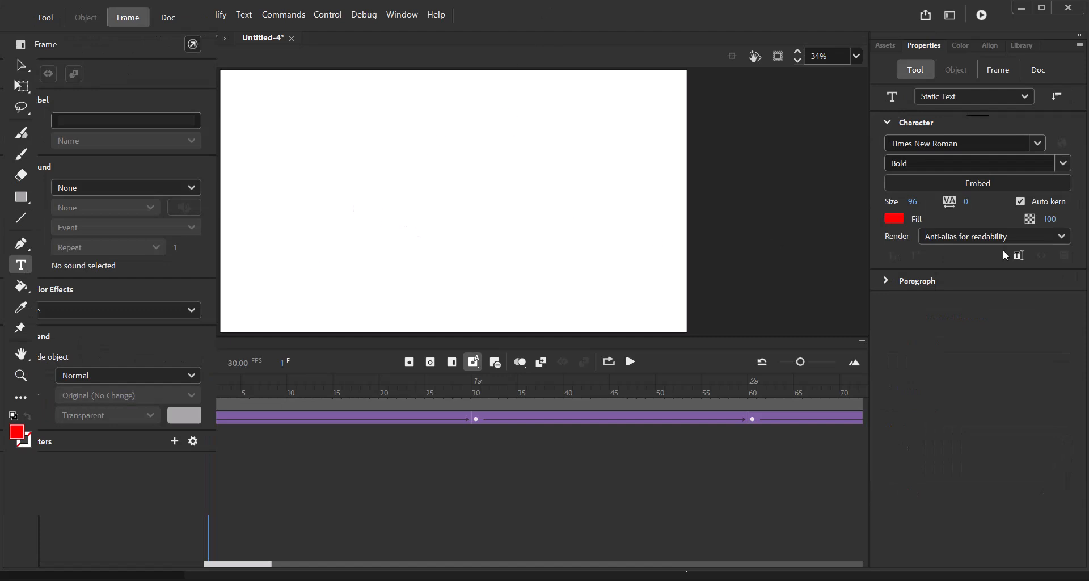
left_click(896, 224)
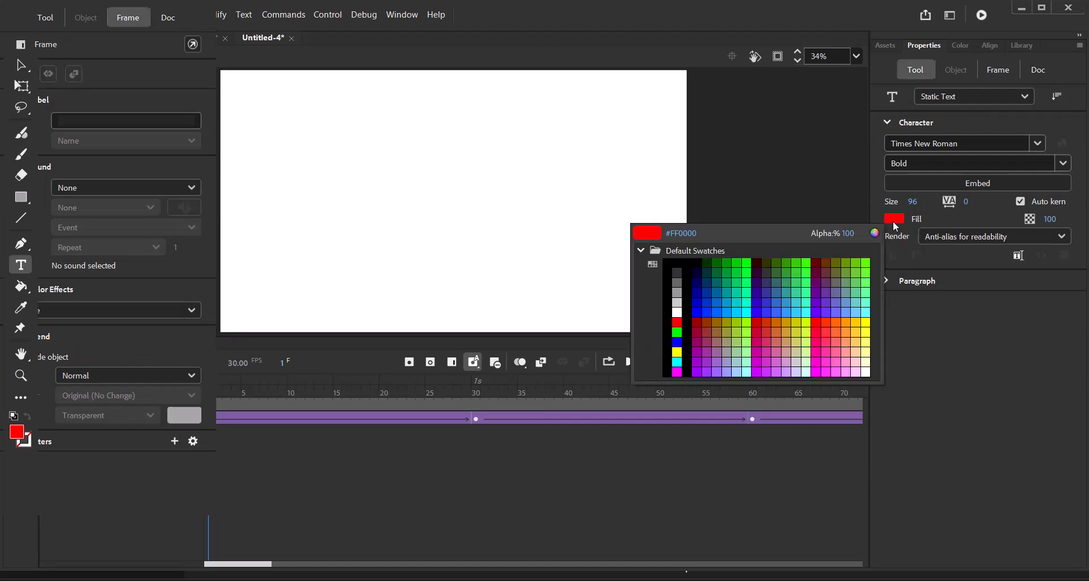
left_click(677, 321)
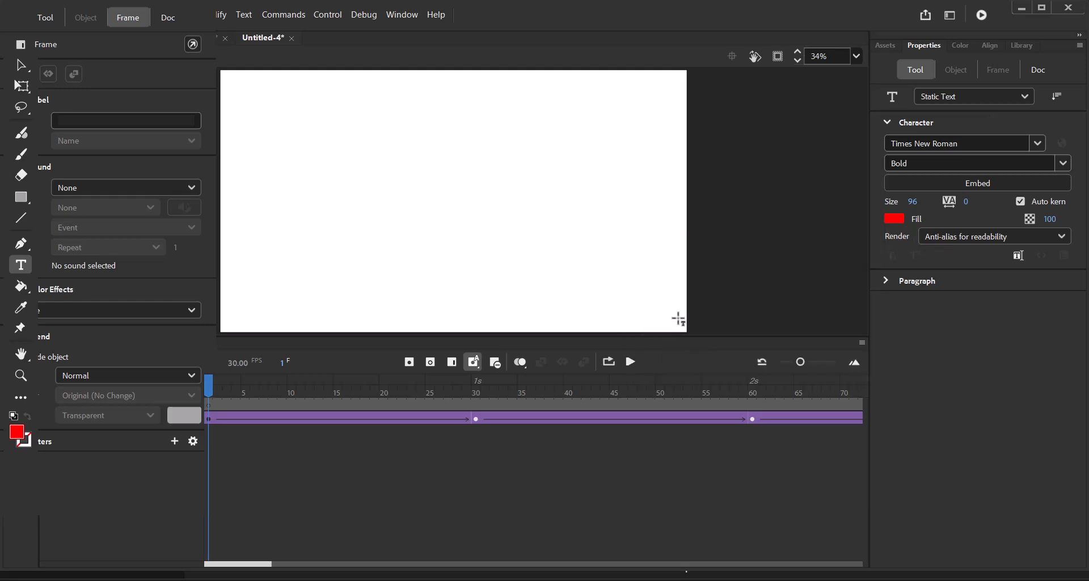
left_click(287, 199)
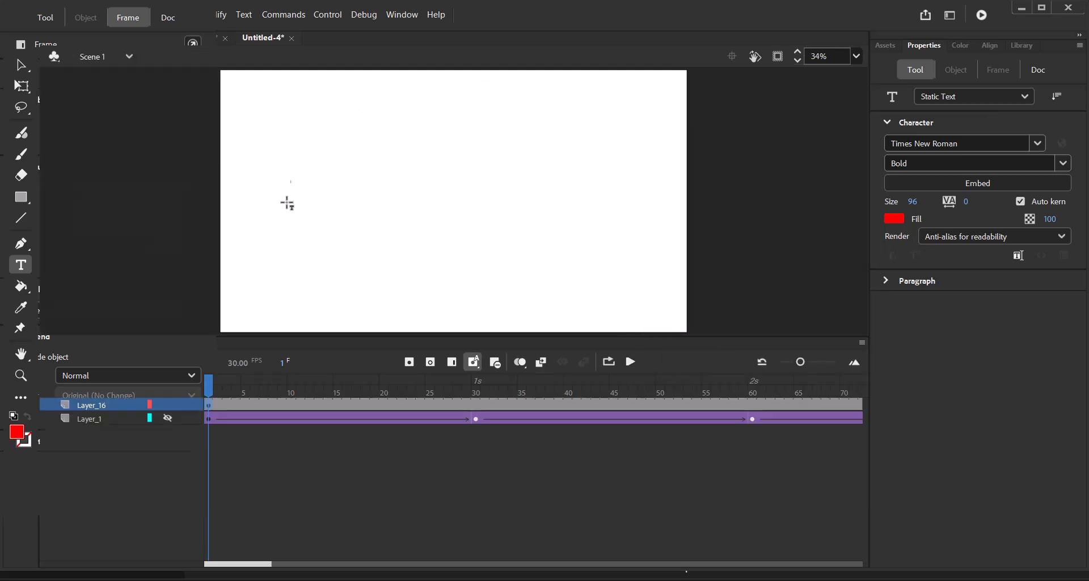
type("MOTIO")
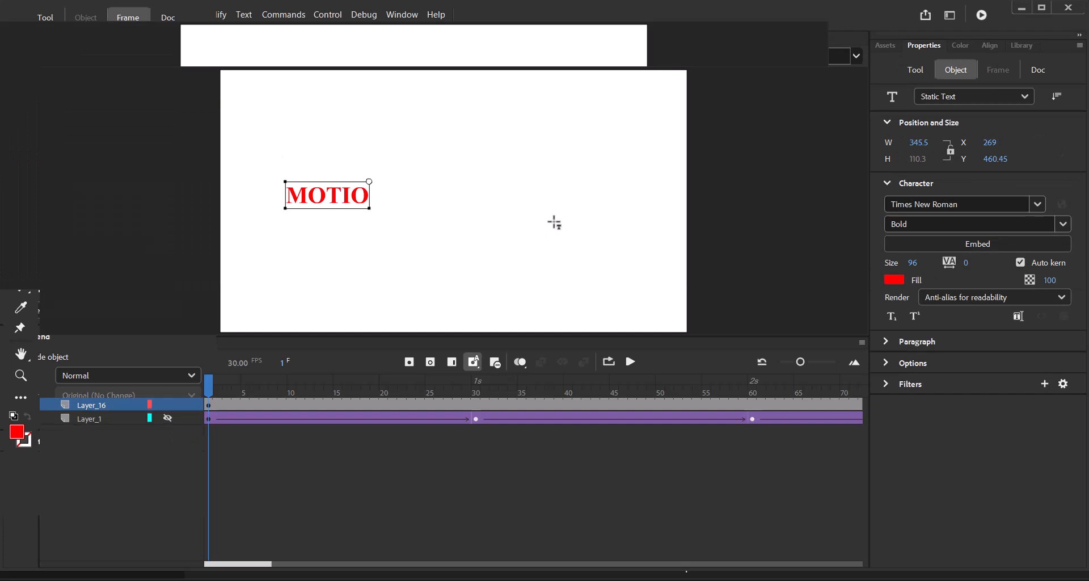
type("N")
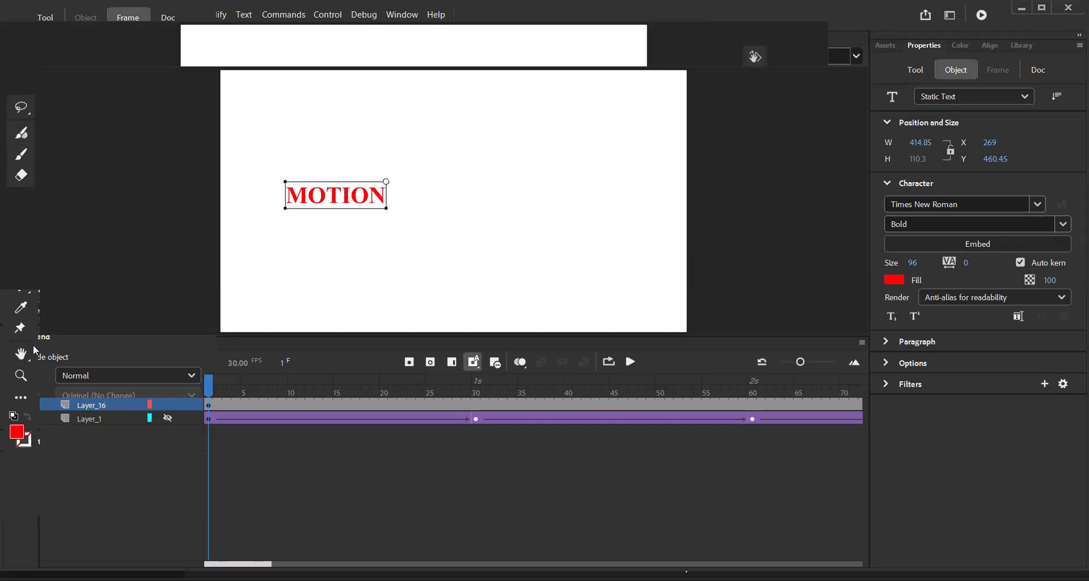
left_click(136, 543)
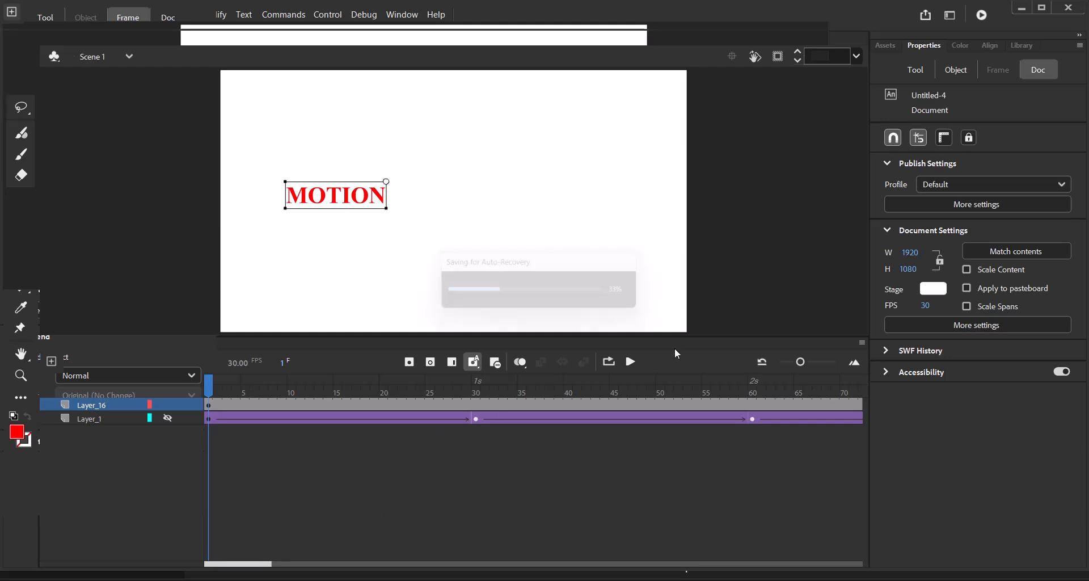
left_click(1044, 8)
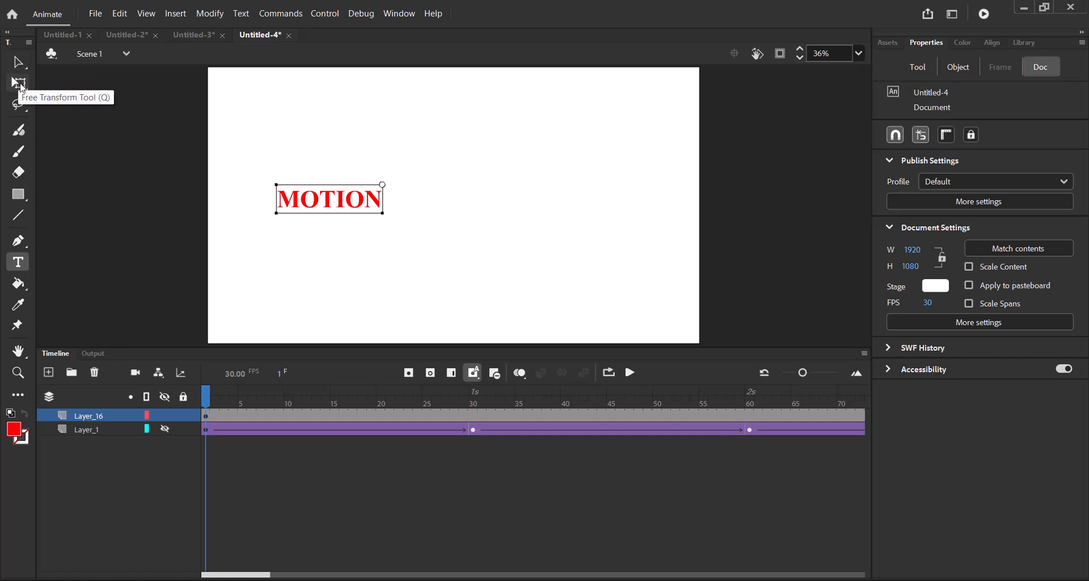
Step: Enlarge the MOTION text with Free Transform to about 887 px wide and position it near the stage center
left_click(19, 83)
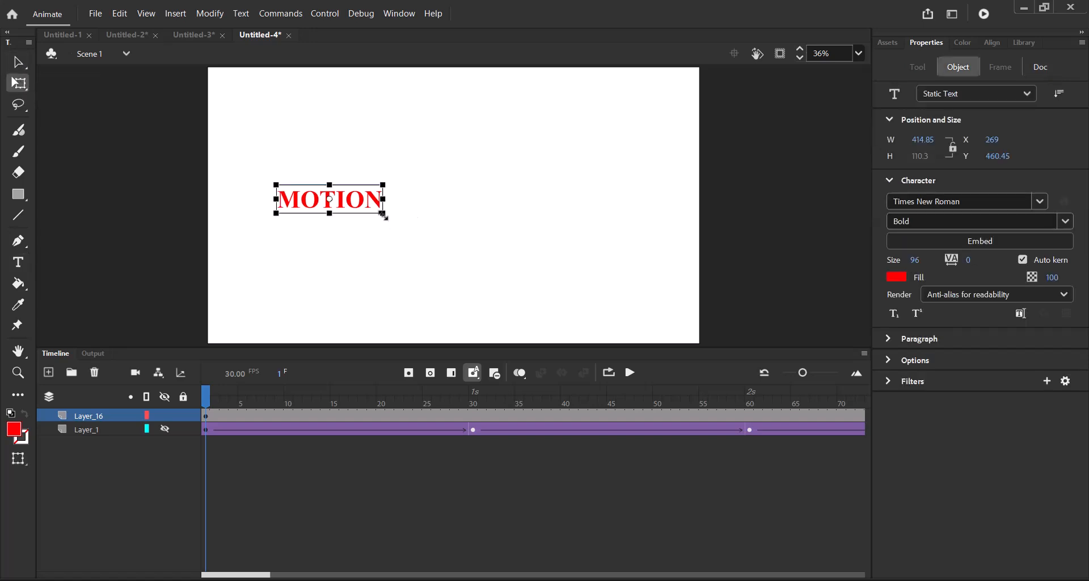
left_click_drag(384, 214, 565, 219)
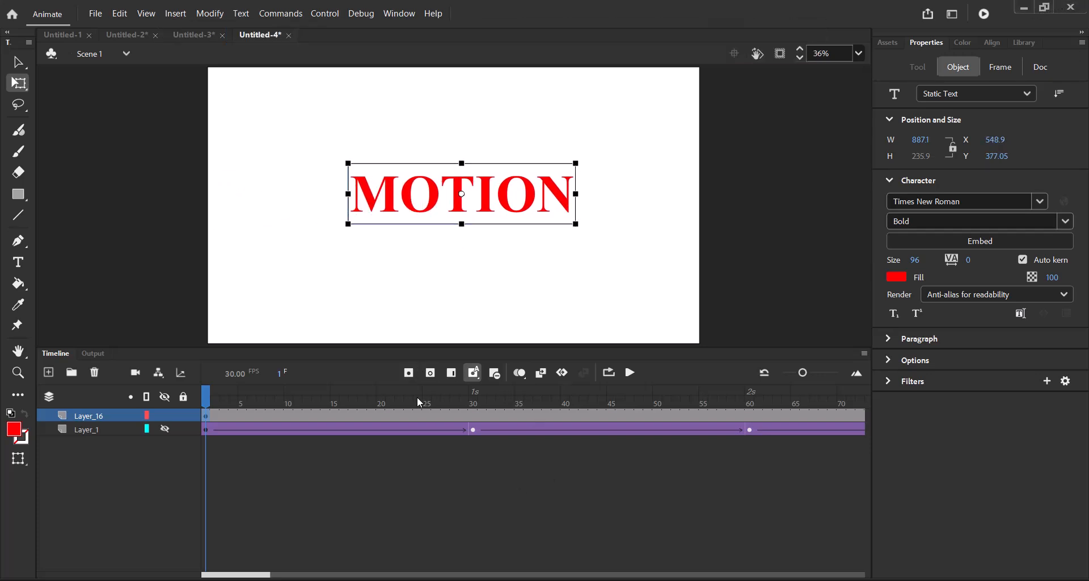
left_click(18, 61)
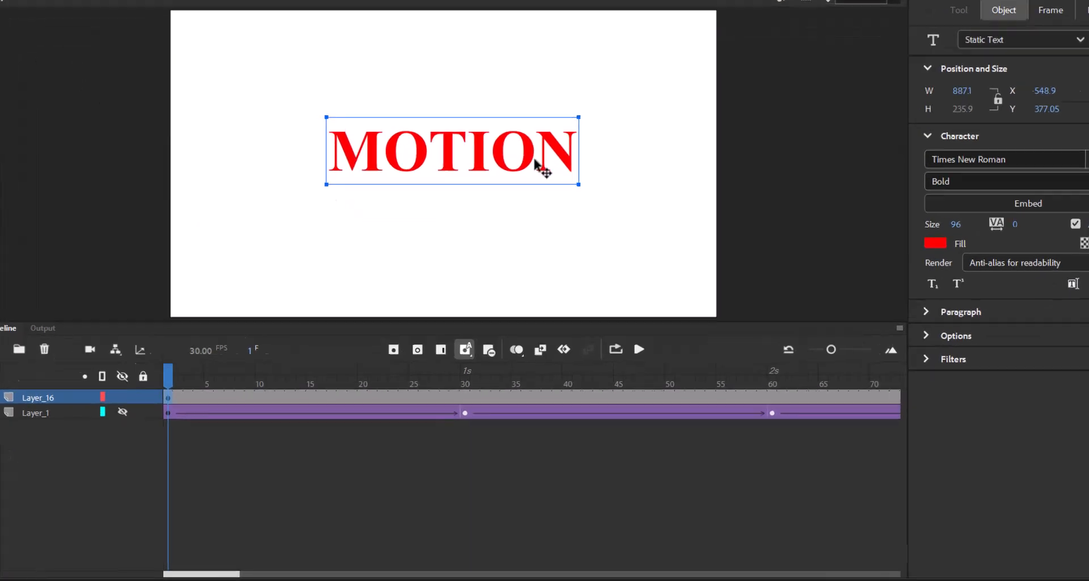
Step: Break the MOTION text apart into individual letters and distribute them to separate layers
right_click(536, 204)
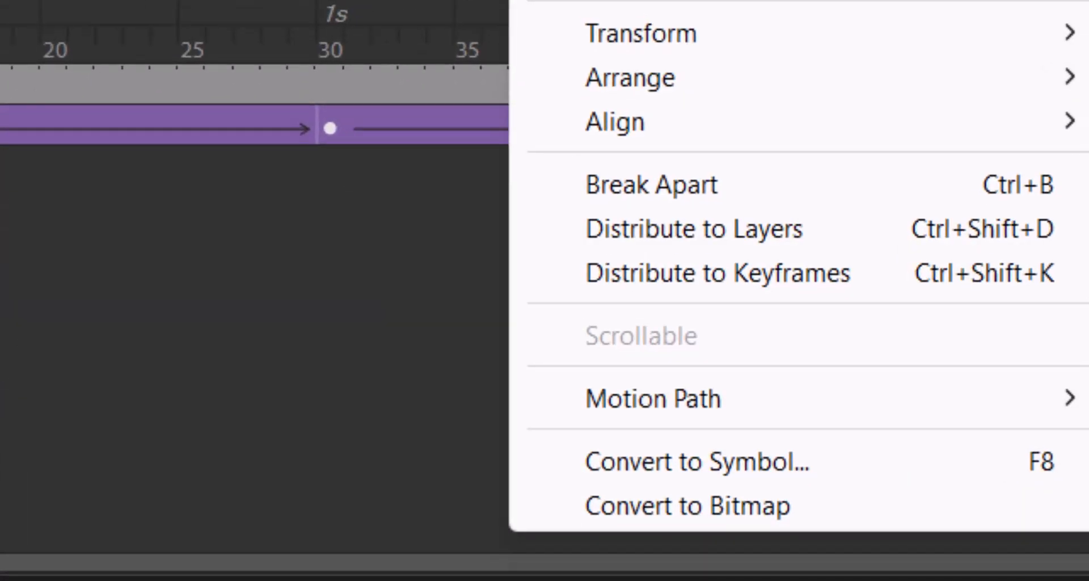
left_click(689, 196)
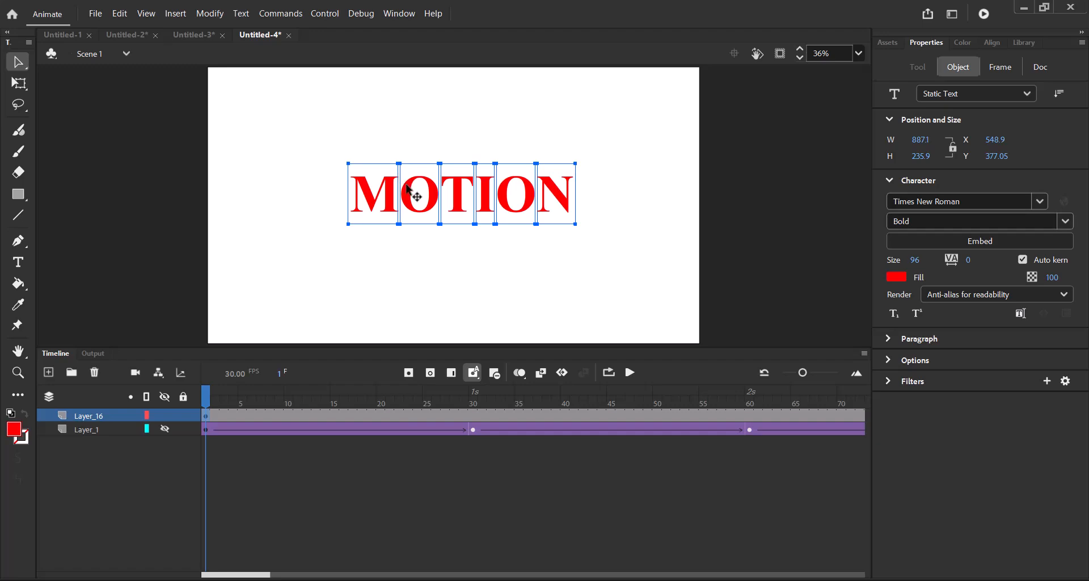
right_click(407, 185)
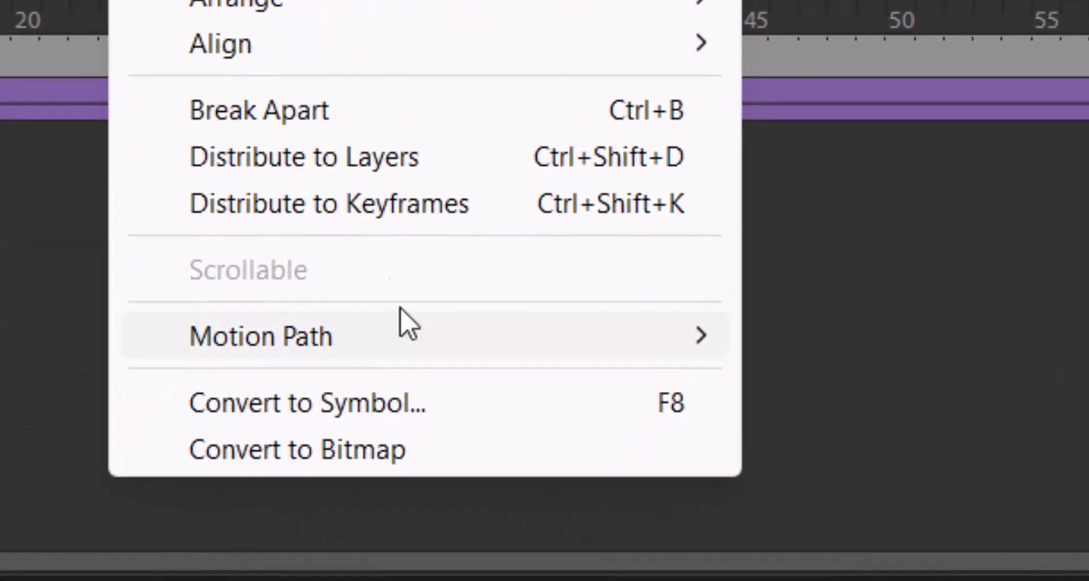
left_click(355, 165)
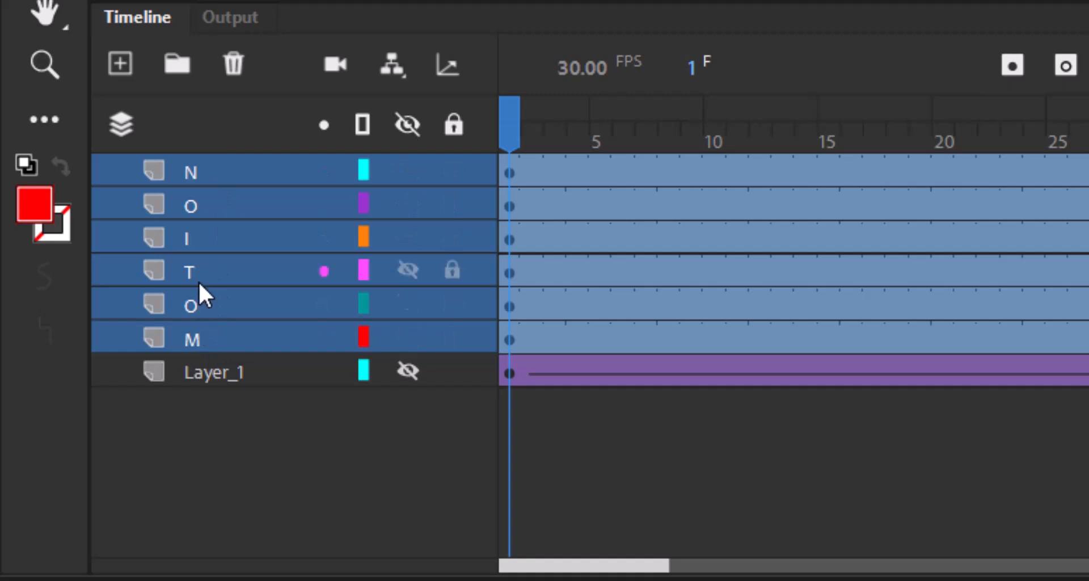
left_click(203, 306)
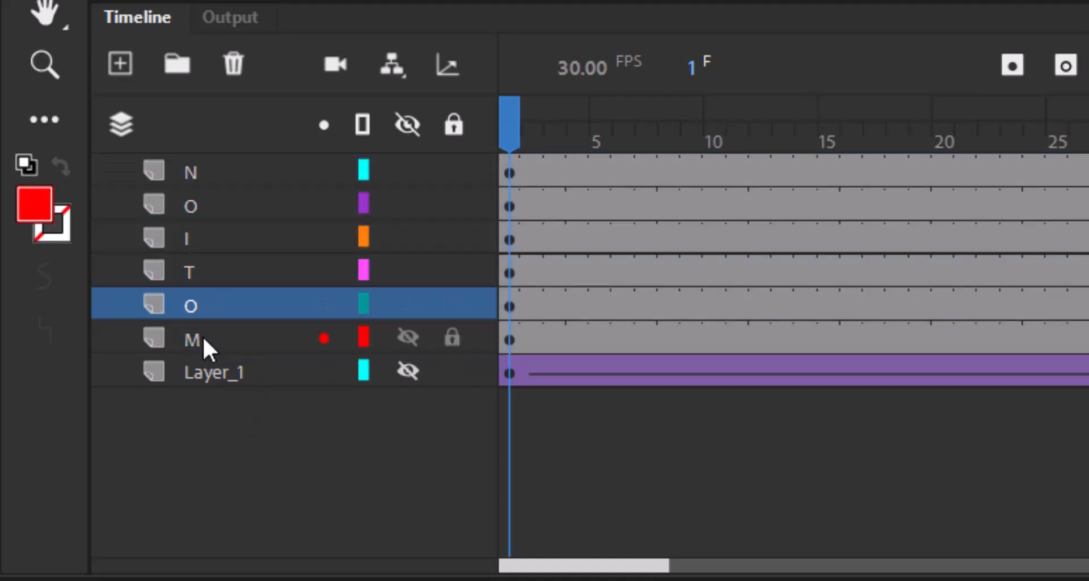
left_click(203, 339)
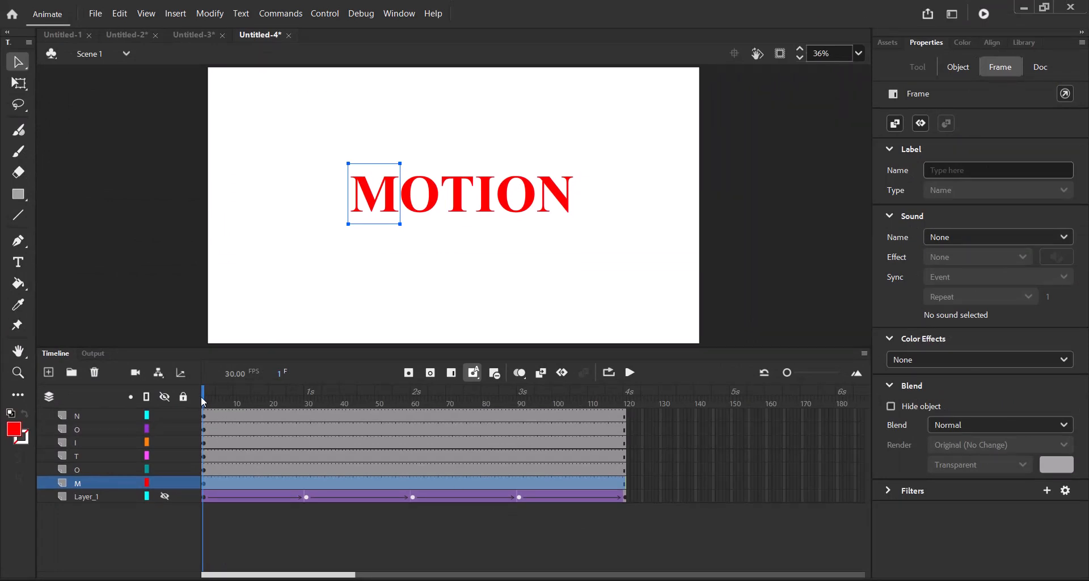
Step: Insert keyframes at frame 30 on all six MOTION letter layers
left_click_drag(206, 404, 306, 408)
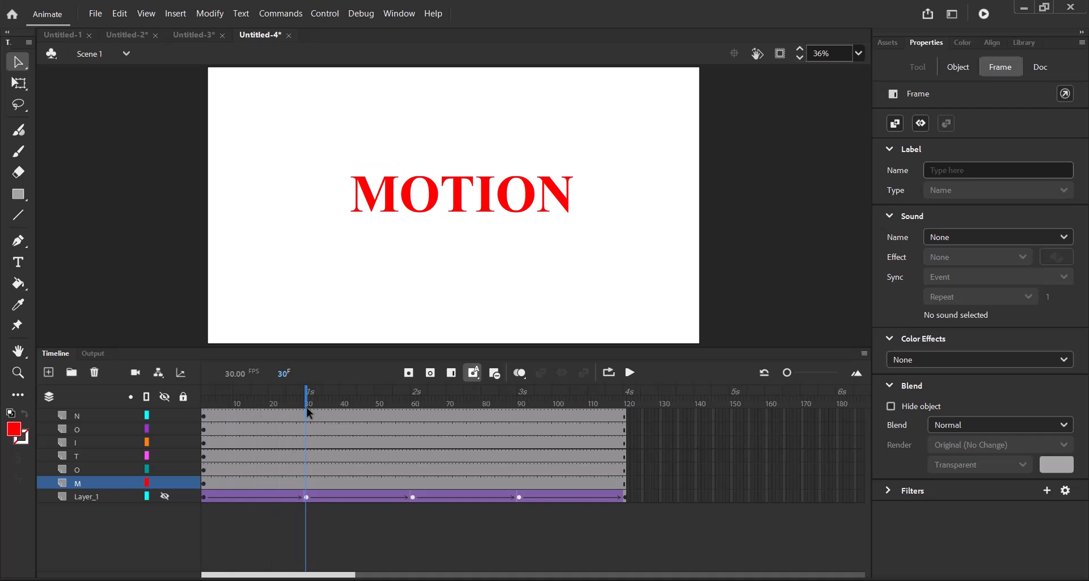
left_click(304, 409)
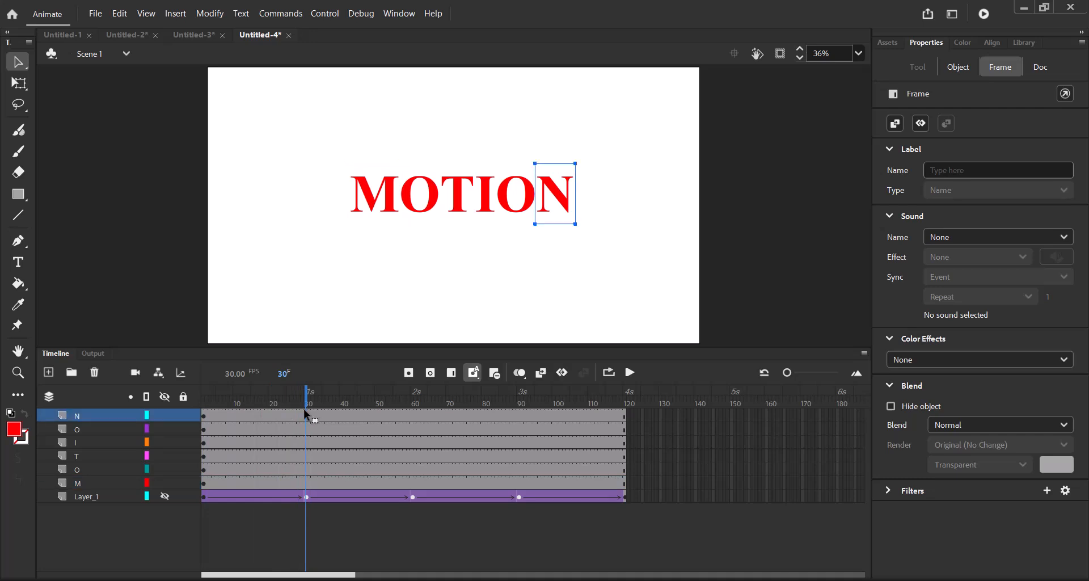
left_click(106, 484, "shift")
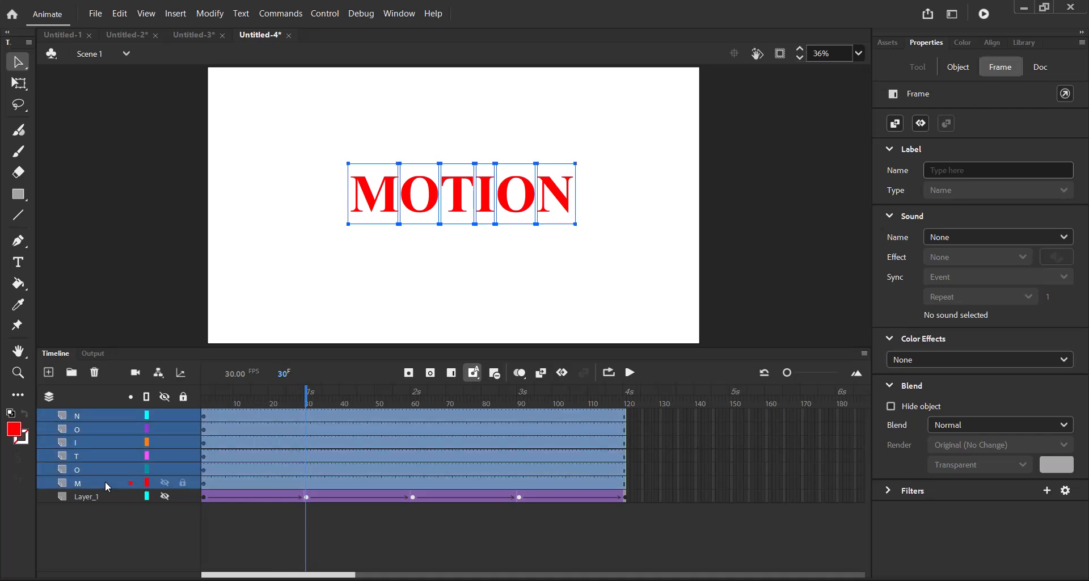
left_click(498, 542)
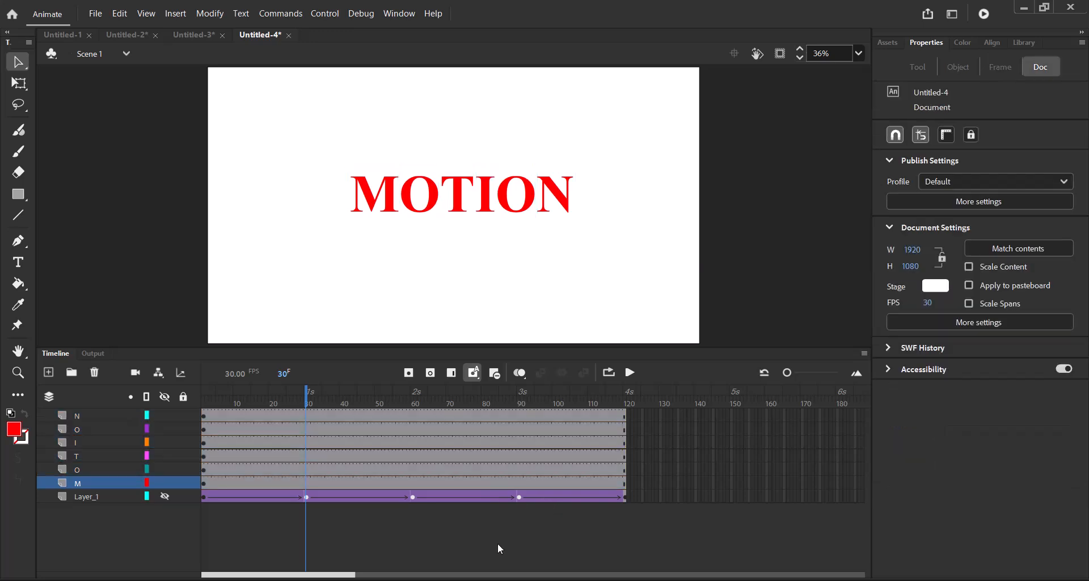
left_click(98, 416)
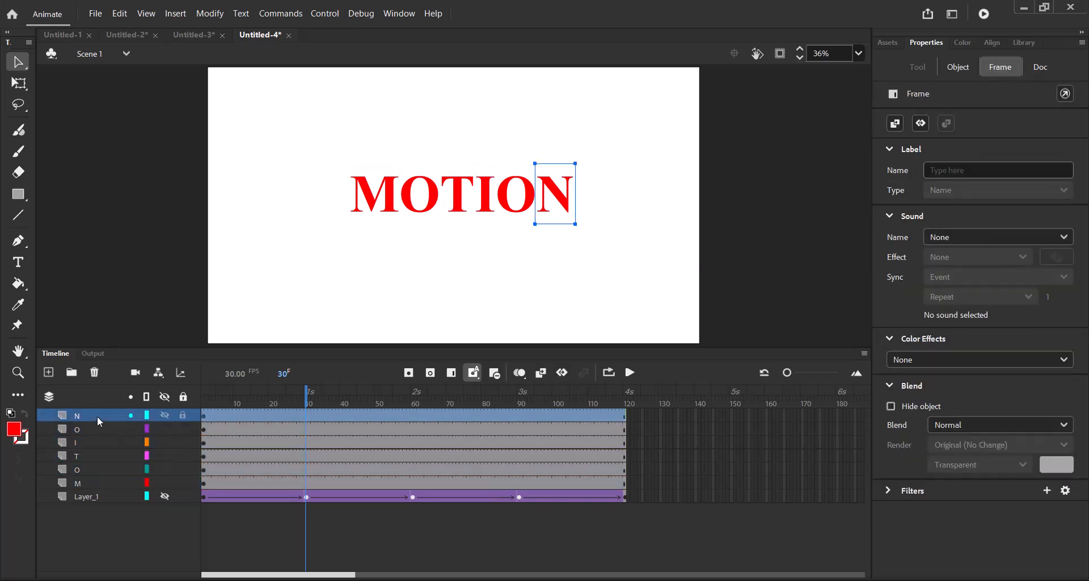
left_click(90, 483, "shift")
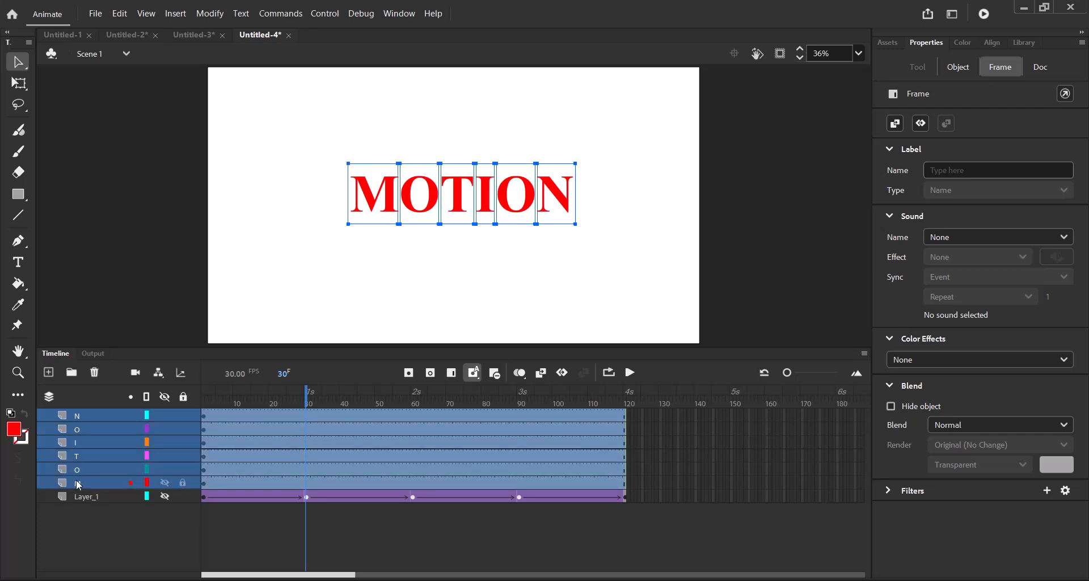
left_click(409, 374)
Step: Add keyframes at frame 60 on all six letter layers
mouse_move(309, 404)
left_mouse_down()
mouse_move(210, 403)
mouse_move(309, 404)
mouse_move(162, 419)
mouse_move(306, 411)
left_mouse_up()
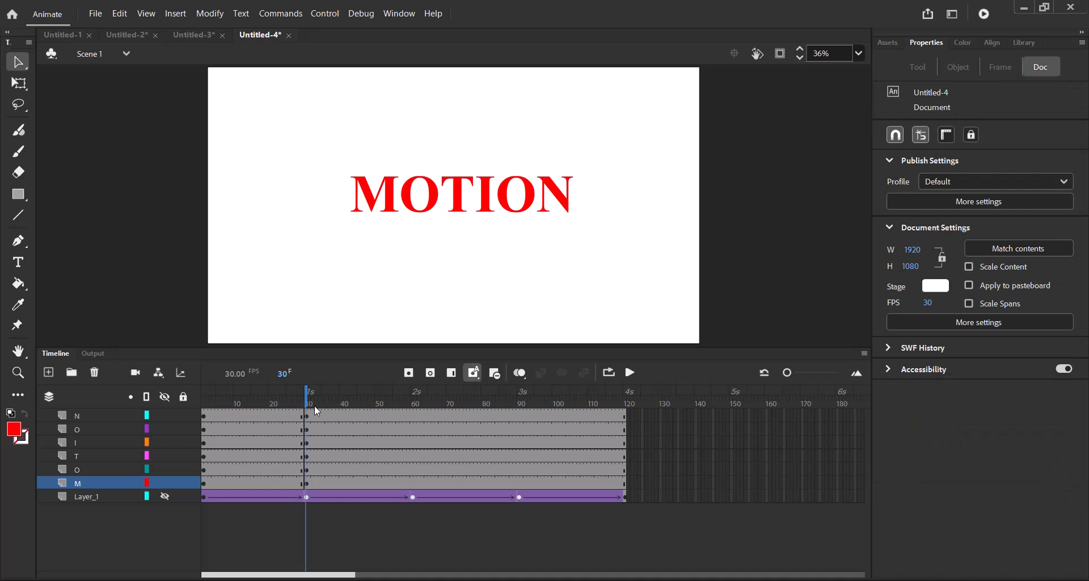
left_click_drag(309, 403, 410, 411)
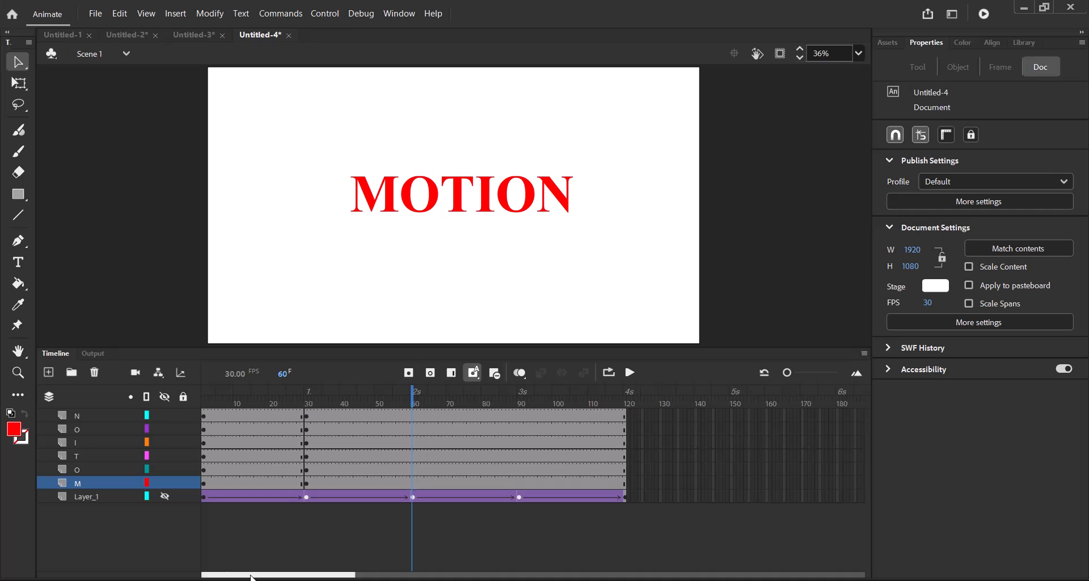
left_click(105, 419, "shift")
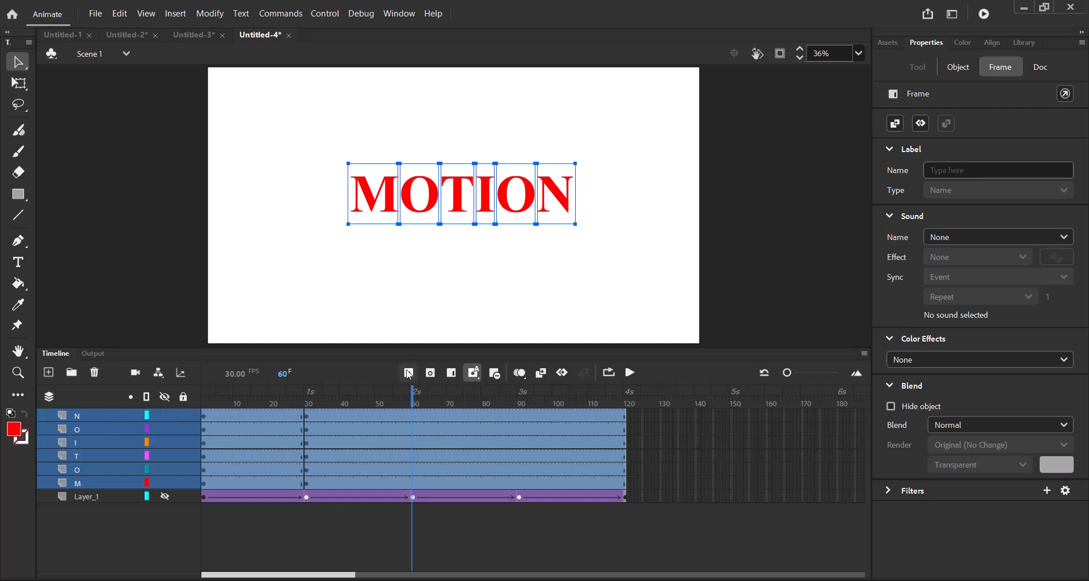
left_click(408, 373)
Step: At frame 60, move the M off the stage's lower-left corner and the first O beyond its upper-left corner
left_click(85, 485)
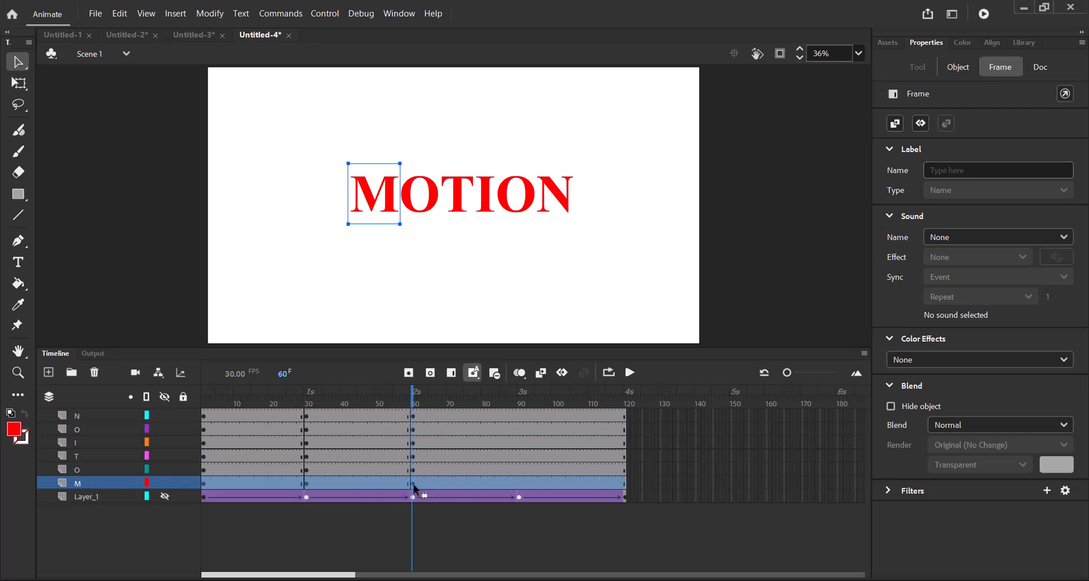
left_click_drag(385, 210, 167, 338)
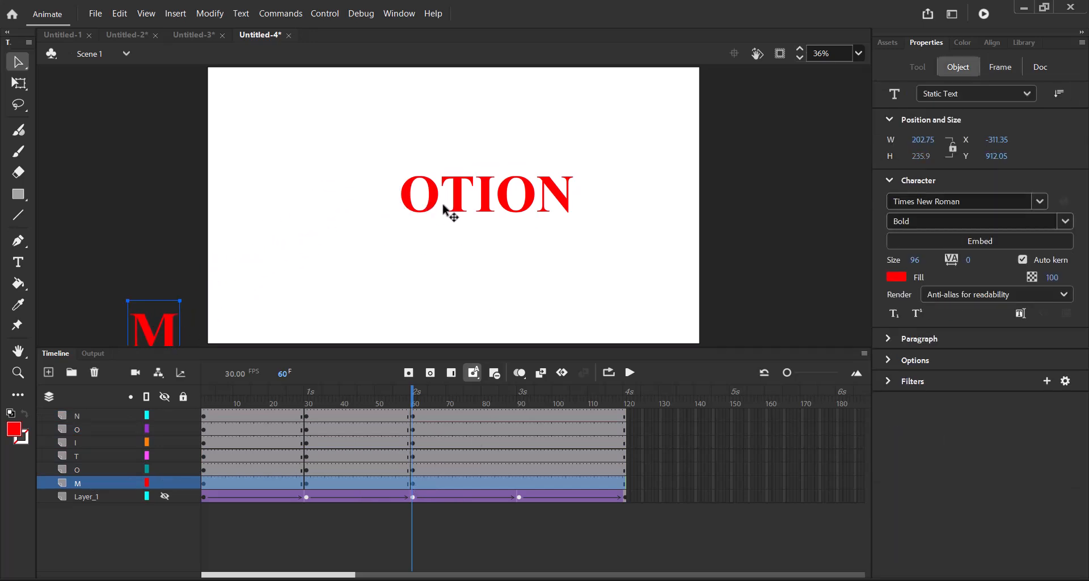
left_click(413, 470)
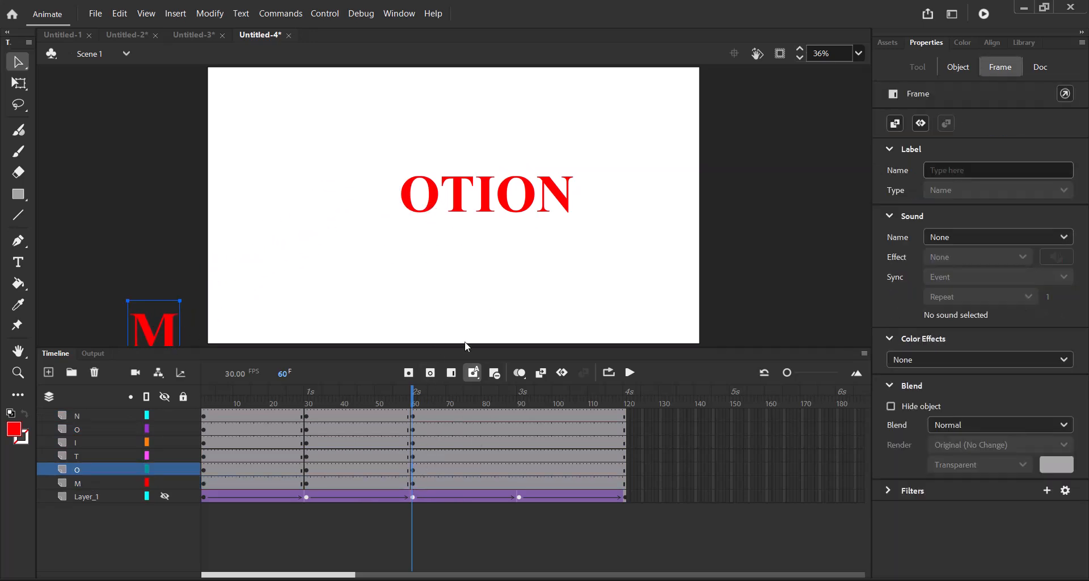
left_click(415, 470)
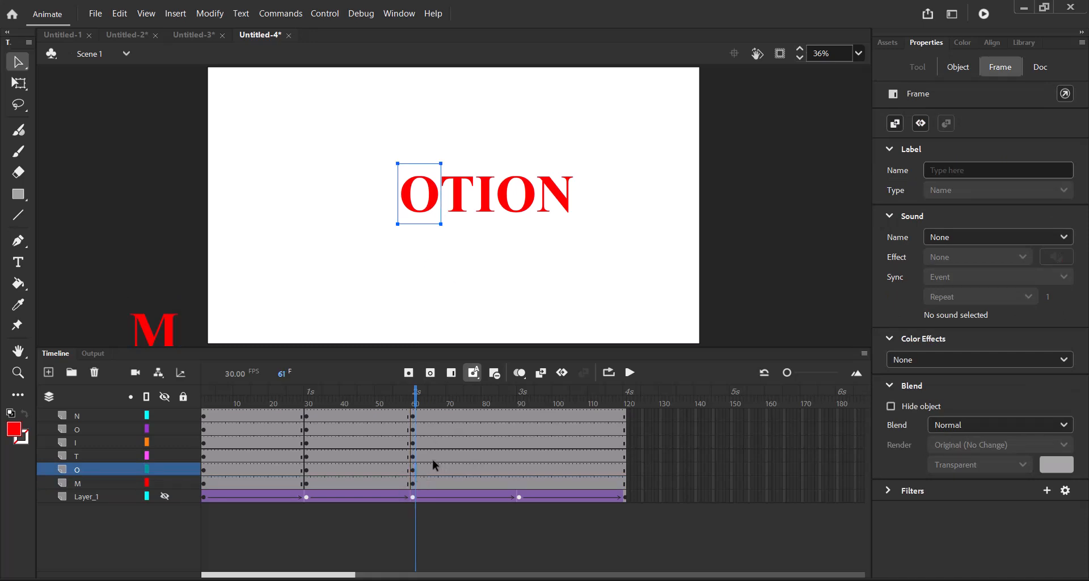
left_click_drag(417, 397, 412, 404)
left_click(471, 275)
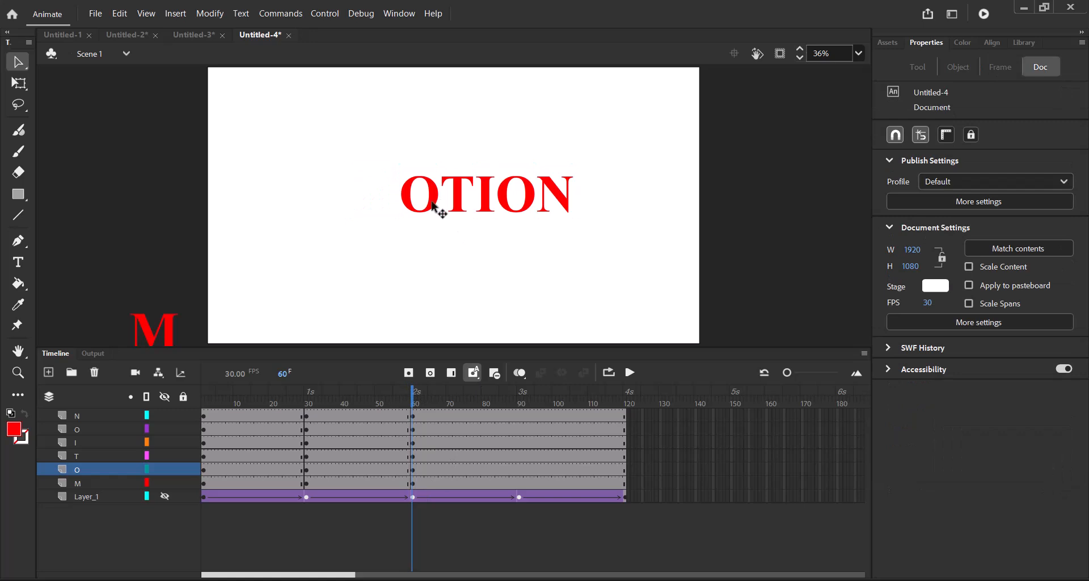
left_click_drag(437, 208, 107, 94)
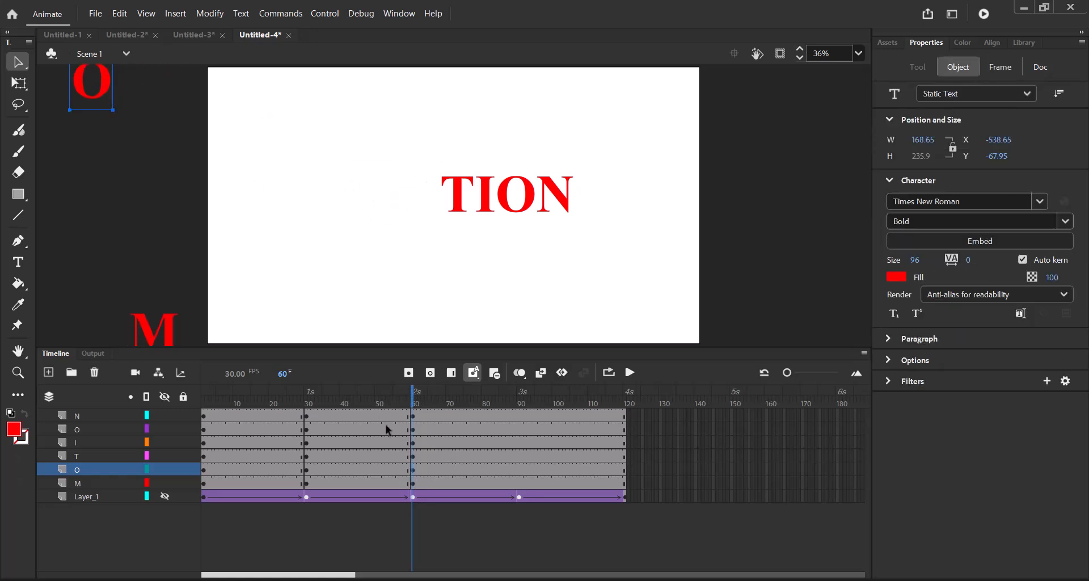
Step: At frame 60, move the T off the stage's lower-right corner and the second O beyond its upper-right corner
left_click(412, 458)
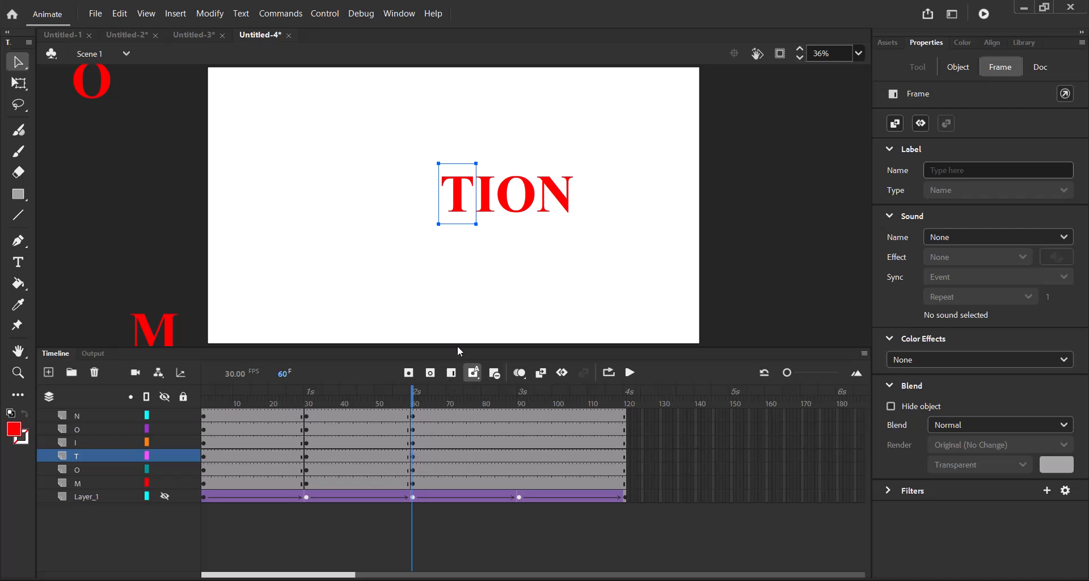
left_click_drag(460, 199, 759, 337)
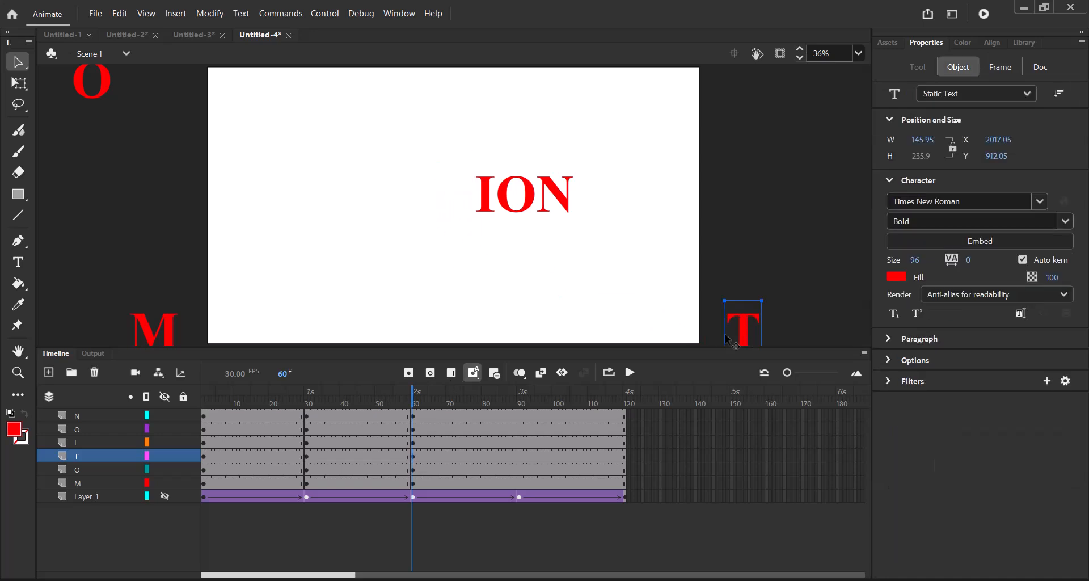
left_click(412, 431)
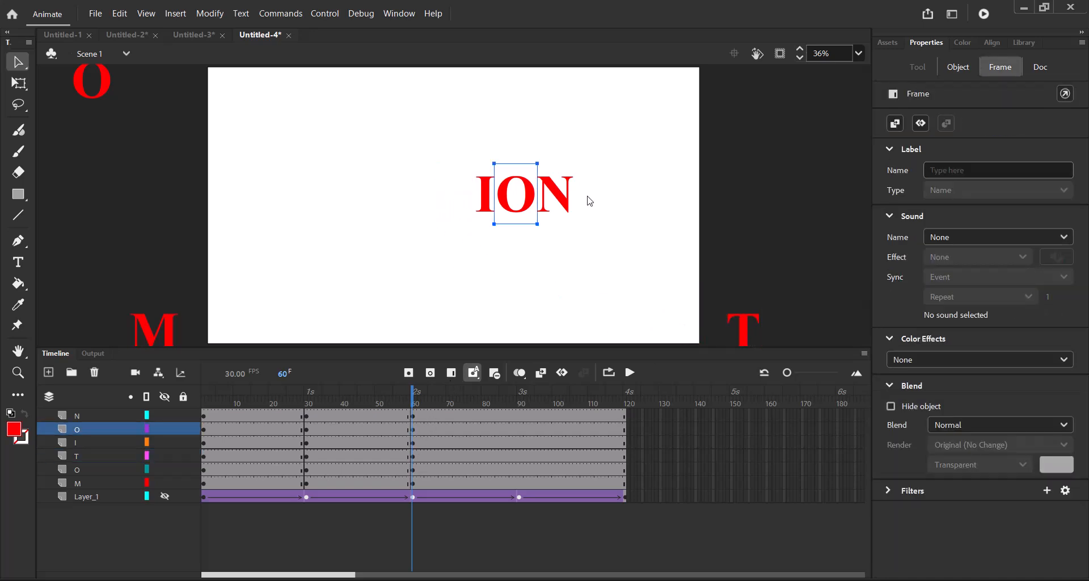
left_click_drag(532, 194, 752, 62)
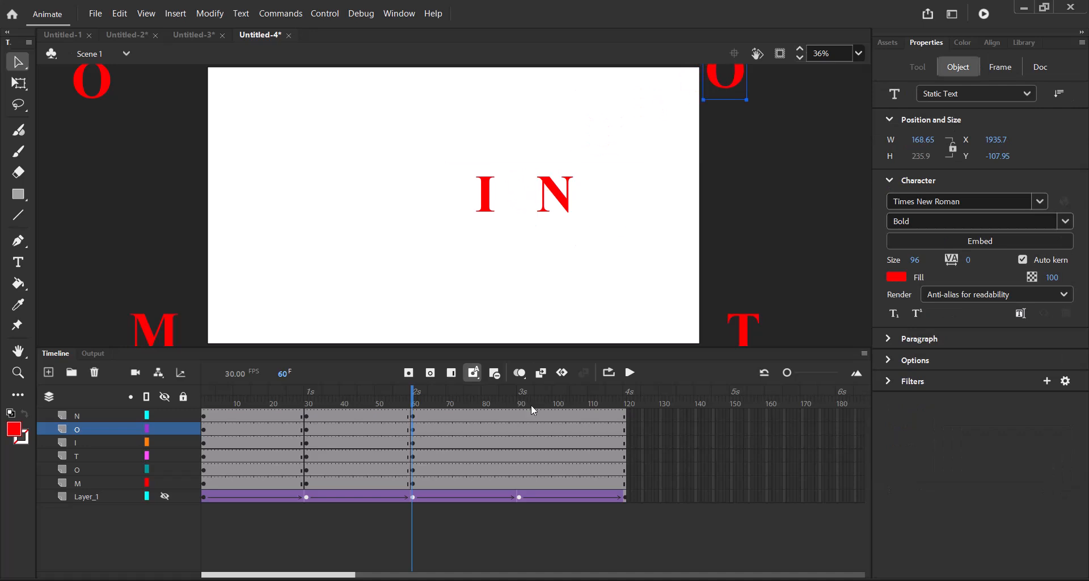
Step: At frame 60, move the N off the stage's left side and the I to about X 2286 beyond its right side
left_click(415, 416)
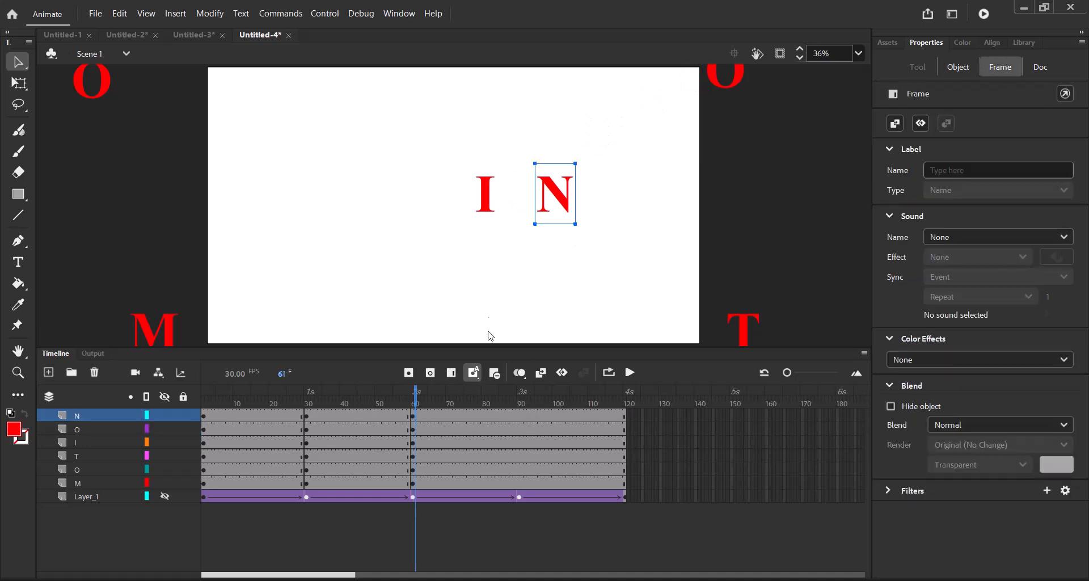
left_click(412, 417)
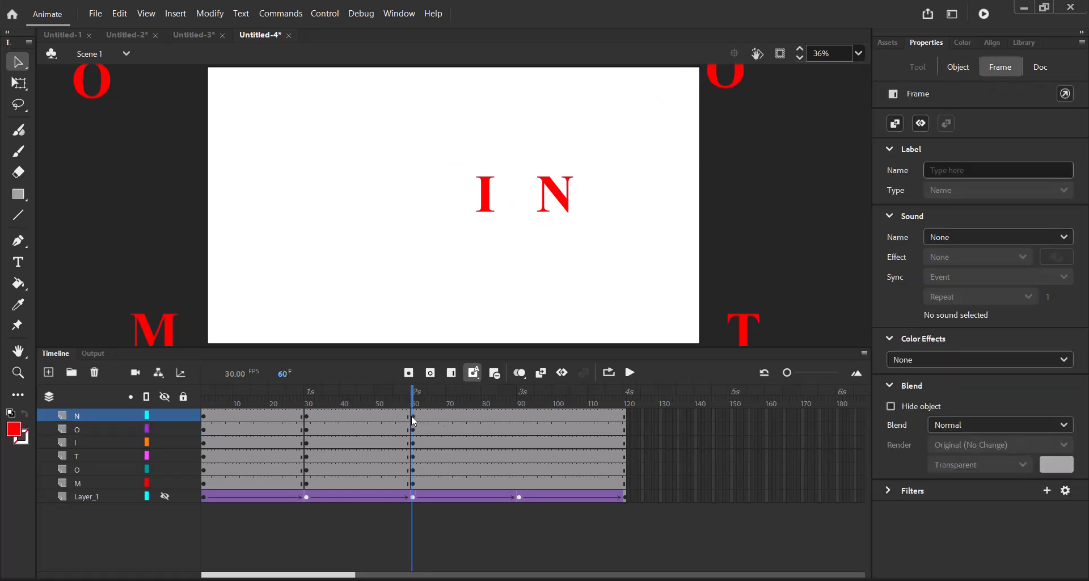
left_click_drag(575, 209, 27, 221)
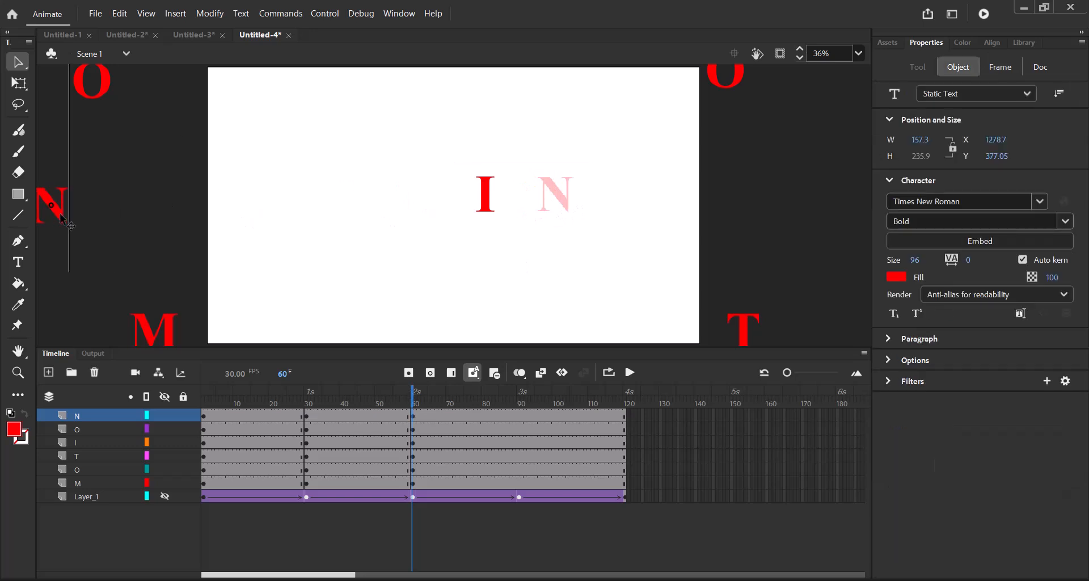
left_click(412, 442)
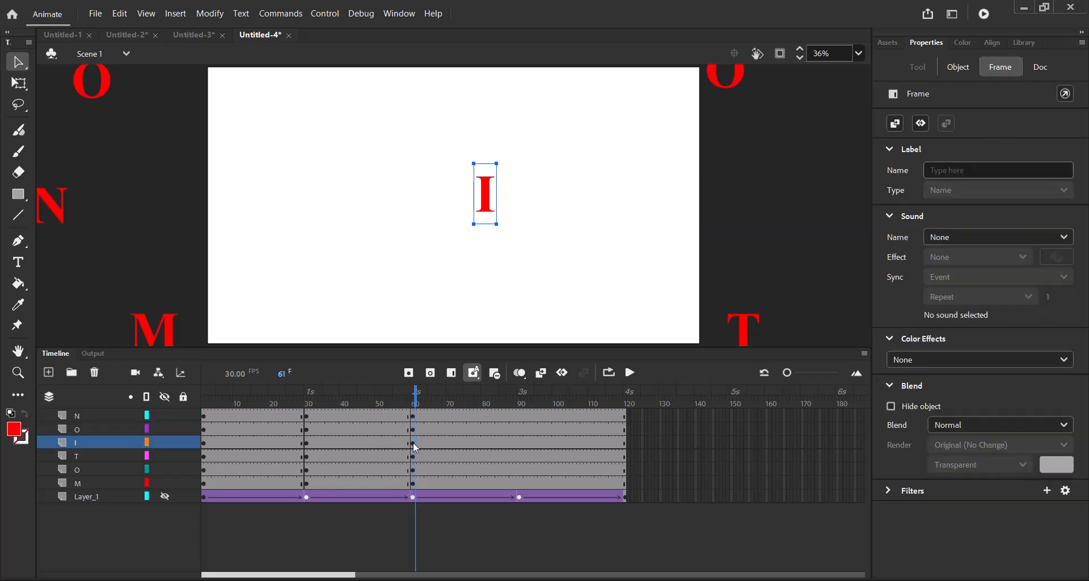
key("comma")
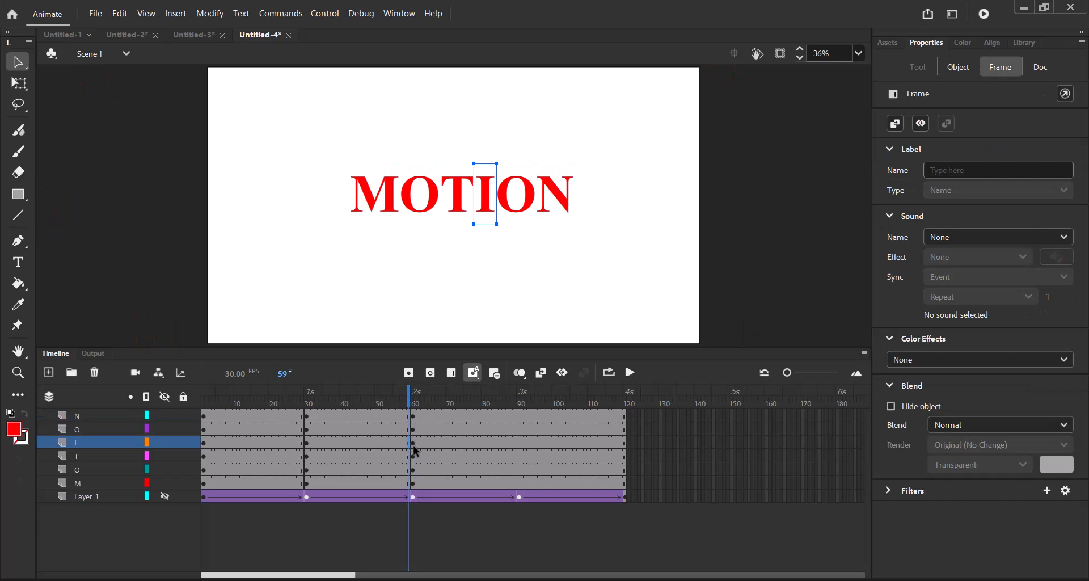
left_click(412, 443)
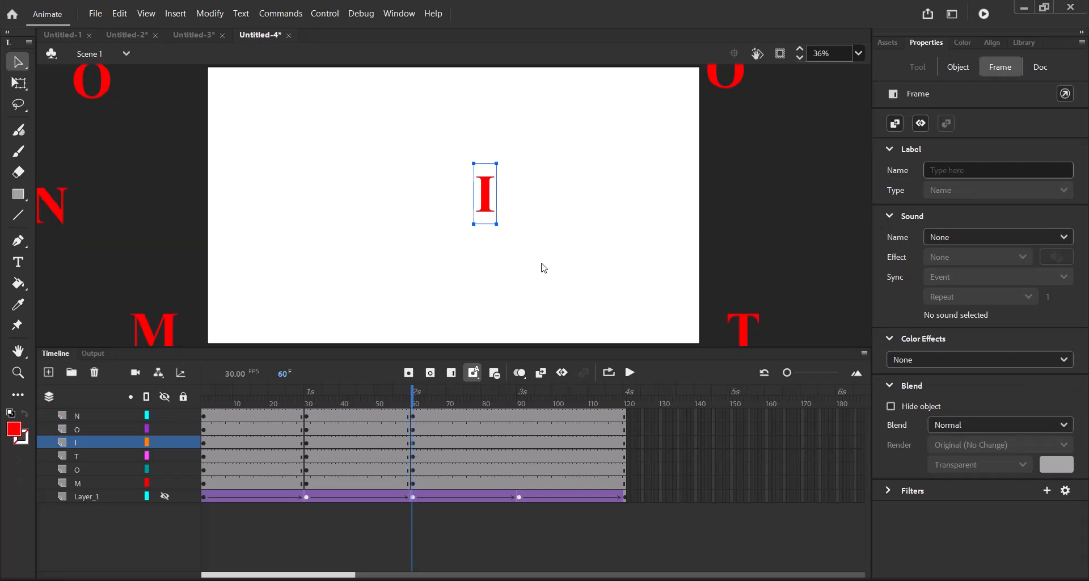
left_click_drag(489, 203, 807, 202)
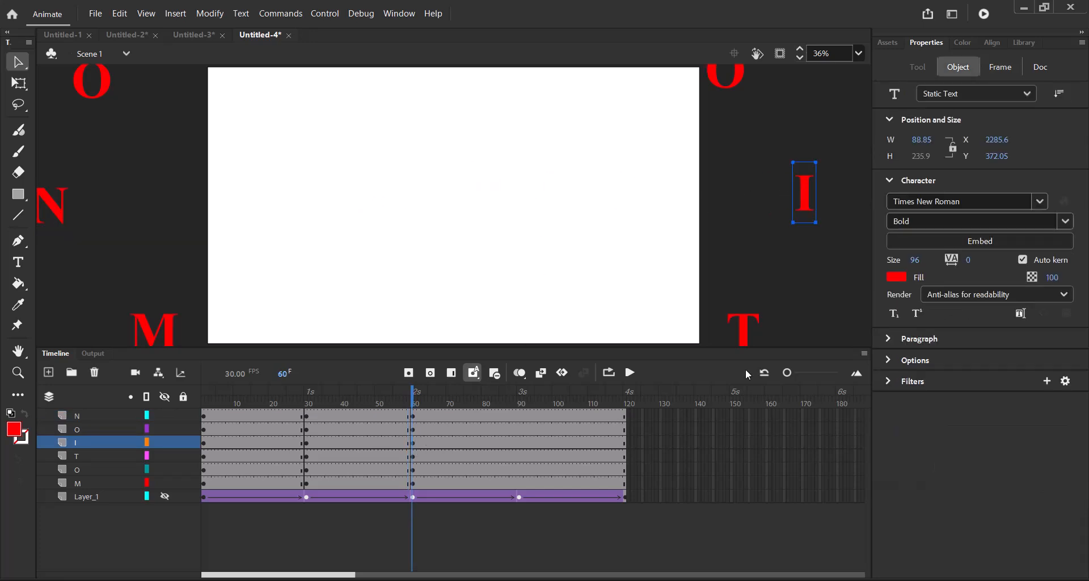
Step: Create classic tweens between frames 30 and 60 on the N, second O and I layers
left_click(358, 417)
right_click(358, 416)
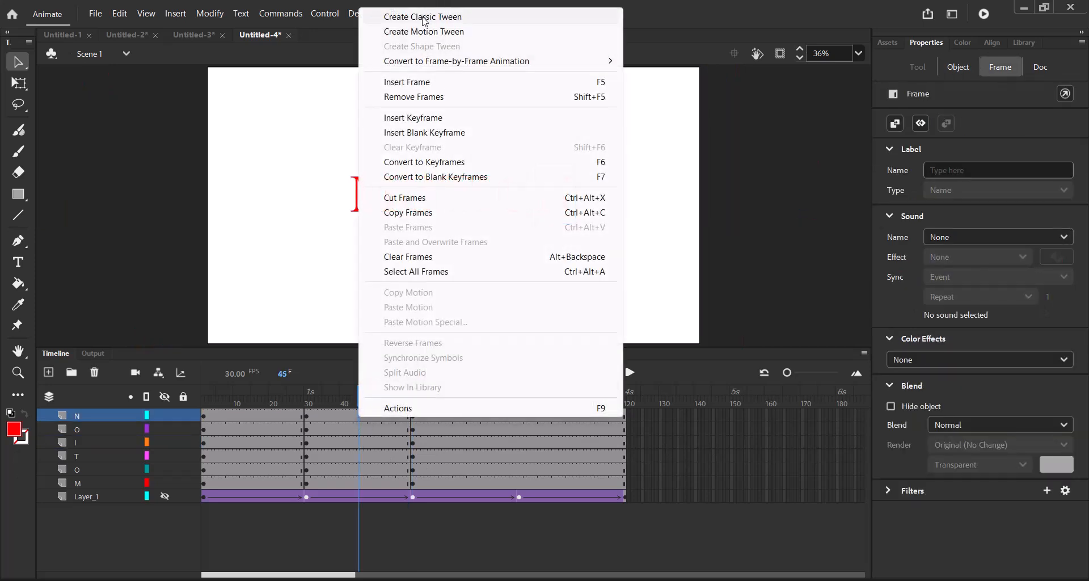
left_click(424, 18)
right_click(377, 429)
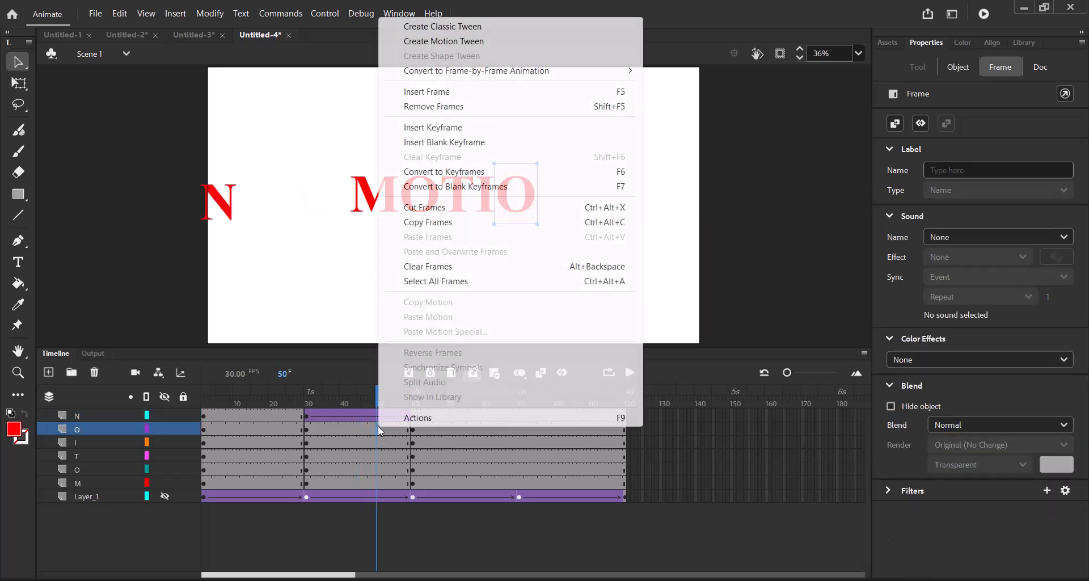
left_click(462, 28)
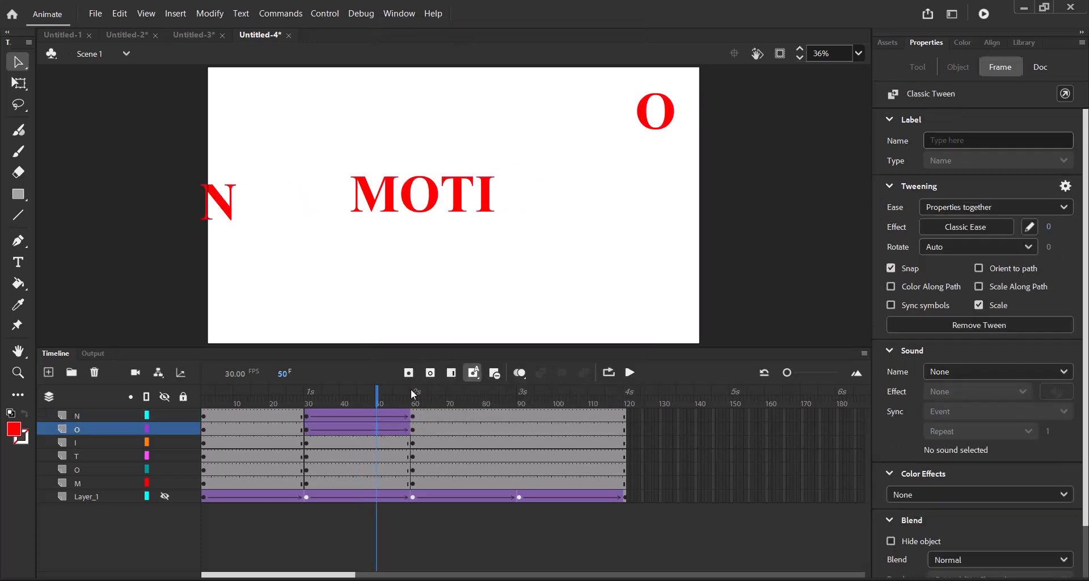
right_click(363, 442)
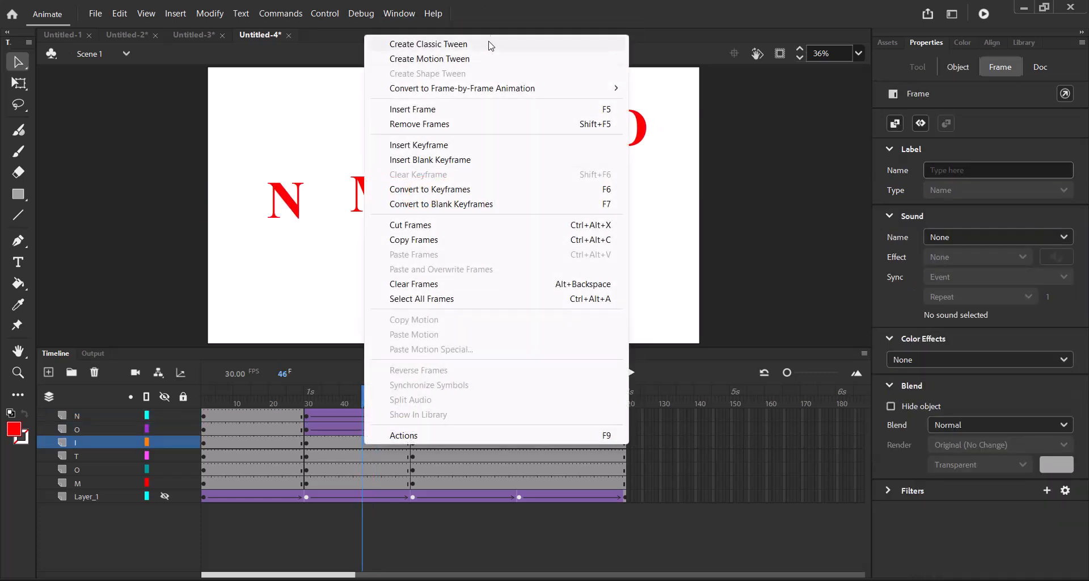
left_click(474, 44)
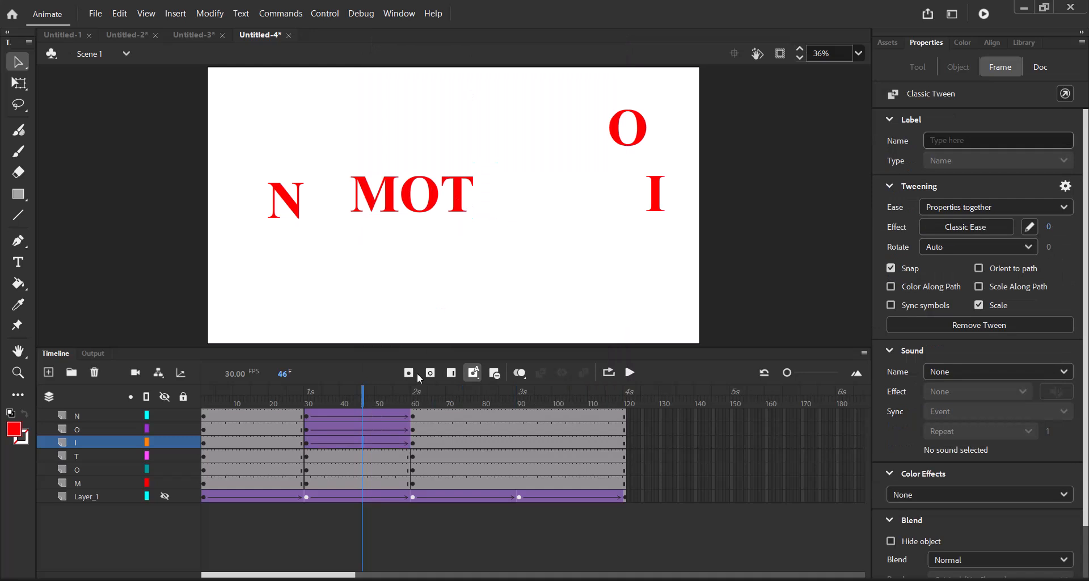
Step: Create classic tweens between frames 30 and 60 on the T, first O and M layers
right_click(373, 455)
left_click(491, 59)
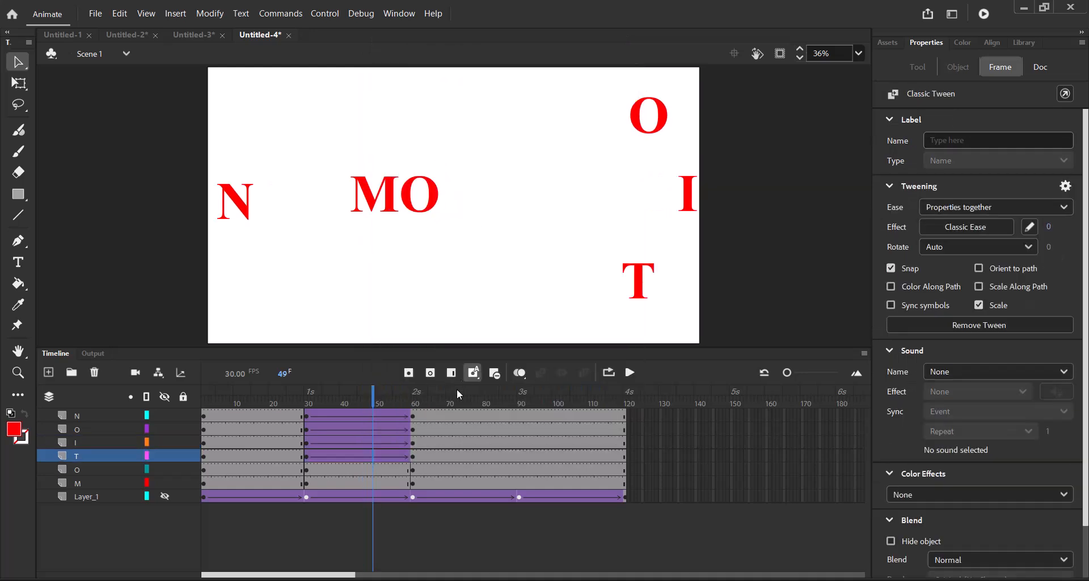
right_click(377, 470)
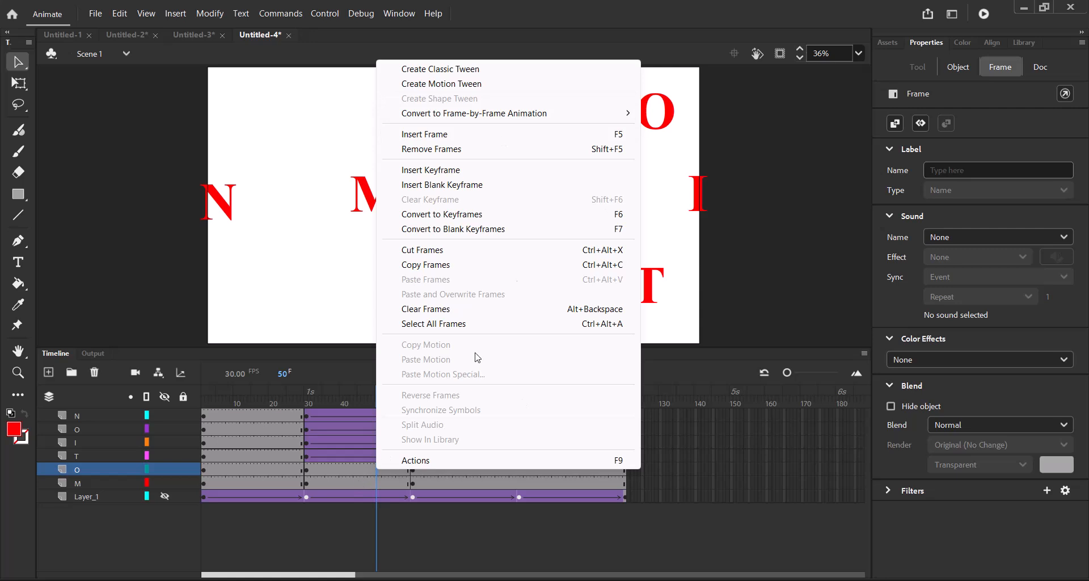
left_click(470, 71)
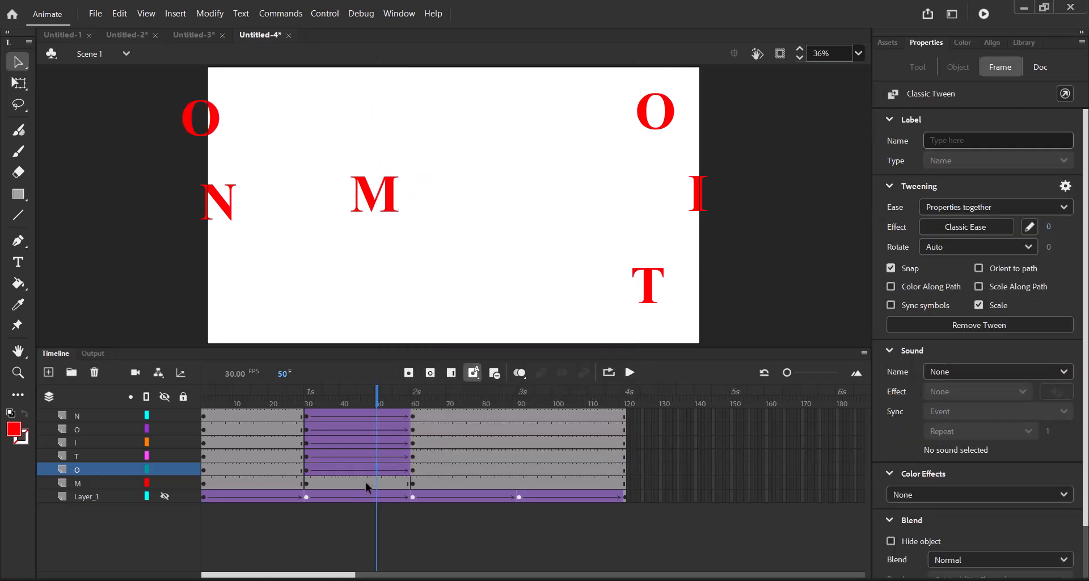
right_click(365, 482)
left_click(504, 84)
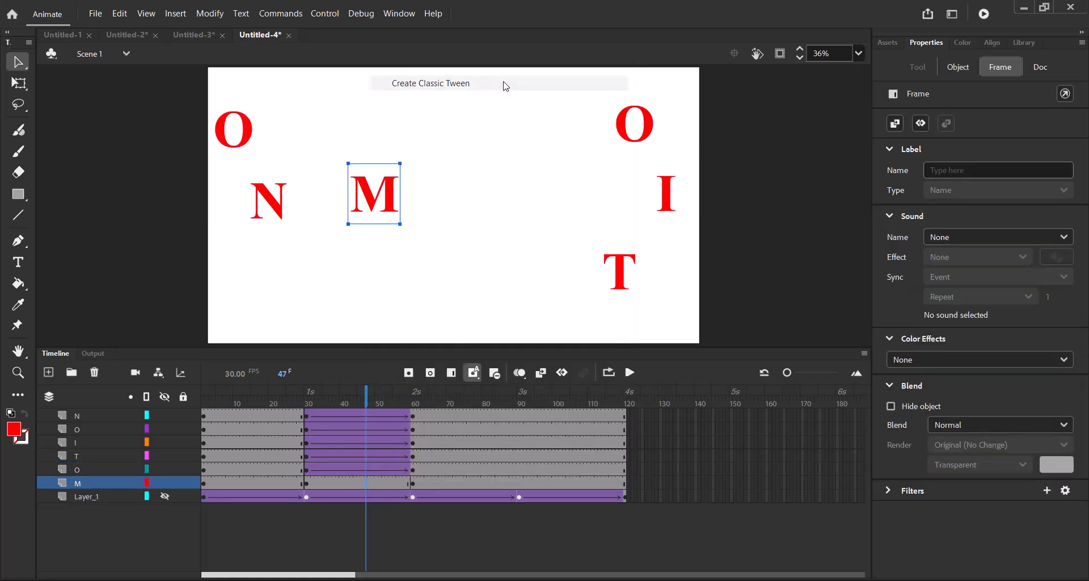
Step: Copy the N layer's keyframe at frame 1 and paste it at frame 90 of the same layer
left_click_drag(364, 400, 293, 424)
mouse_move(205, 436)
left_mouse_down()
mouse_move(626, 449)
mouse_move(203, 440)
left_mouse_up()
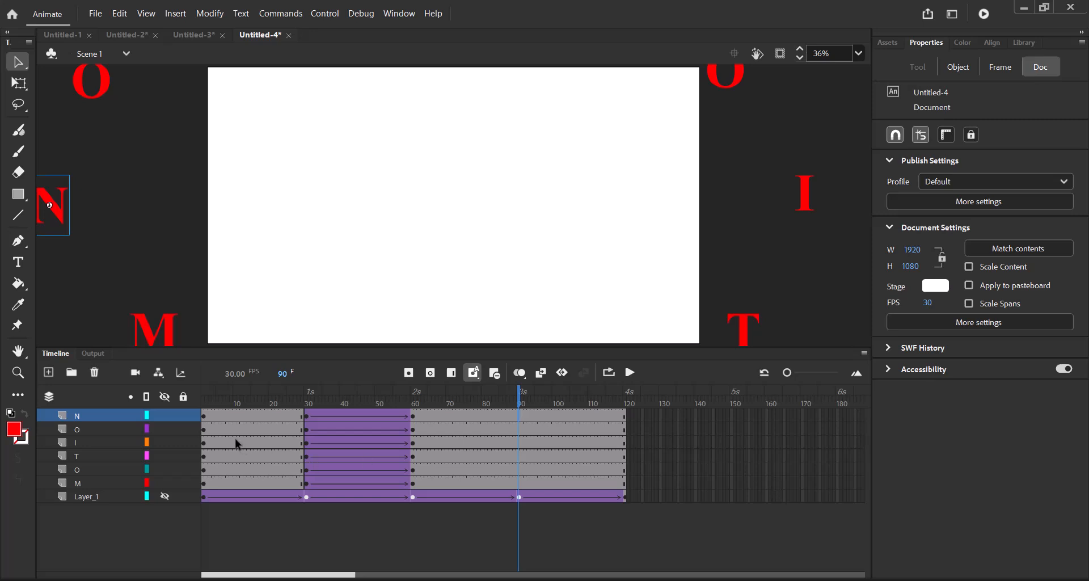
left_click(206, 417)
left_click(205, 417)
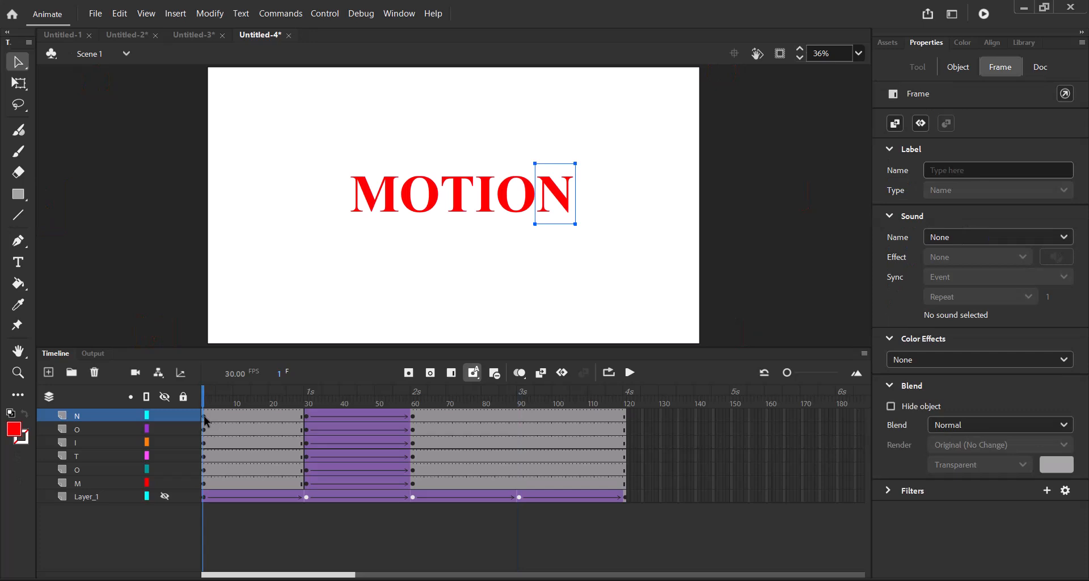
right_click(205, 419)
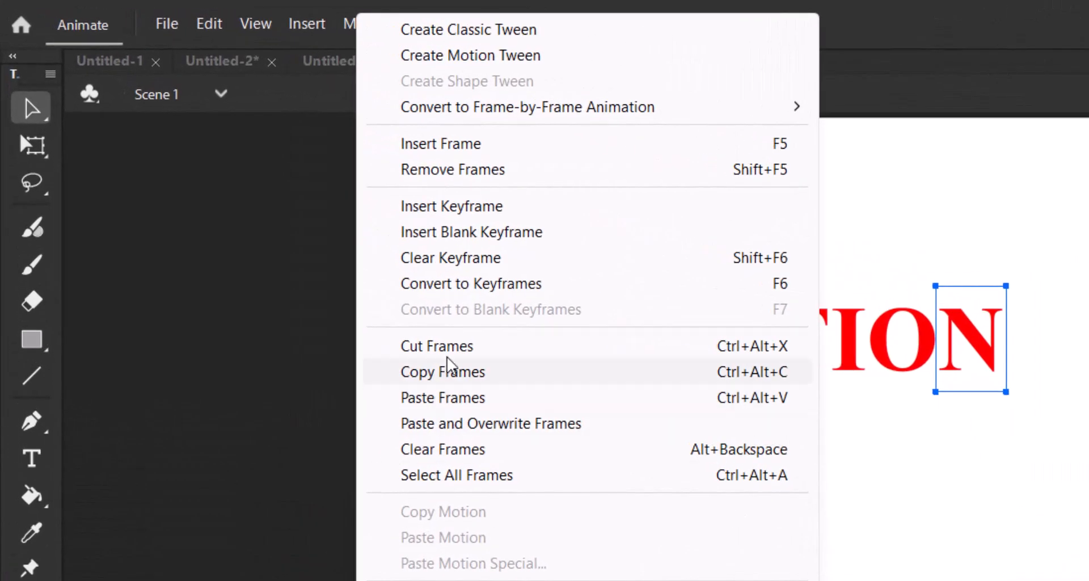
left_click(451, 374)
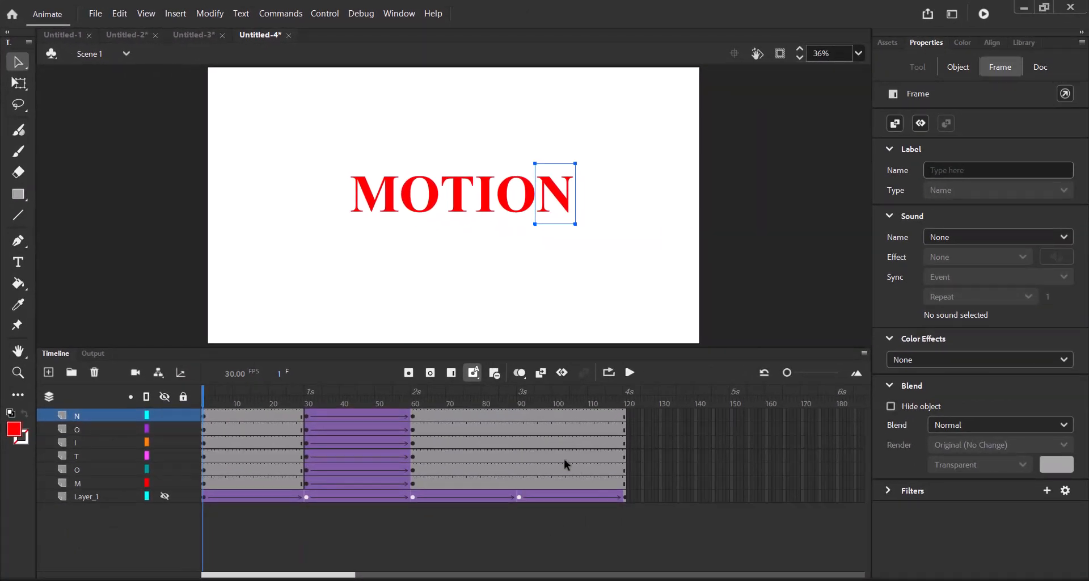
left_click(520, 420)
right_click(520, 420)
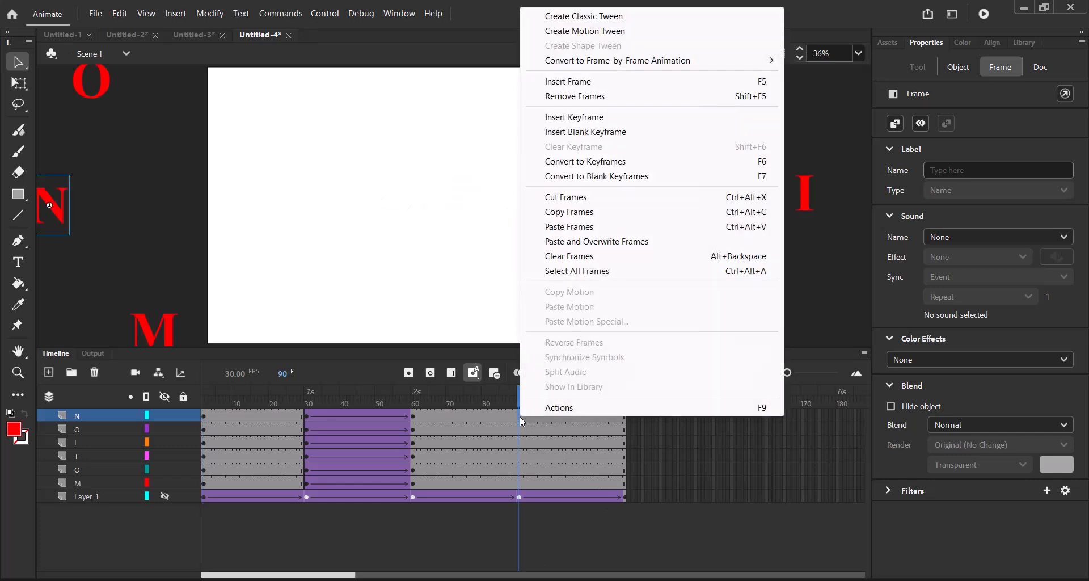
left_click(580, 227)
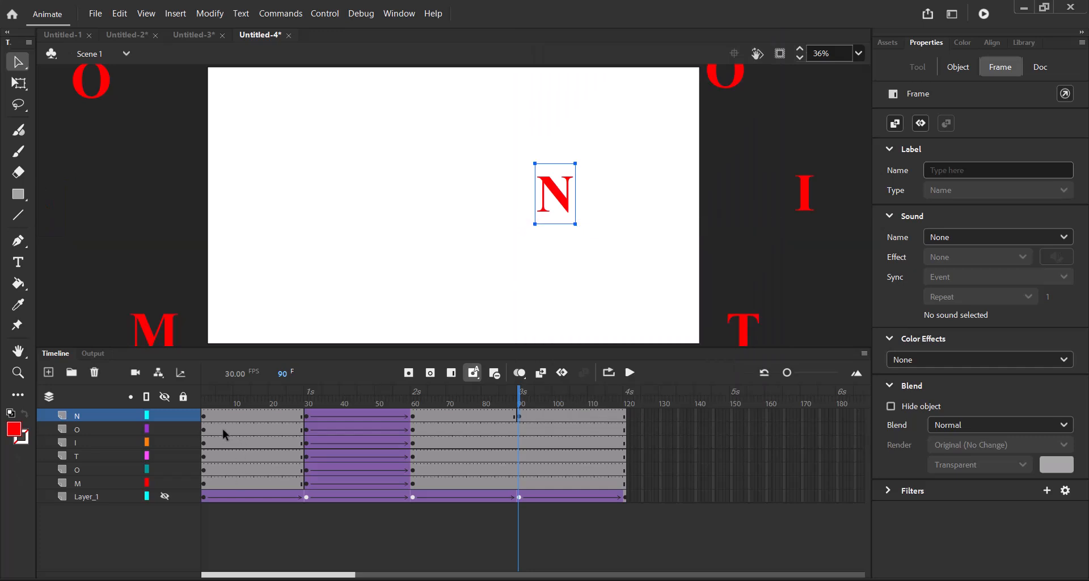
Step: Copy the second O layer's keyframe at frame 1 and paste it at frame 90 of that layer
left_click(203, 432)
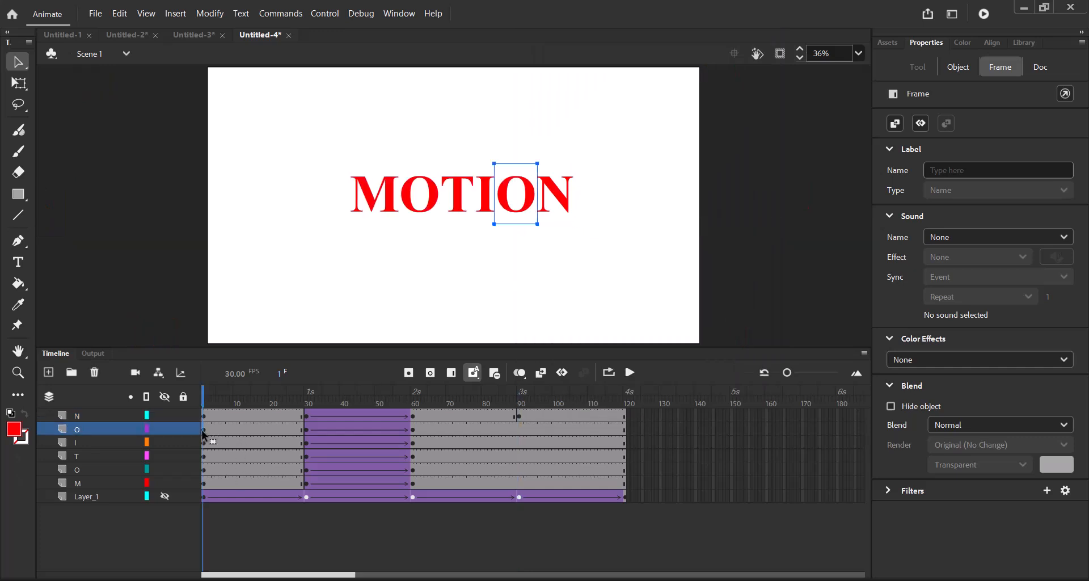
right_click(204, 432)
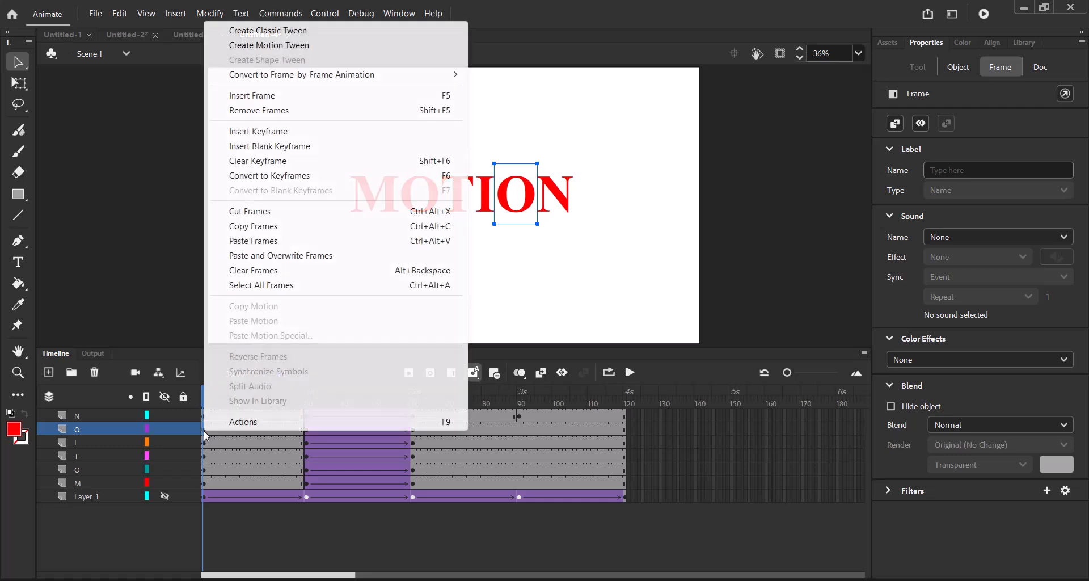
left_click(269, 227)
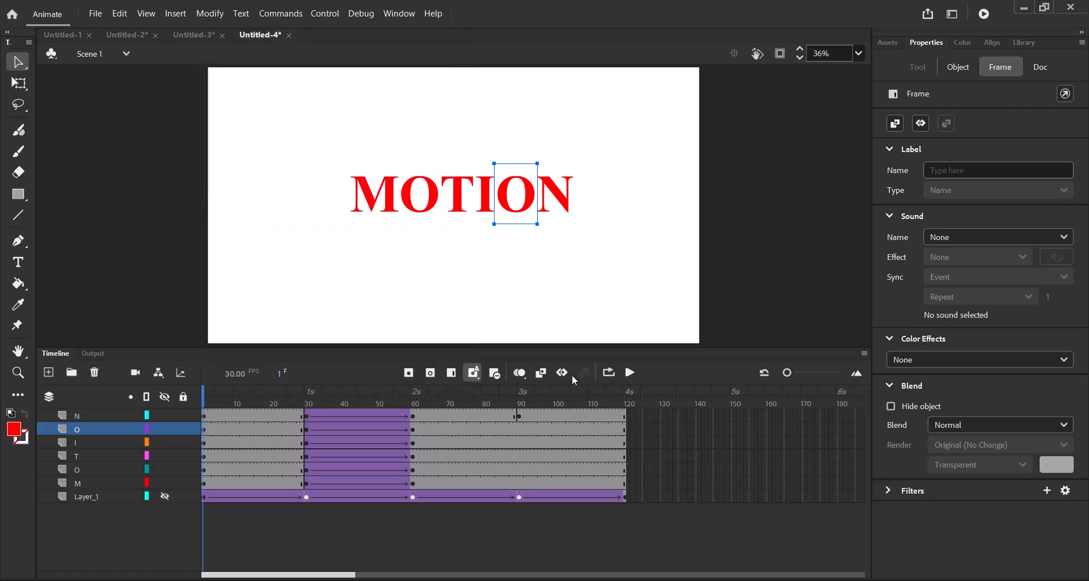
left_click(515, 428)
right_click(516, 430)
left_click(551, 243)
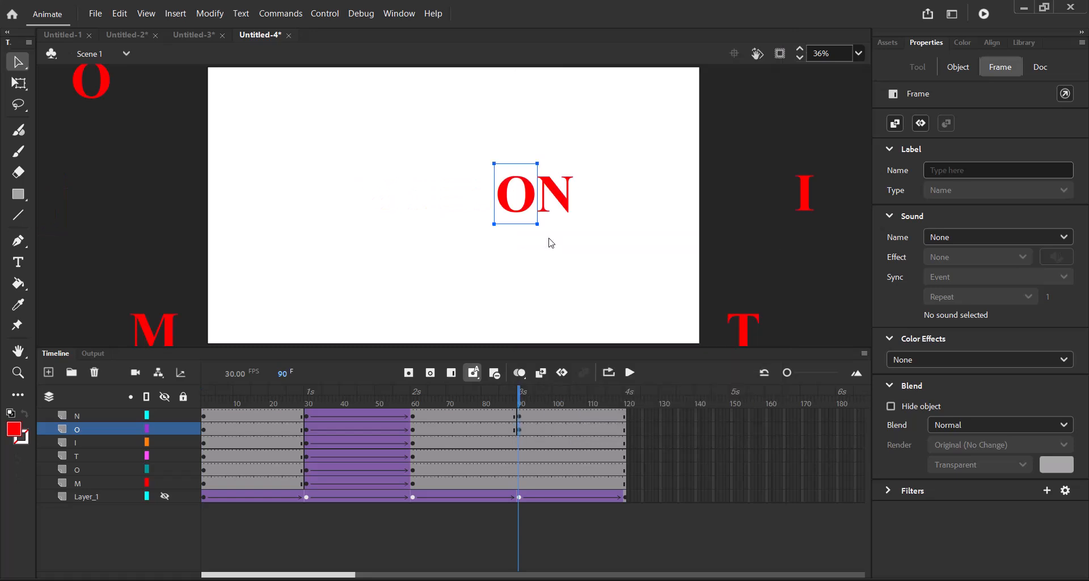
Step: Copy the I layer's keyframe at frame 1 and paste it at frame 90 of that layer
left_click(204, 443)
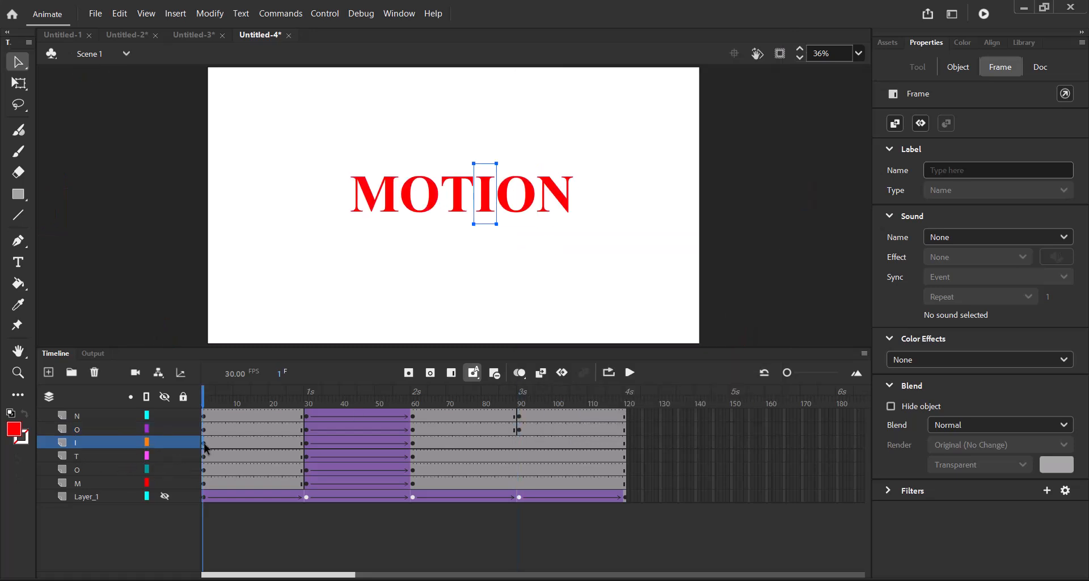
right_click(204, 443)
left_click(279, 241)
left_click(518, 442)
right_click(518, 442)
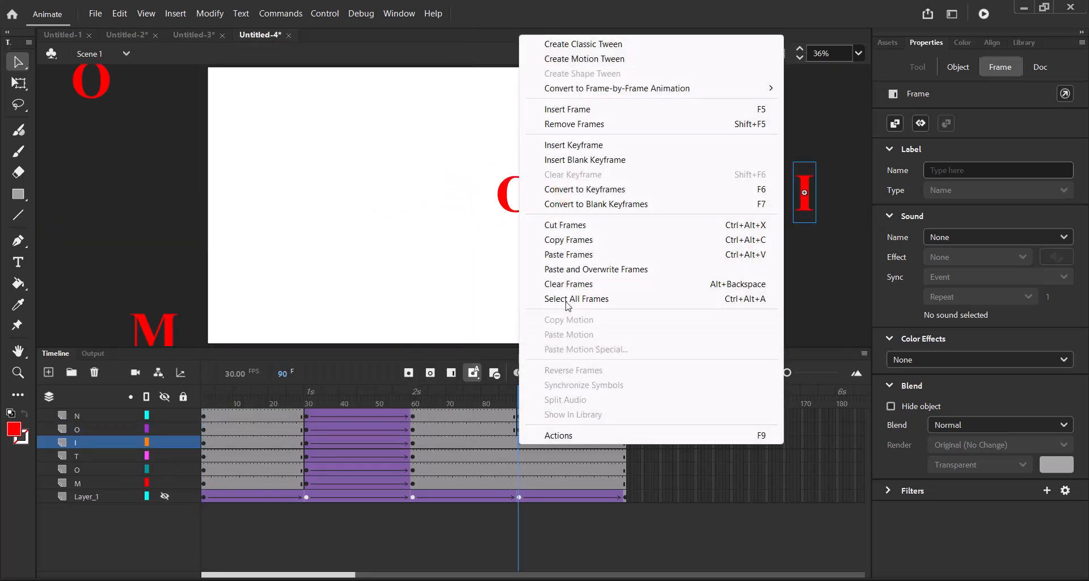
left_click(552, 250)
Step: Copy the T layer's keyframe at frame 1 and paste it at frame 90 of that layer
left_click(204, 456)
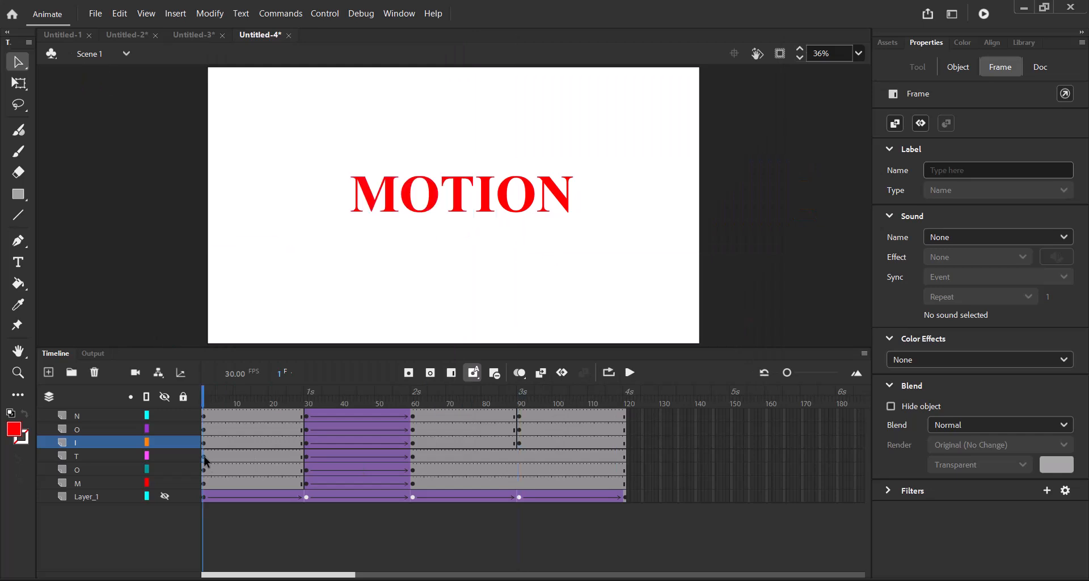
right_click(204, 456)
left_click(272, 255)
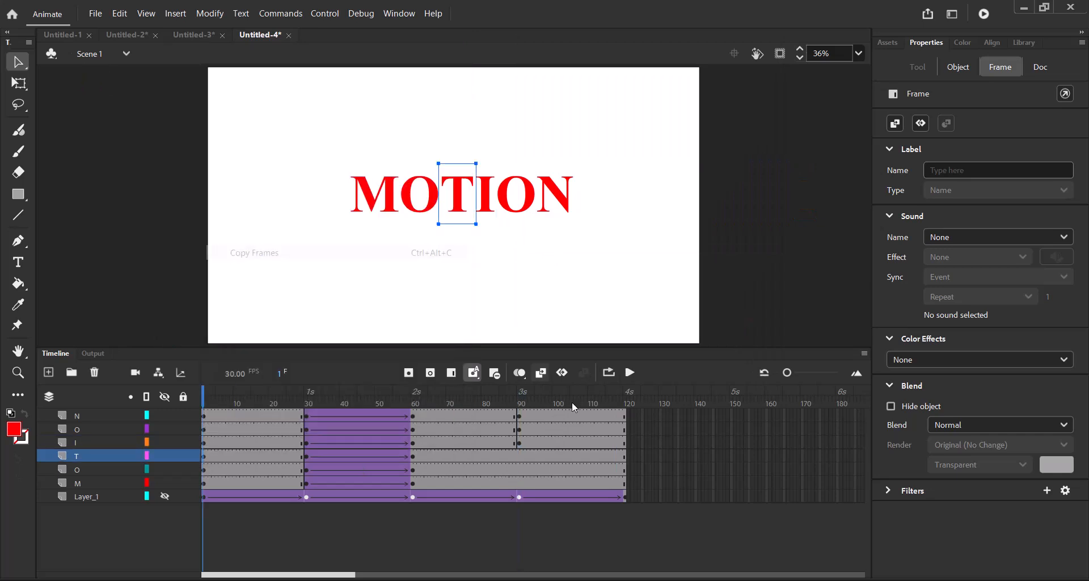
left_click(517, 456)
right_click(517, 457)
left_click(553, 332)
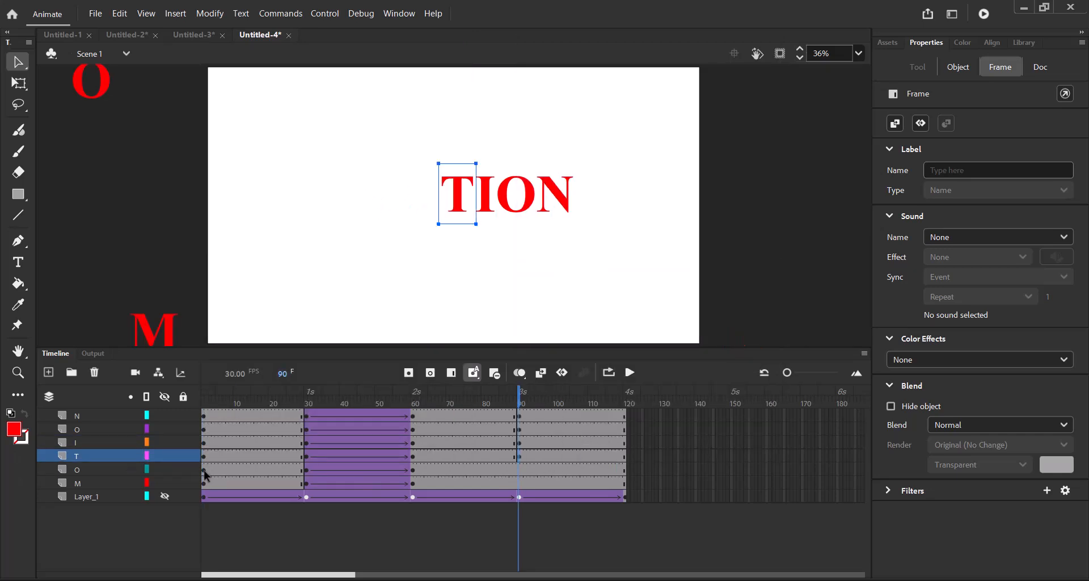
Step: Copy the first O layer's keyframe at frame 1 and paste it at frame 90 of that layer
left_click(203, 471)
right_click(203, 471)
left_click(275, 265)
left_click(519, 473)
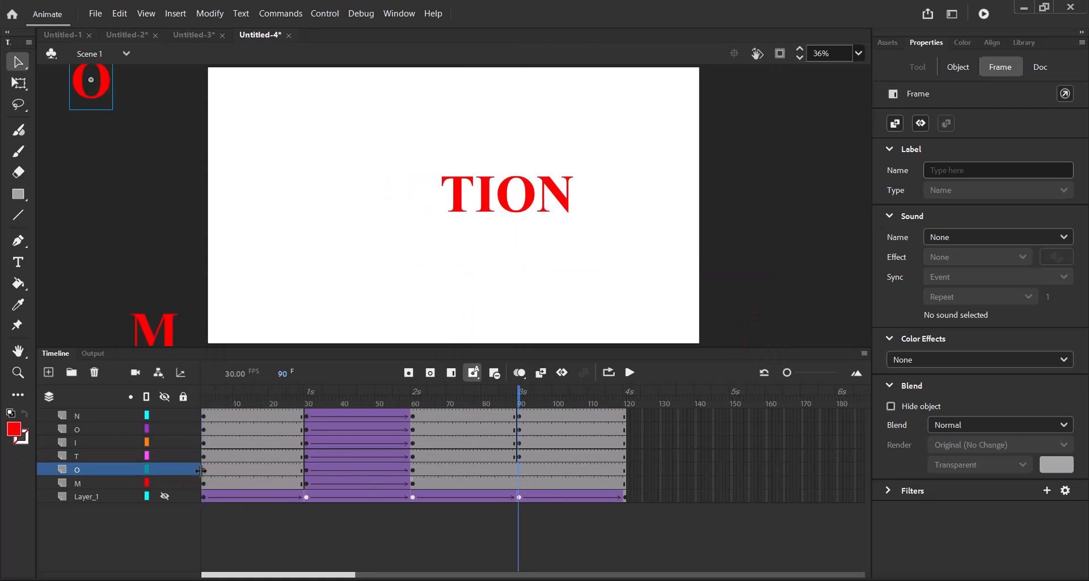
right_click(203, 470)
left_click(272, 265)
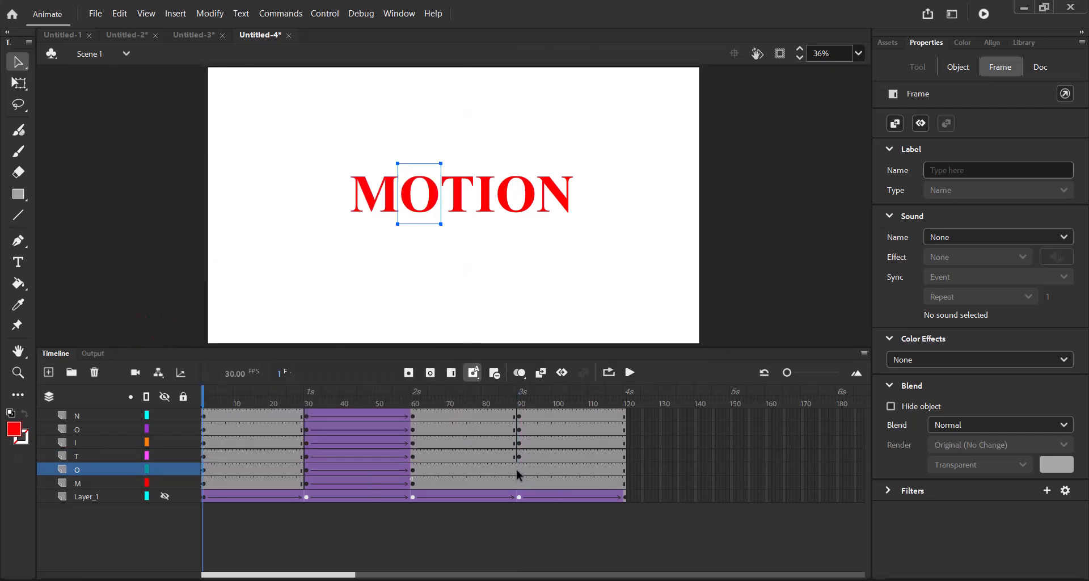
left_click(517, 470)
right_click(518, 470)
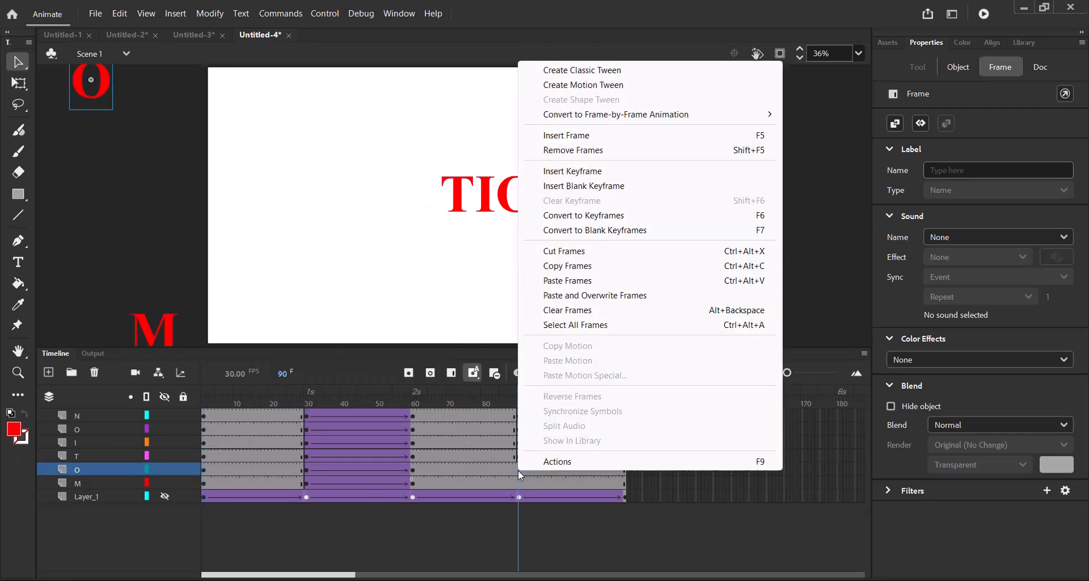
left_click(565, 281)
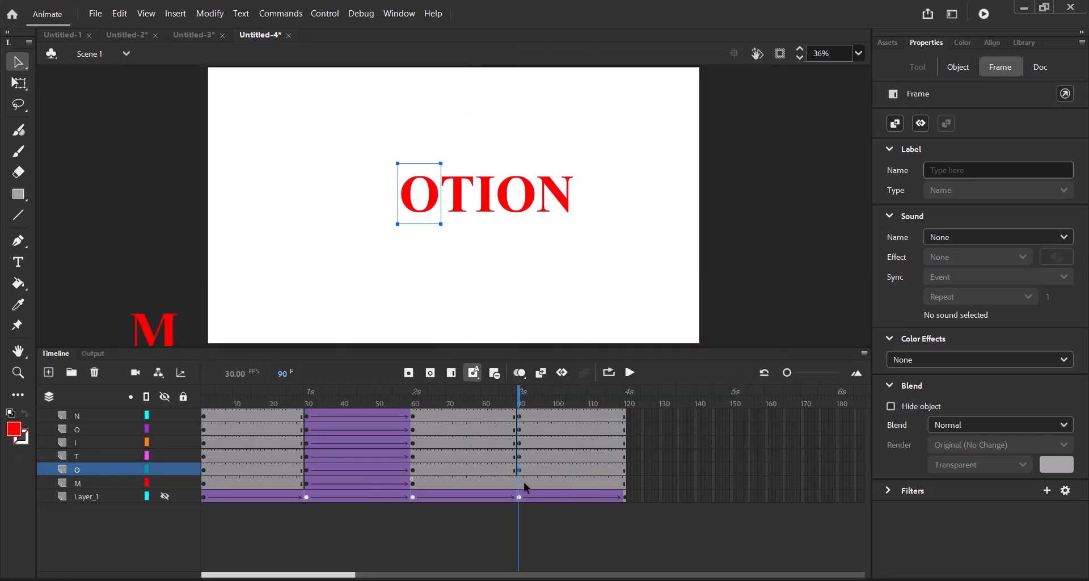
Step: Copy the M layer's keyframe at frame 1 and paste it at frame 90 of that layer
right_click(204, 483)
left_click(249, 347)
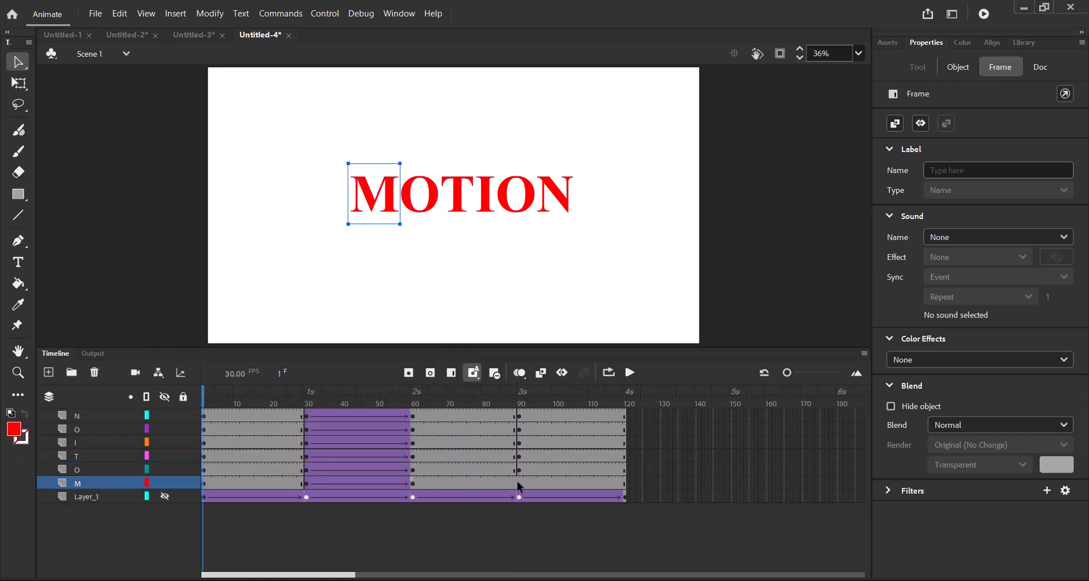
right_click(519, 486)
left_click(574, 299)
left_click(644, 548)
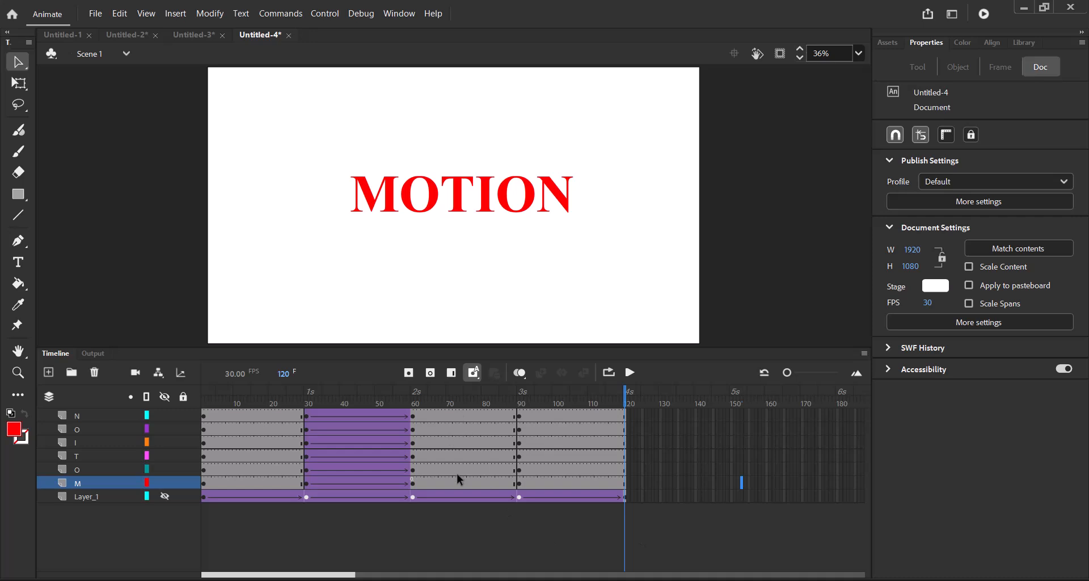
Step: Create classic tweens between frames 60 and 90 on all six letter layers and play the animation from frame 1
left_click_drag(463, 418, 470, 477)
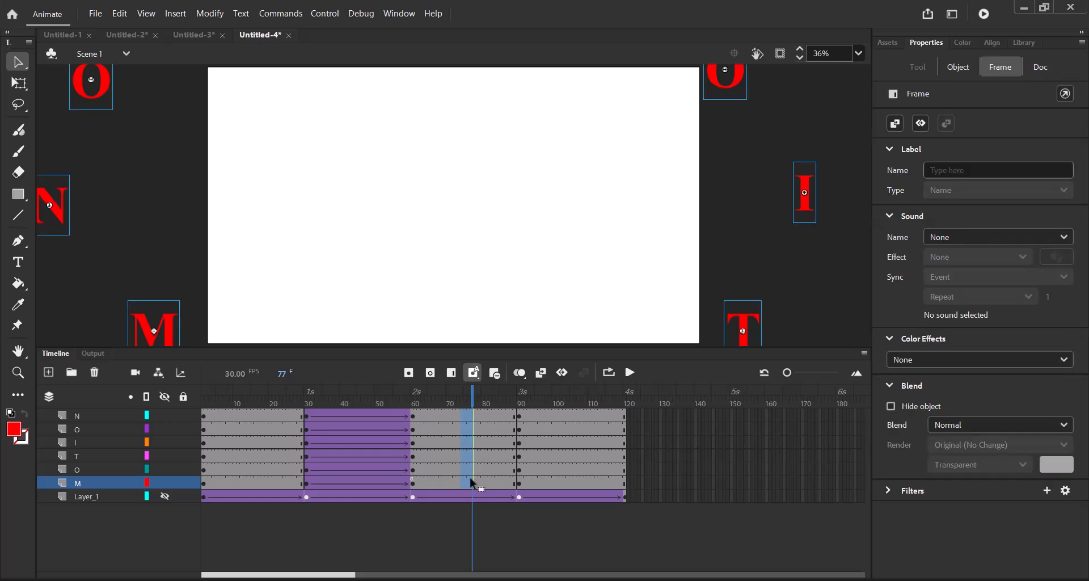
right_click(468, 480)
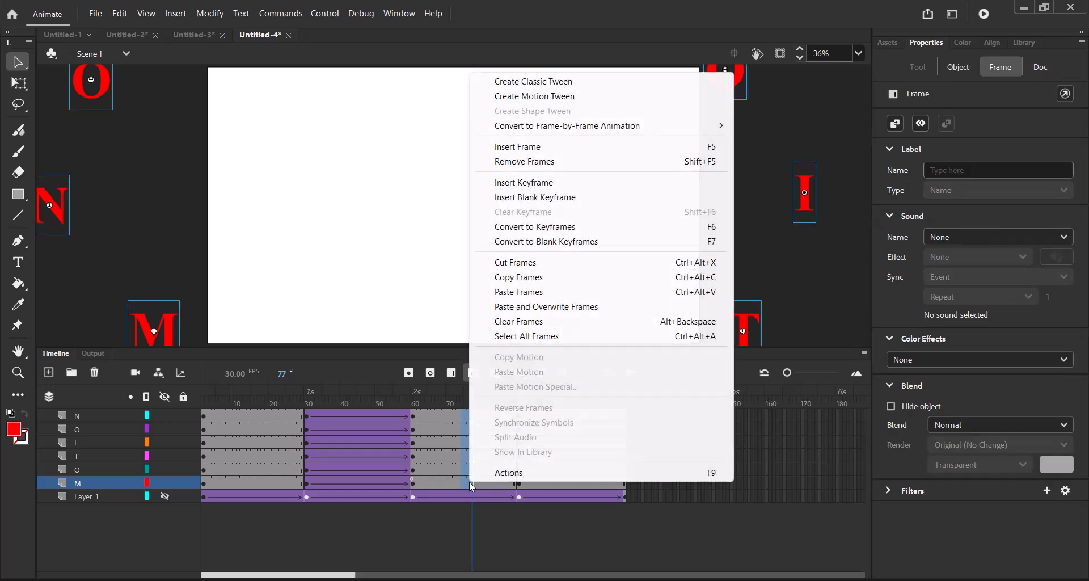
left_click(549, 81)
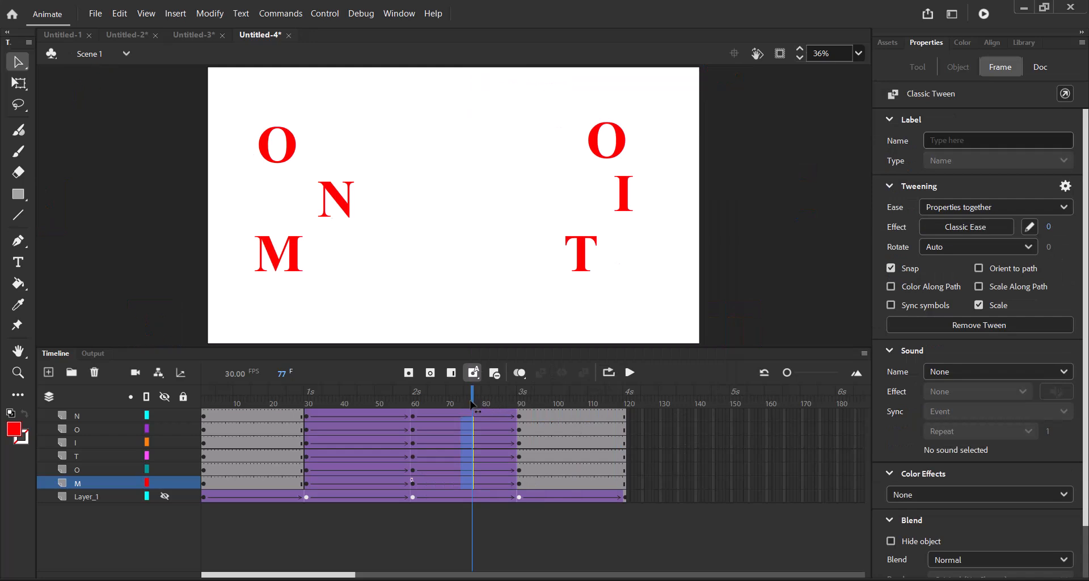
left_click_drag(473, 404, 173, 478)
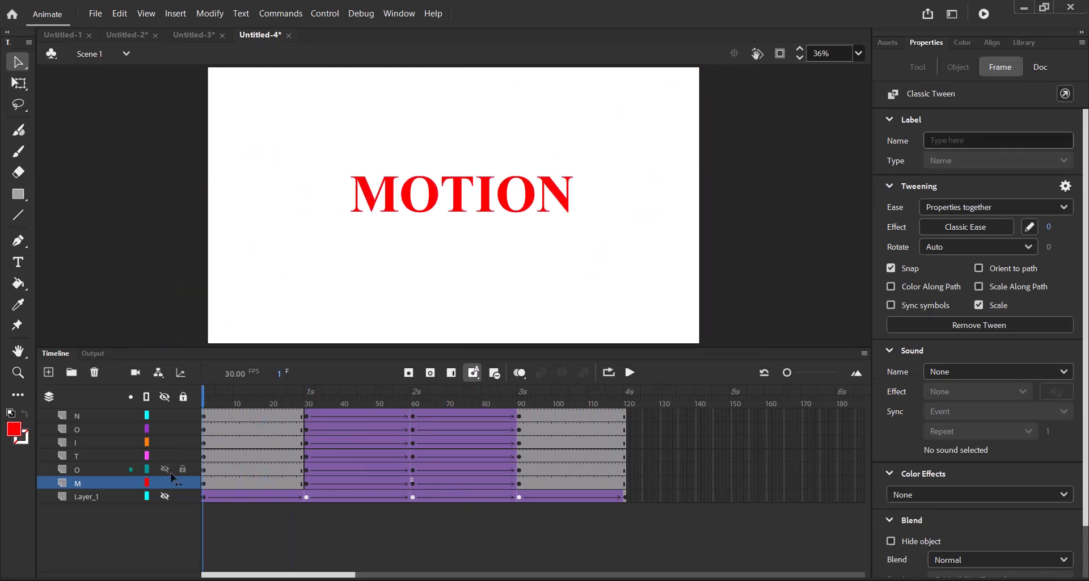
left_click(629, 372)
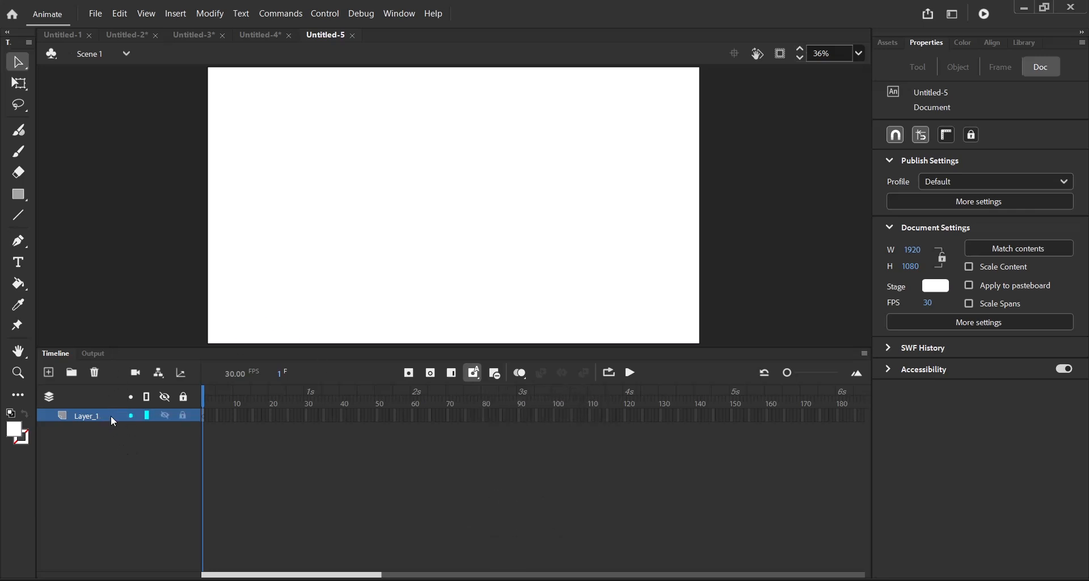
Step: Set the Text tool to the Tw Cen MT Condensed Extra Bold font with a purple fill
left_click(19, 263)
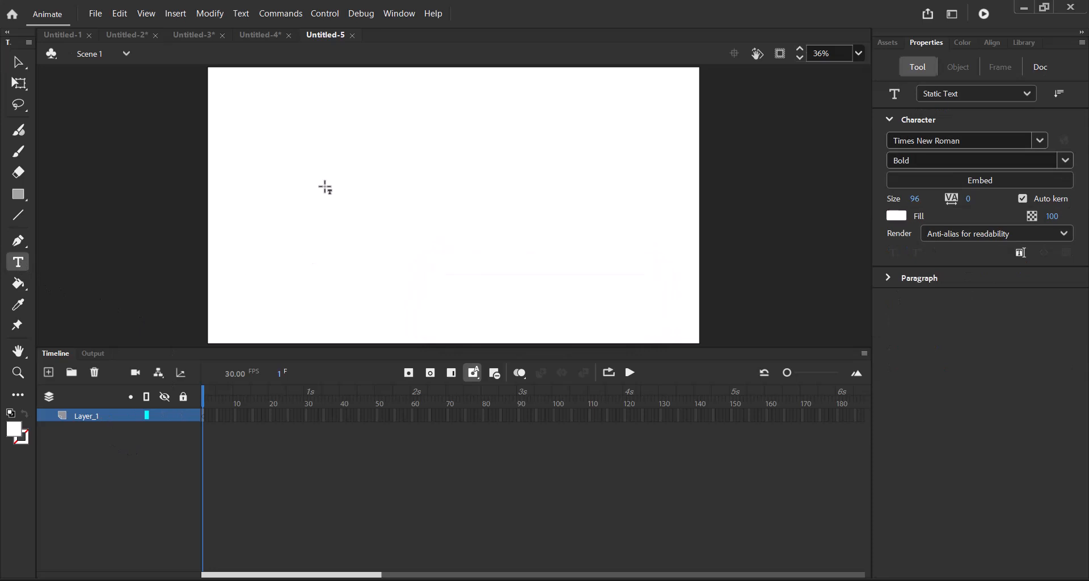
left_click(1041, 140)
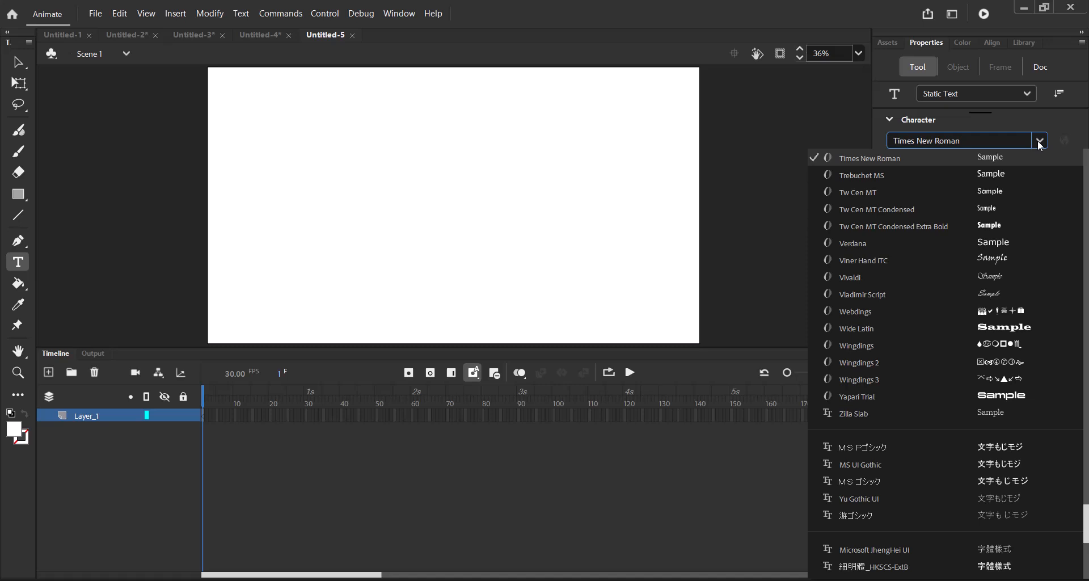
left_click(998, 227)
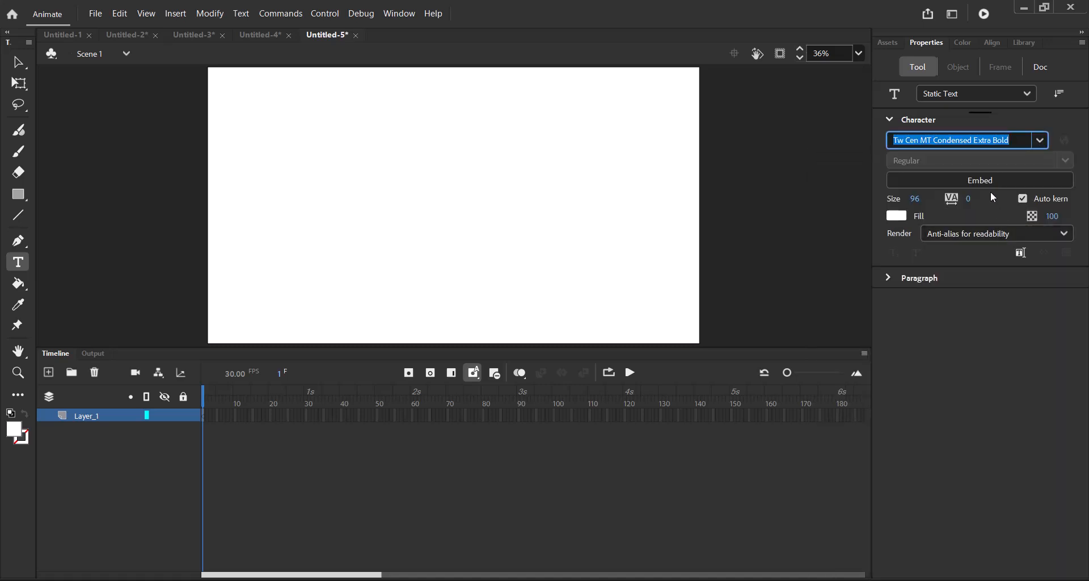
left_click(897, 216)
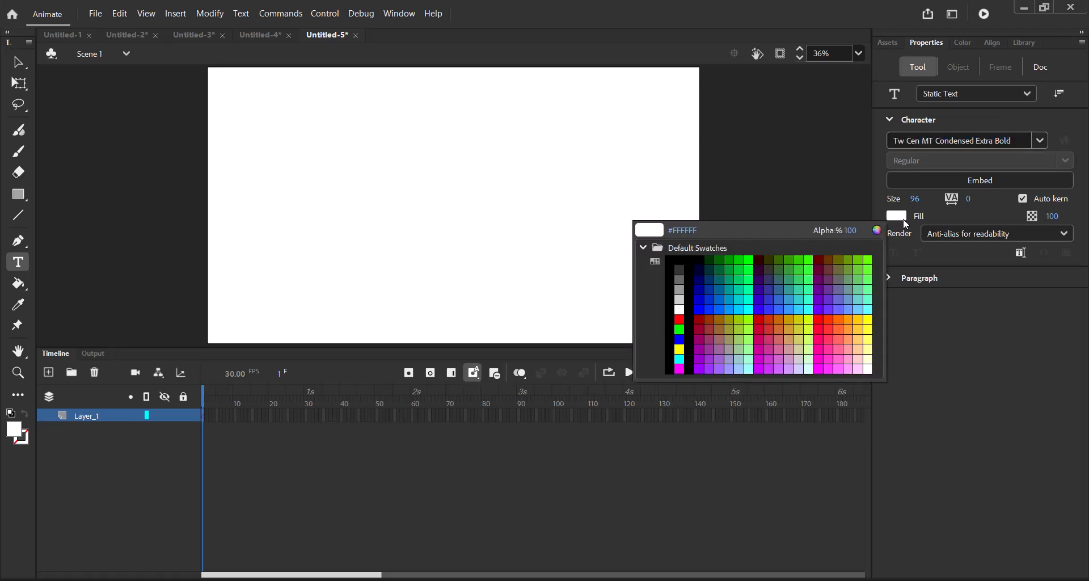
left_click(703, 356)
Step: Add the static text SHAPES at about X 560, Y 376 on the stage
left_click(356, 189)
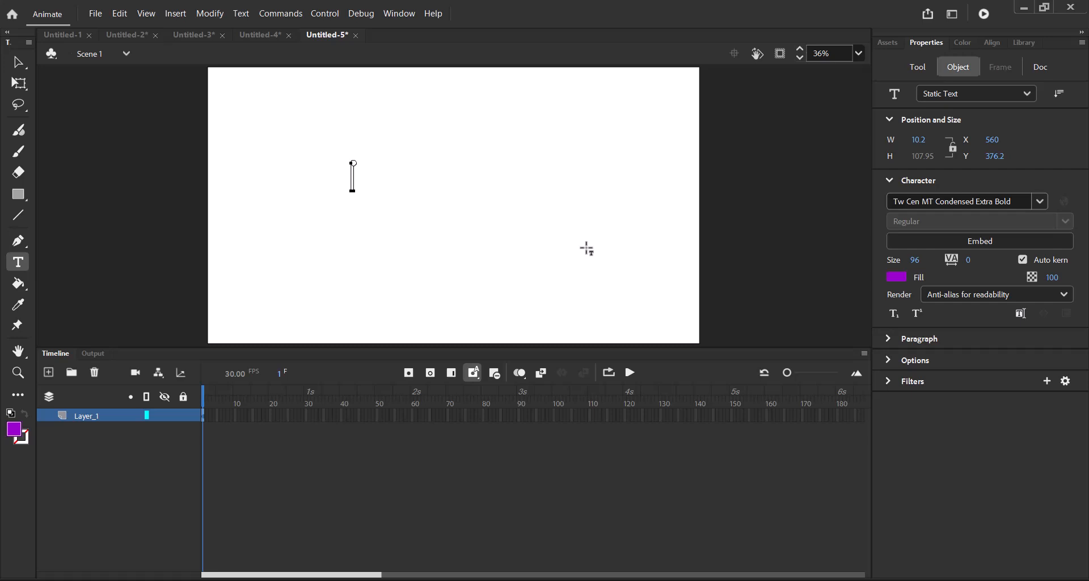
type("SHAPE")
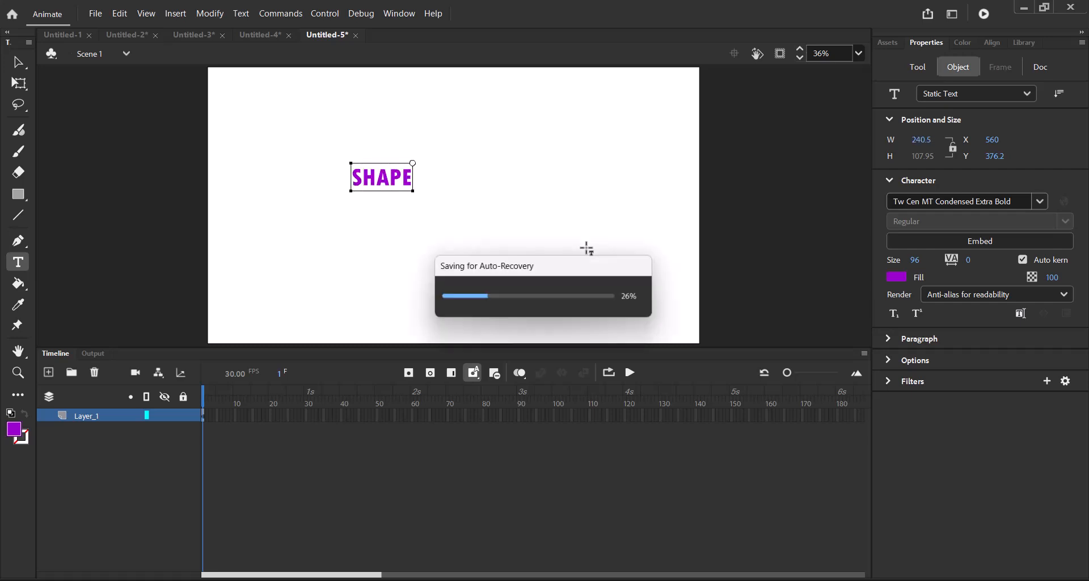
type("S")
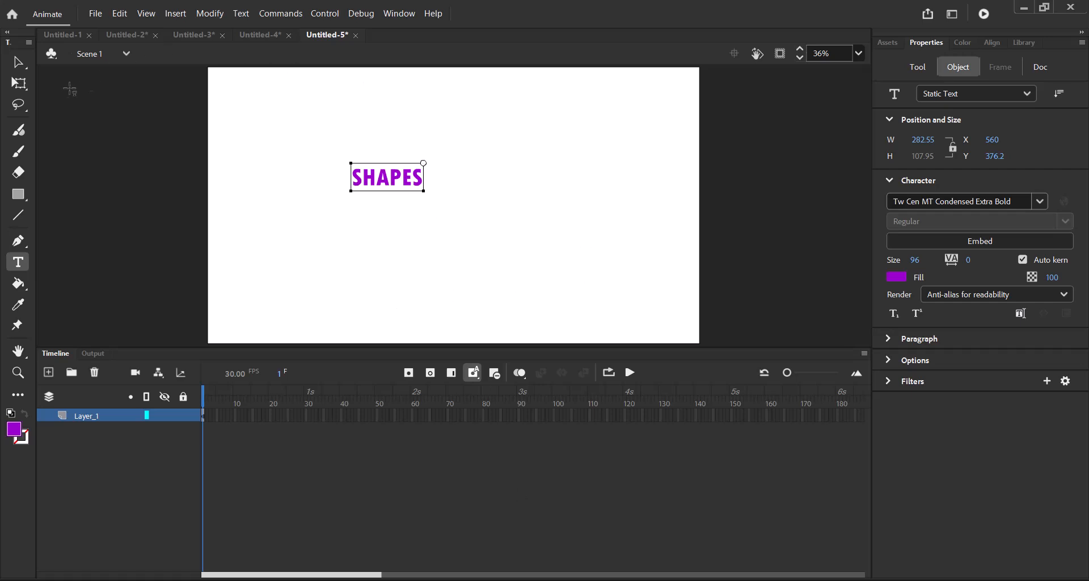
Step: Enlarge the SHAPES text to about 1098 by 420 and place it near the stage centre at about X 397, Y 285
left_click(19, 85)
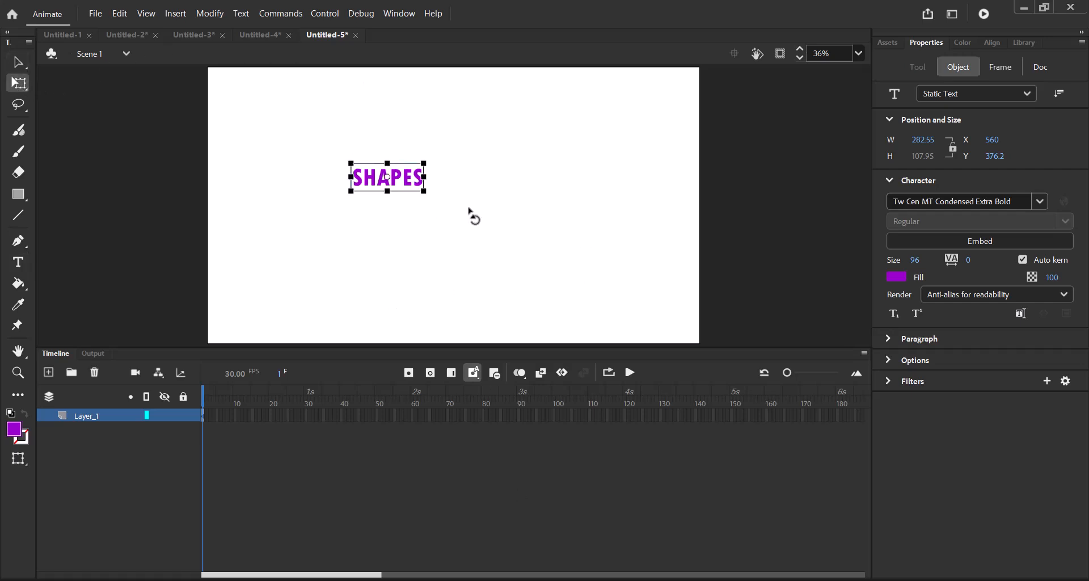
left_click_drag(424, 194, 528, 231)
left_click_drag(426, 180, 491, 194)
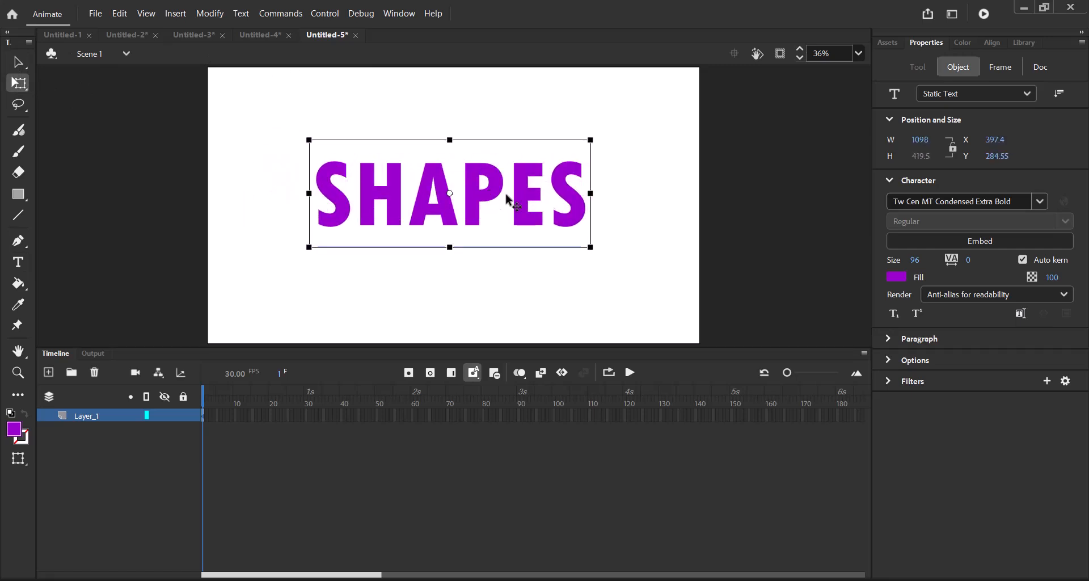
Step: Move the SHAPES text up the stage to about X 404, Y 116
left_click(646, 191)
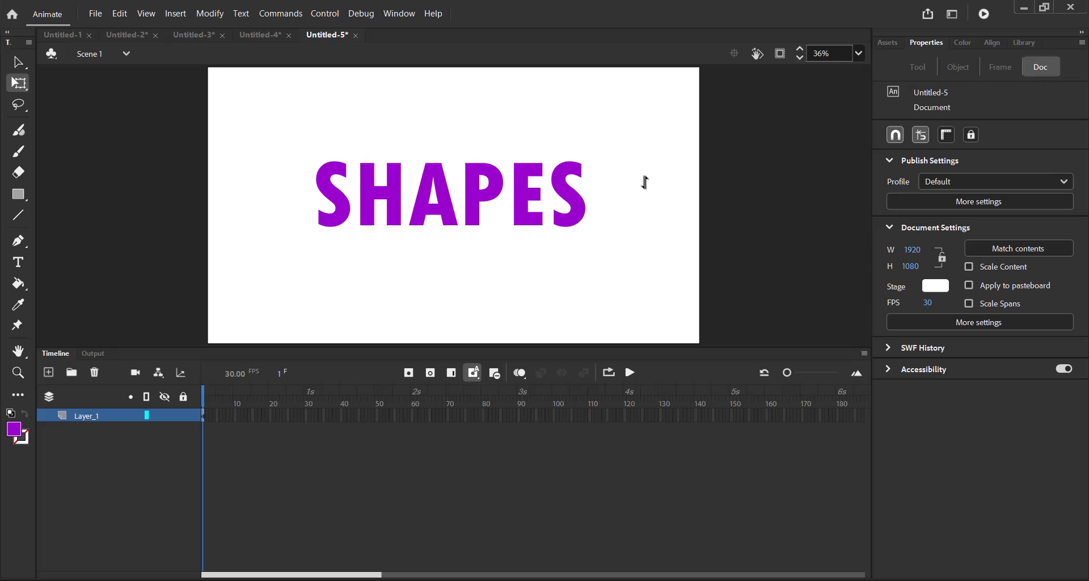
left_click(583, 219)
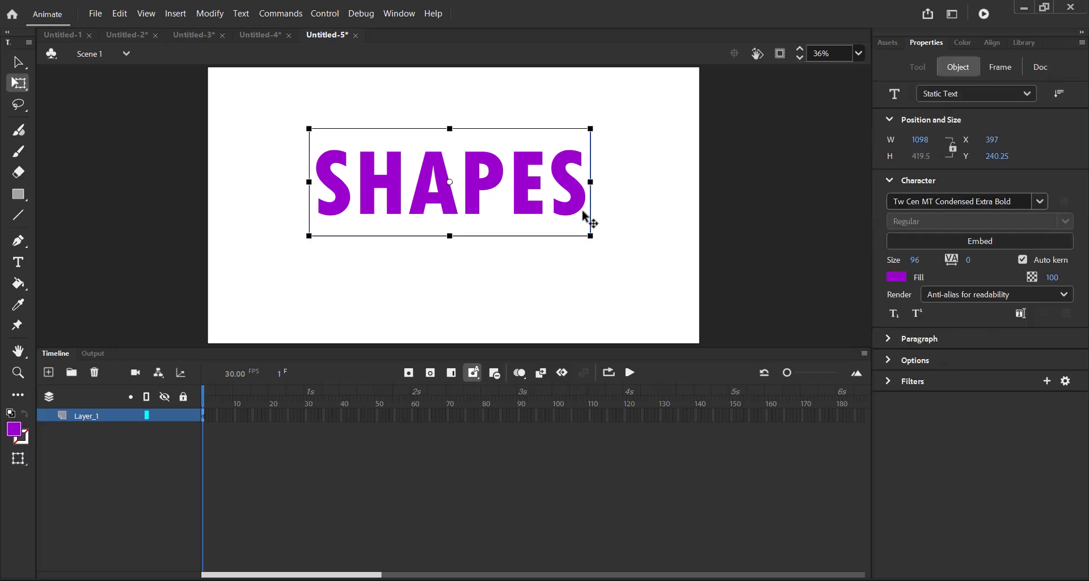
left_click_drag(583, 219, 581, 177)
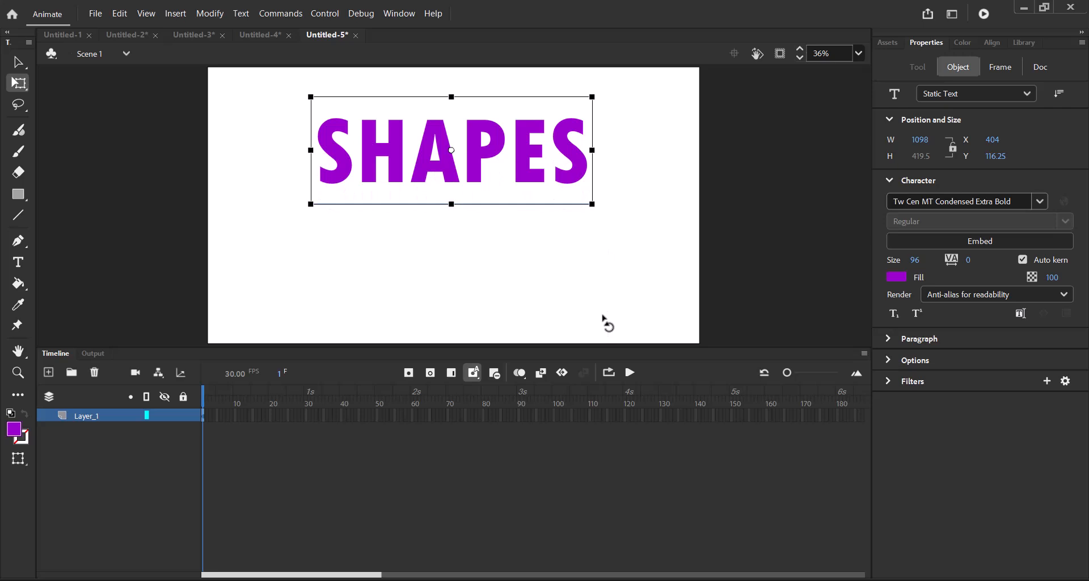
key("v")
left_click(715, 223)
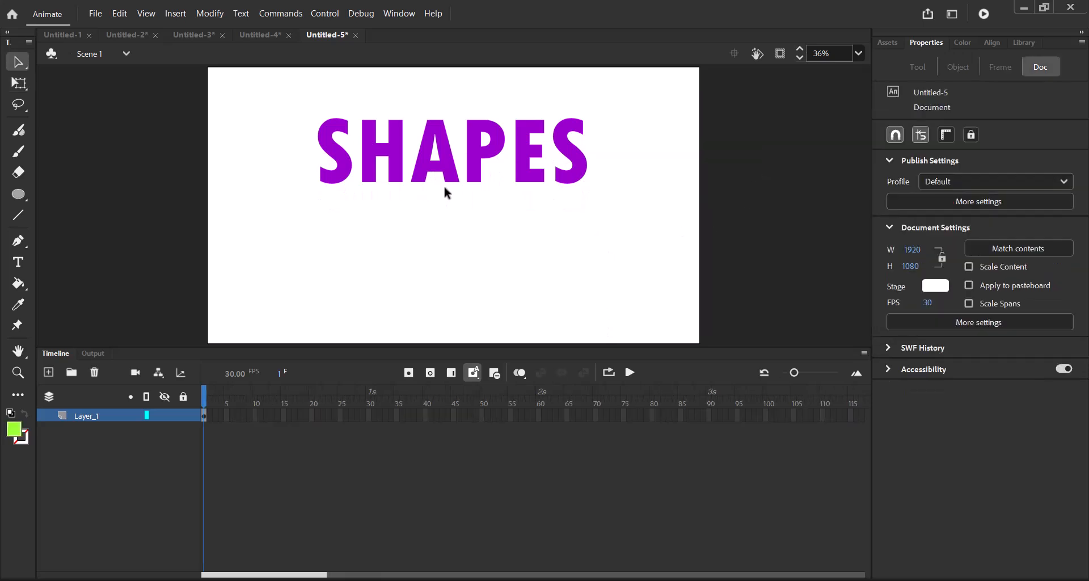
Step: Break the SHAPES text apart into single letters and distribute them to separate layers
left_click(477, 172)
right_click(477, 172)
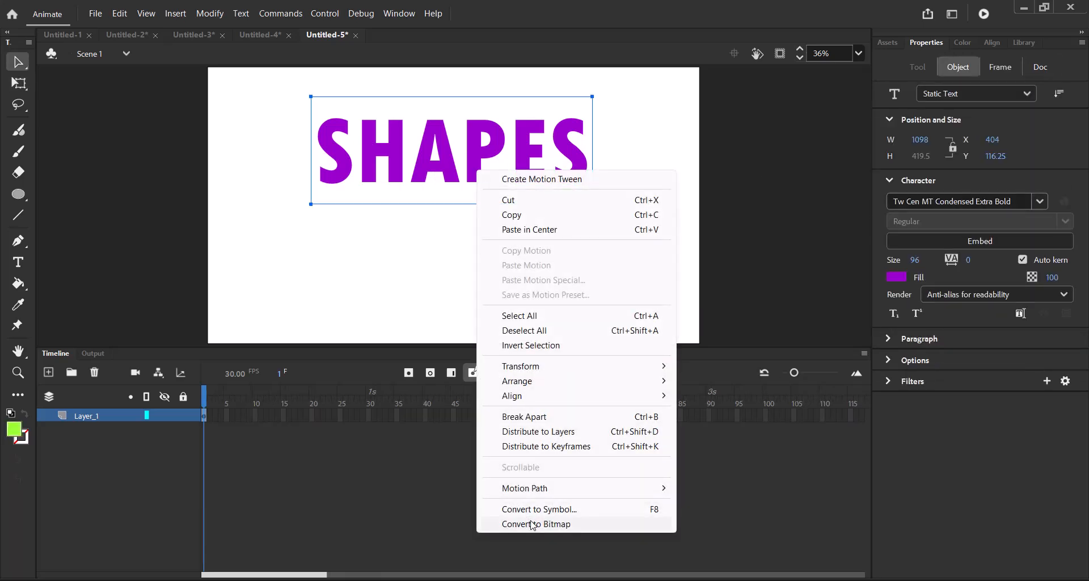
left_click(544, 419)
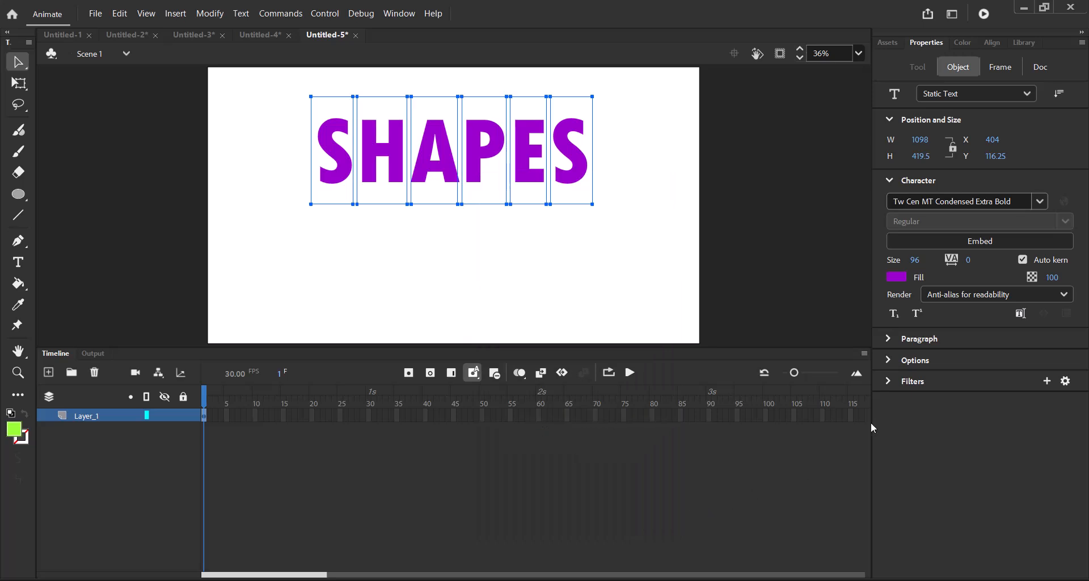
right_click(479, 168)
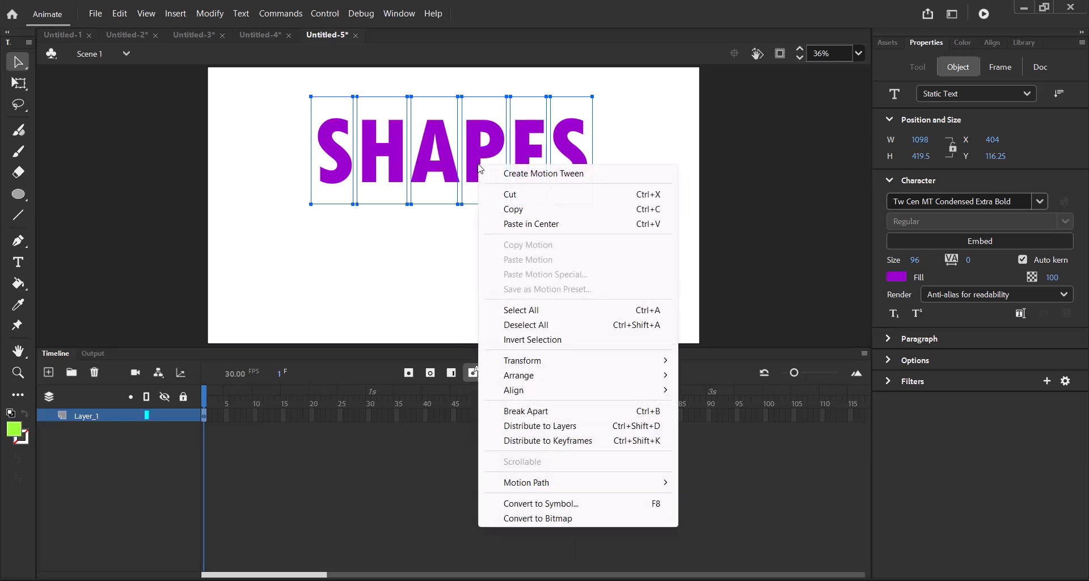
left_click(539, 426)
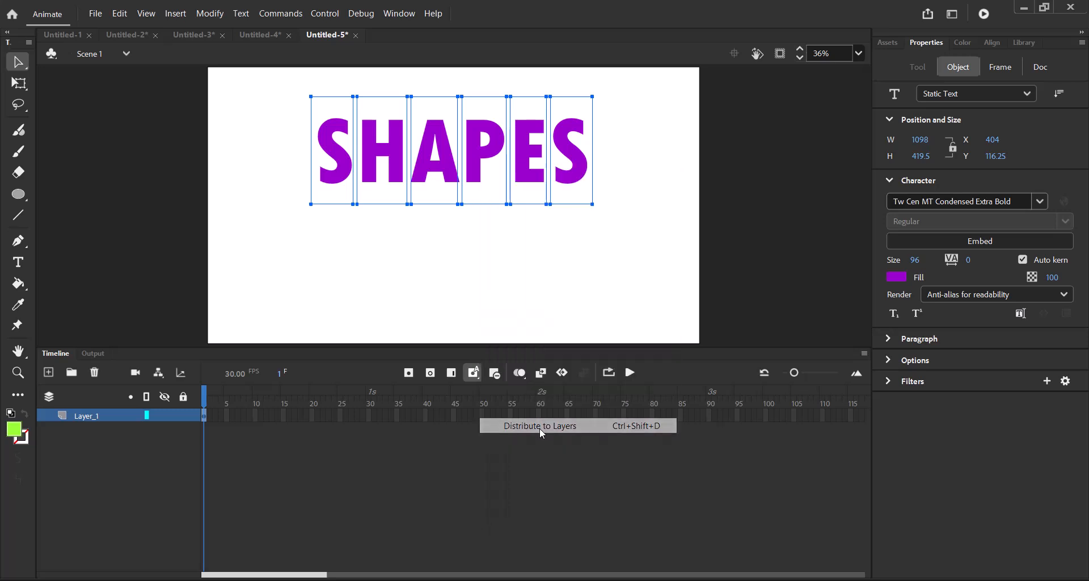
left_click(84, 521)
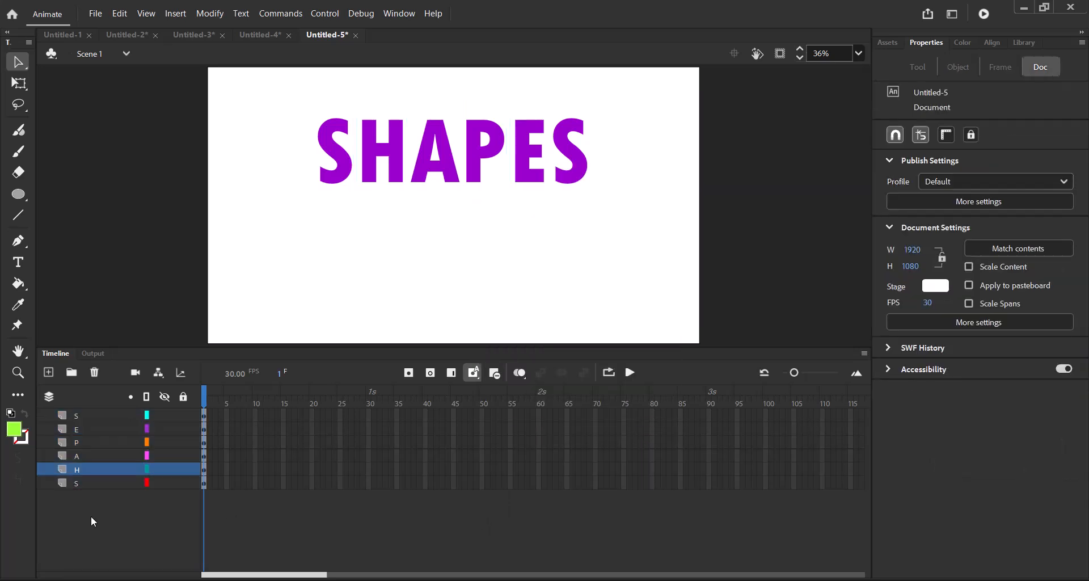
left_click(84, 484)
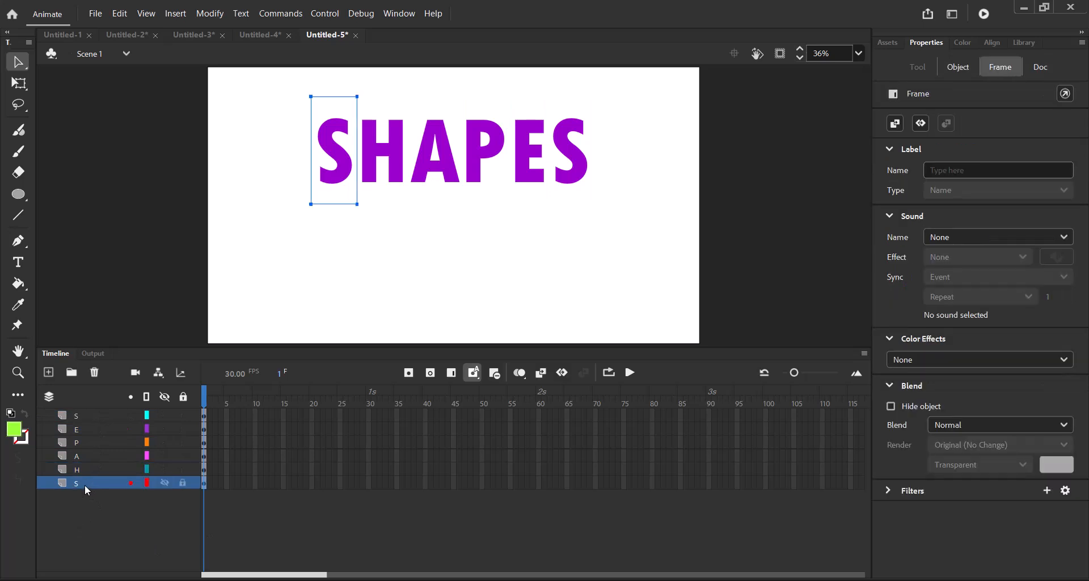
left_click(87, 416)
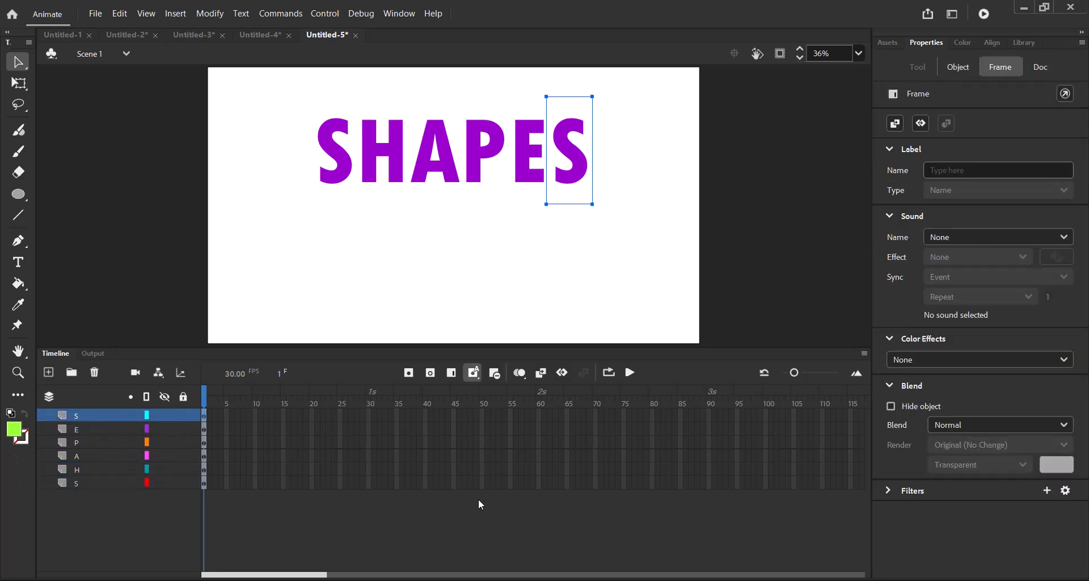
Step: Break all six separate letters of SHAPES apart into editable shapes
left_click(449, 269)
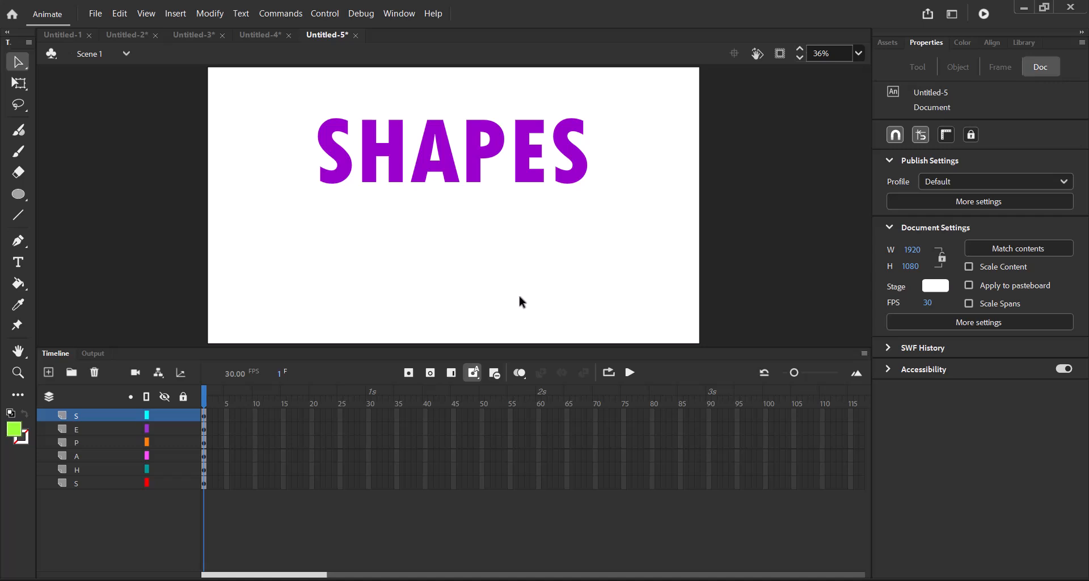
key("ctrl+a")
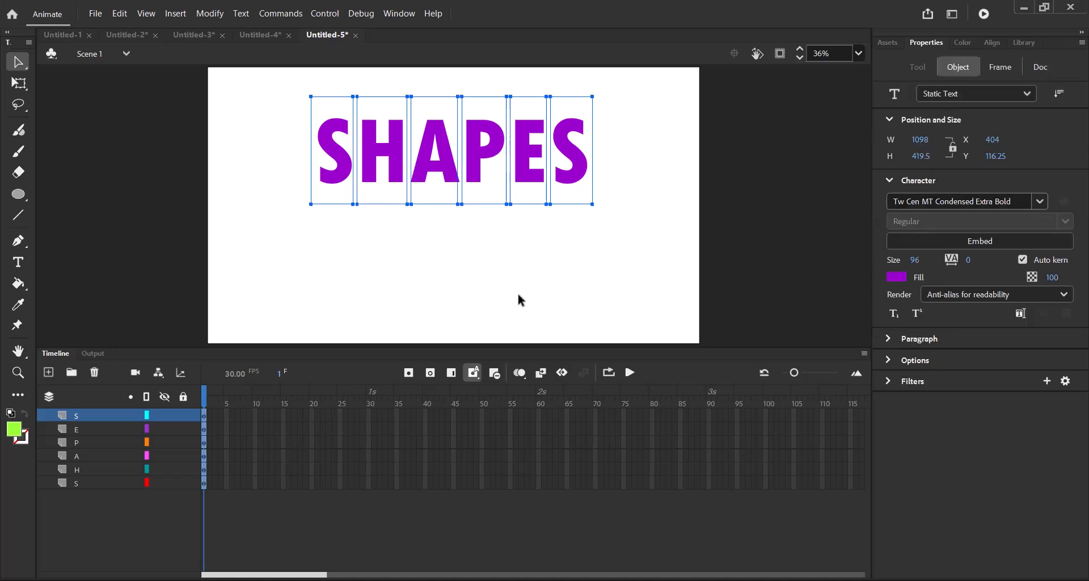
right_click(477, 173)
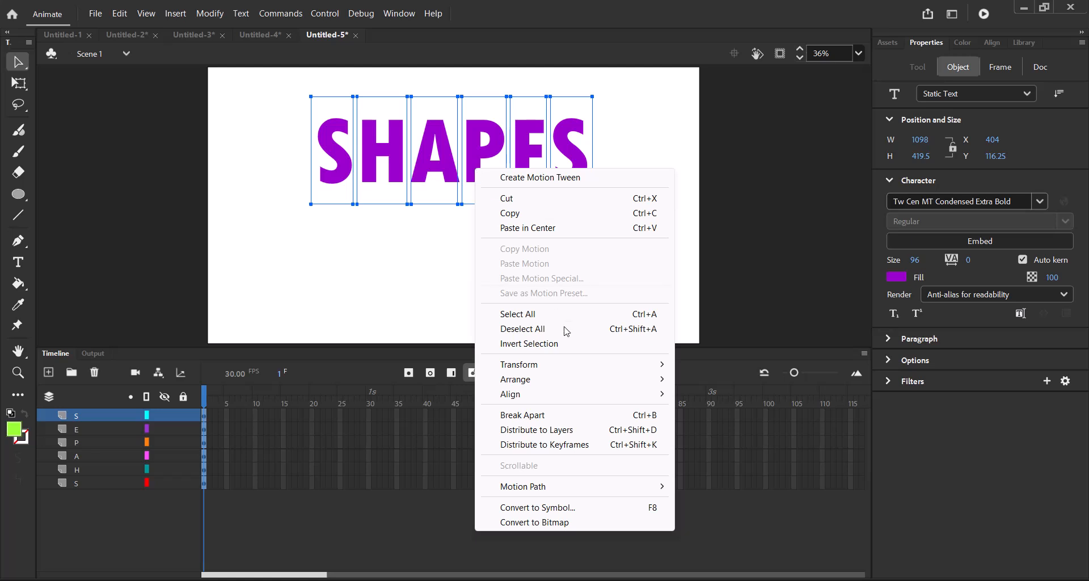
left_click(542, 418)
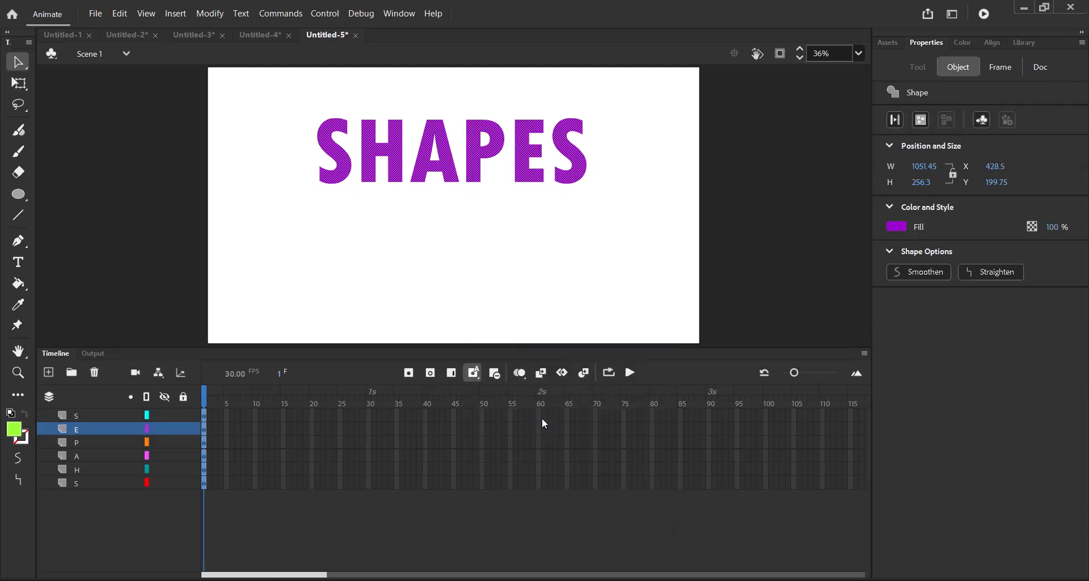
left_click(313, 532)
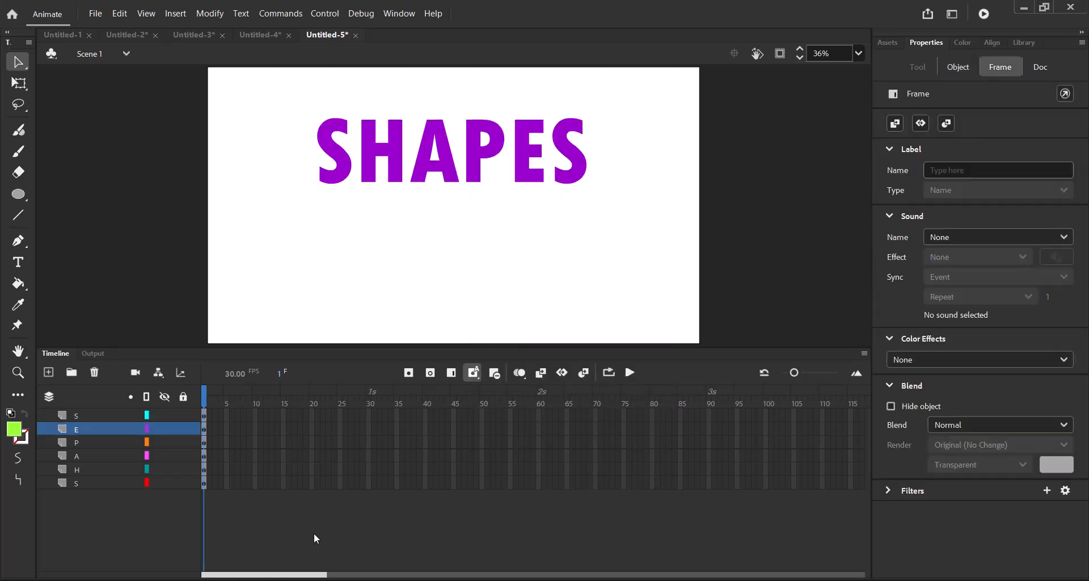
Step: Try to distort the final S by pulling out its lower curve and upper corner, and undo both edits
left_click(401, 150)
left_click(451, 166)
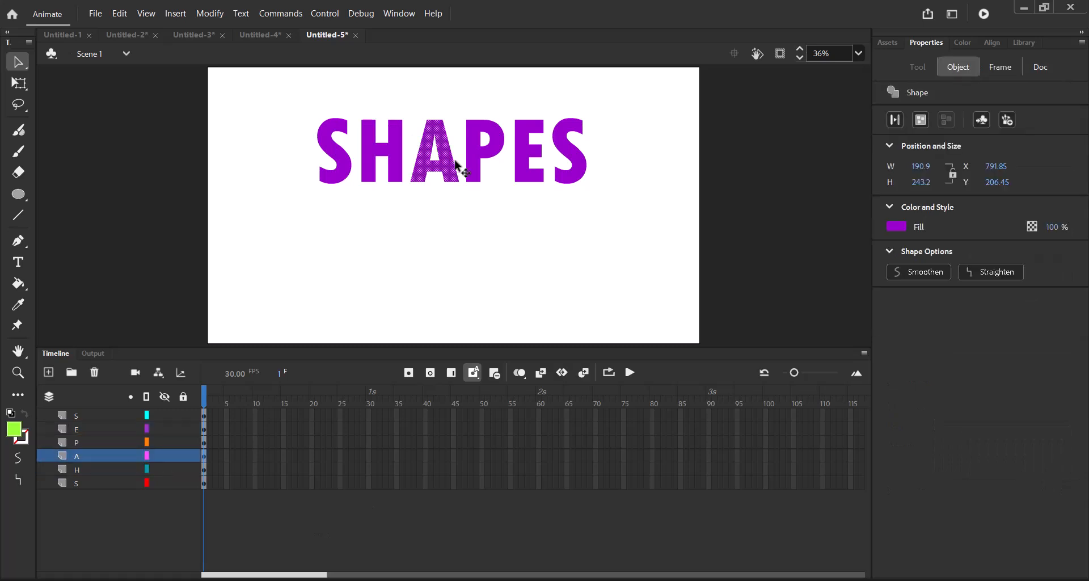
left_click(481, 169)
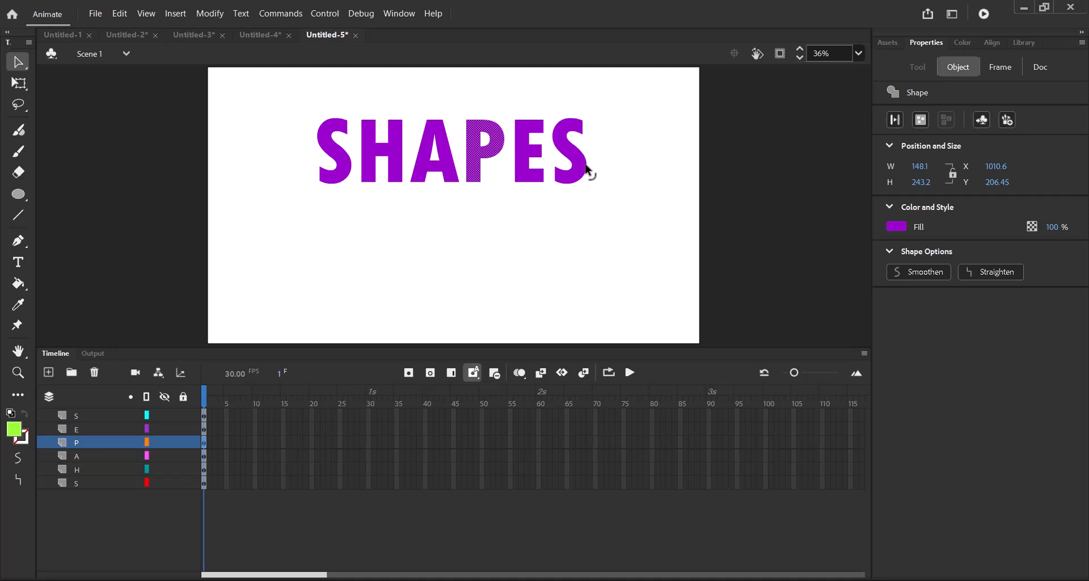
left_click_drag(587, 166, 650, 169)
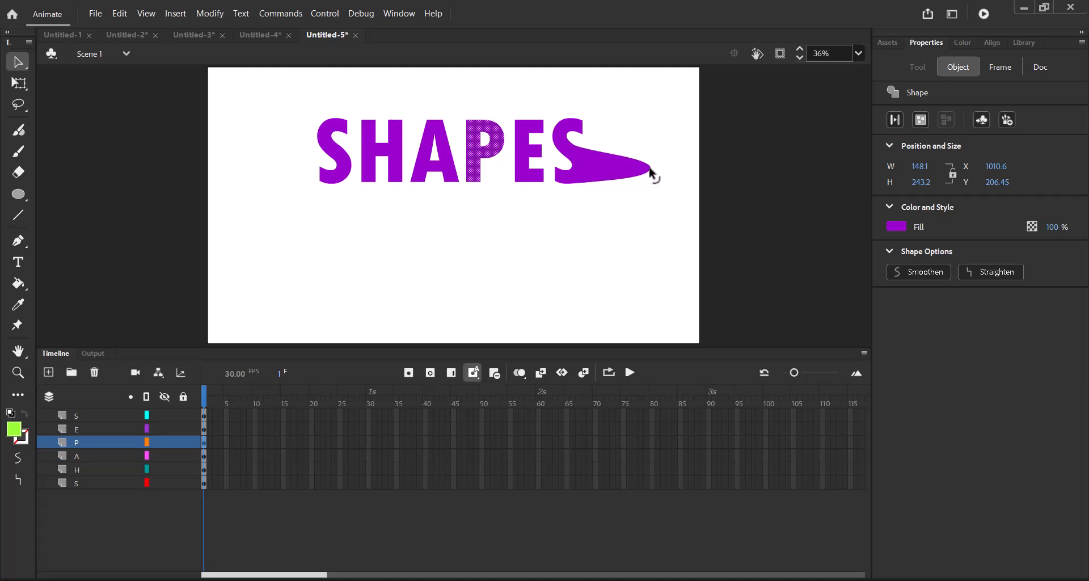
left_click_drag(580, 124, 611, 89)
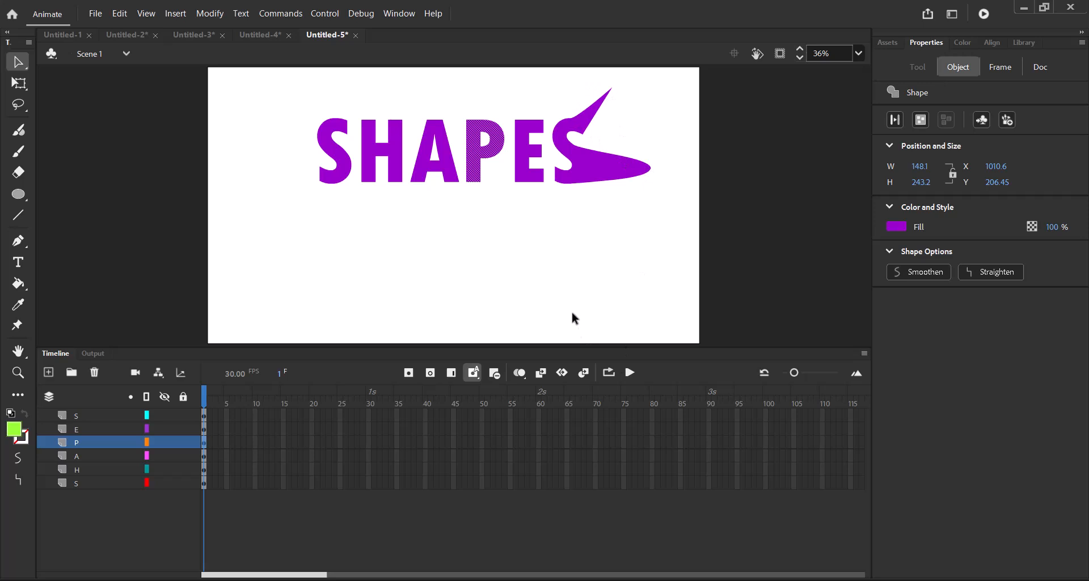
key("ctrl+z")
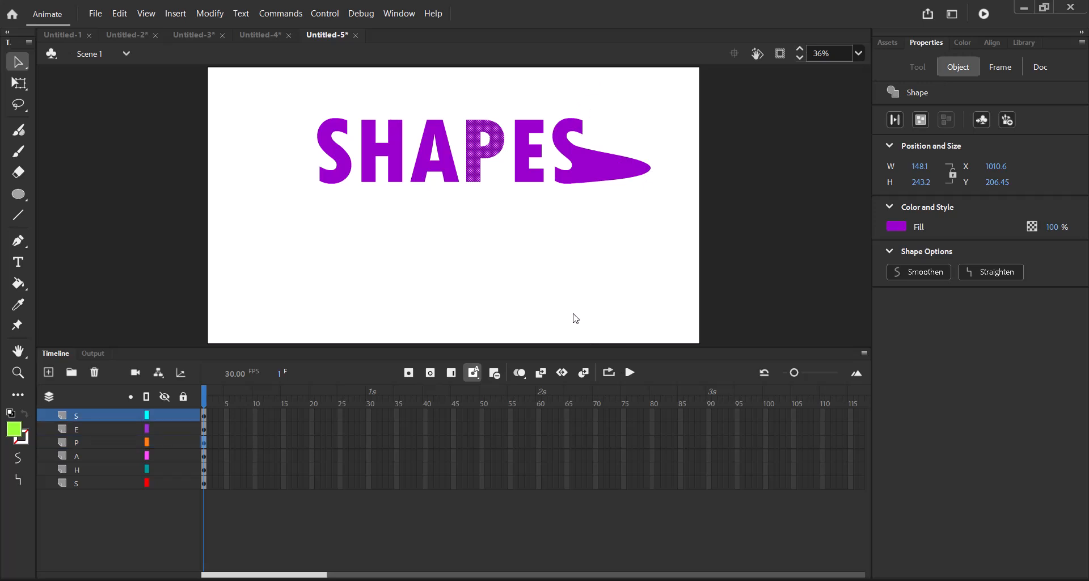
key("ctrl+z")
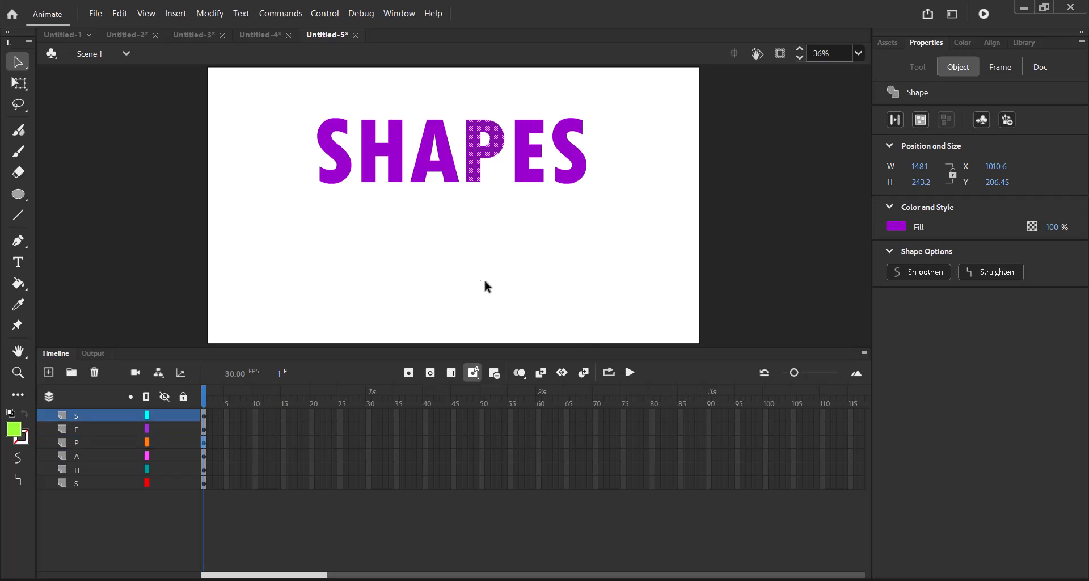
left_click(514, 252)
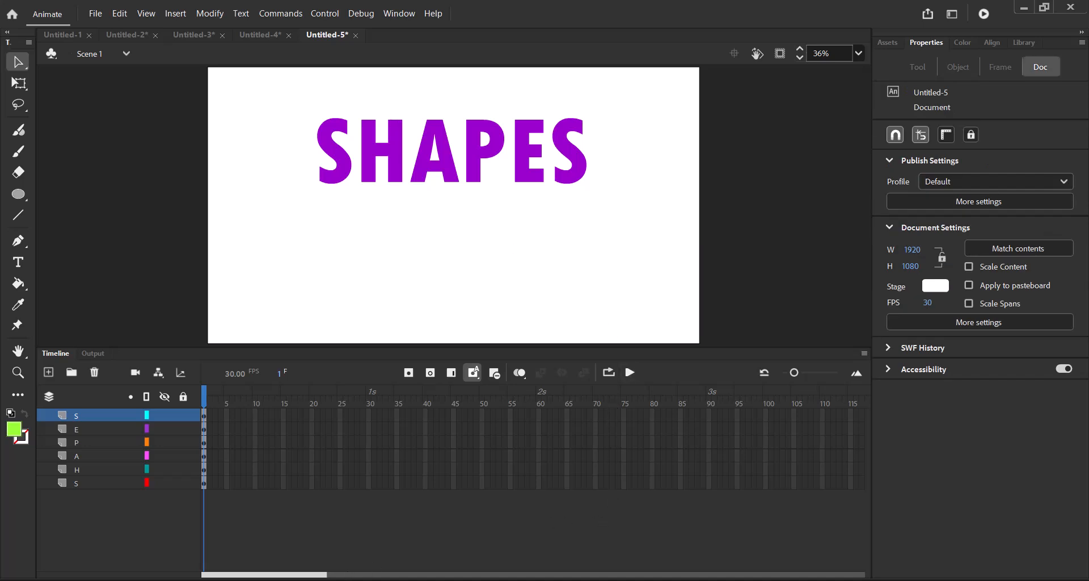
Step: Insert blank keyframes at frame 90 on all six letter layers
left_click_drag(321, 576, 357, 578)
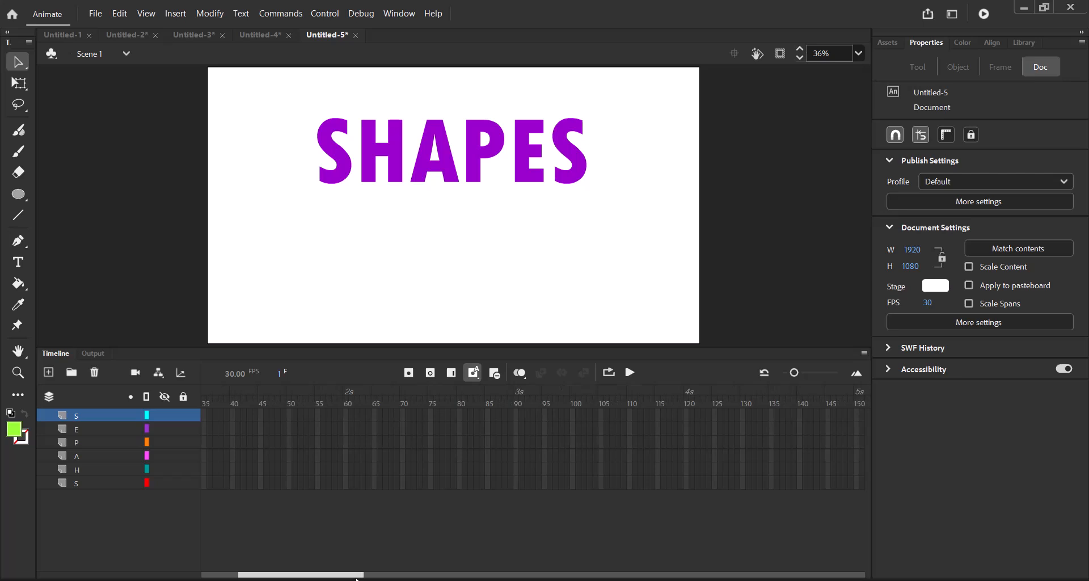
left_click(516, 482)
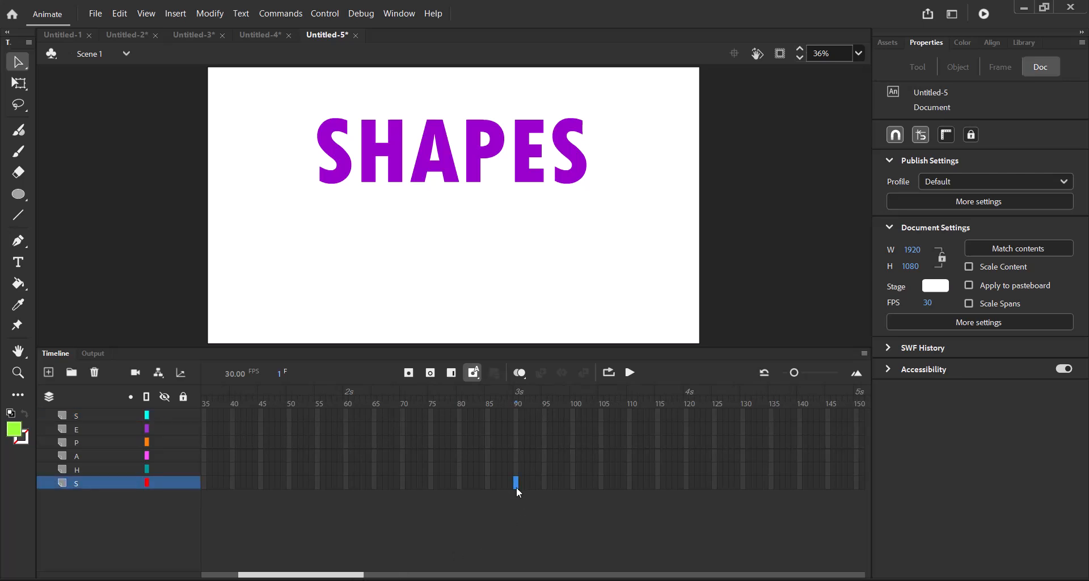
left_click(517, 415, "shift")
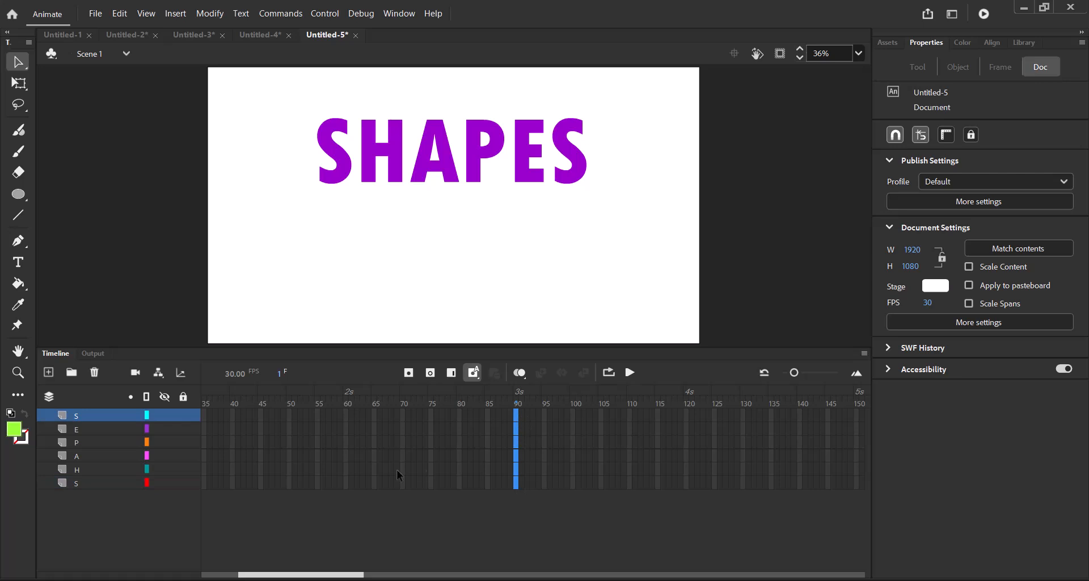
left_click(429, 375)
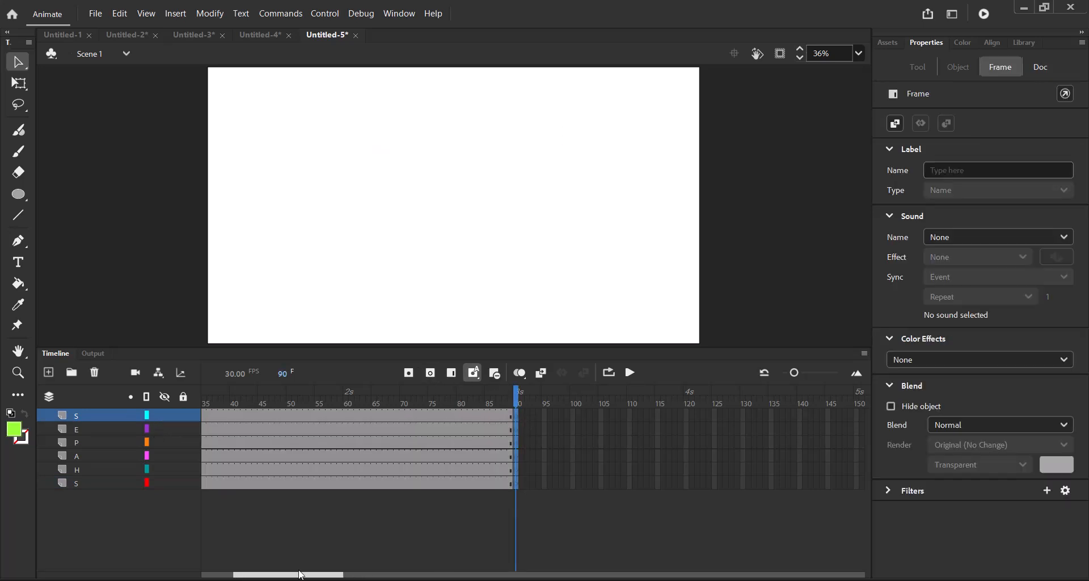
left_click_drag(301, 574, 269, 574)
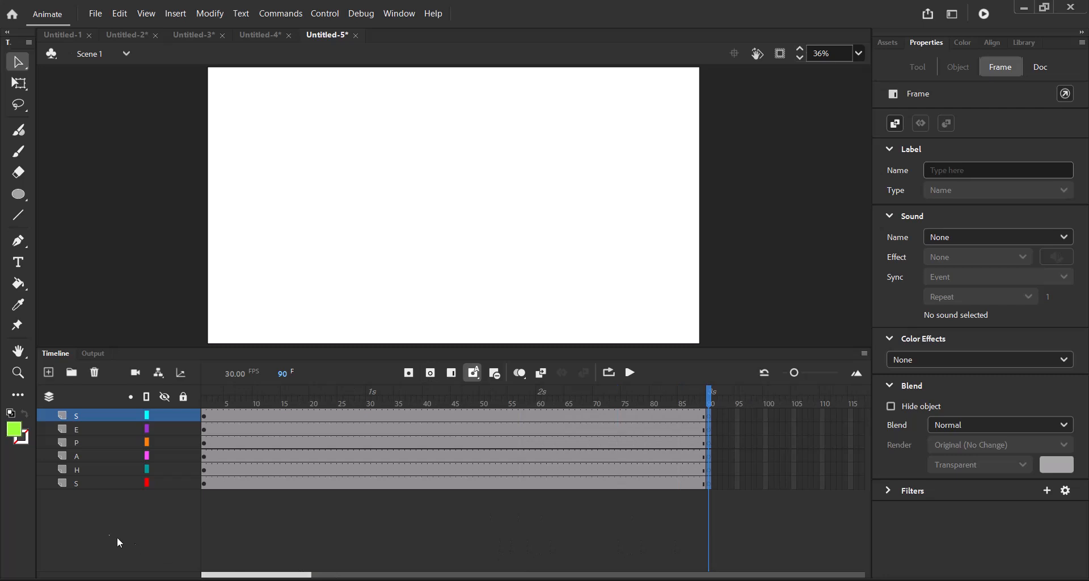
Step: Select frame 90 of the first S's layer and set up the Rectangle tool with a red fill
left_click(86, 484)
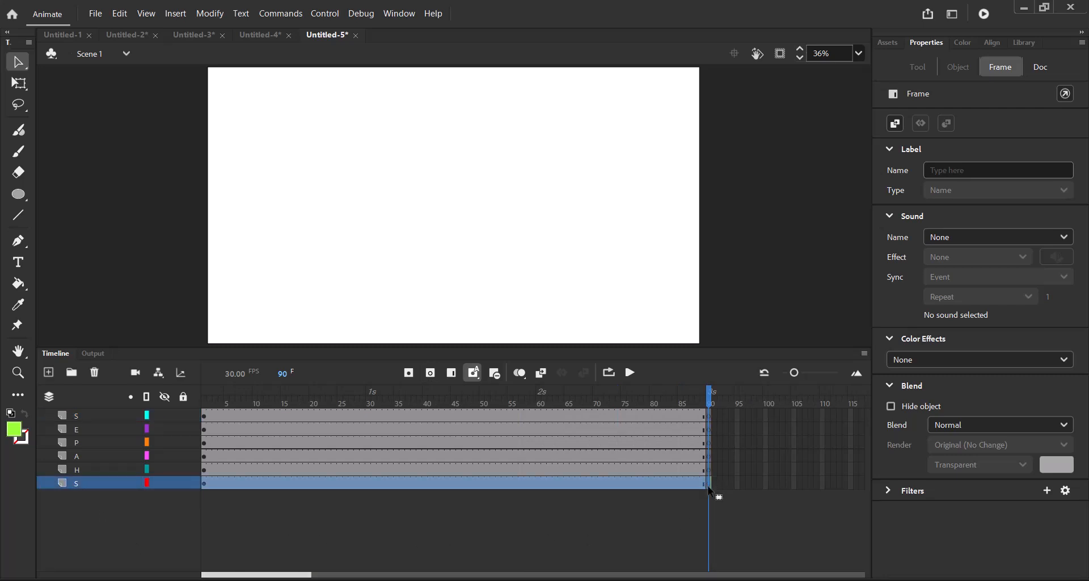
left_click(509, 529)
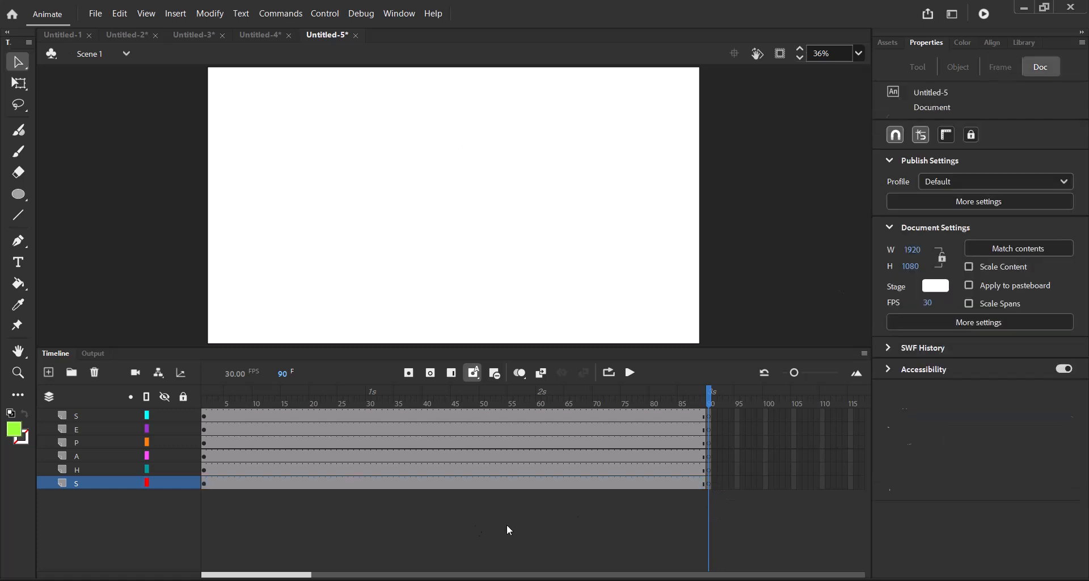
left_click(710, 484)
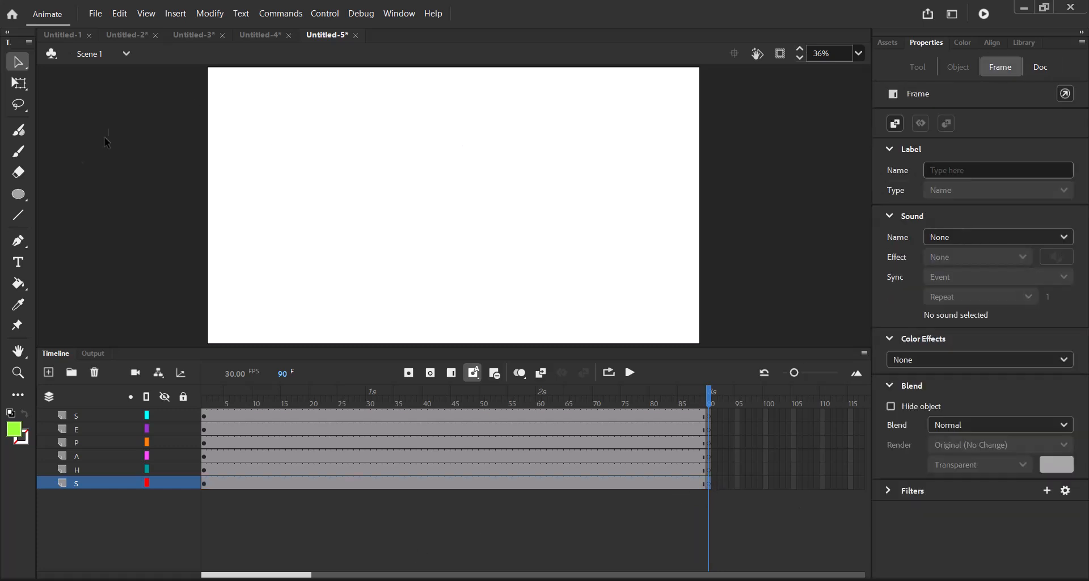
left_click(23, 204)
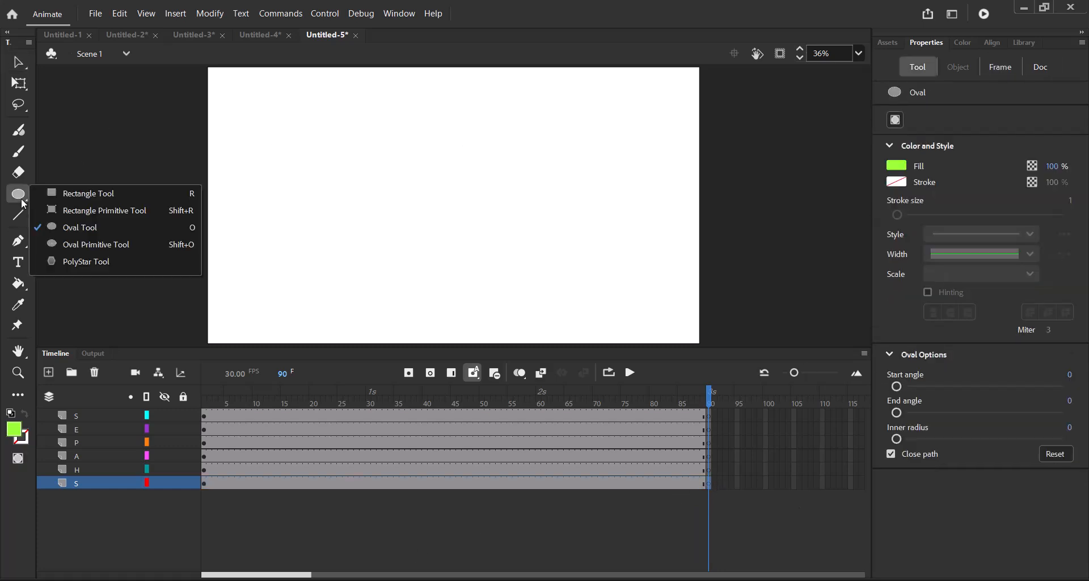
left_click(87, 197)
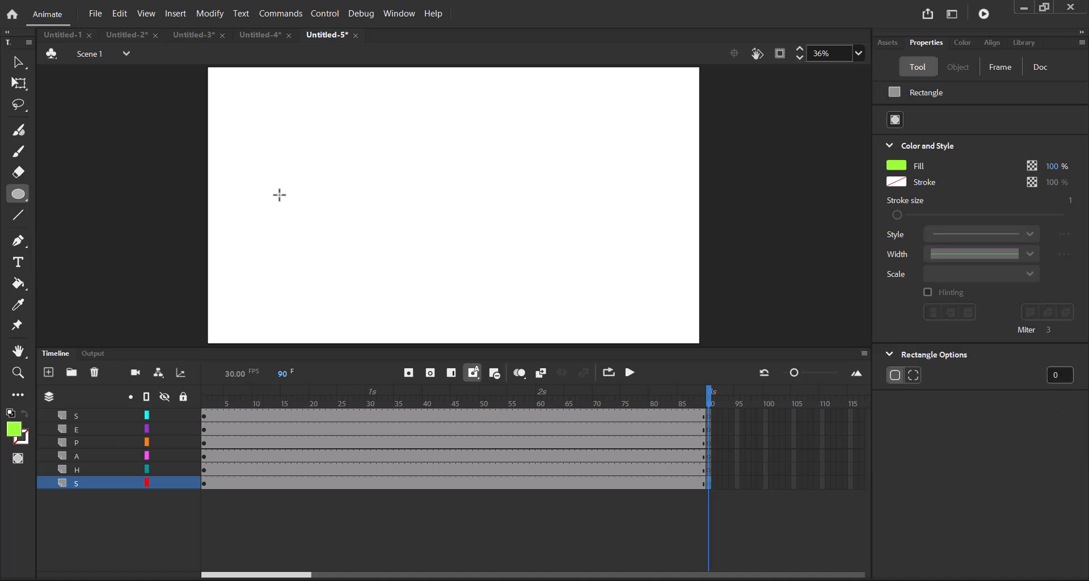
left_click(897, 167)
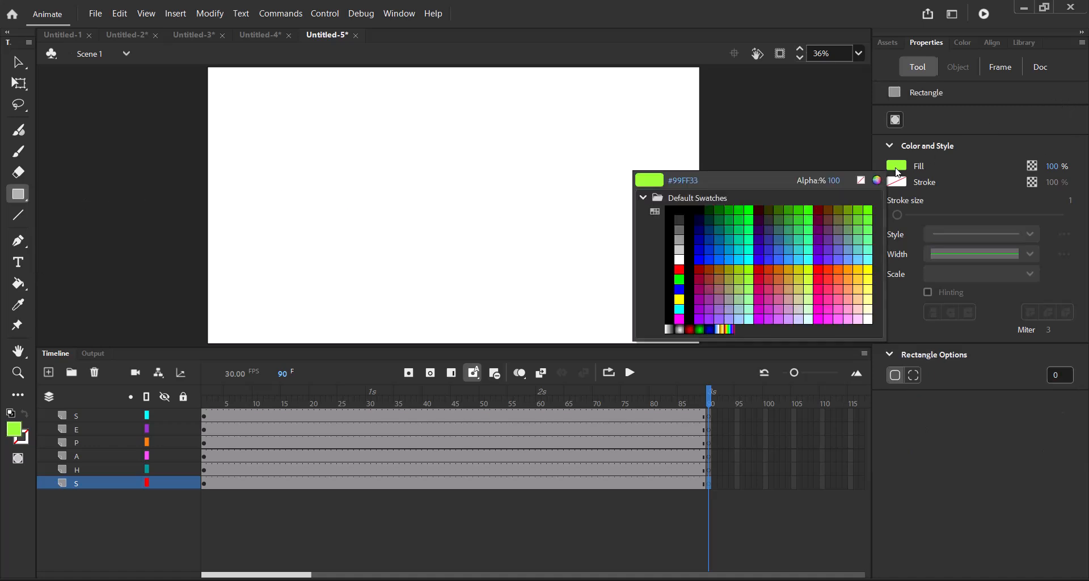
left_click(682, 269)
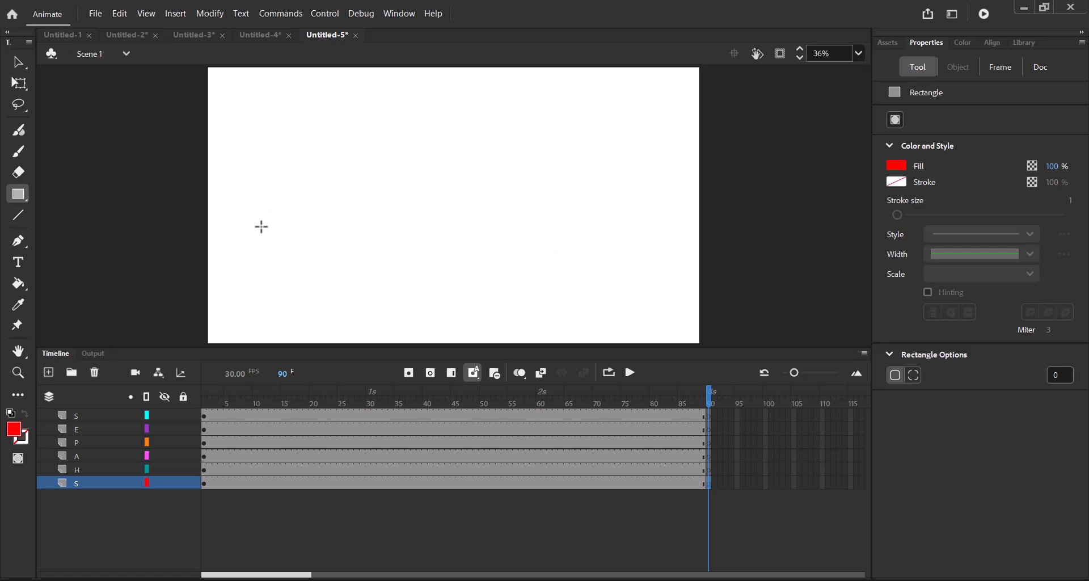
Step: At frame 90, draw a red square on the first S's layer and a #00FF66 green oval on the H layer
left_click_drag(251, 225, 316, 276)
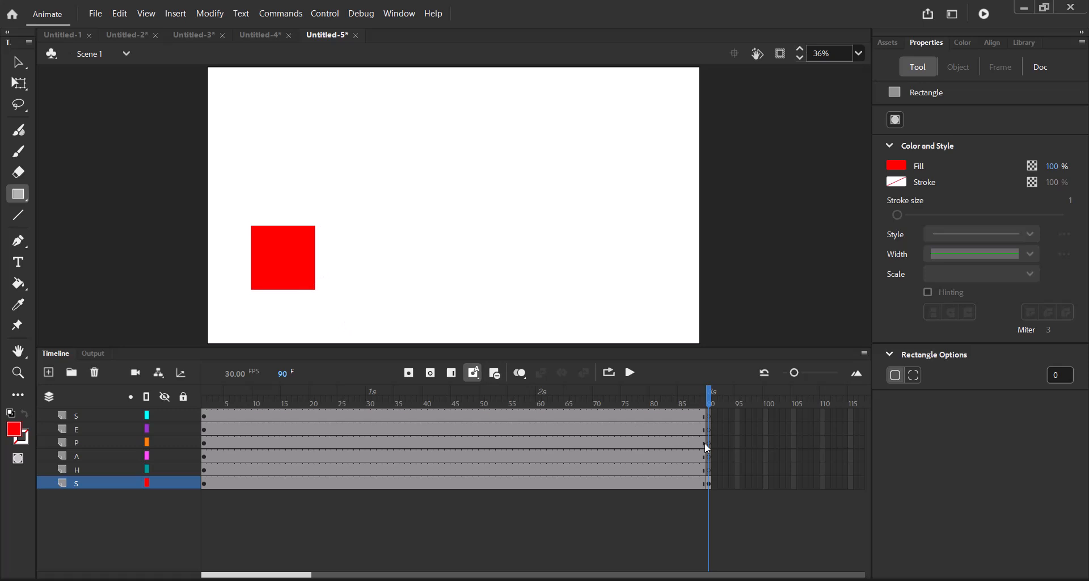
left_click(710, 471)
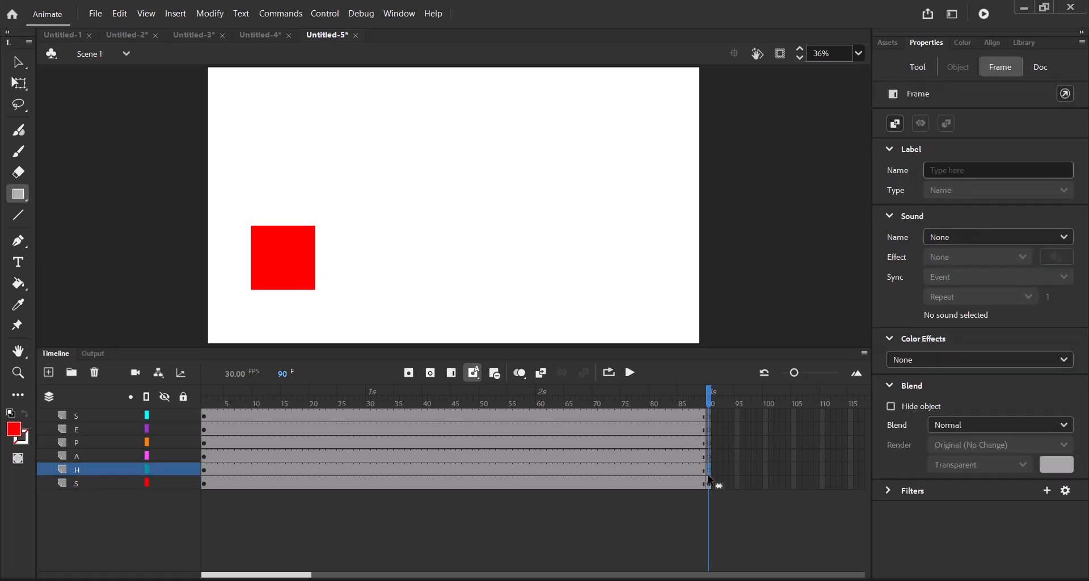
left_click(20, 198)
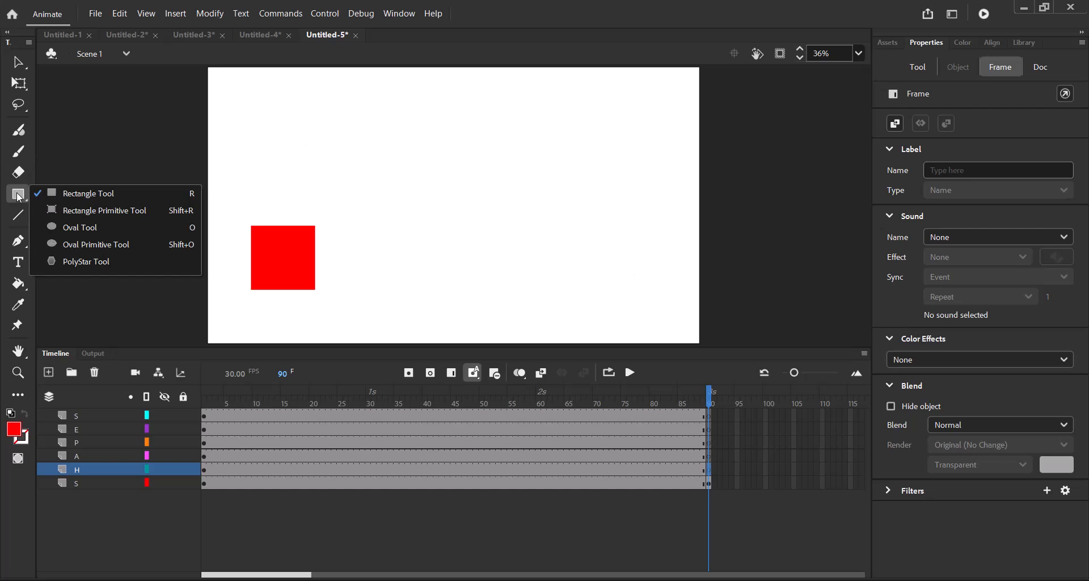
left_click(92, 227)
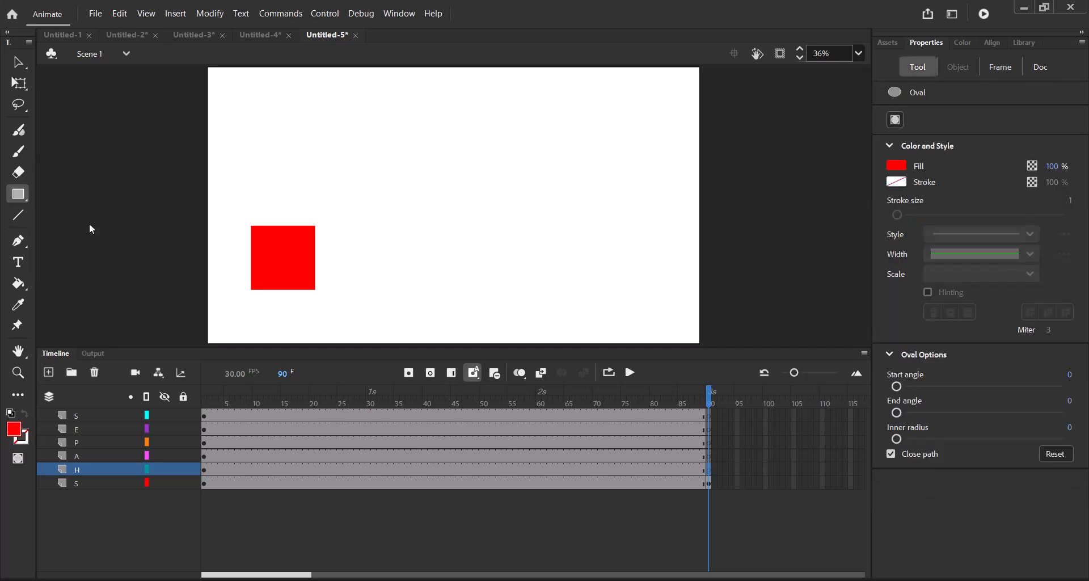
left_click(901, 170)
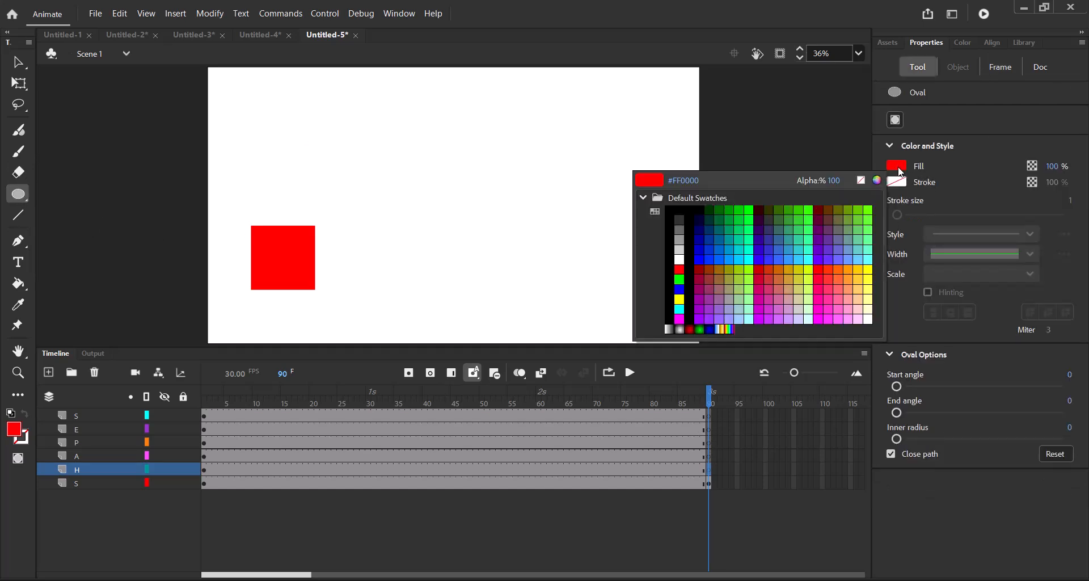
left_click(752, 224)
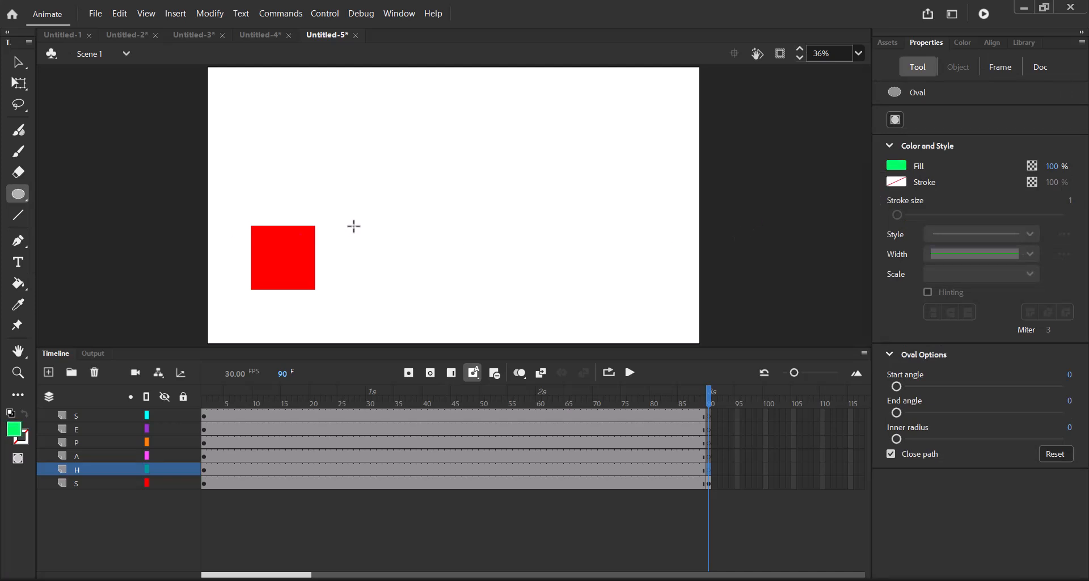
left_click_drag(349, 216, 400, 302)
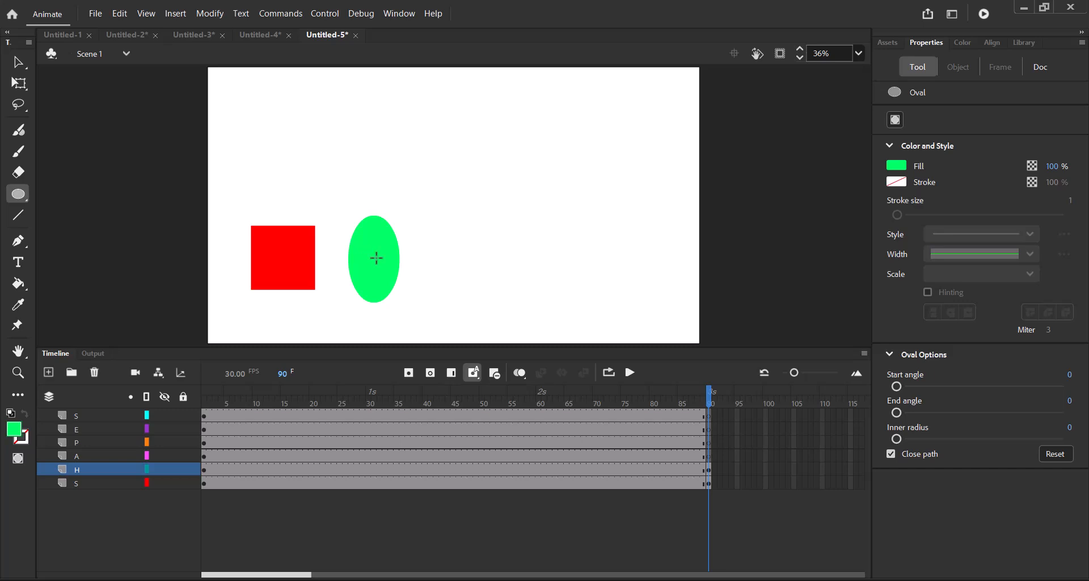
Step: At frame 90 of the A layer, draw a black pentagon about 372 by 354 px and move it clear of the green oval
left_click(709, 455)
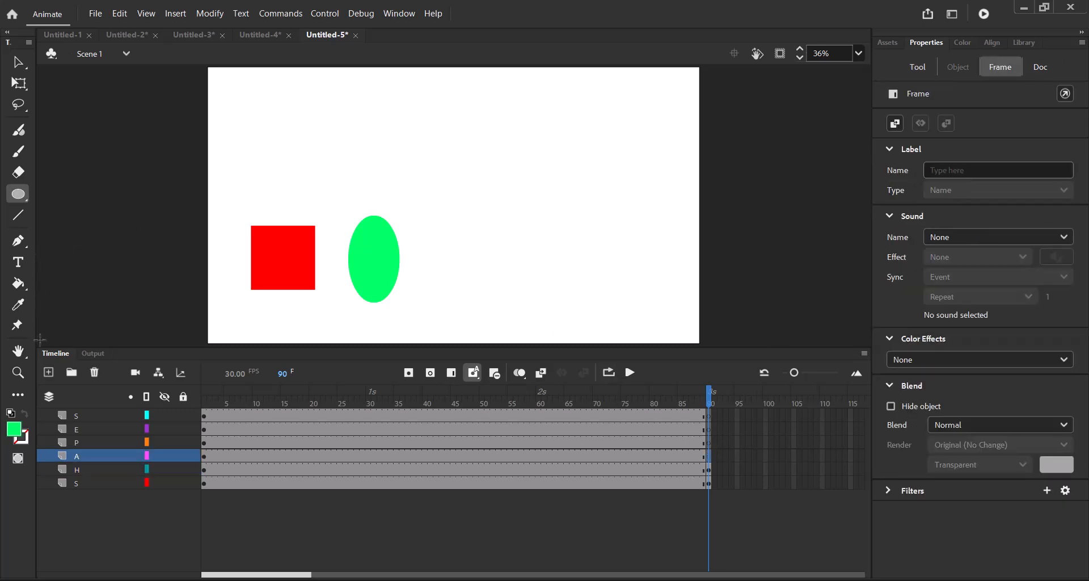
left_click(19, 195)
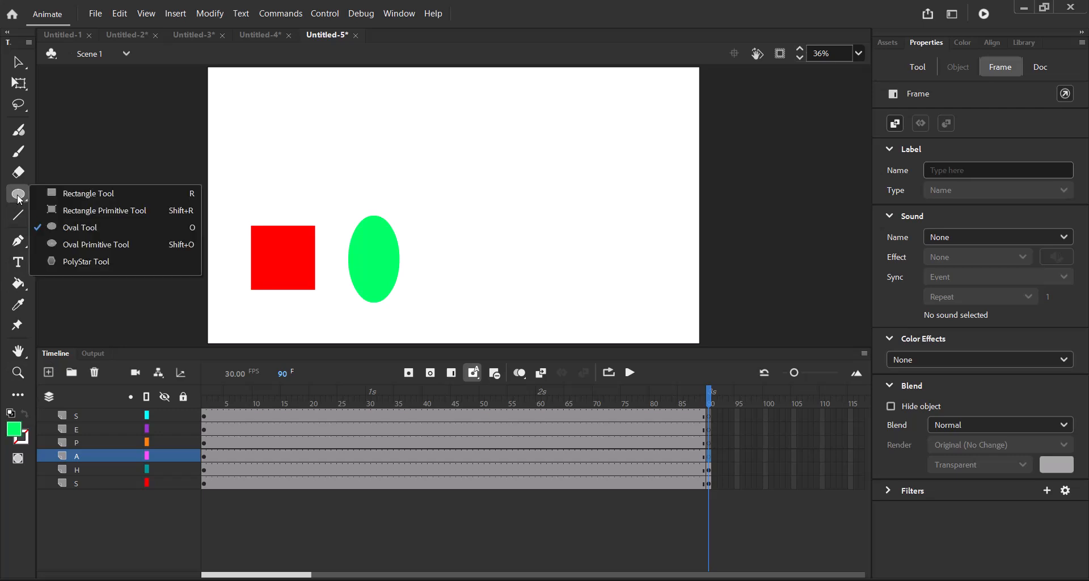
left_click(91, 256)
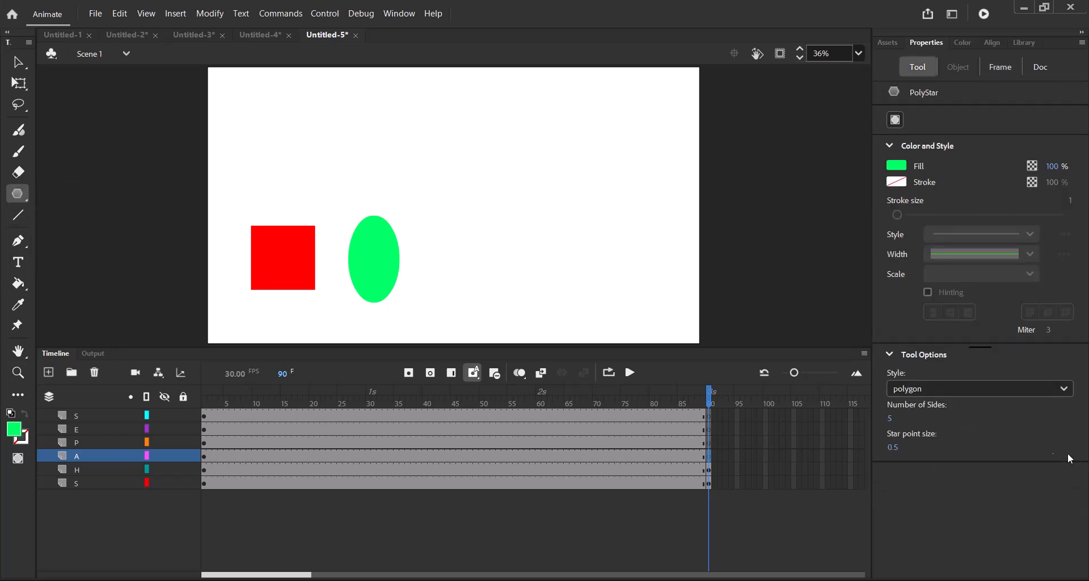
left_click(901, 169)
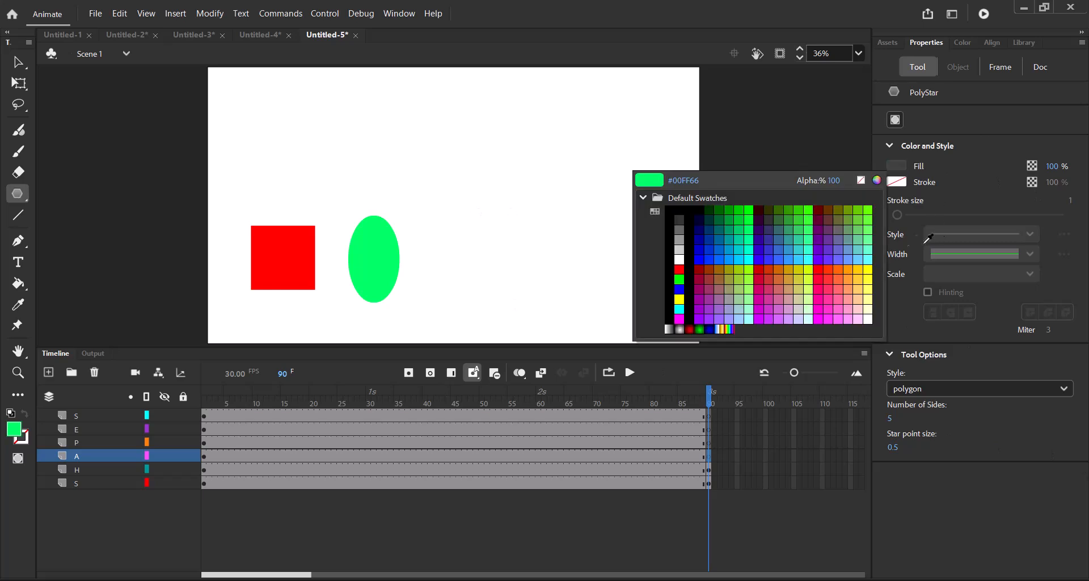
left_click(685, 256)
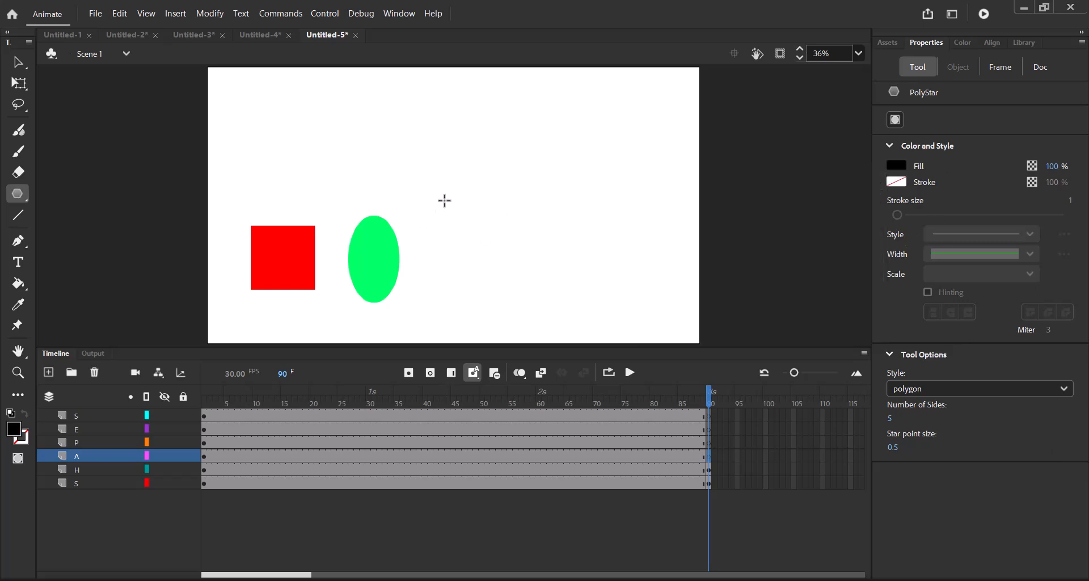
left_click_drag(447, 214, 471, 253)
left_click(25, 67)
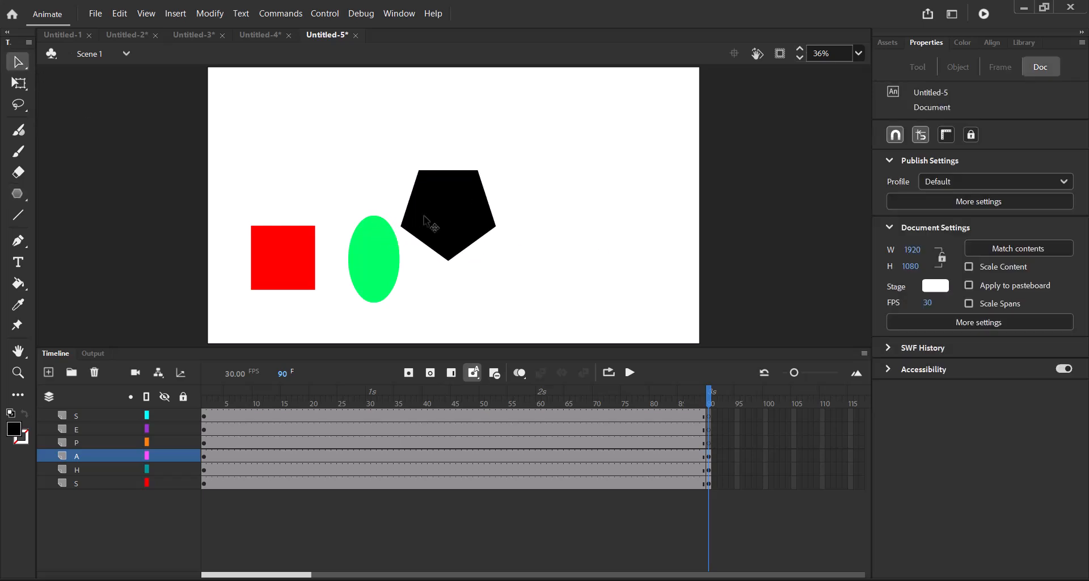
left_click_drag(431, 224, 451, 234)
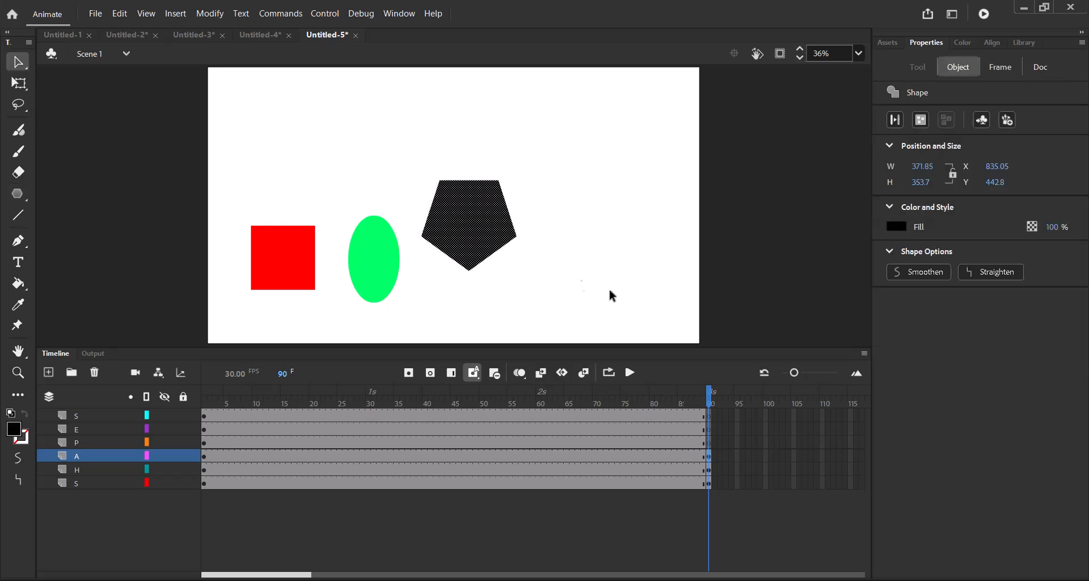
Step: At frame 90 of the P layer, draw a five-pointed yellow star with a black stroke beside the pentagon
left_click(710, 441)
left_click(18, 194)
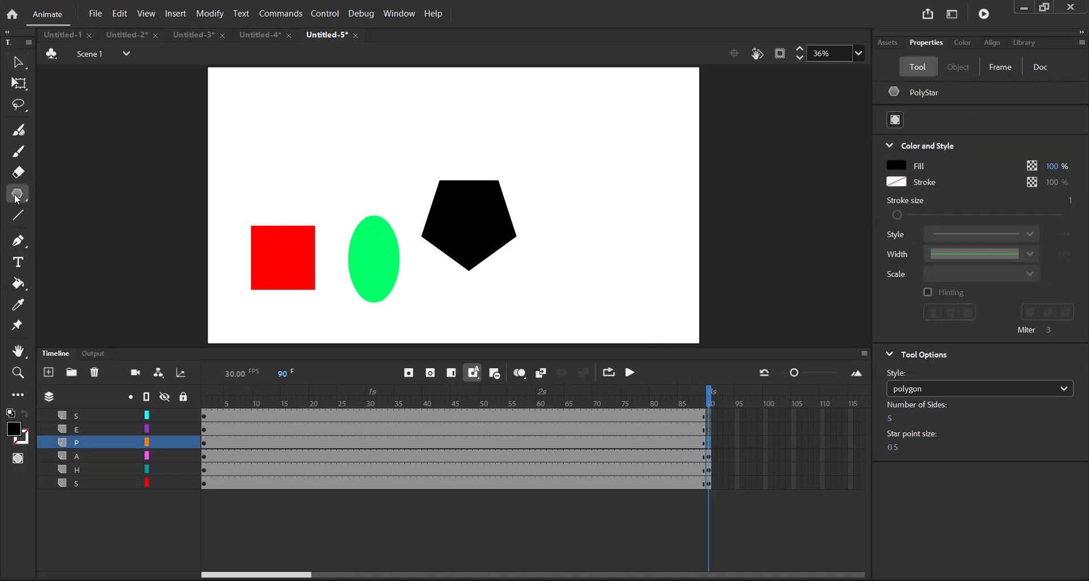
left_click(980, 388)
left_click(904, 425)
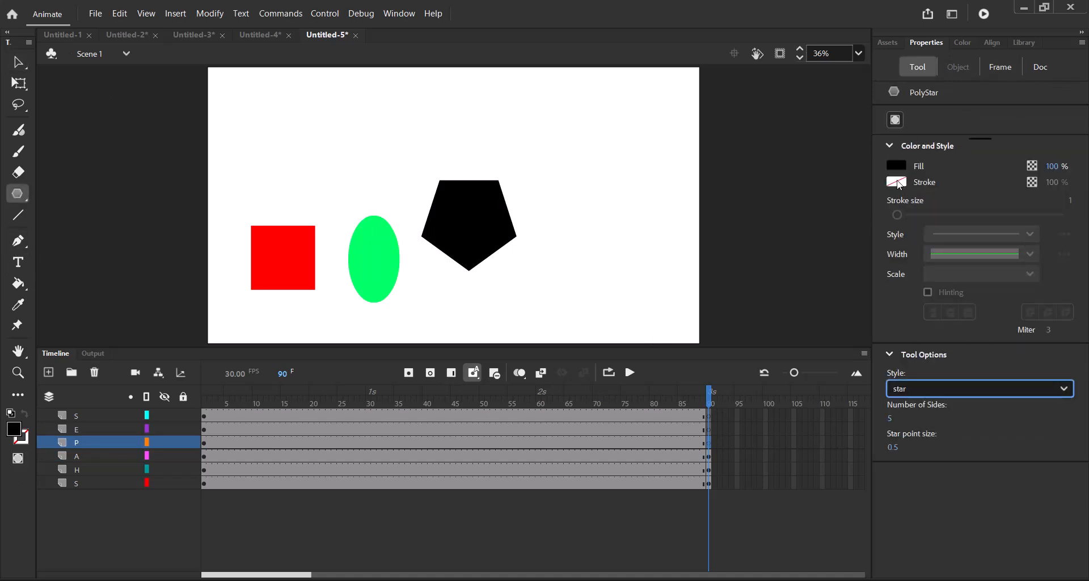
left_click(896, 166)
left_click(679, 299)
left_click(897, 182)
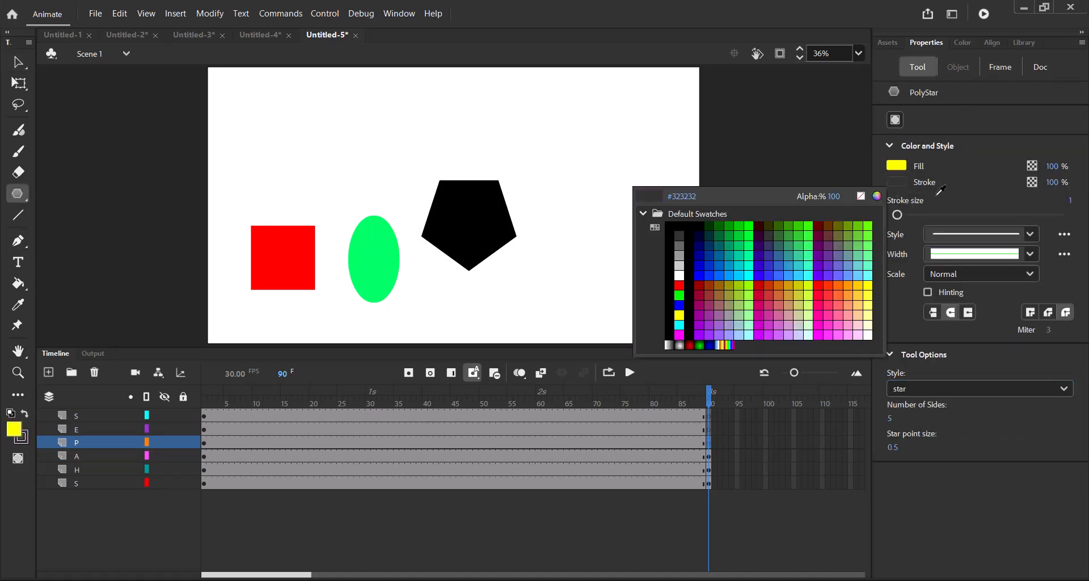
left_click(693, 284)
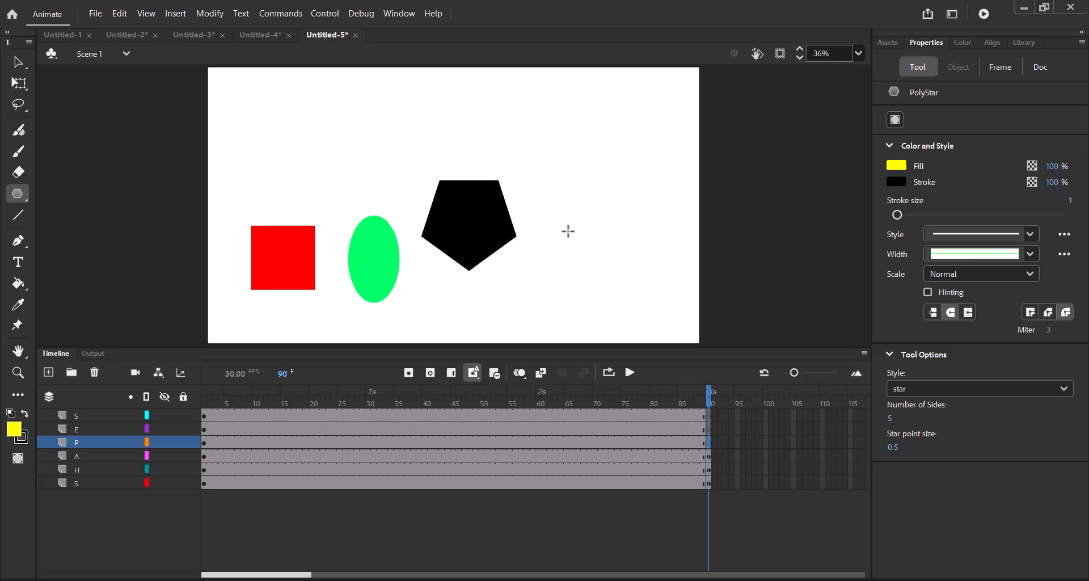
mouse_move(567, 231)
left_mouse_down()
mouse_move(594, 280)
mouse_move(568, 286)
left_mouse_up()
Step: At frame 90 of the E layer, draw a pink three-sided polygon with a black stroke above the red square
left_click(711, 434)
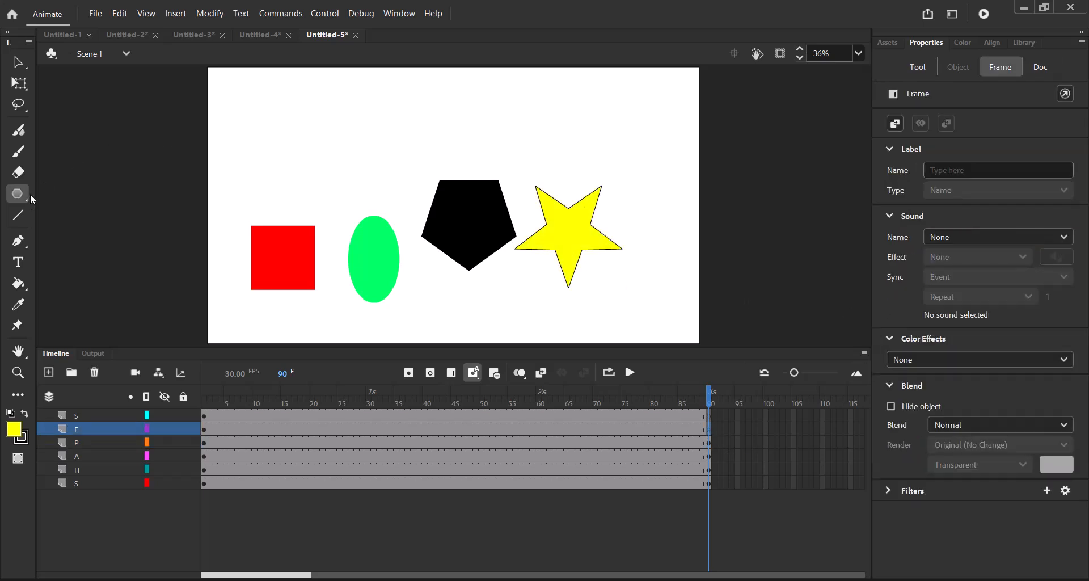
left_click(19, 201)
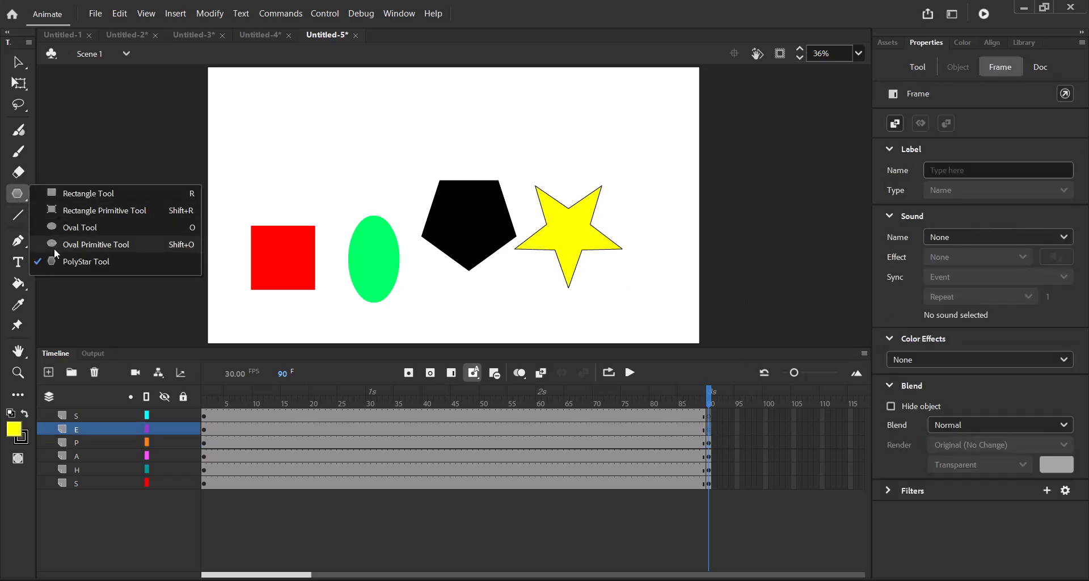
left_click(68, 262)
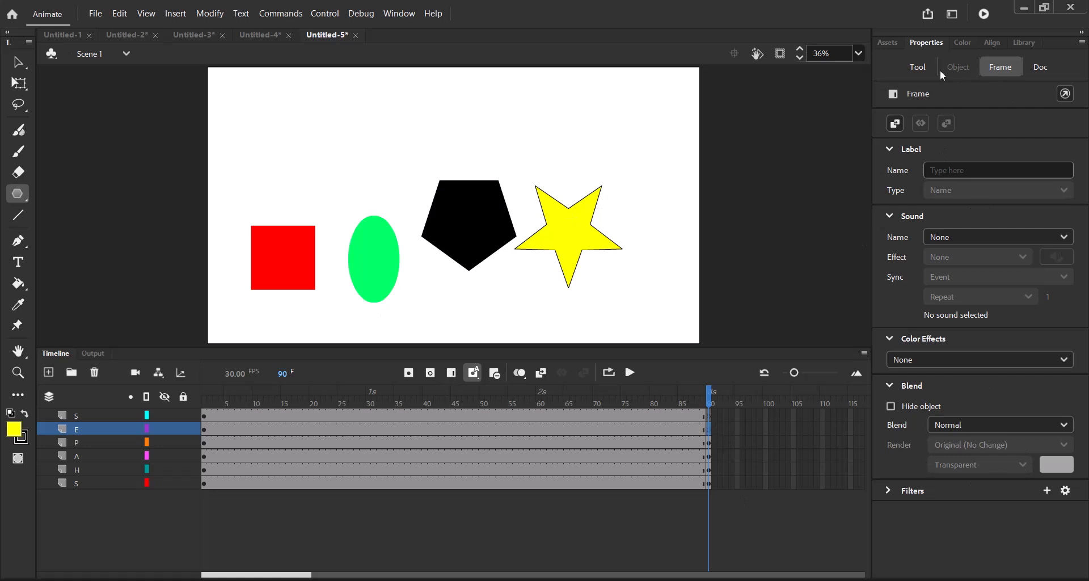
left_click(922, 67)
left_click(953, 390)
left_click(896, 408)
left_click(892, 418)
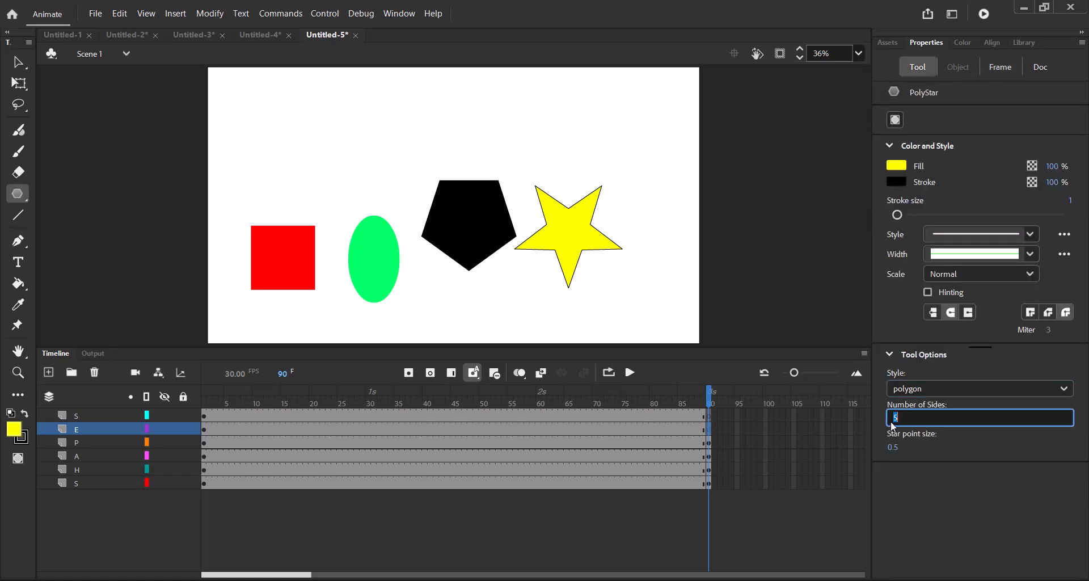
type("3")
key("Tab")
left_click(896, 165)
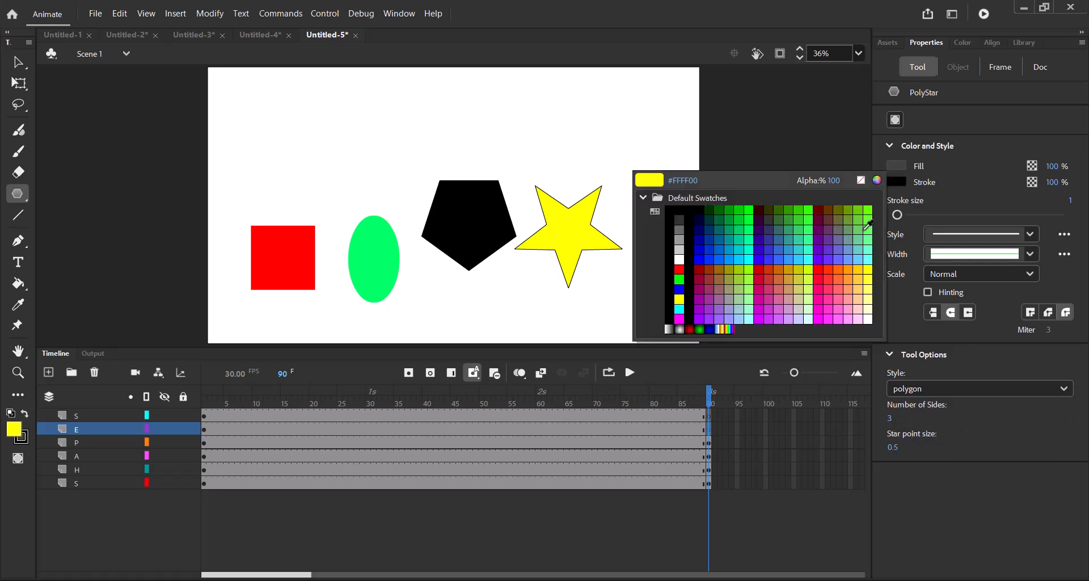
left_click(825, 289)
left_click_drag(283, 99, 307, 147)
Step: At frame 90 of the final S's layer, draw a tall, narrow pink rectangle with a black stroke beside the star
left_click(709, 417)
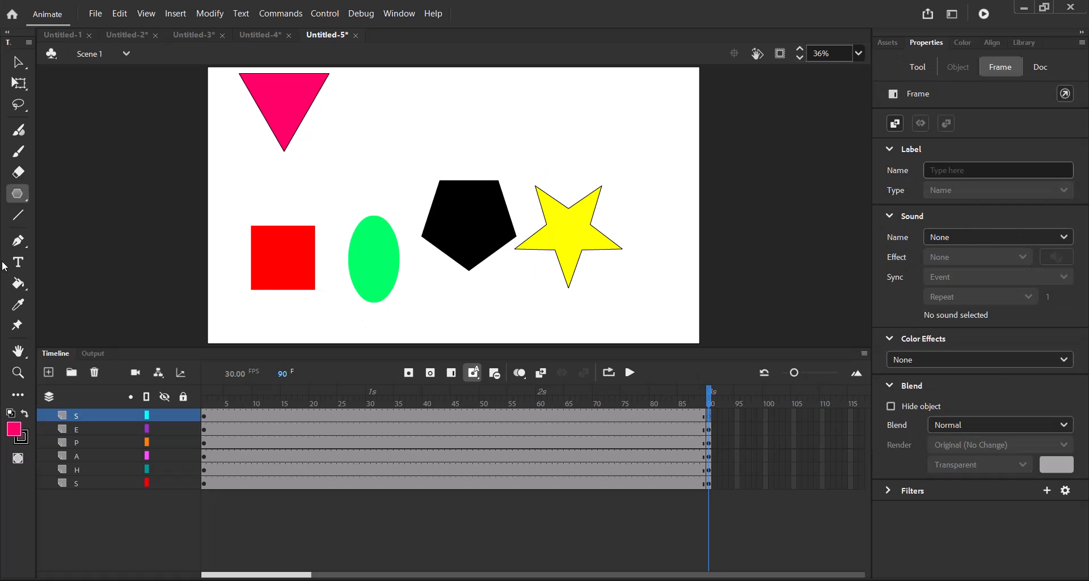
left_click(18, 241)
left_click(18, 192)
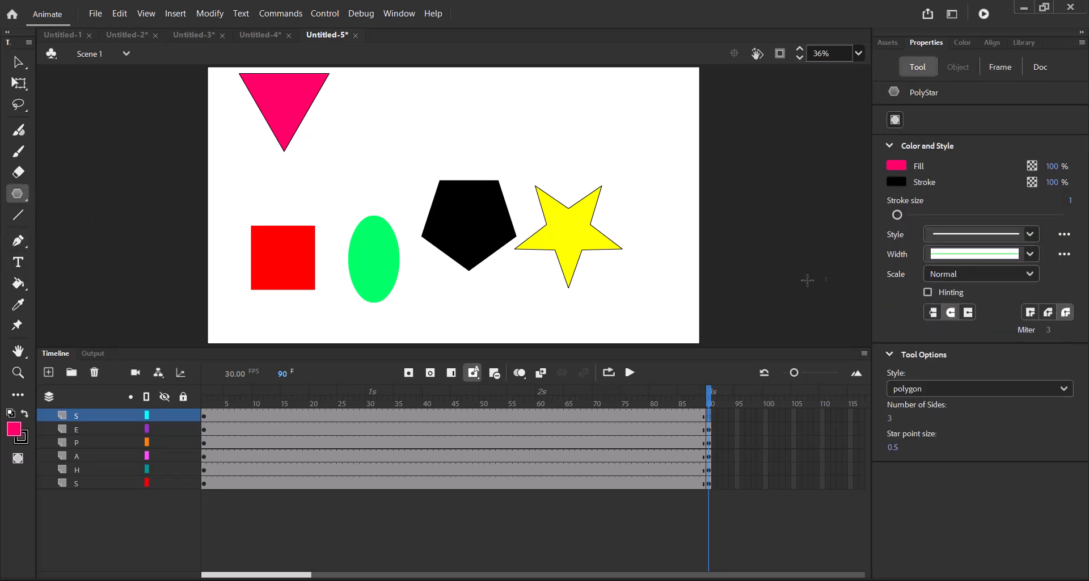
left_click(17, 193)
left_click(85, 192)
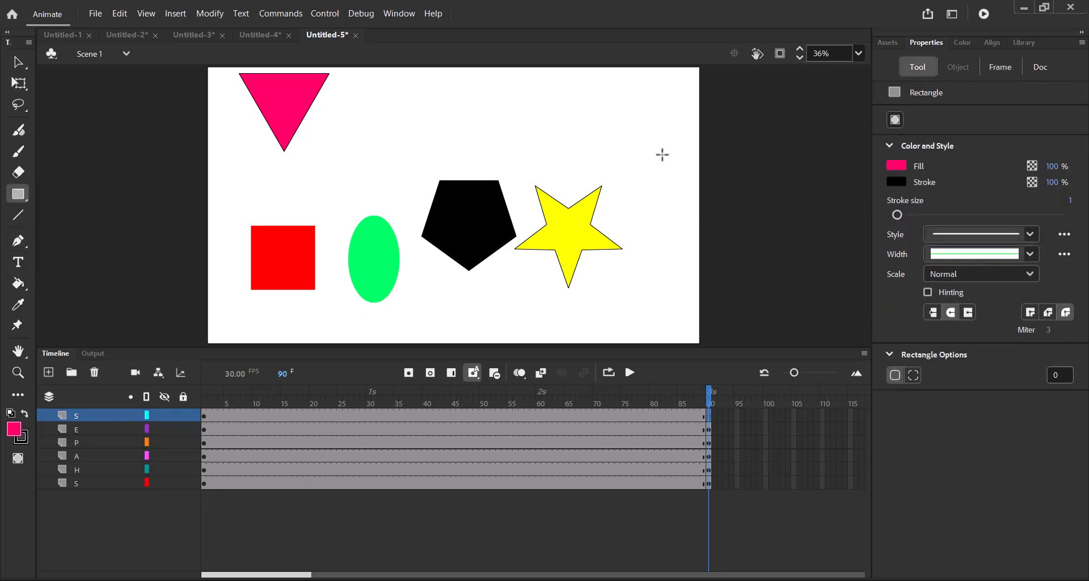
left_click_drag(661, 154, 689, 320)
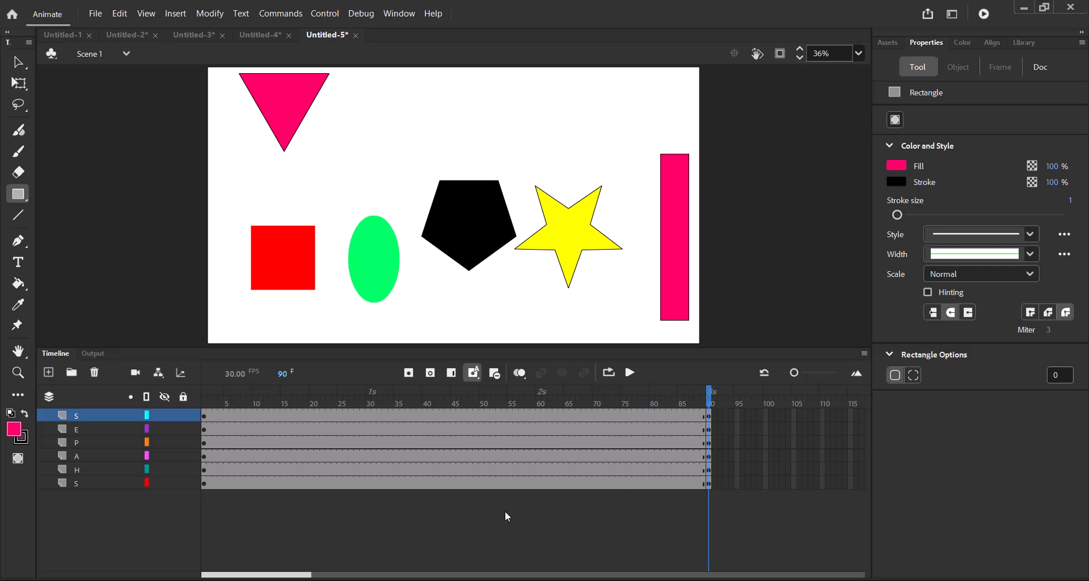
Step: Create shape tweens across all six letter layers and scrub to frame 90 to preview the morph
left_click(491, 501)
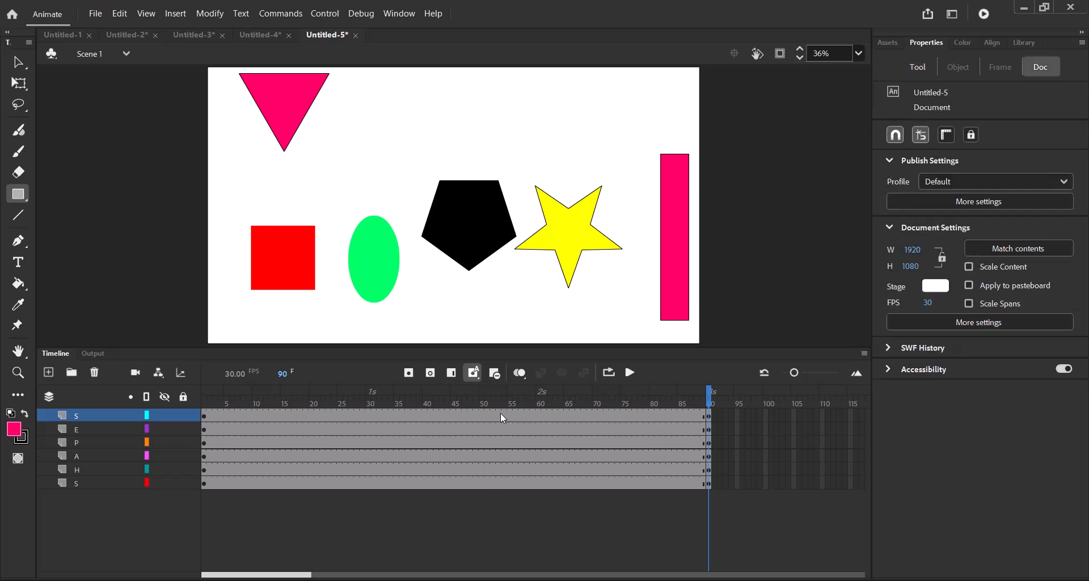
left_click_drag(500, 413, 499, 441)
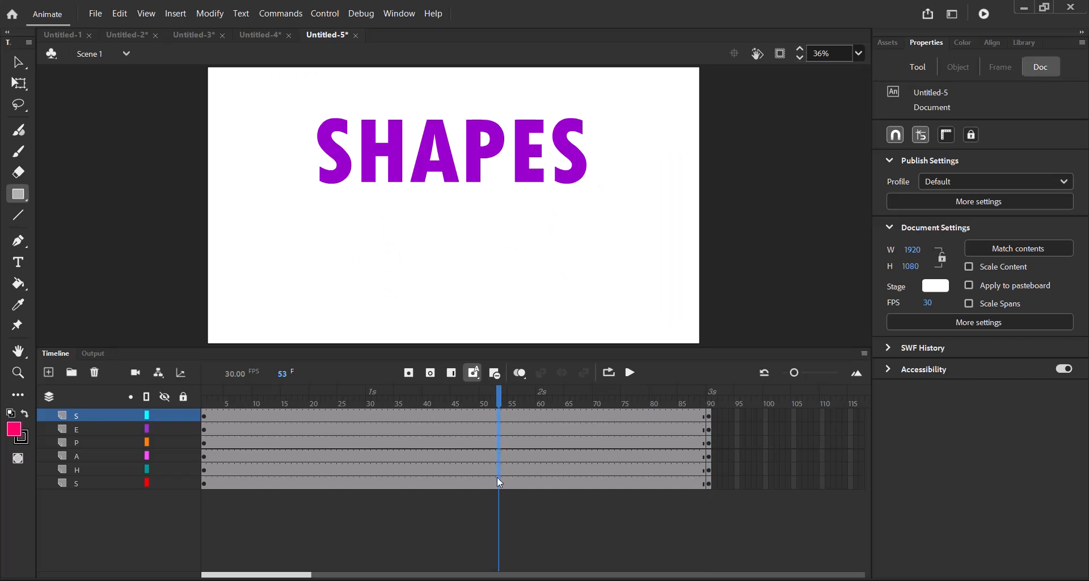
left_click_drag(495, 485, 493, 423)
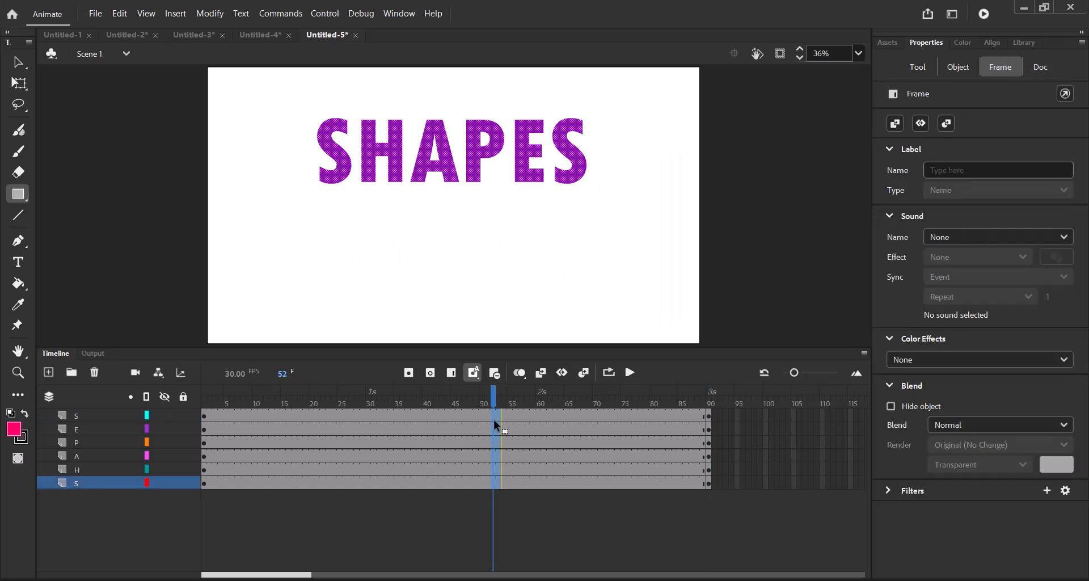
right_click(496, 414)
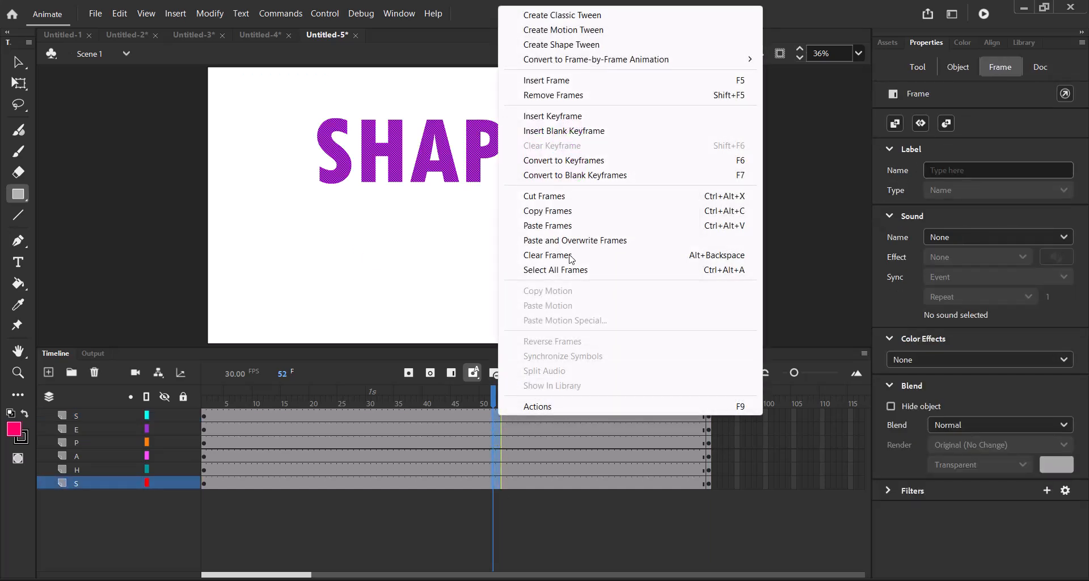
left_click(562, 46)
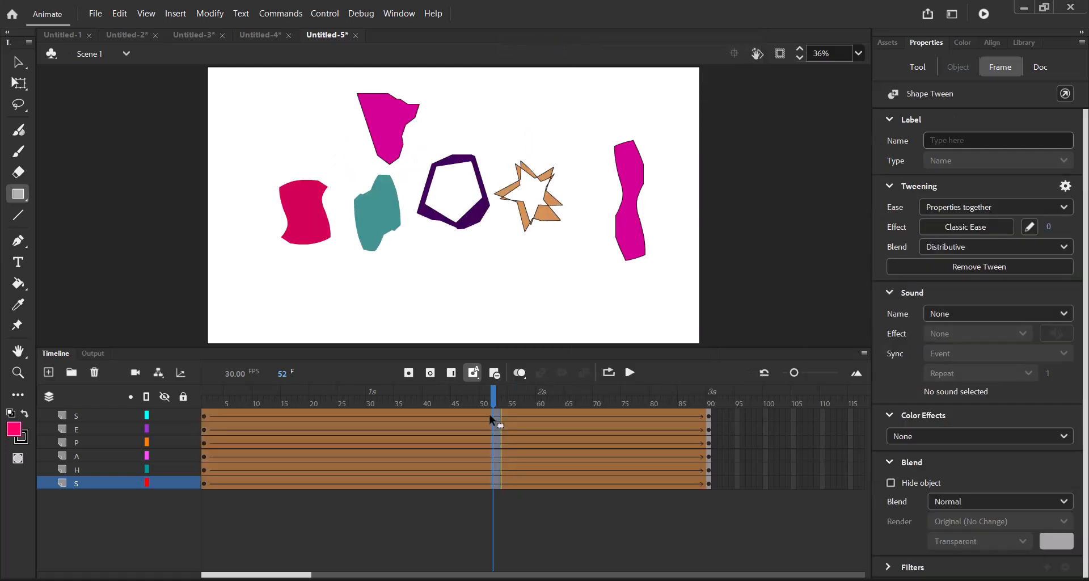
left_click_drag(496, 400, 725, 425)
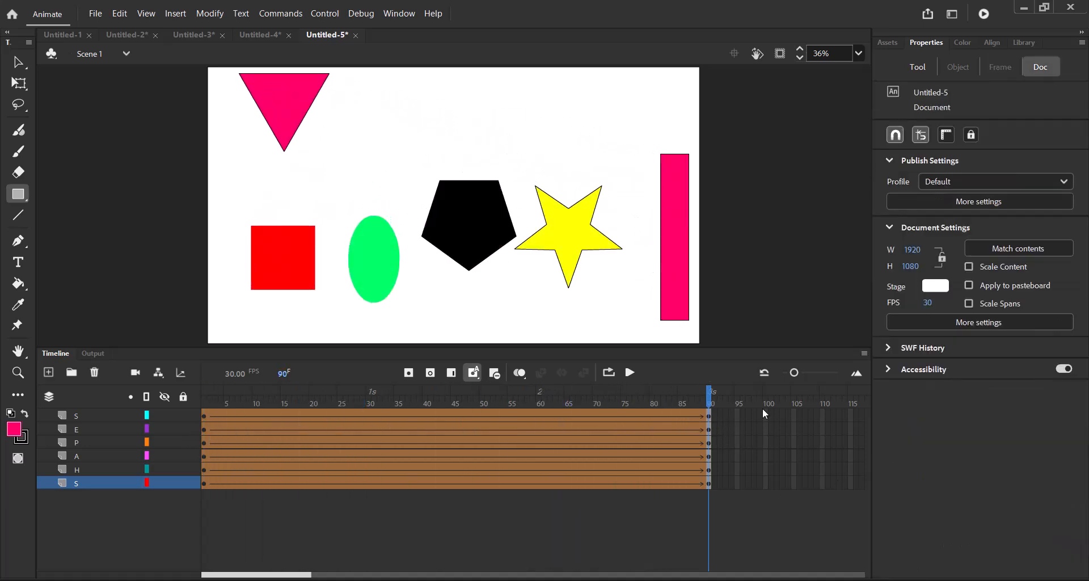
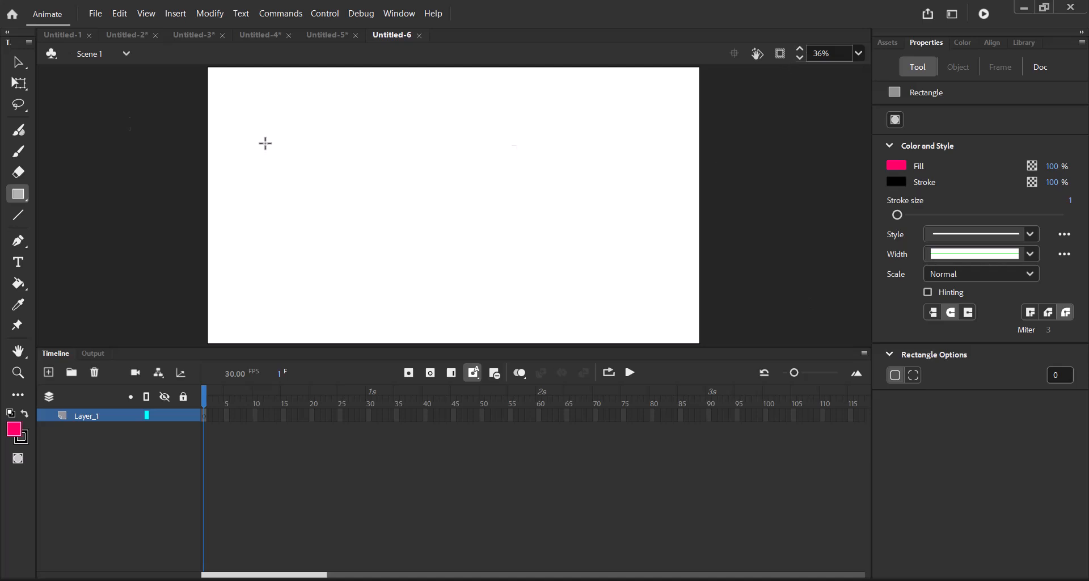
Step: Import field.png from the Tutorial files folder onto the stage as the background
left_click(95, 13)
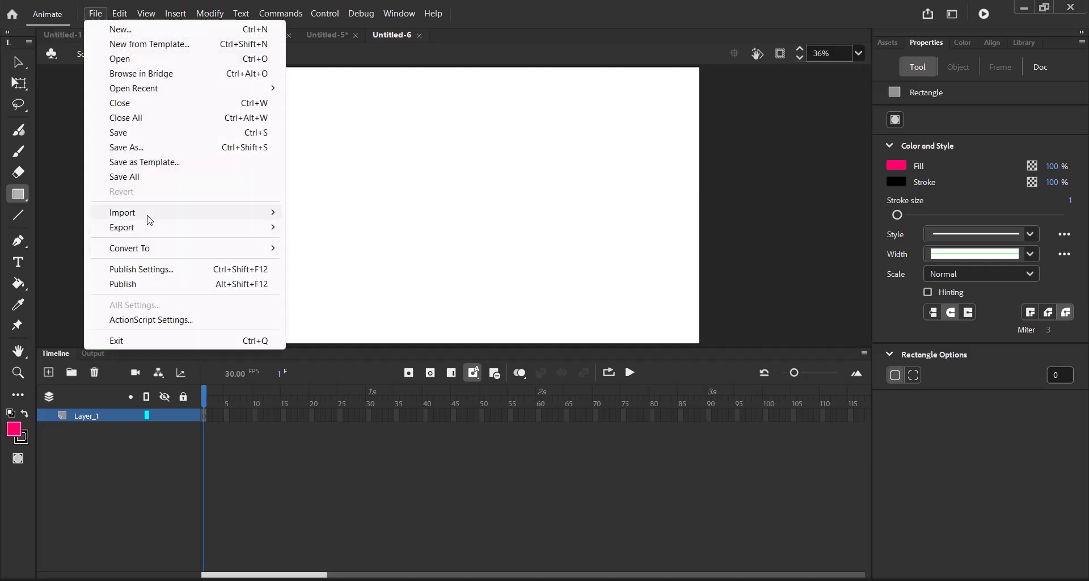
mouse_move(147, 214)
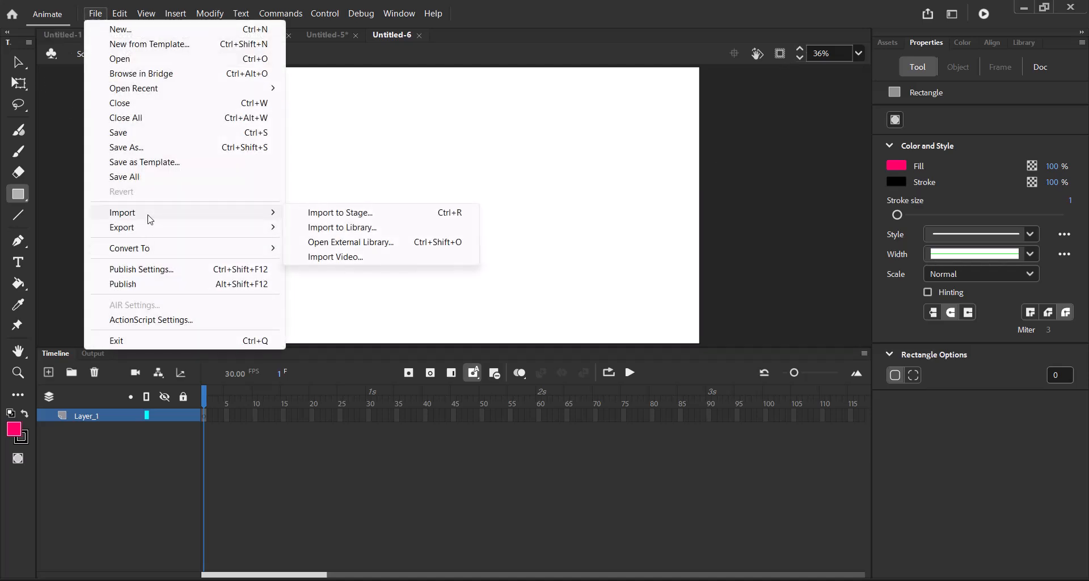
left_click(366, 219)
left_click(107, 253)
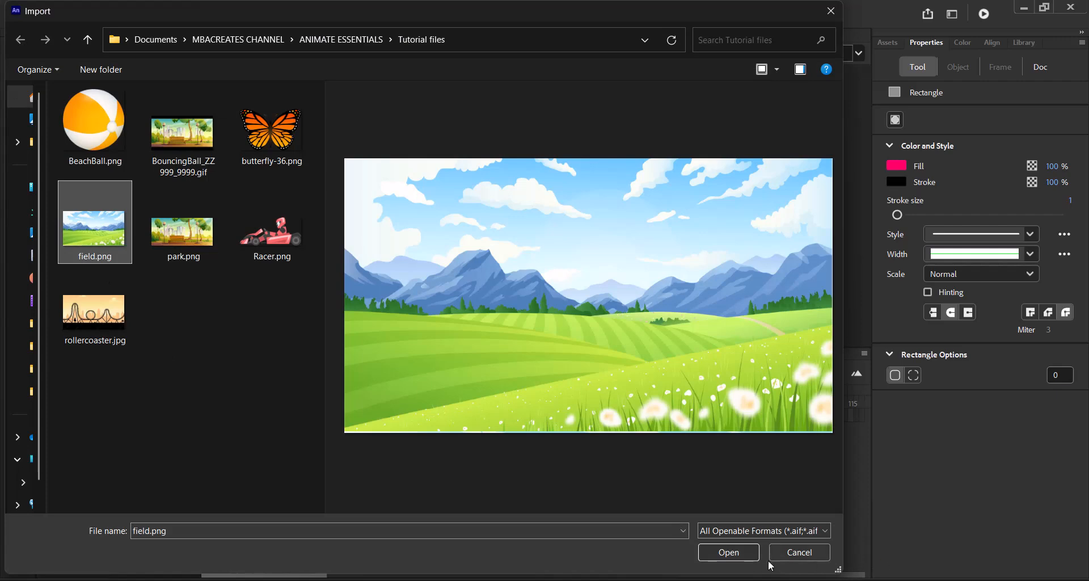
left_click(732, 551)
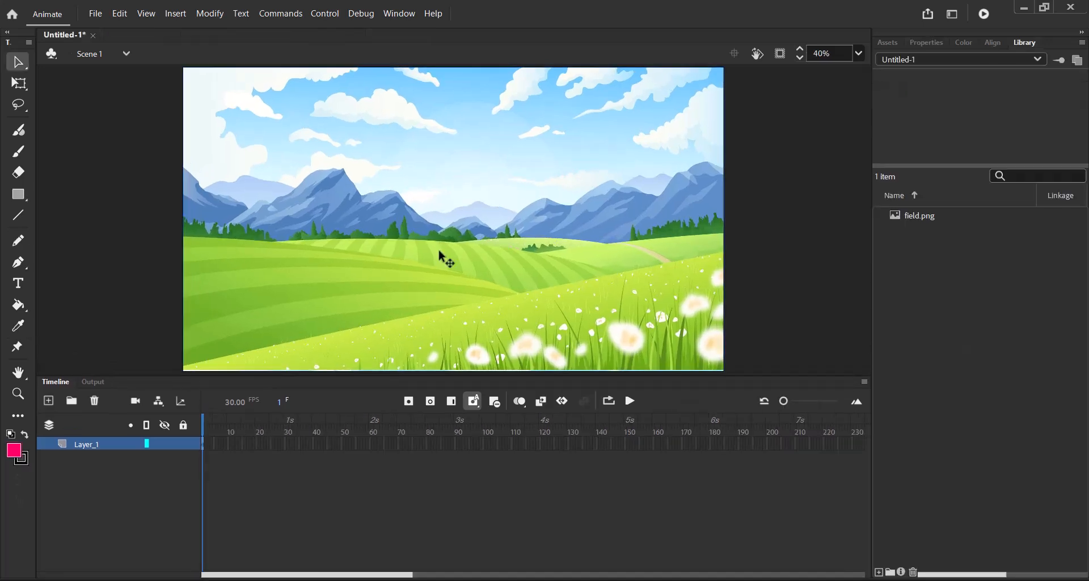
Step: Rename the background image's layer as field1
double_click(85, 444)
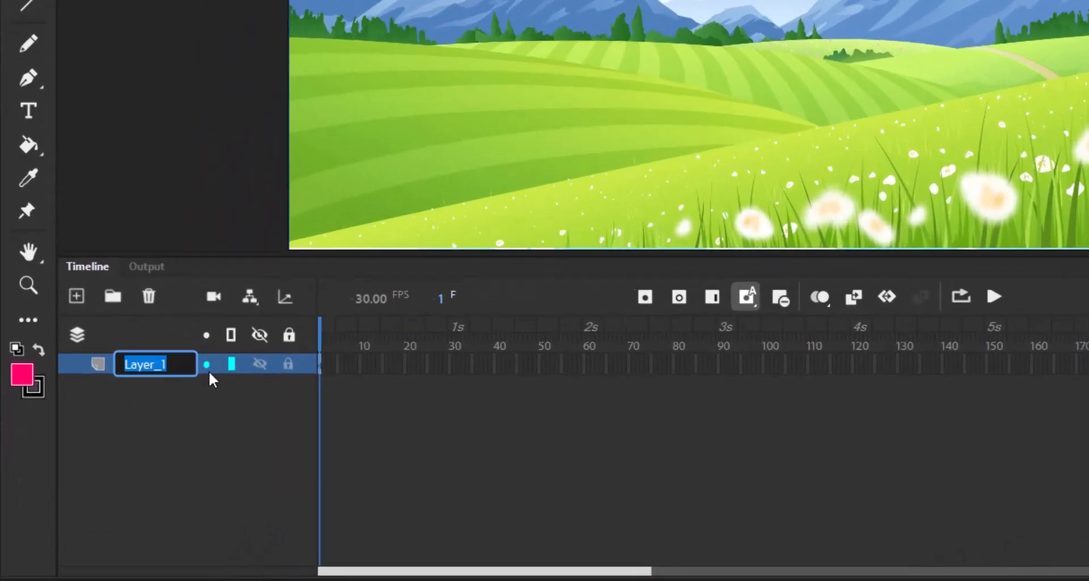
key("Return")
double_click(155, 361)
type("field1")
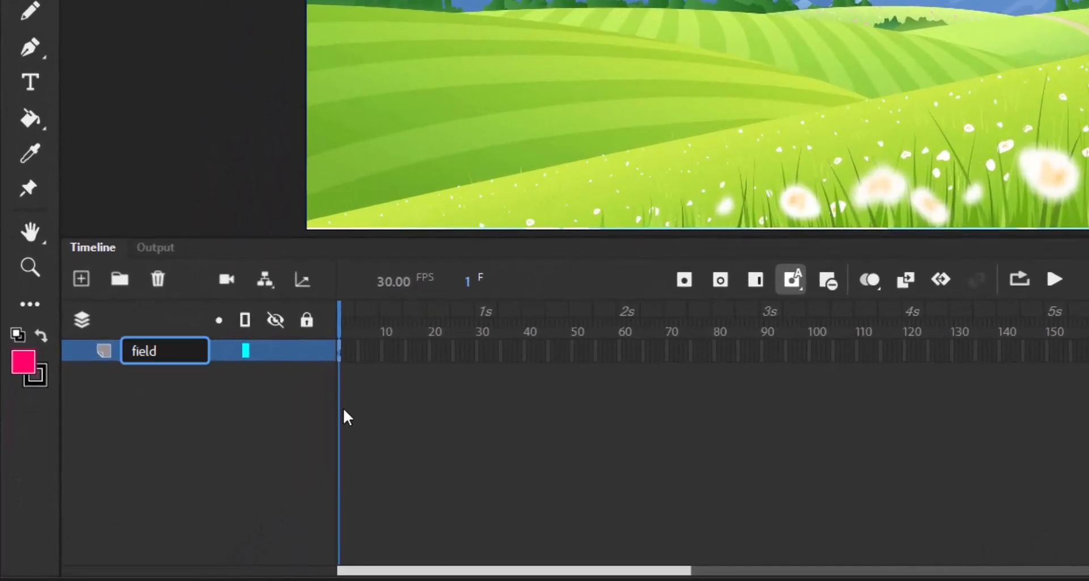
key("Return")
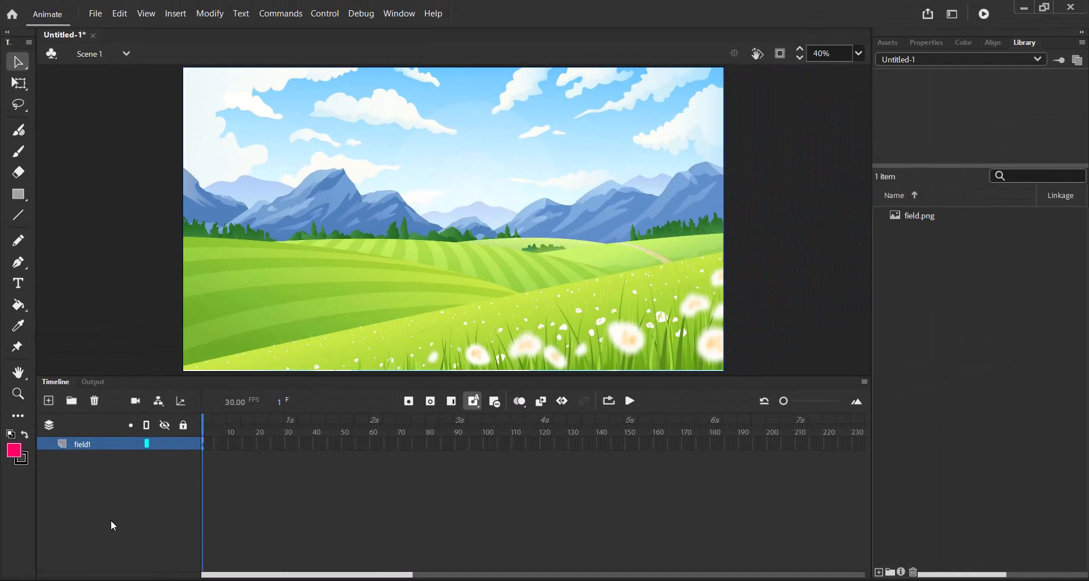
Step: Add a new layer above field1 and import butterfly-36.png onto its first frame on the stage
left_click(49, 402)
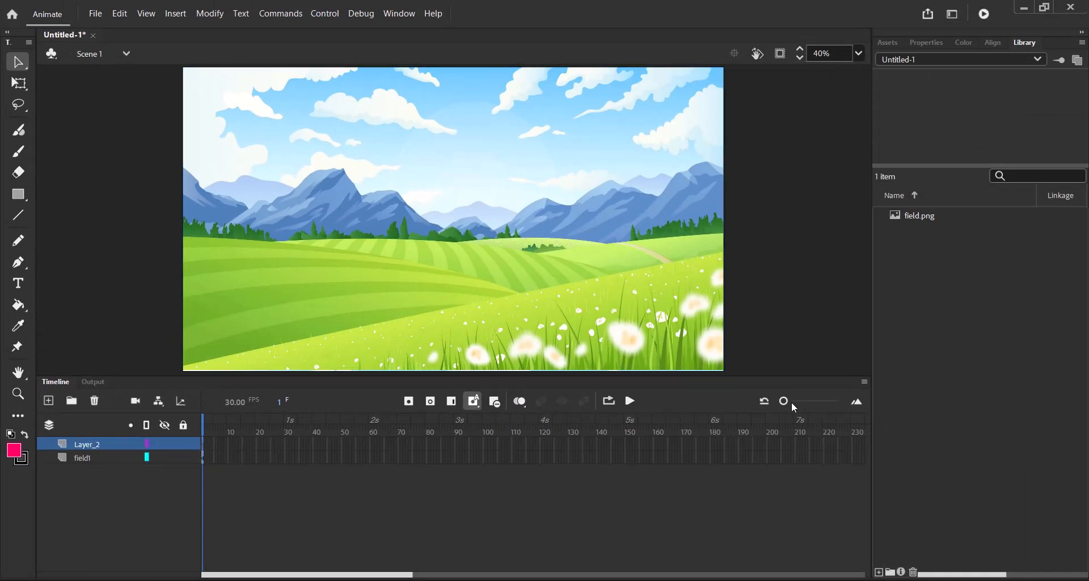
left_click_drag(786, 399, 789, 404)
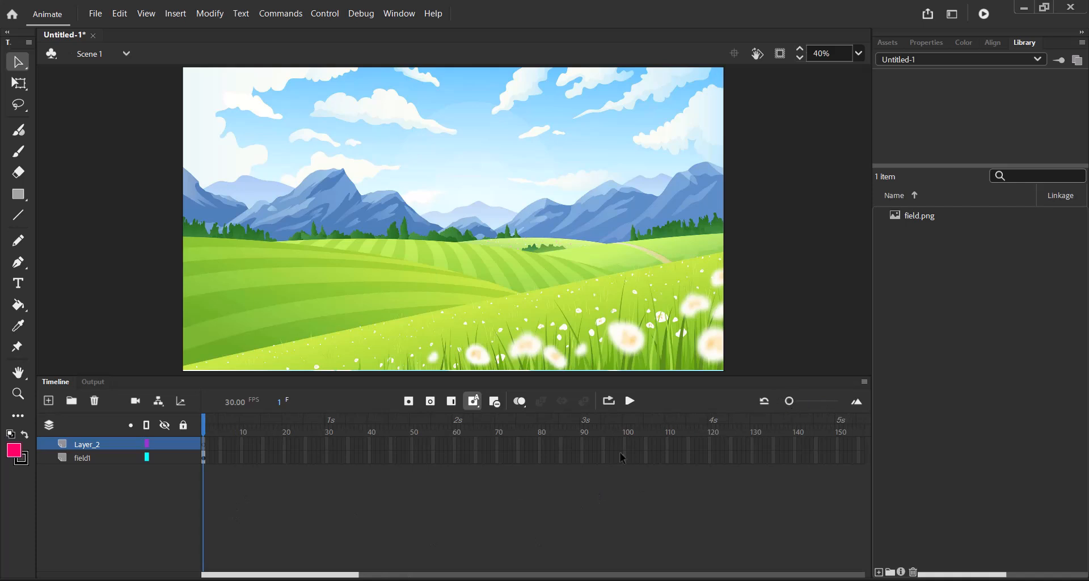
left_click(203, 445)
left_click(105, 12)
mouse_move(143, 218)
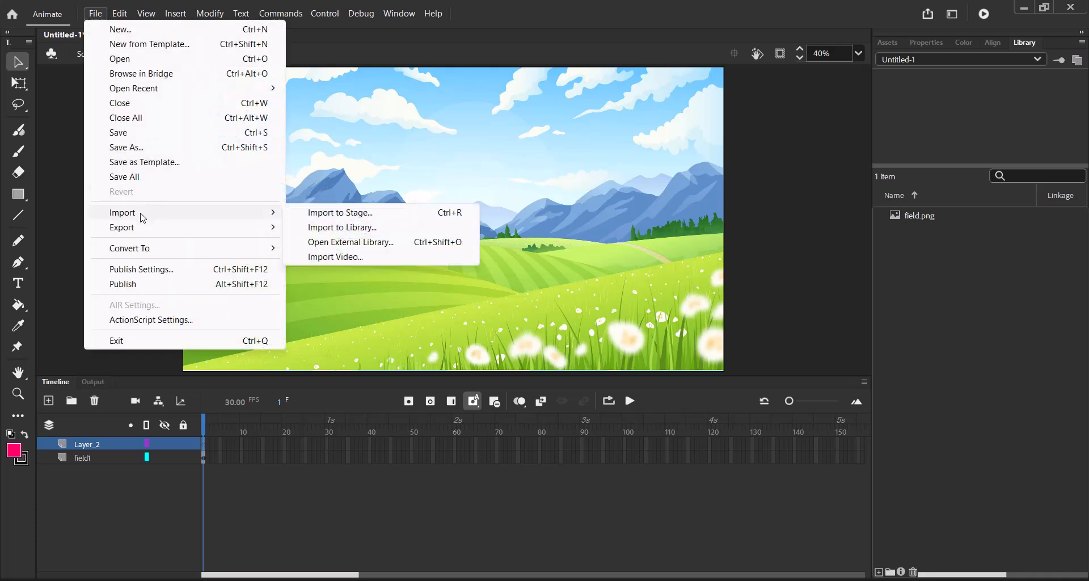
left_click(356, 212)
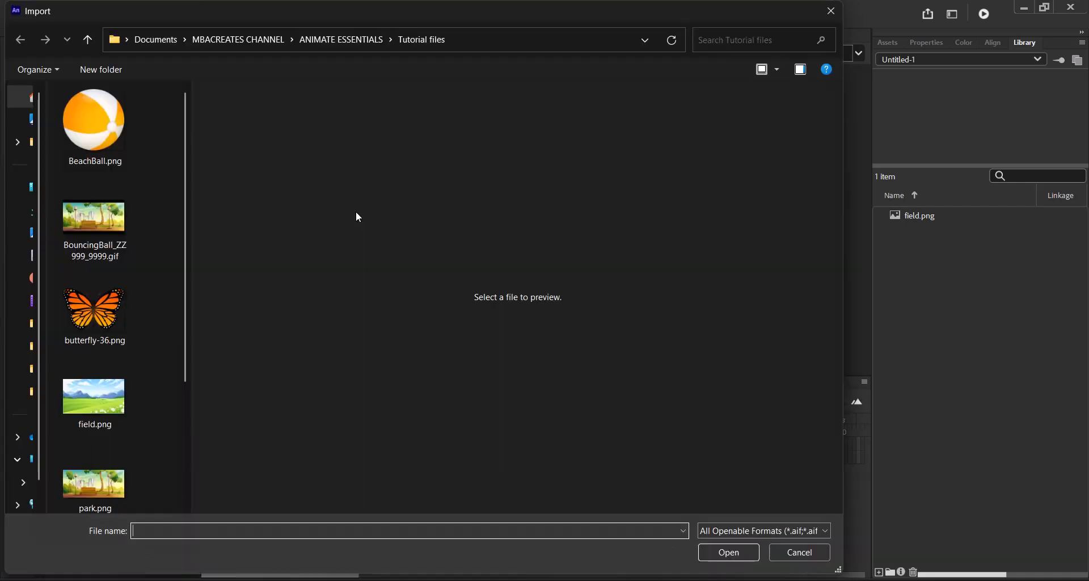
left_click(85, 315)
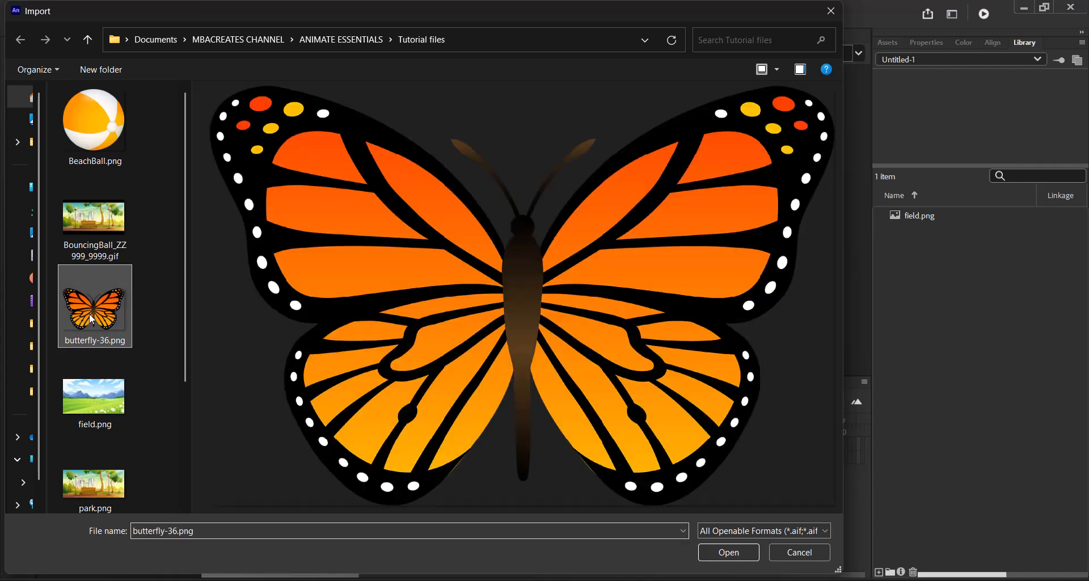
left_click(725, 553)
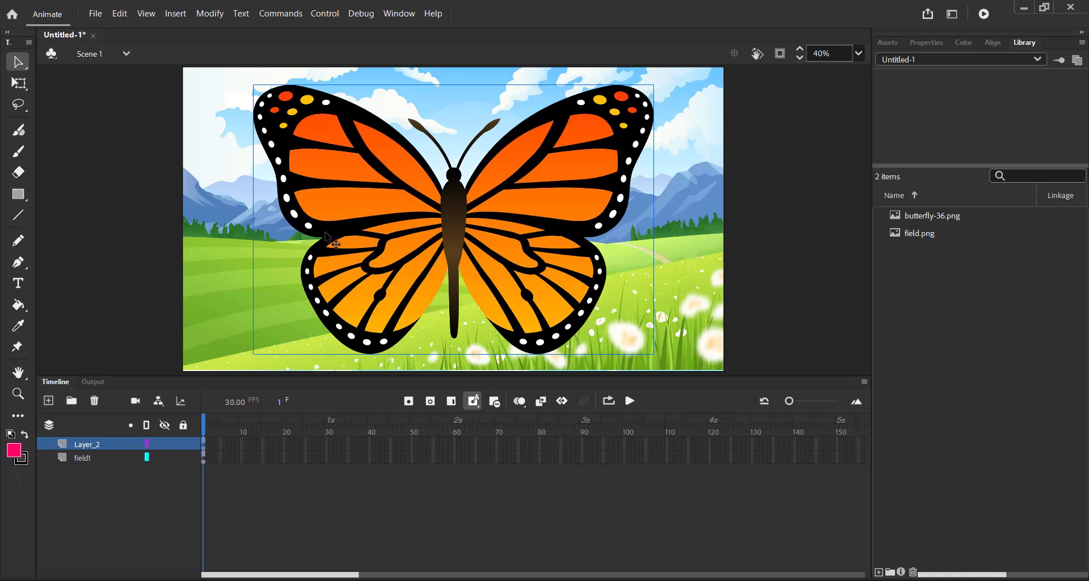
Step: Scale the butterfly down to roughly a sixth of its size and move it onto the pasteboard just left of the stage
left_click(18, 80)
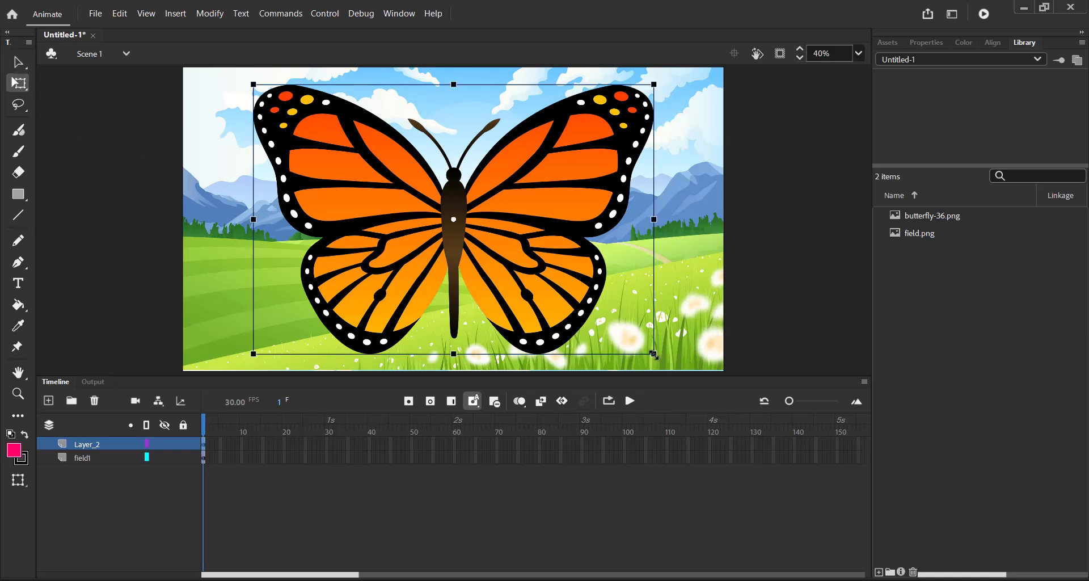
left_click_drag(653, 353, 483, 269)
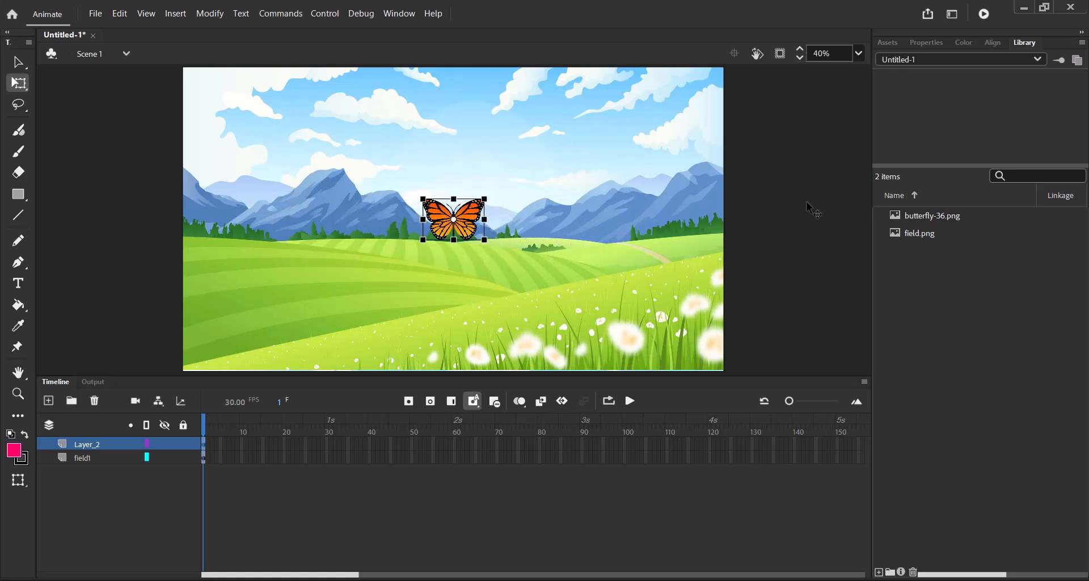
left_click_drag(486, 233, 149, 265)
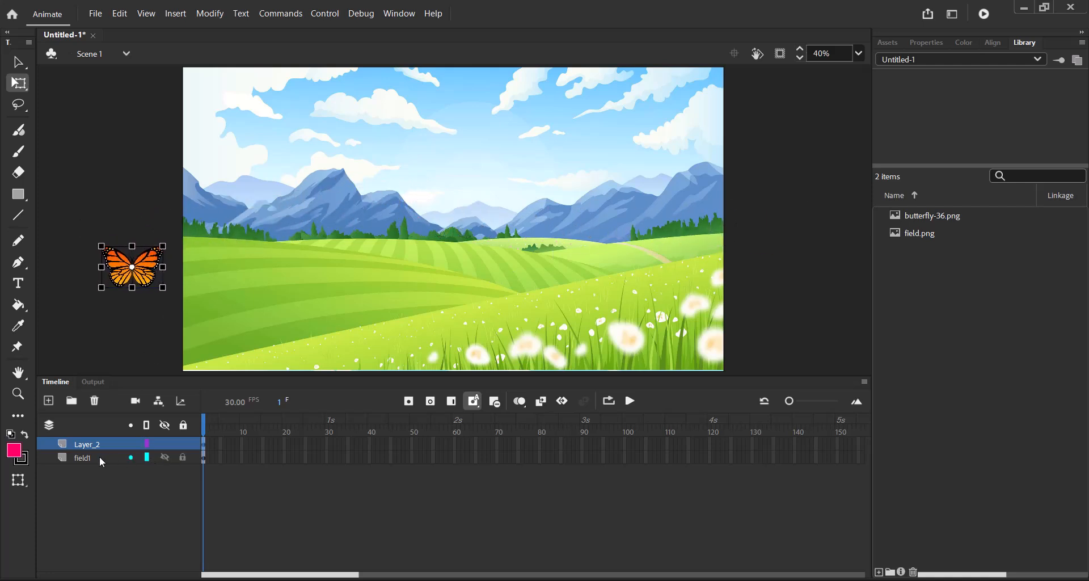
Step: Rename the butterfly's layer as butterfly1
double_click(88, 445)
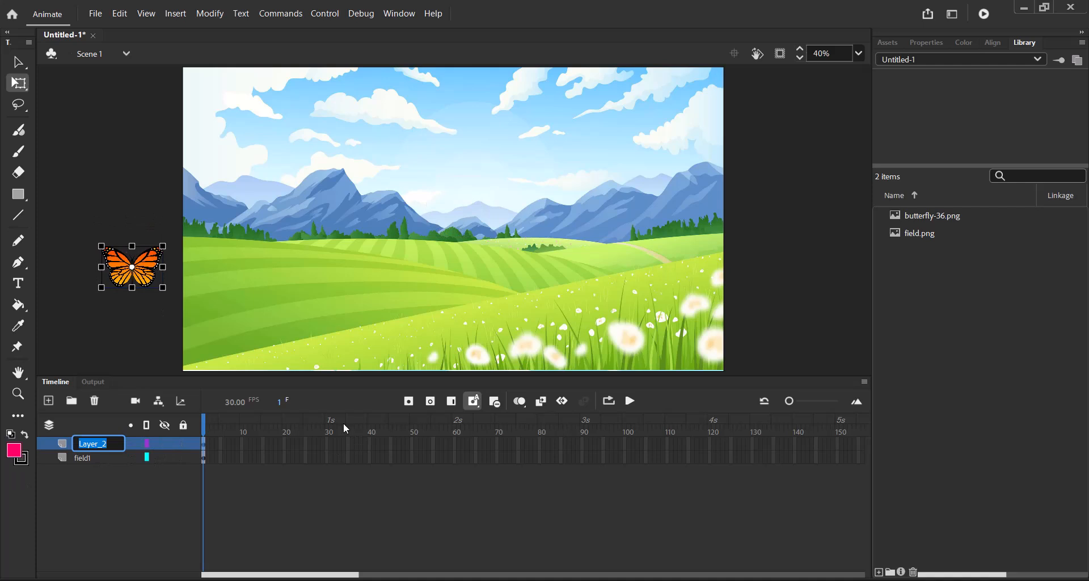
type("butterfly1")
key("Return")
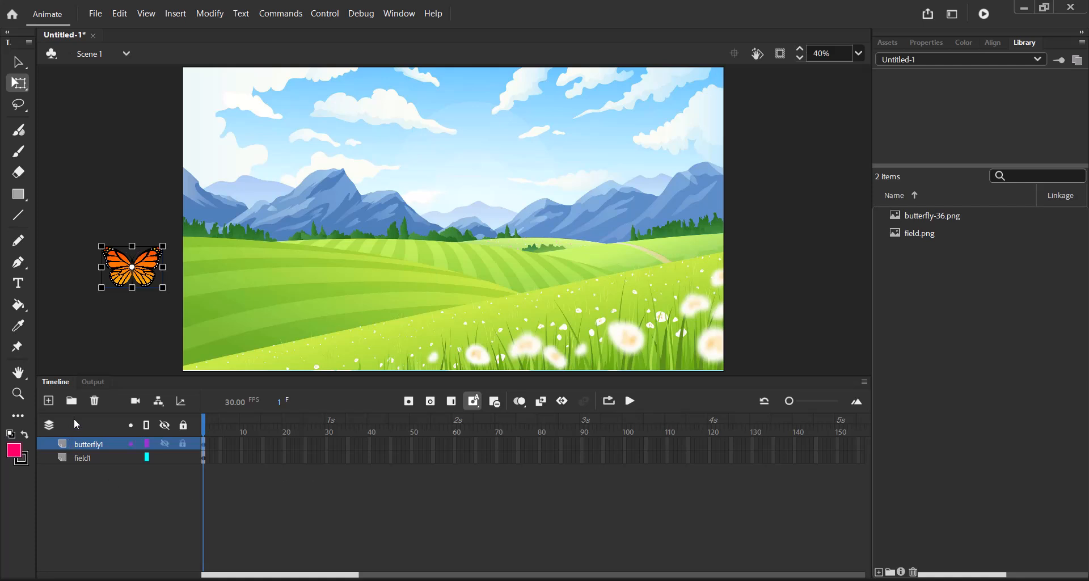
Step: Add a new layer above butterfly1 and name it Pencilguide1
left_click(49, 401)
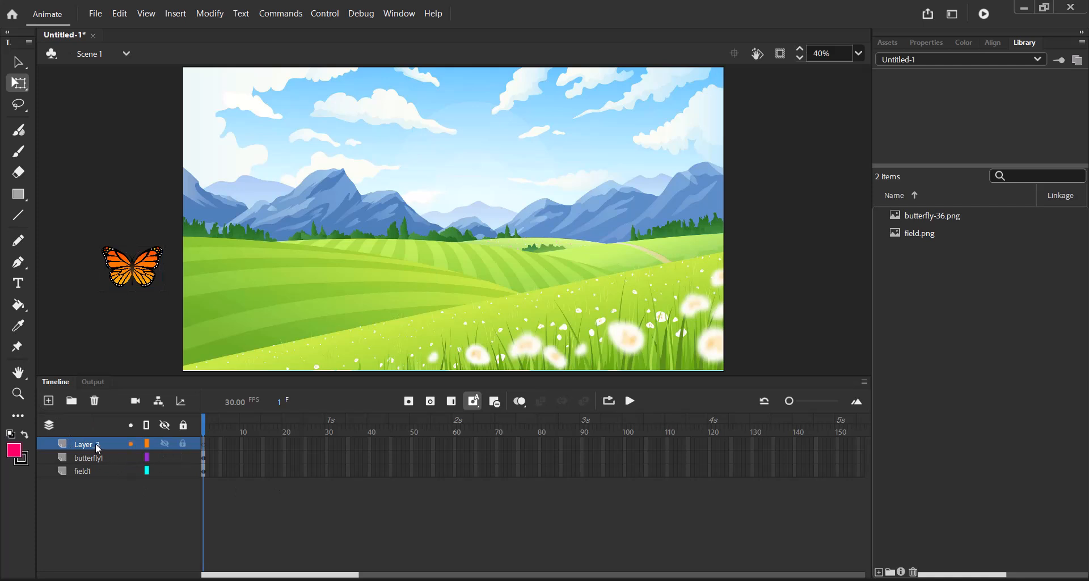
double_click(87, 444)
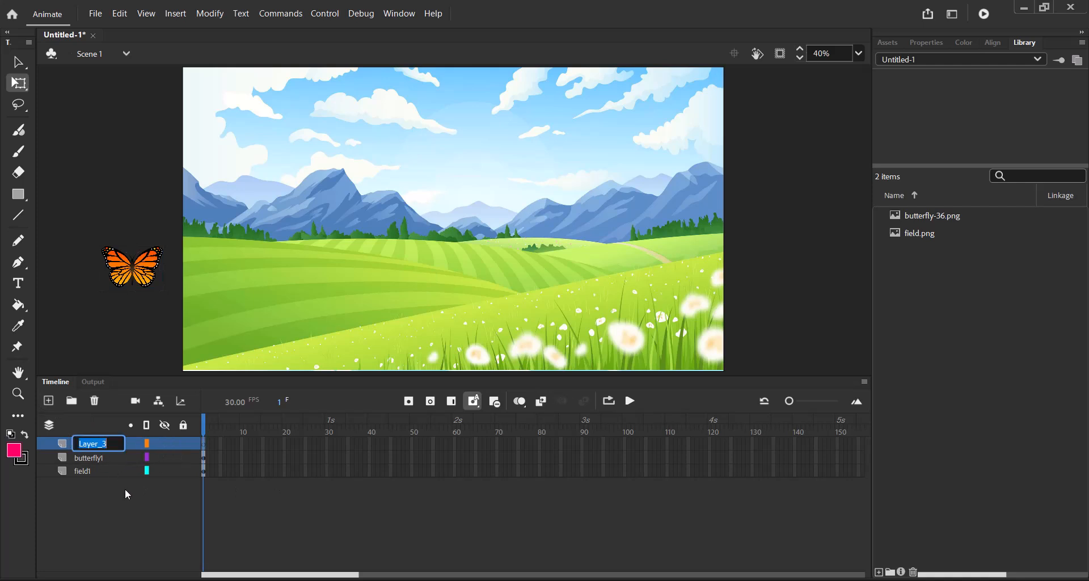
type("Pencilguide1")
key("Return")
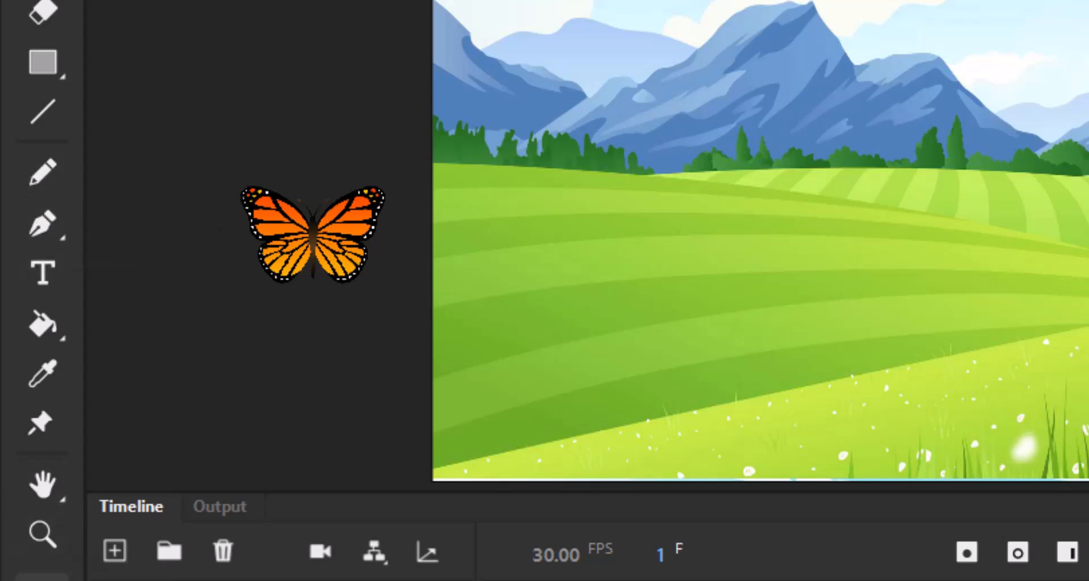
Step: Add the 3D Translation tool to the toolbar between the Rectangle and Line tools
left_click(41, 575)
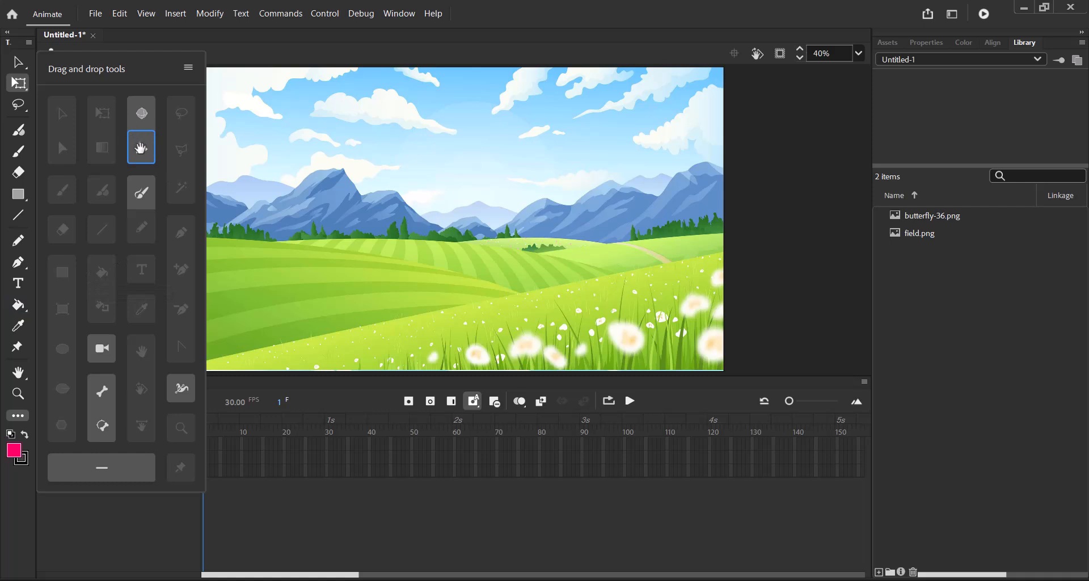
left_click_drag(140, 148, 18, 215)
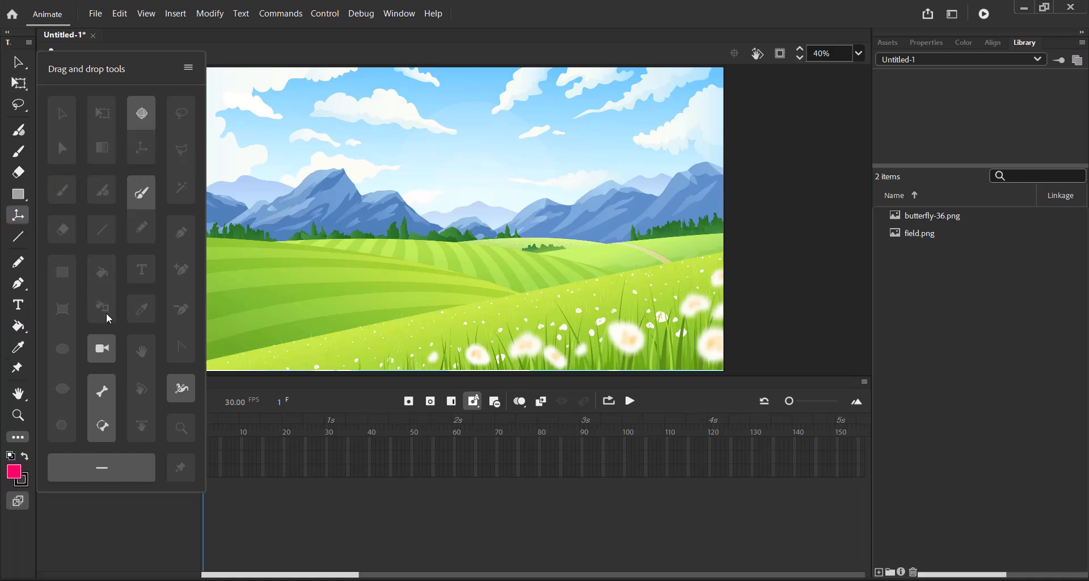
left_click(279, 50)
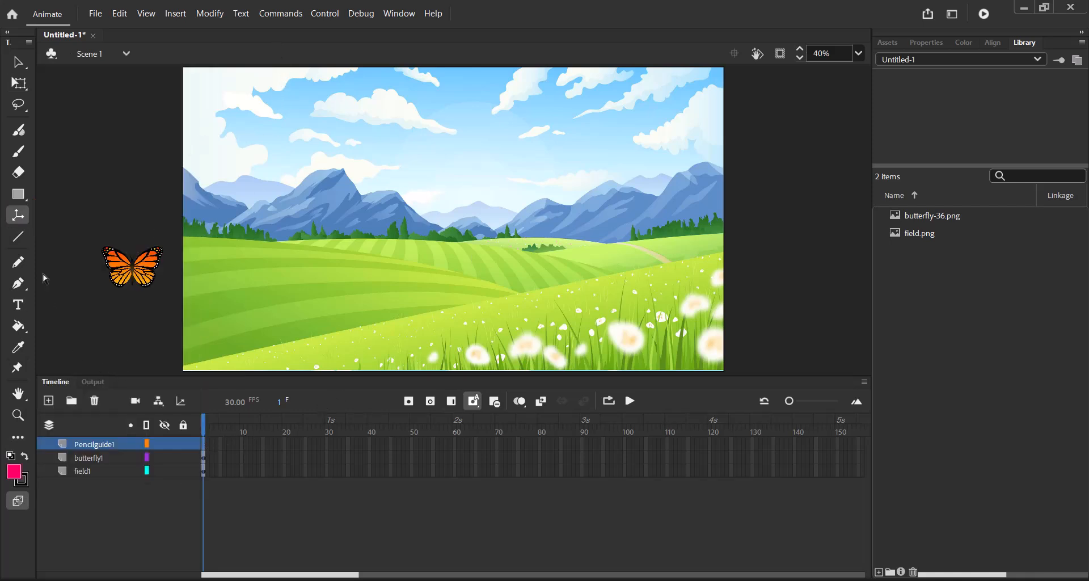
Step: Activate the Pencil tool, try its Straighten mode, and set the drawing mode to Smooth
left_click(20, 264)
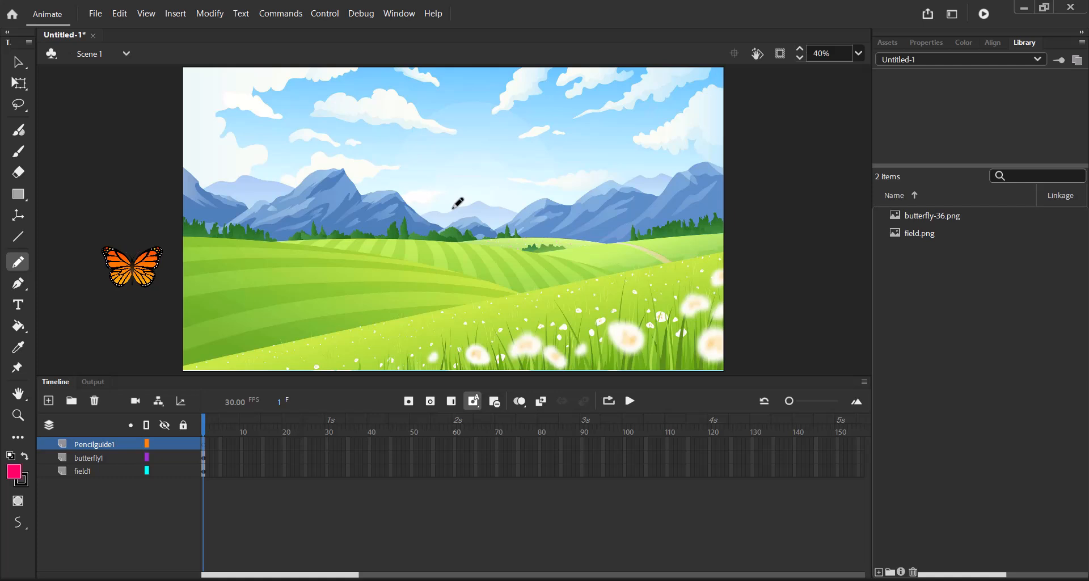
left_click(919, 50)
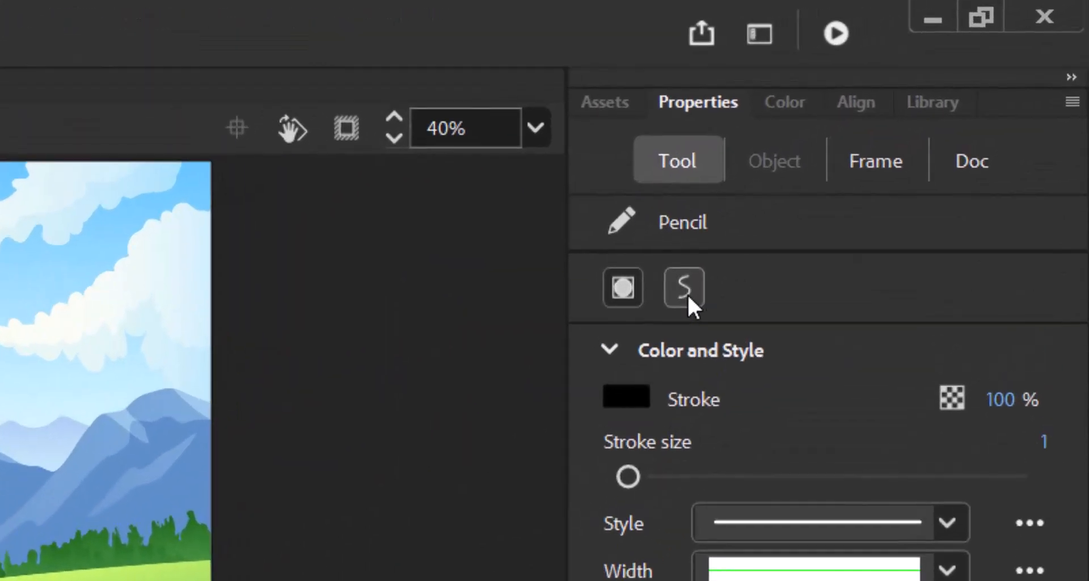
left_click(919, 119)
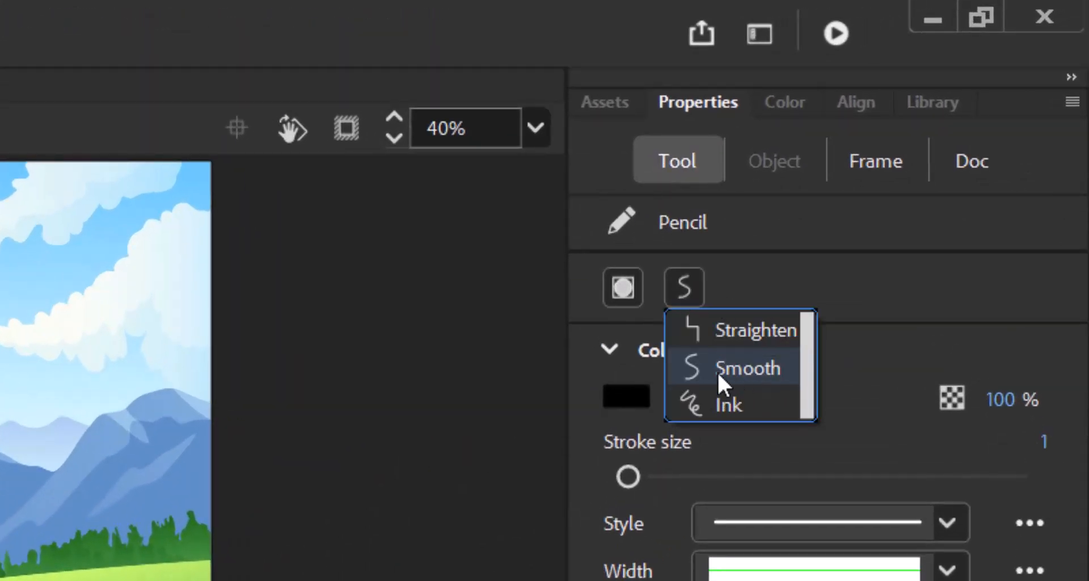
left_click(741, 335)
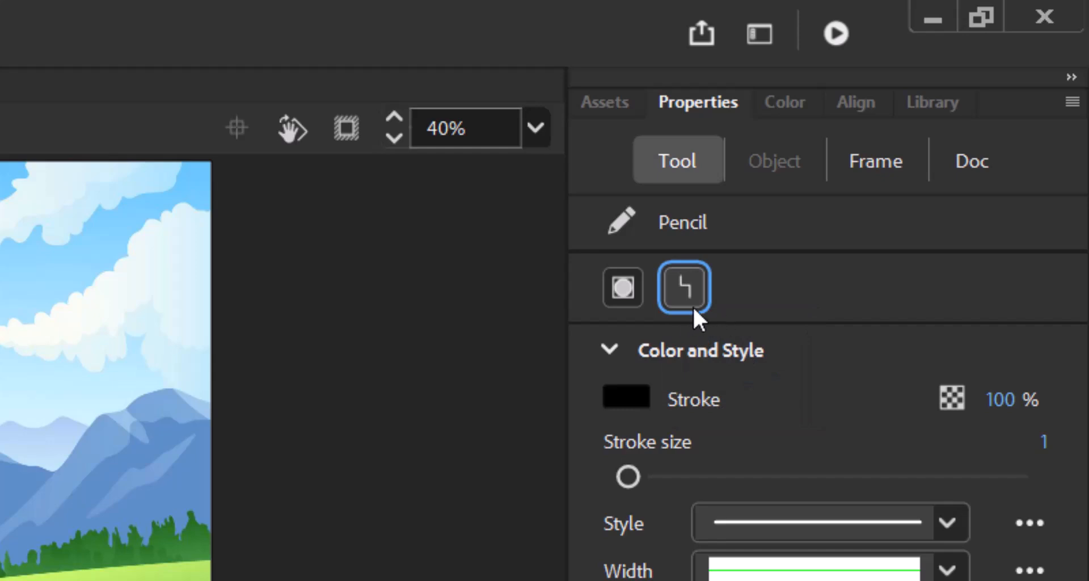
left_click(691, 303)
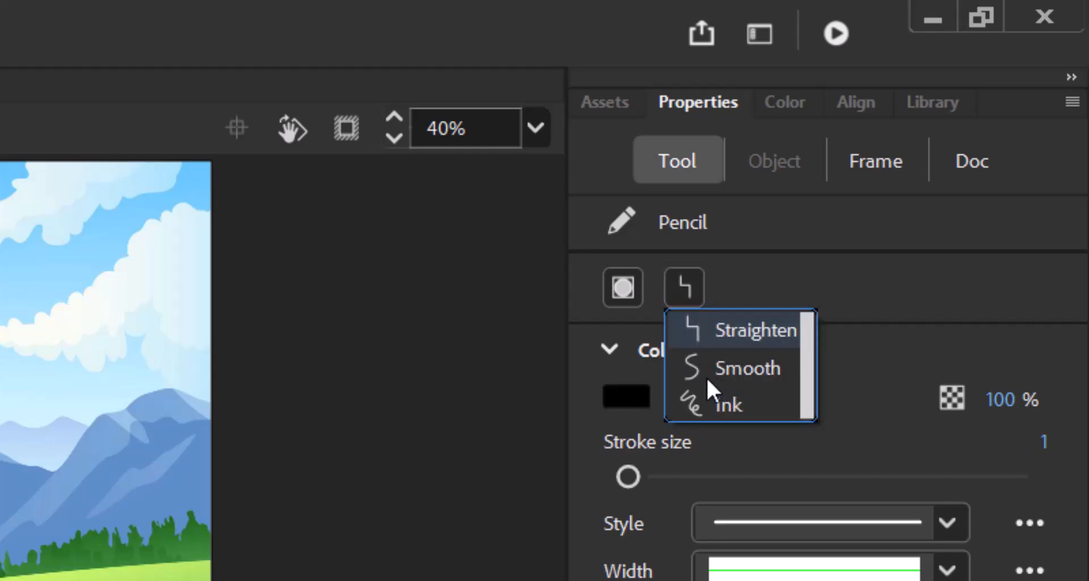
left_click(706, 376)
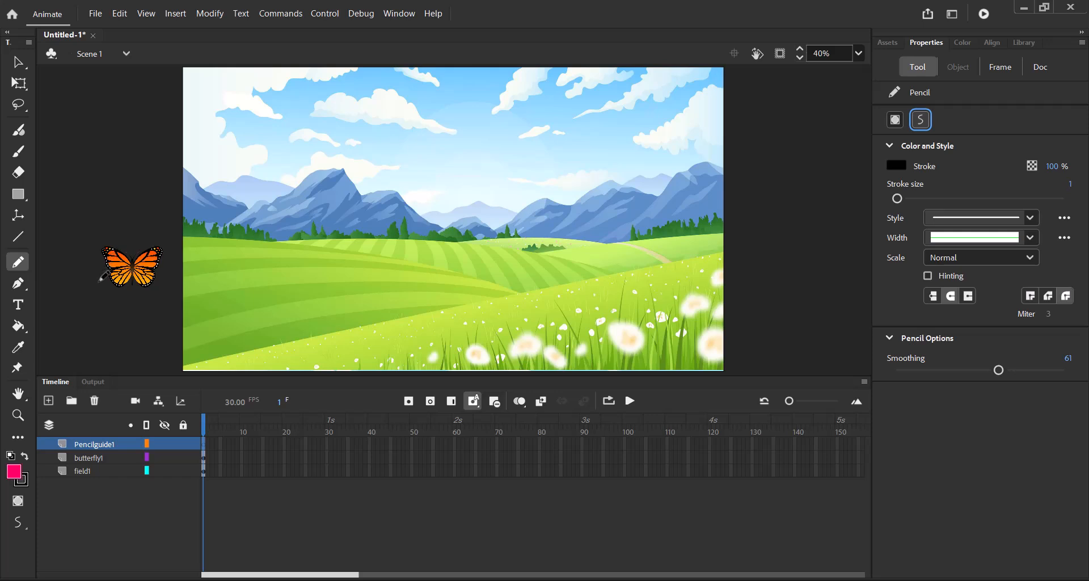
Step: Try to draw a wavy flight path with a stroke size of 1 from the butterfly across the field
mouse_move(100, 279)
left_mouse_down()
mouse_move(103, 249)
mouse_move(240, 205)
mouse_move(392, 281)
mouse_move(539, 232)
mouse_move(761, 182)
mouse_move(799, 192)
left_mouse_up()
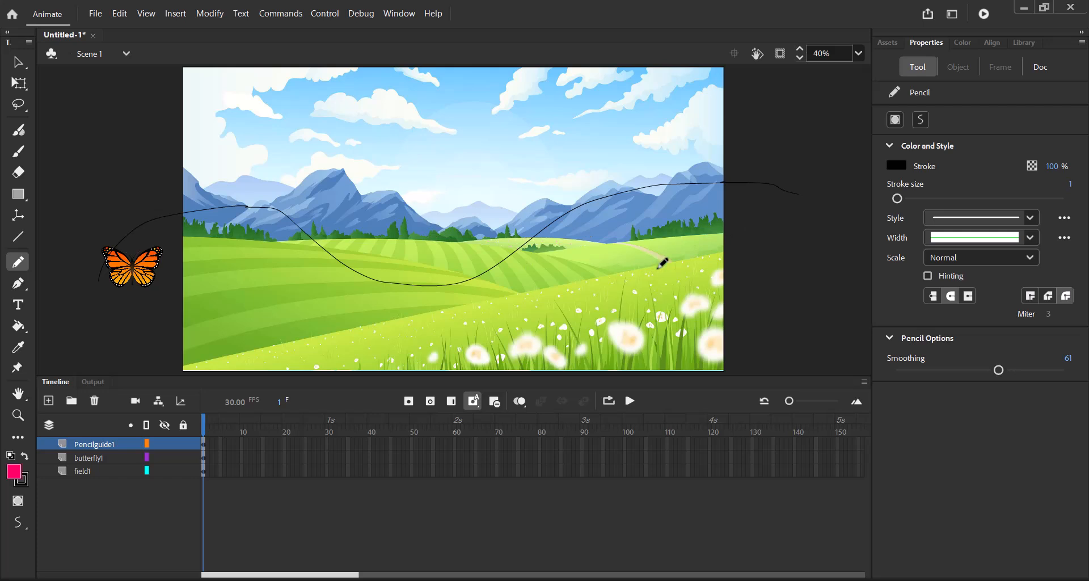
left_click(18, 61)
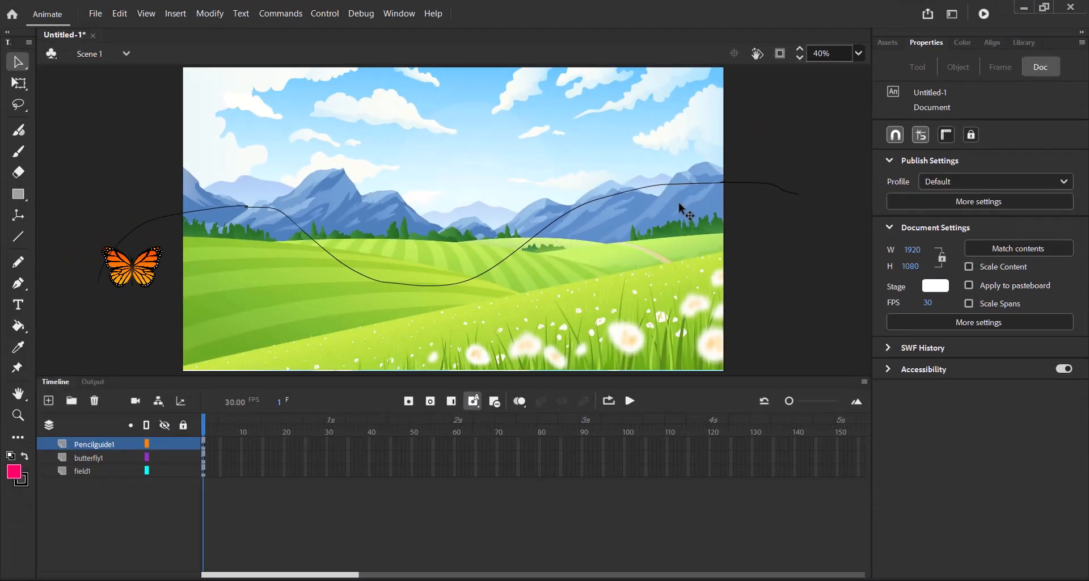
key("ctrl+z")
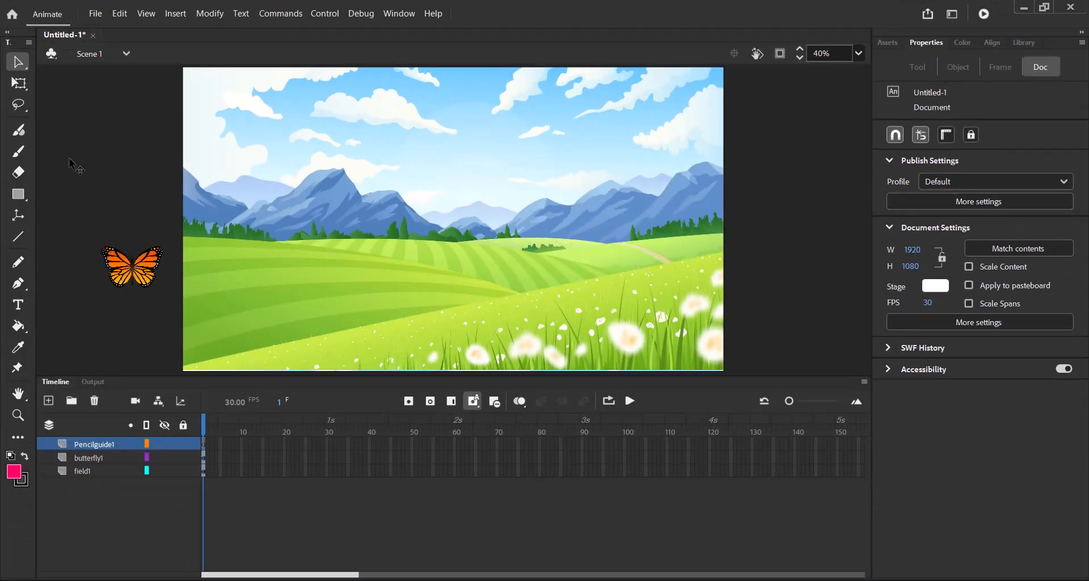
Step: Set the Pencil stroke size to 4 and draw a wavy path from the butterfly across the field and past the stage's right edge
left_click(18, 262)
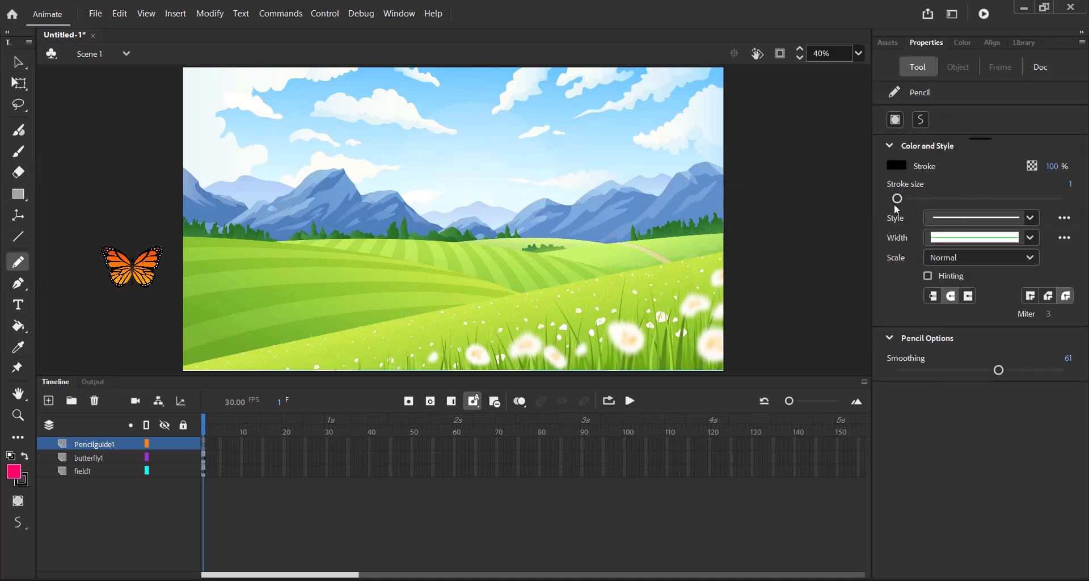
left_click_drag(897, 199, 900, 198)
mouse_move(112, 244)
left_mouse_down()
mouse_move(171, 197)
mouse_move(474, 263)
mouse_move(810, 190)
left_mouse_up()
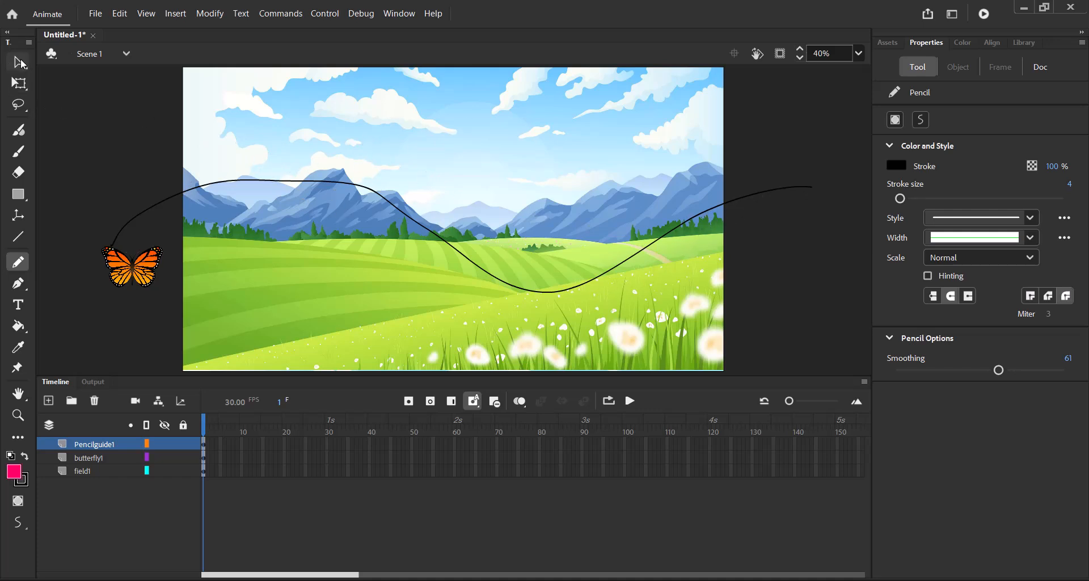
Step: Convert the Pencilguide1 layer into a guide layer
left_click(17, 83)
left_click(389, 486)
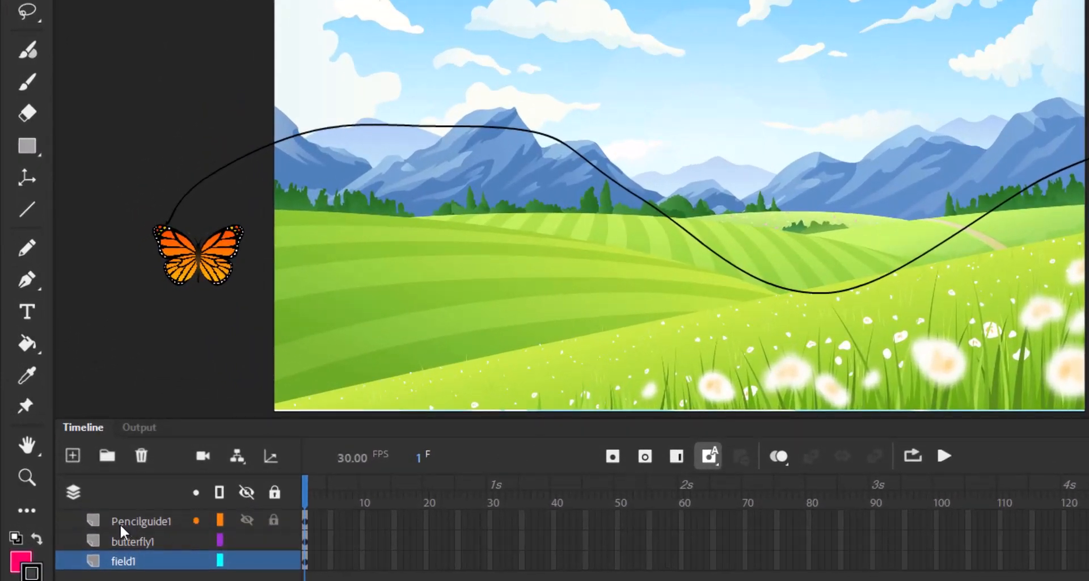
left_click(120, 531)
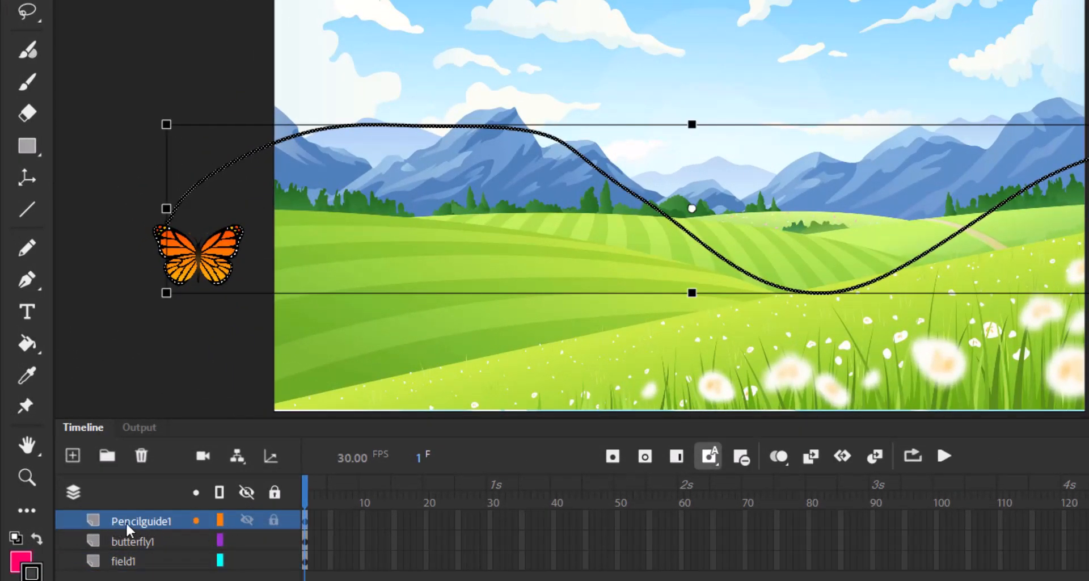
right_click(127, 525)
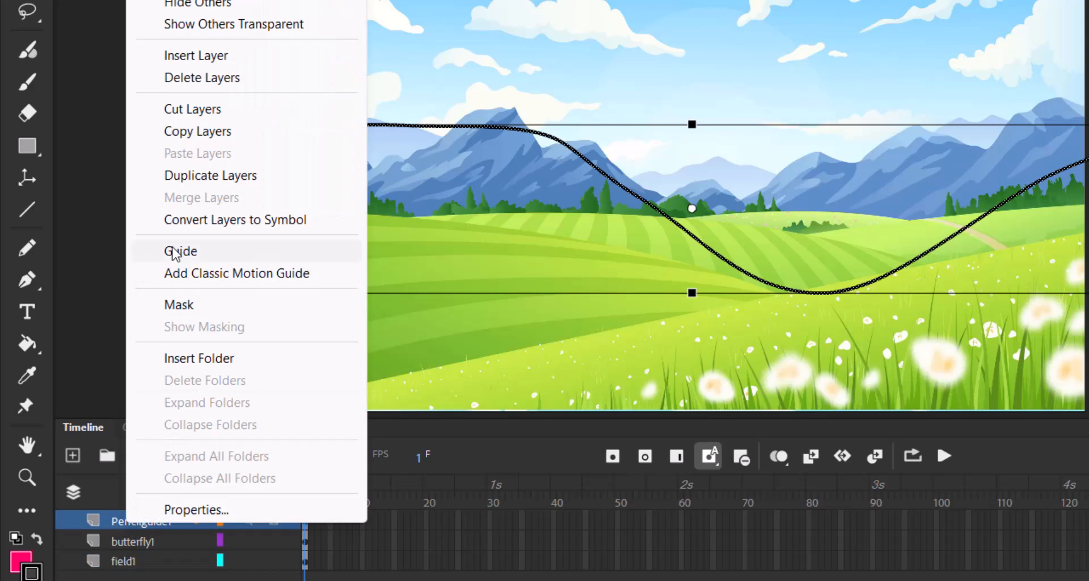
left_click(176, 251)
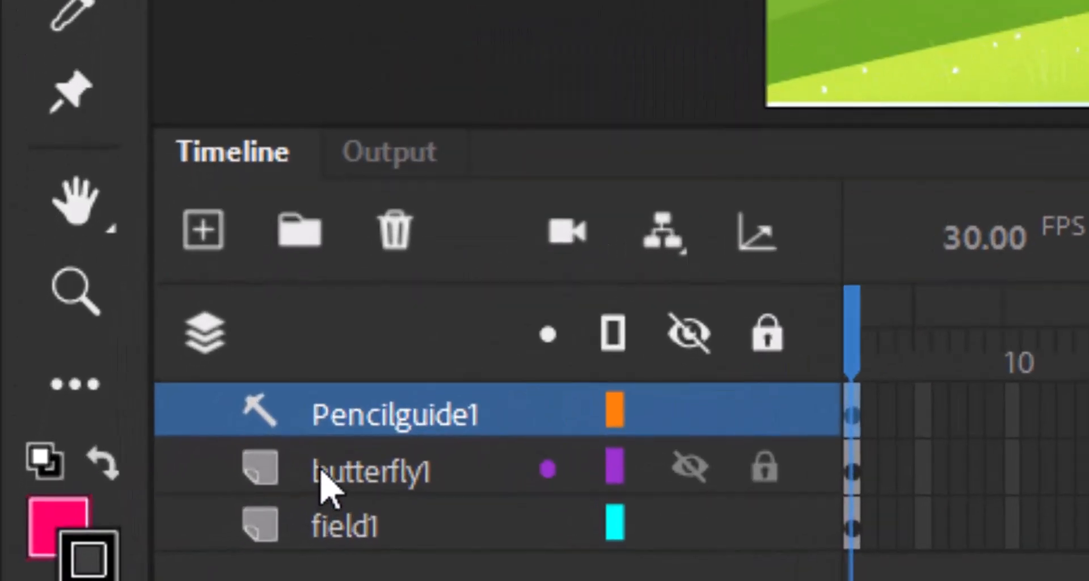
Step: Select the butterfly1 layer beneath the guide layer
left_click(114, 541)
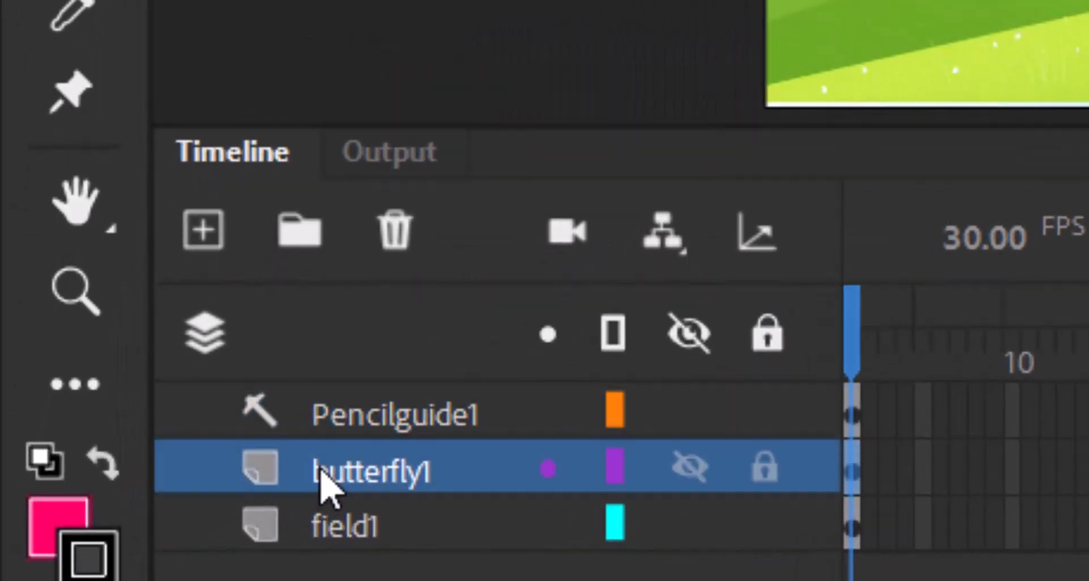
Step: Nest the butterfly1 layer under the Pencilguide1 guide layer and move the butterfly to the path's left end, about X -347, Y 537
left_click_drag(321, 473, 371, 452)
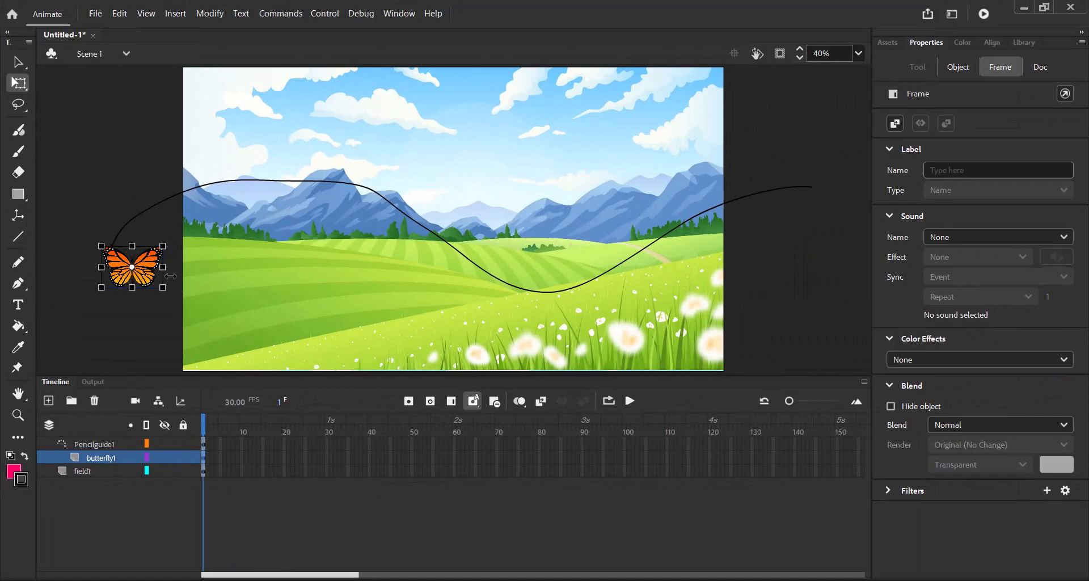
left_click_drag(161, 271, 142, 239)
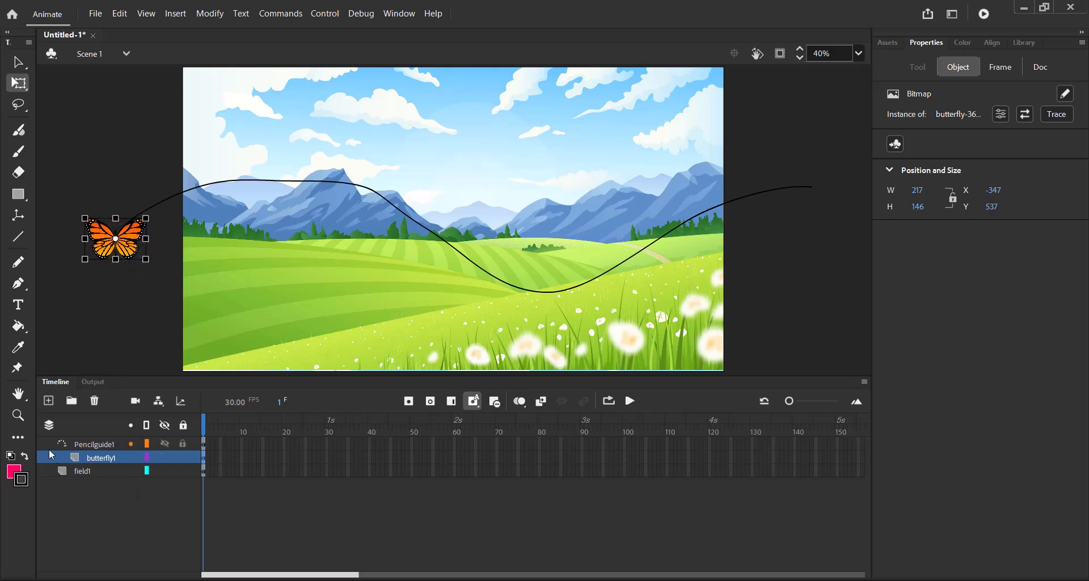
Step: Rotate the butterfly clockwise to follow the path's direction and snap its centre onto the guide path at about X -363, Y 484
left_click(18, 413)
left_click_drag(50, 185, 237, 297)
left_click_drag(224, 119, 505, 284)
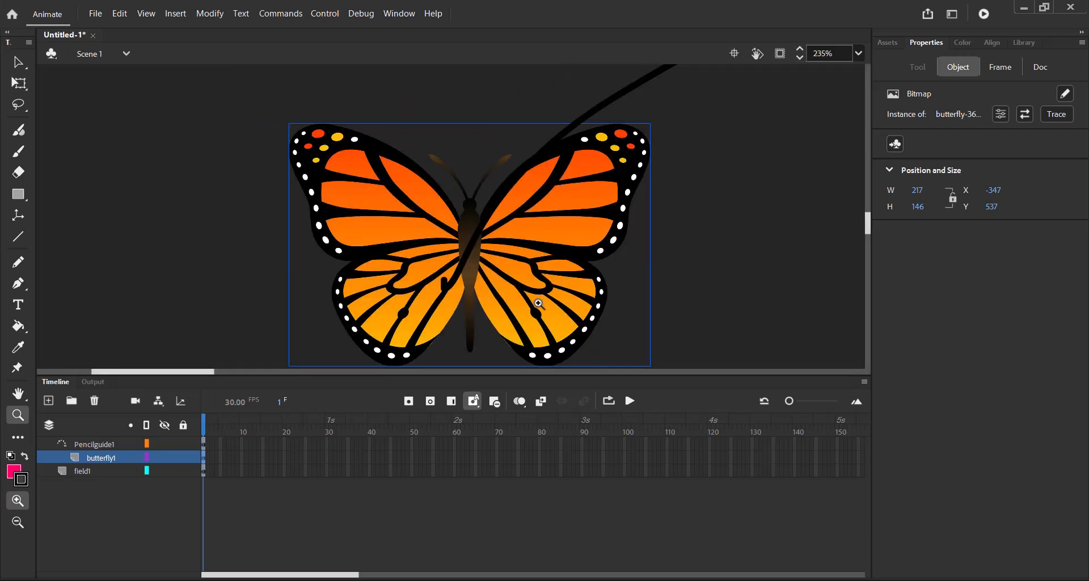
left_click(19, 84)
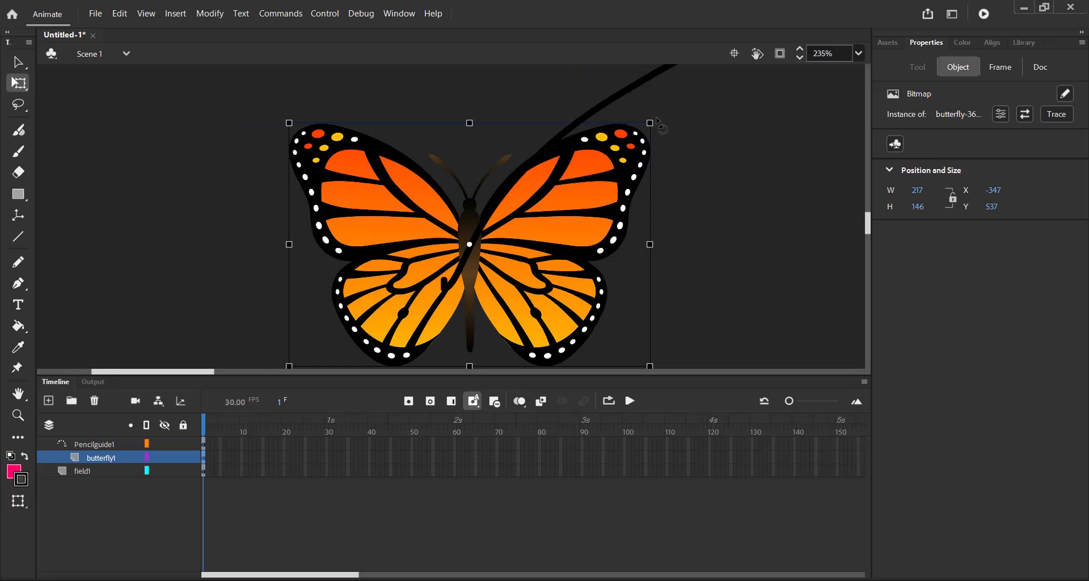
left_click_drag(658, 121, 693, 222)
mouse_move(527, 278)
left_mouse_down()
mouse_move(520, 245)
mouse_move(540, 265)
left_mouse_up()
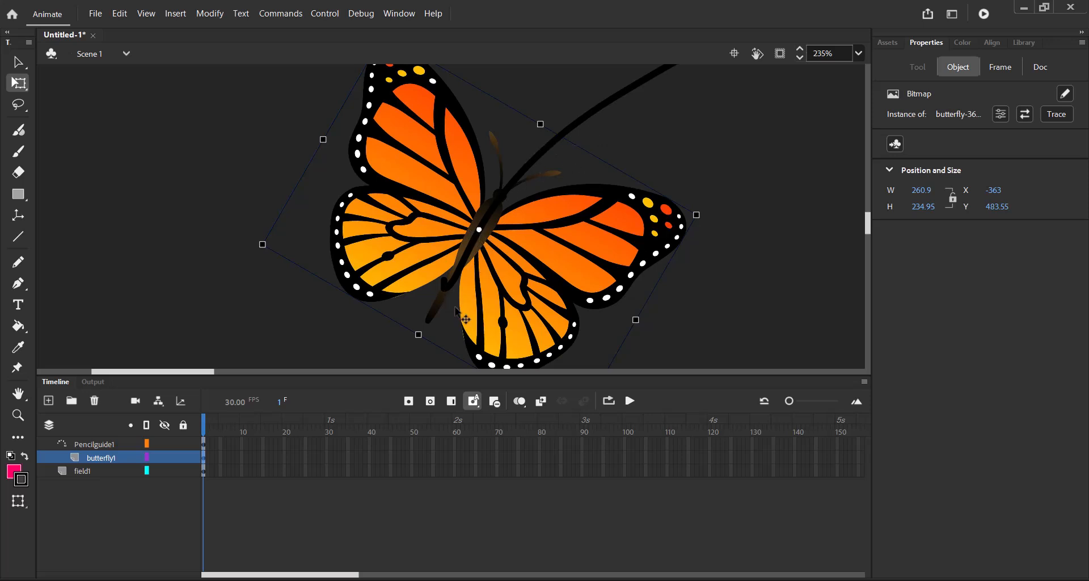
Step: Extend the field1 and Pencilguide1 layers to frame 120 by inserting frames
left_click(858, 54)
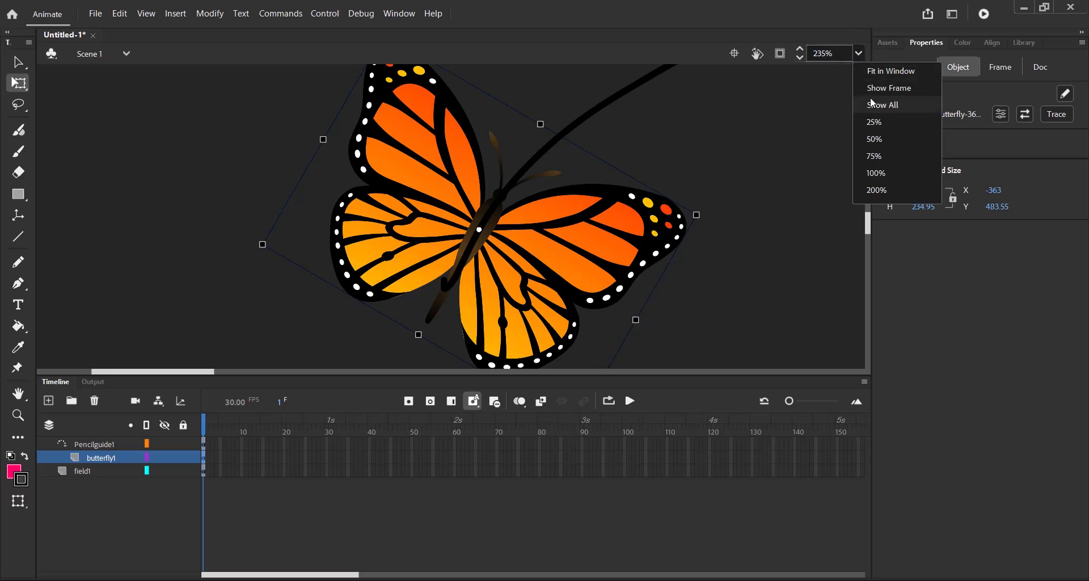
left_click(872, 139)
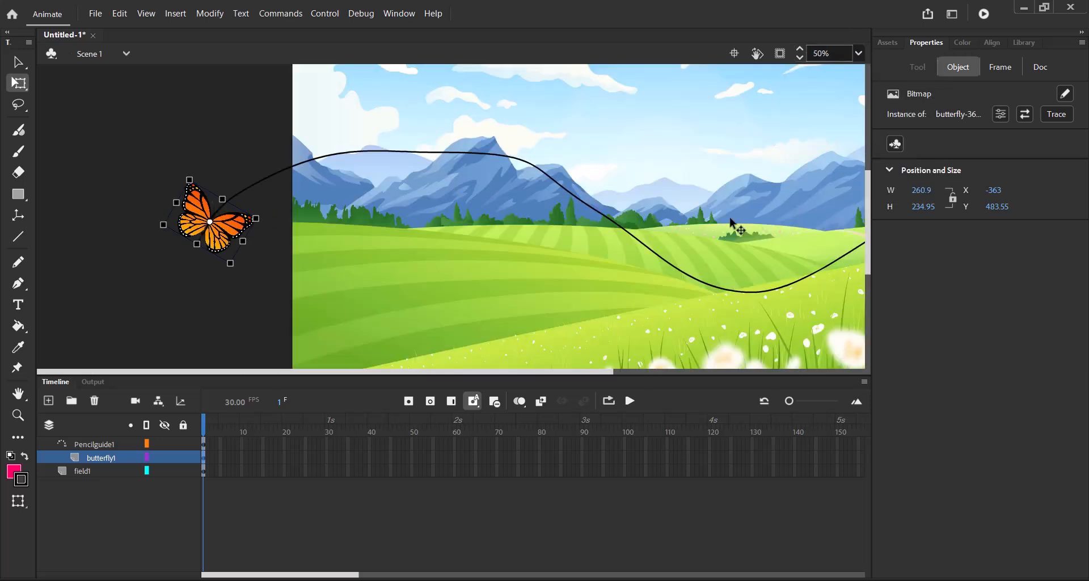
left_click_drag(454, 372, 621, 390)
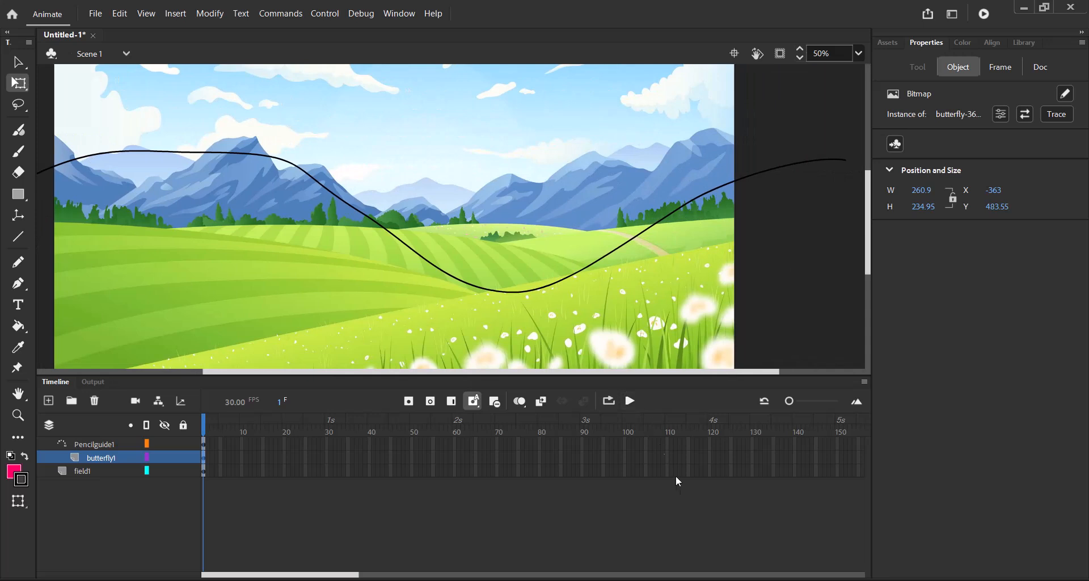
left_click(710, 475)
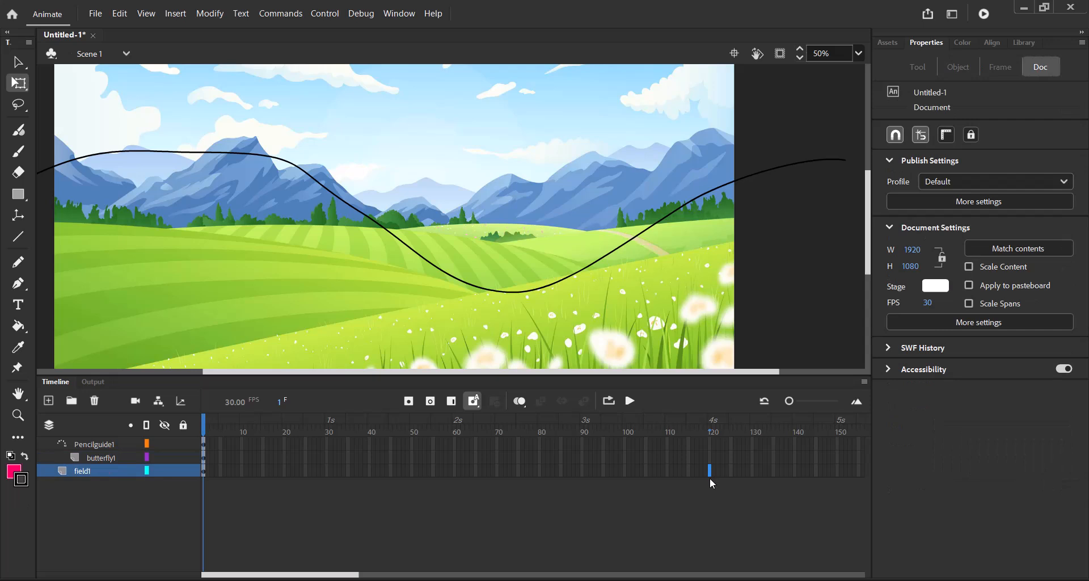
left_click(451, 403)
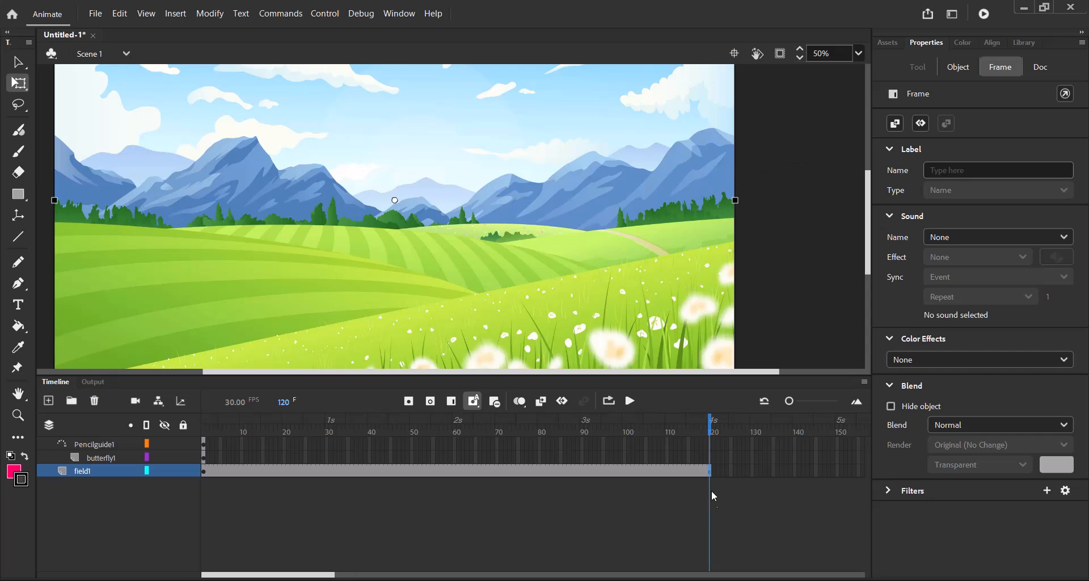
left_click(709, 443)
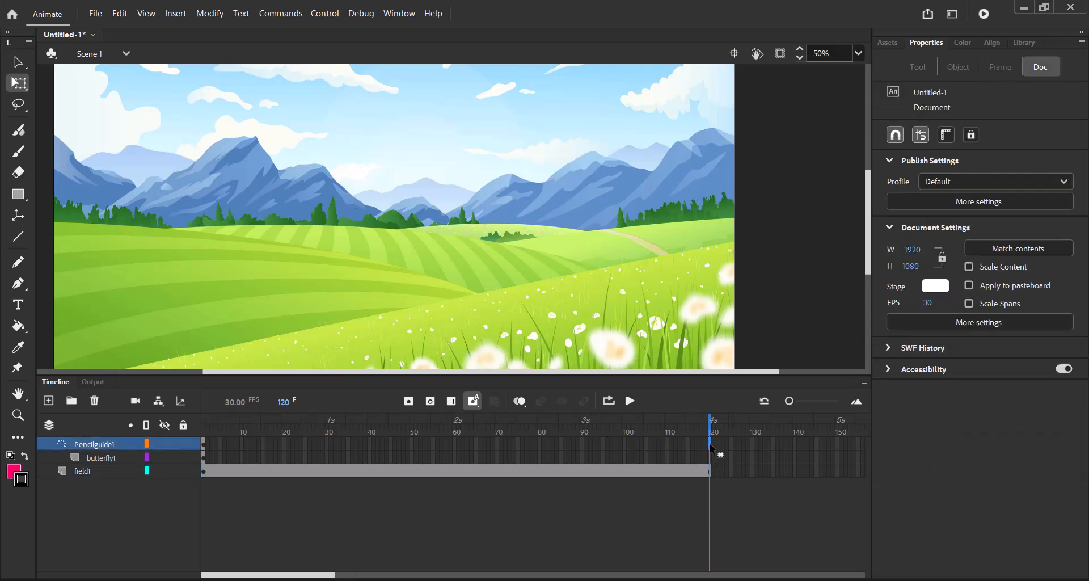
left_click(453, 401)
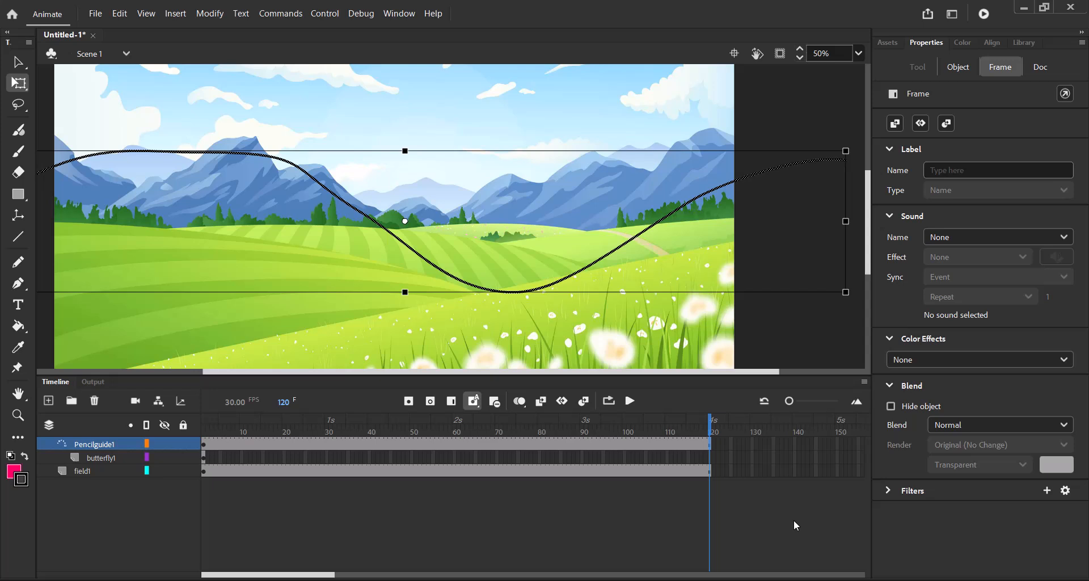
Step: Insert a keyframe at frame 120 of butterfly1 and move the butterfly beyond the stage's right edge onto the path, about X 1921, Y 332
left_click(711, 458)
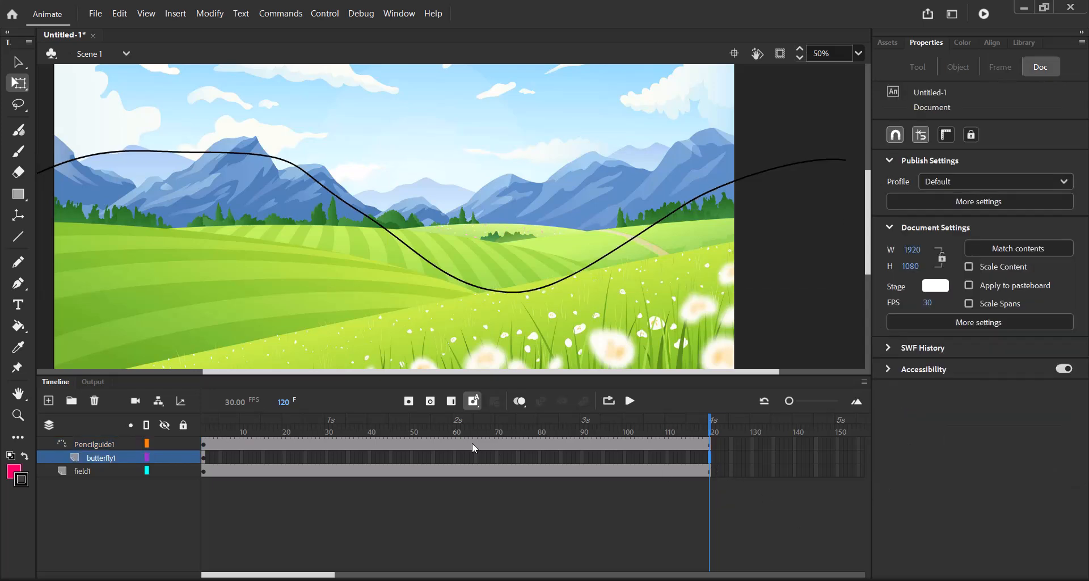
left_click(411, 402)
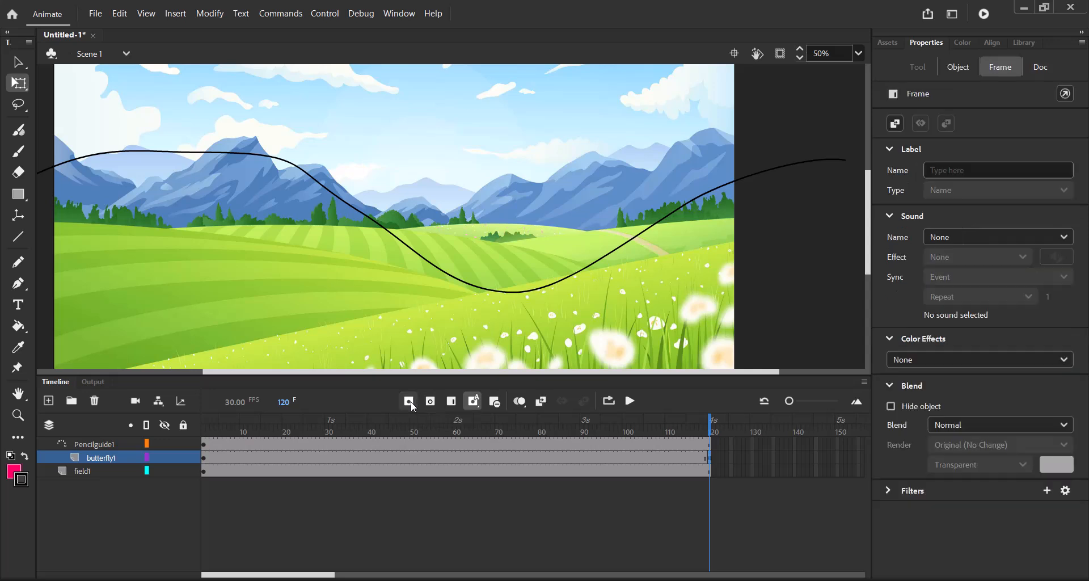
mouse_move(311, 574)
left_mouse_down()
mouse_move(335, 572)
mouse_move(310, 567)
left_mouse_up()
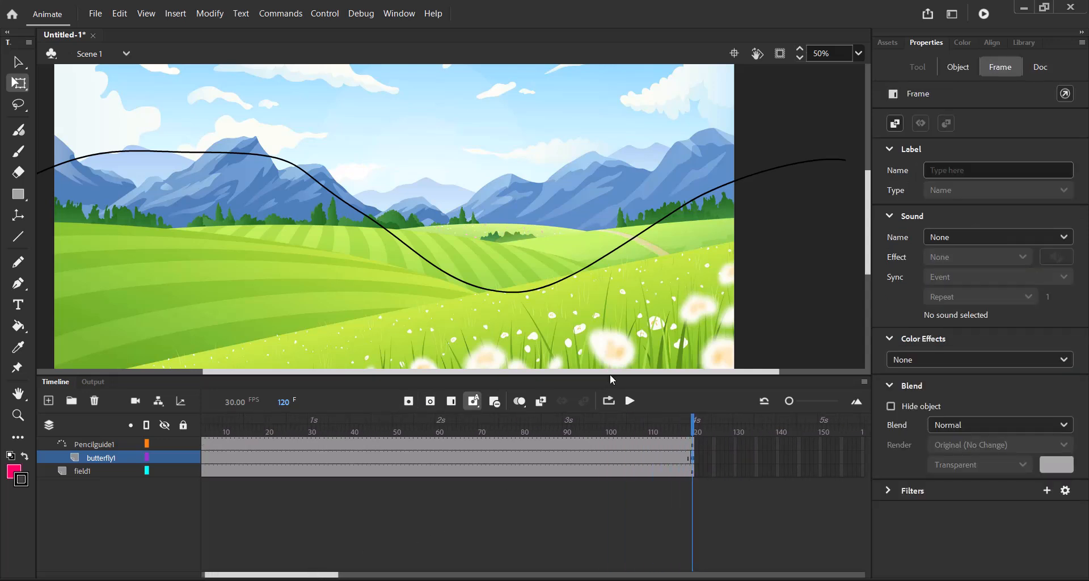
left_click_drag(610, 372, 547, 364)
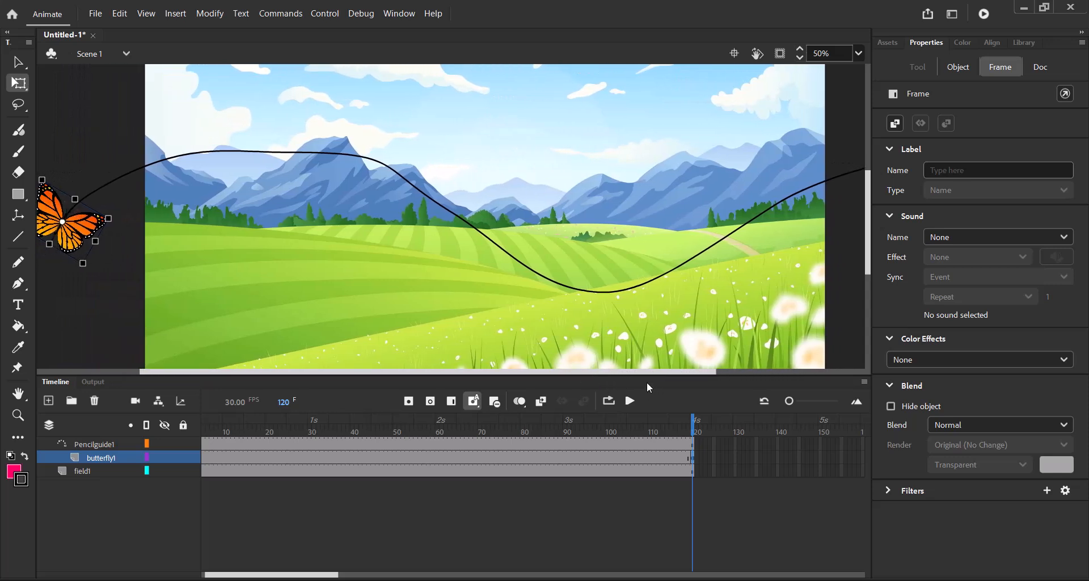
left_click(858, 57)
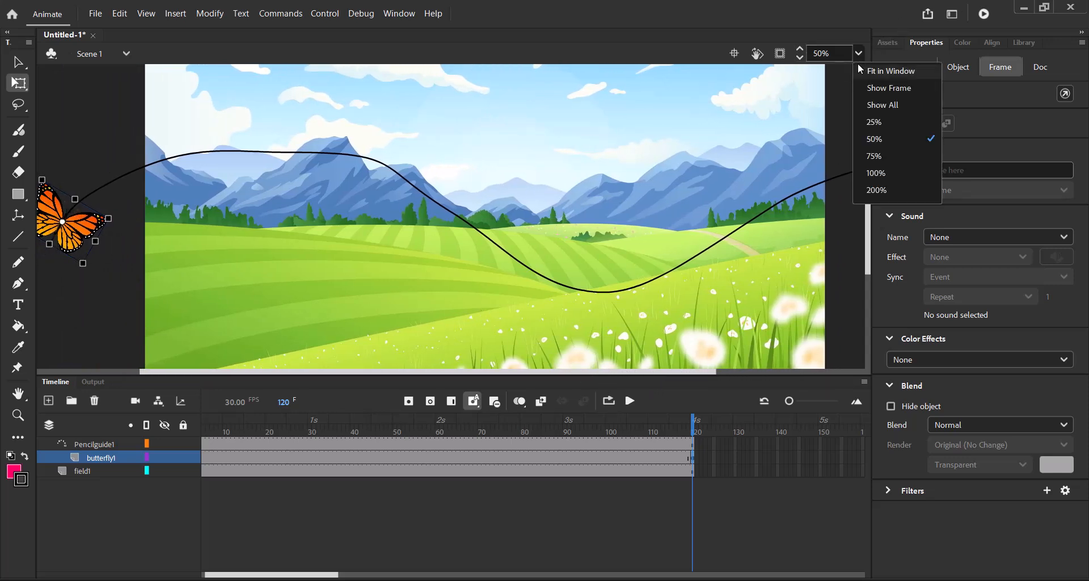
left_click(875, 129)
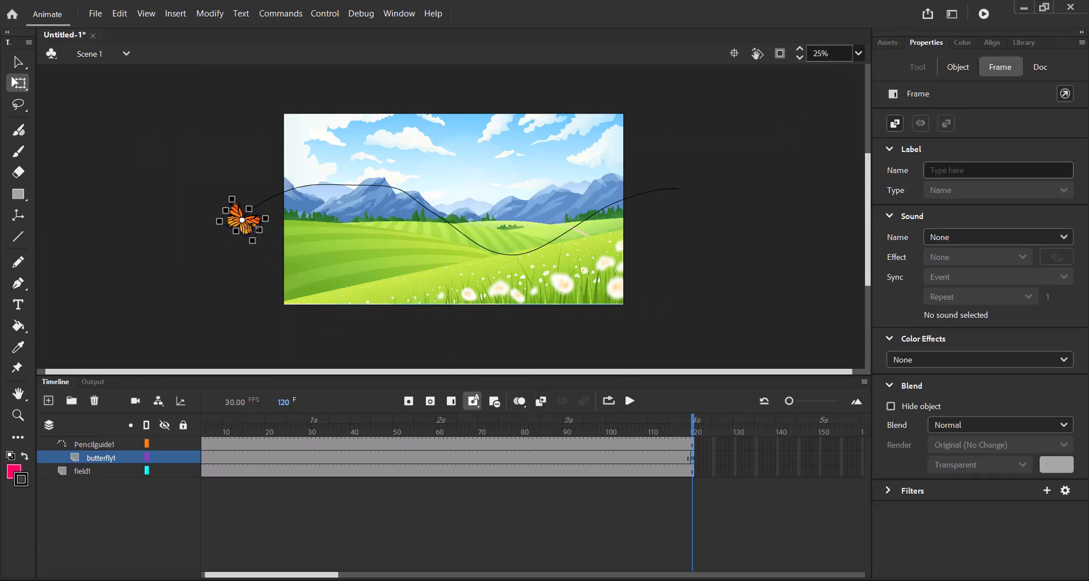
left_click_drag(253, 237, 656, 206)
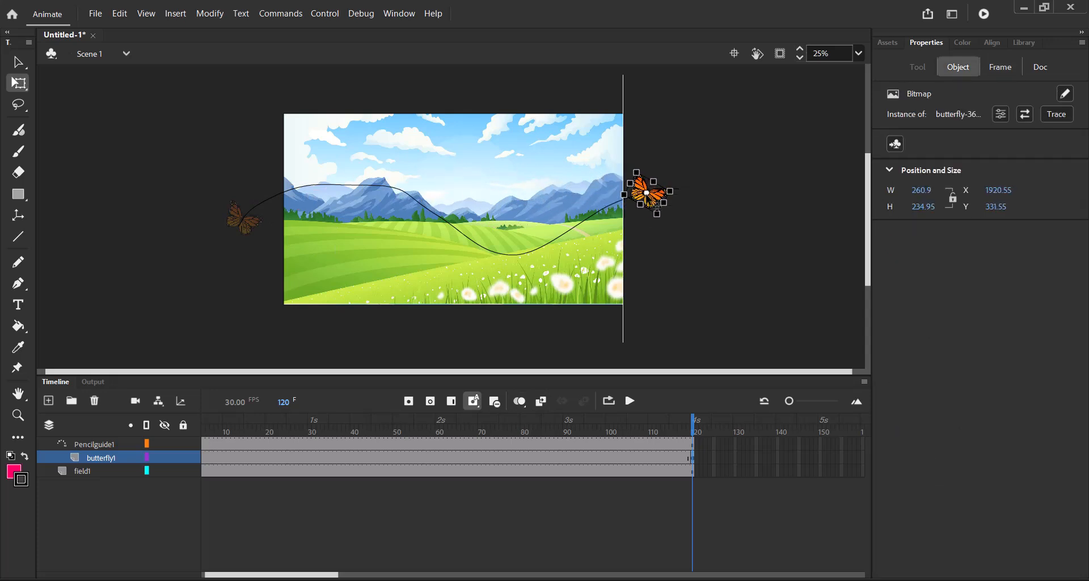
left_click_drag(656, 206, 656, 206)
Step: Rotate the butterfly further clockwise at frame 120 and align its centre with the guide path at about X 1932, Y 316
left_click(19, 418)
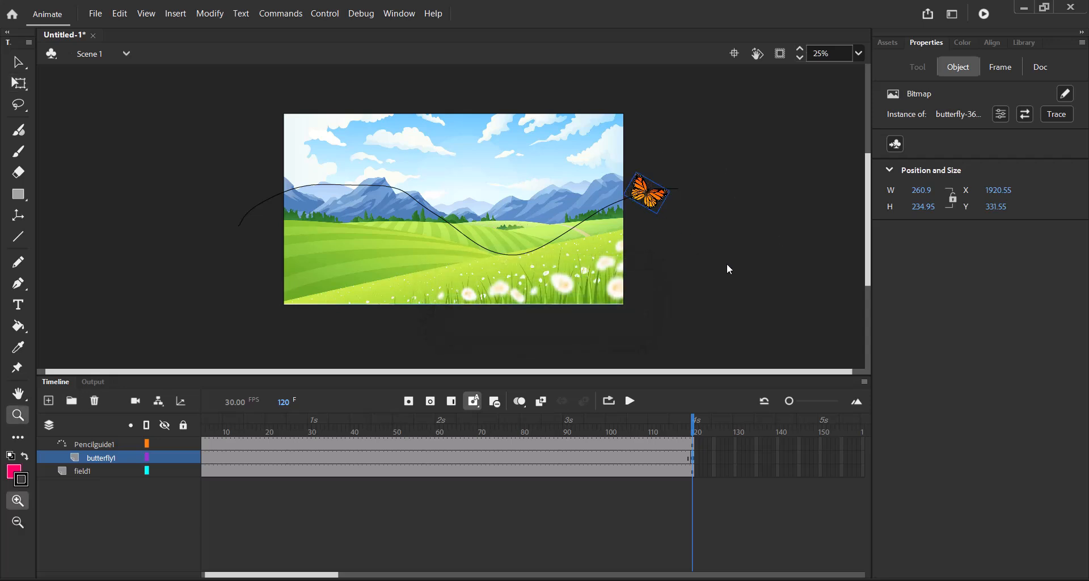
left_click_drag(614, 149, 705, 247)
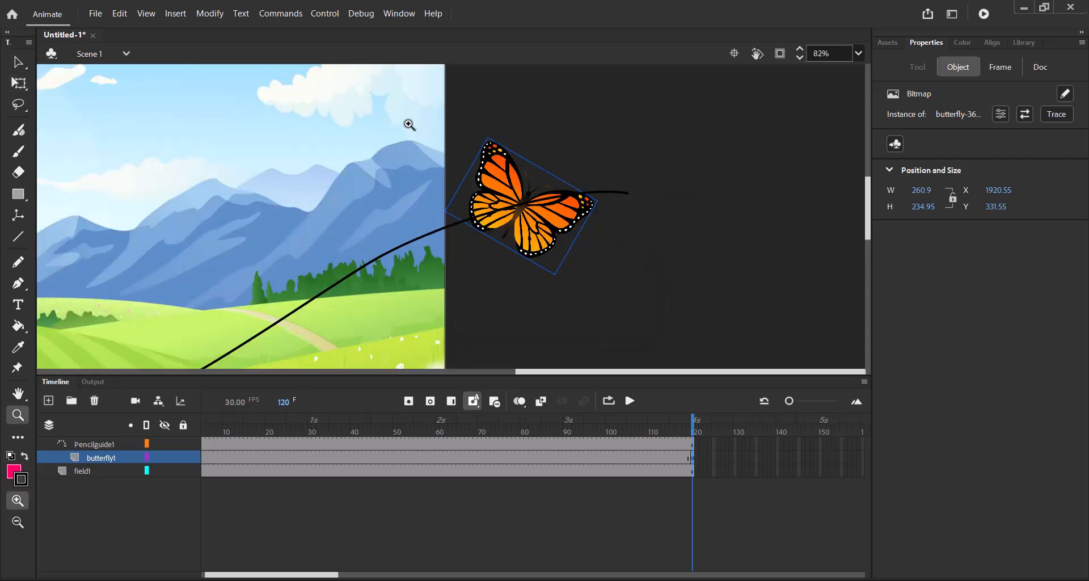
left_click_drag(404, 123, 595, 284)
left_click(22, 84)
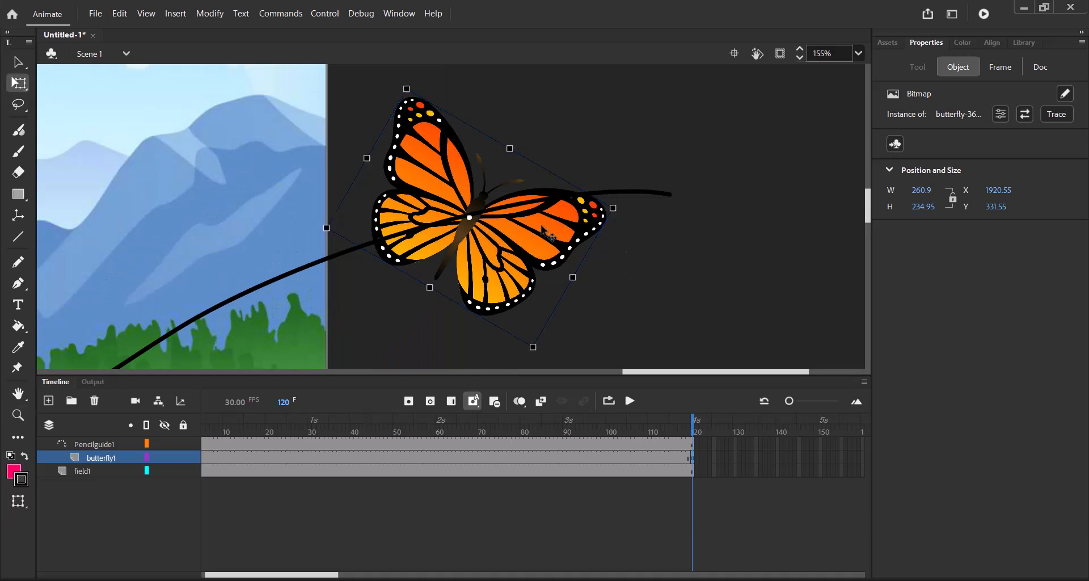
key("Right")
key("Right")
key("Right")
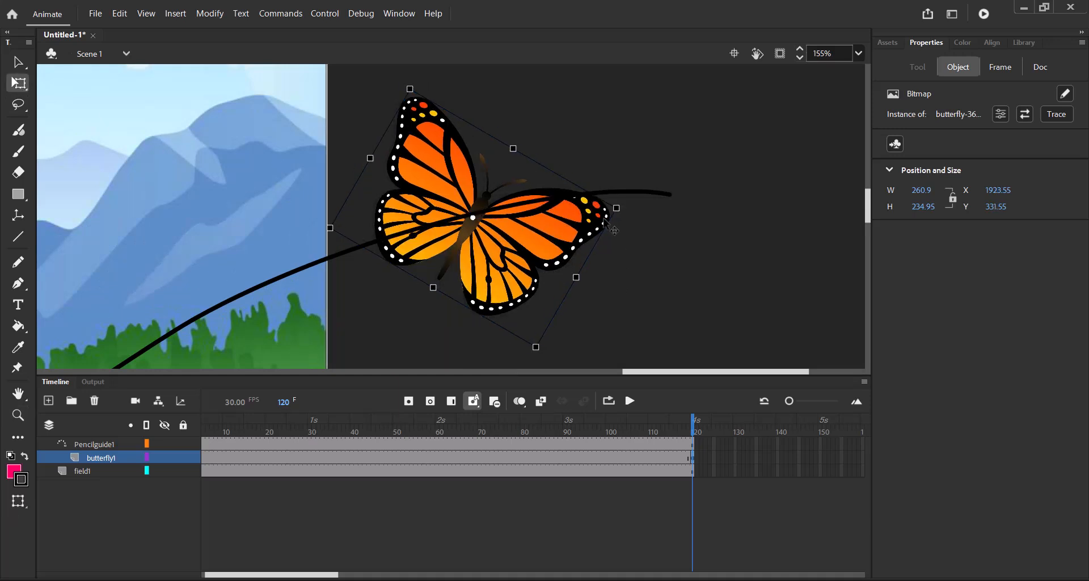
left_click_drag(626, 211, 607, 286)
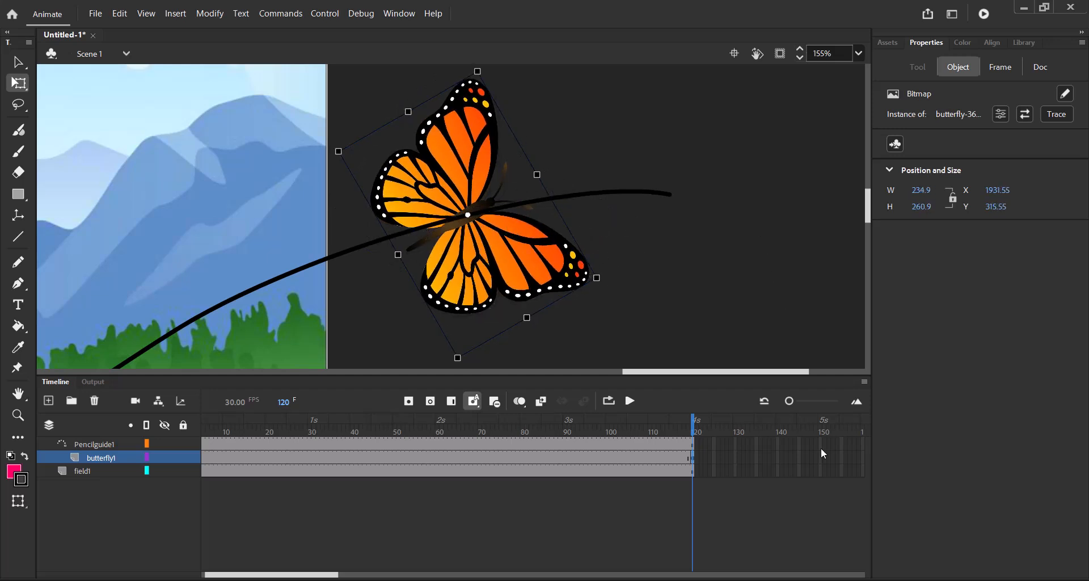
Step: Create a classic tween between the two keyframes of the butterfly1 layer
left_click(862, 52)
left_click(880, 73)
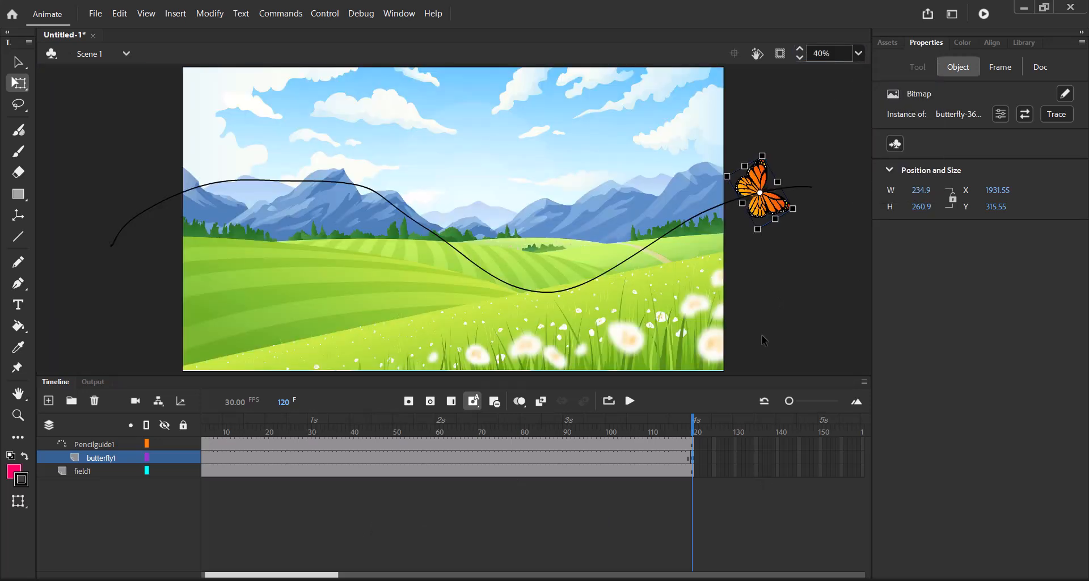
left_click(411, 460)
right_click(412, 462)
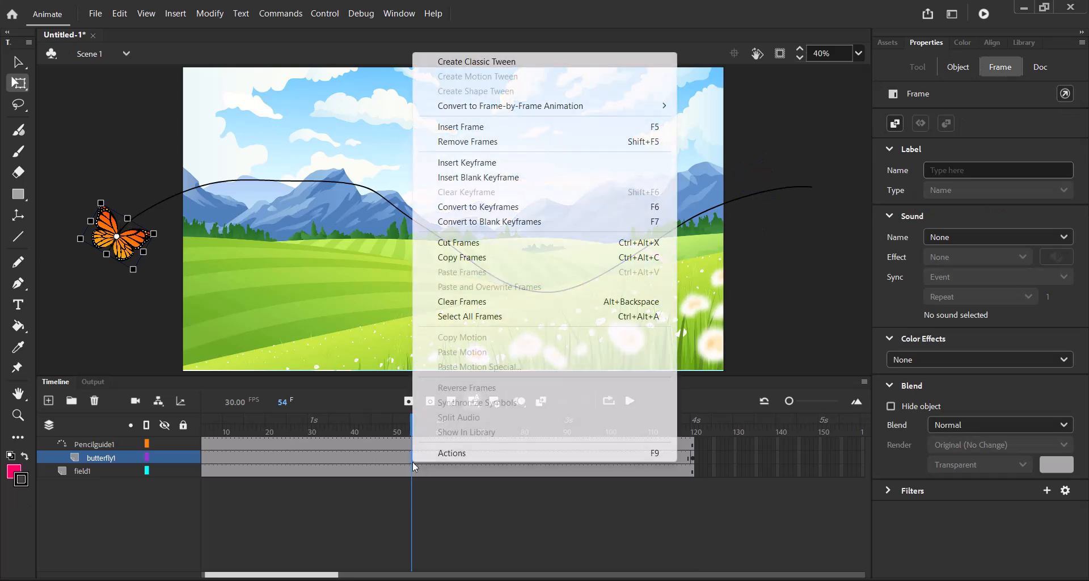
left_click(491, 63)
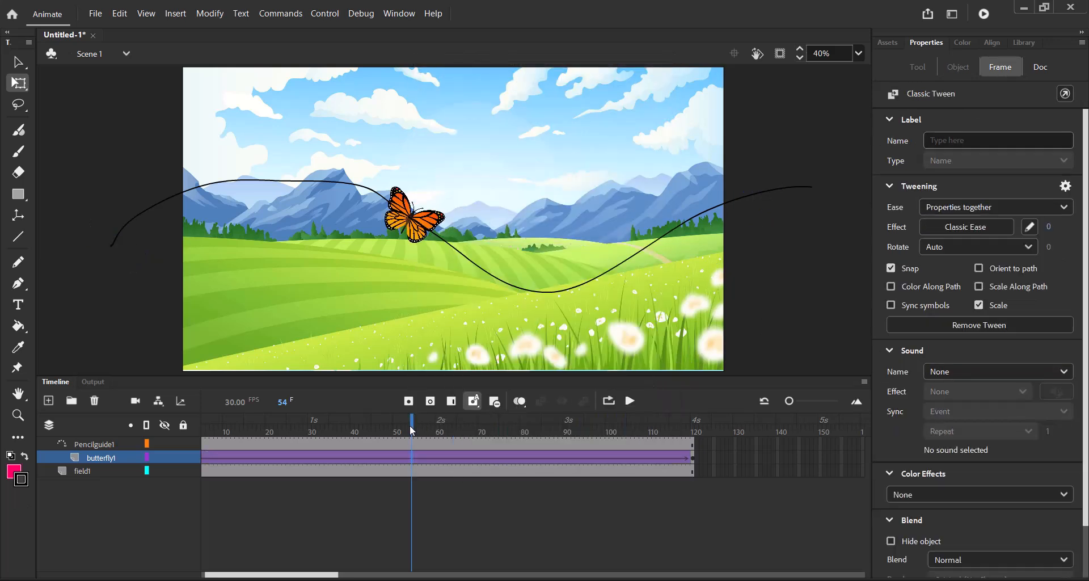
Step: Scrub through the butterfly1 tween and enable Orient to path in its tweening options
left_click_drag(410, 428, 166, 422)
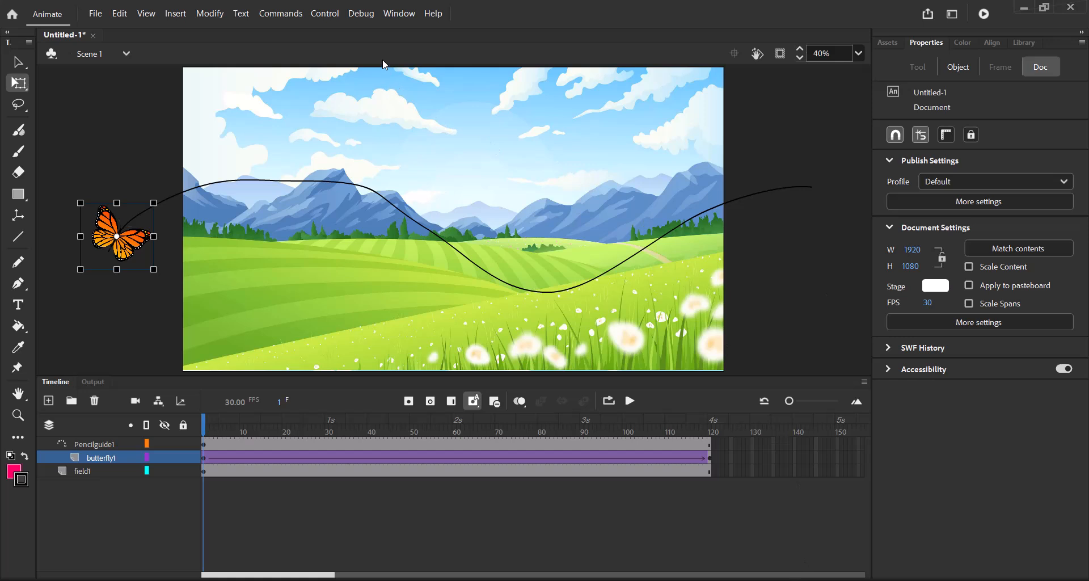
left_click(203, 457)
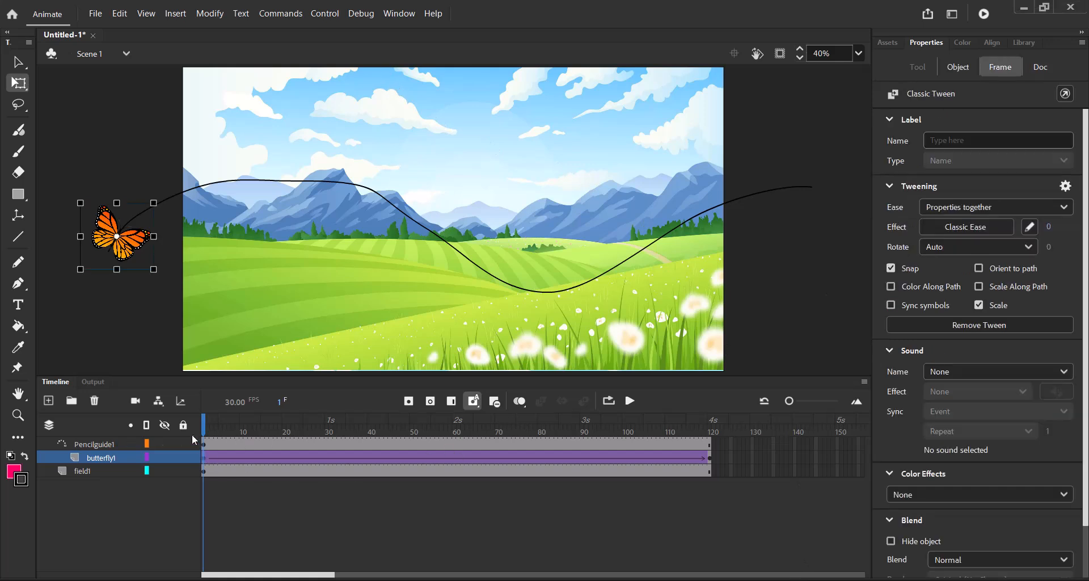
left_click_drag(202, 425, 180, 432)
left_click(381, 457)
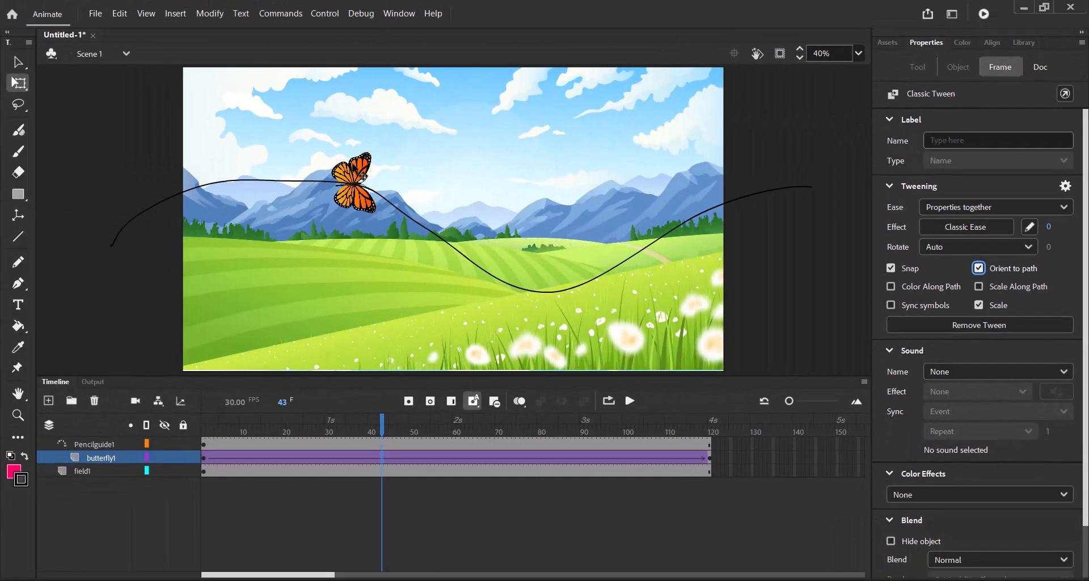
Step: Rotate the butterfly slightly clockwise at frame 120 to match the direction of the path's right end
left_click_drag(384, 431, 685, 413)
left_click(747, 222)
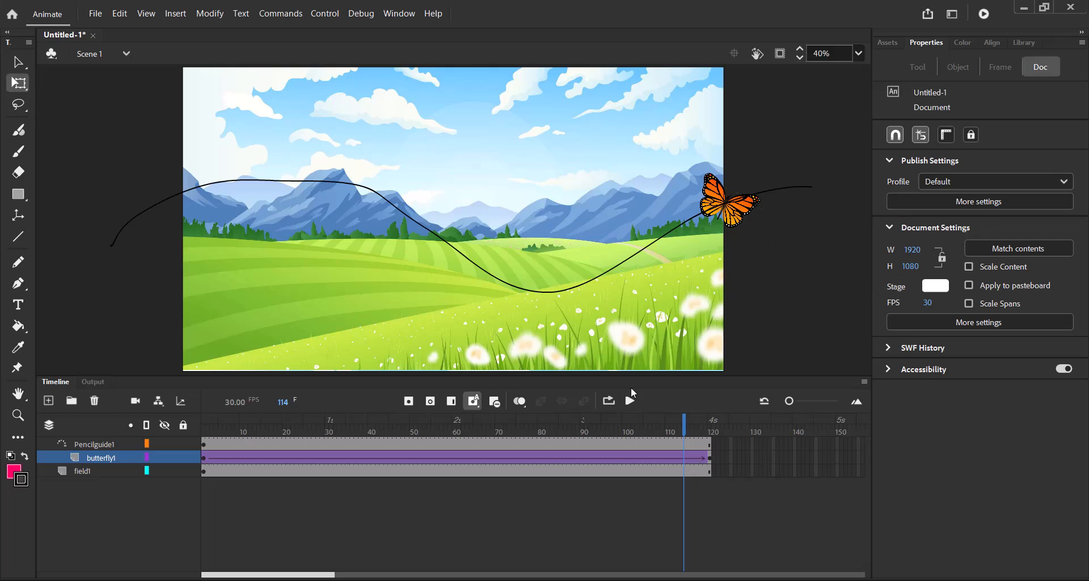
left_click_drag(687, 432, 720, 439)
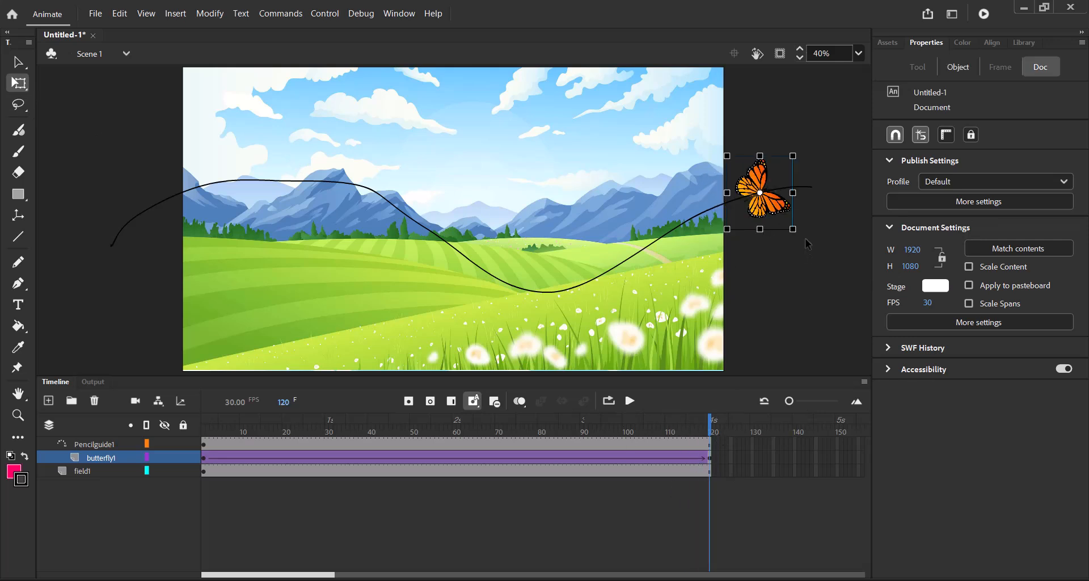
left_click_drag(805, 238, 795, 248)
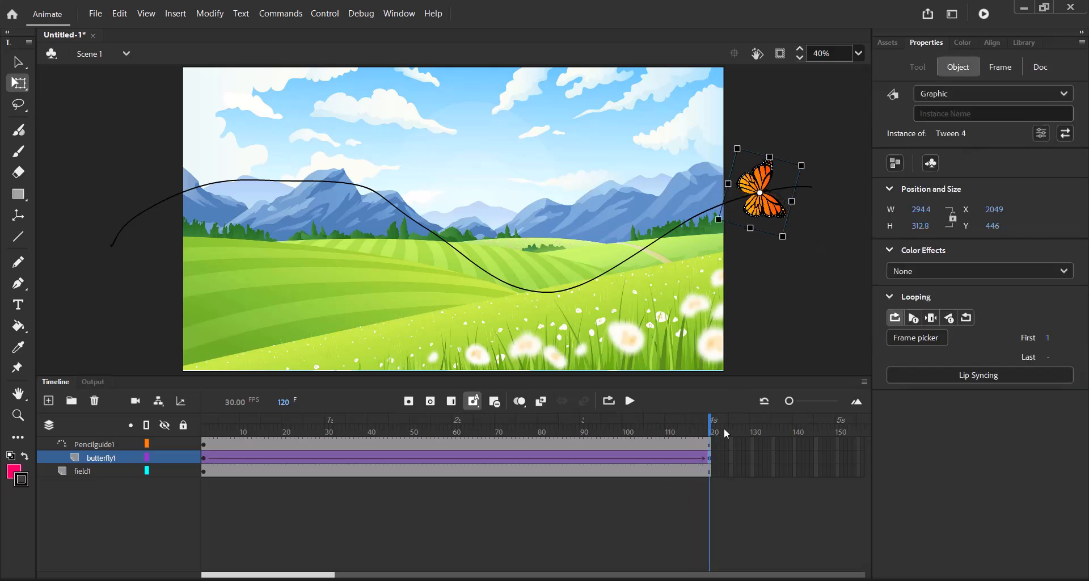
Step: Play the butterfly animation from frame 1 to check its motion along the guide path
left_click_drag(711, 436, 203, 424)
left_click(736, 306)
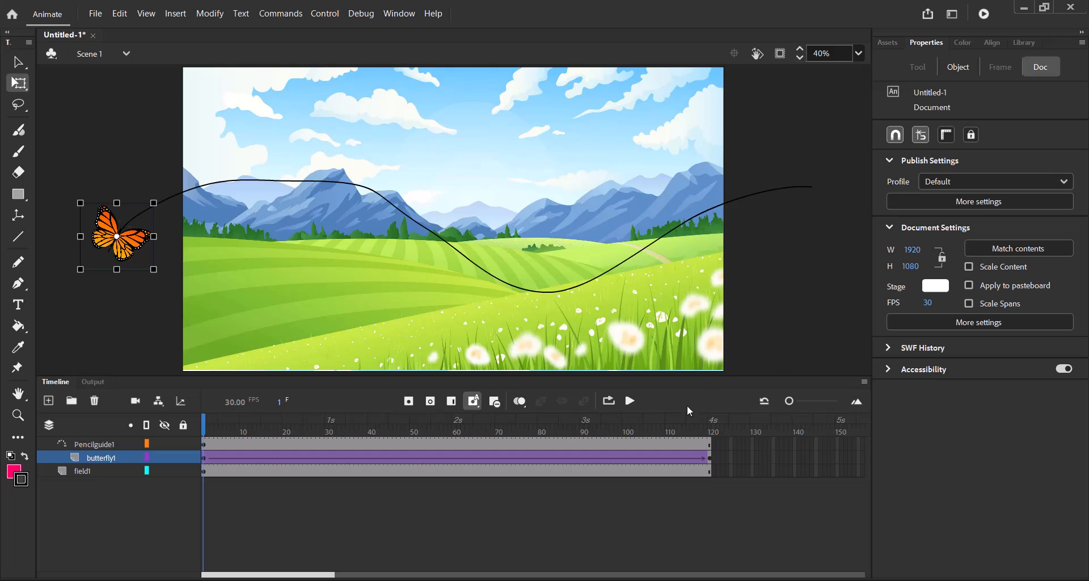
left_click(631, 401)
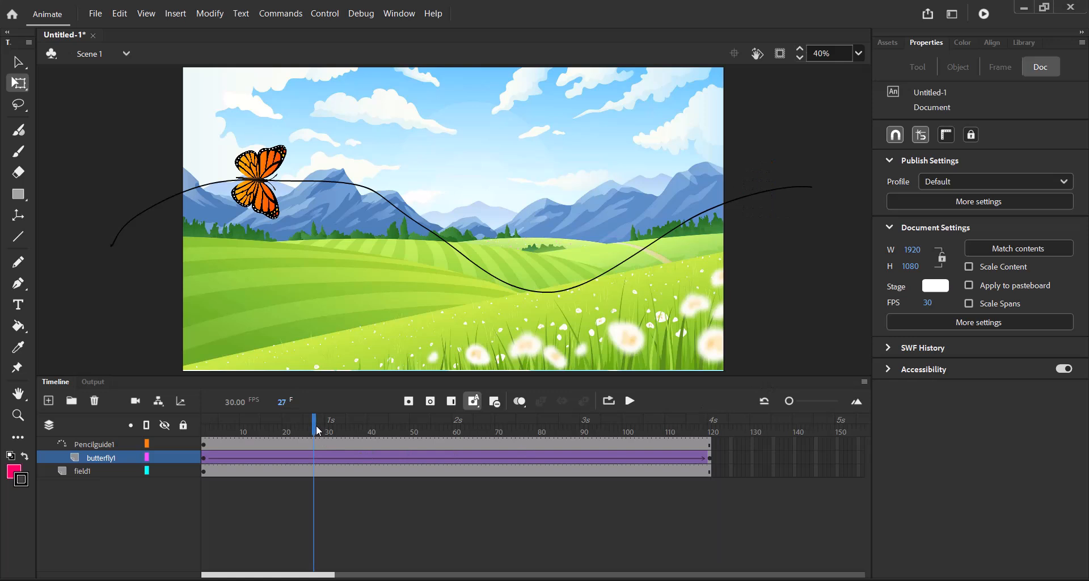
Step: Open the butterfly symbol for editing and insert a keyframe at frame 20 of its timeline
mouse_move(316, 424)
left_mouse_down()
mouse_move(204, 424)
mouse_move(712, 424)
mouse_move(205, 424)
mouse_move(512, 424)
mouse_move(675, 408)
mouse_move(710, 424)
mouse_move(266, 424)
mouse_move(177, 438)
mouse_move(248, 424)
mouse_move(707, 424)
mouse_move(651, 399)
mouse_move(389, 424)
mouse_move(193, 426)
mouse_move(305, 424)
left_mouse_up()
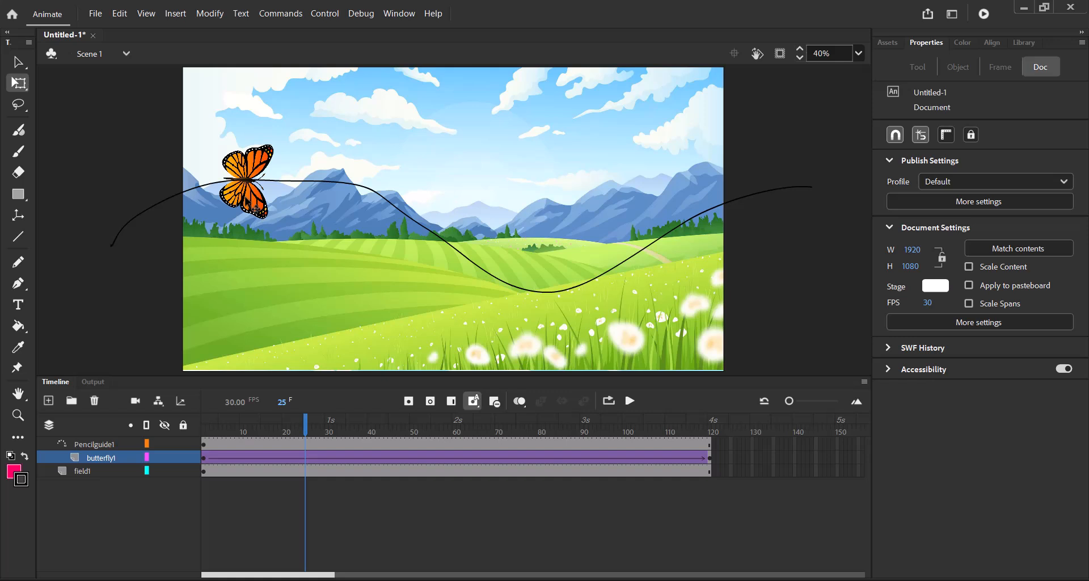
double_click(256, 210)
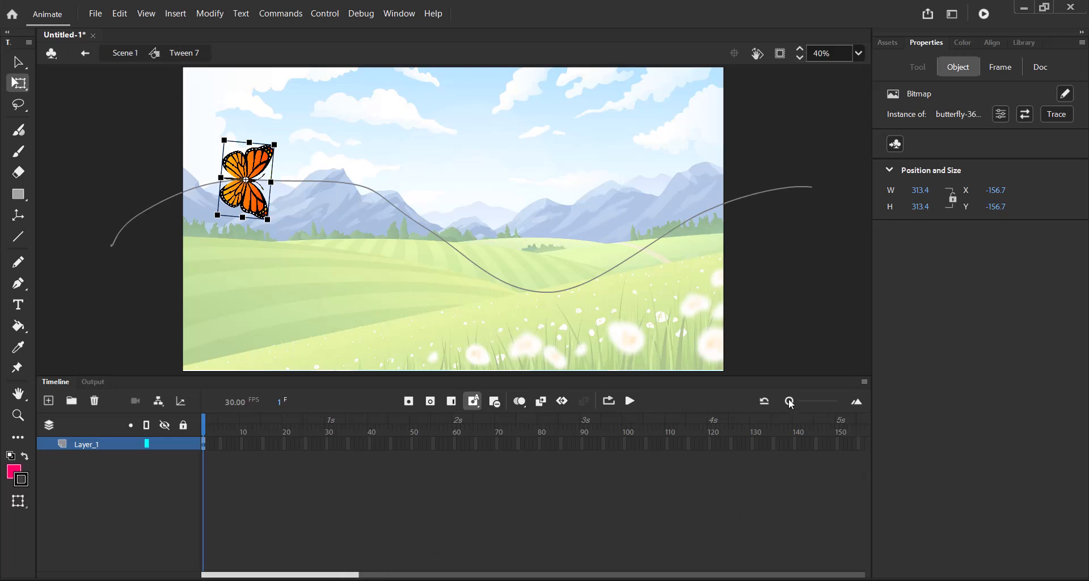
left_click_drag(789, 401, 801, 399)
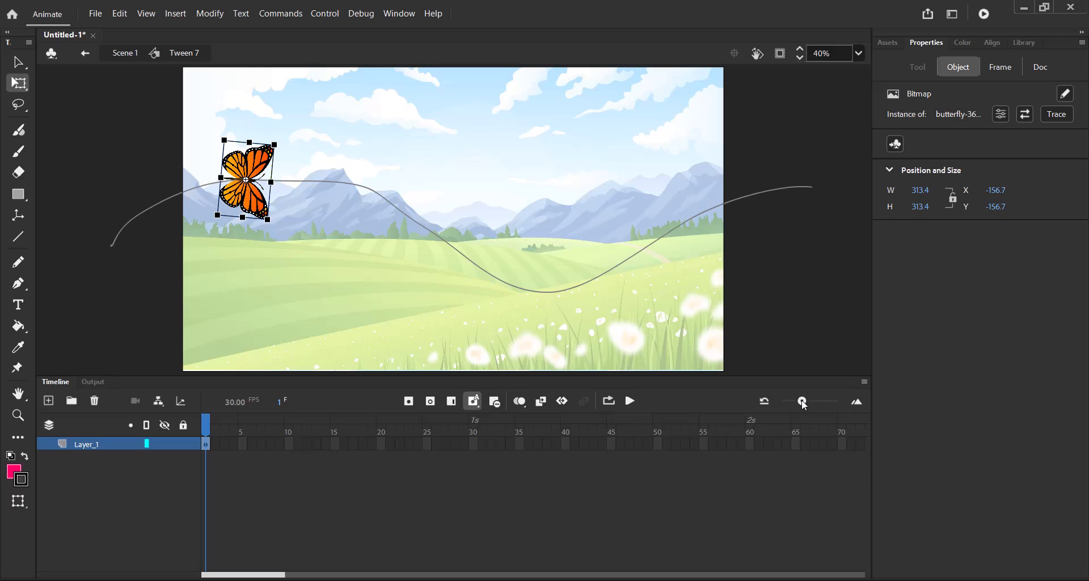
left_click_drag(803, 405, 805, 403)
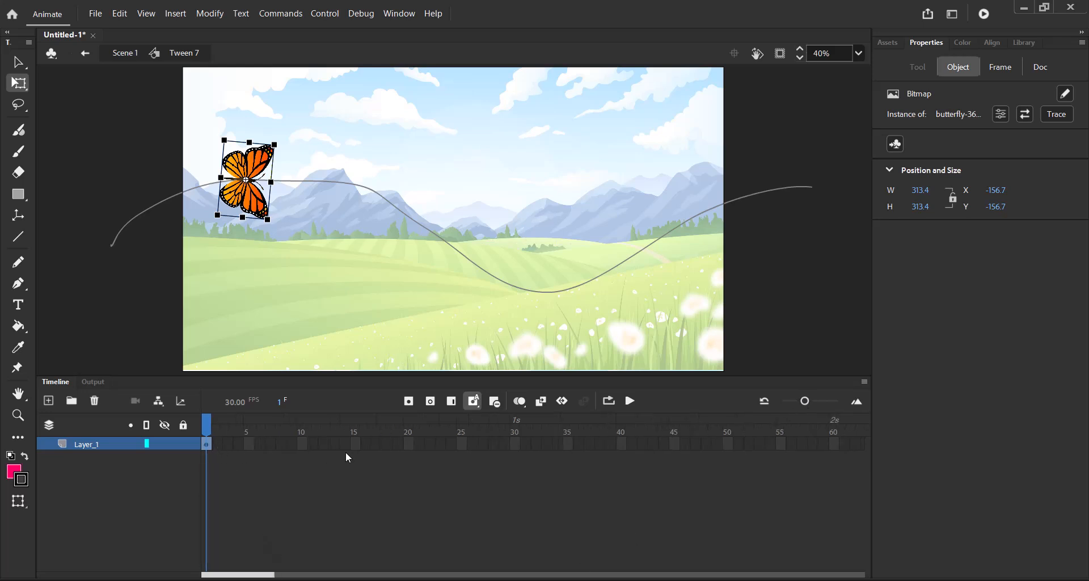
left_click(409, 445)
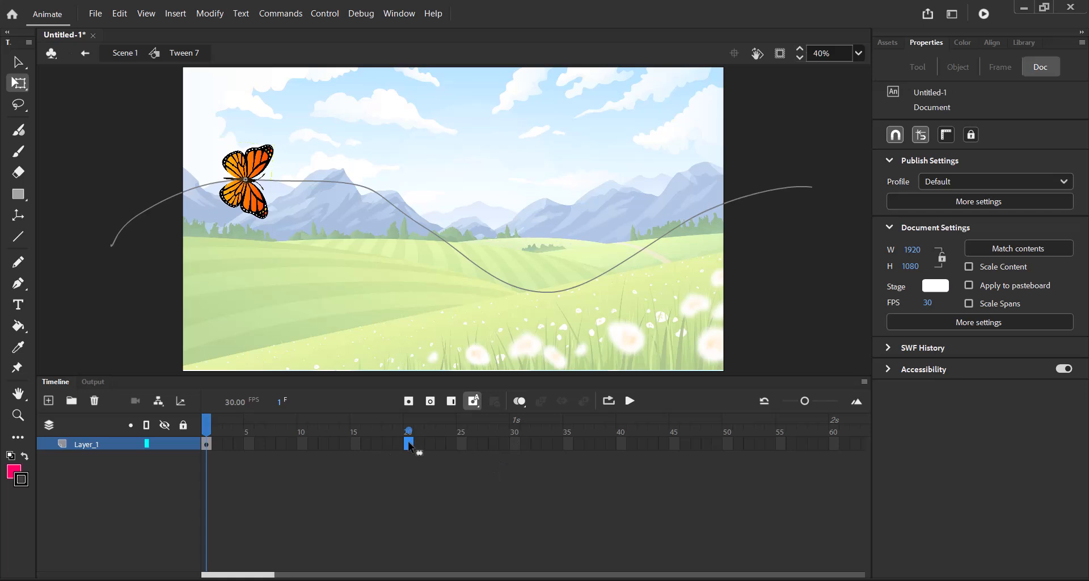
left_click(408, 402)
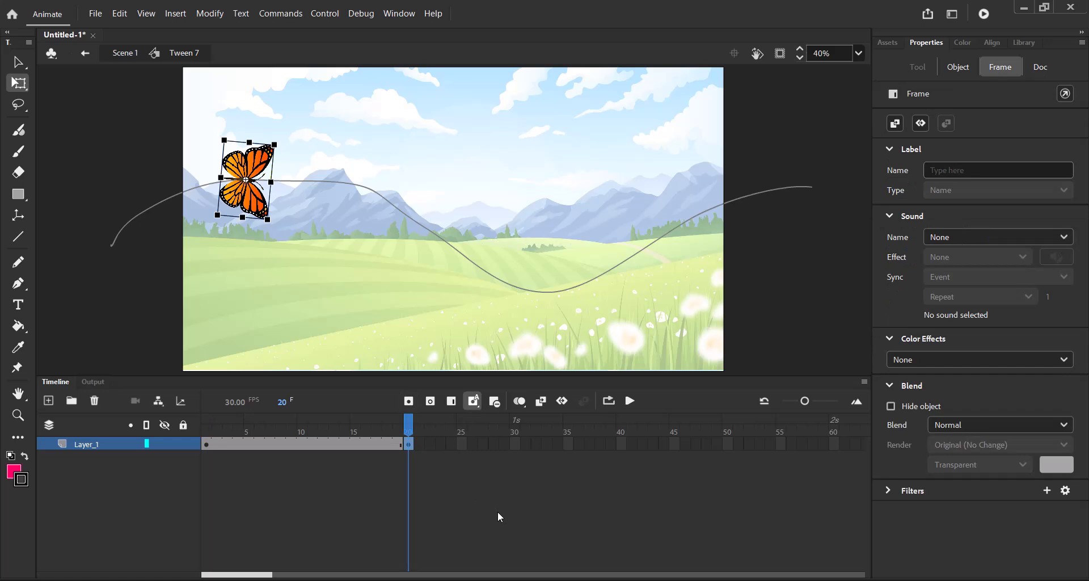
Step: Insert a keyframe at frame 10 and squash the butterfly's wings inward to a narrow shape for the flap
left_click_drag(409, 426, 304, 447)
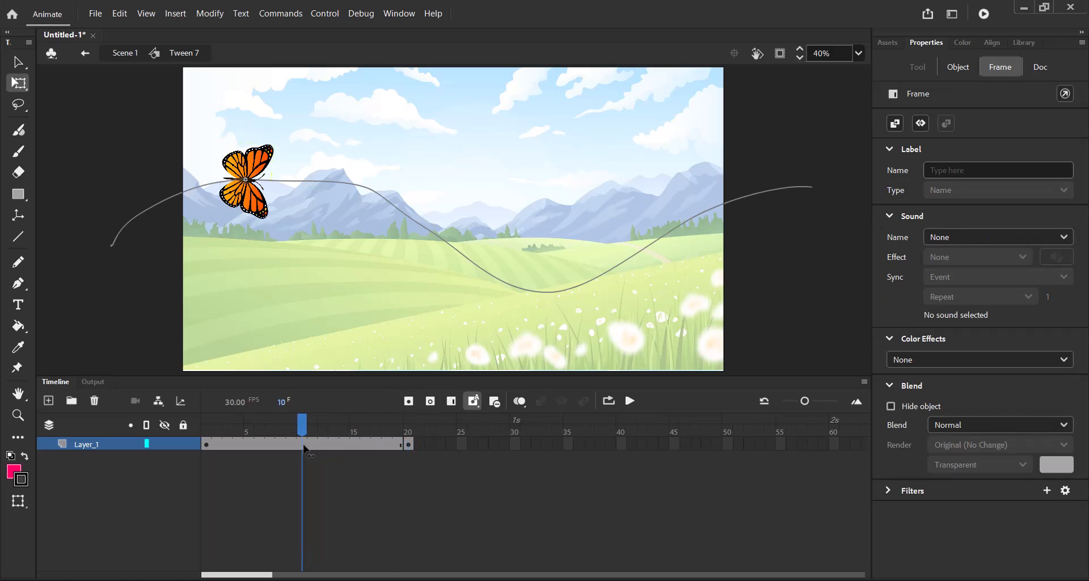
left_click(302, 469)
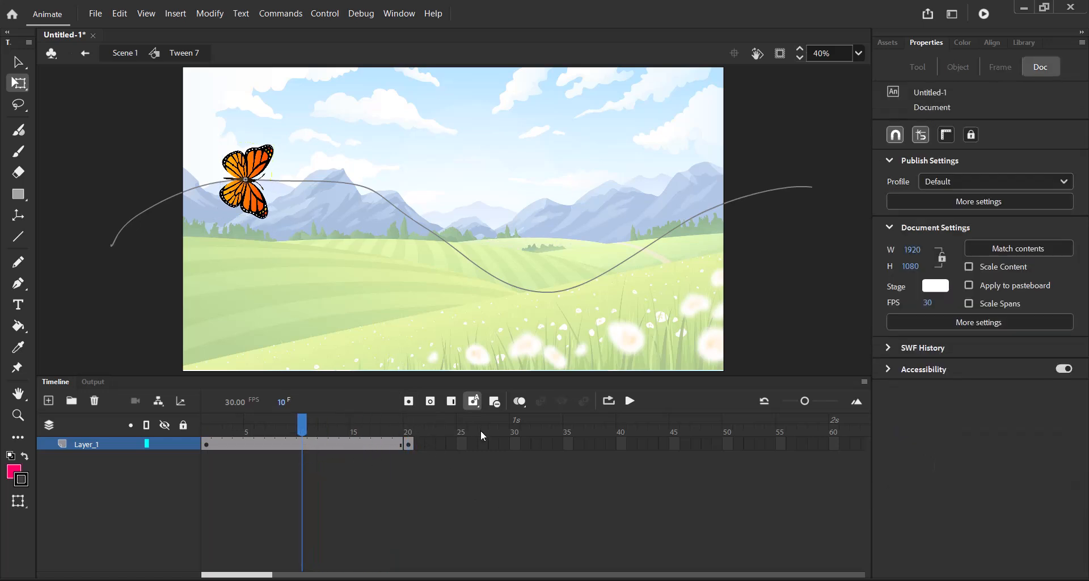
left_click(406, 402)
left_click(255, 209)
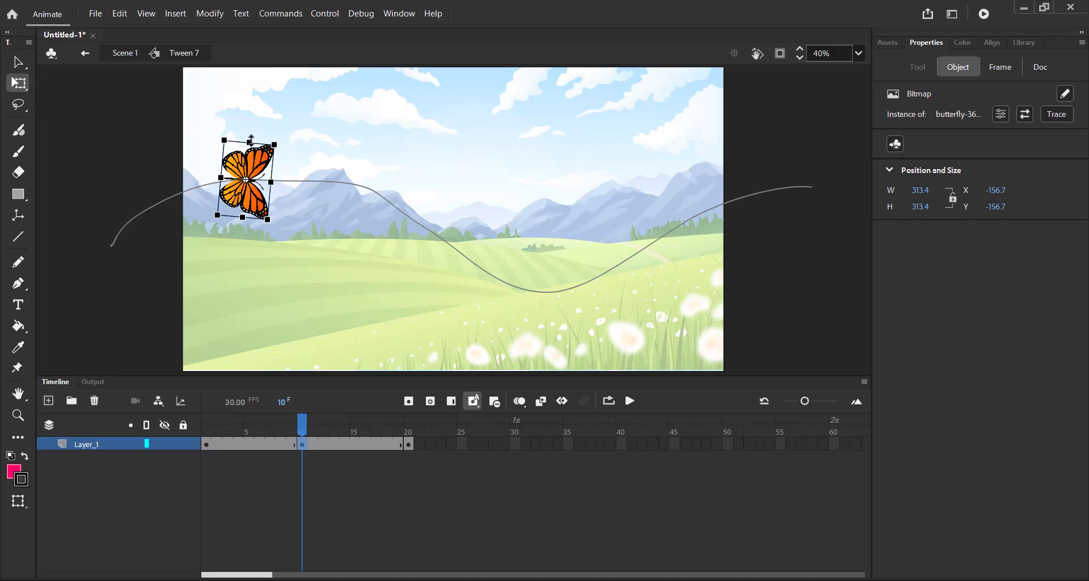
left_click_drag(250, 139, 249, 171)
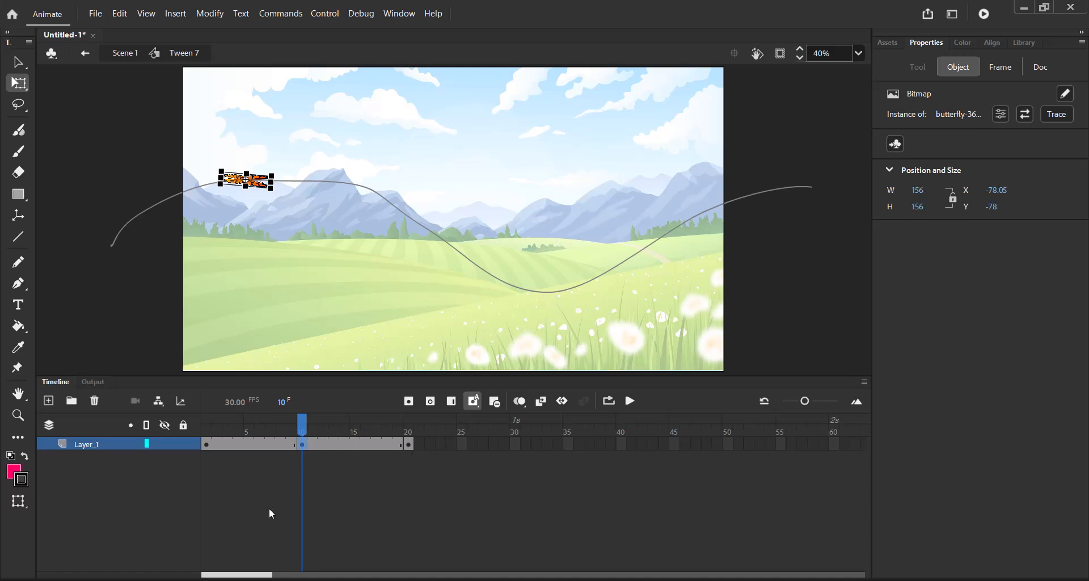
Step: Create classic tweens between the keyframes at frames 1, 10 and 20, scrub through the flap, and return to Scene 1
left_click(238, 446)
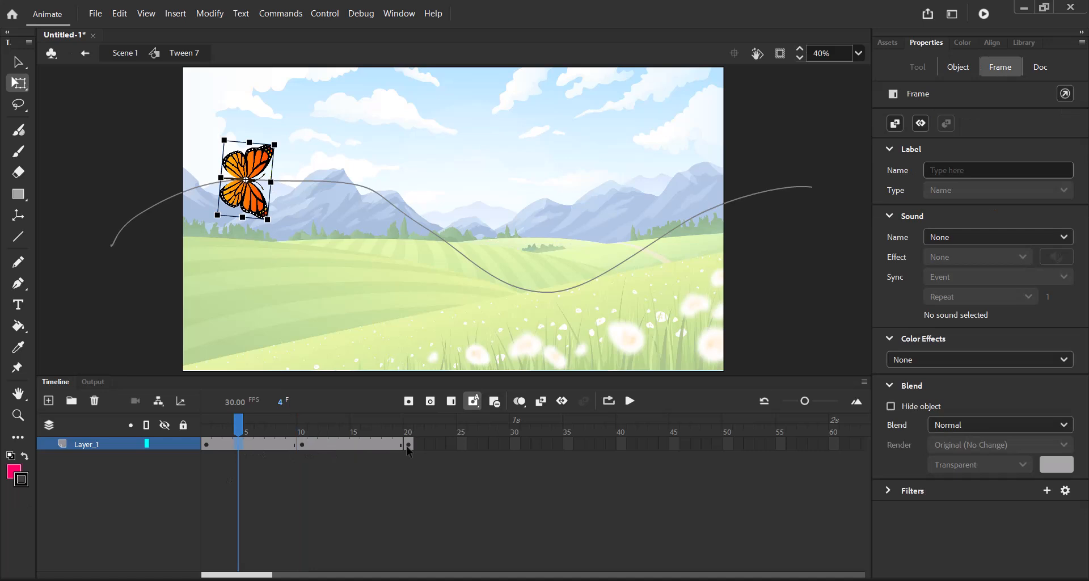
right_click(258, 448)
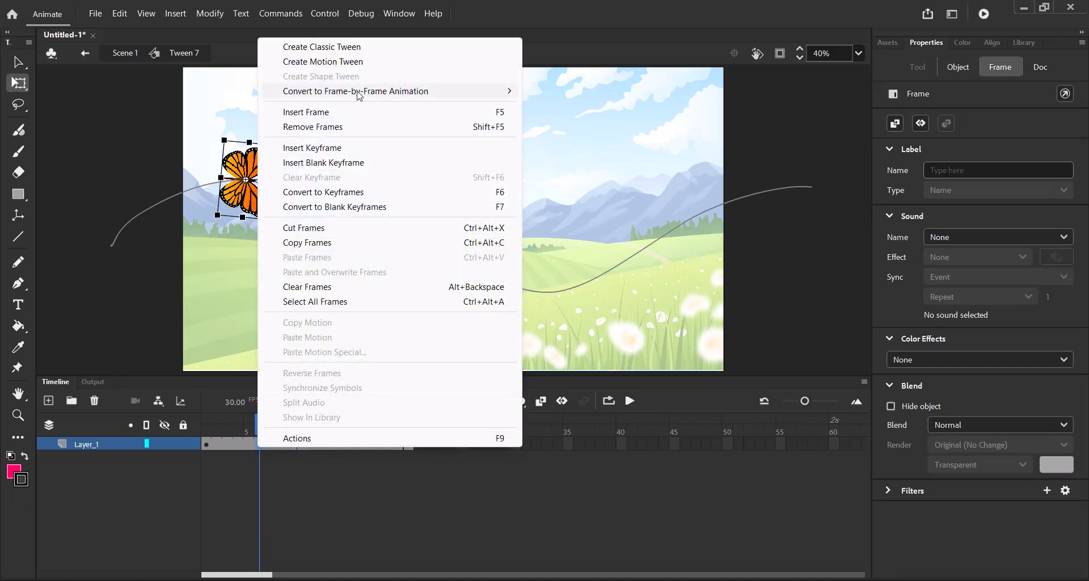
left_click(347, 47)
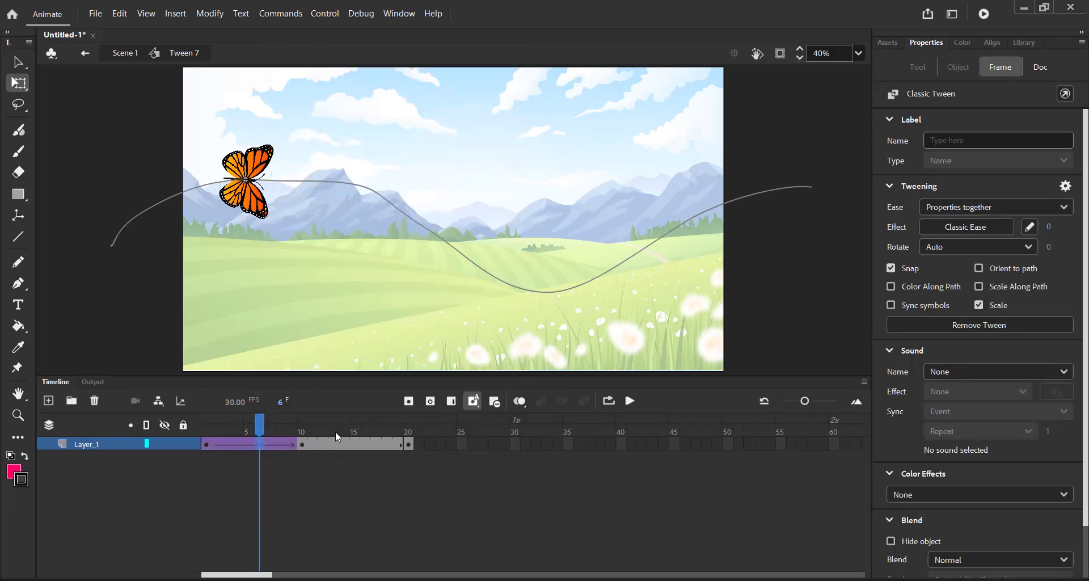
right_click(344, 448)
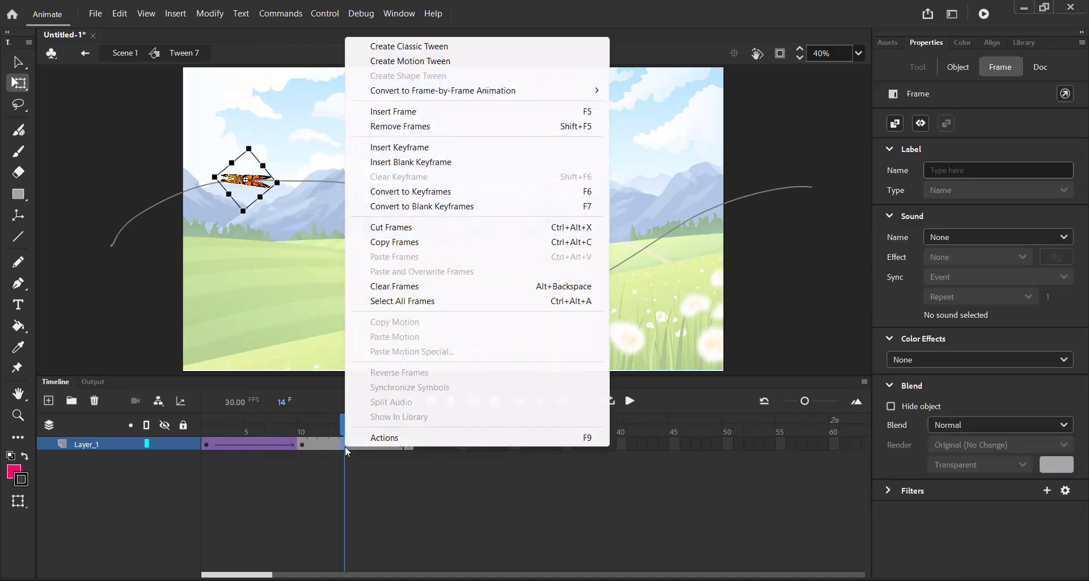
left_click(428, 50)
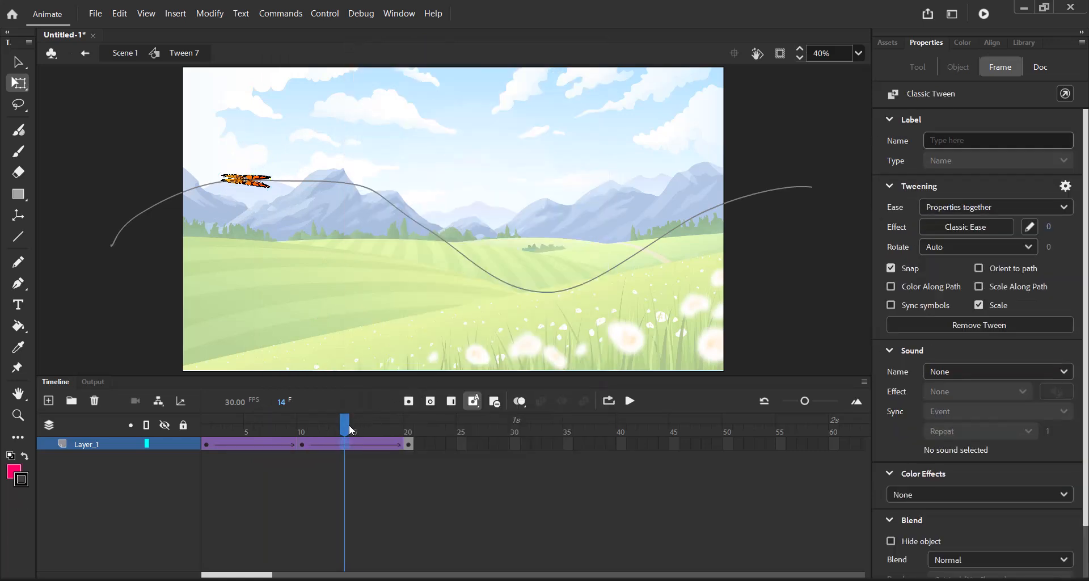
left_click_drag(349, 424, 417, 459)
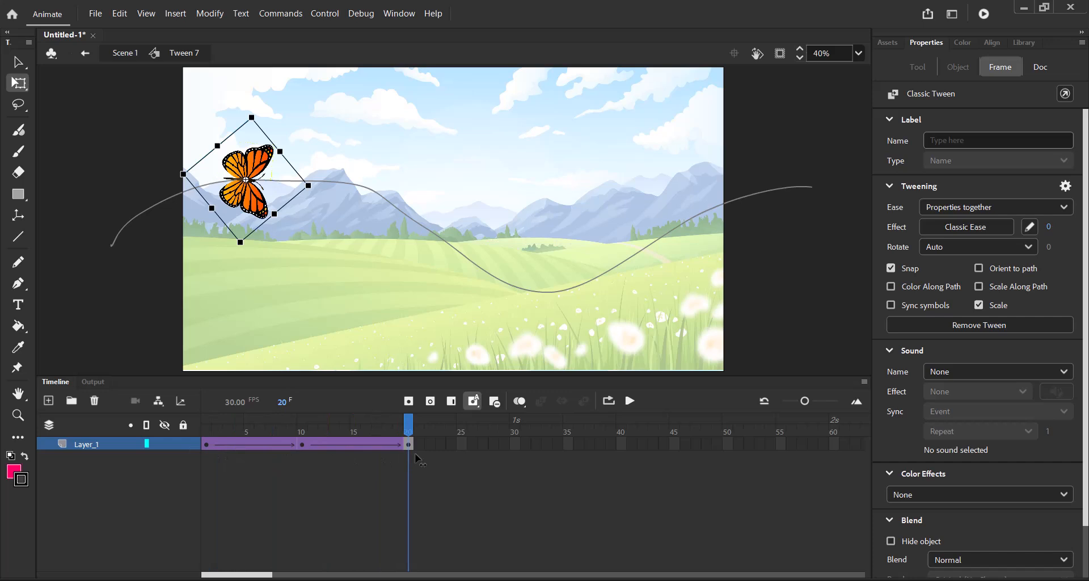
left_click(419, 458)
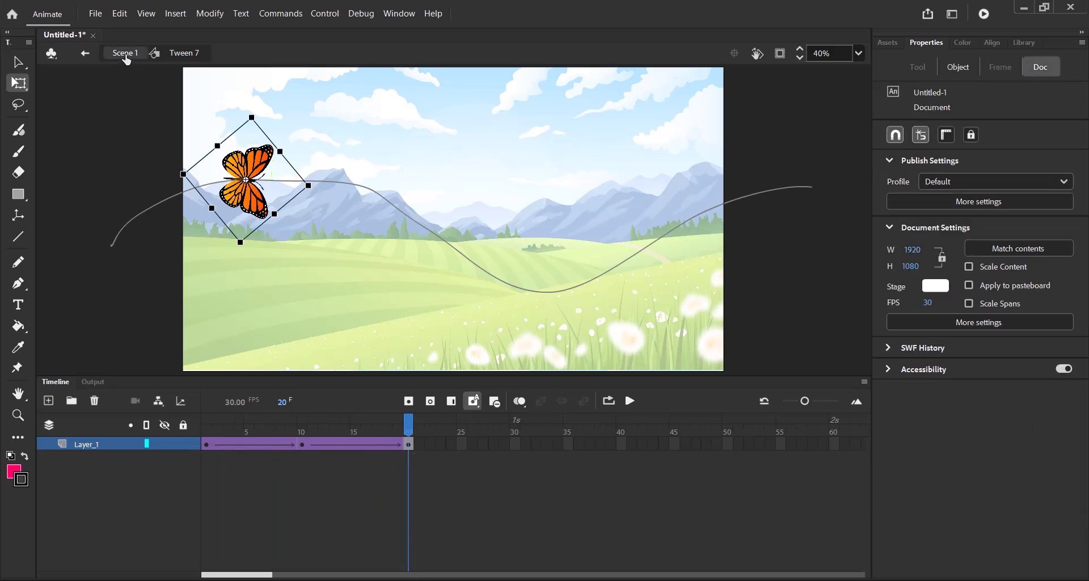
left_click(85, 55)
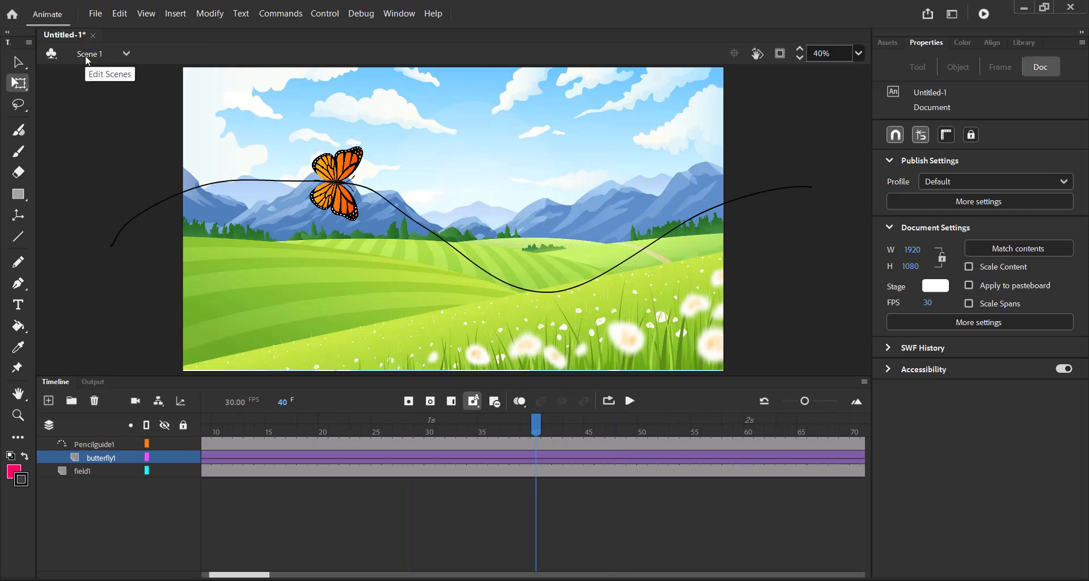
Step: Rewind the main timeline to frame 1 and test the movie in Animate to check the flapping butterfly
left_click_drag(537, 426, 75, 440)
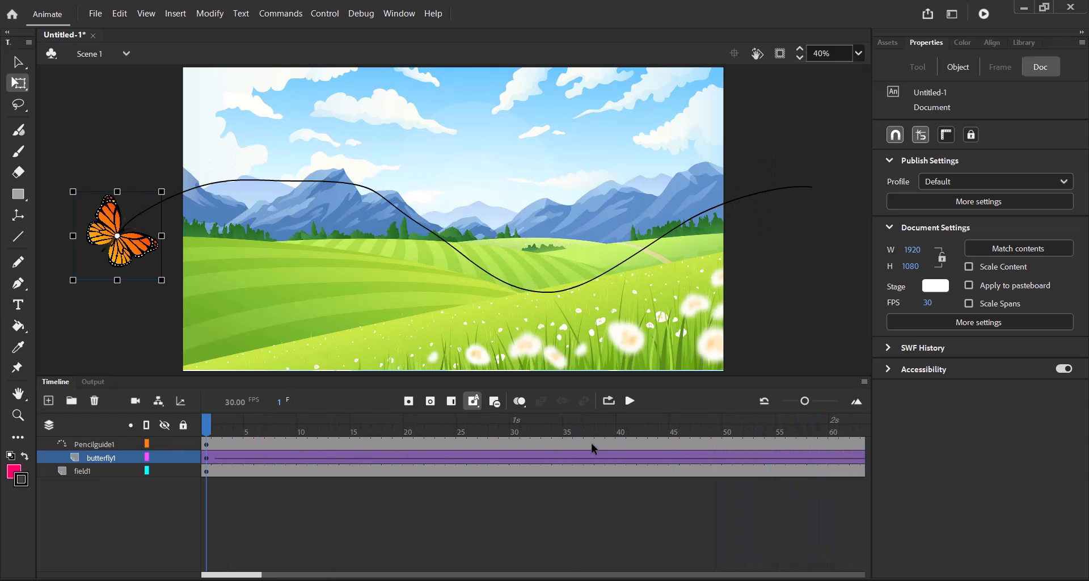
left_click(326, 18)
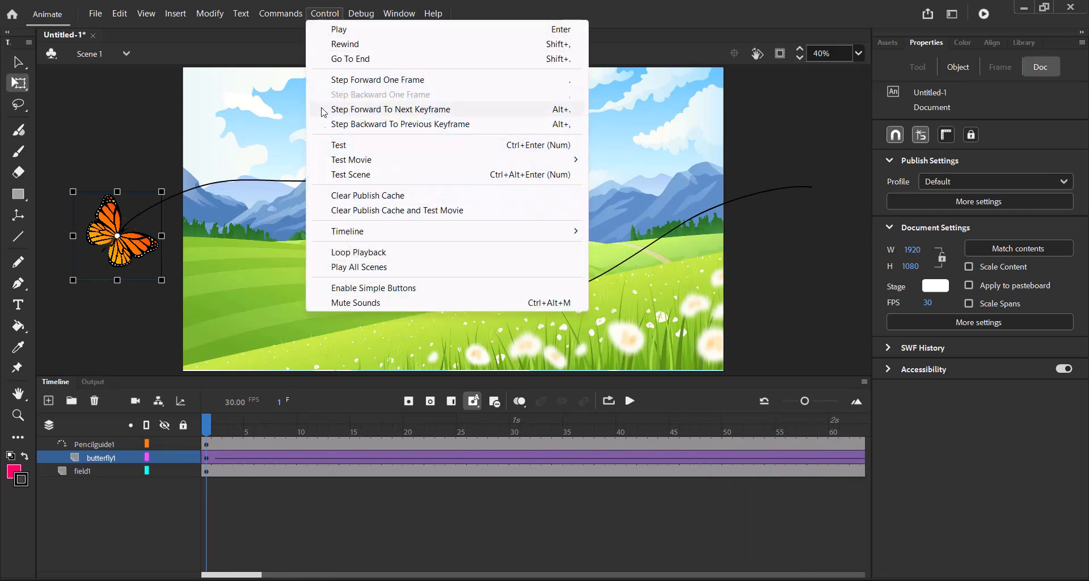
mouse_move(335, 162)
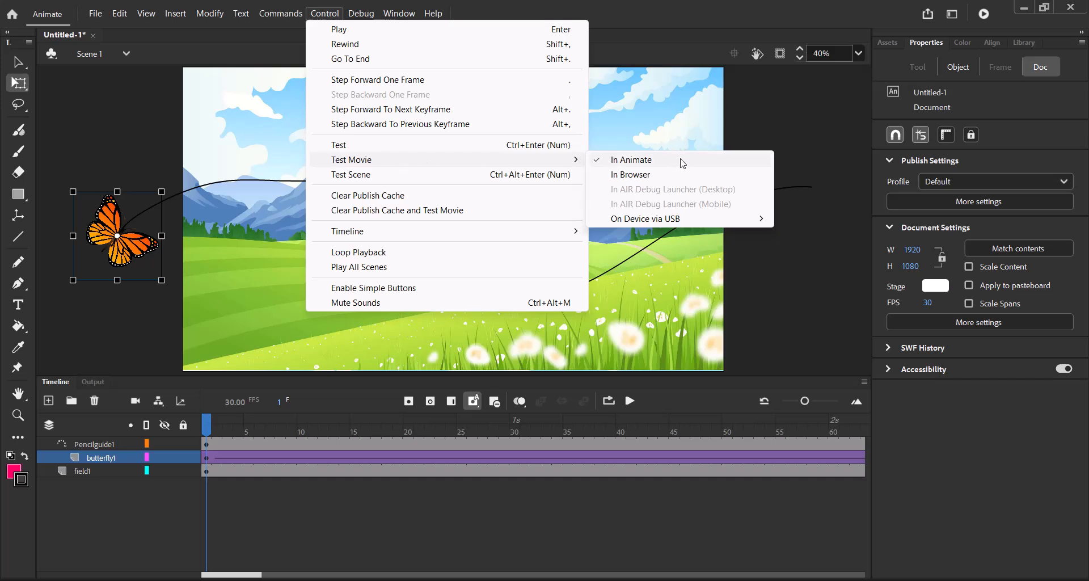
left_click(631, 160)
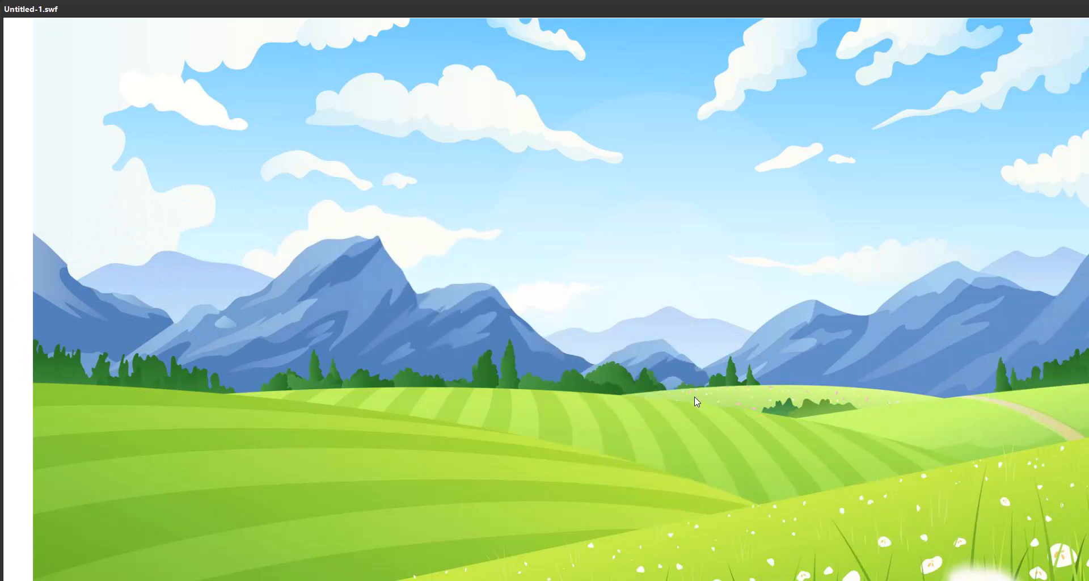
double_click(657, 9)
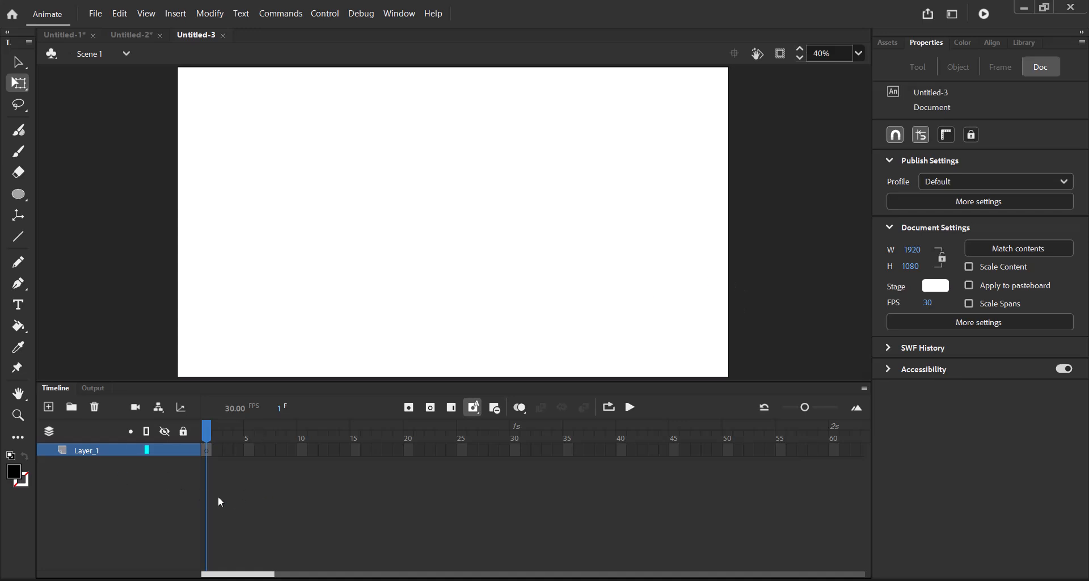
Step: Import rollercoaster.jpg to the stage of the Untitled-3 document
left_click(95, 14)
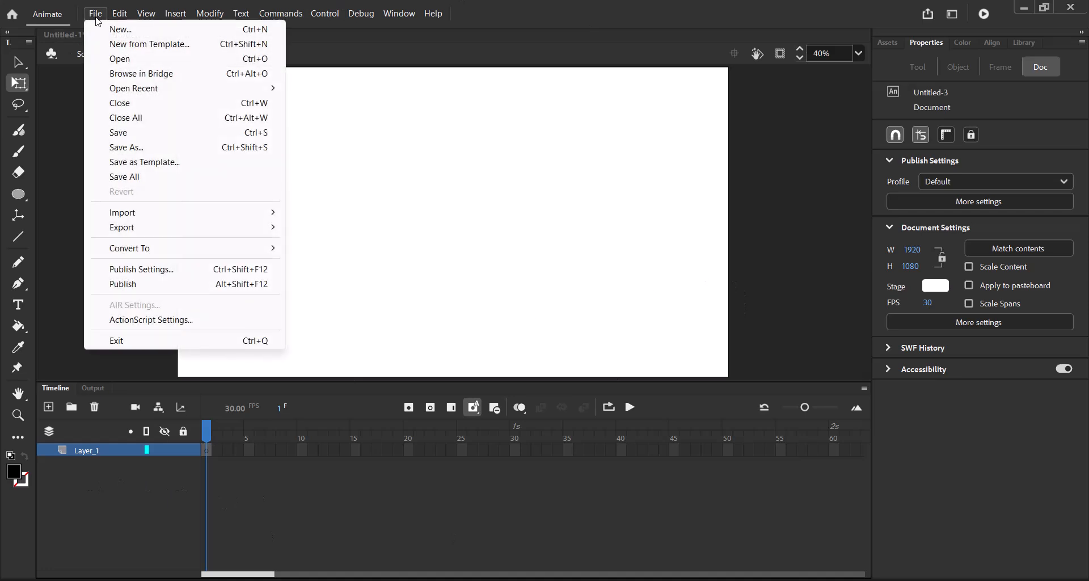
mouse_move(139, 215)
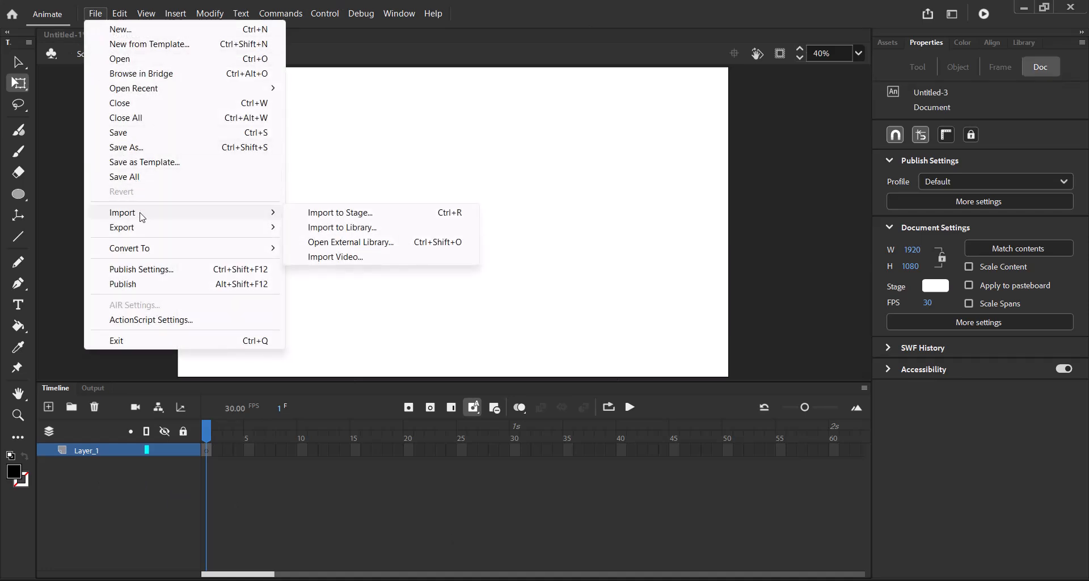
left_click(334, 217)
scroll(295, 225, "down", 5)
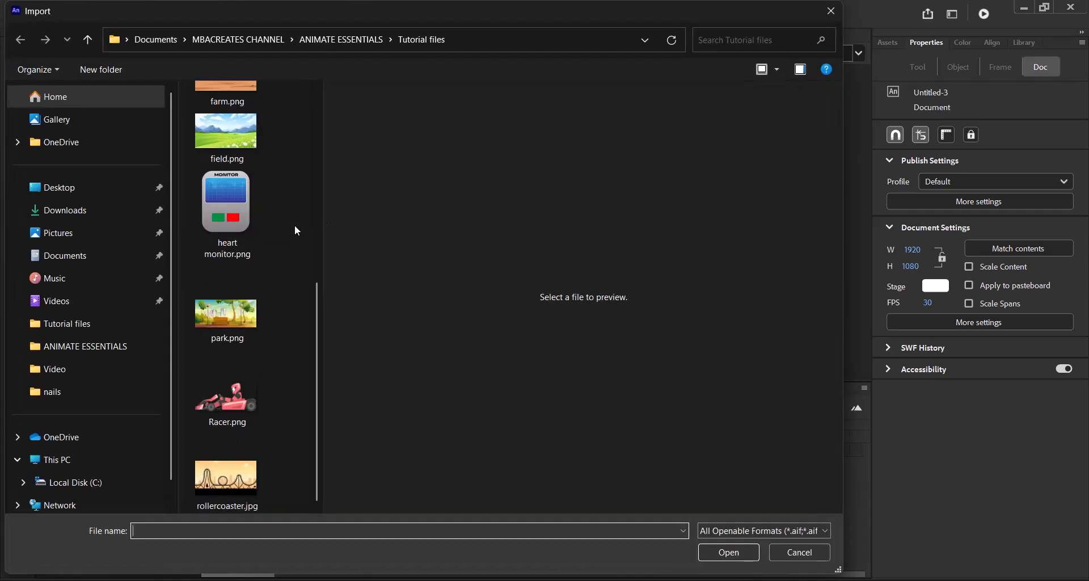
left_click(233, 485)
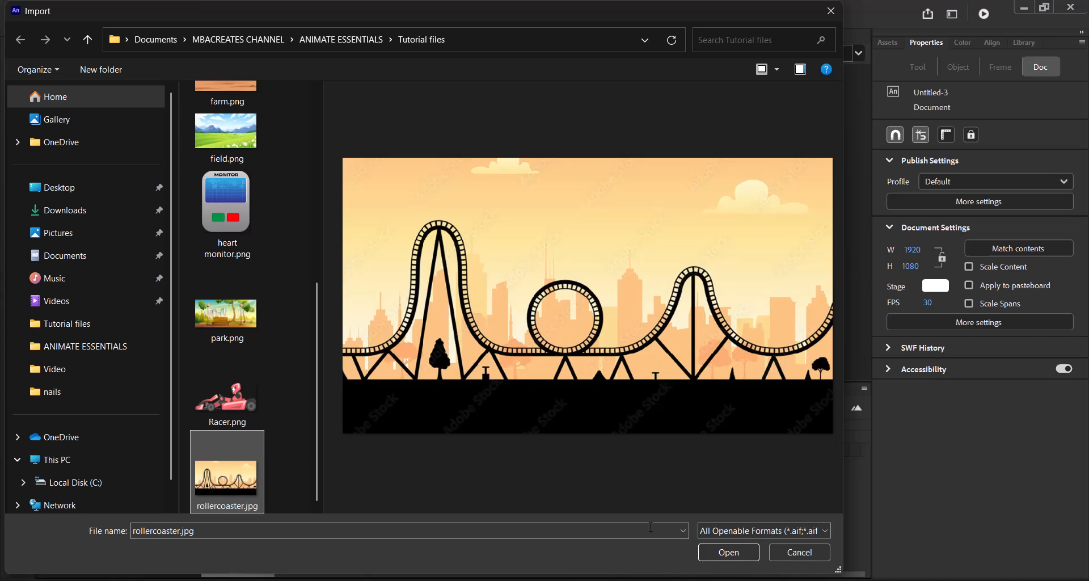
left_click(720, 557)
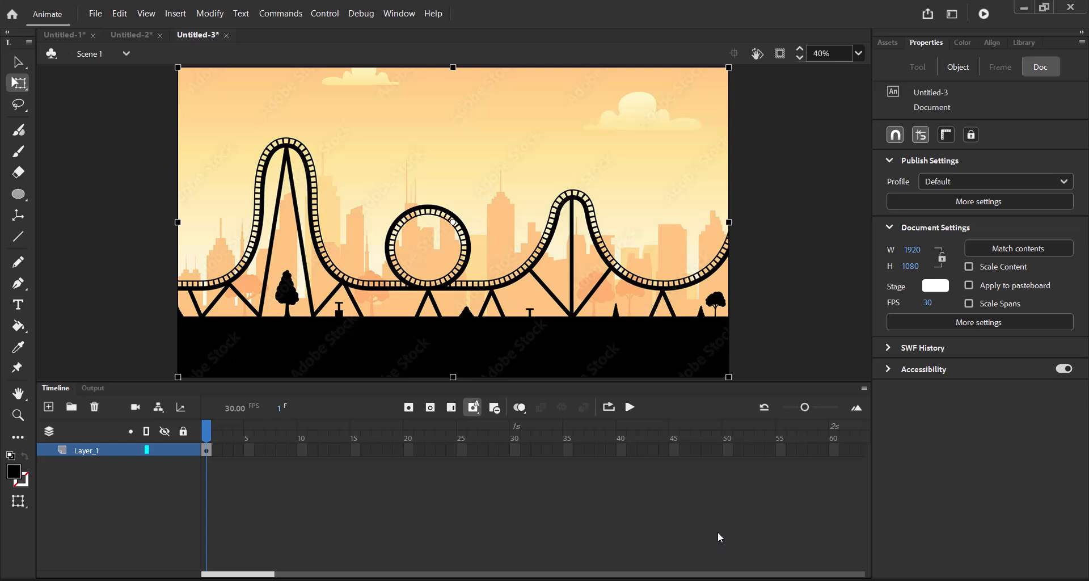
Step: Add a new layer above the rollercoaster image and choose the Text tool with the Tw Cen MT Condensed Extra Bold font
left_click(49, 407)
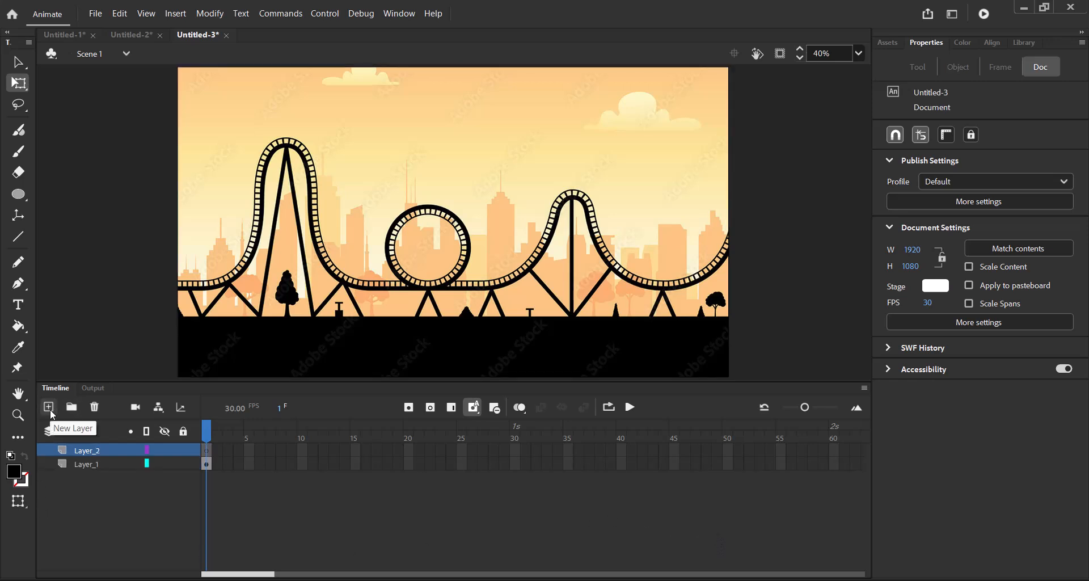
left_click(208, 451)
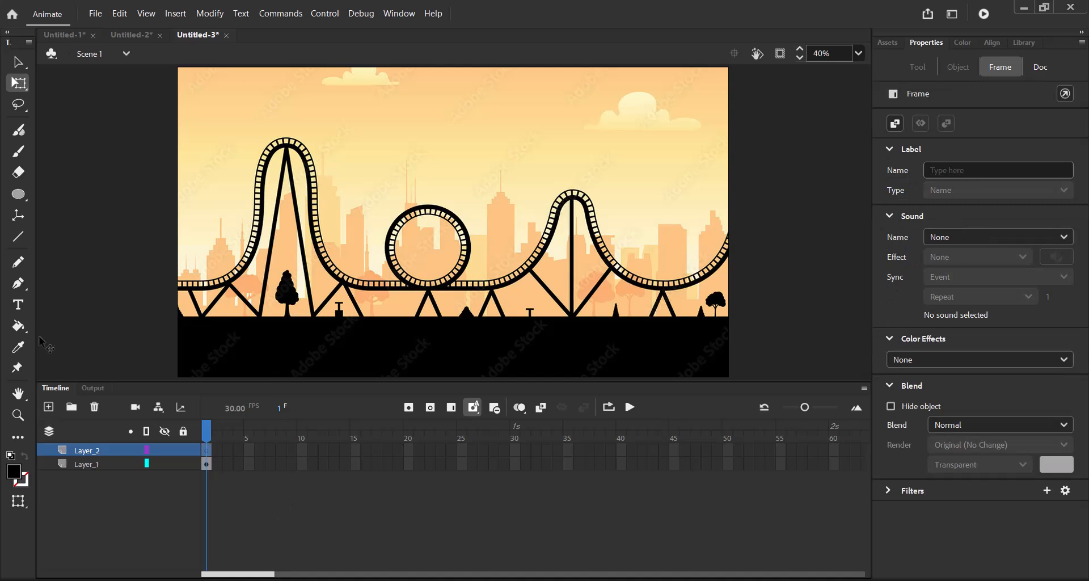
left_click(20, 305)
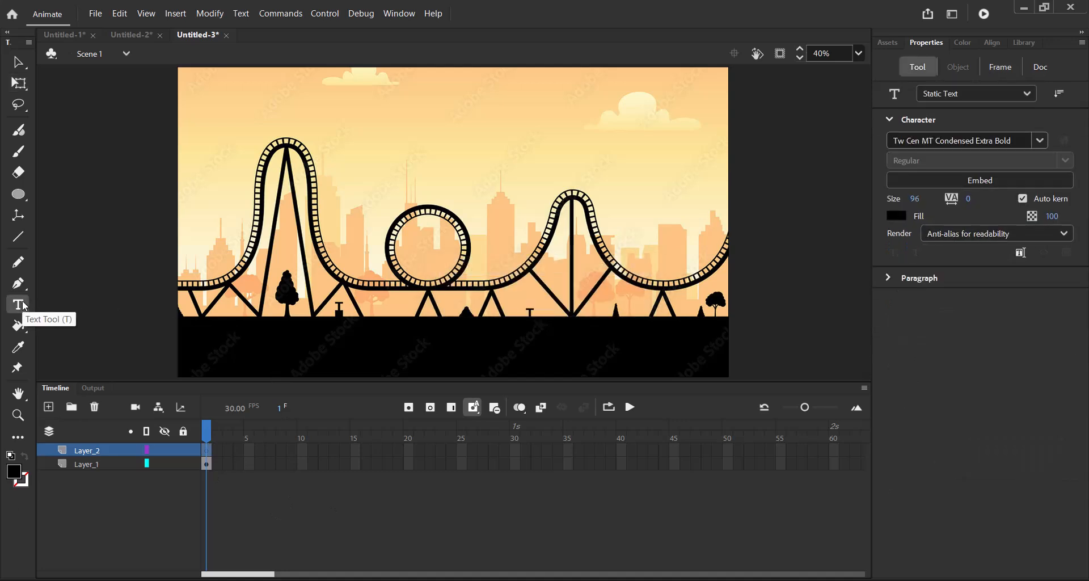
left_click(1039, 141)
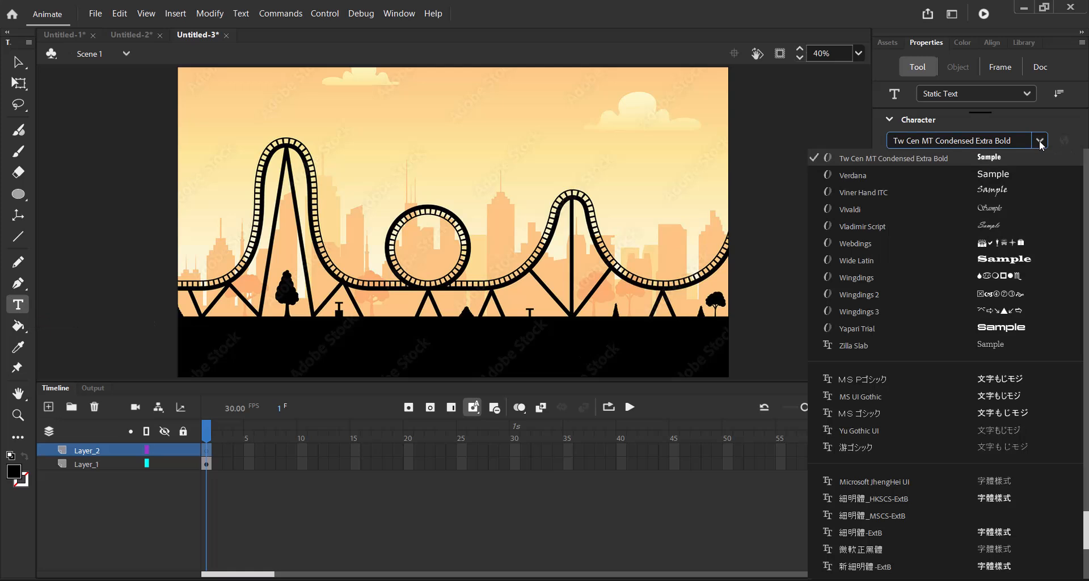
left_click(992, 158)
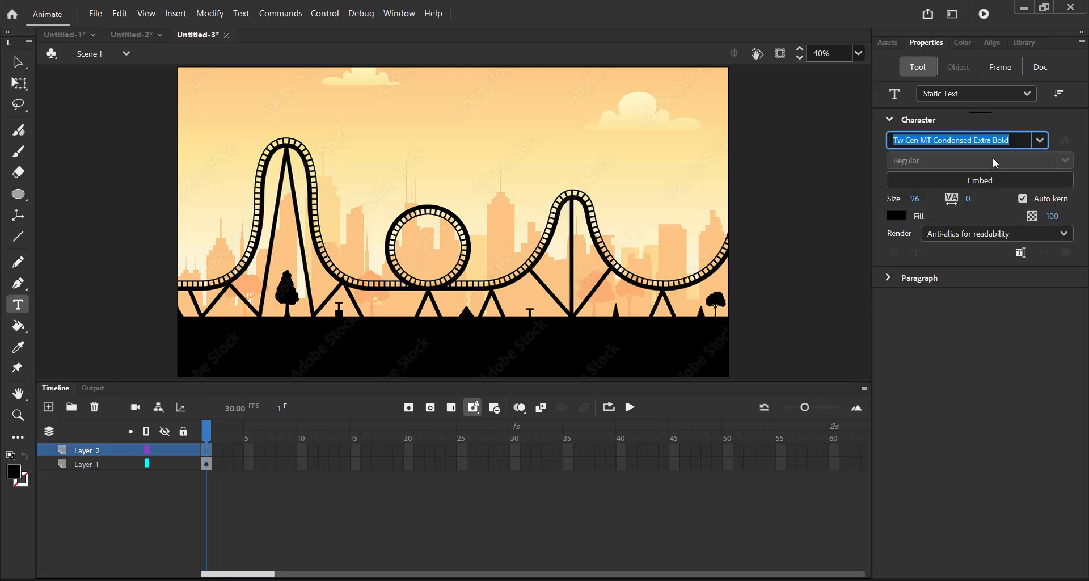
left_click(1039, 141)
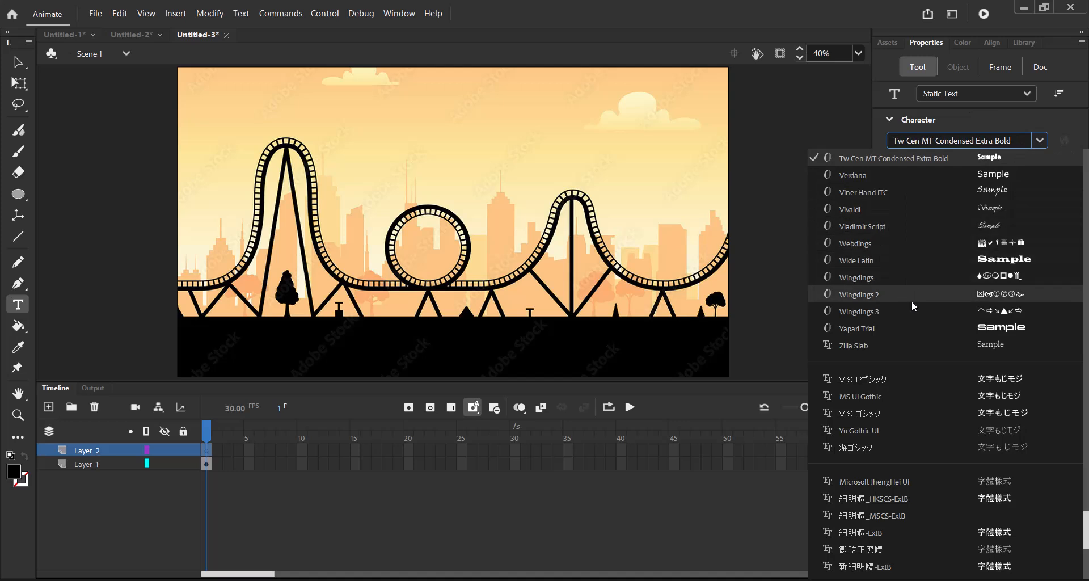
left_click(983, 158)
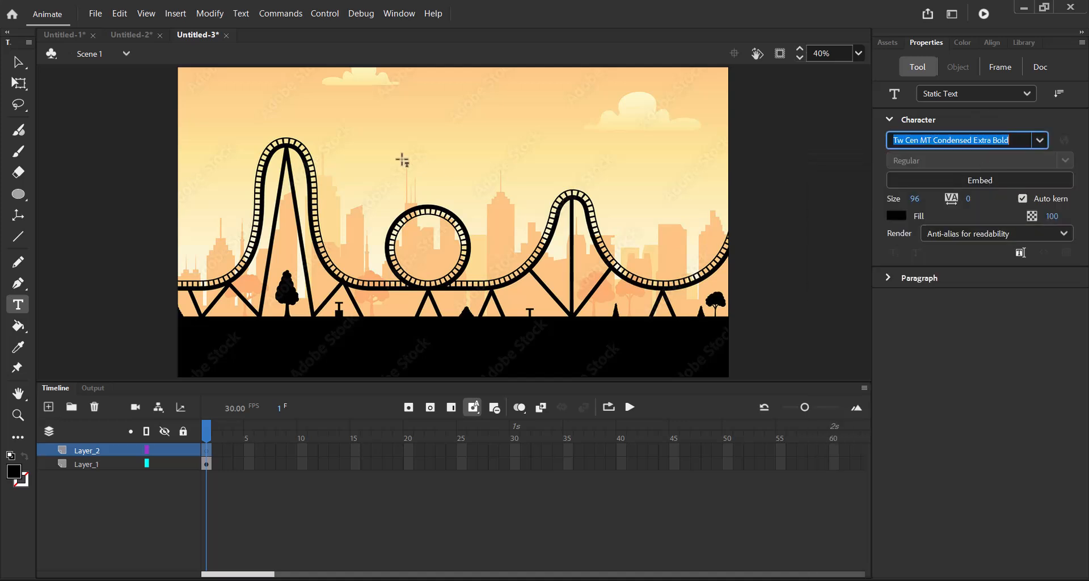
Step: Add the static text MASKING in the sky area of the rollercoaster image on Layer_2
left_click(318, 131)
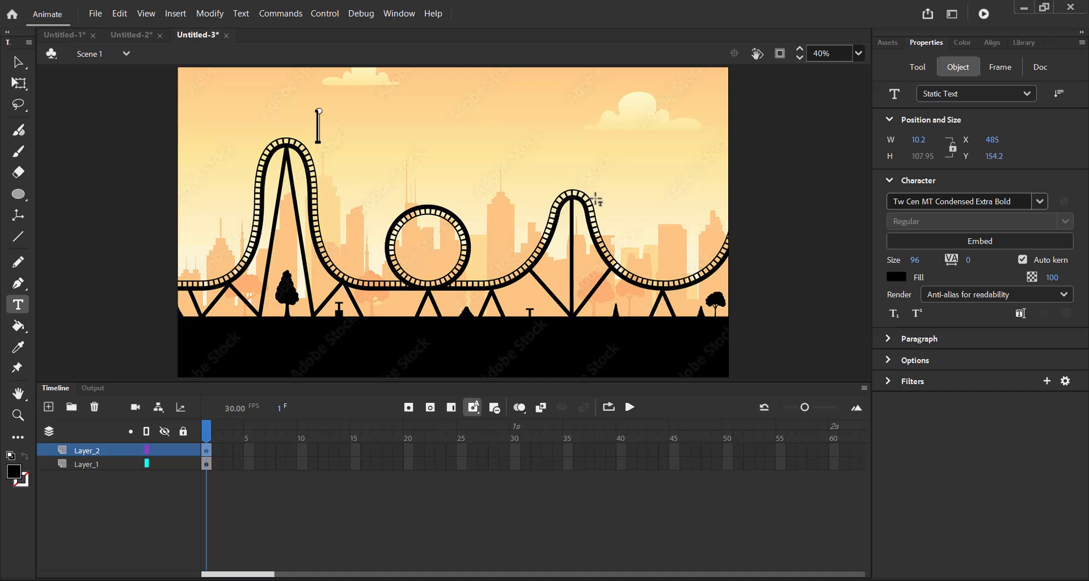
type("MASI")
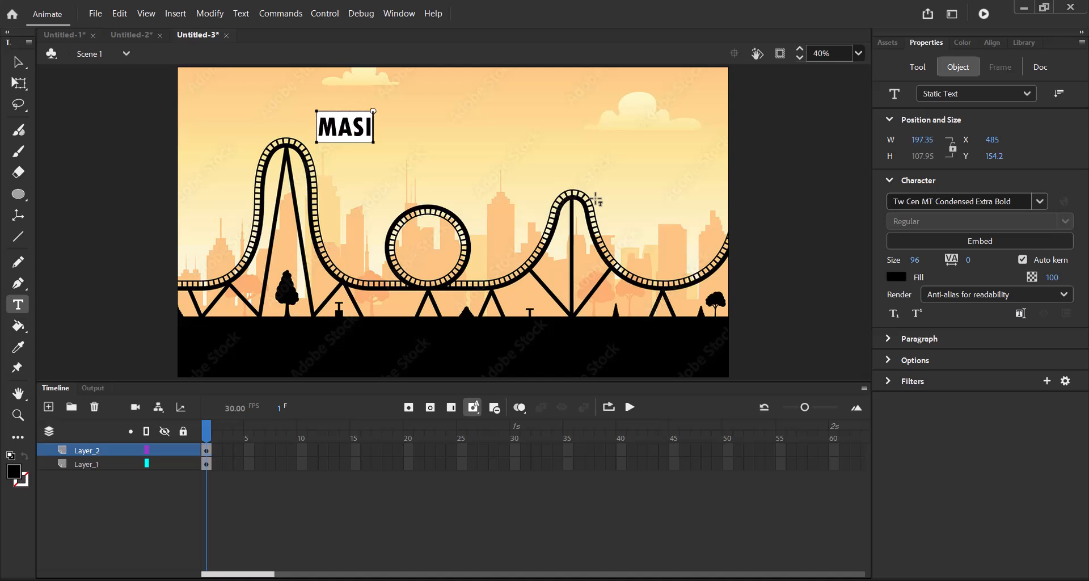
key("BackSpace")
type("KING")
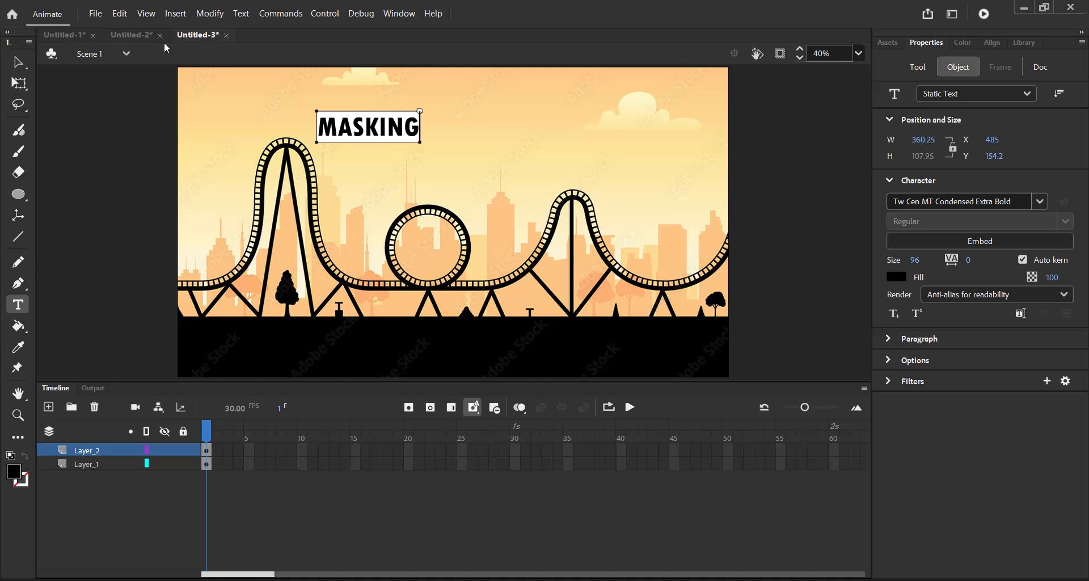
Step: Enlarge the MASKING text with Free Transform to about 970 px wide and 291 px high
left_click(17, 65)
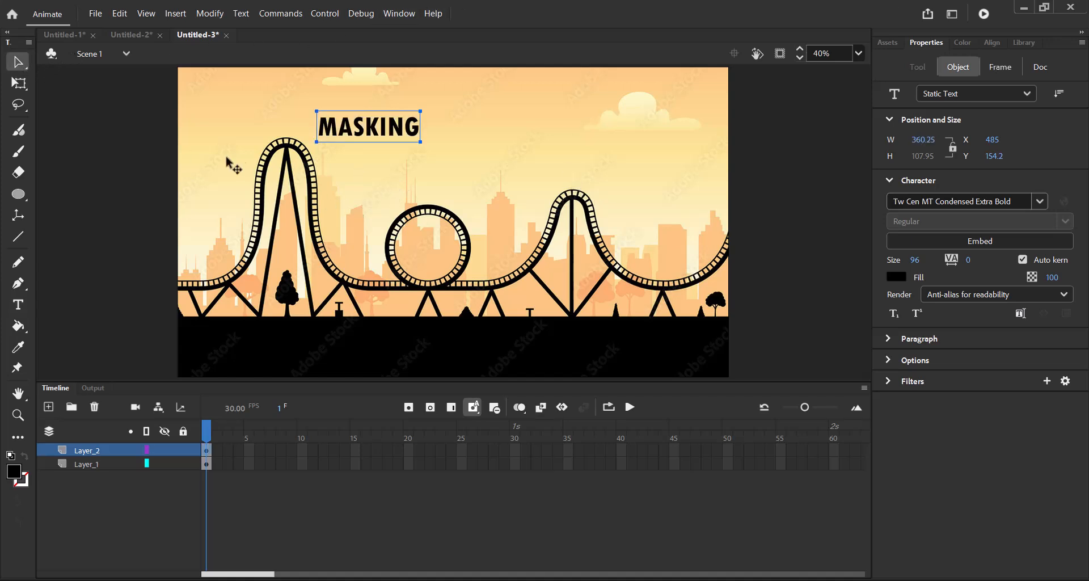
left_click(19, 83)
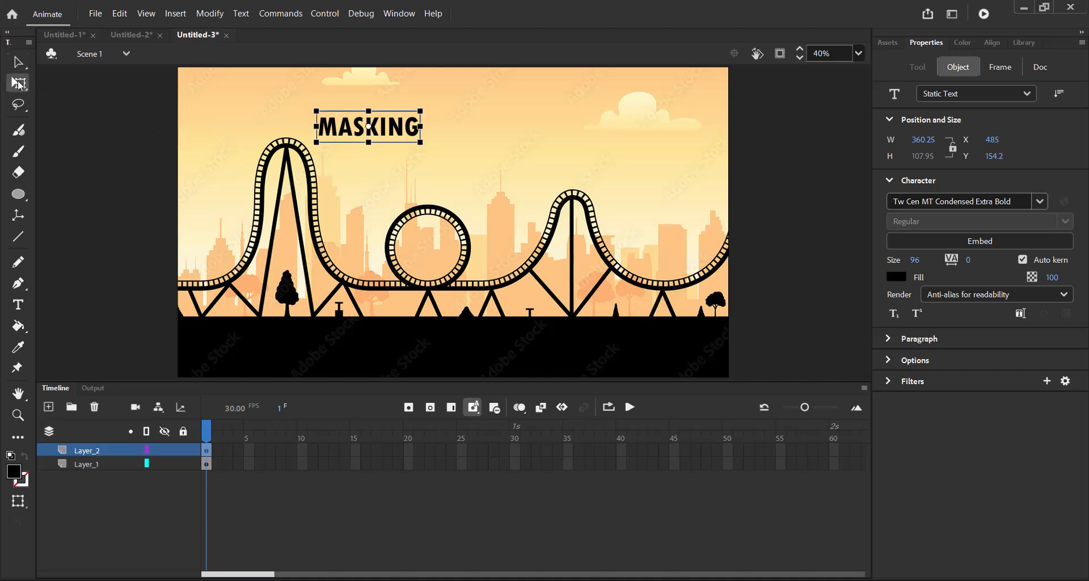
left_click_drag(419, 140, 540, 128)
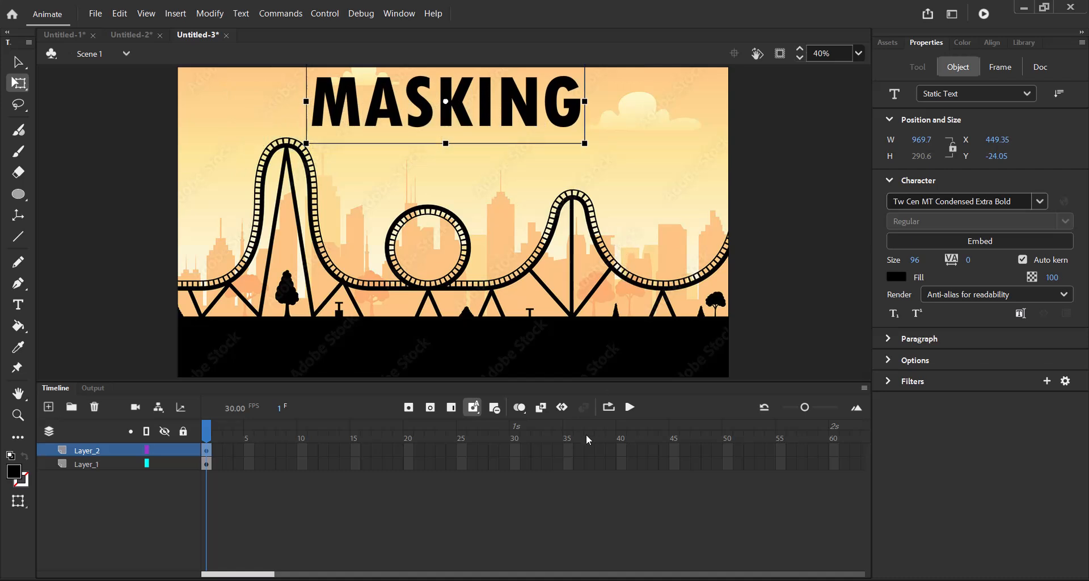
Step: Rename Layer_1, which holds the rollercoaster image, as BG
left_click_drag(257, 578, 348, 578)
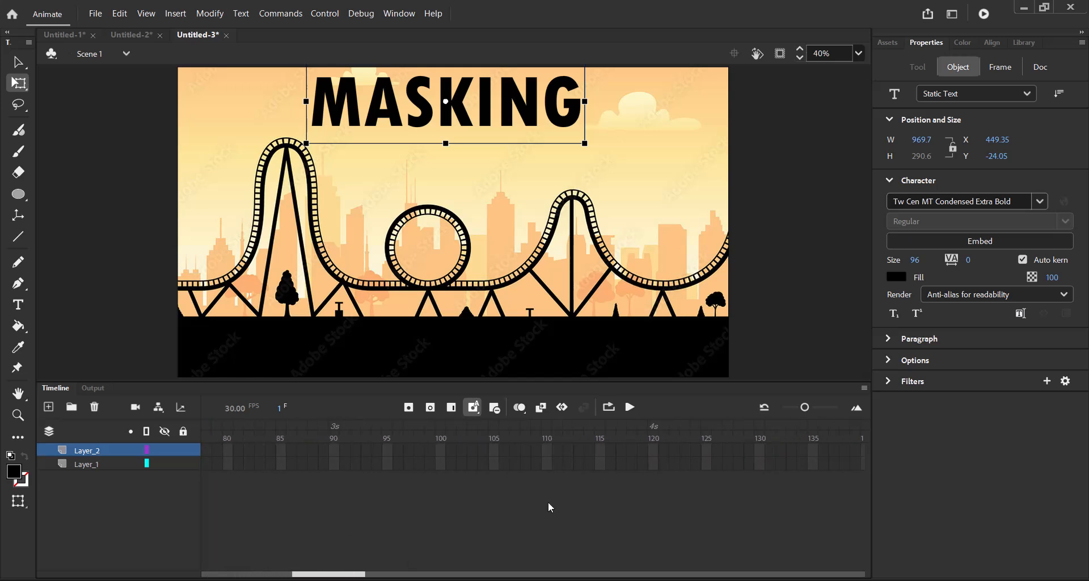
left_click(653, 463)
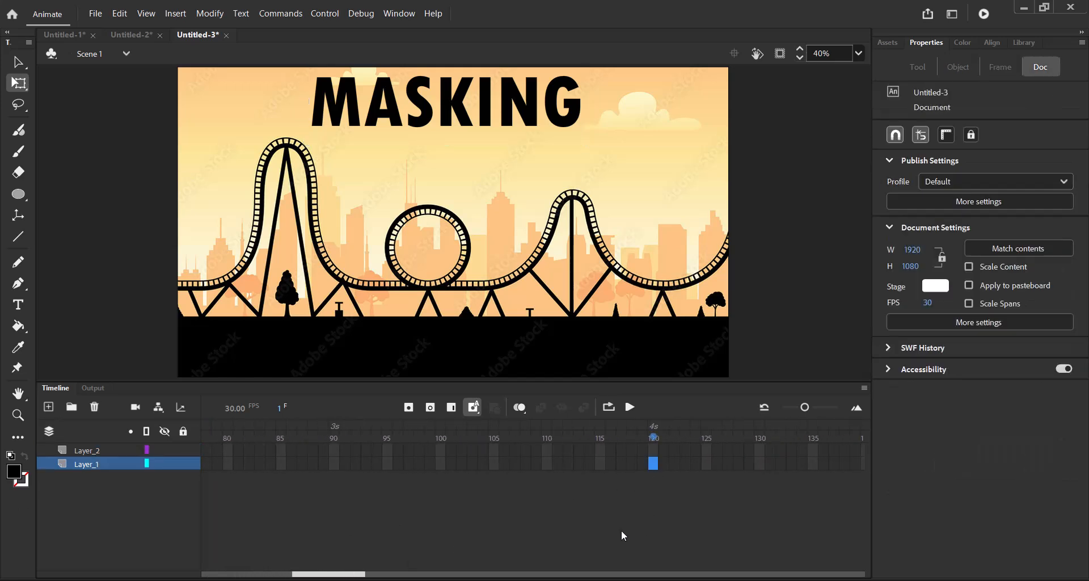
double_click(87, 466)
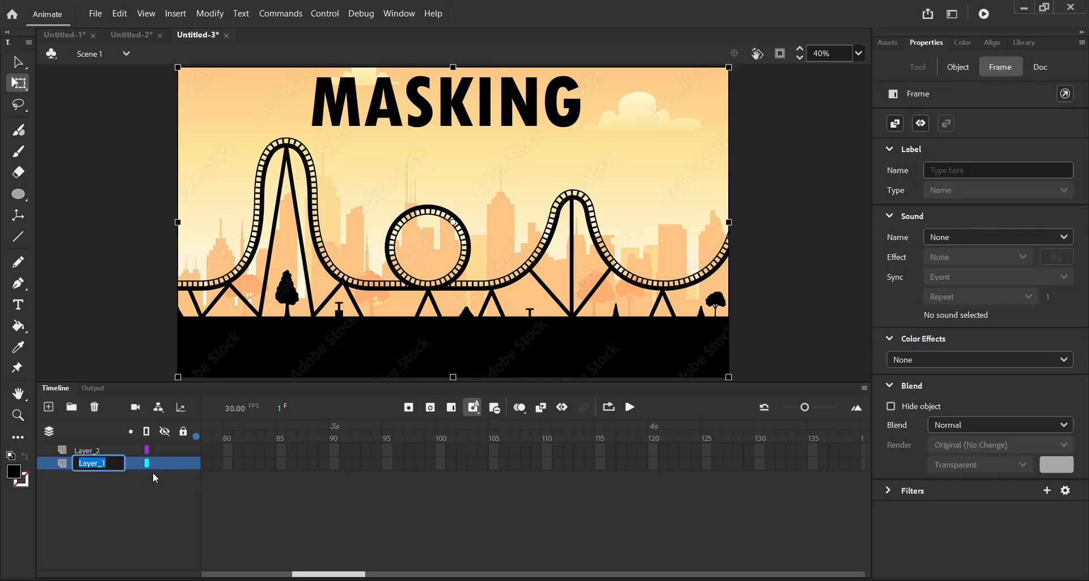
left_click(653, 467)
double_click(87, 464)
type("BG")
key("Return")
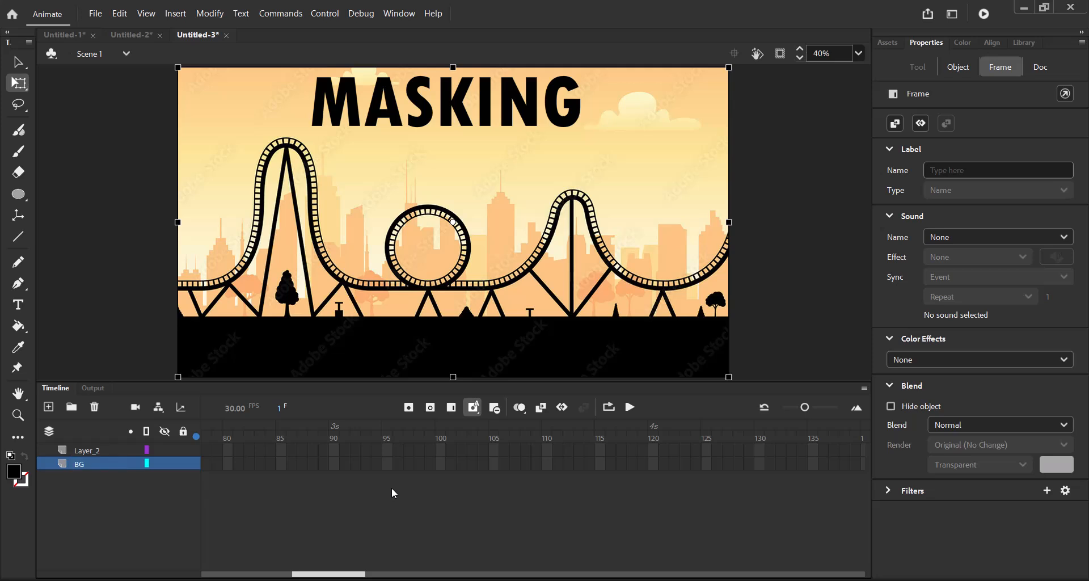
Step: Extend the BG layer to frame 120 and insert a keyframe at frame 120 of Layer_2
left_click(652, 463)
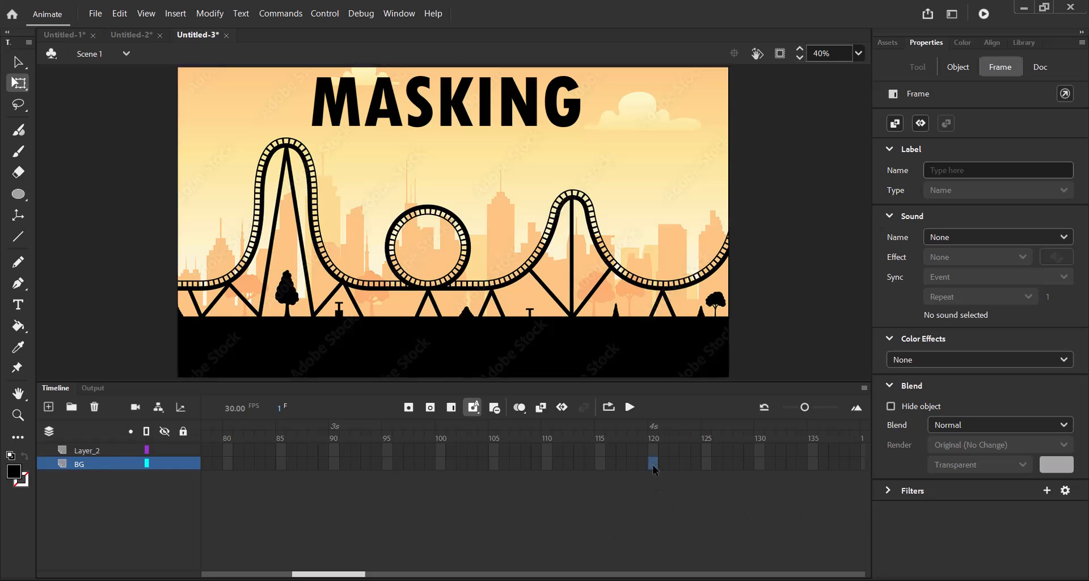
left_click(452, 407)
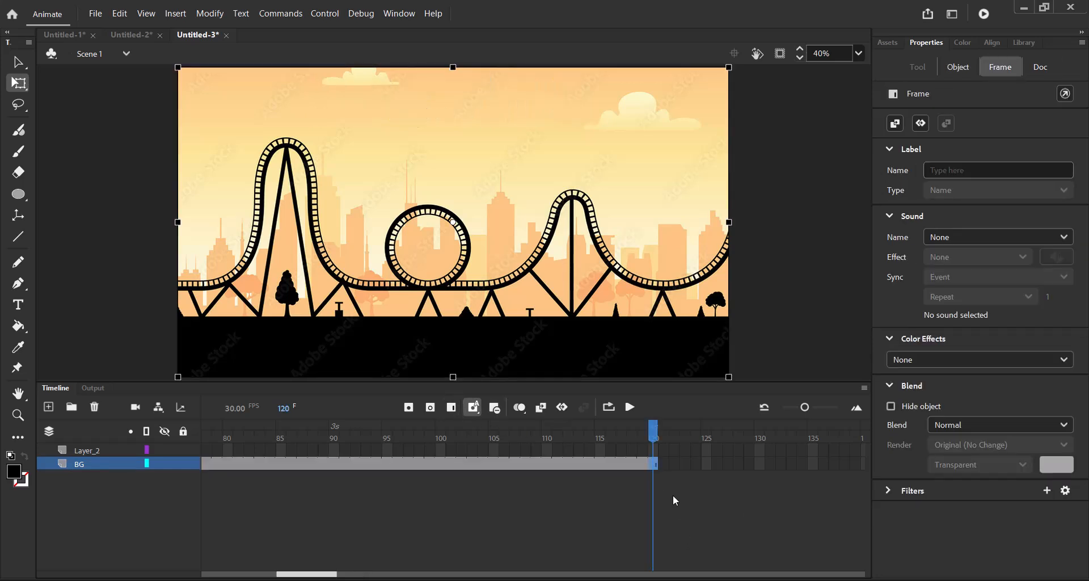
left_click(654, 453)
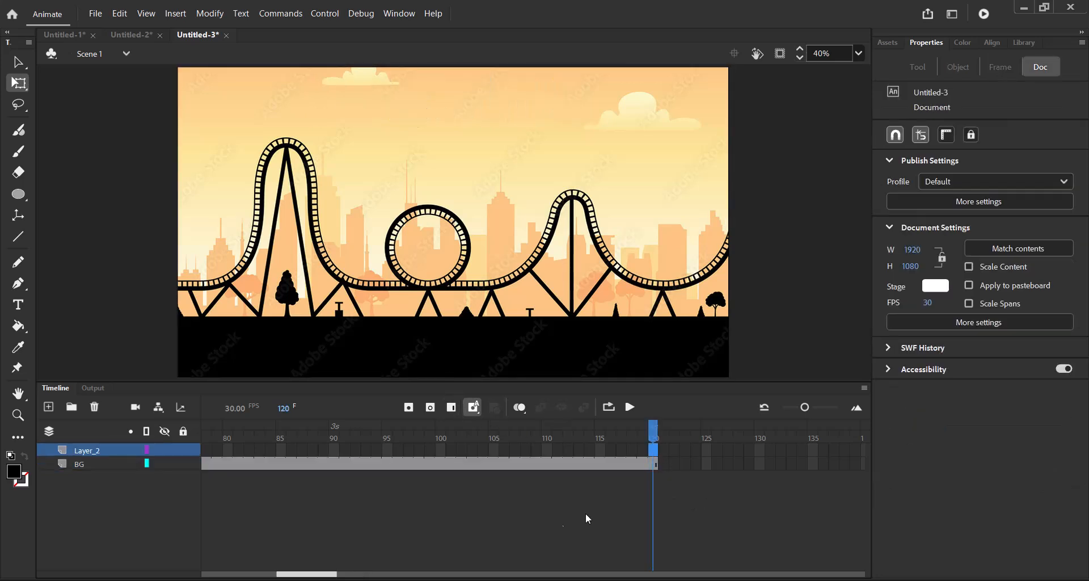
left_click(409, 408)
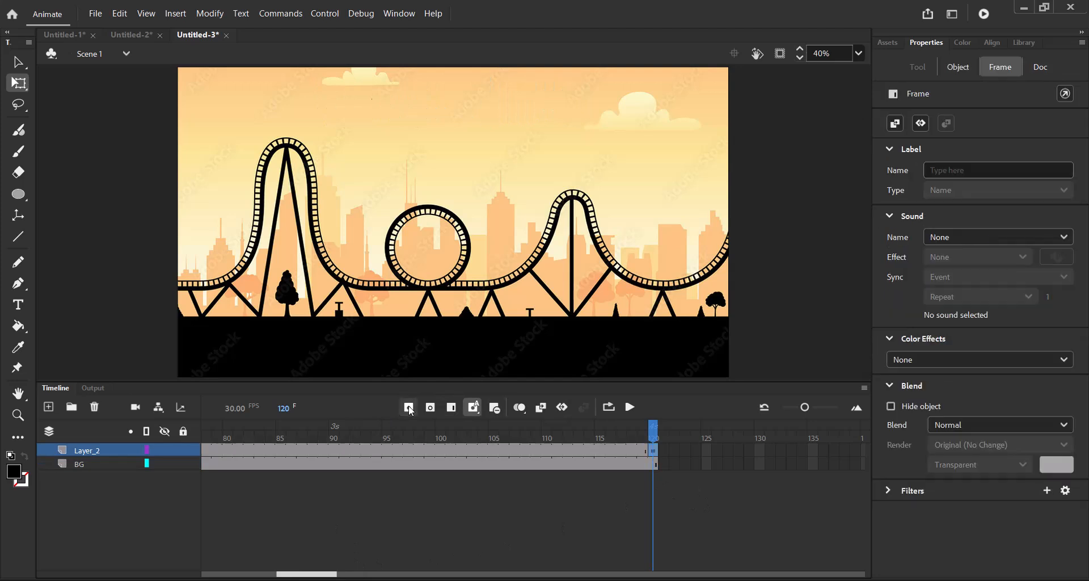
Step: Insert a keyframe at frame 30 of Layer_2 and move MASKING down over the left coaster hill to about X -22, Y 526
left_click_drag(314, 573, 183, 573)
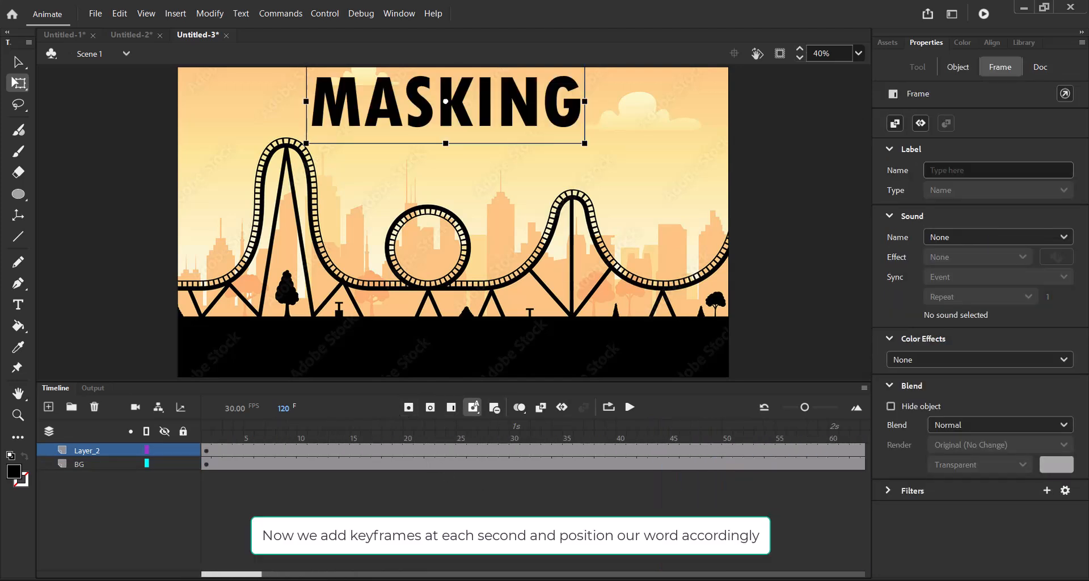
left_click(514, 460)
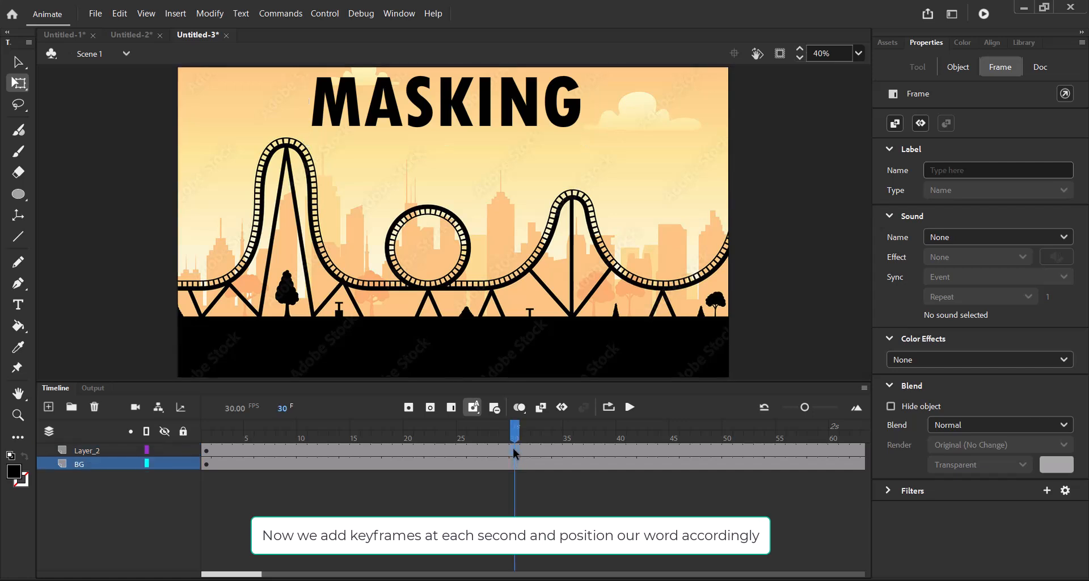
left_click(514, 450)
key("F6")
left_click_drag(513, 130, 404, 273)
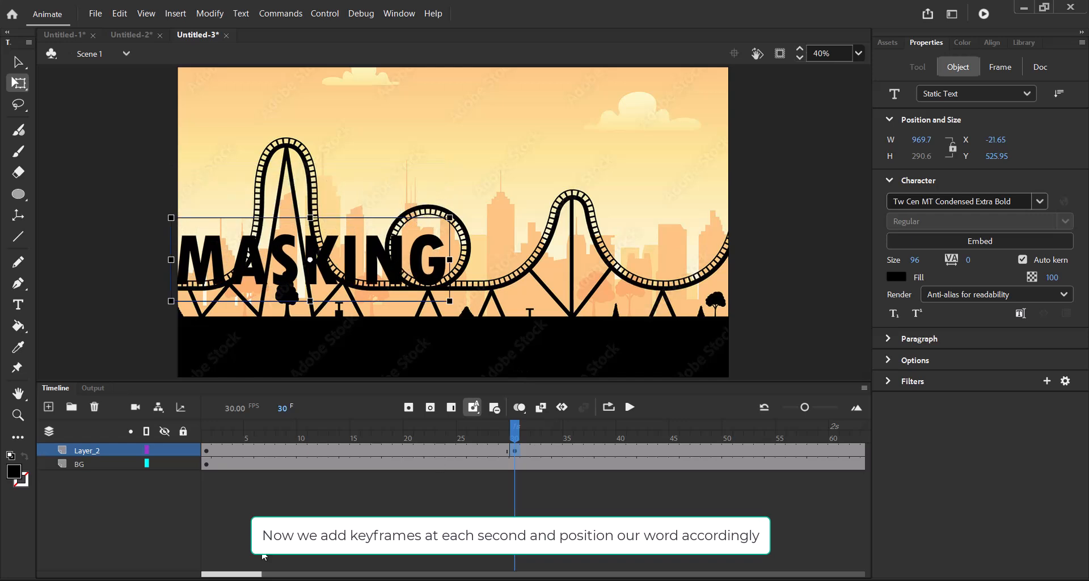
Step: Insert a keyframe at frame 60 of Layer_2 and move MASKING across to the right coaster hill at about X 950, Y 550
left_click_drag(257, 574, 281, 574)
left_click(566, 451)
left_click(578, 437)
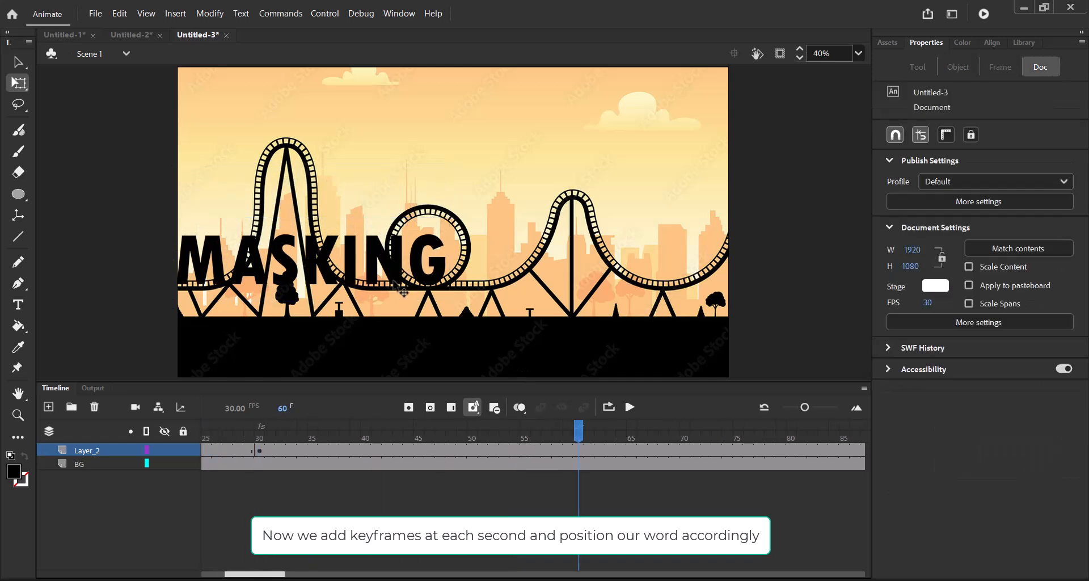
left_click_drag(406, 273, 686, 280)
Step: Insert a keyframe at frame 90 of Layer_2 and move MASKING straight up into the sky above the right coaster hill
left_click_drag(267, 573, 297, 556)
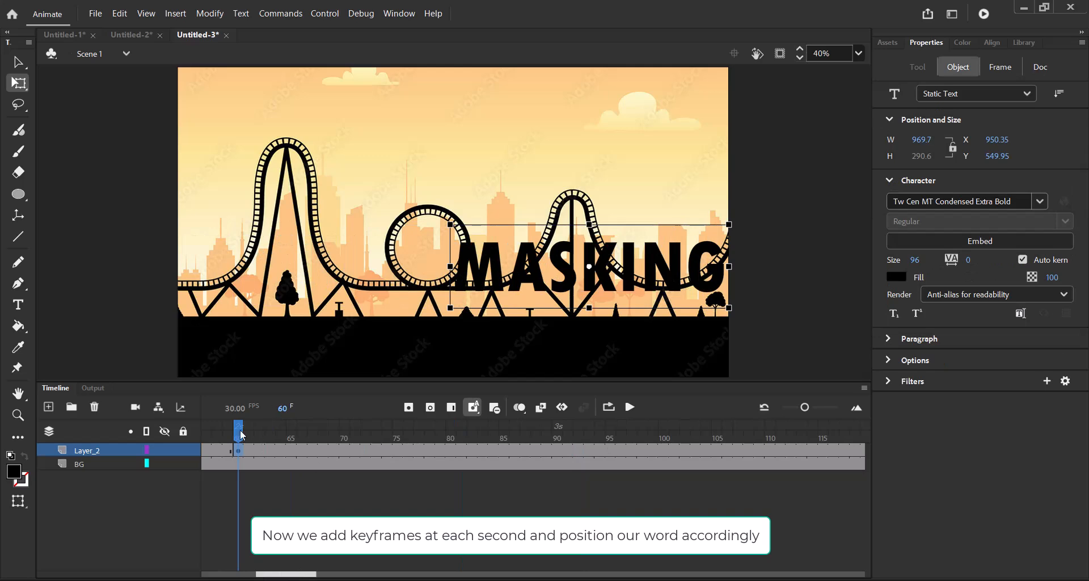
left_click(557, 437)
left_click(408, 406)
left_click_drag(649, 271, 649, 118)
Step: Create classic tweens on Layer_2 between the keyframes at frames 1, 30, 60, 90 and 120
left_click_drag(302, 573, 318, 573)
left_click_drag(381, 438, 114, 446)
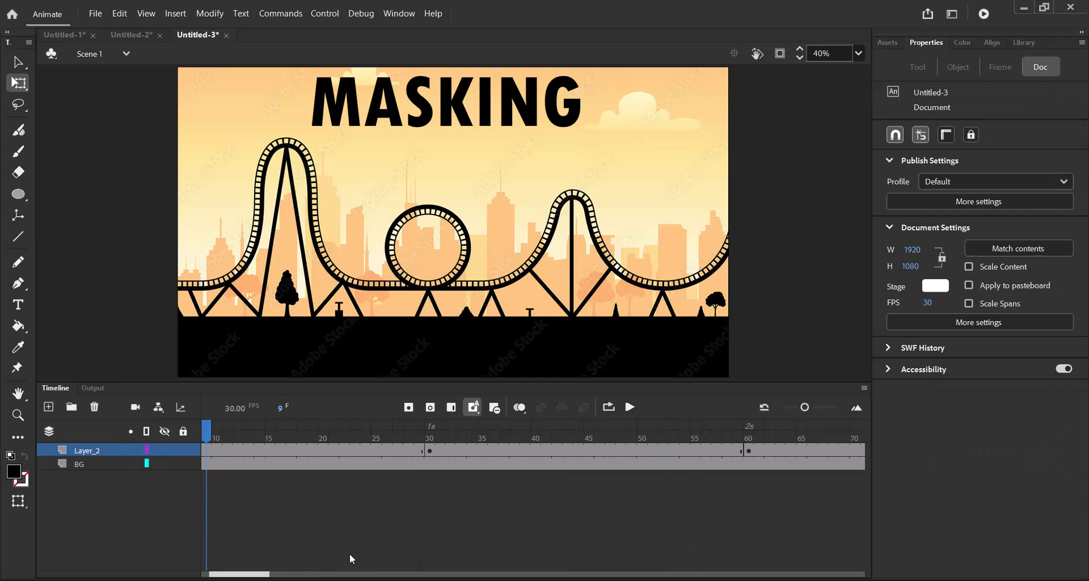
right_click(321, 451)
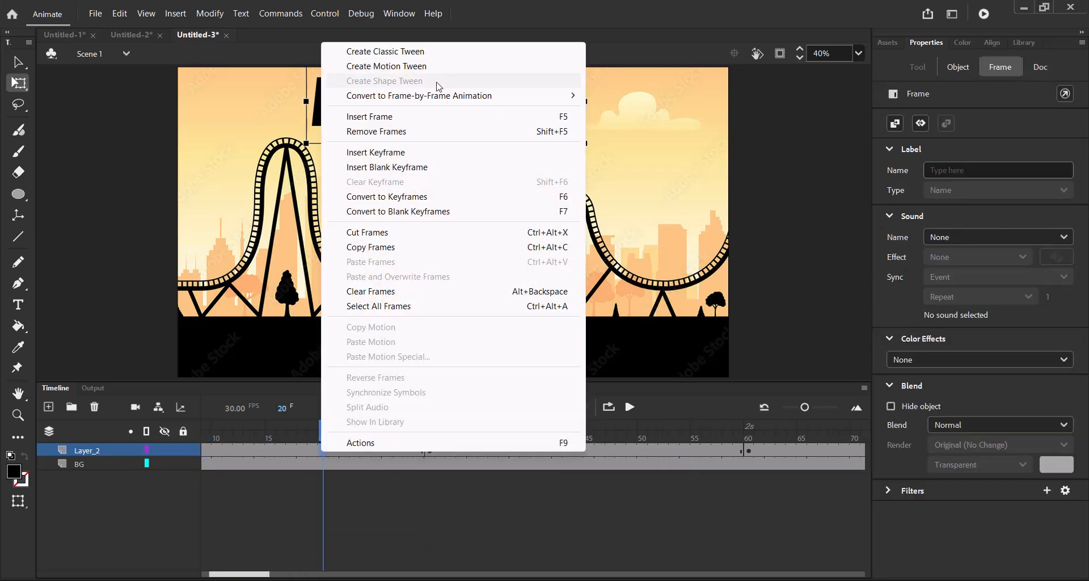
left_click(406, 53)
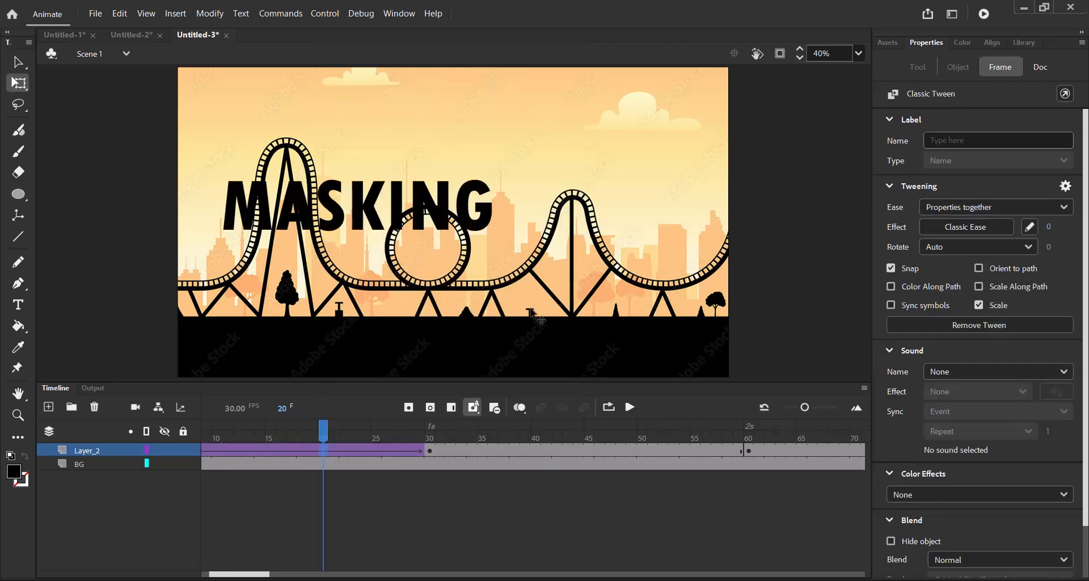
right_click(561, 451)
left_click(623, 53)
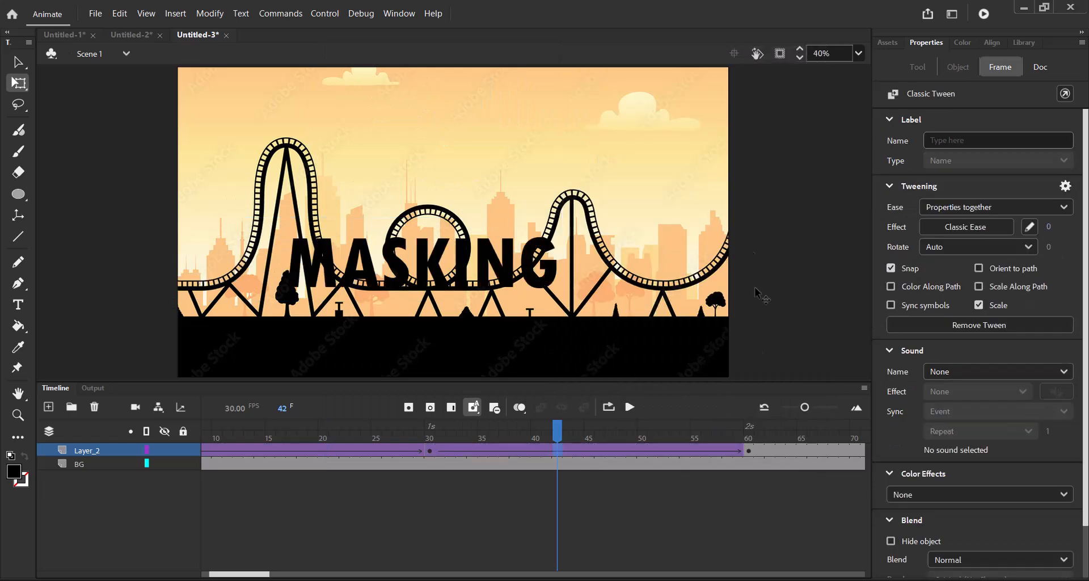
left_click_drag(230, 575, 277, 571)
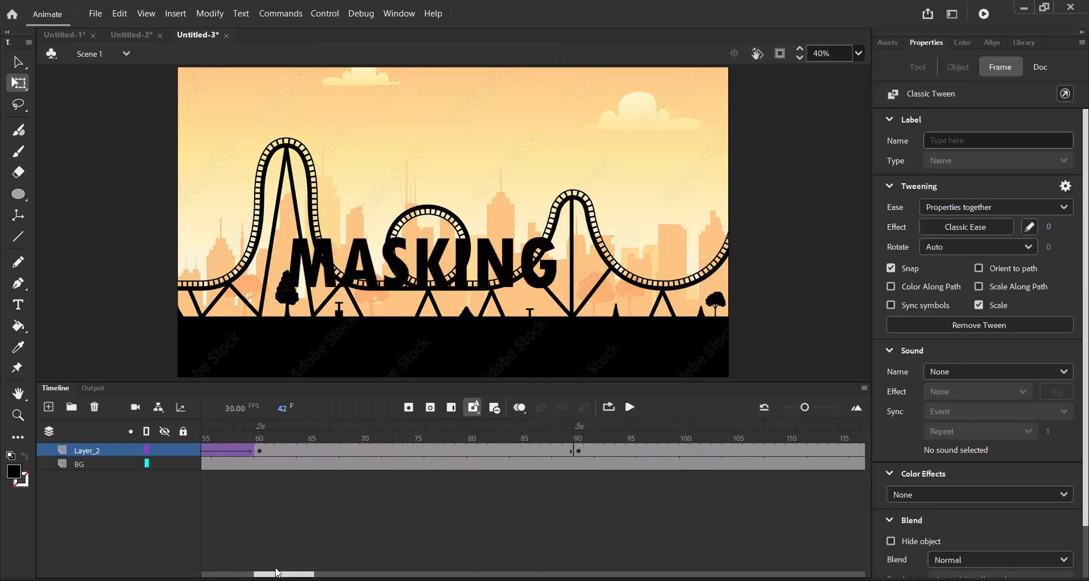
right_click(399, 451)
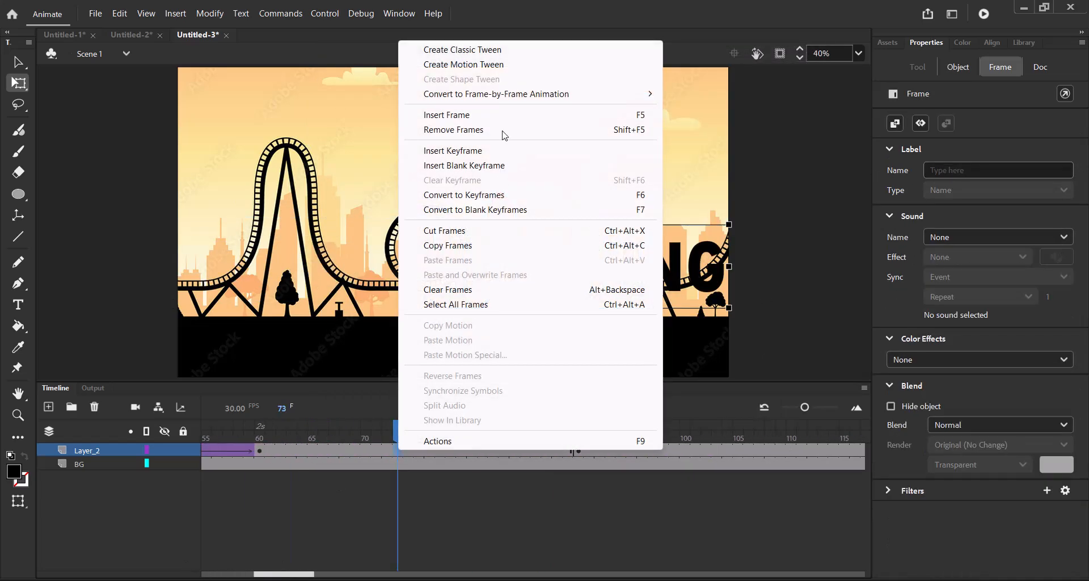
left_click(488, 52)
right_click(700, 451)
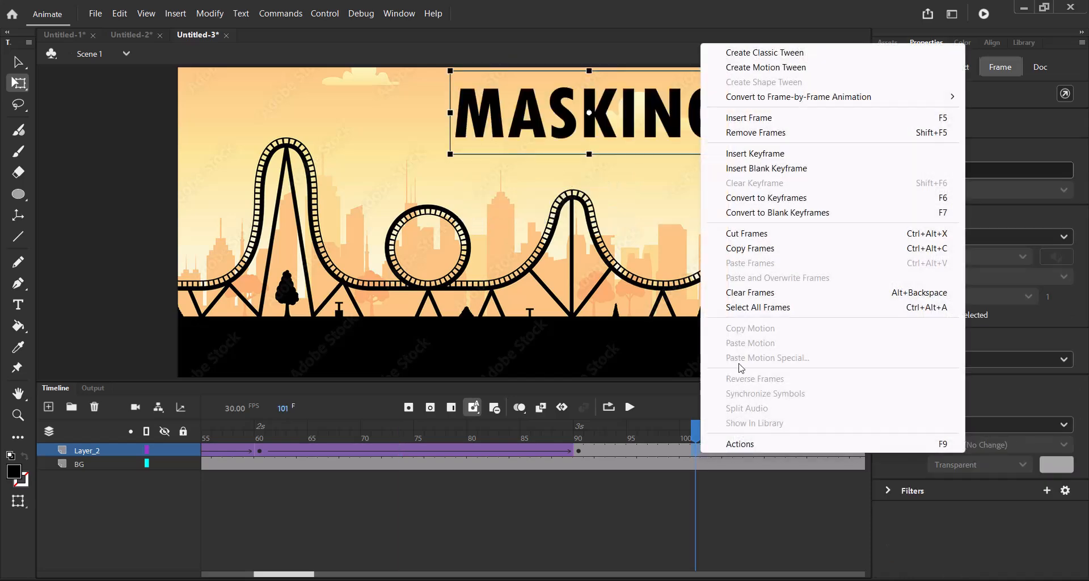
left_click(802, 51)
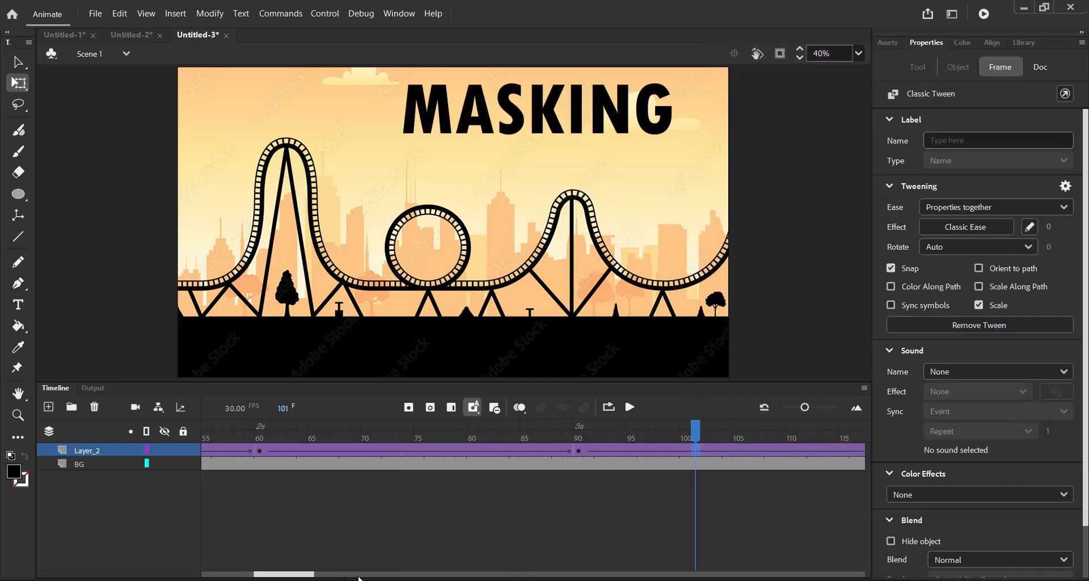
Step: Rename Layer_2 as TEXT1
left_click_drag(297, 576, 241, 576)
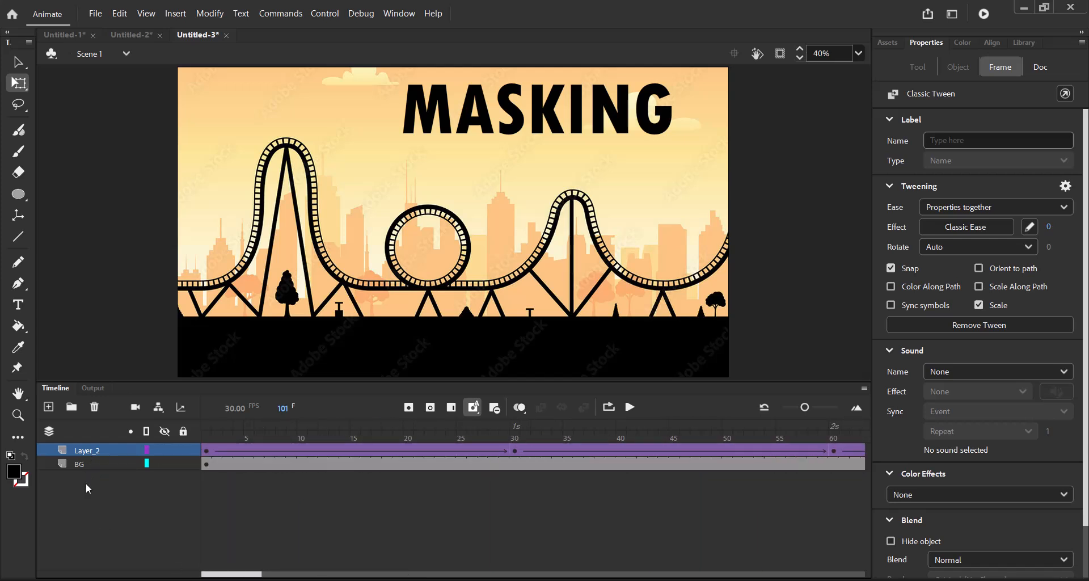
double_click(95, 449)
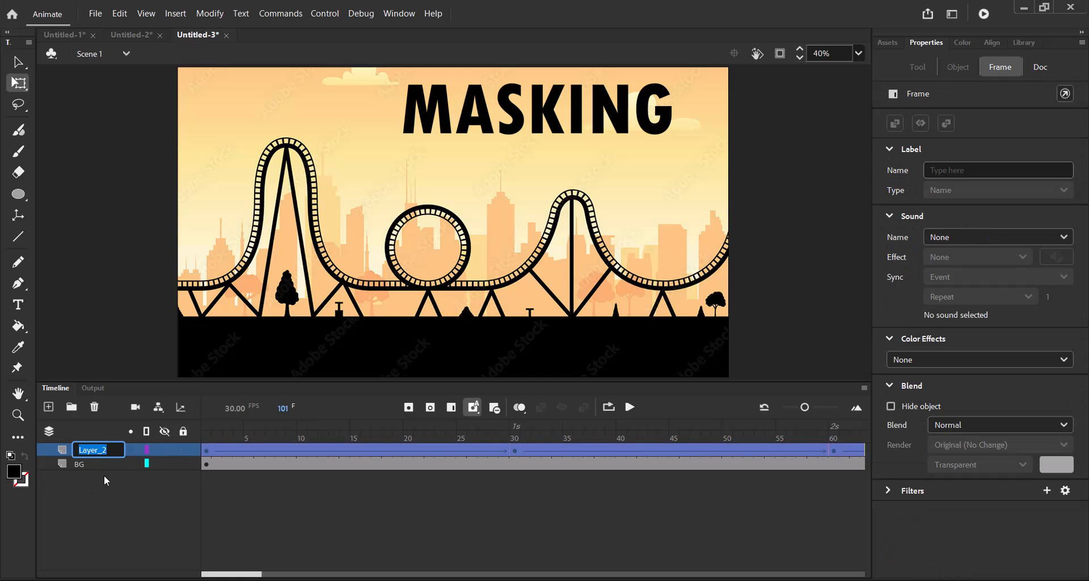
type("TEXT1")
key("Return")
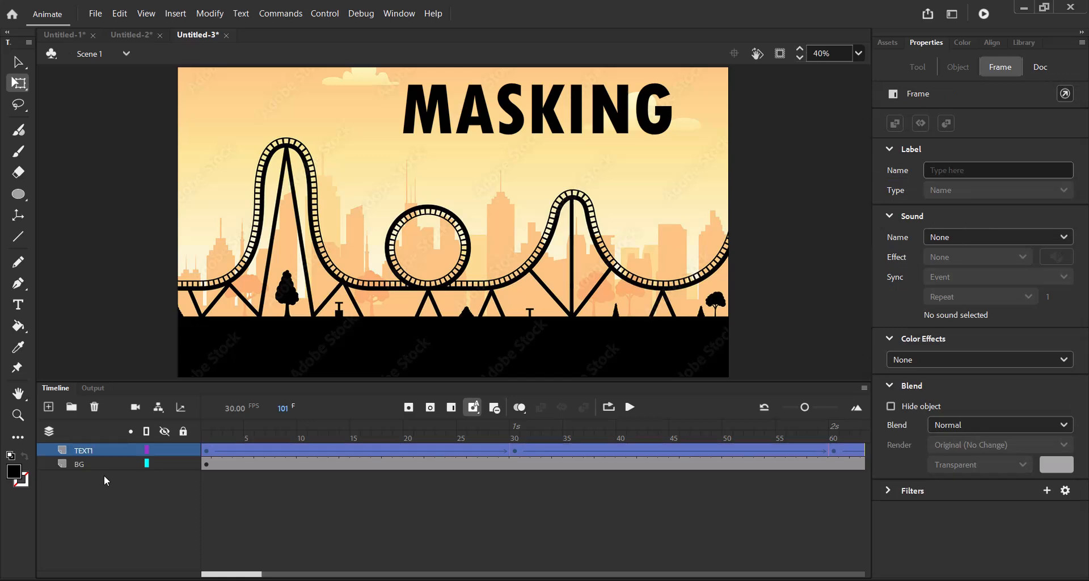
Step: Turn the TEXT1 layer into a mask over BG and play the timeline to preview the masked animation
right_click(89, 450)
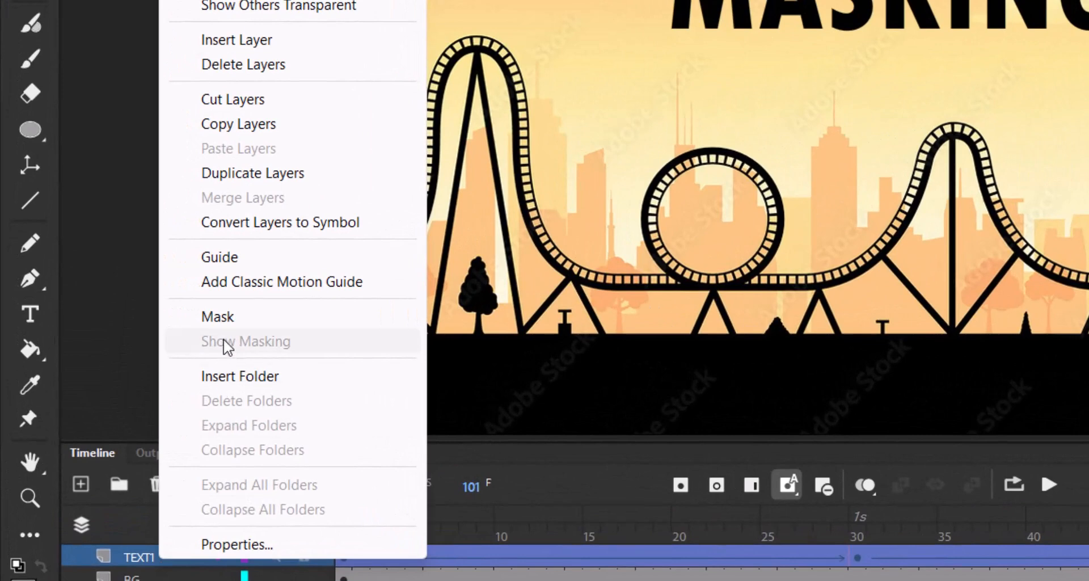
left_click(227, 316)
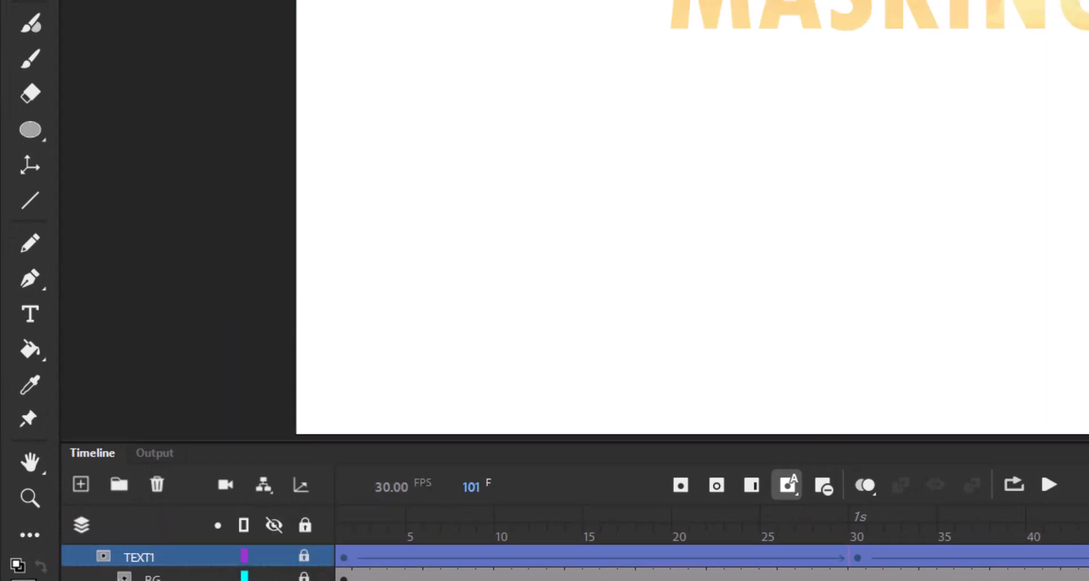
left_click(1049, 484)
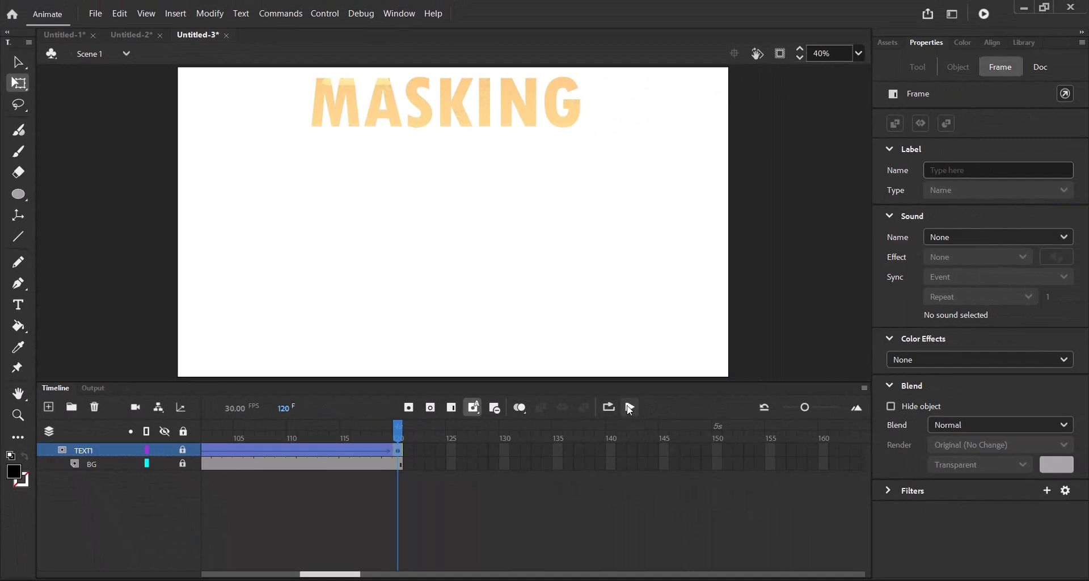
Step: Test the masking movie in Animate, then close the preview
left_click(324, 13)
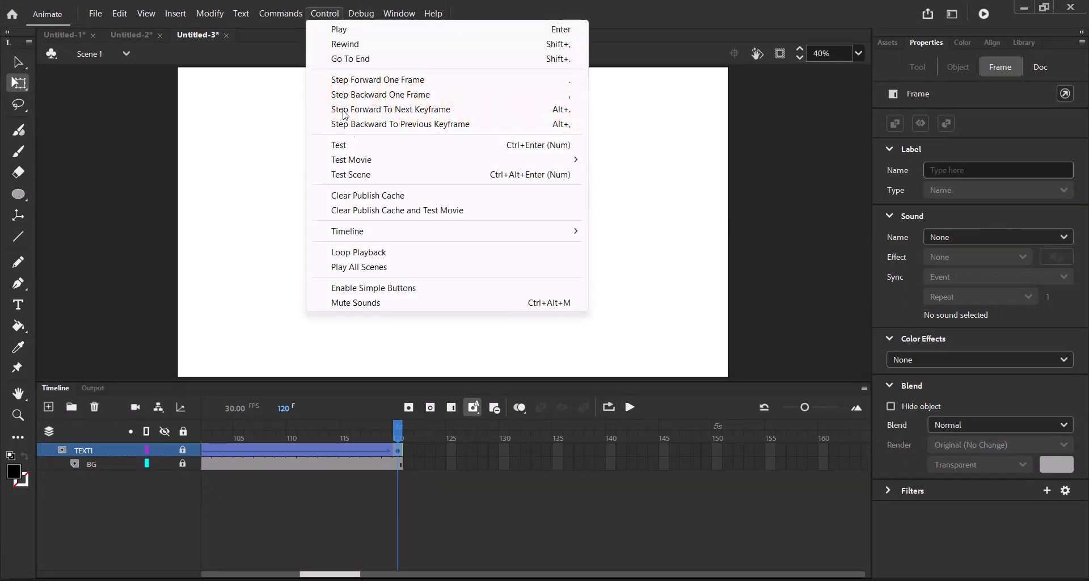
mouse_move(362, 160)
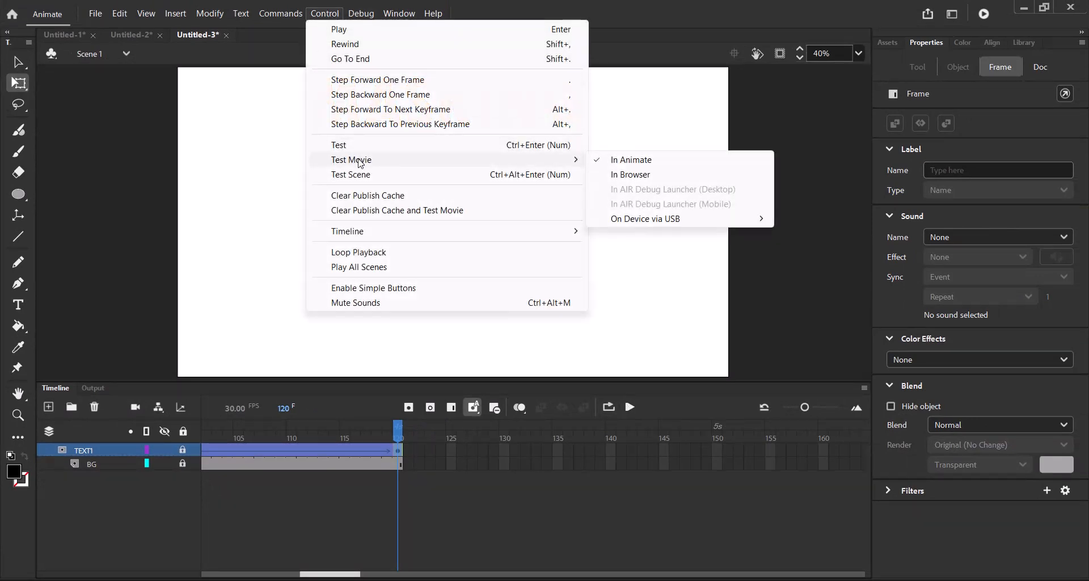
left_click(624, 163)
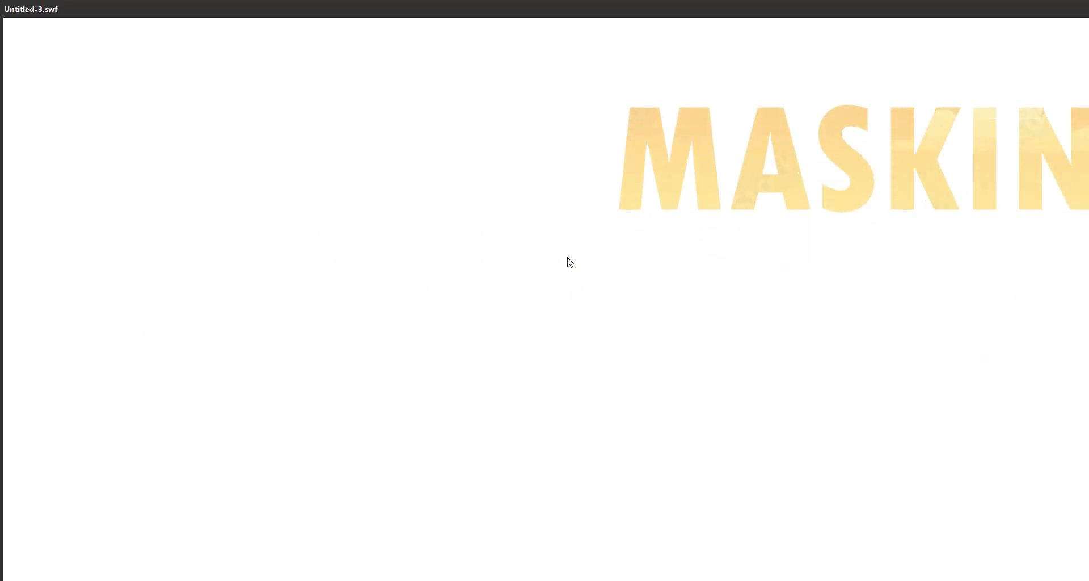
key("ctrl+w")
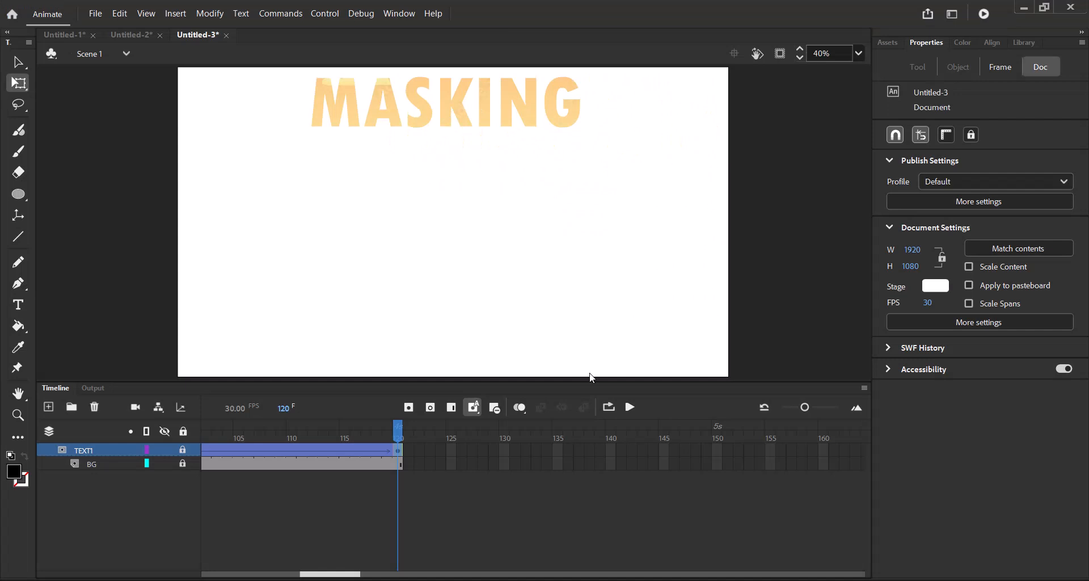
Step: Create a new ActionScript 3.0 document from the Standard character animation preset, 640 x 480 at 30 fps
left_click(96, 15)
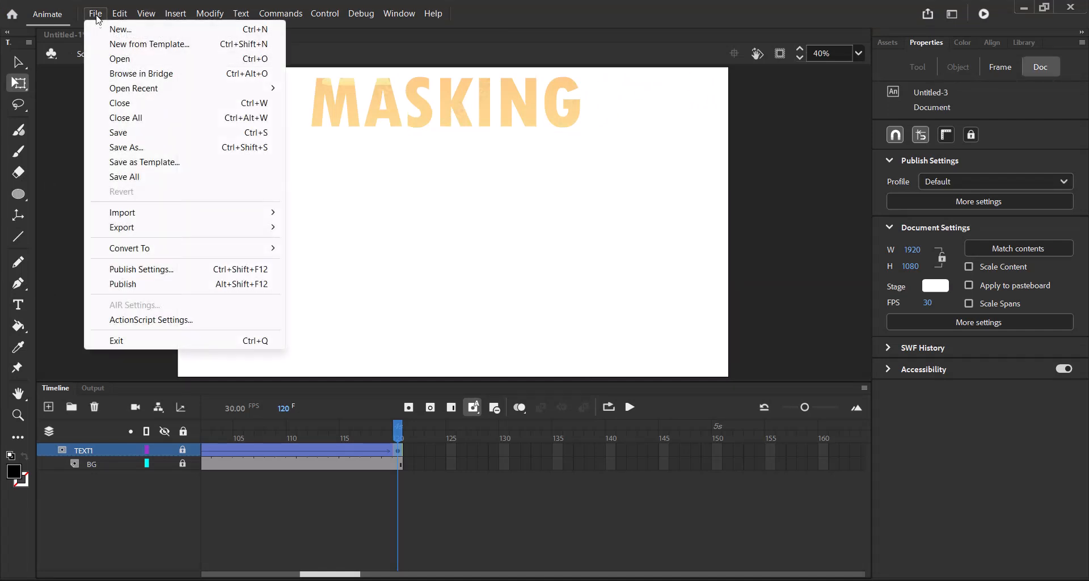
left_click(112, 31)
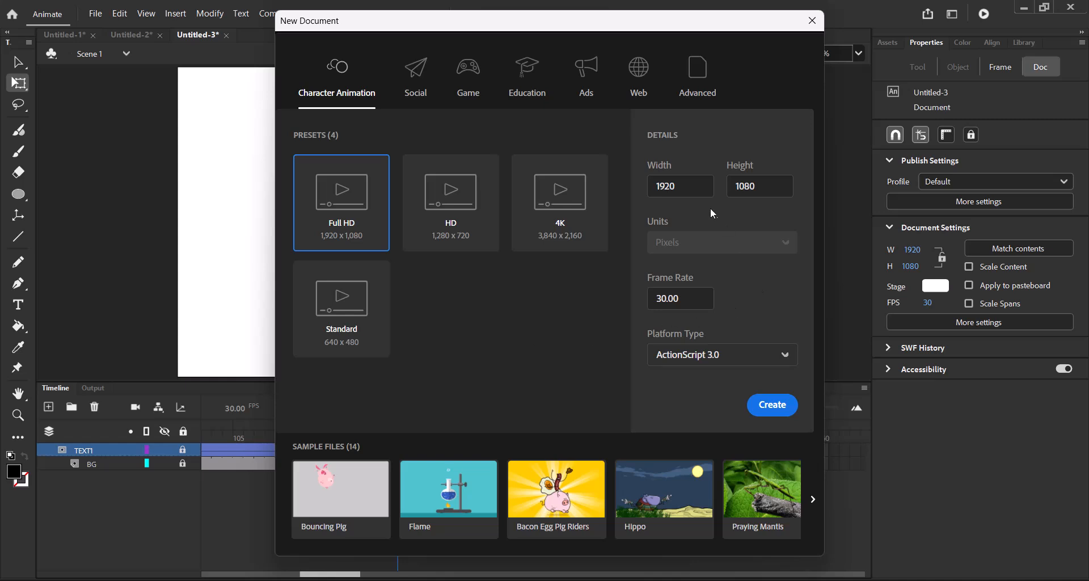
left_click(691, 188)
type("640")
left_click(761, 185)
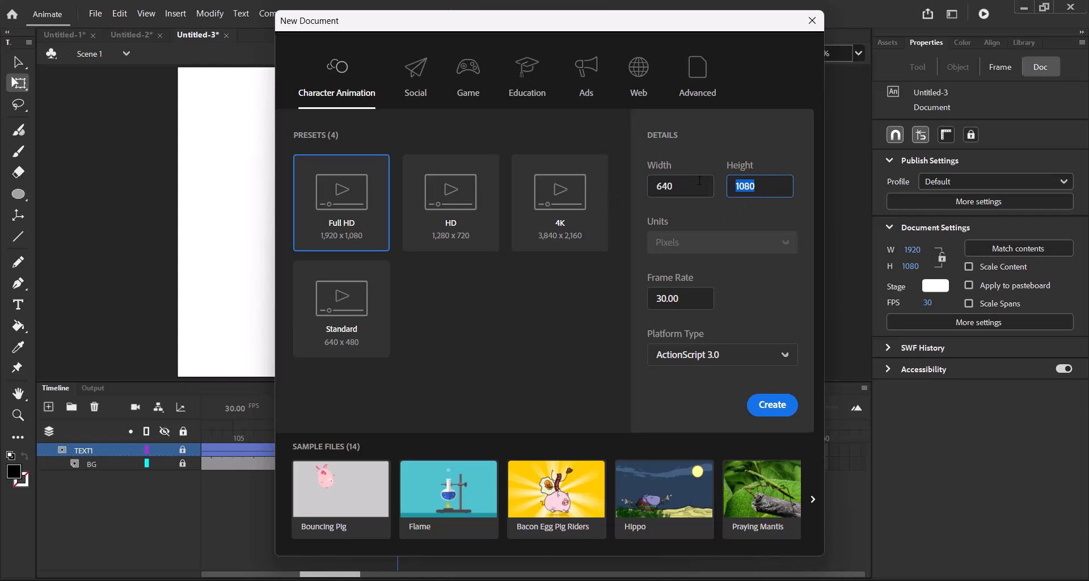
type("4")
left_click(340, 321)
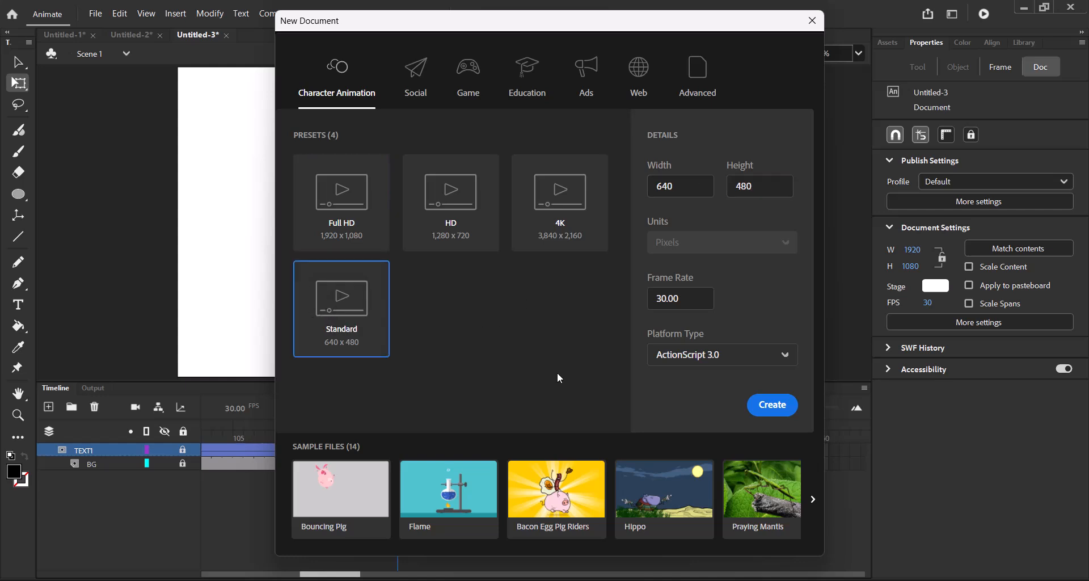
left_click(765, 406)
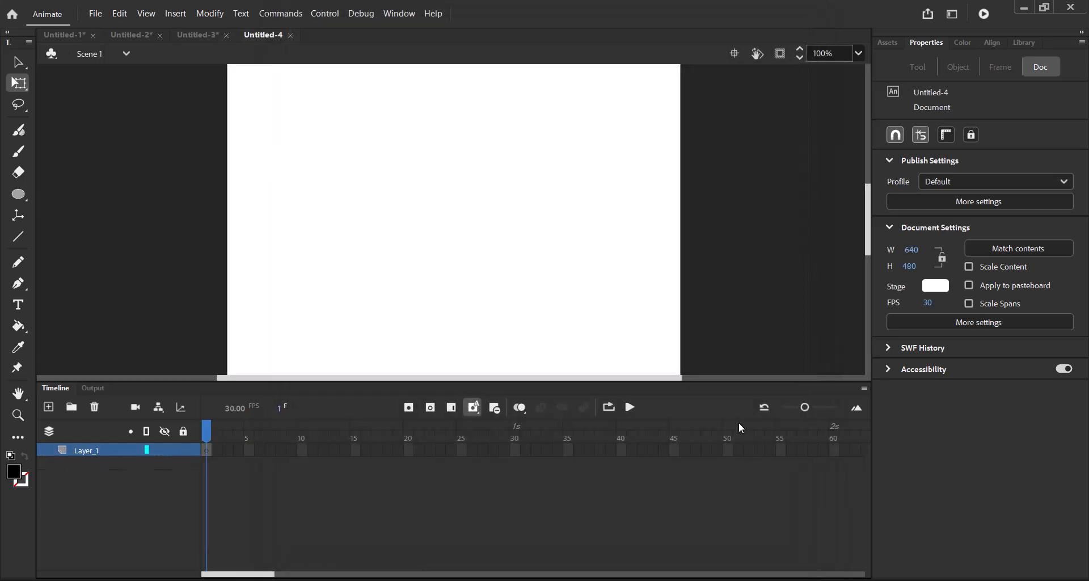
Step: Import heart monitor.png from the Tutorial files folder onto the stage of Untitled-4
left_click(859, 53)
left_click(871, 72)
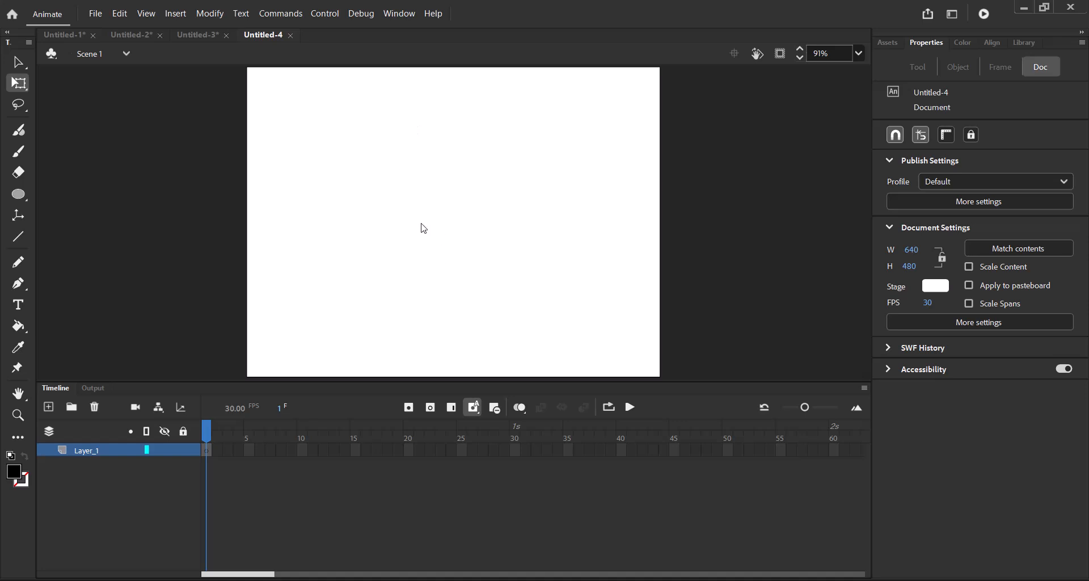
left_click(97, 20)
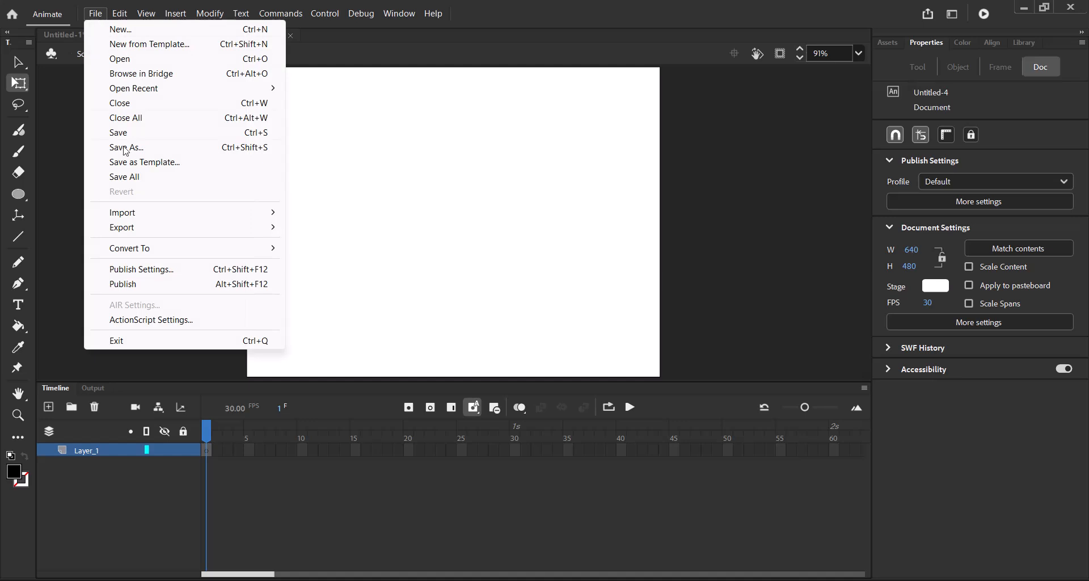
mouse_move(125, 213)
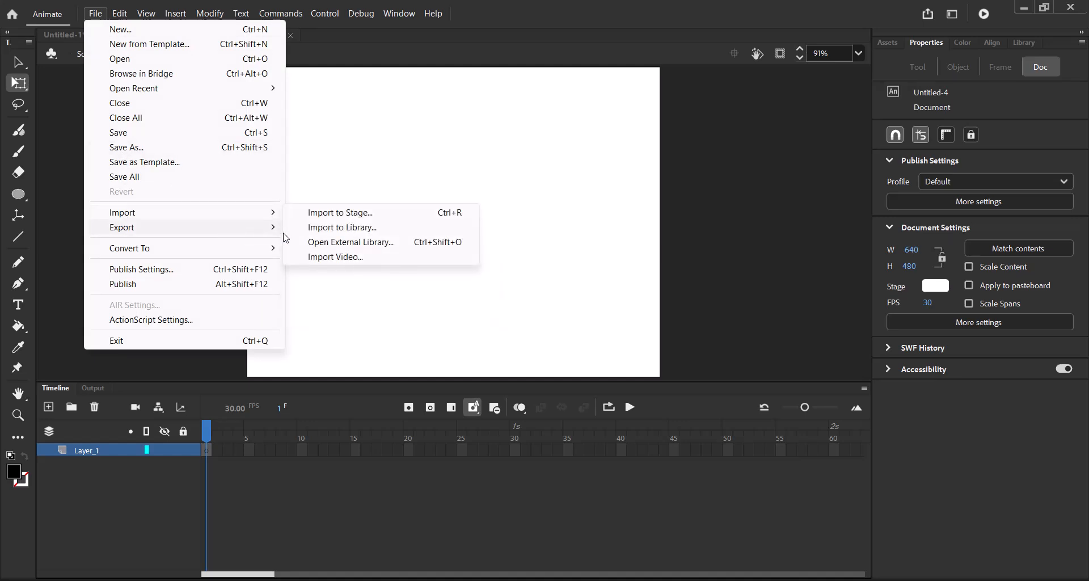
mouse_move(275, 213)
left_click(327, 213)
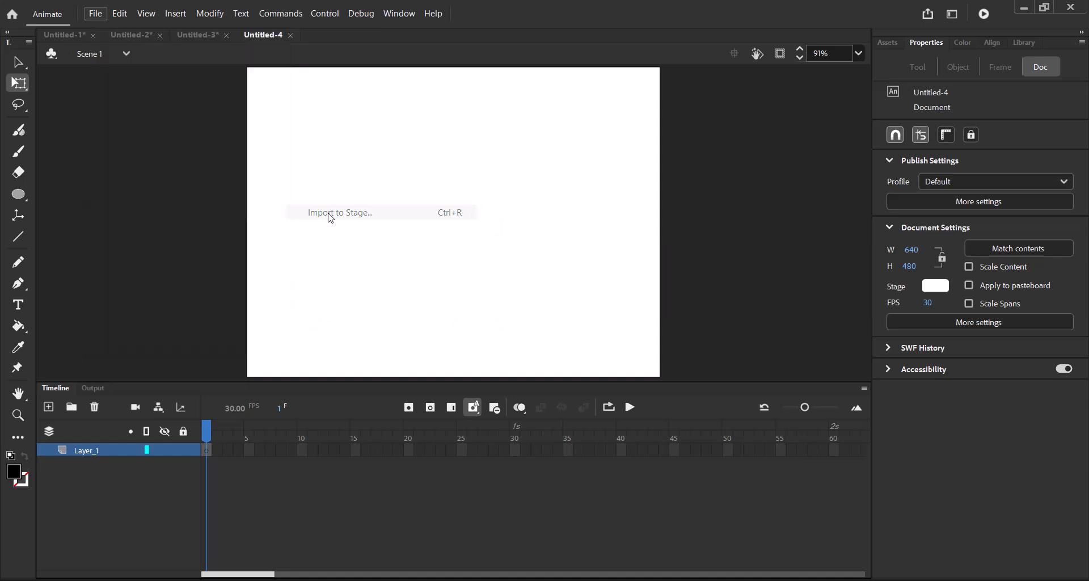
scroll(240, 276, "down", 6)
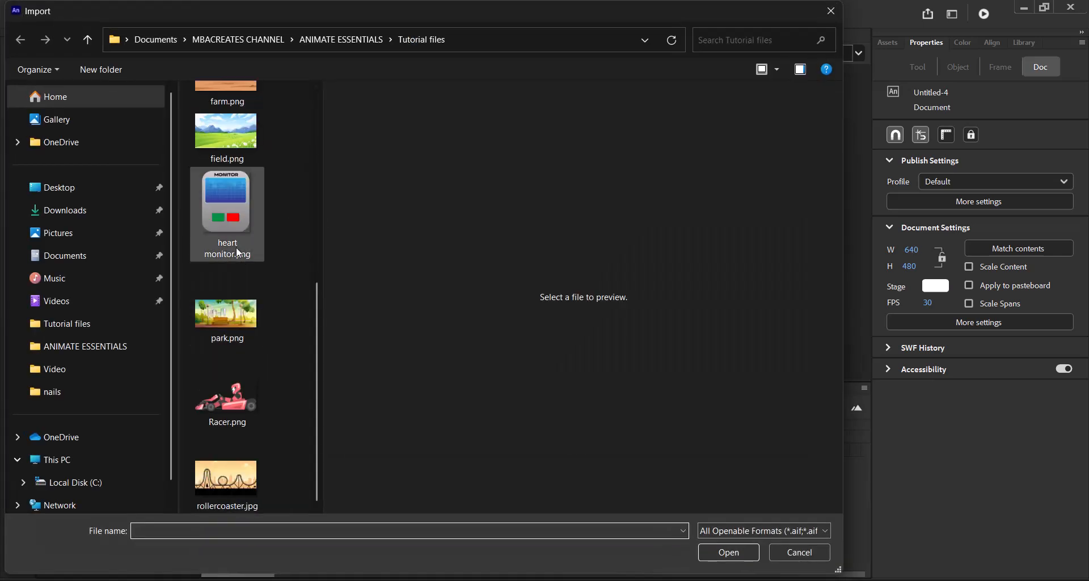
left_click(233, 231)
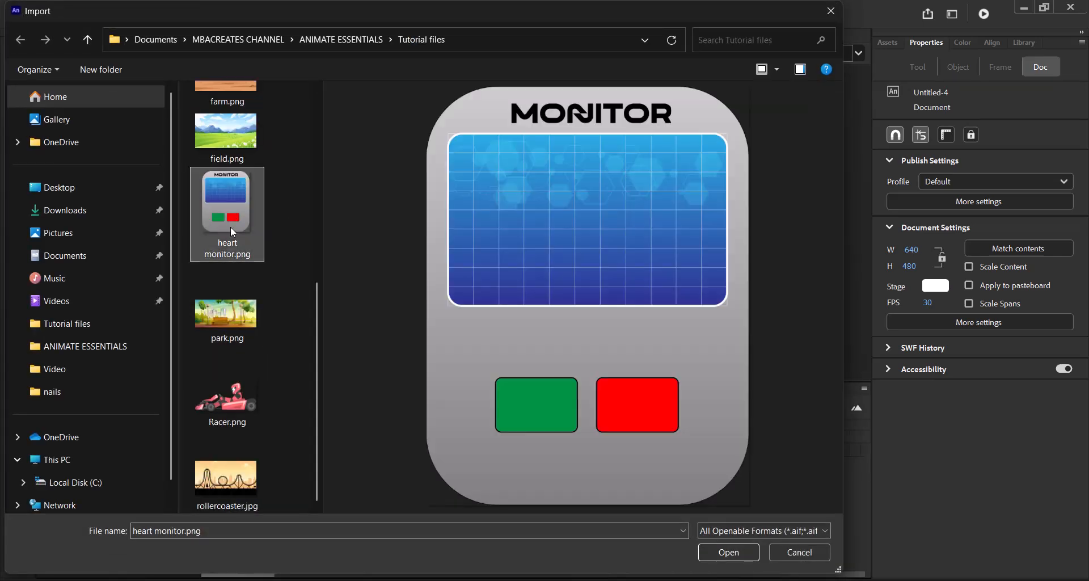
left_click(728, 550)
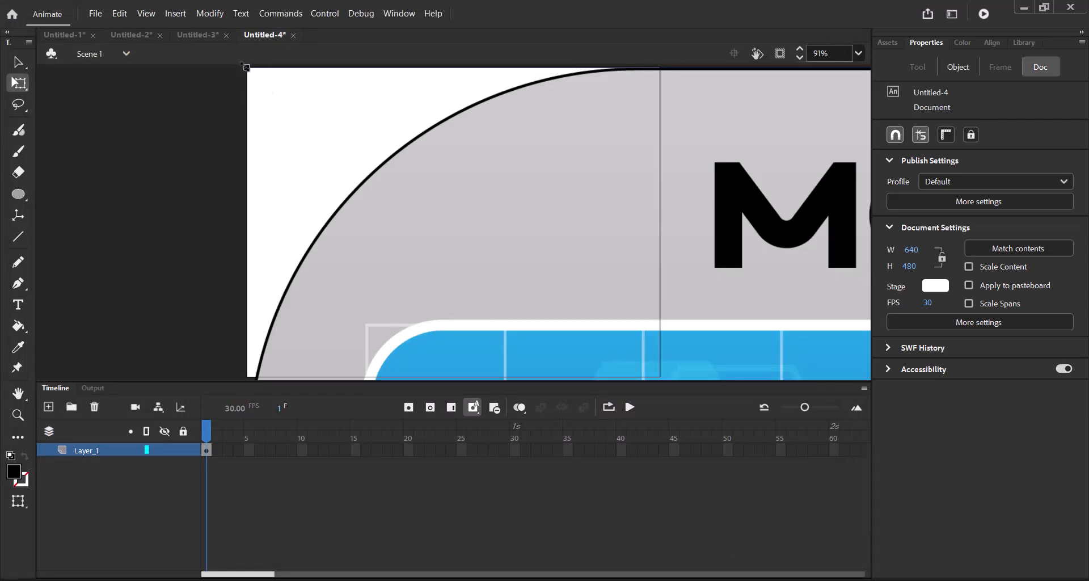
Step: Scale the monitor image down to about 352 x 456 px and centre it on the stage at about X 153, Y 14
left_click_drag(245, 67, 482, 248)
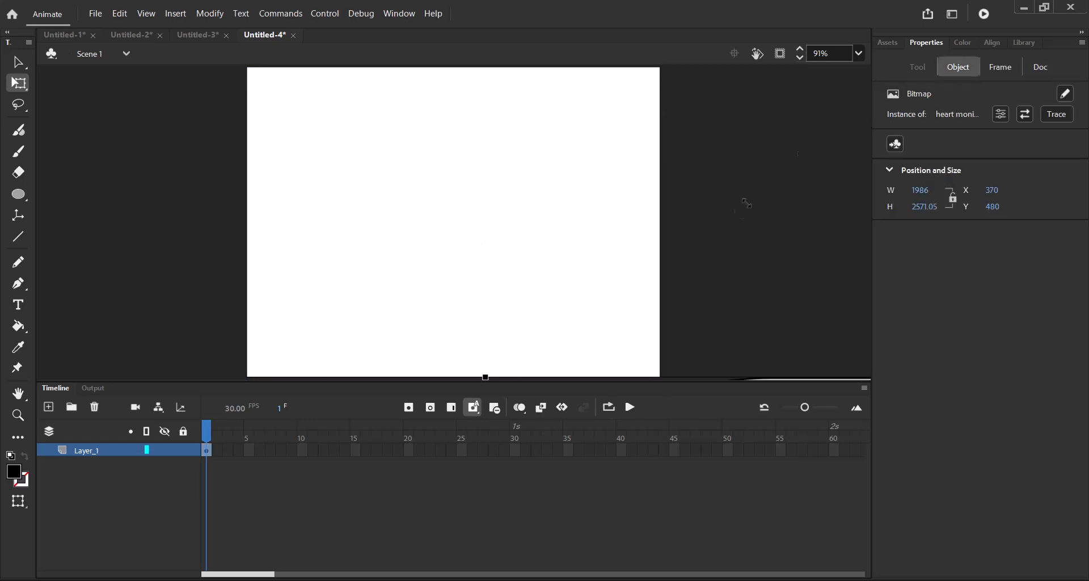
left_click(860, 54)
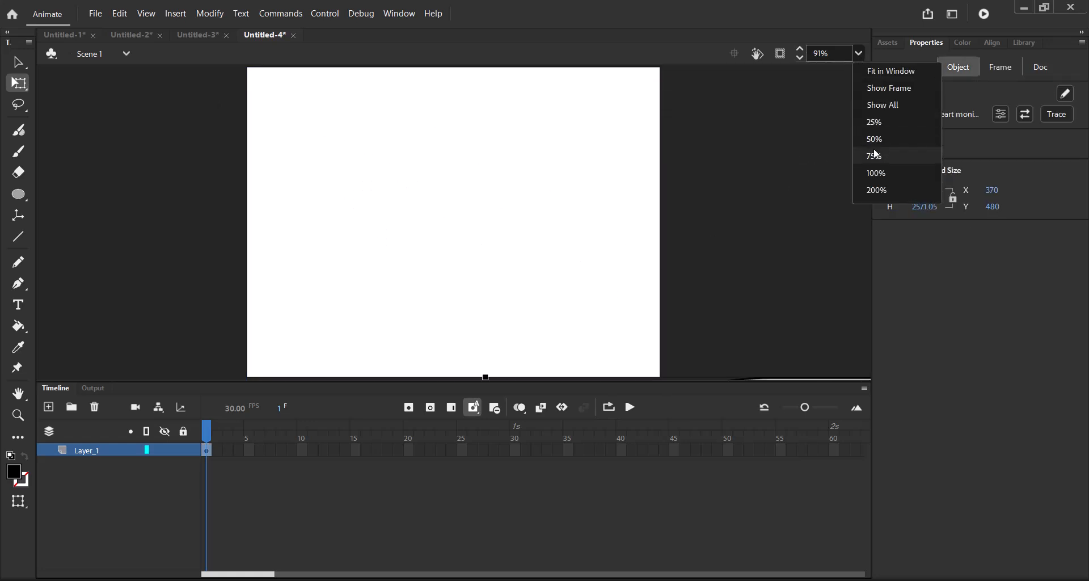
left_click(873, 121)
left_click_drag(716, 325, 556, 133)
left_click_drag(531, 184, 539, 219)
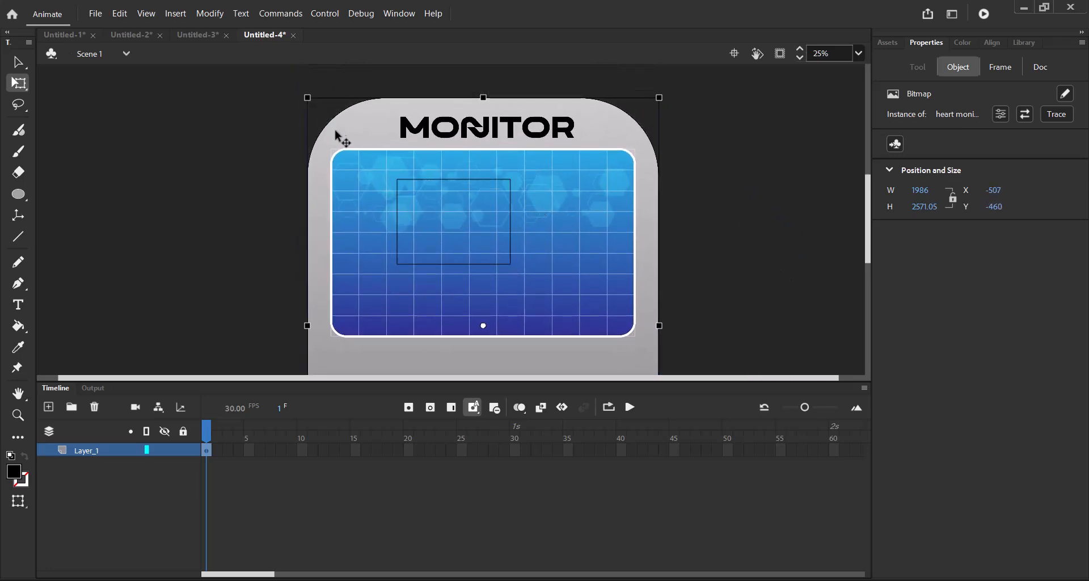
left_click_drag(306, 97, 450, 243)
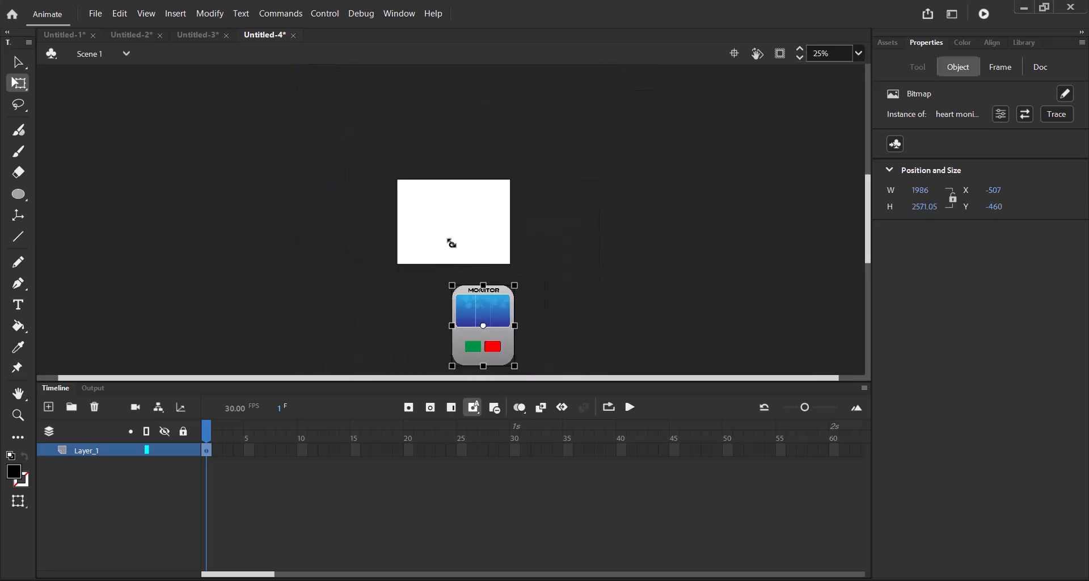
left_click_drag(497, 323, 473, 223)
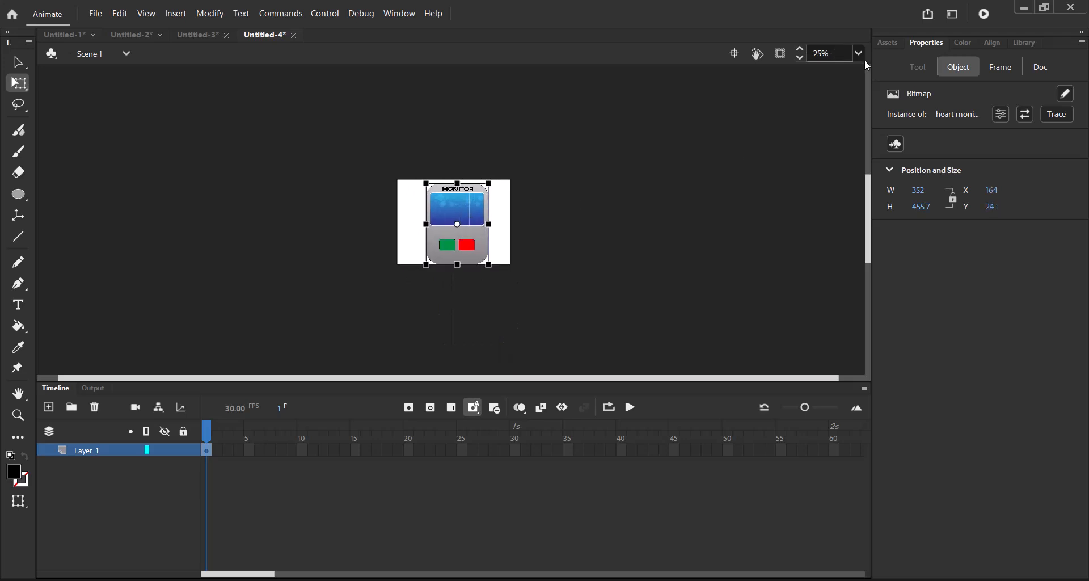
left_click(860, 55)
left_click(885, 75)
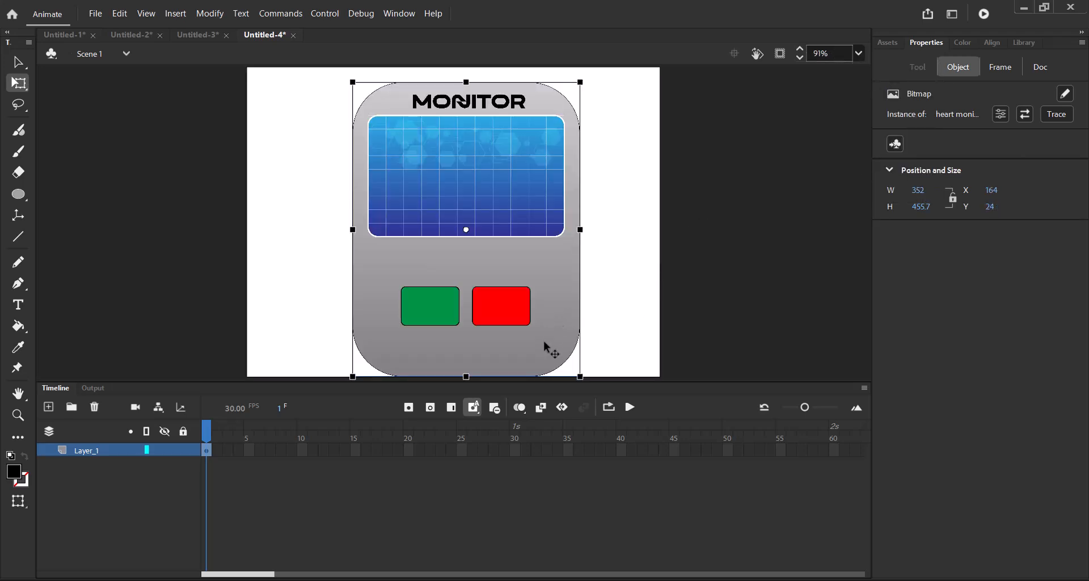
left_click_drag(547, 347, 536, 338)
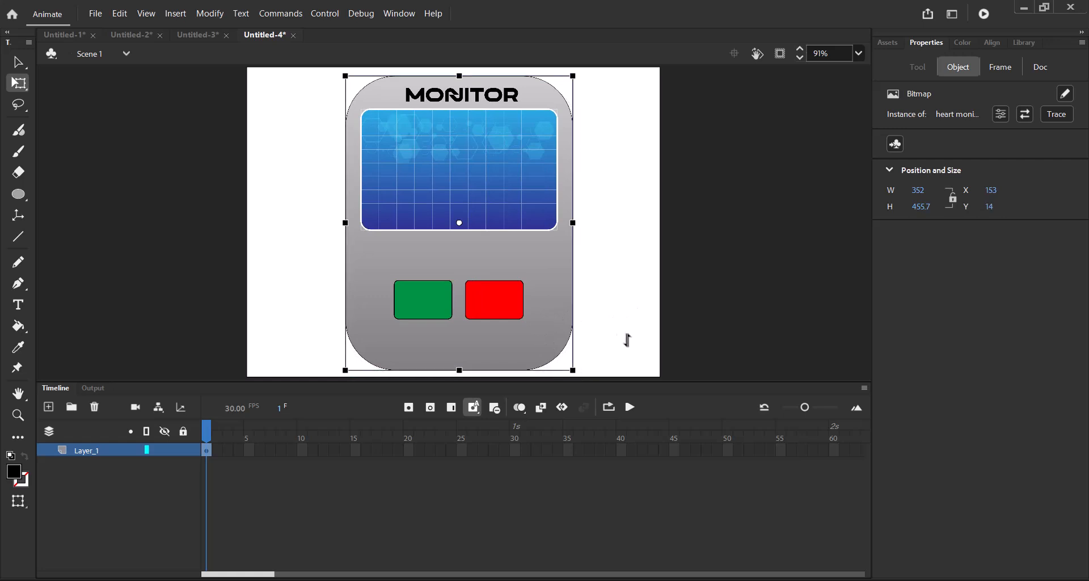
left_click(619, 318)
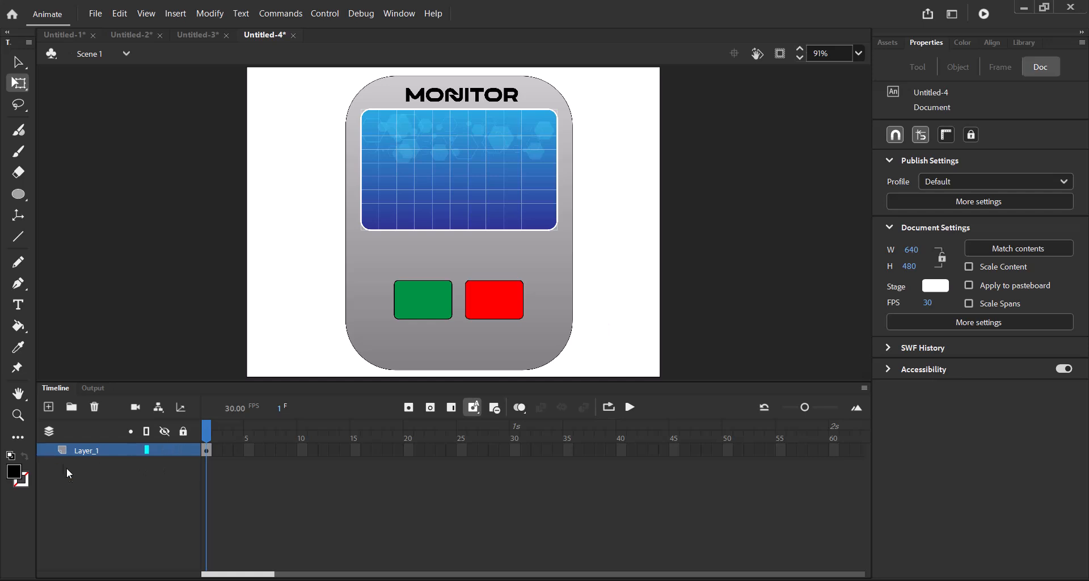
Step: Rename Layer_1 as MONITOR
left_click(87, 455)
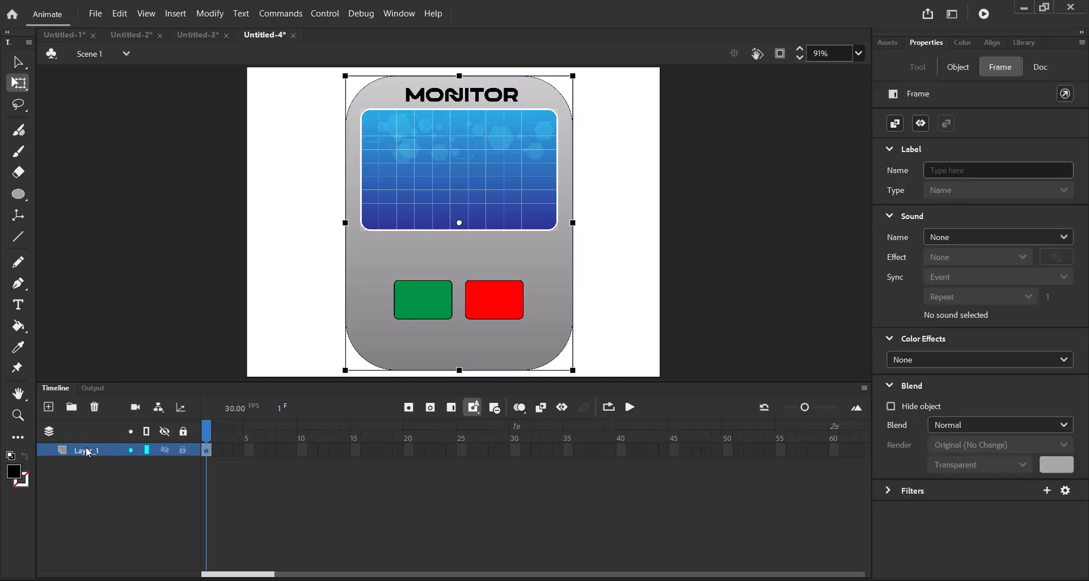
double_click(85, 449)
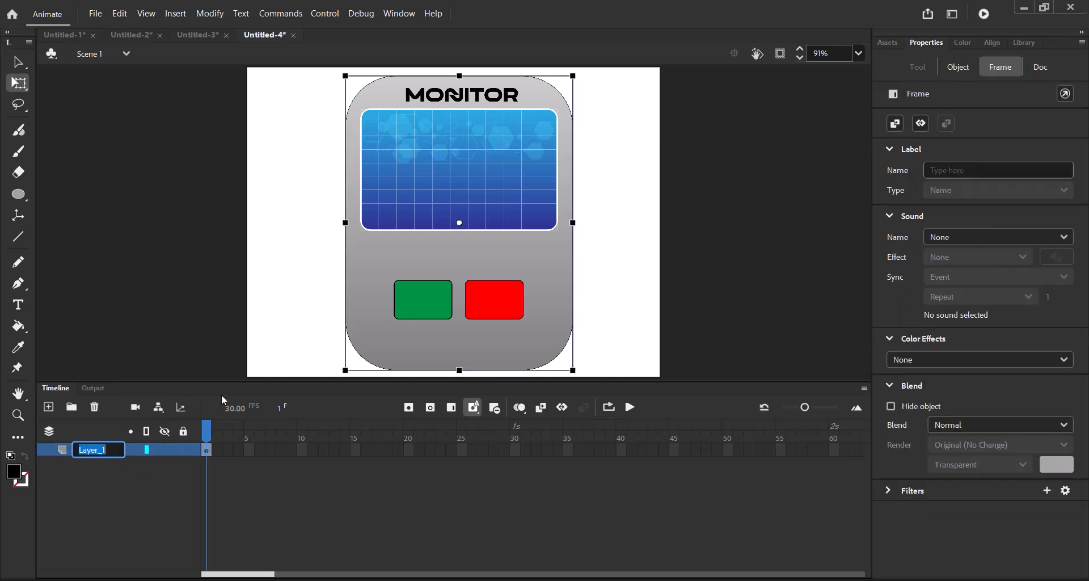
type("MONITOR")
key("Return")
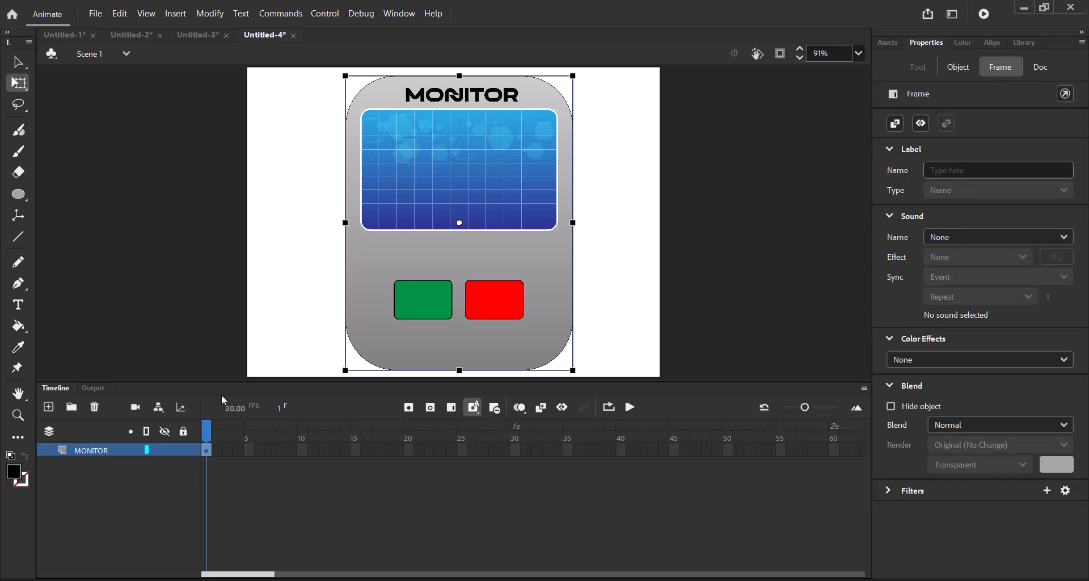
Step: Add a new layer above MONITOR and import ECG.png onto the stage in its first frame
left_click(50, 408)
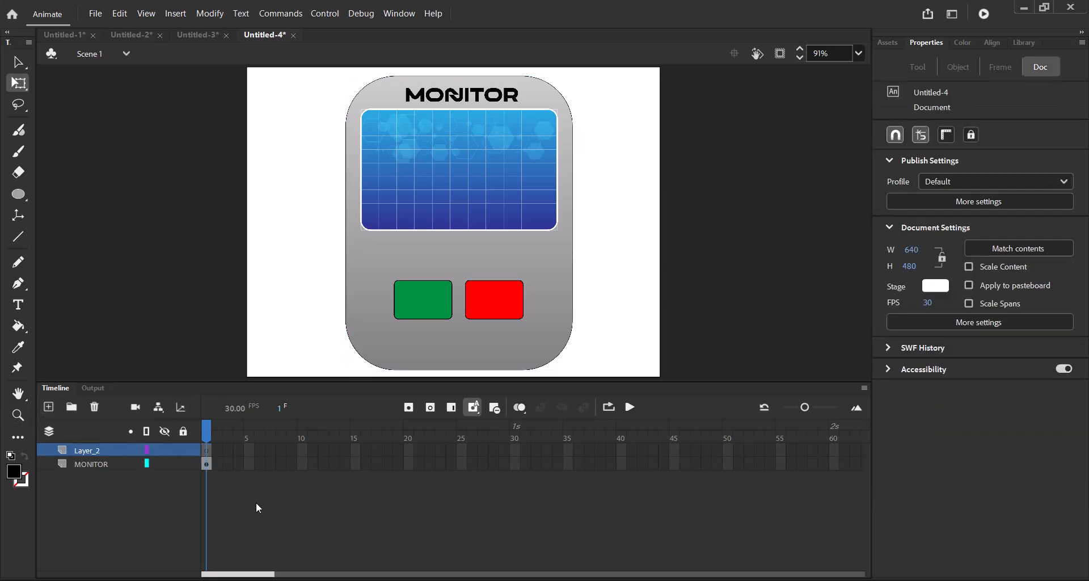
left_click(207, 455)
left_click(96, 16)
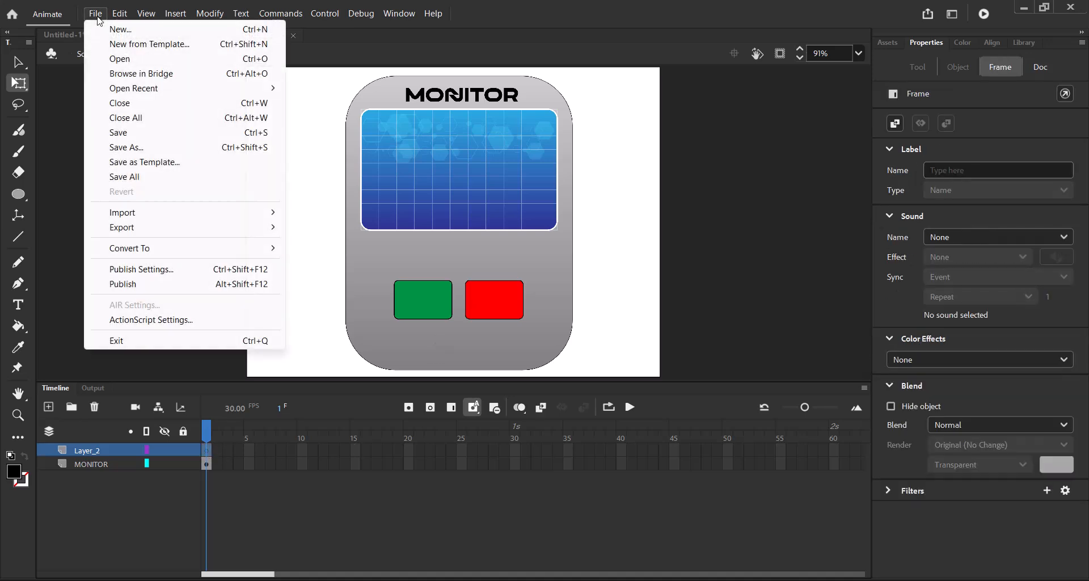
mouse_move(236, 214)
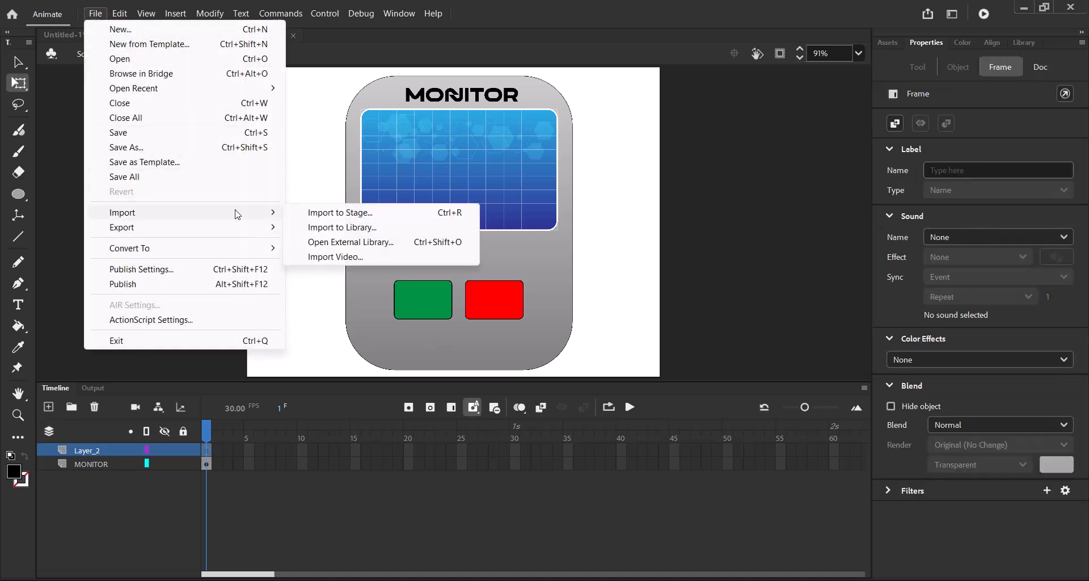
left_click(355, 214)
scroll(244, 269, "down", 5)
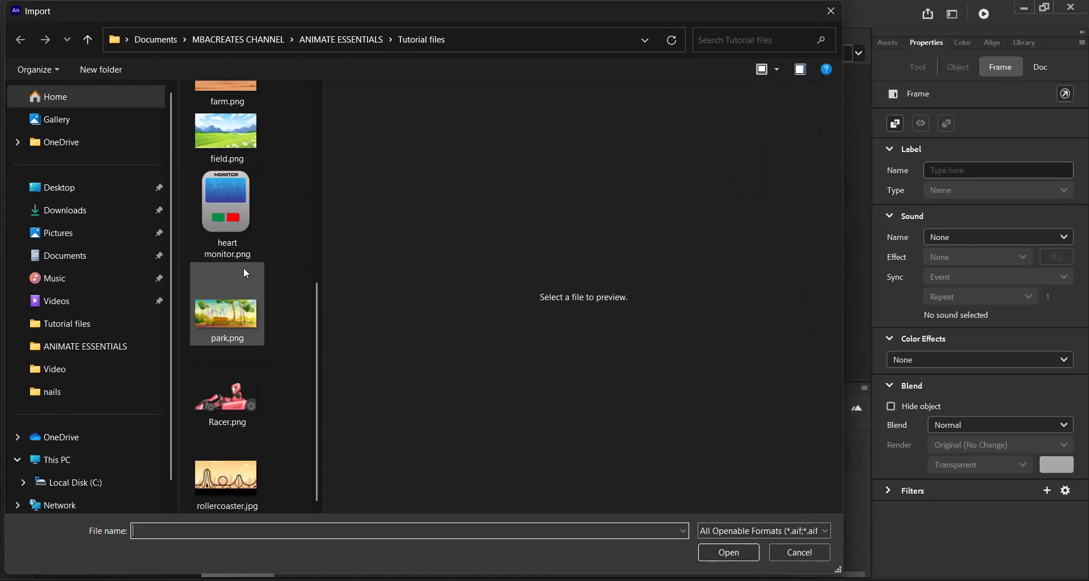
scroll(243, 267, "up", 5)
left_click(213, 352)
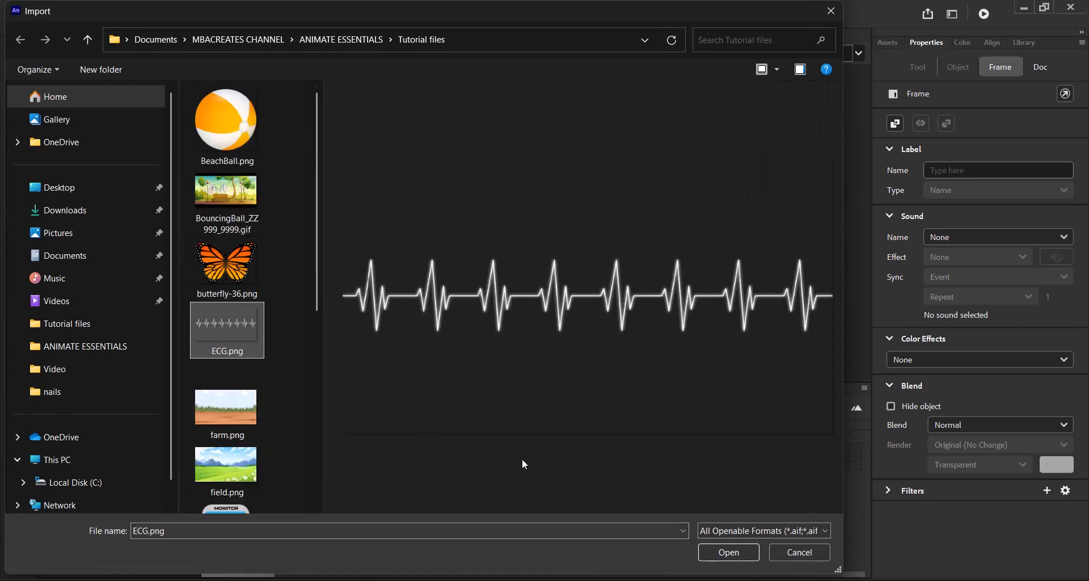
left_click(743, 556)
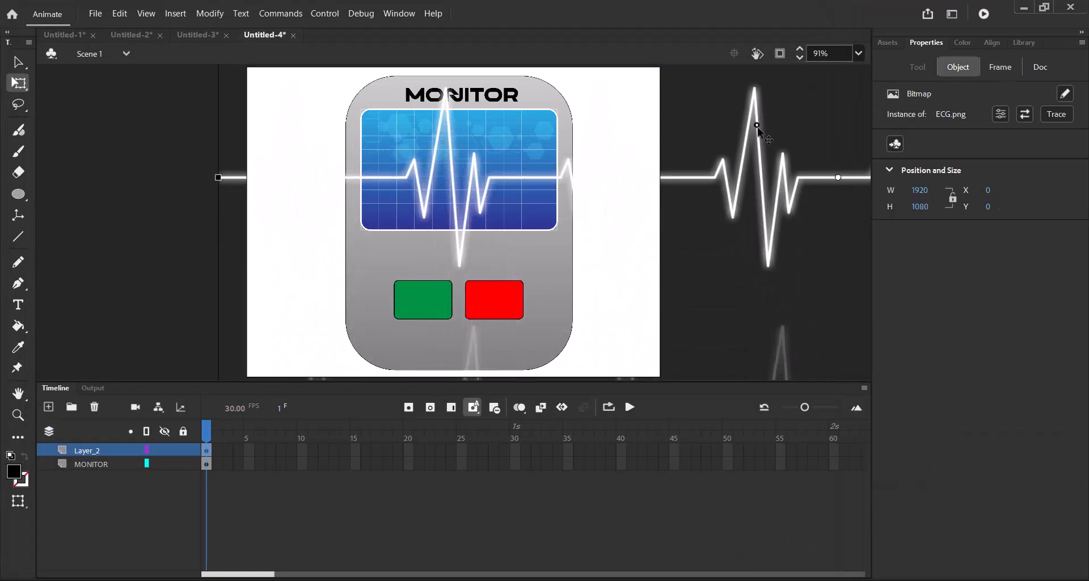
Step: Scale the ECG image down to about 651 x 366 px and place it beside the monitor's screen at about X -472, Y -25
left_click_drag(757, 125, 631, 221)
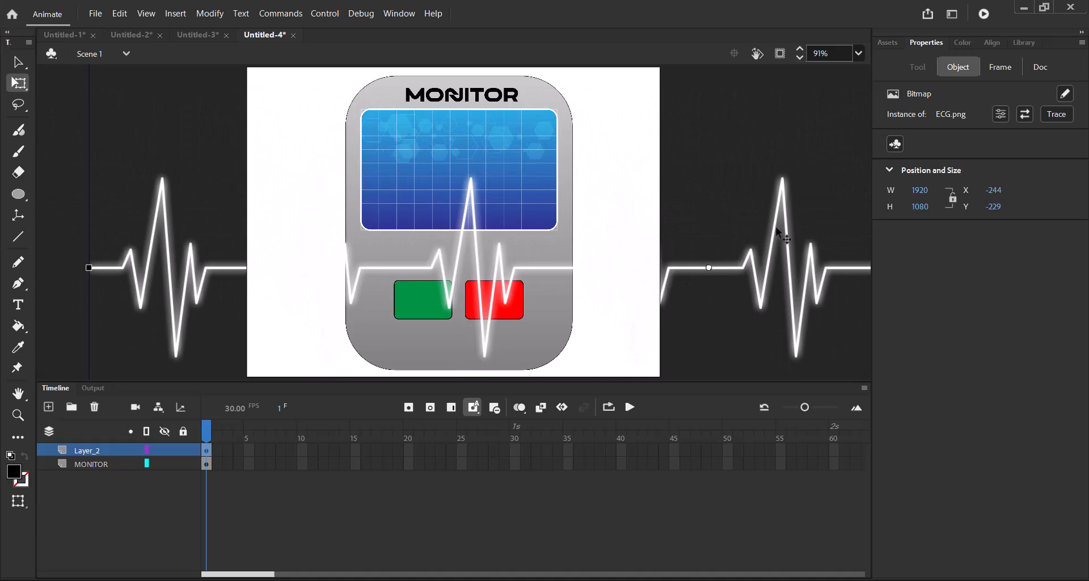
left_click_drag(779, 229, 817, 396)
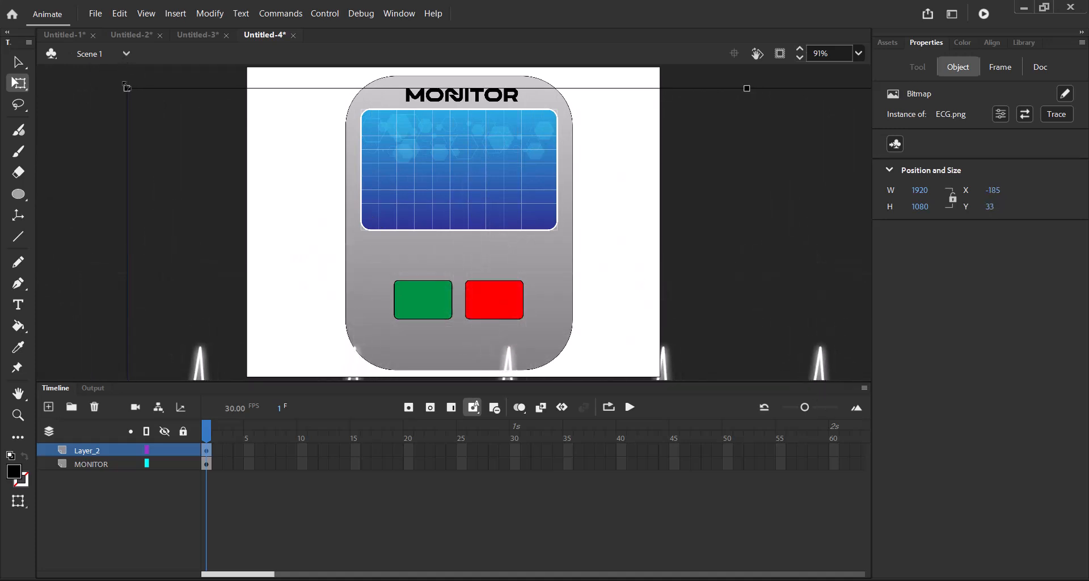
left_click_drag(127, 87, 146, 167)
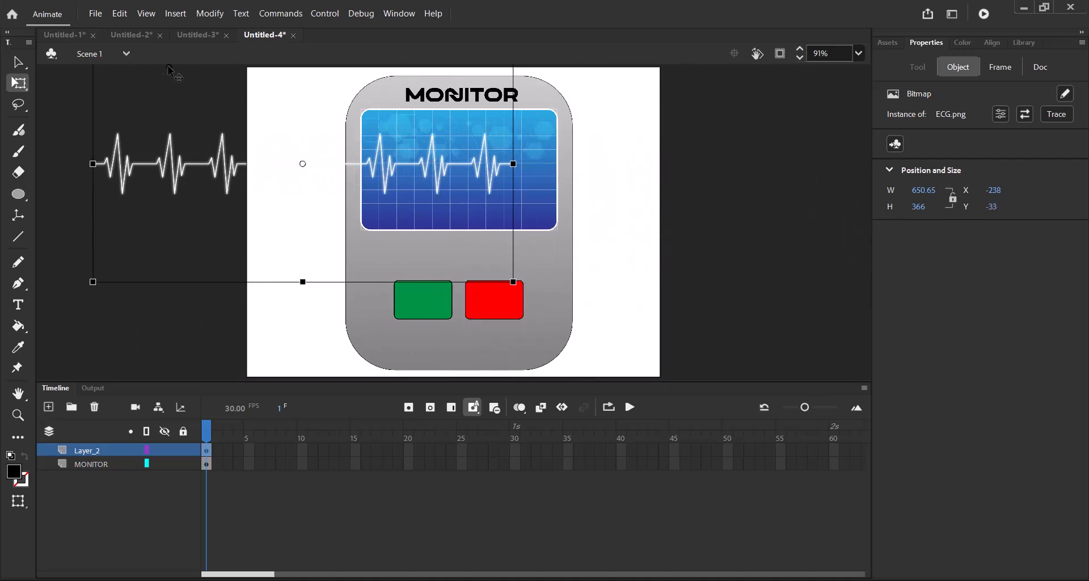
left_click_drag(170, 73, 499, 95)
key("ctrl+z")
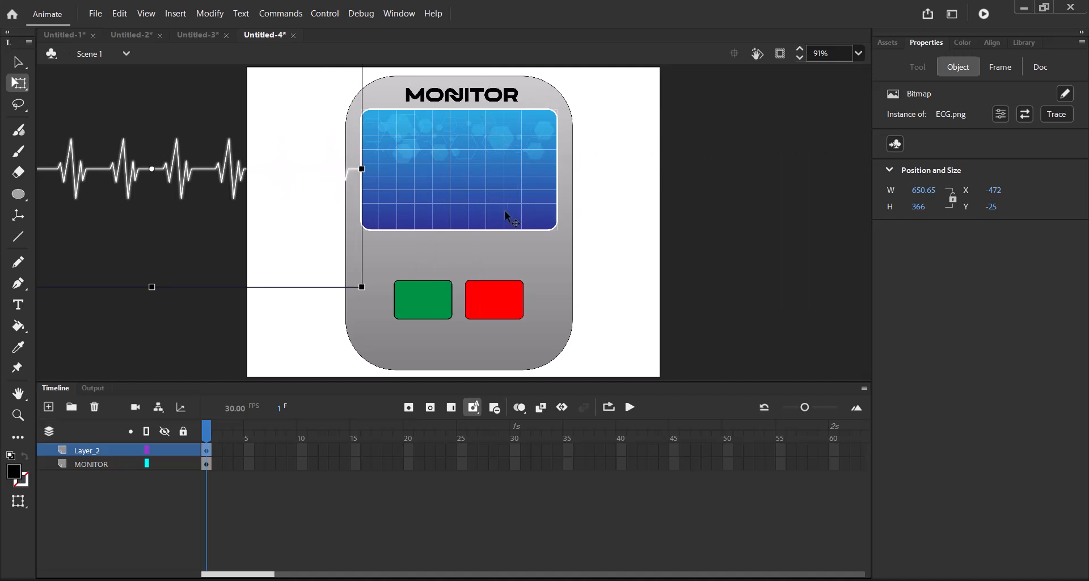
Step: Rename Layer_2 as ECG
double_click(90, 449)
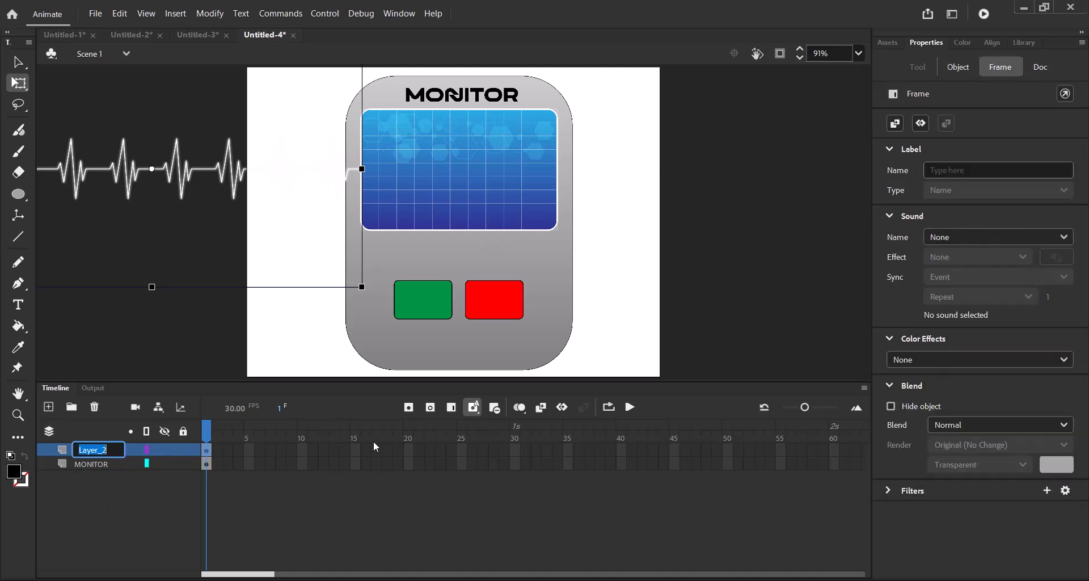
type("ECG")
key("Return")
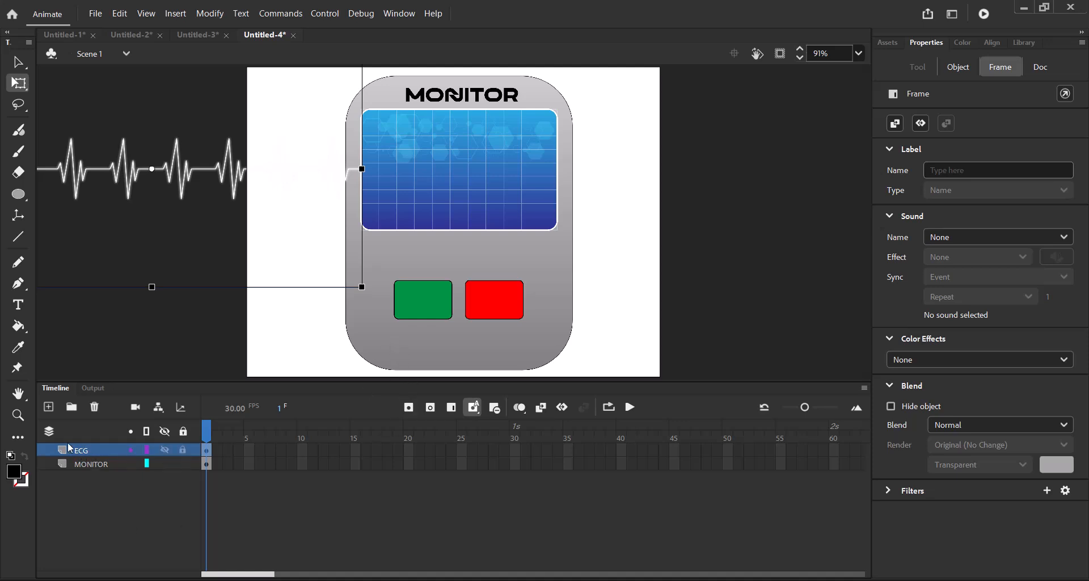
Step: Add a layer above ECG and draw a white horizontal line with stroke size 2 across the monitor's screen, level with the ECG trace
left_click(48, 406)
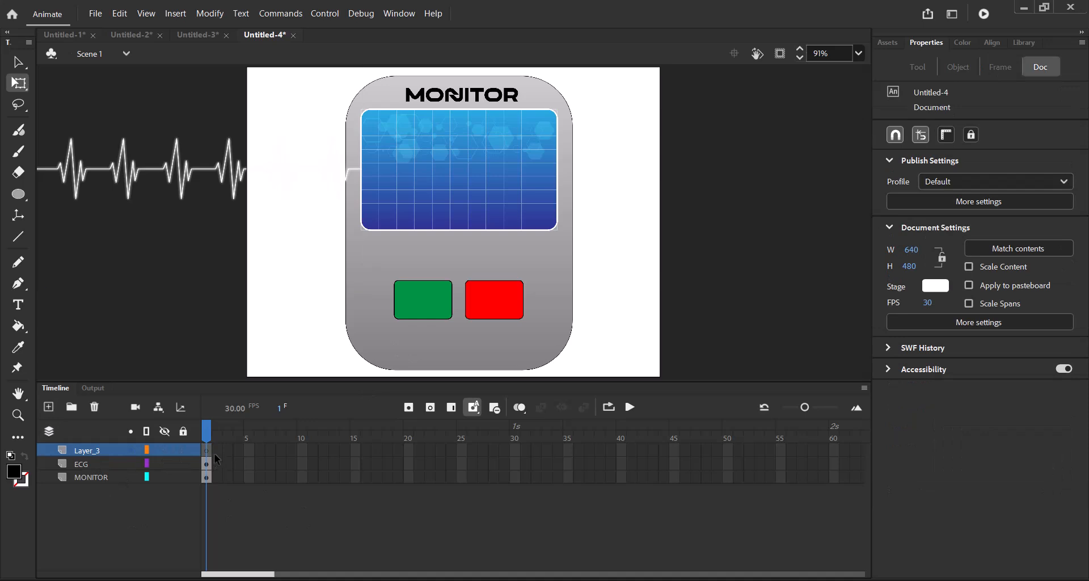
left_click(19, 237)
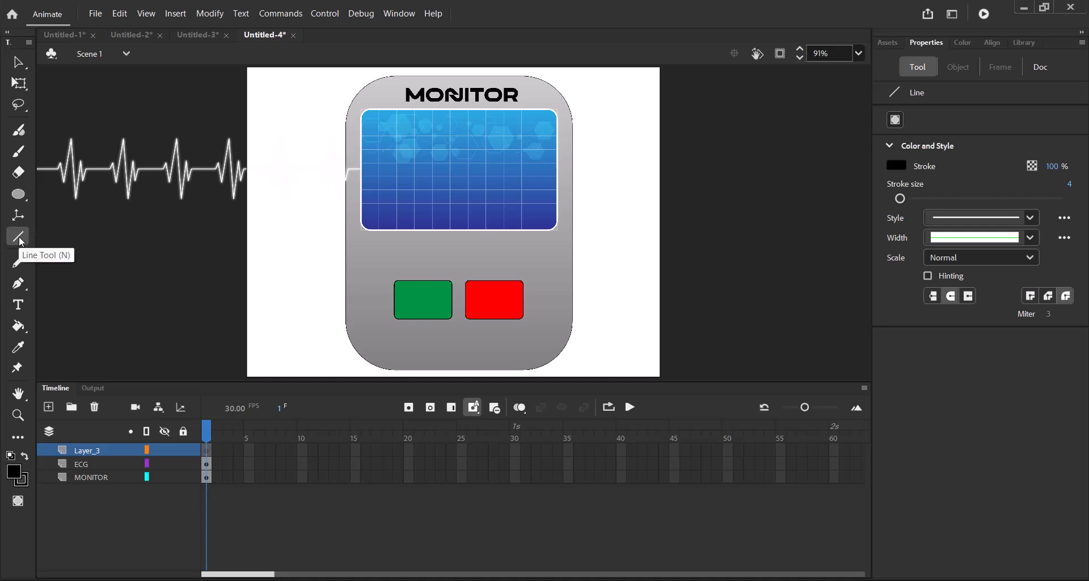
left_click(896, 165)
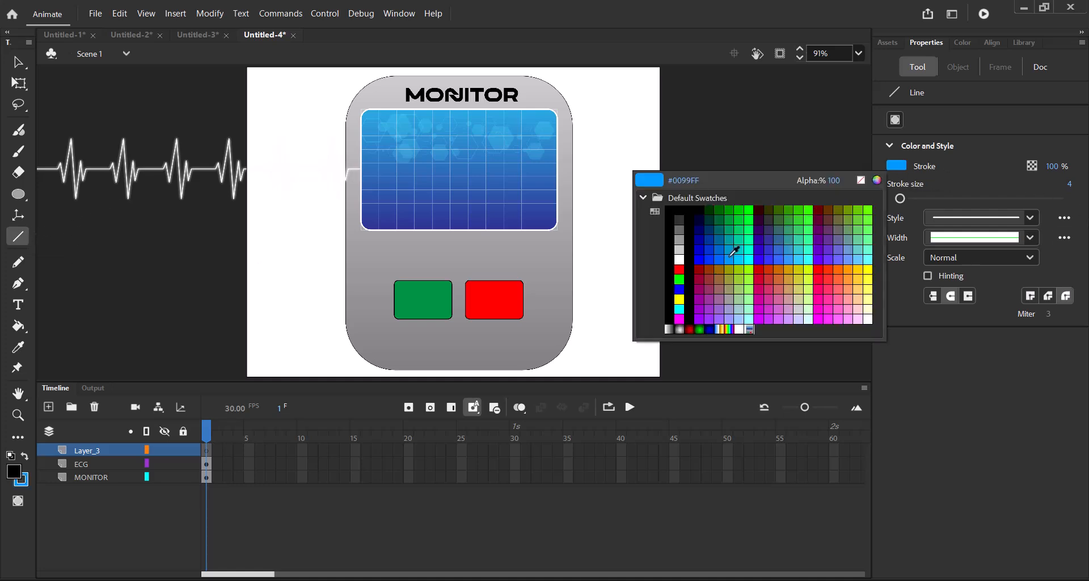
left_click(679, 260)
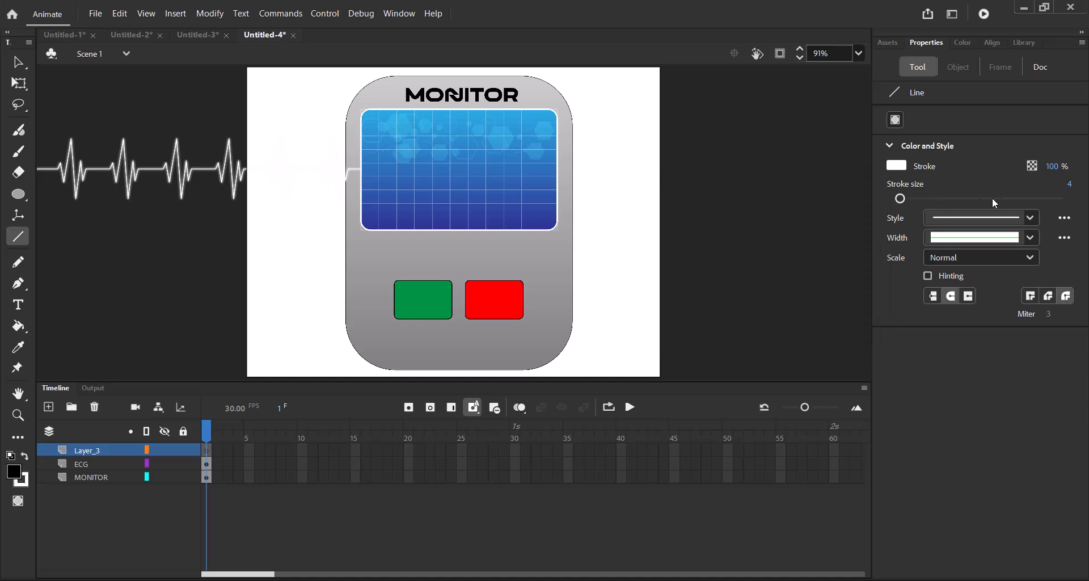
left_click_drag(901, 200, 901, 205)
left_click_drag(360, 169, 558, 168)
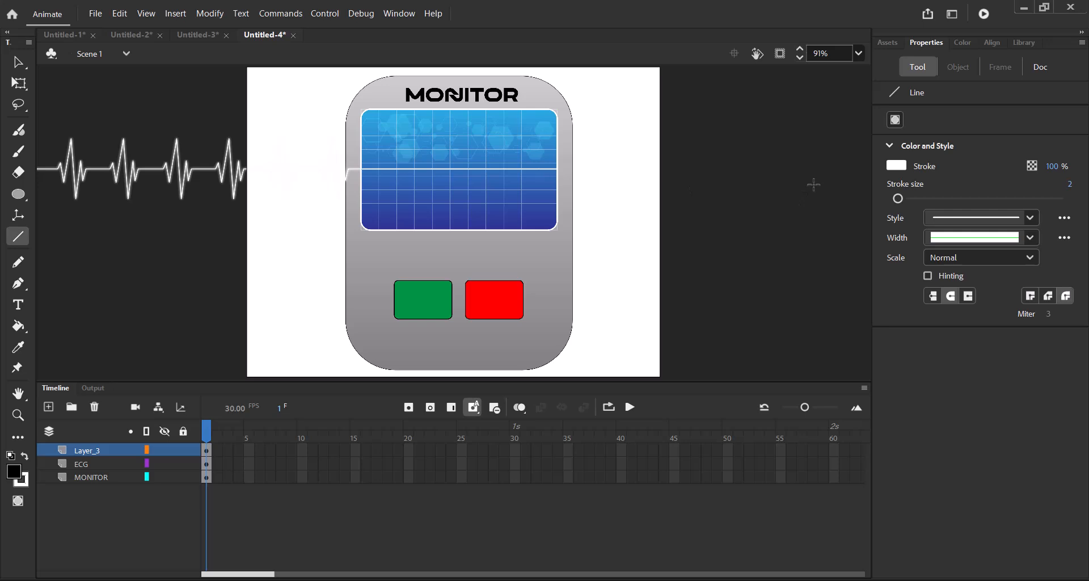
Step: Rename Layer_3 as line and lock it
double_click(86, 452)
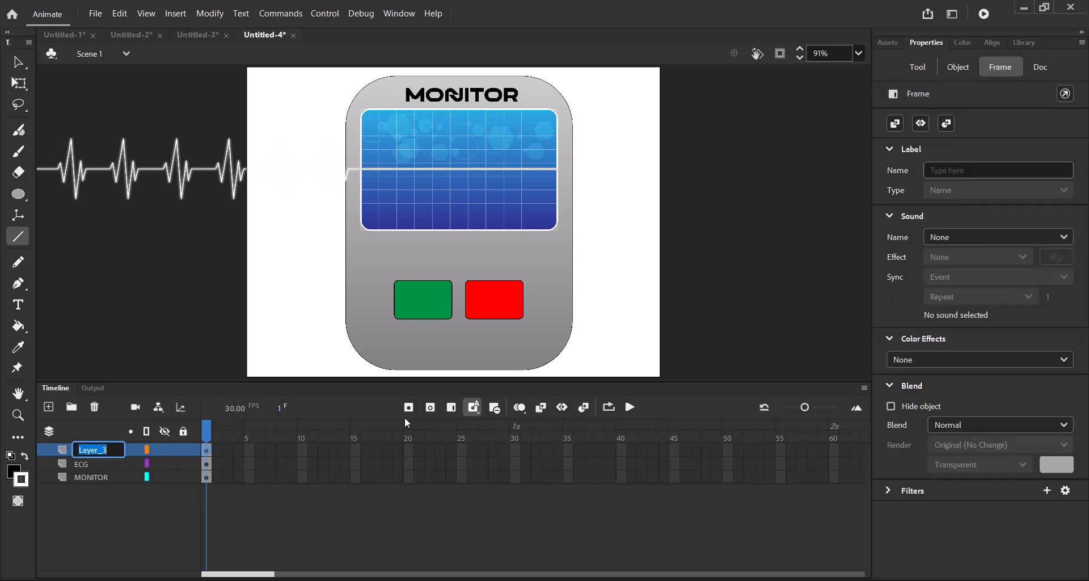
type("line")
key("Return")
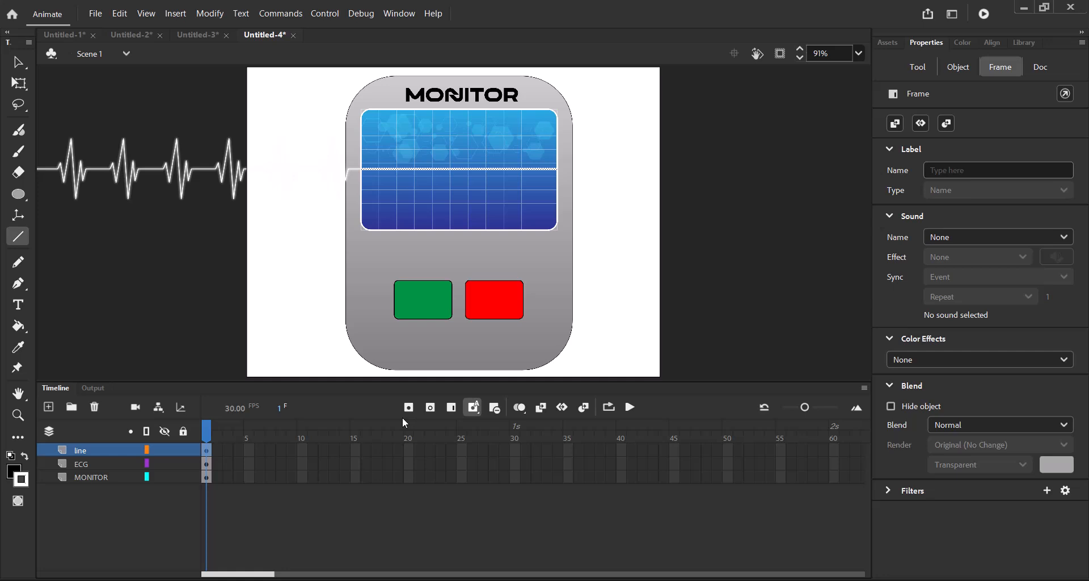
left_click(182, 450)
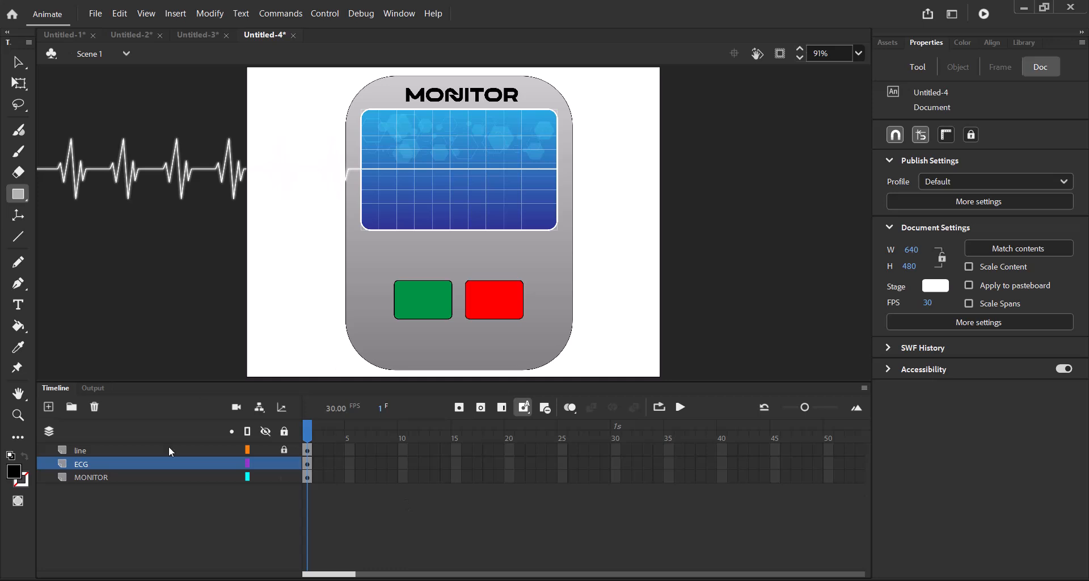
Step: Add a new layer directly above ECG and try to name it mask
left_click(49, 407)
double_click(86, 466)
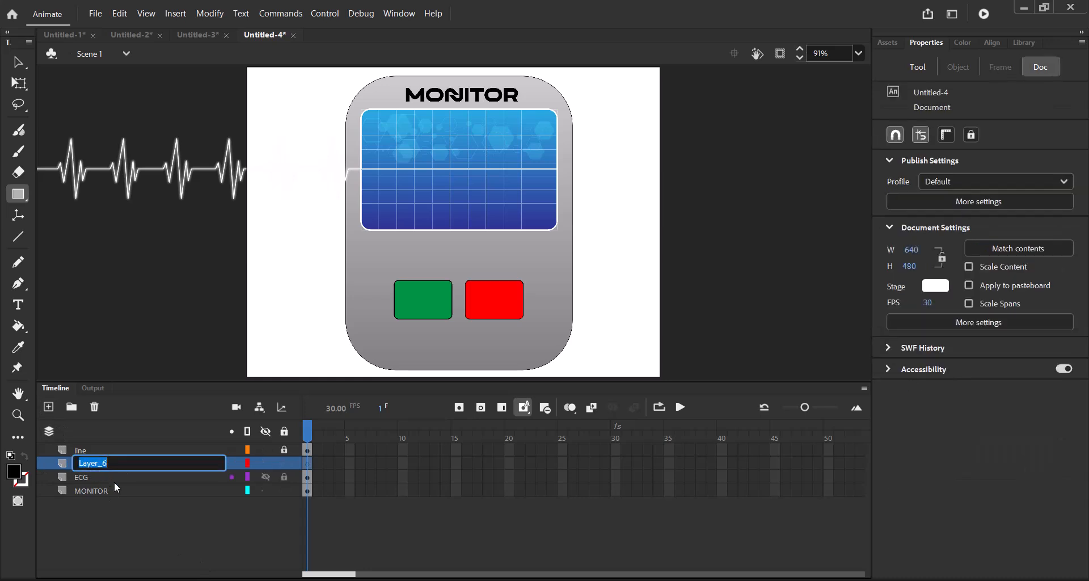
type("mask")
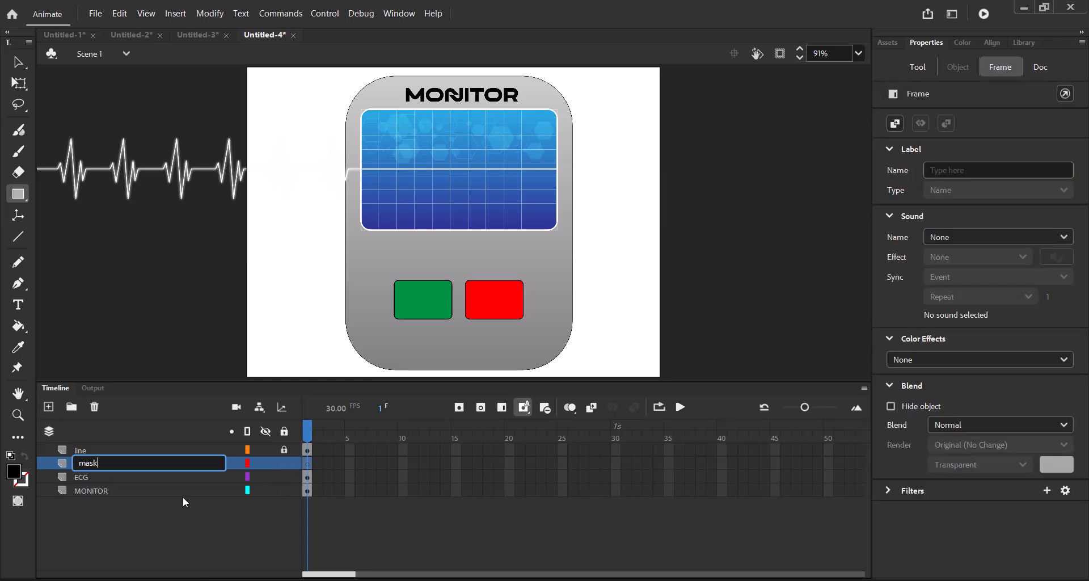
key("Return")
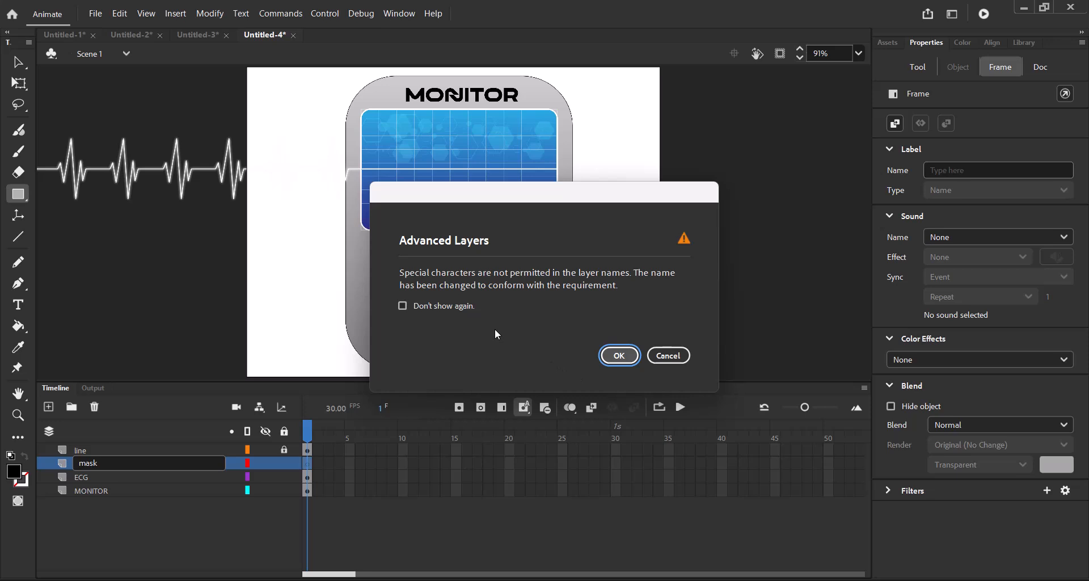
left_click(679, 360)
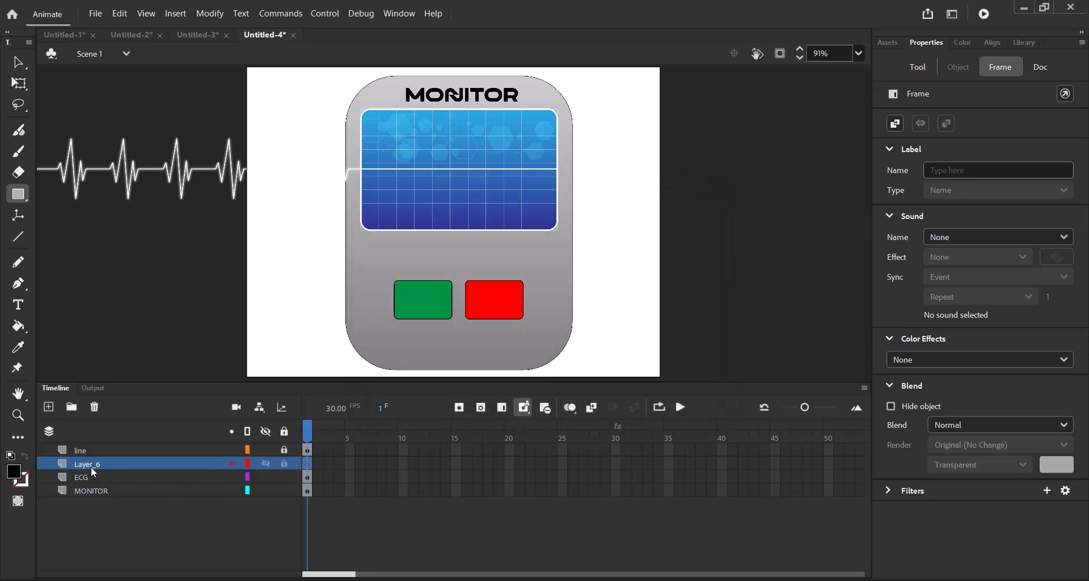
Step: Rename Layer_6 as mask_1 and draw a black rectangle without stroke on it, spanning the full width of the monitor's screen
double_click(91, 463)
type("mas")
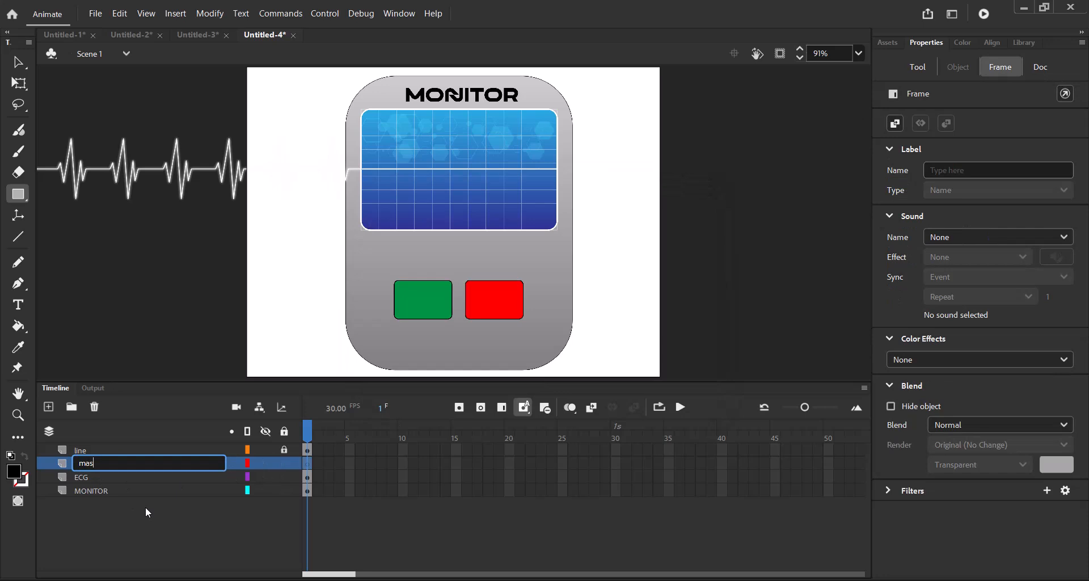
type("k_1")
key("Return")
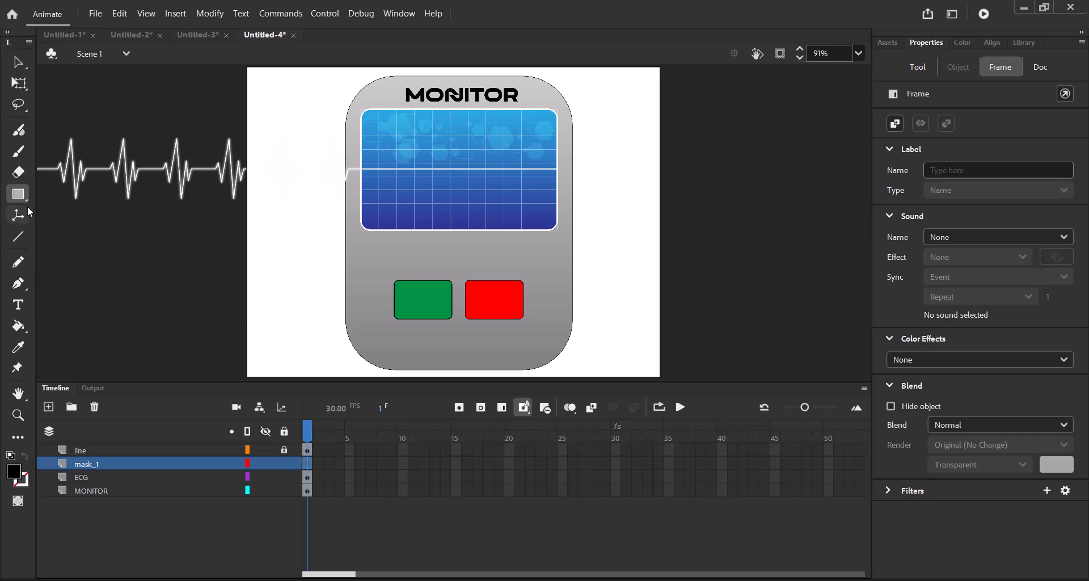
left_click(915, 69)
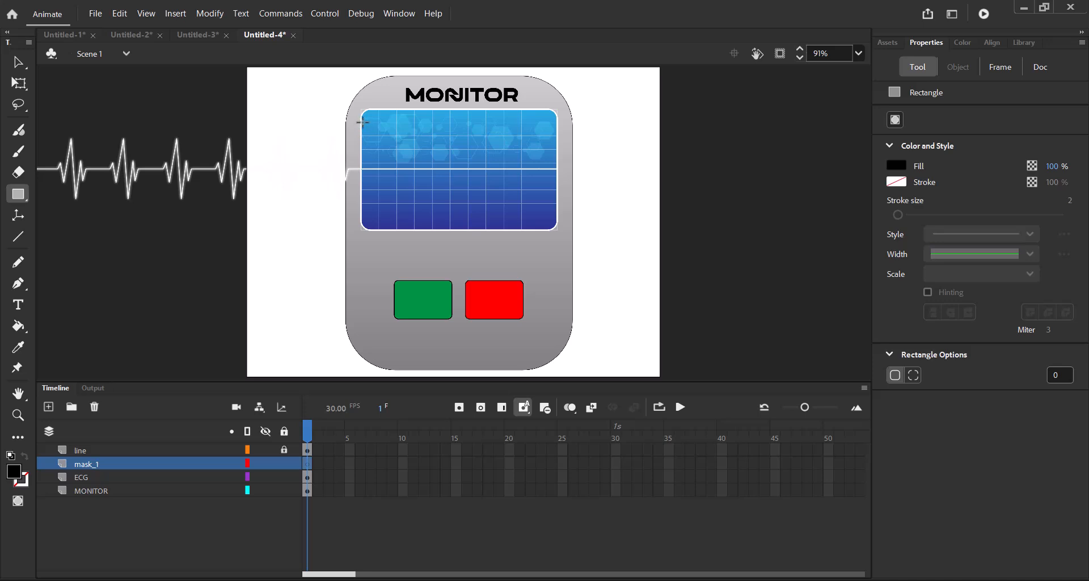
left_click_drag(362, 123, 558, 216)
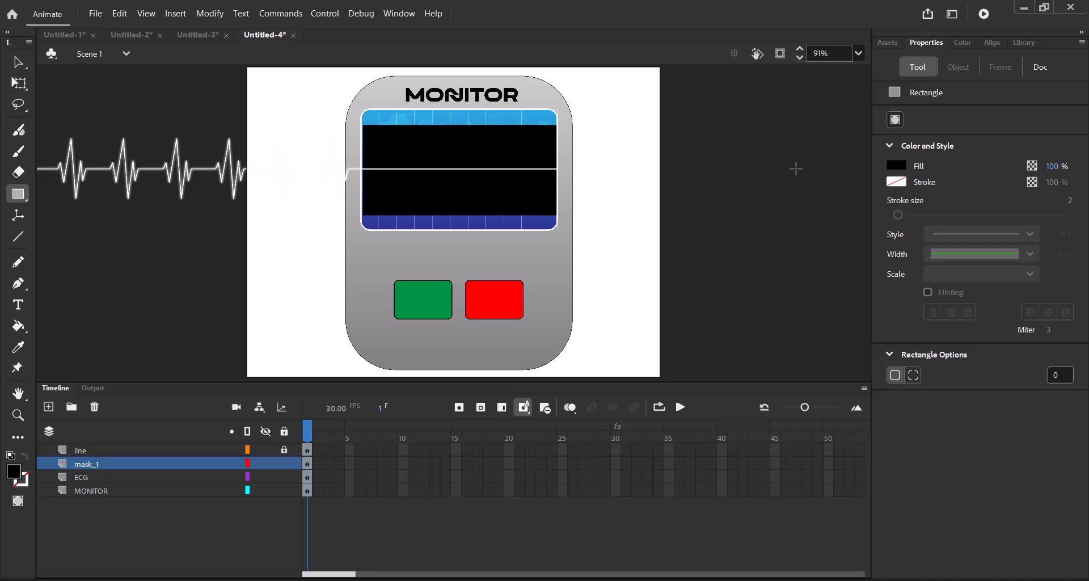
Step: Extend the MONITOR and line layers to frame 150
left_click_drag(333, 574, 453, 574)
left_click(137, 491)
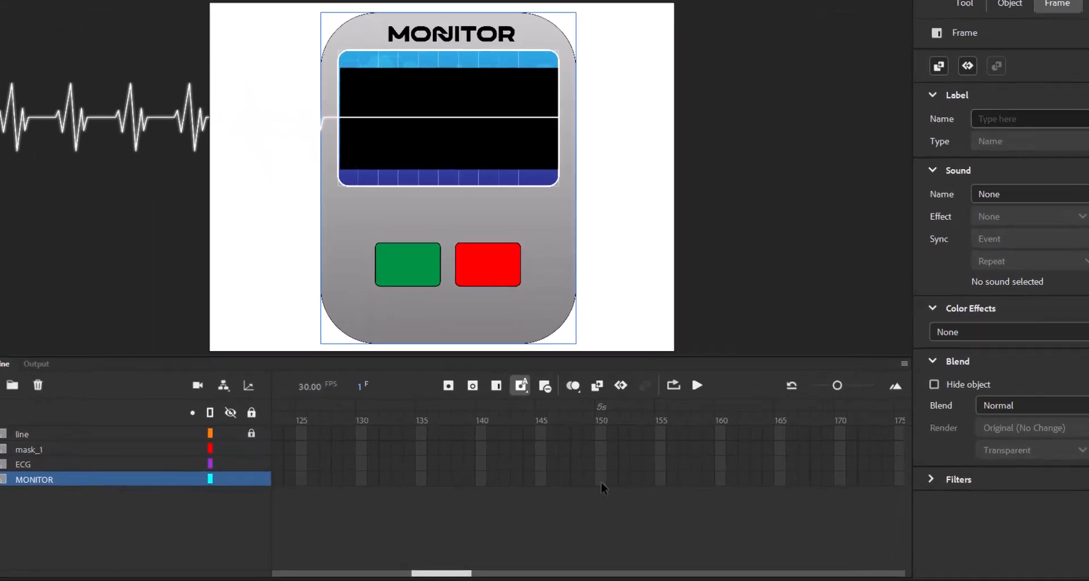
left_click(596, 491)
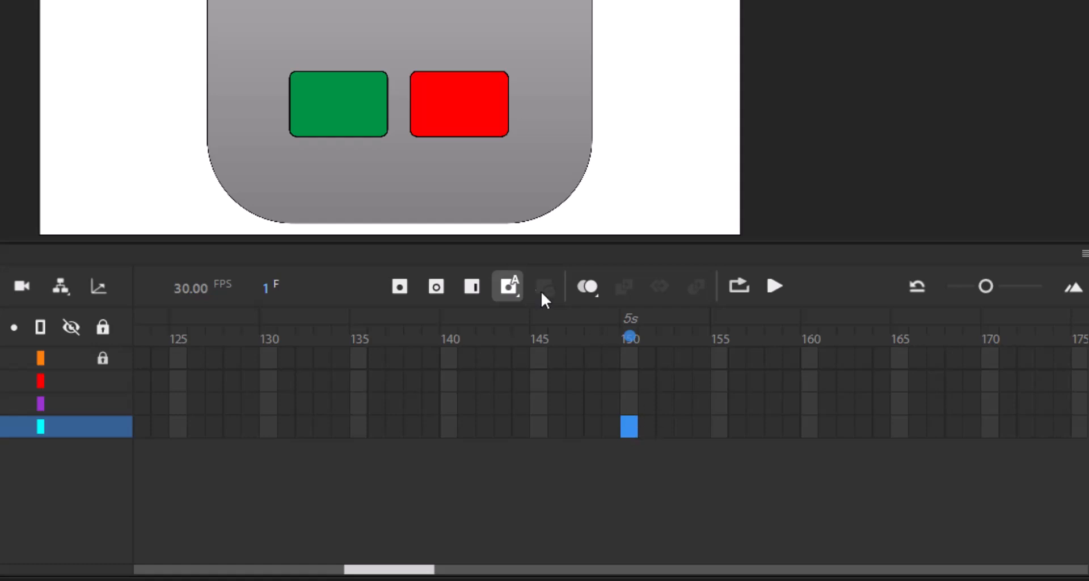
left_click(471, 287)
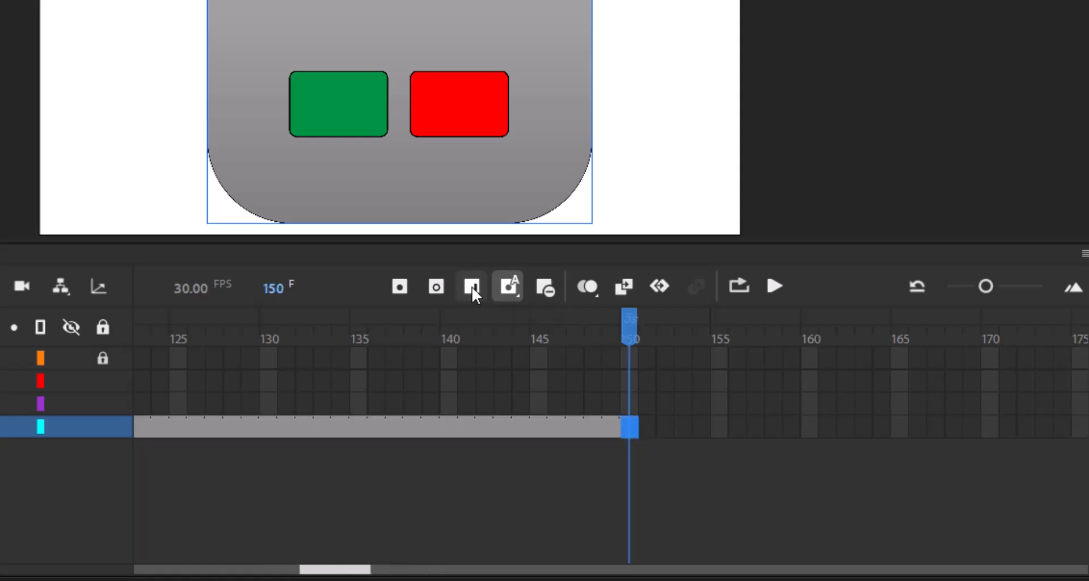
left_click(629, 357)
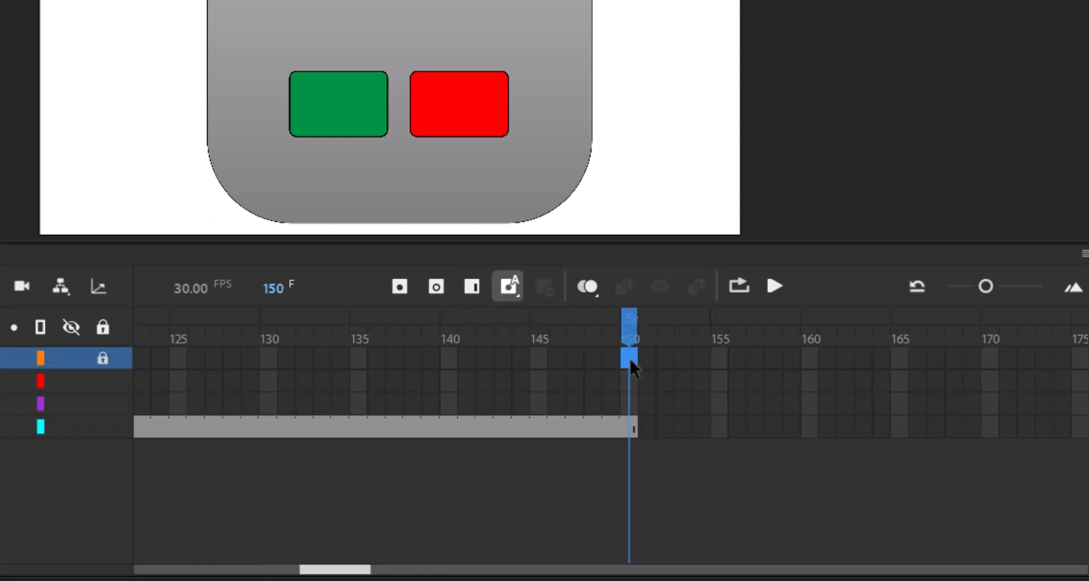
left_click(472, 287)
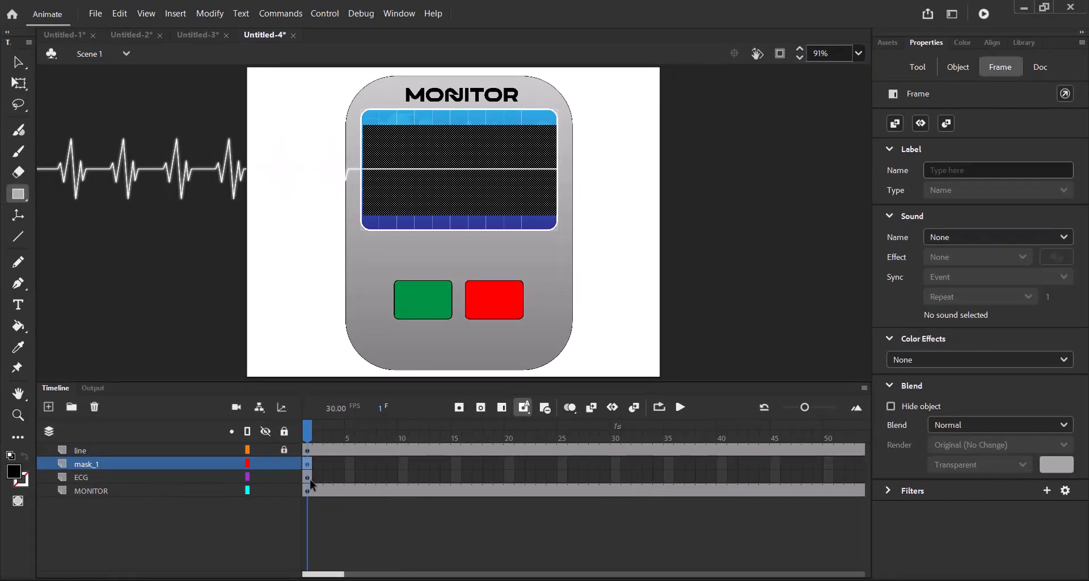
Step: Create a motion tween on the ECG layer and extend its span to frame 150
left_click(310, 477)
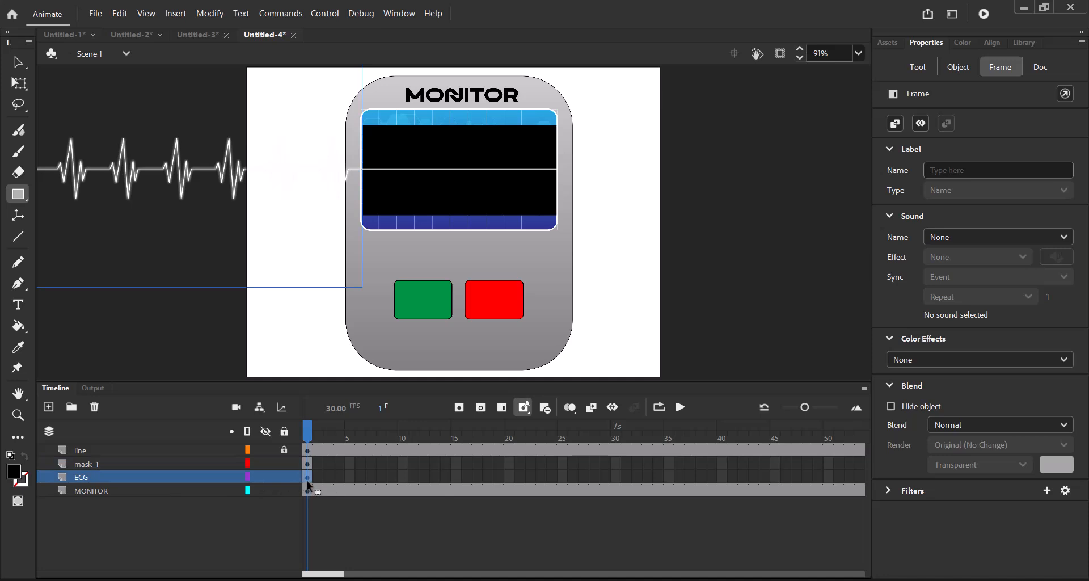
left_click(175, 13)
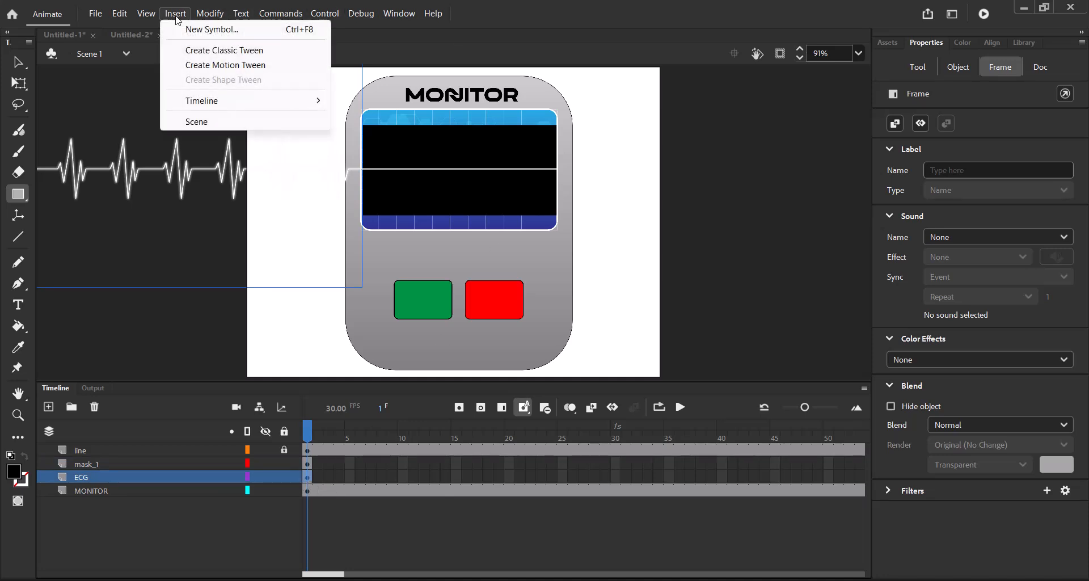
left_click(197, 66)
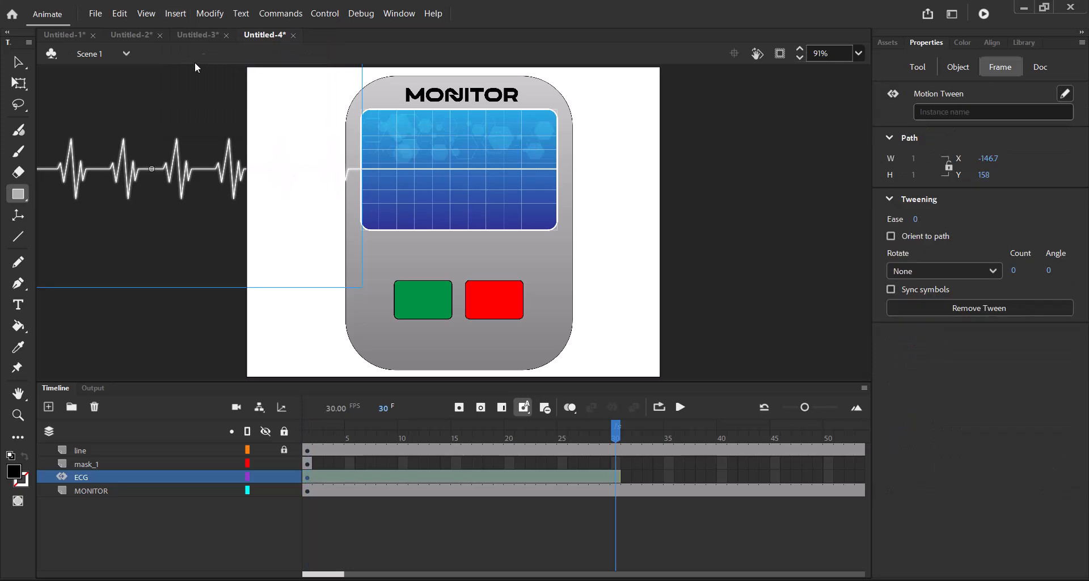
left_click_drag(338, 575, 354, 575)
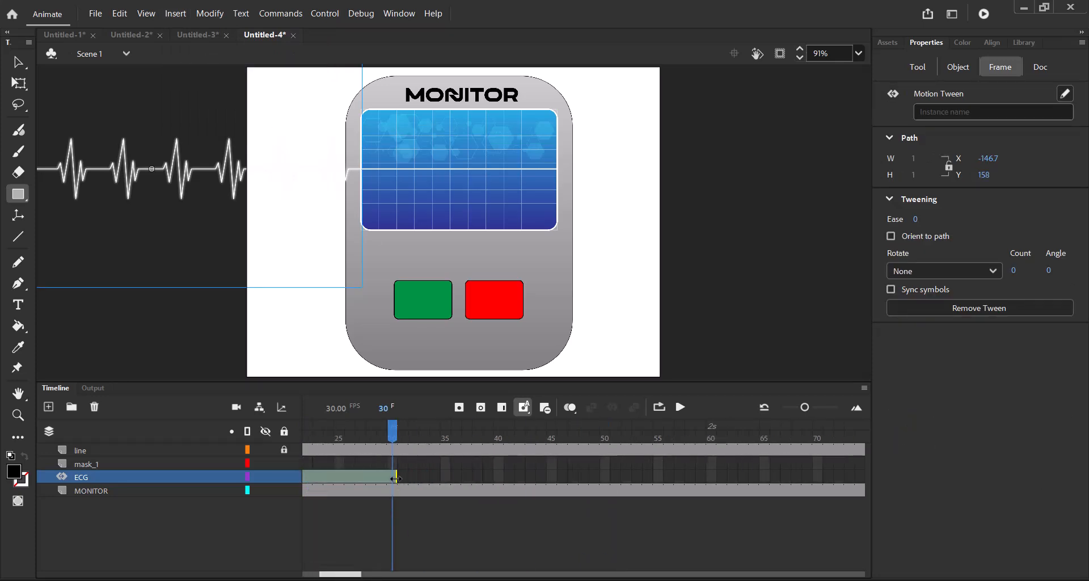
left_click_drag(395, 478, 601, 472)
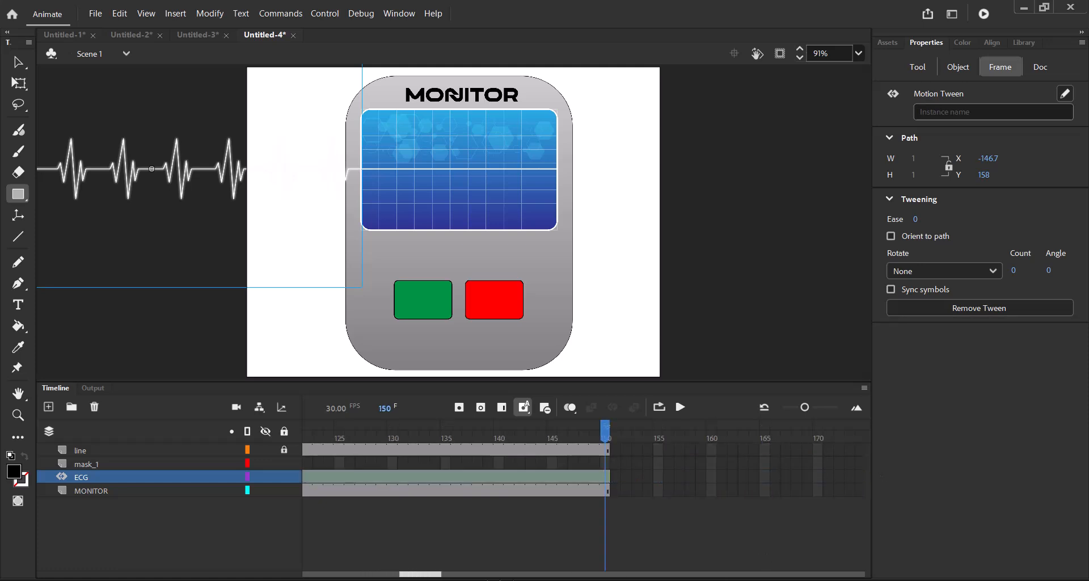
Step: At frame 150, move the ECG clip horizontally across the monitor's screen to about X 475, Y -25
left_click_drag(417, 574, 448, 570)
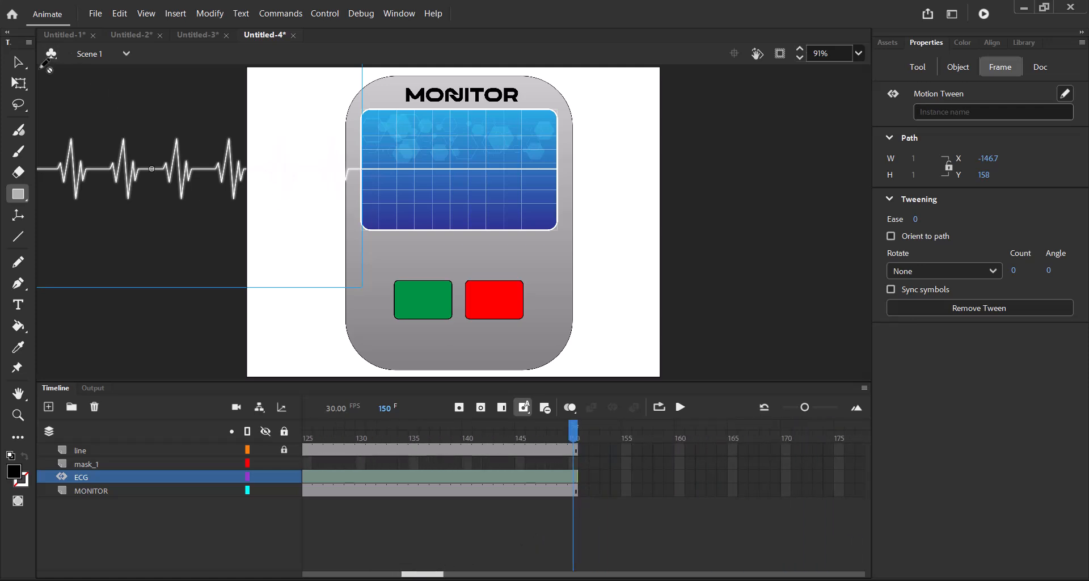
left_click(18, 61)
left_click(144, 183)
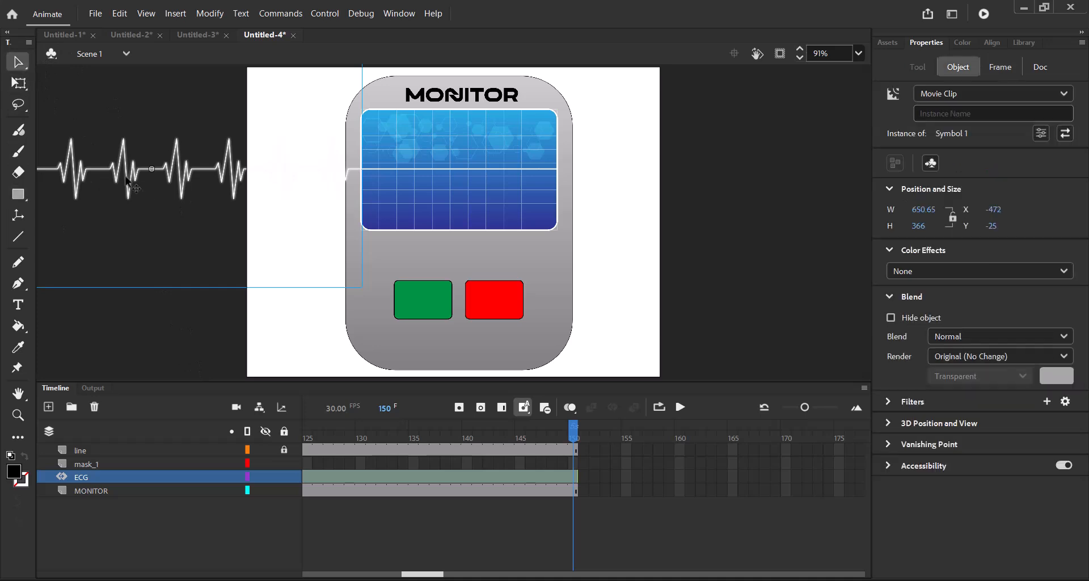
left_click_drag(127, 180, 740, 181)
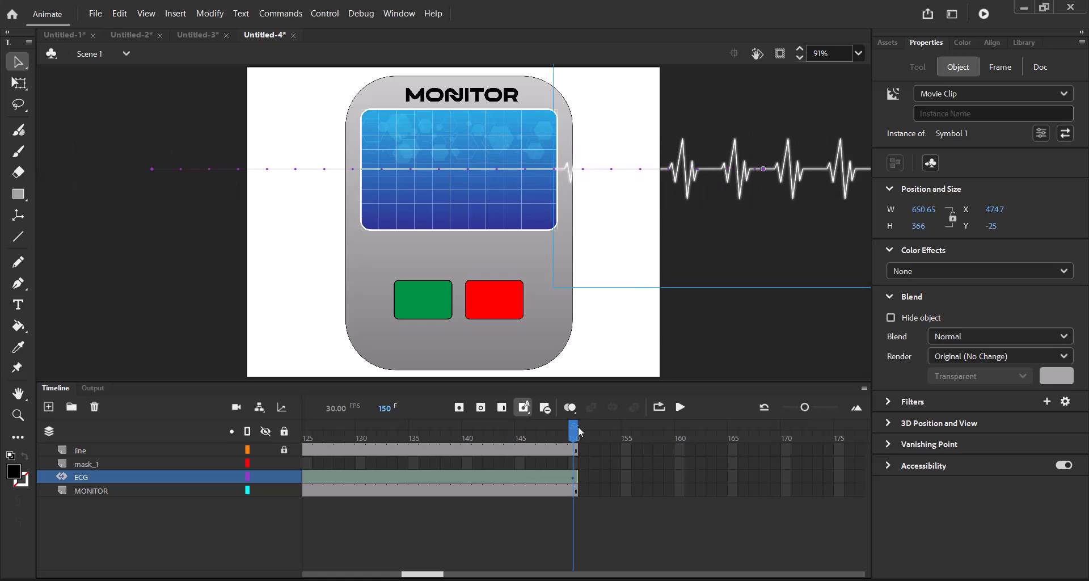
Step: Extend the mask_1 layer to frame 150
left_click_drag(577, 443, 126, 435)
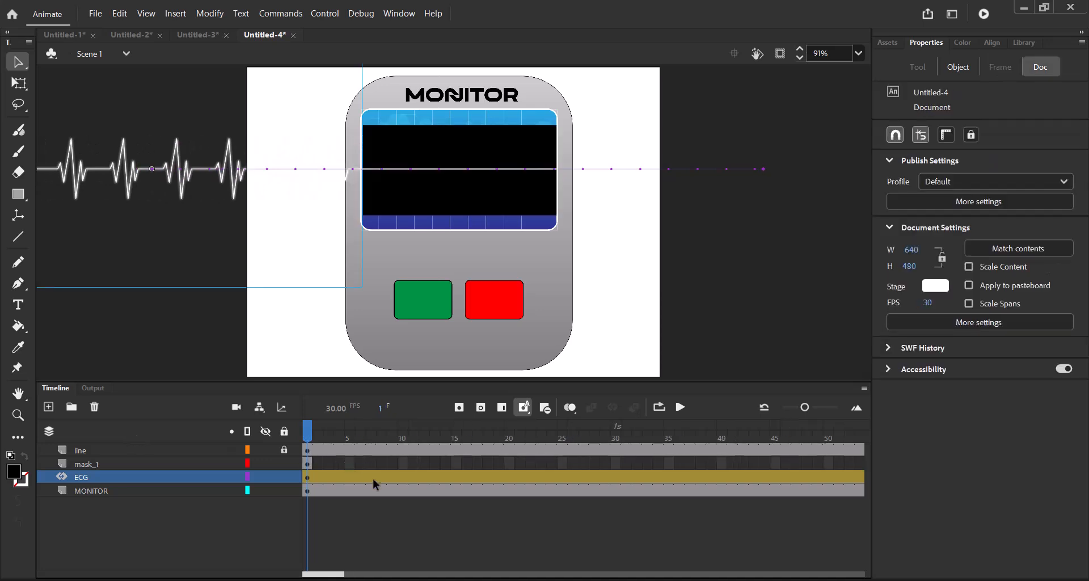
left_click(308, 464)
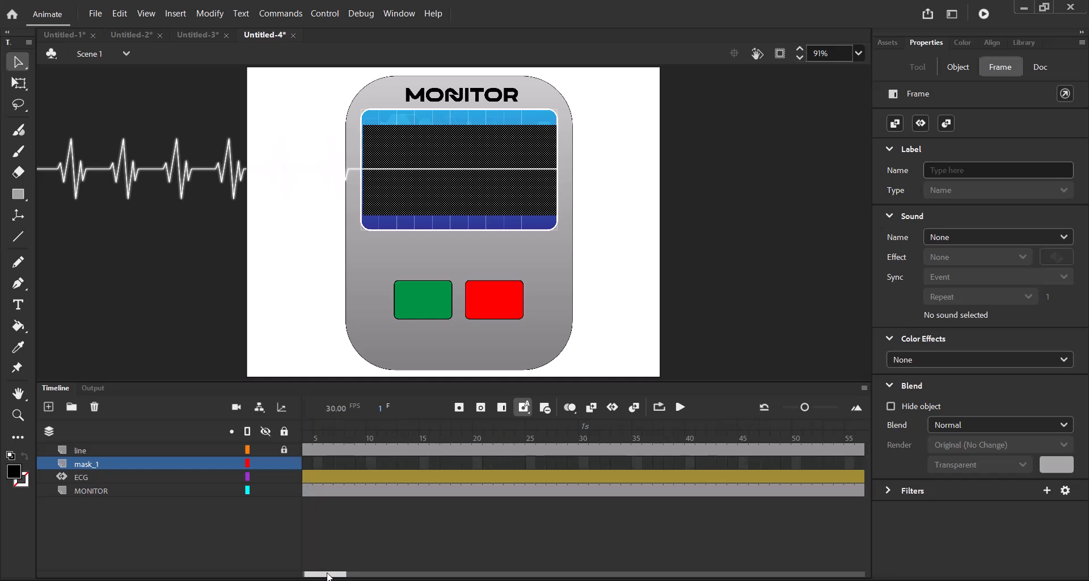
left_click_drag(319, 574, 412, 578)
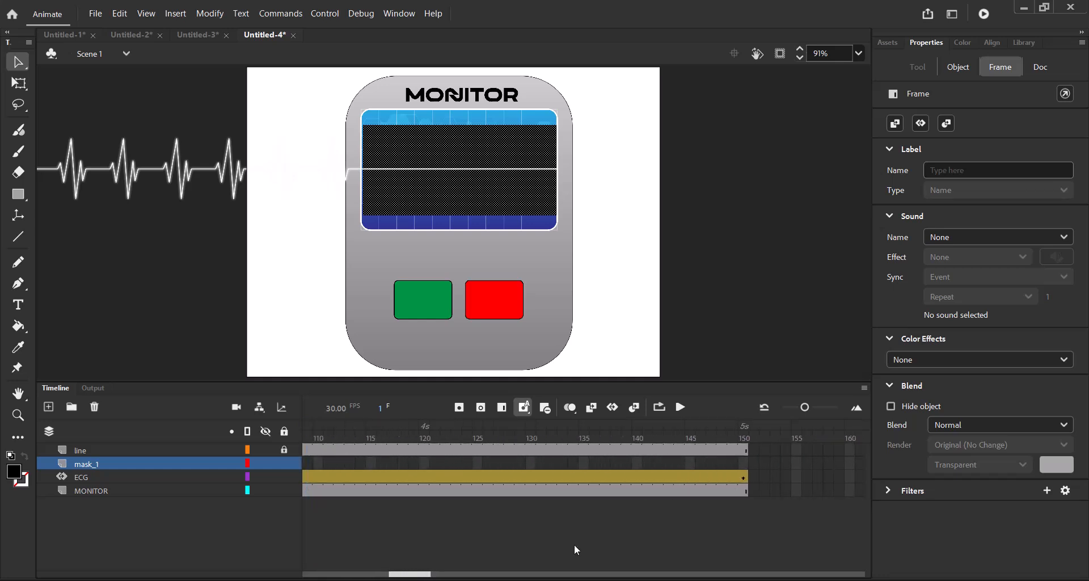
left_click(745, 464)
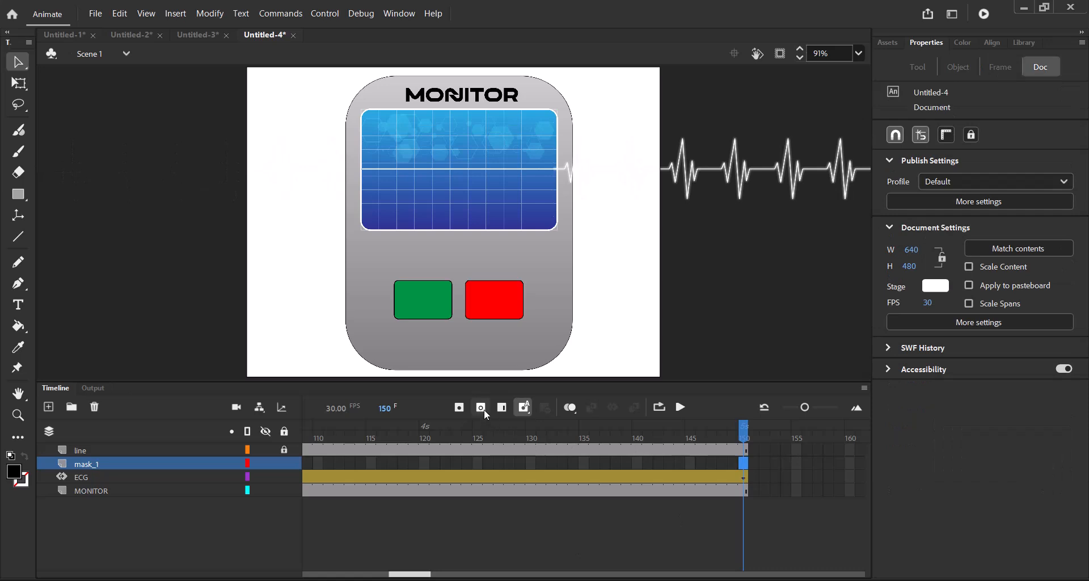
left_click(504, 408)
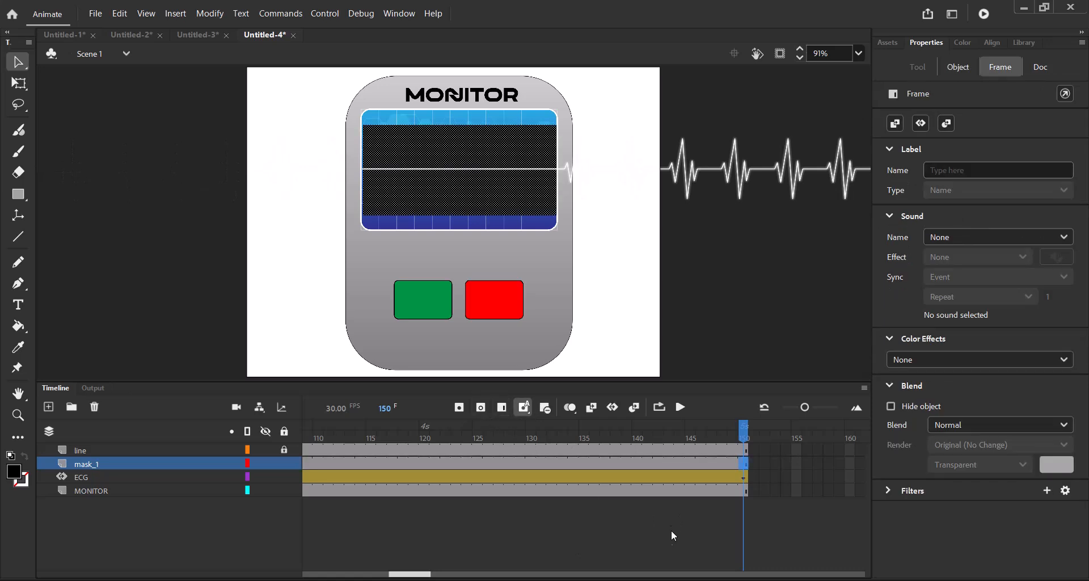
Step: Turn the mask_1 layer into a mask for the ECG layer beneath it
left_click_drag(409, 574, 283, 575)
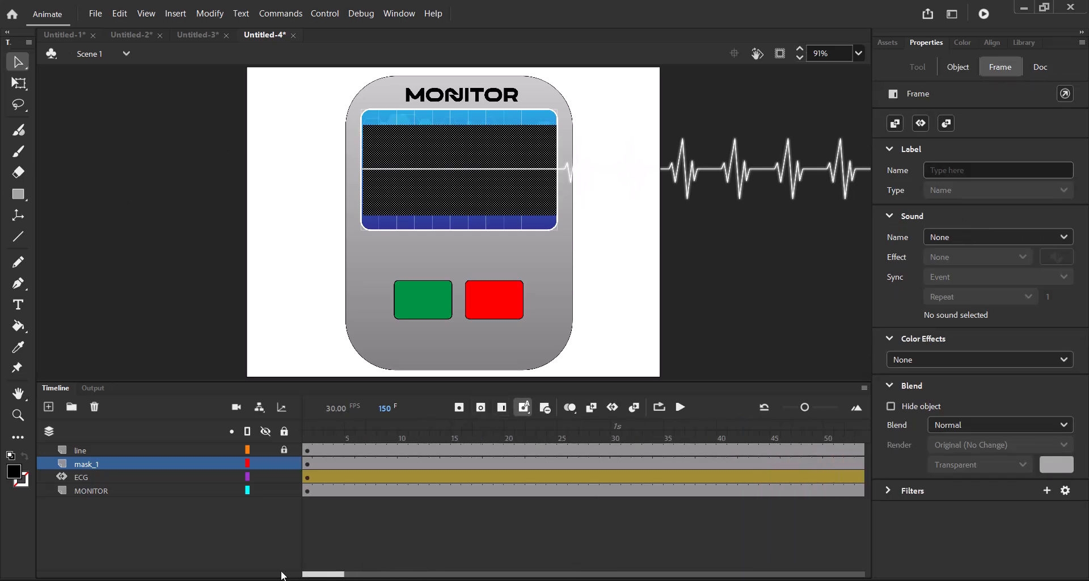
right_click(112, 470)
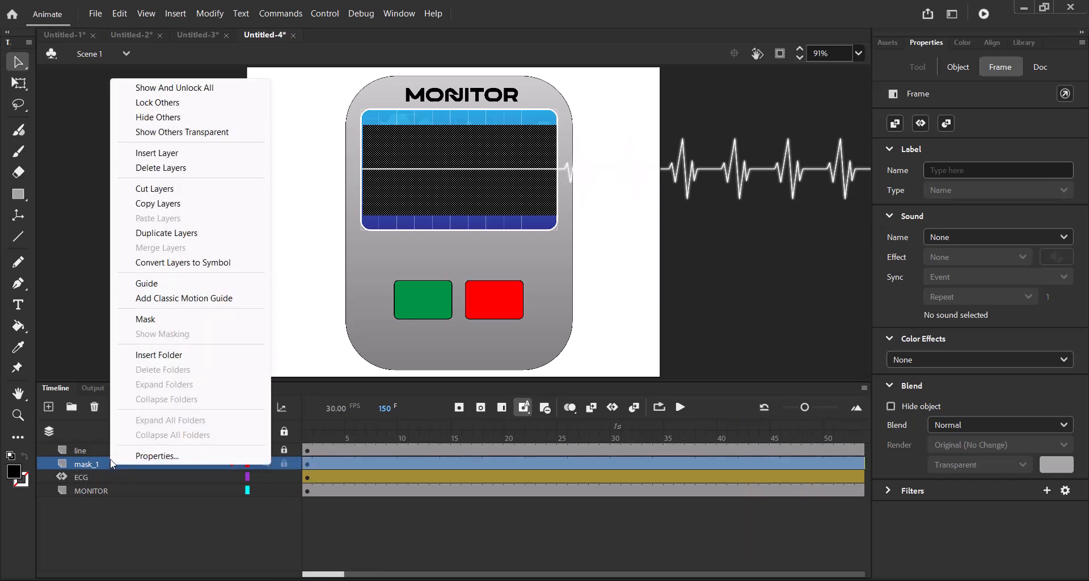
left_click(146, 319)
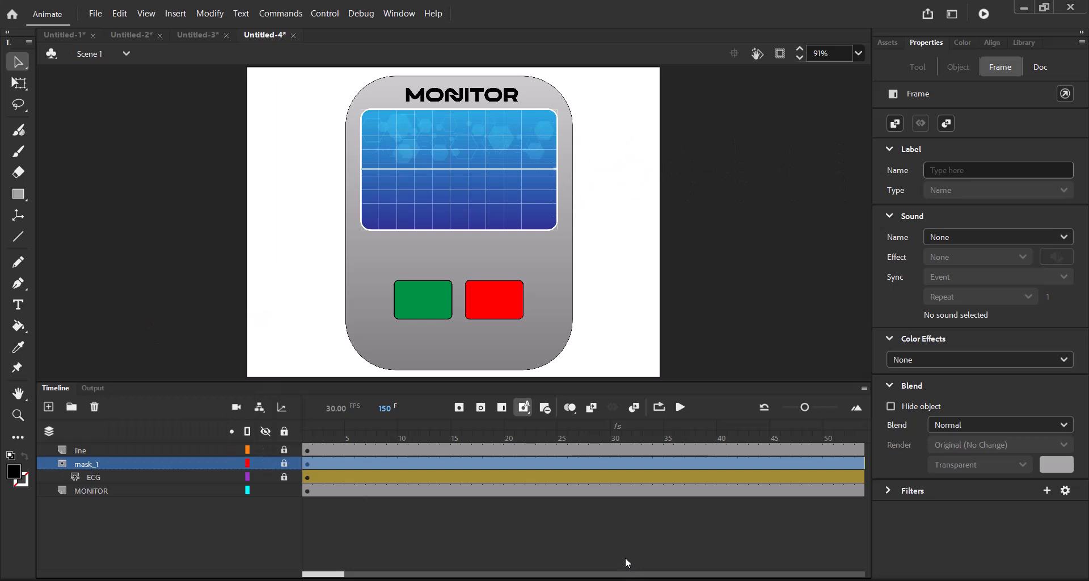
Step: Test the heart monitor movie in Animate to check the masked ECG animation
left_click(325, 13)
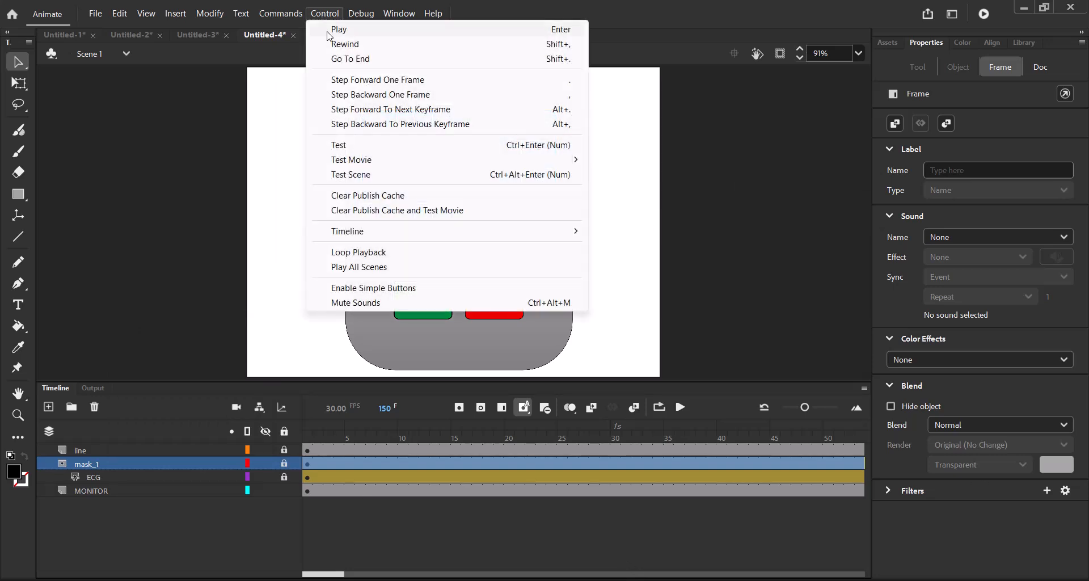
mouse_move(367, 160)
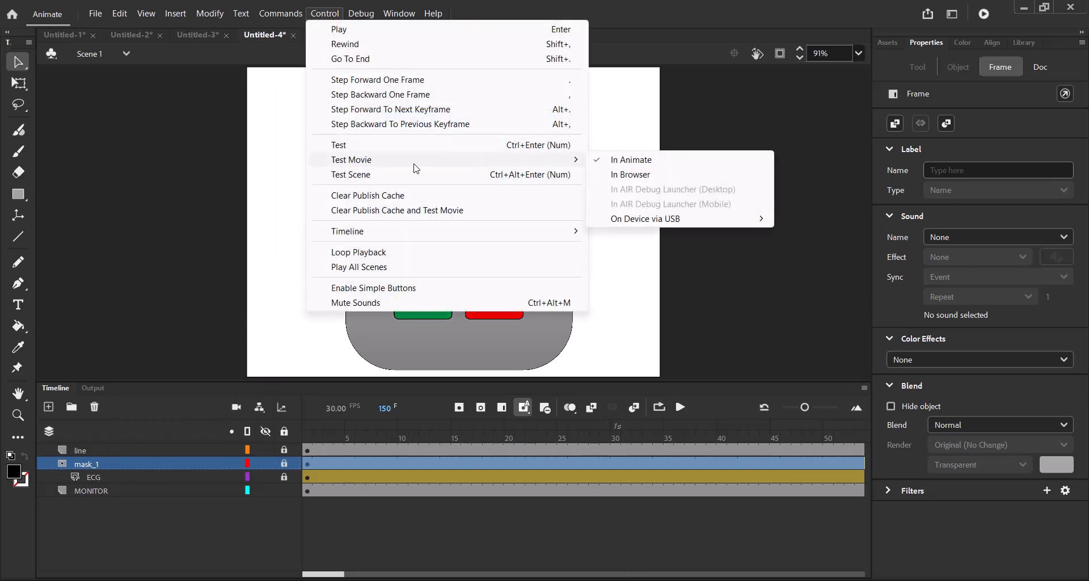
left_click(627, 166)
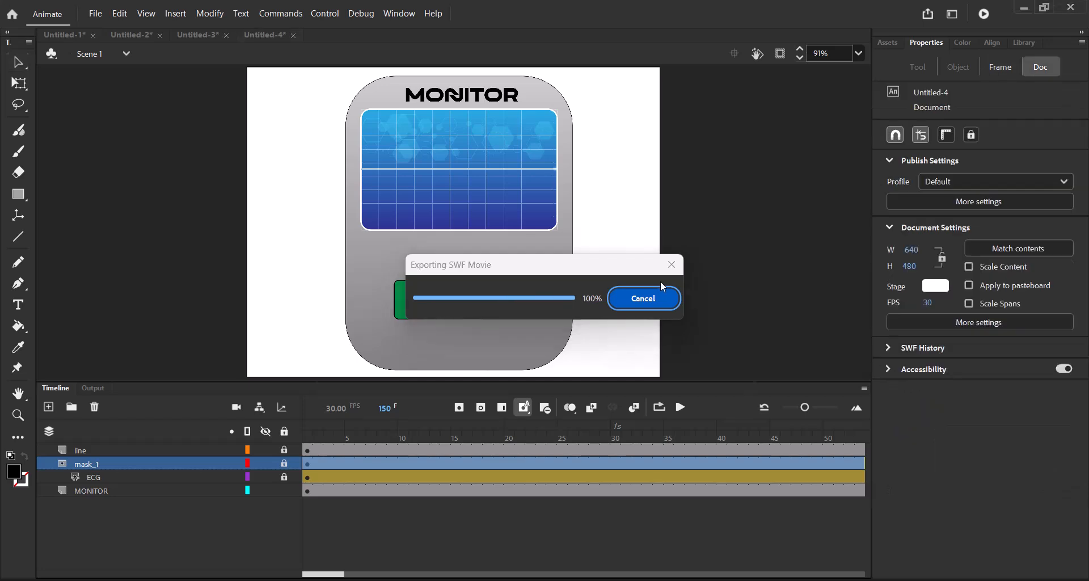
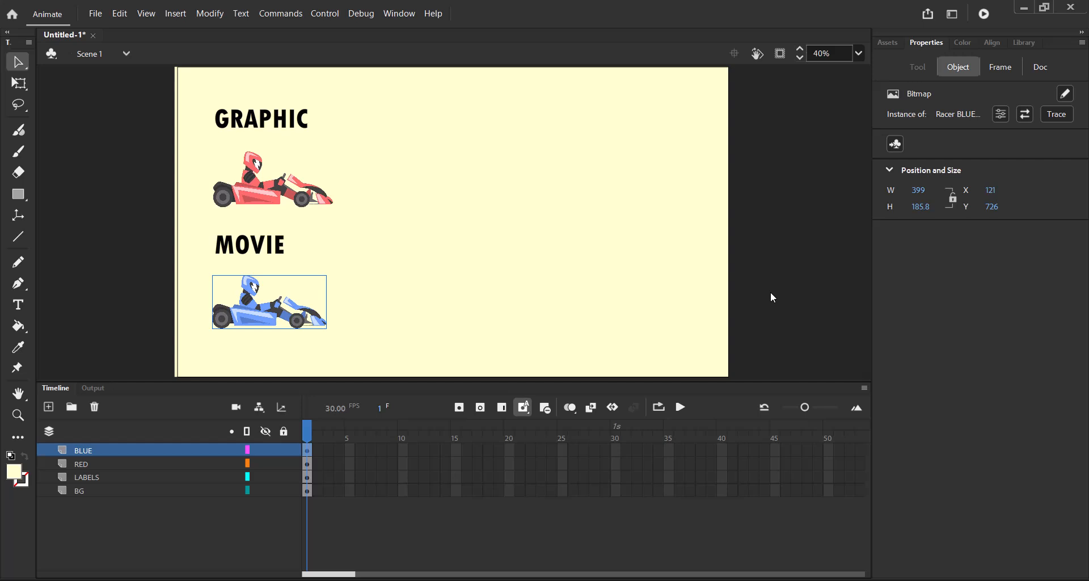
Step: Convert the red kart on the RED layer to a Graphic symbol named redcar, with its registration point at the centre
left_click(148, 464)
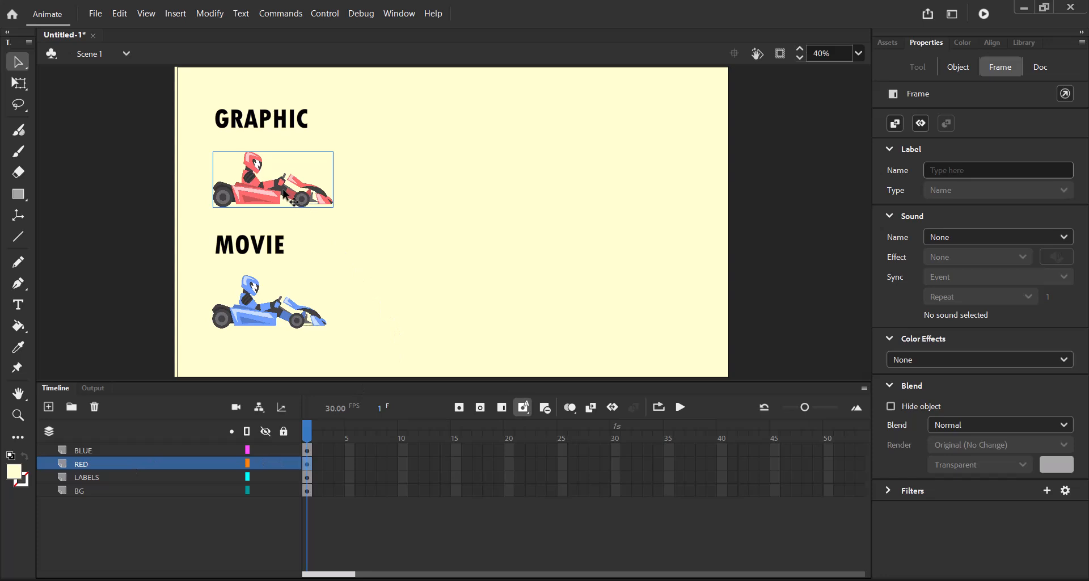
right_click(261, 191)
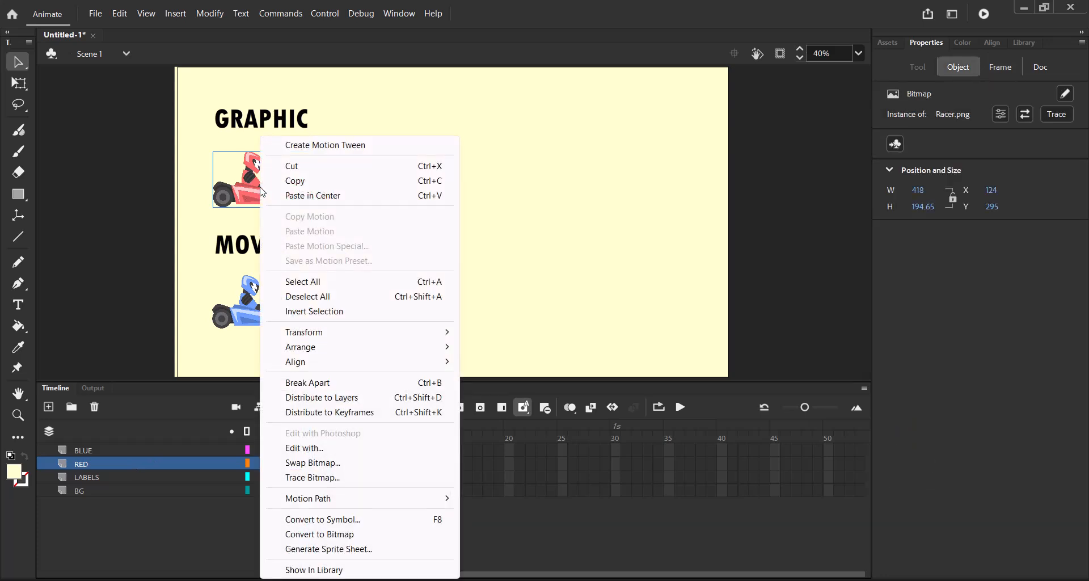
left_click(349, 518)
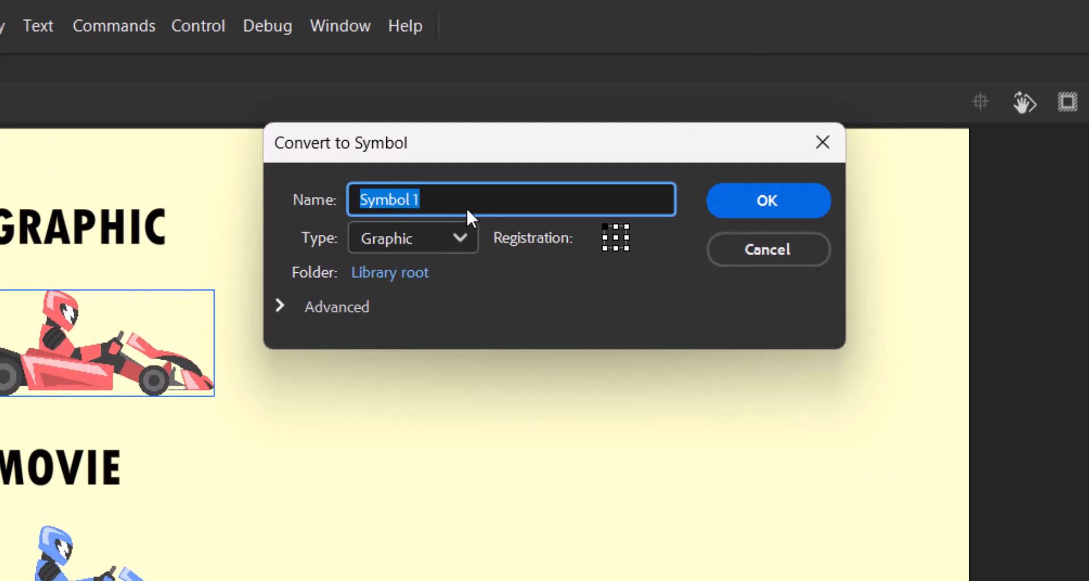
type("red")
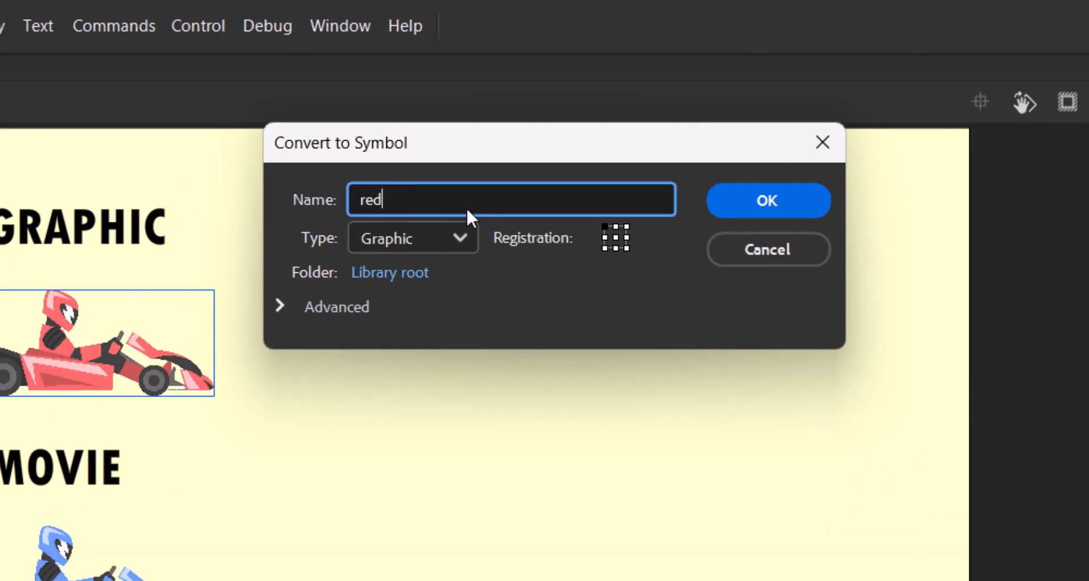
type("car")
left_click(460, 239)
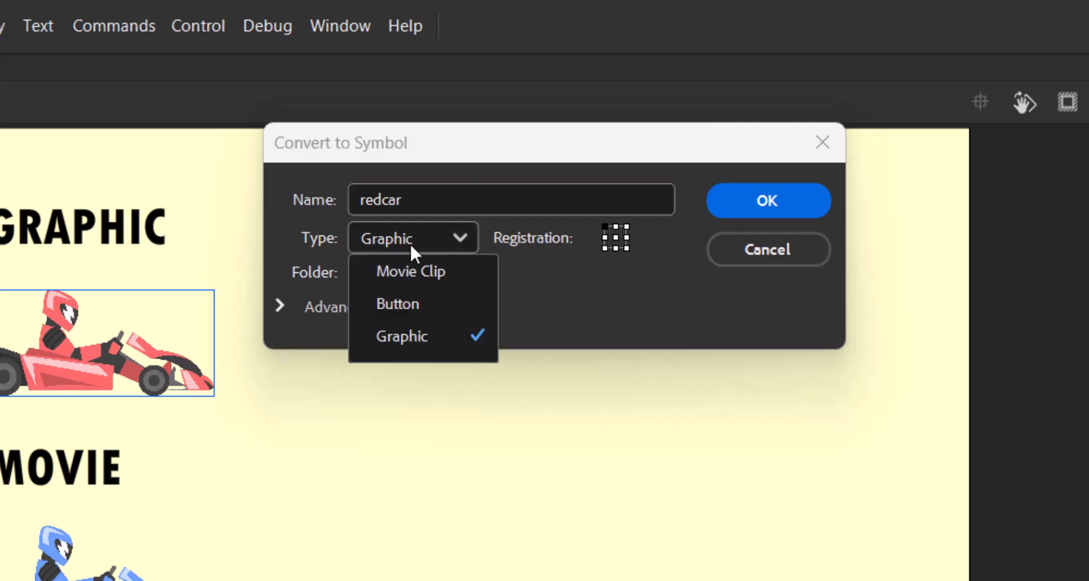
left_click(394, 344)
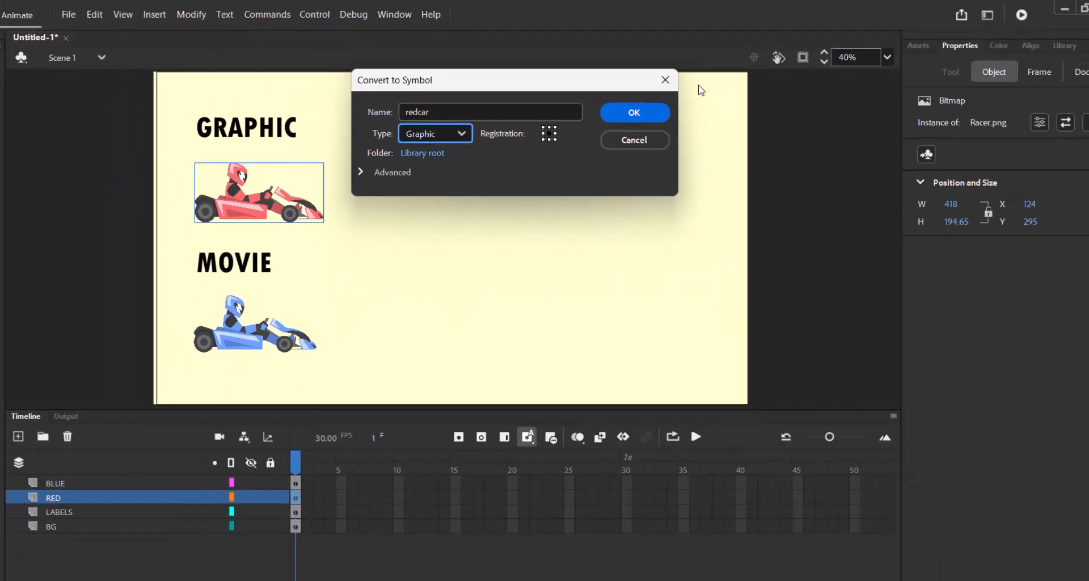
key("Return")
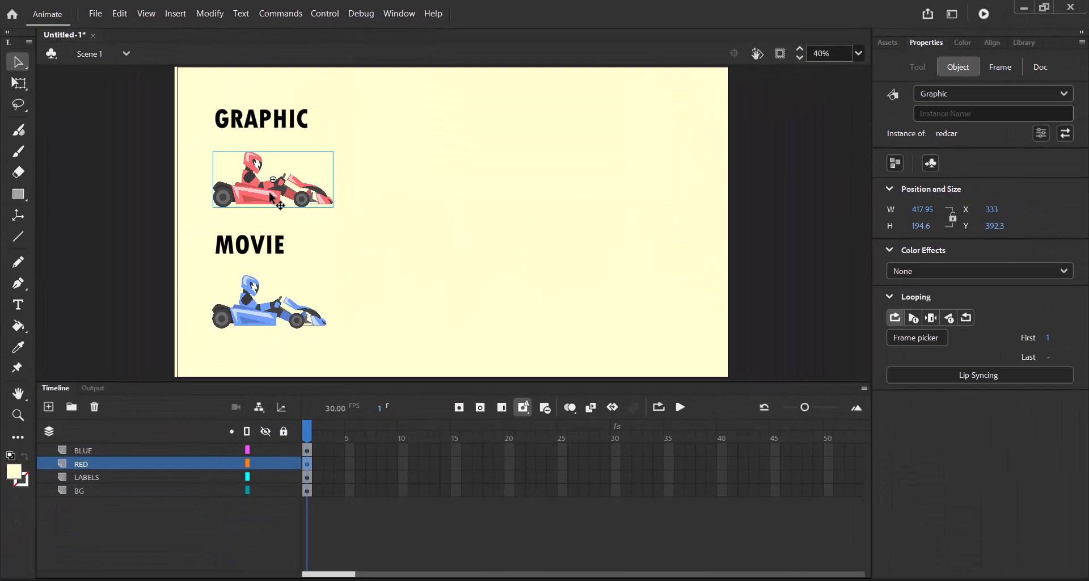
Step: Inside the redcar symbol, insert a keyframe at frame 60 and move the kart horizontally to the right end of the stage
double_click(270, 194)
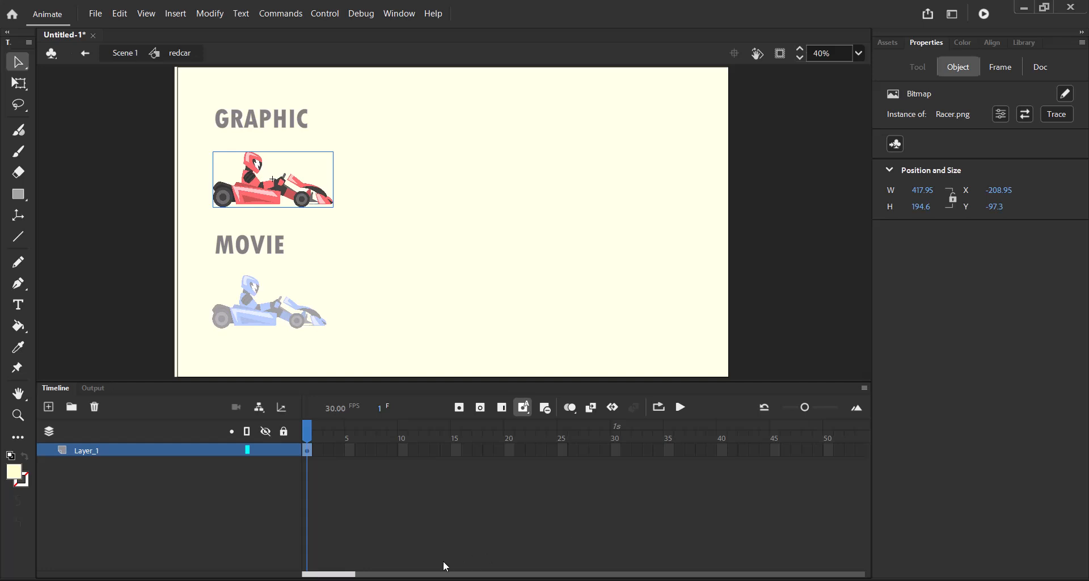
left_click_drag(316, 573, 347, 575)
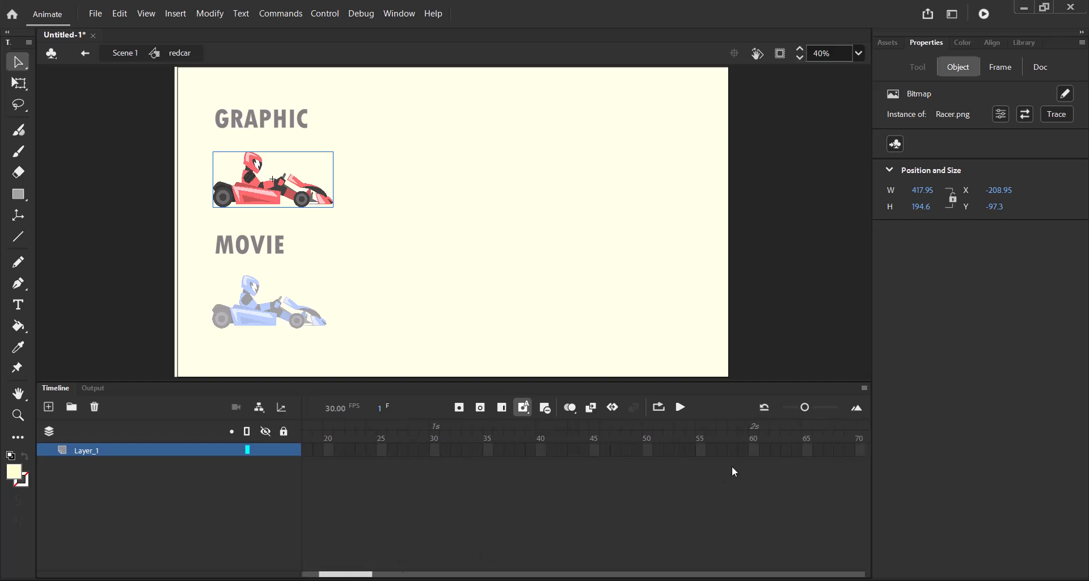
left_click(754, 451)
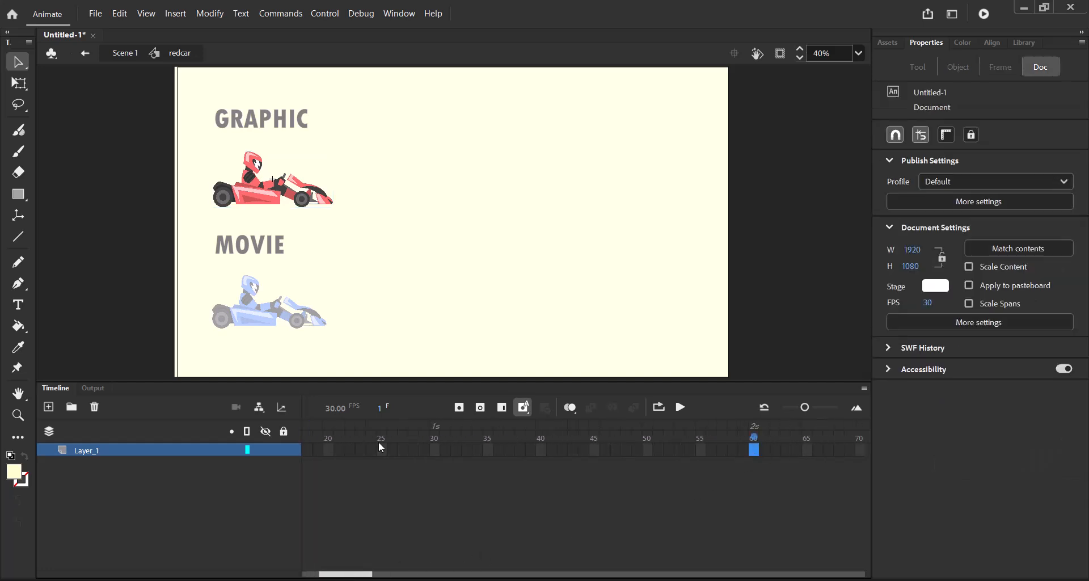
left_click(460, 406)
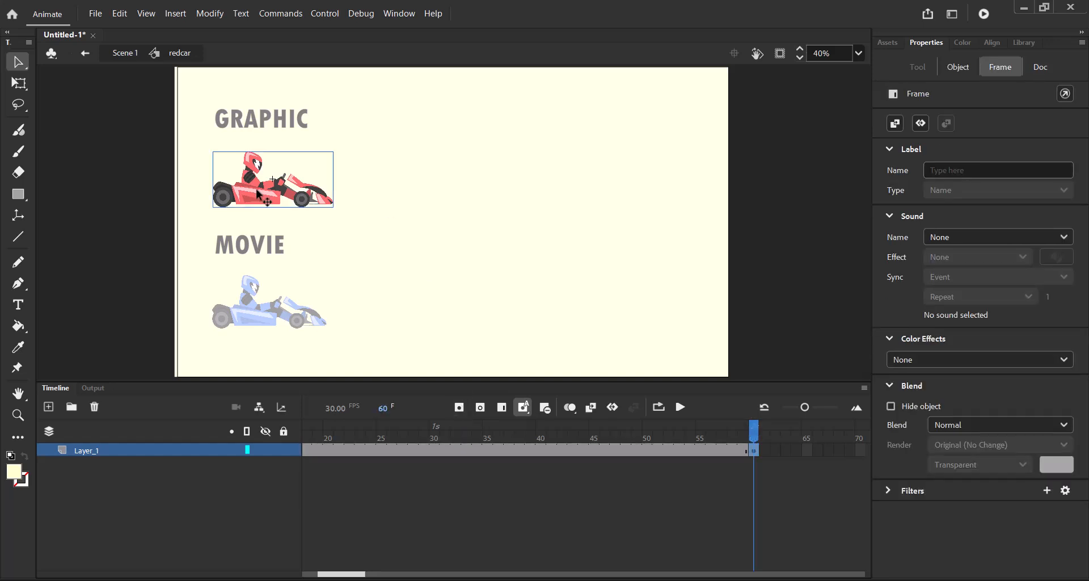
left_click_drag(258, 194, 620, 192)
Step: Create a classic tween between the keyframes at frames 1 and 60 of redcar's Layer_1, and return the playhead to frame 1
right_click(519, 450)
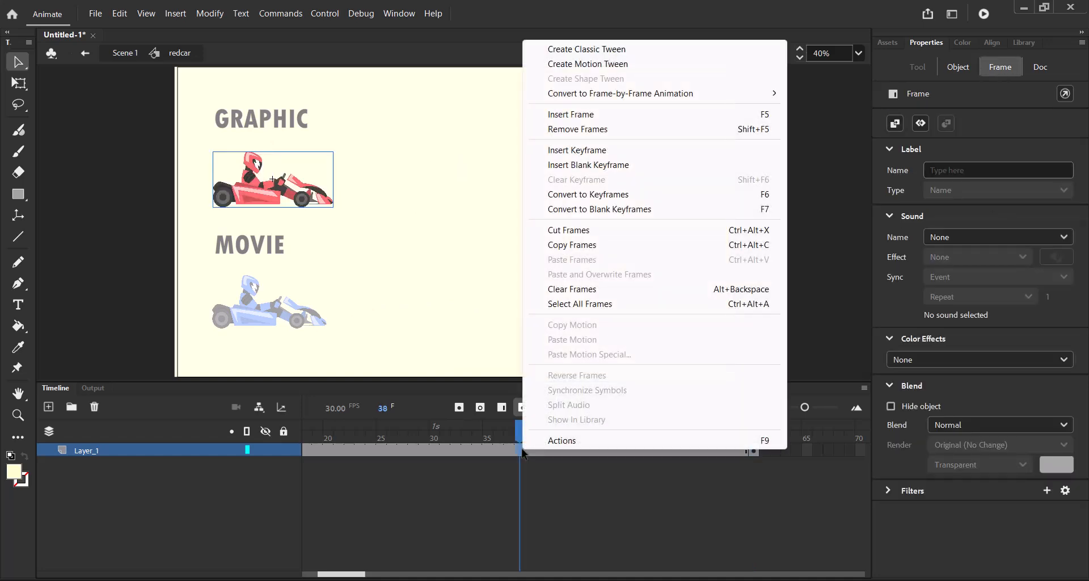
left_click(607, 50)
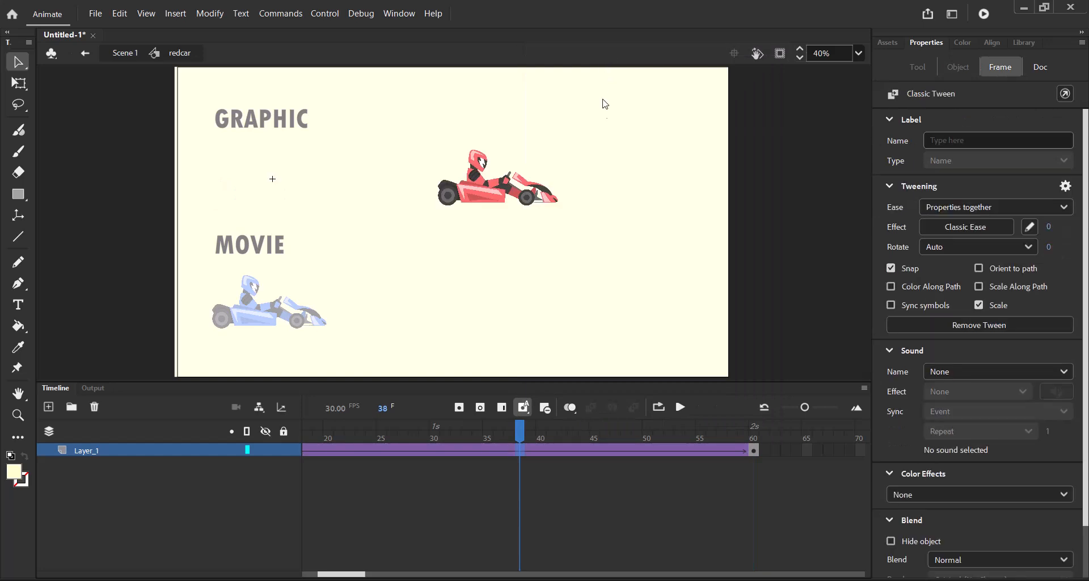
left_click_drag(518, 434, 306, 439)
left_click(456, 468)
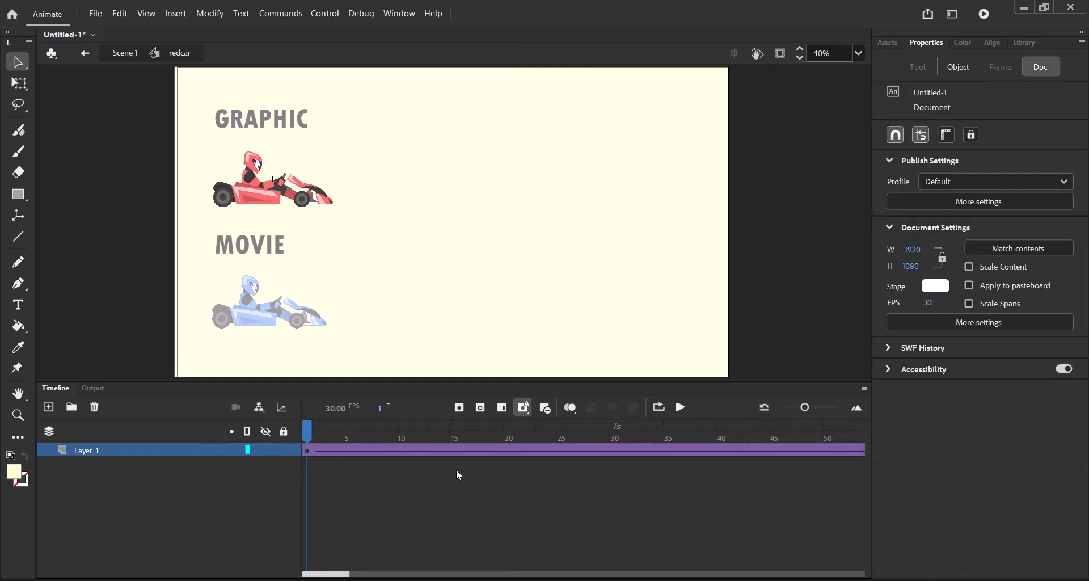
Step: Apply the Cubic Ease In effect to the red kart's classic tween
left_click(436, 451)
left_click_drag(435, 428, 415, 438)
left_click(480, 458)
left_click(489, 451)
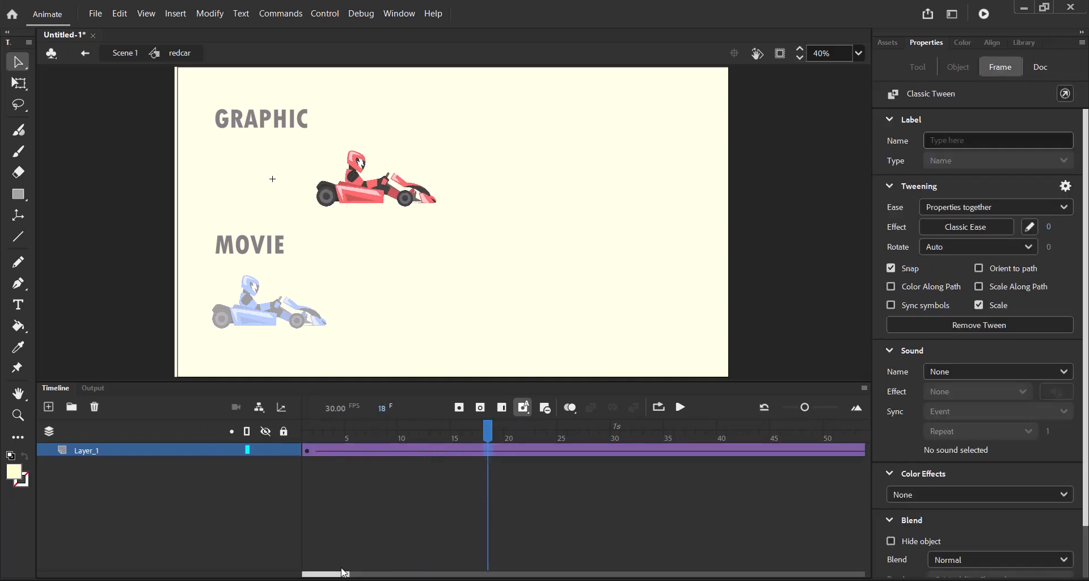
left_click_drag(340, 573, 364, 574)
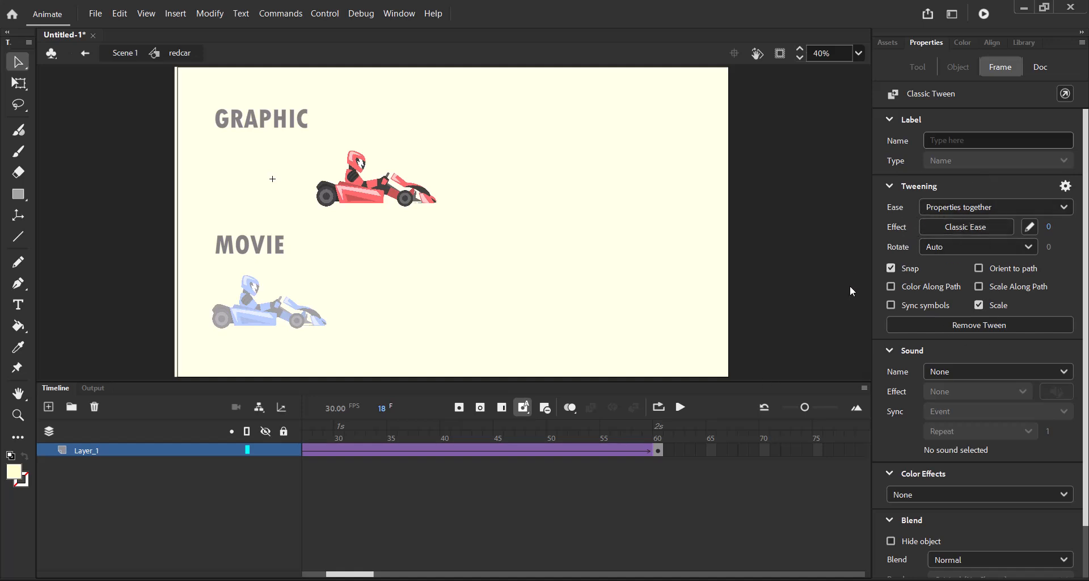
left_click(960, 232)
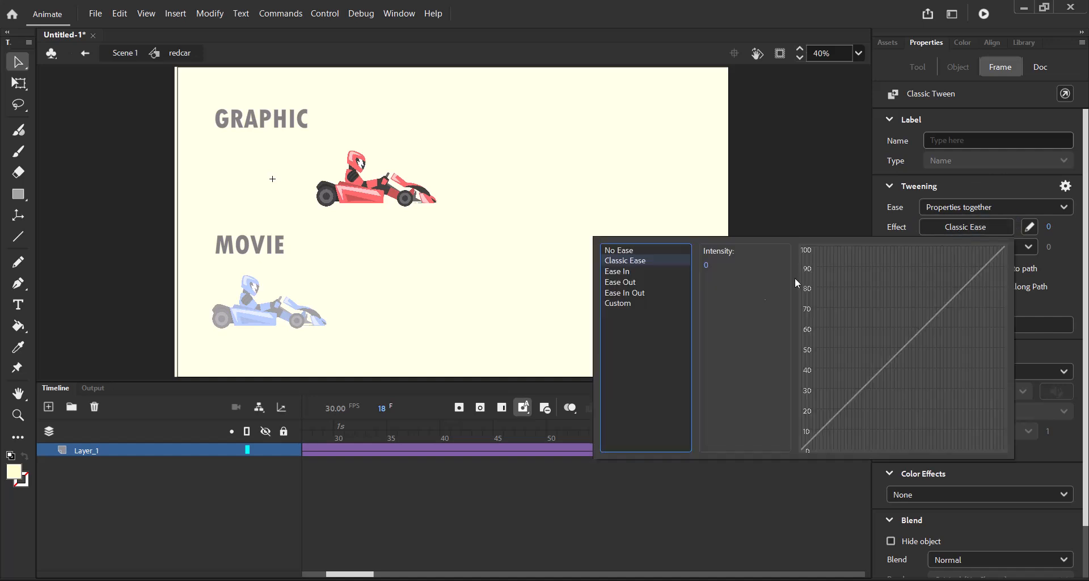
left_click(624, 275)
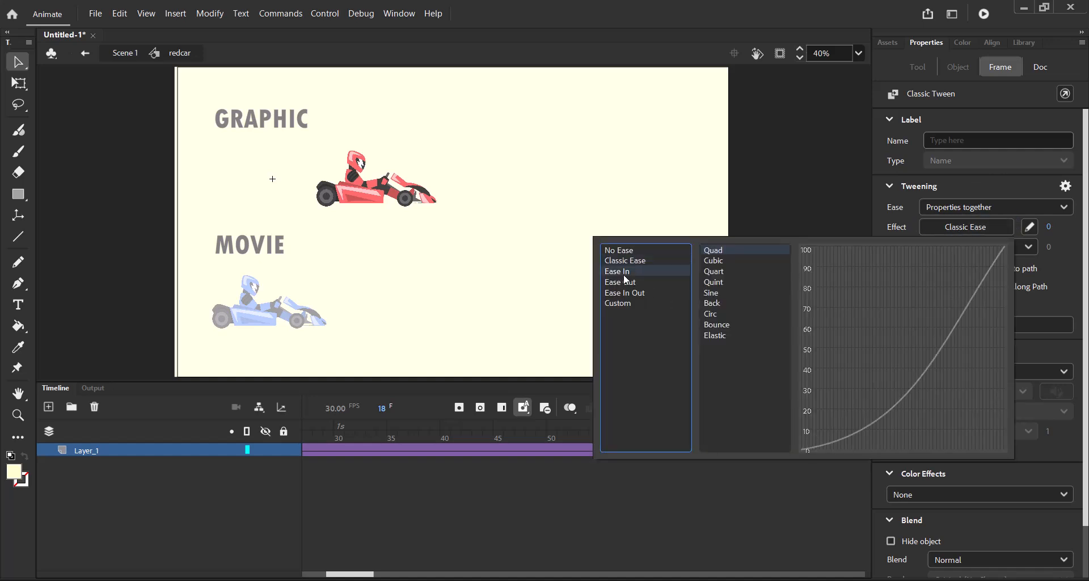
left_click(722, 262)
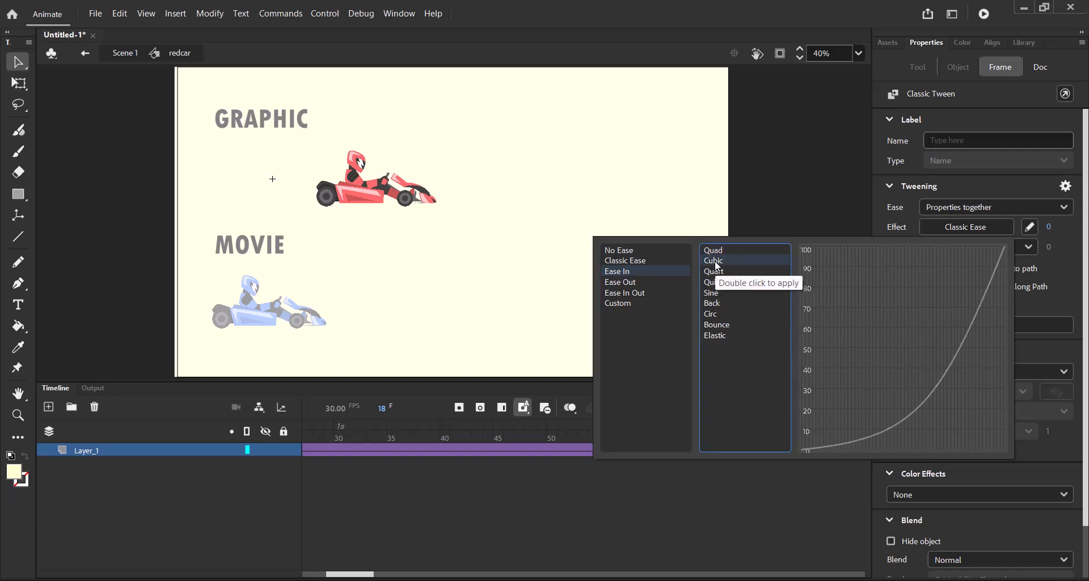
double_click(716, 264)
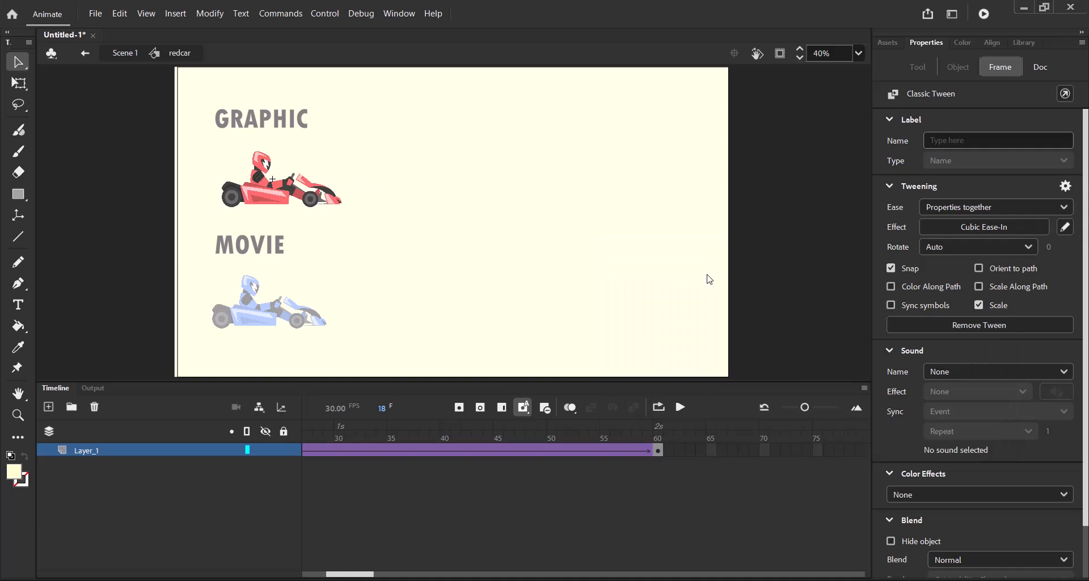
Step: Play the redcar timeline and replay it from frame 1 to check the eased movement
left_click(680, 406)
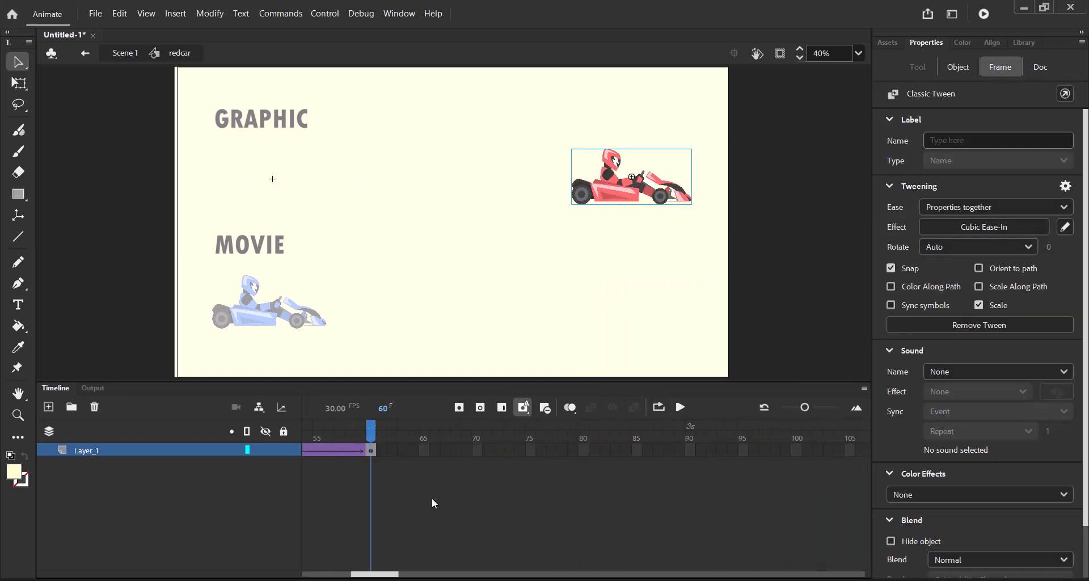
left_click_drag(377, 573, 324, 573)
left_click(308, 453)
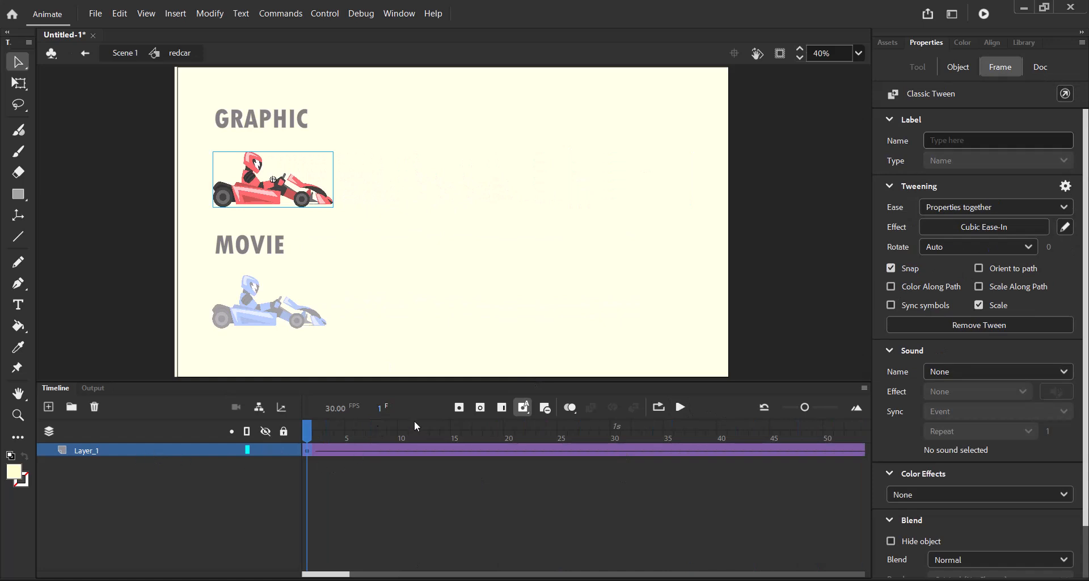
left_click(680, 407)
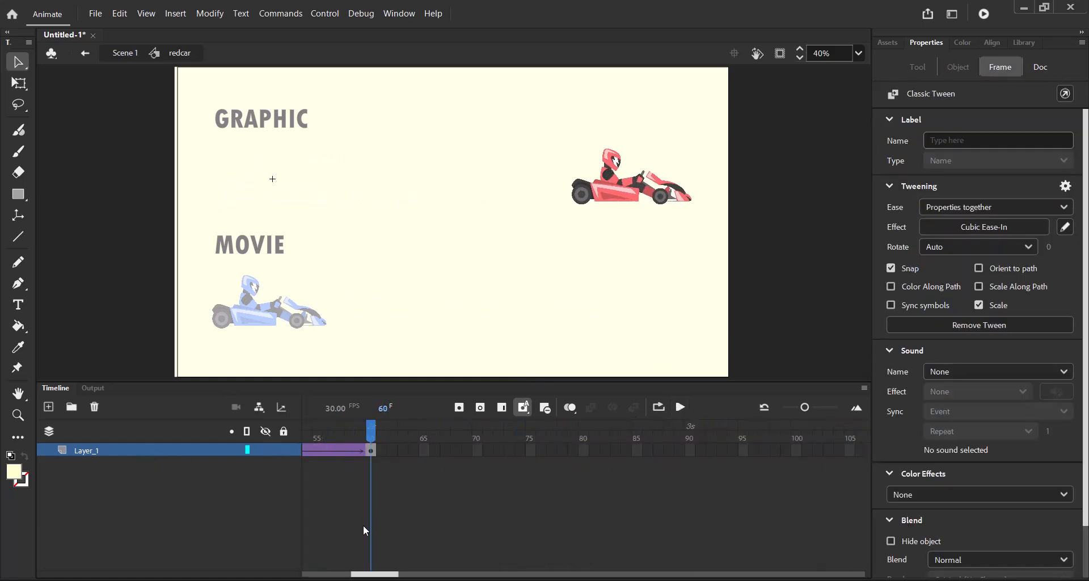
Step: Return to Scene 1 and insert a frame at frame 60 of the RED layer to extend the red kart's instance
left_click_drag(367, 576, 292, 575)
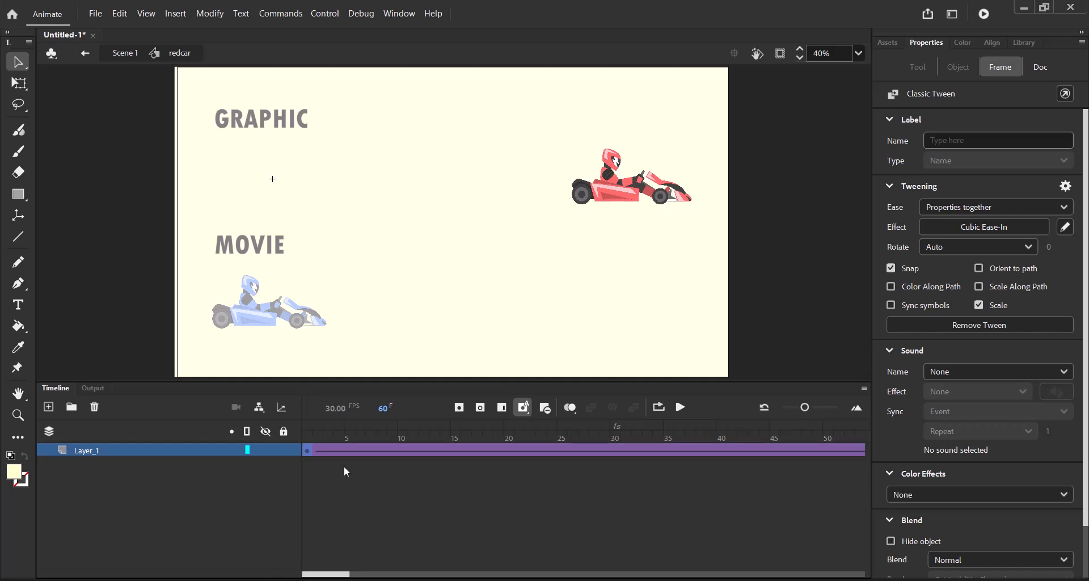
left_click(124, 53)
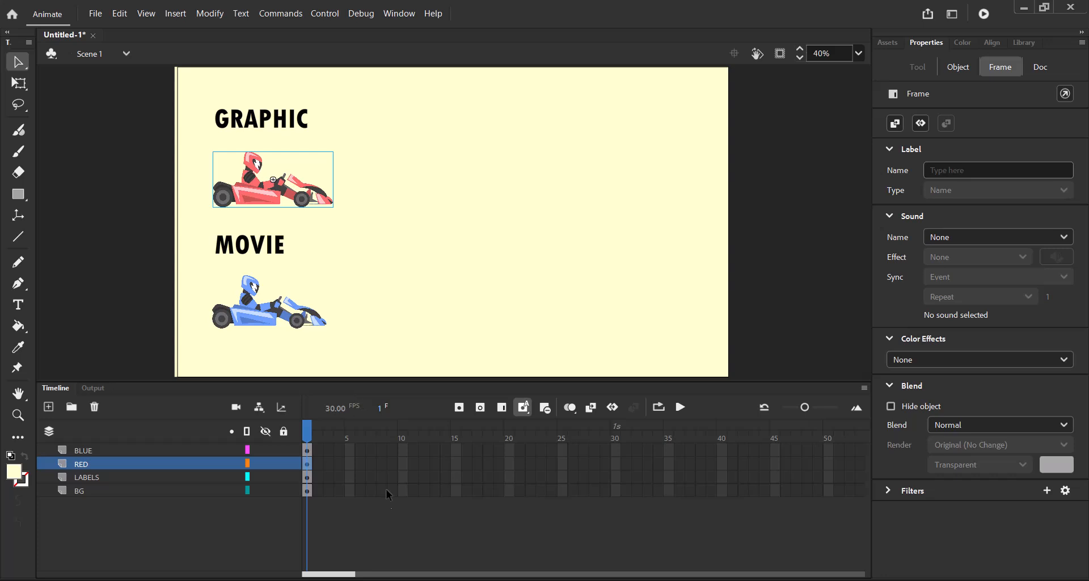
left_click(678, 407)
left_click_drag(326, 574, 358, 578)
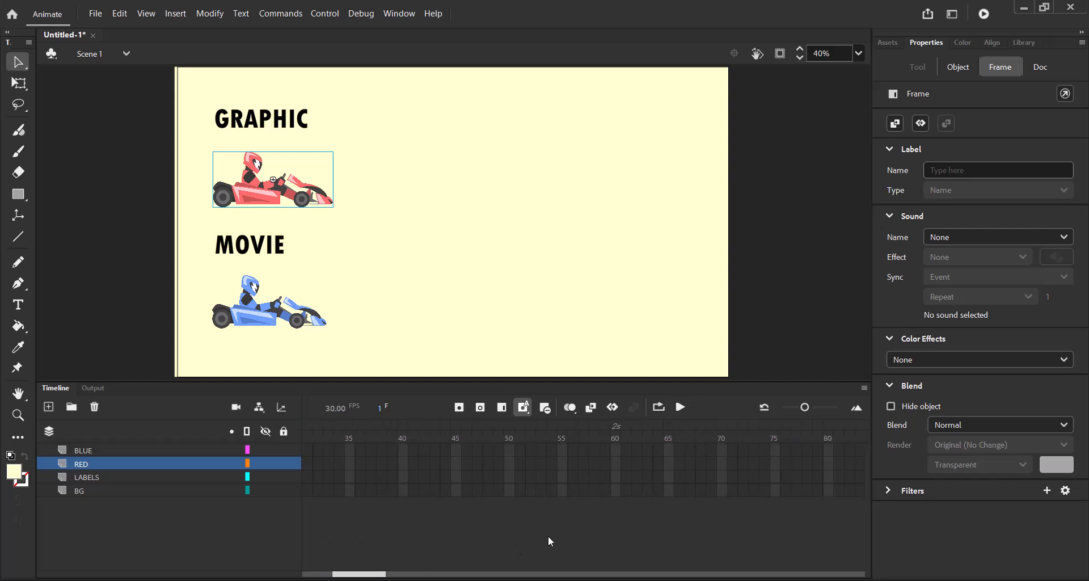
left_click(615, 463)
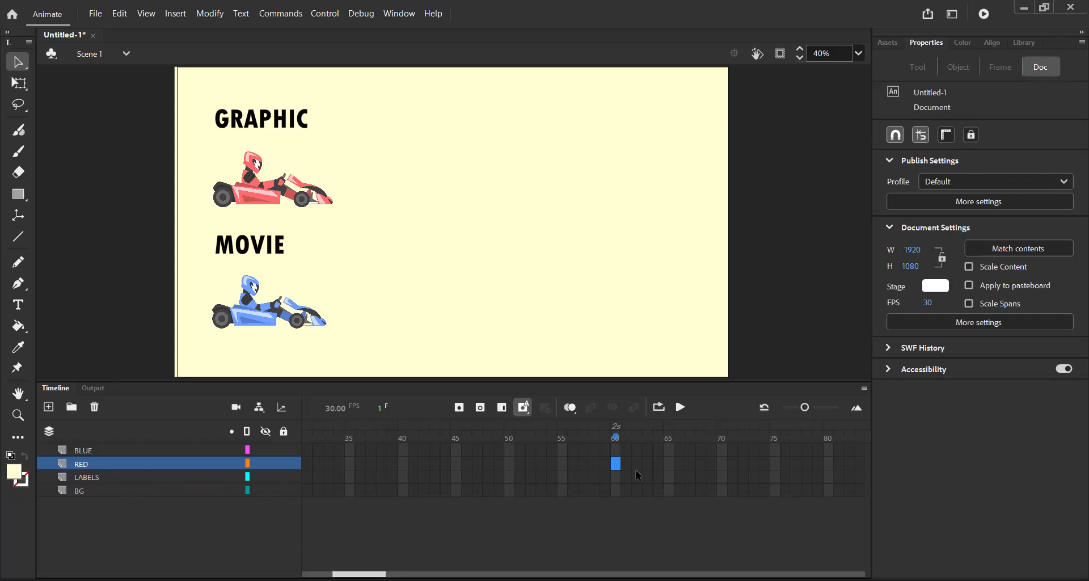
left_click(501, 406)
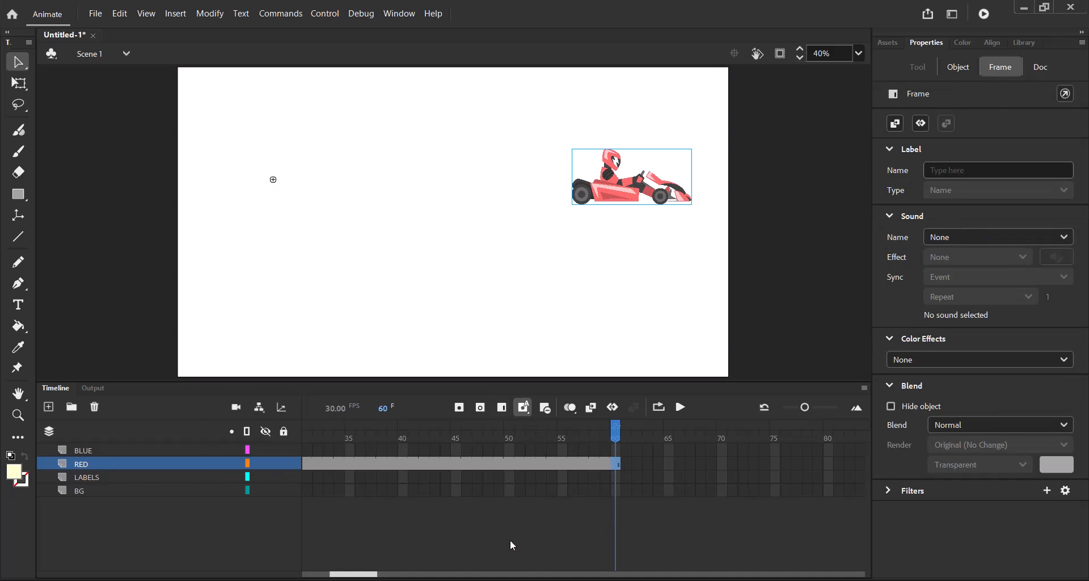
Step: Extend the LABELS and BG layers together by inserting frames at frame 60
mouse_move(352, 576)
left_mouse_down()
mouse_move(309, 575)
mouse_move(410, 575)
mouse_move(310, 575)
mouse_move(398, 576)
mouse_move(333, 577)
mouse_move(343, 576)
left_mouse_up()
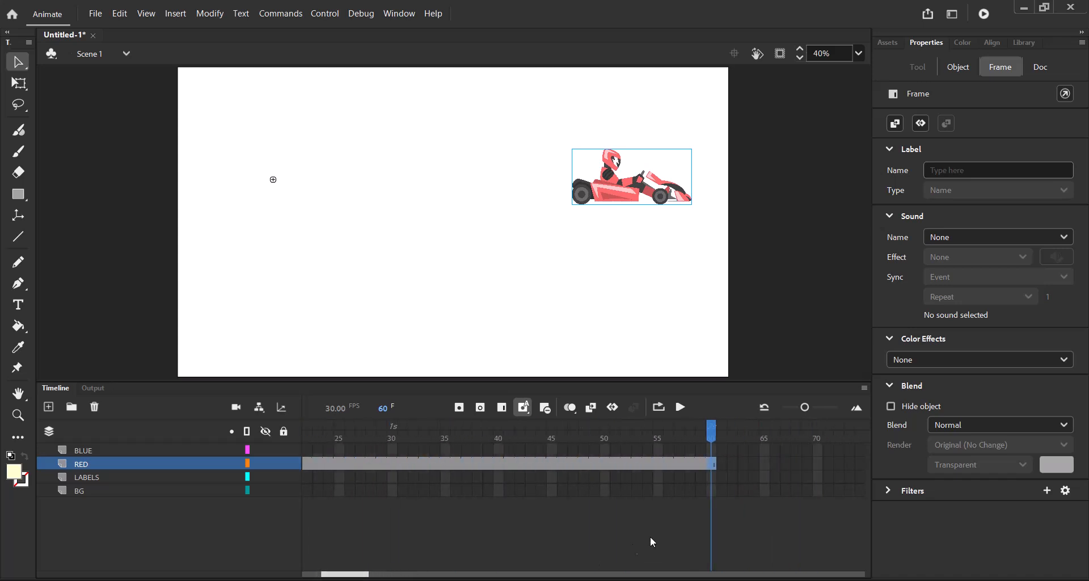
left_click(712, 480)
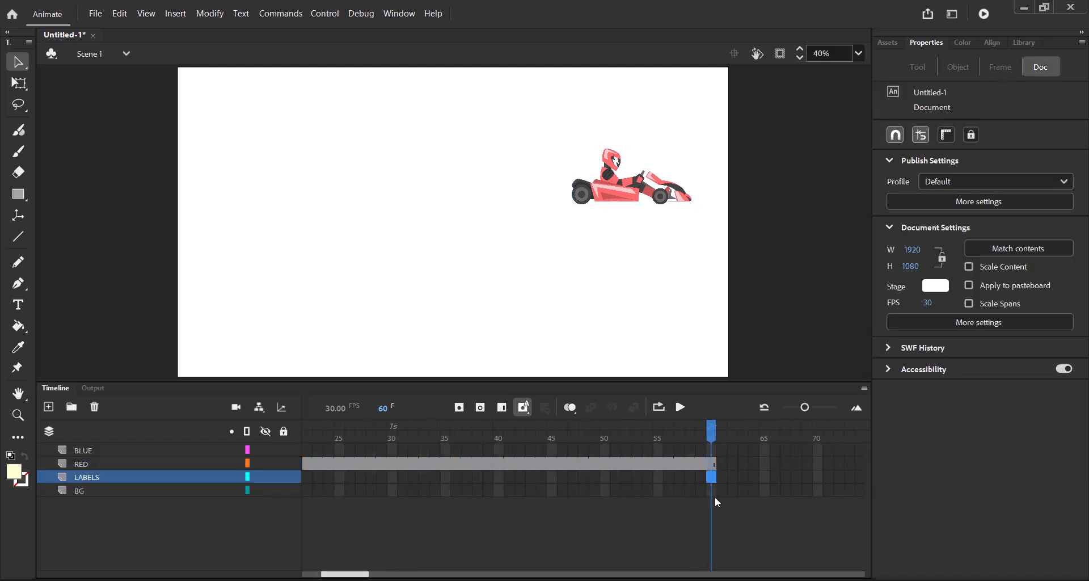
left_click(713, 490)
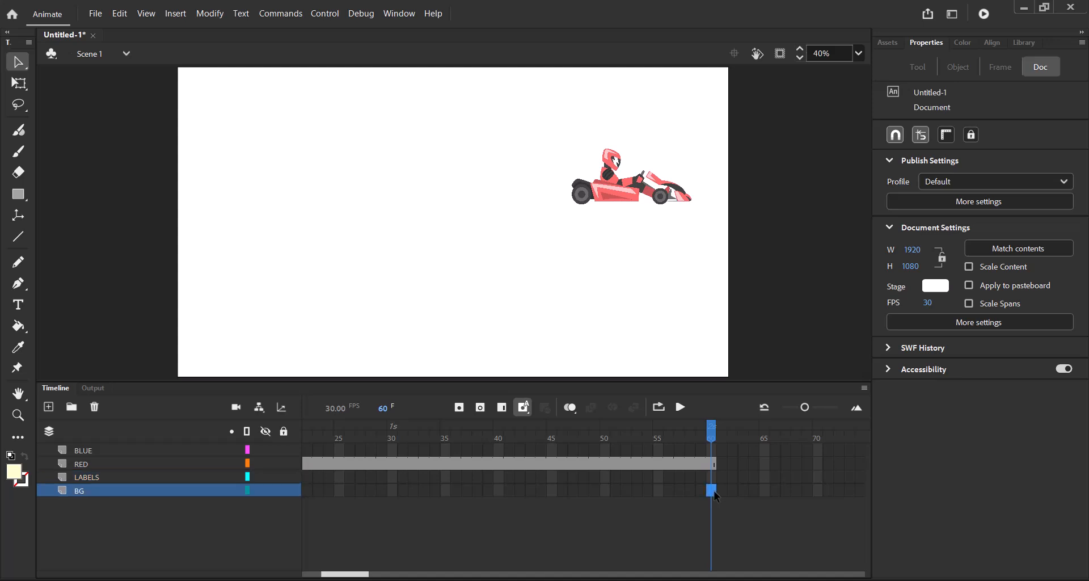
left_click(712, 480, "shift")
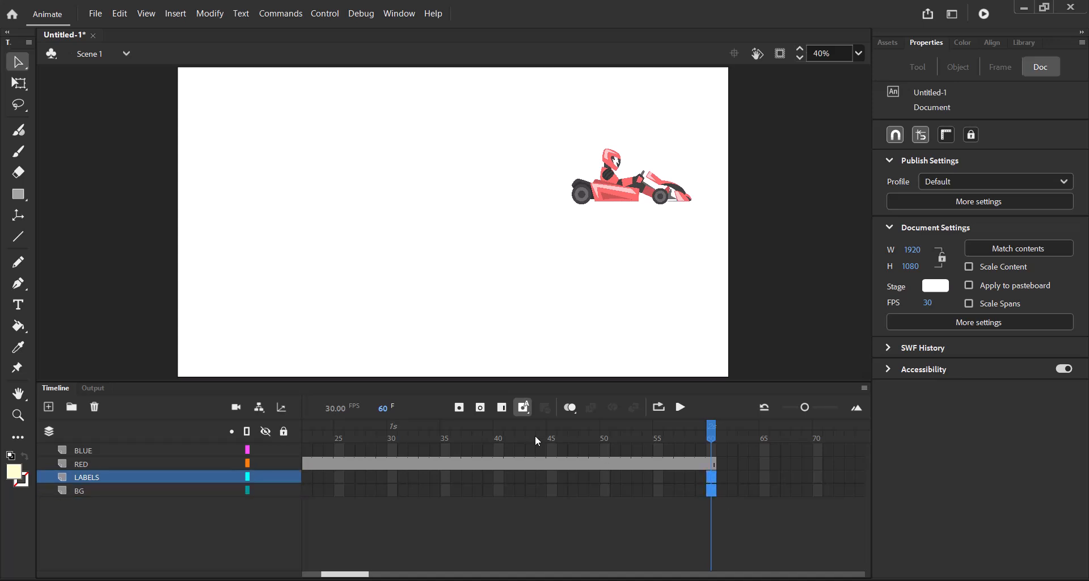
left_click(502, 407)
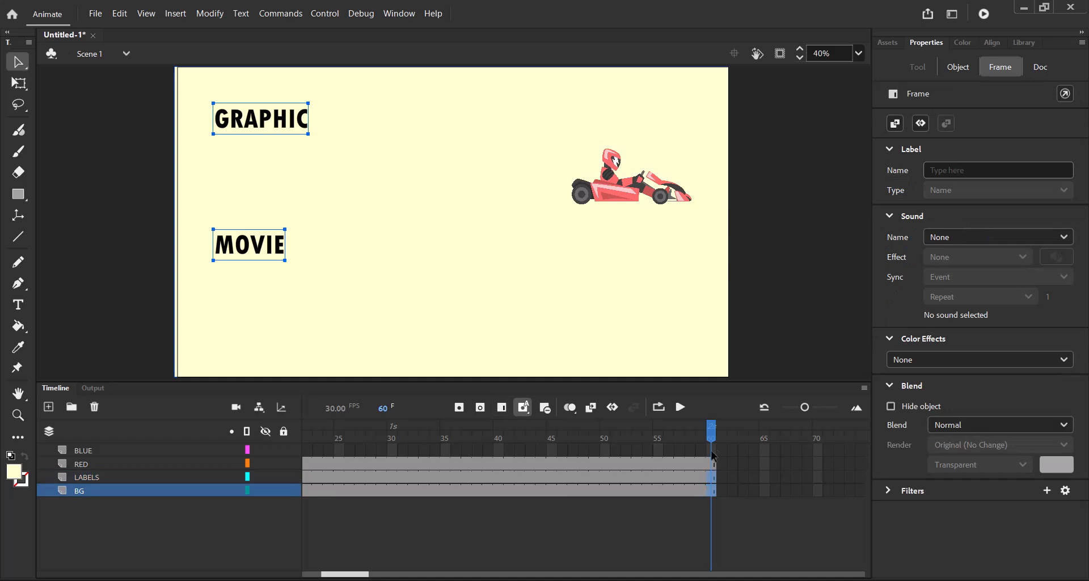
Step: Play the Scene 1 timeline to check the red kart's motion, and return to frame 1 of the RED layer
left_click(681, 408)
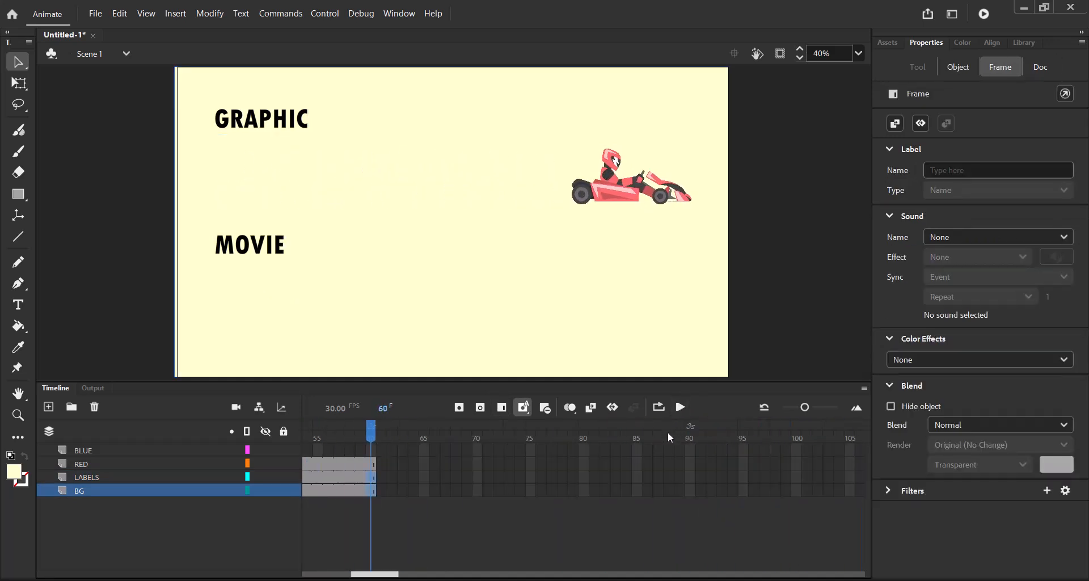
left_click_drag(380, 575, 258, 576)
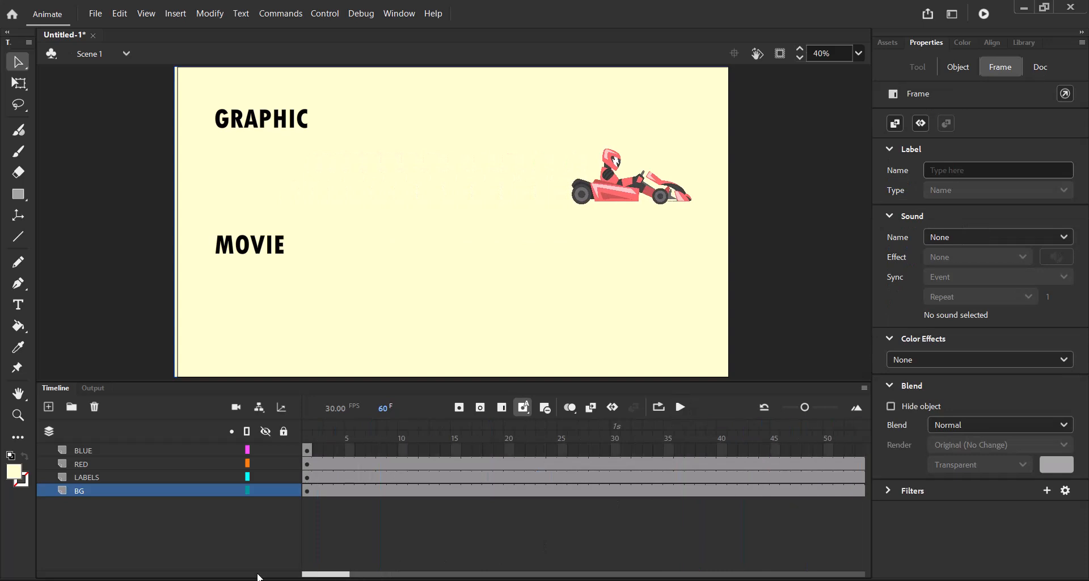
left_click_drag(341, 574, 366, 576)
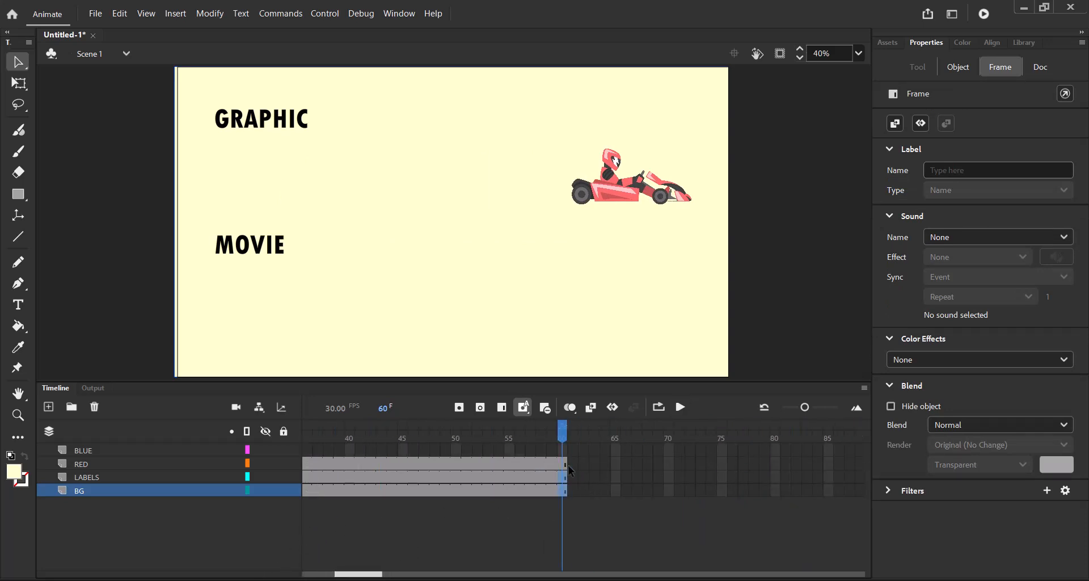
left_click(383, 575)
left_click_drag(387, 574, 309, 574)
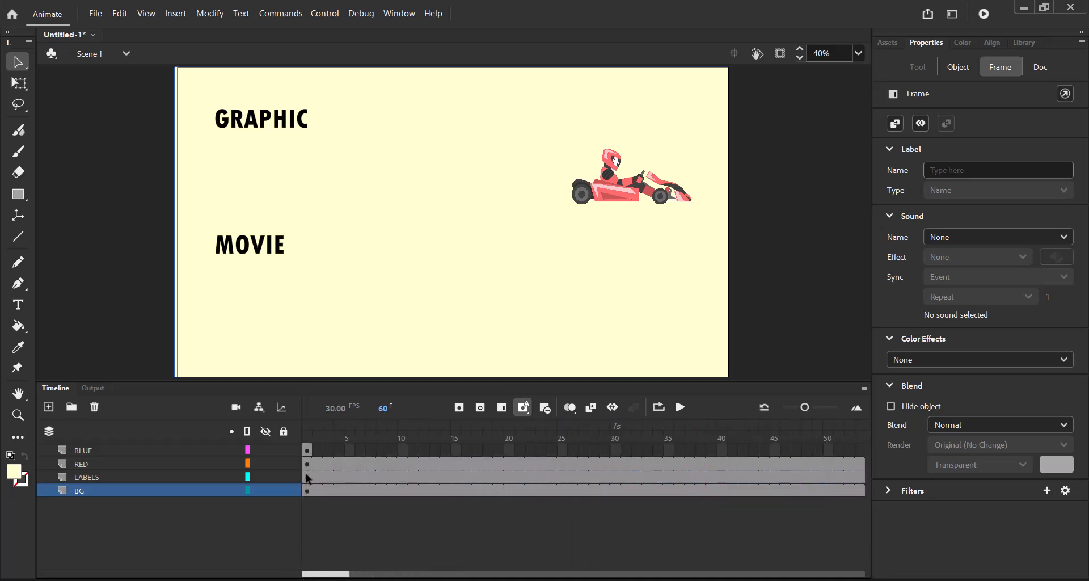
left_click(306, 464)
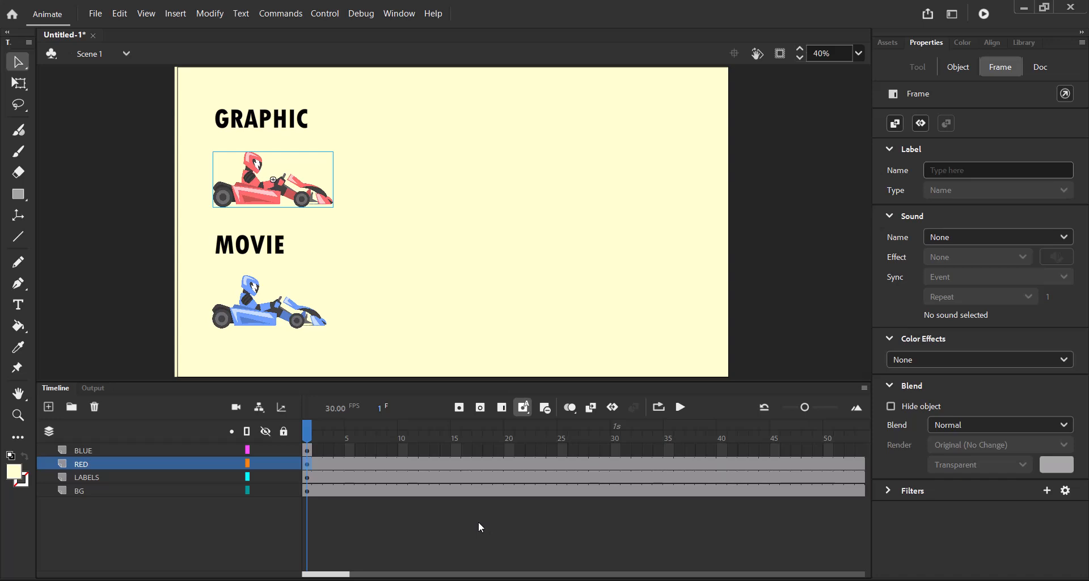
Step: Convert the blue kart bitmap on the BLUE layer to a Movie Clip symbol, keeping the default name
left_click(307, 451)
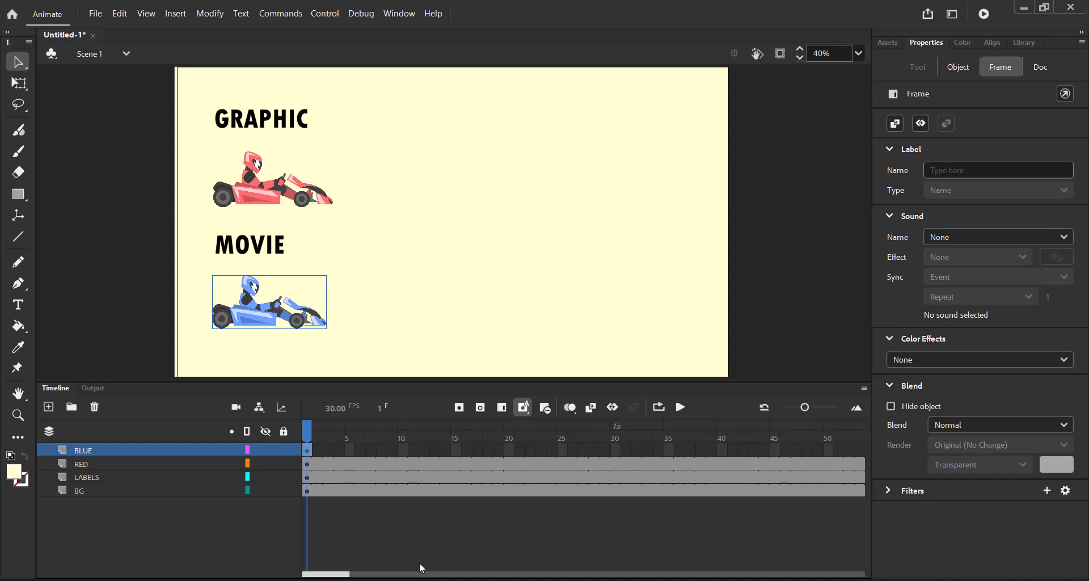
right_click(266, 312)
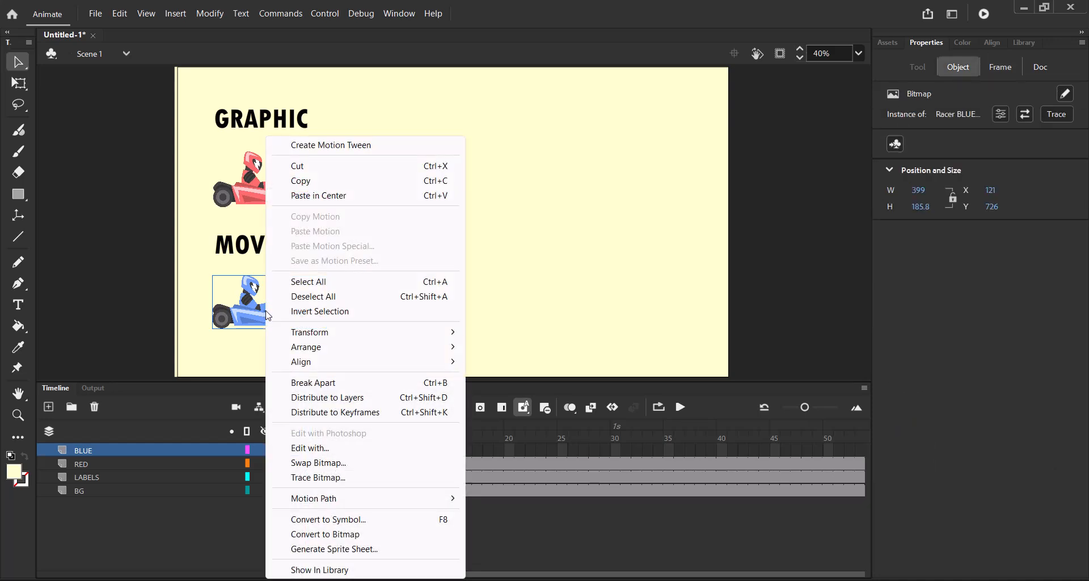
left_click(328, 518)
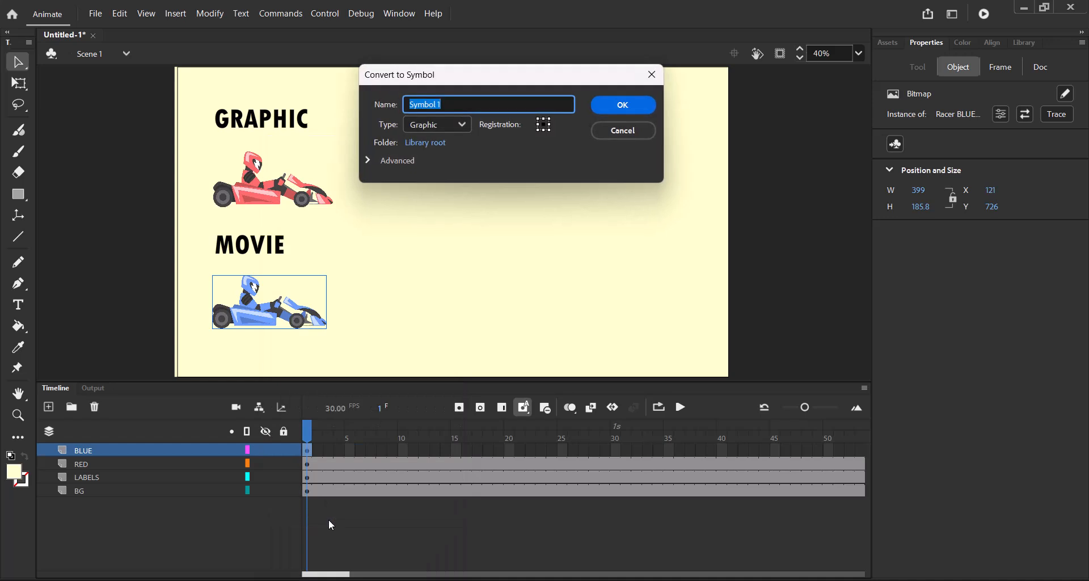
left_click(464, 128)
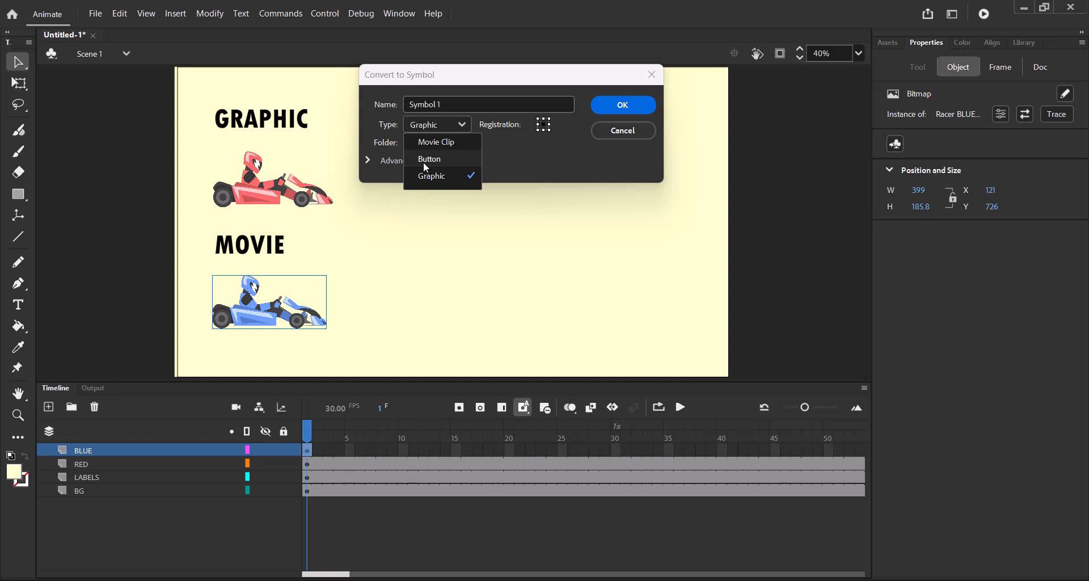
left_click(442, 142)
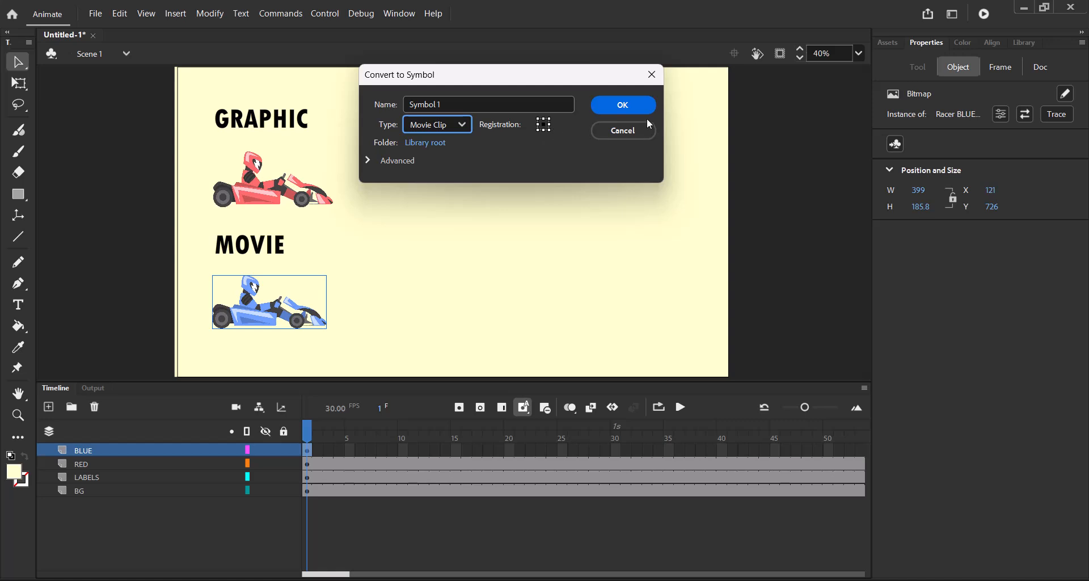
left_click(634, 107)
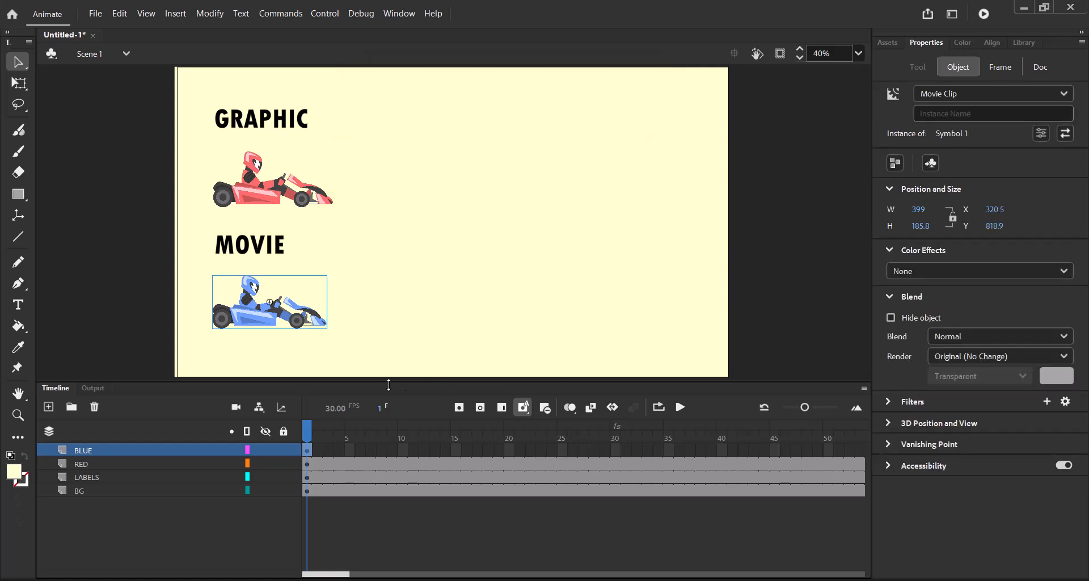
Step: Inside the blue kart's symbol, insert a keyframe at frame 60 and move the kart horizontally to the right end of the stage
double_click(271, 323)
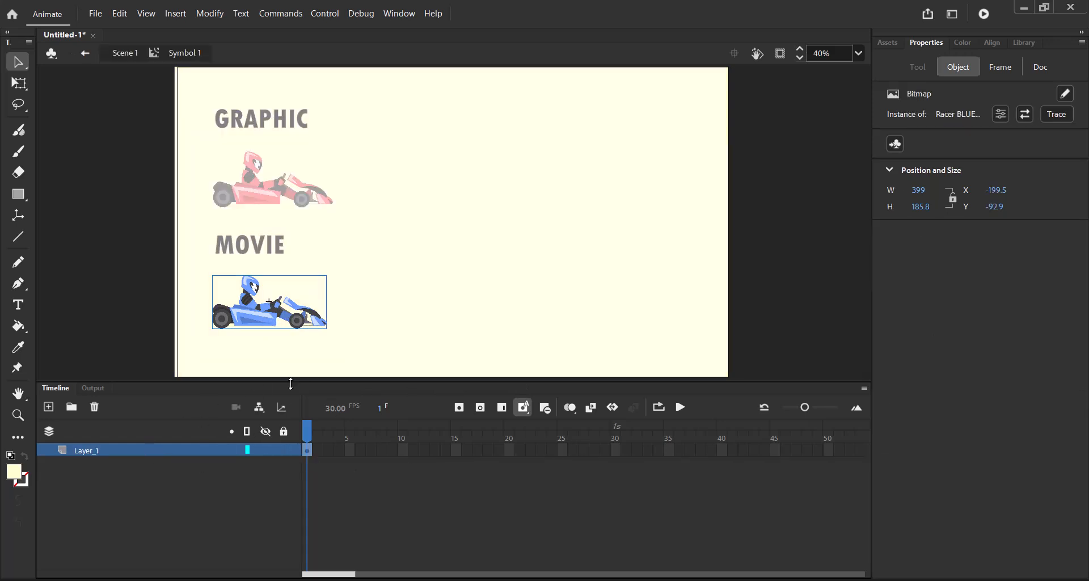
left_click_drag(328, 574, 361, 573)
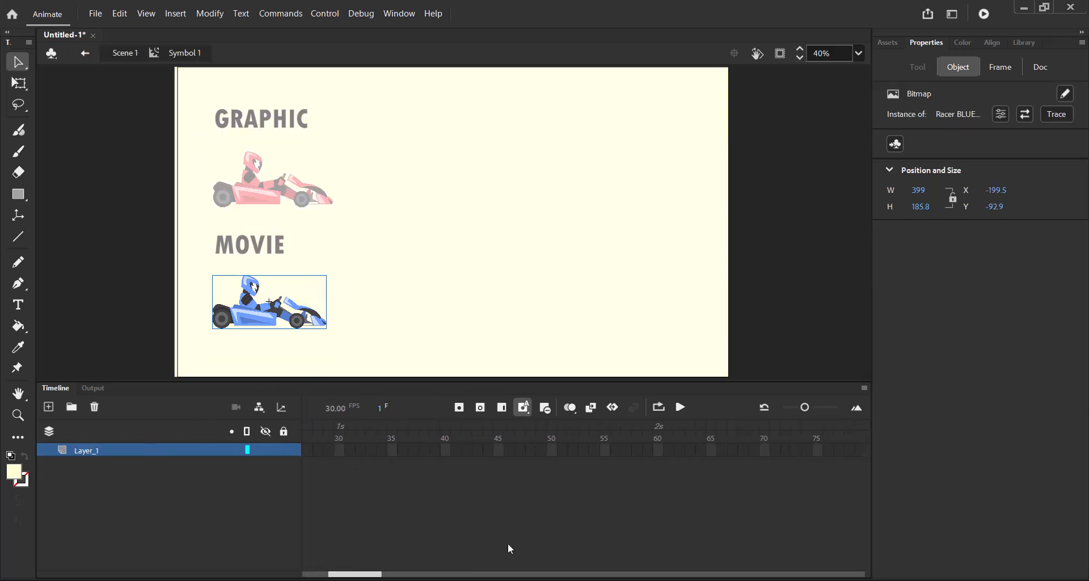
left_click(659, 450)
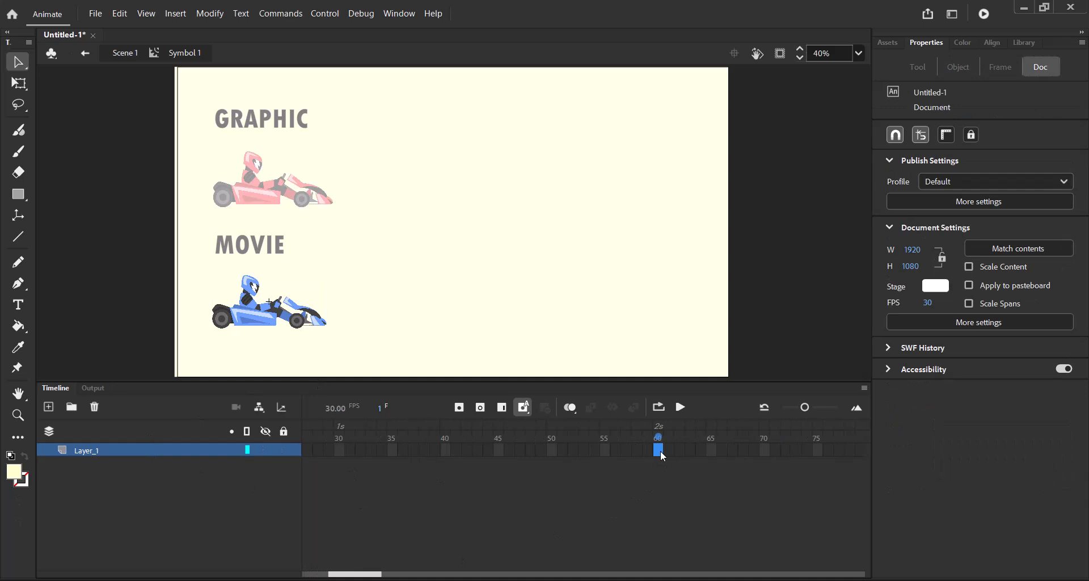
left_click(462, 408)
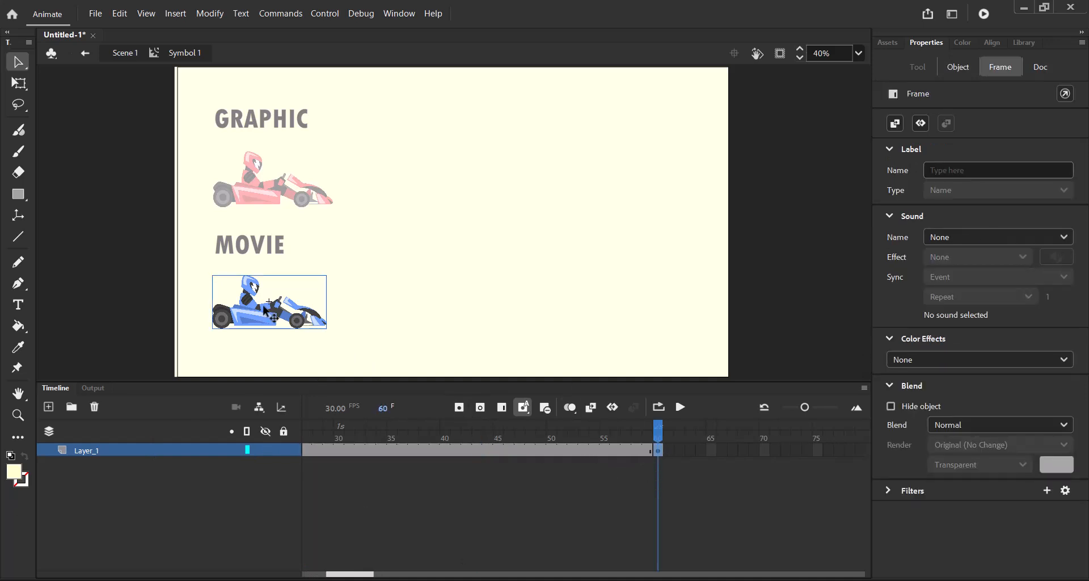
left_click_drag(266, 309, 649, 309)
Step: Create a classic tween between the blue kart's keyframes at frames 1 and 60, and scrub to frame 60 to check it
right_click(414, 450)
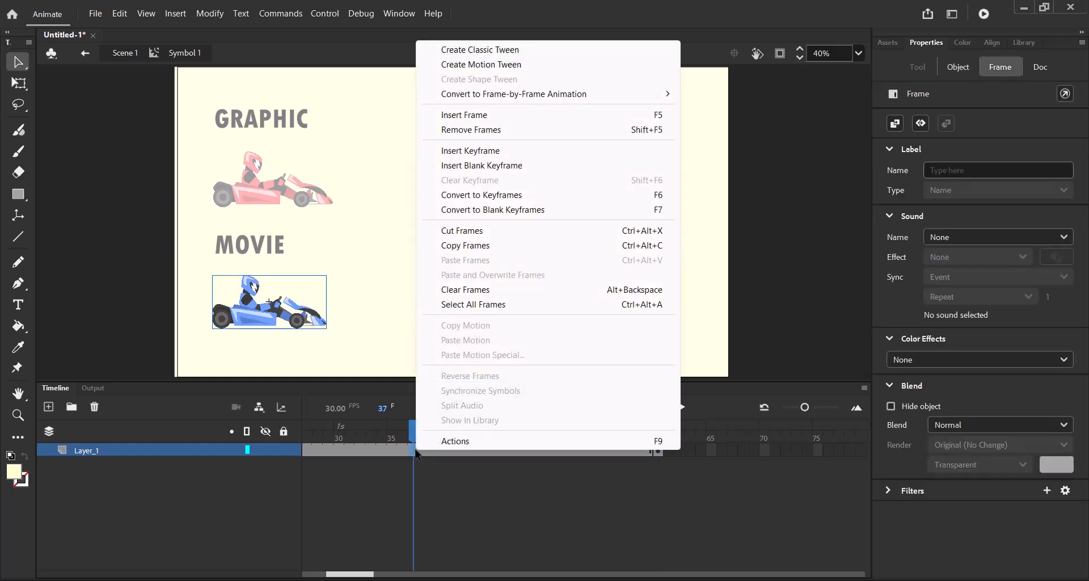
left_click(512, 50)
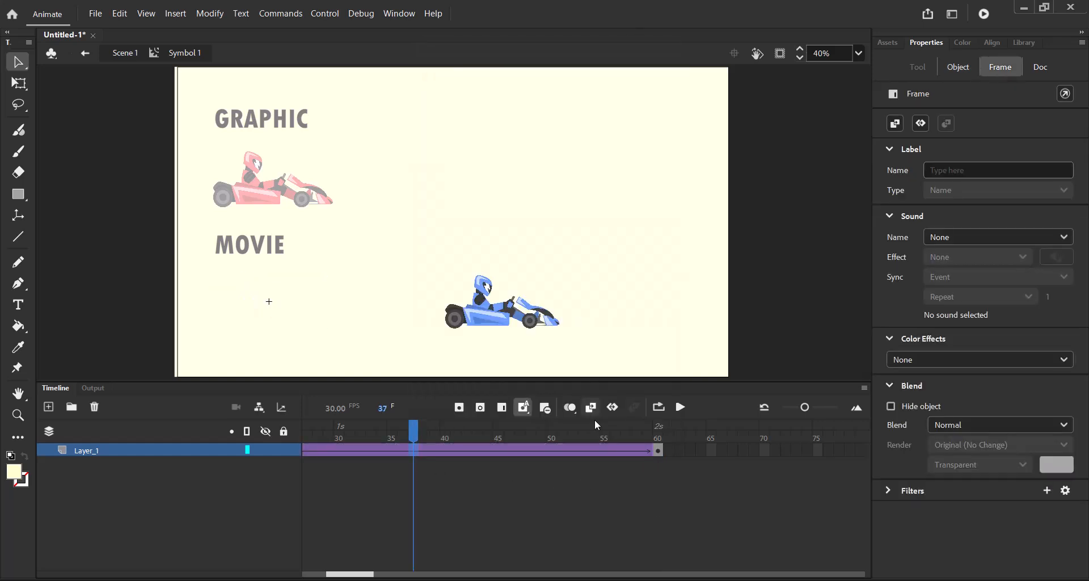
left_click_drag(413, 434, 867, 447)
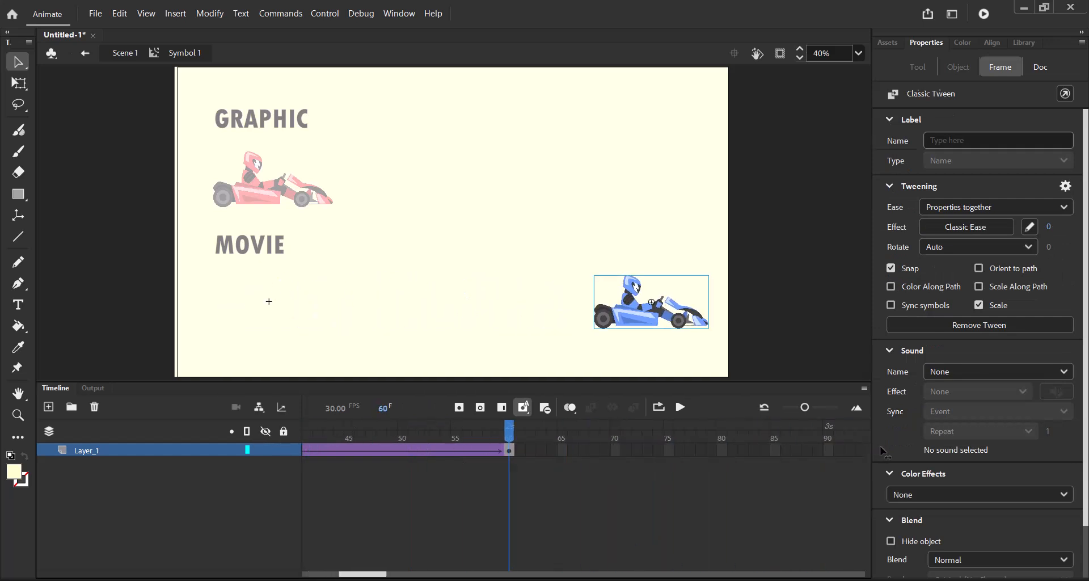
Step: Apply the Cubic Ease Out effect to the blue kart's classic tween
left_click_drag(376, 574, 345, 574)
left_click(582, 450)
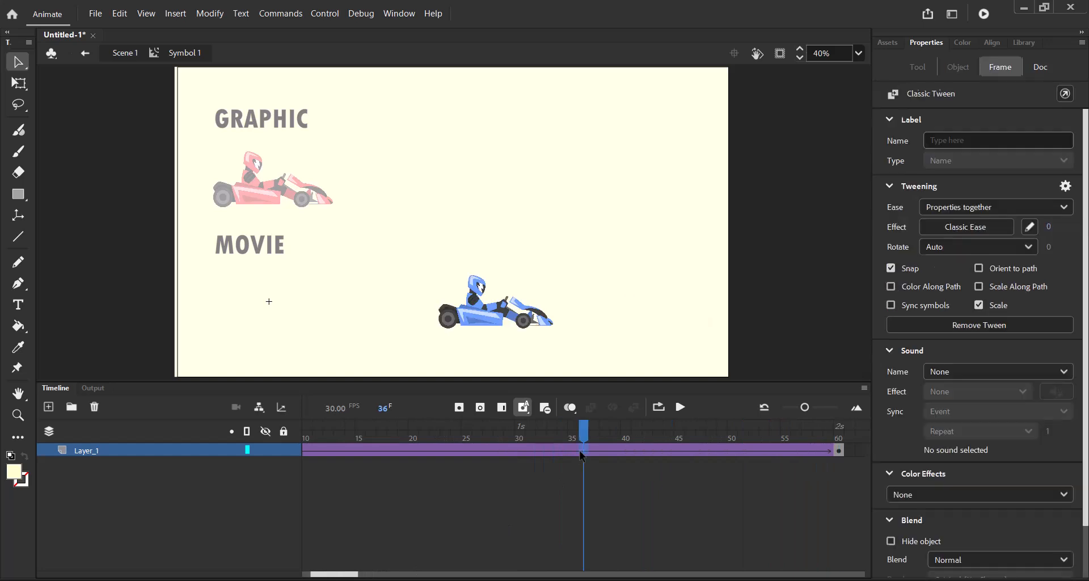
left_click(966, 227)
left_click(626, 283)
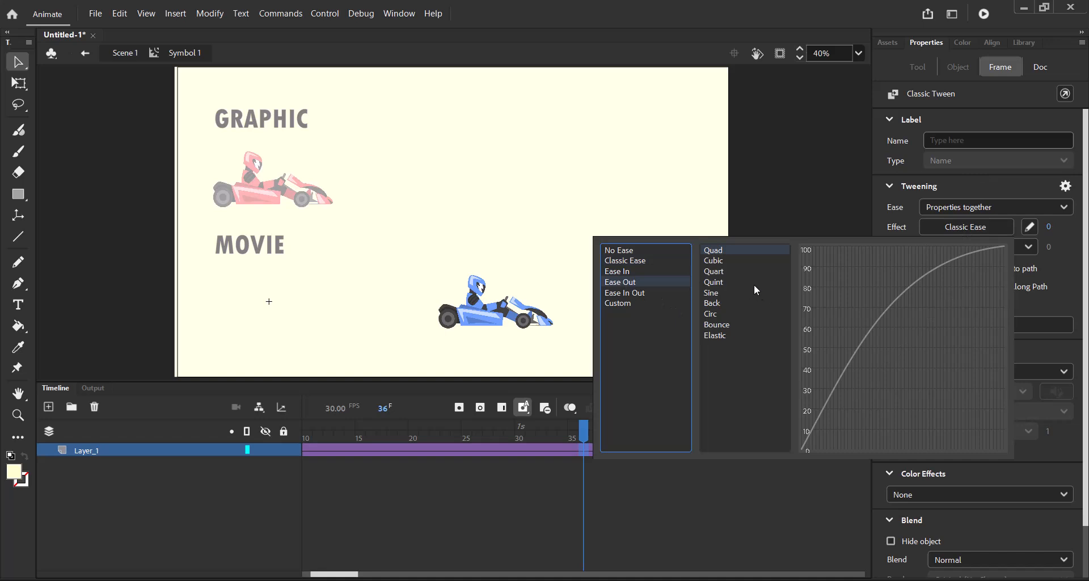
left_click(719, 263)
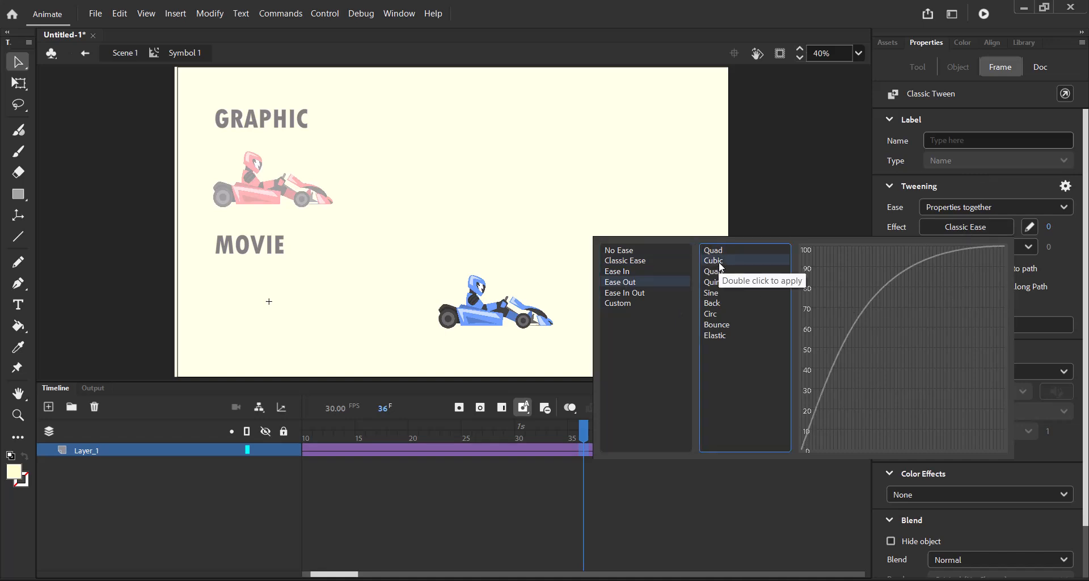
double_click(719, 263)
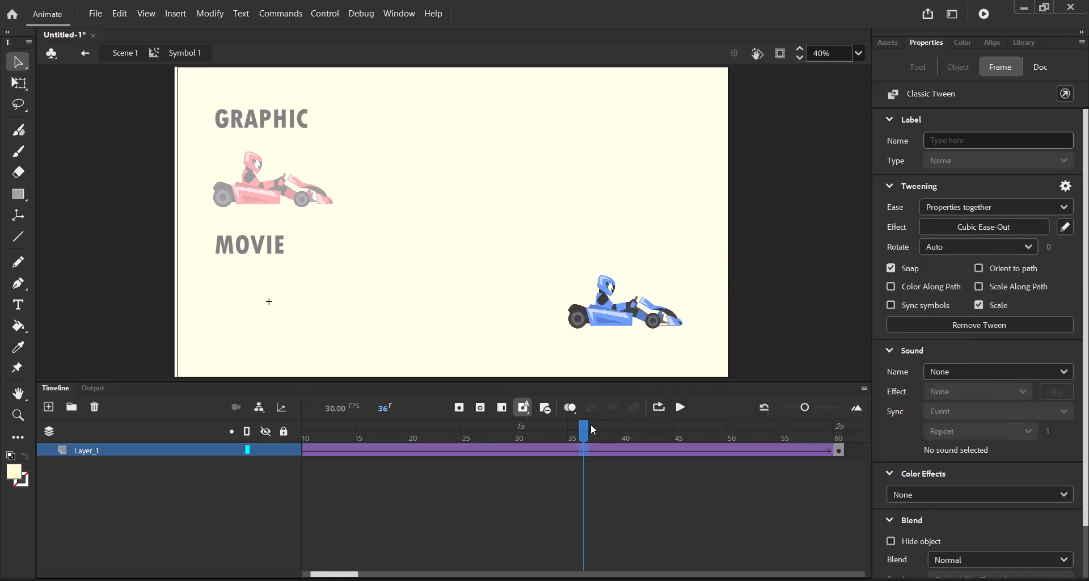
Step: Play the blue kart symbol's timeline from frame 1 to check the eased movement, and return to Scene 1
left_click_drag(587, 427, 268, 425)
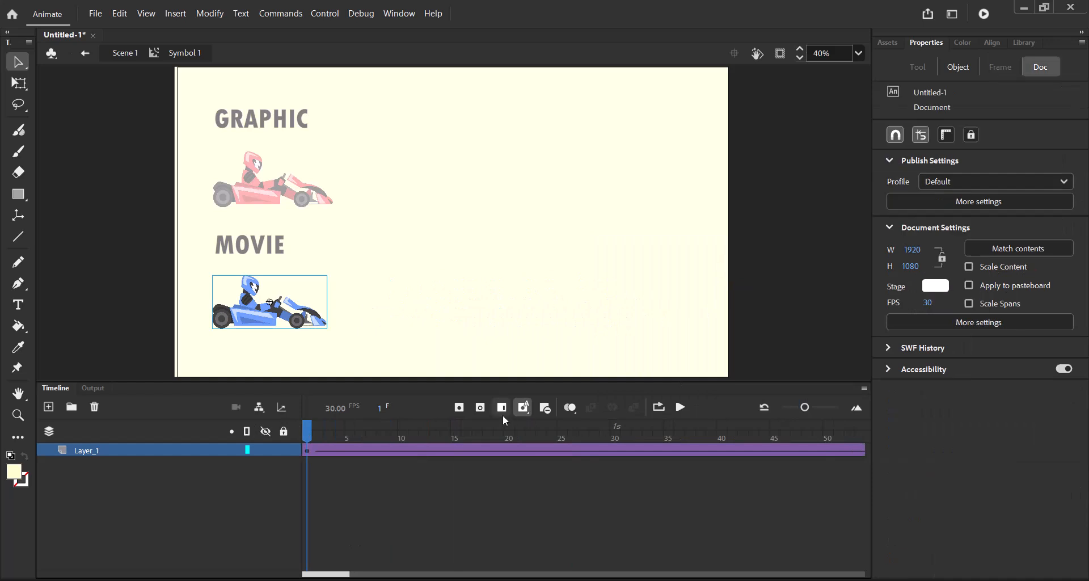
left_click(680, 407)
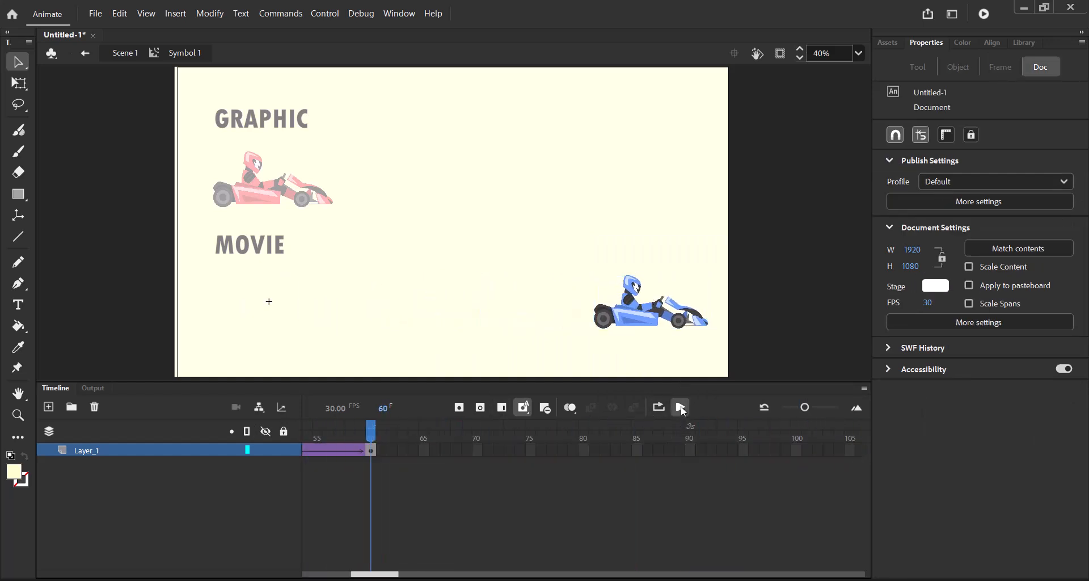
left_click(680, 406)
left_click(117, 54)
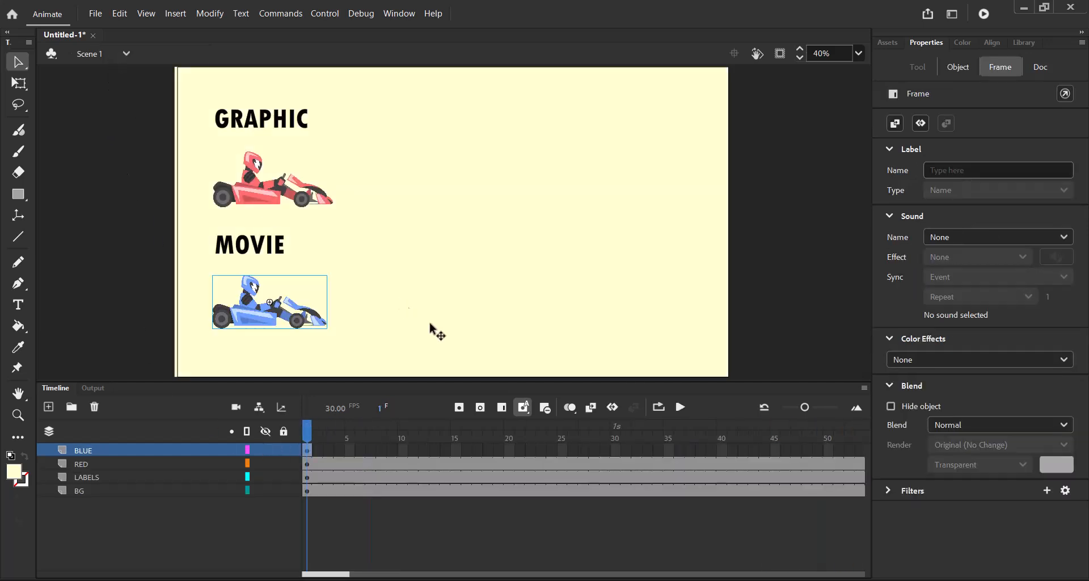
Step: Extend the BLUE layer in Scene 1 with frames up to frame 60
left_click(336, 566)
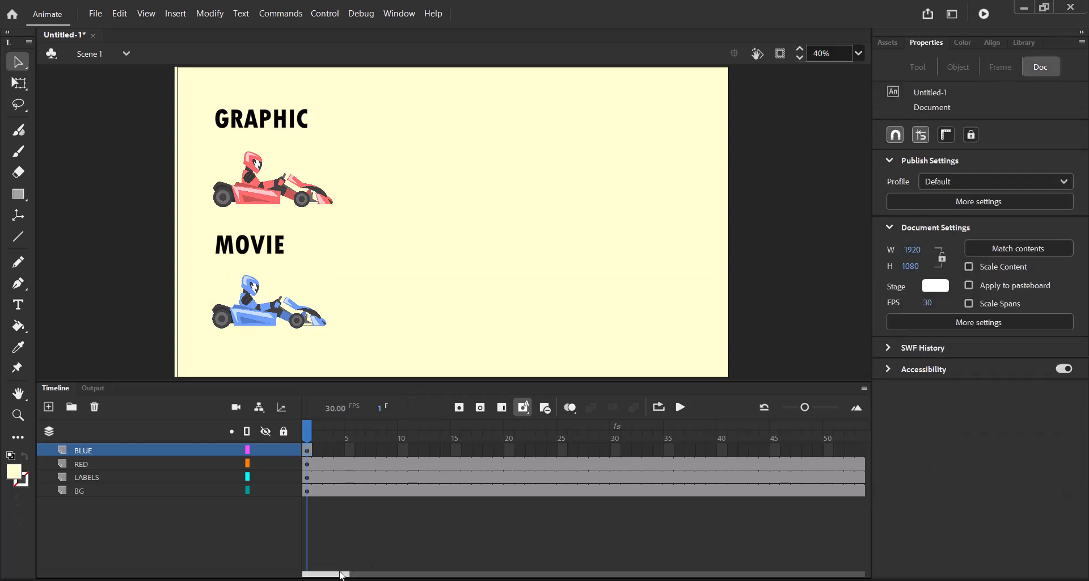
left_click_drag(342, 575, 372, 577)
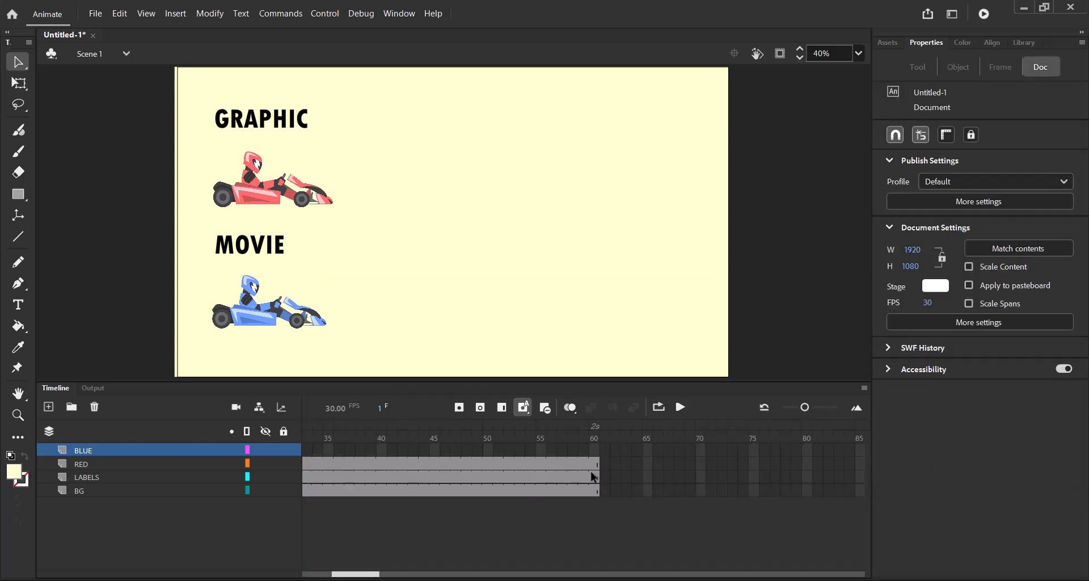
left_click(594, 450)
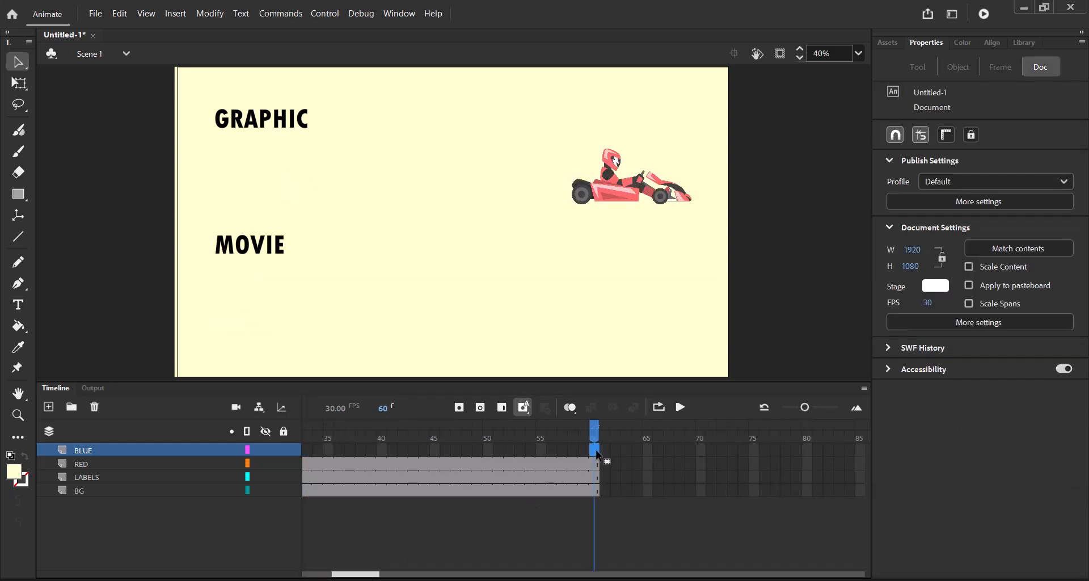
left_click(503, 407)
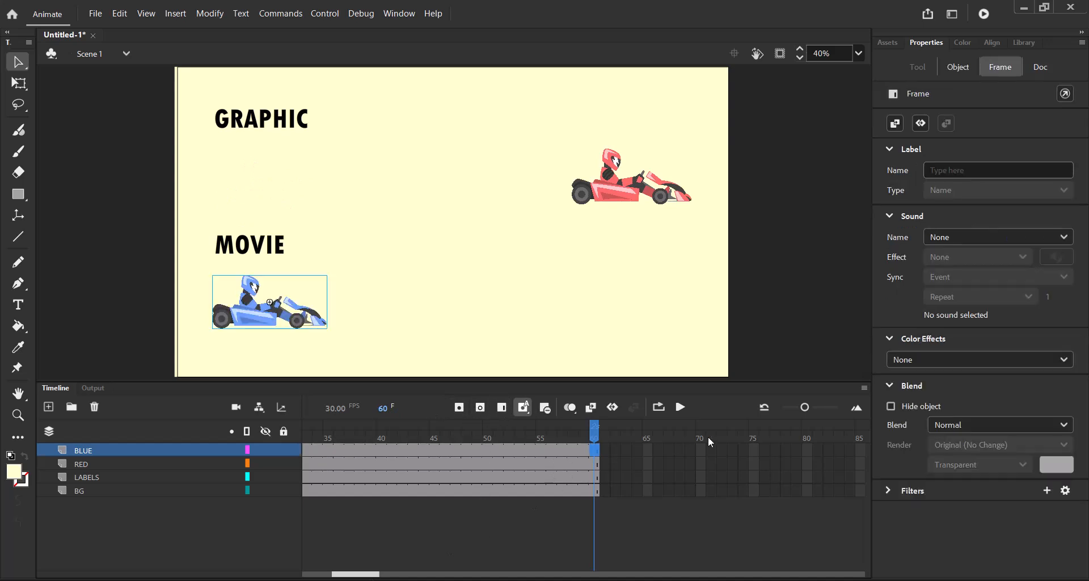
Step: Play the main timeline repeatedly to compare how the red graphic kart and the blue movie clip kart behave
left_click(681, 407)
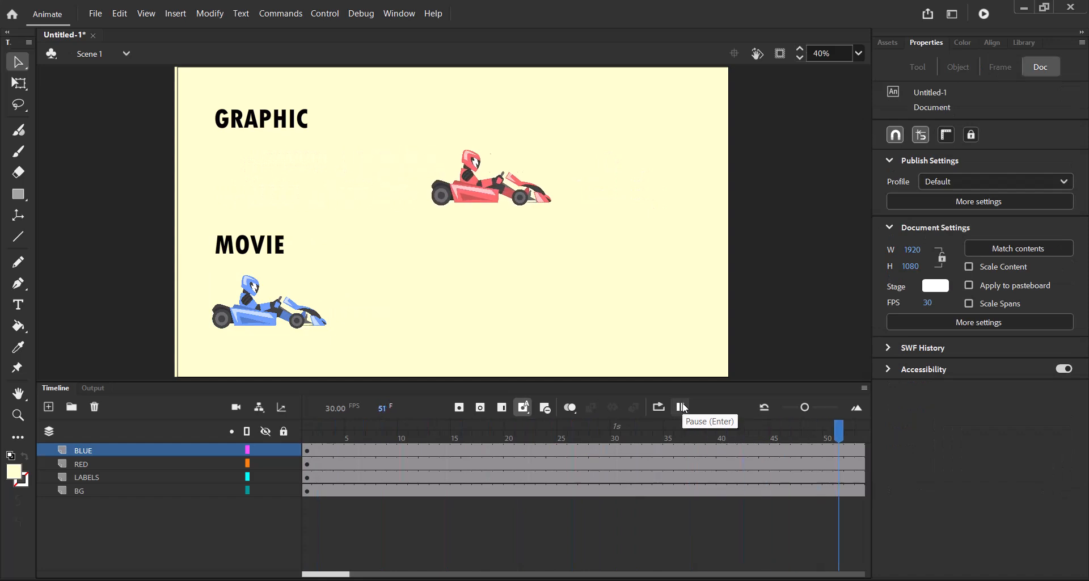
left_click(681, 407)
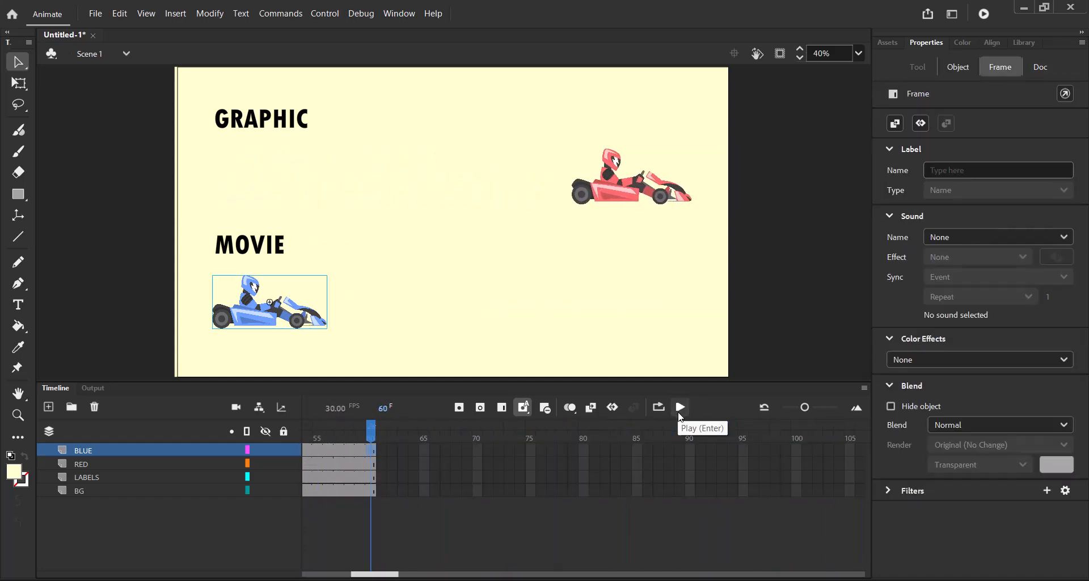
left_click(681, 407)
left_click(681, 407)
Step: Test the movie in Animate, view both karts in the maximized test window, and close it
left_click(323, 17)
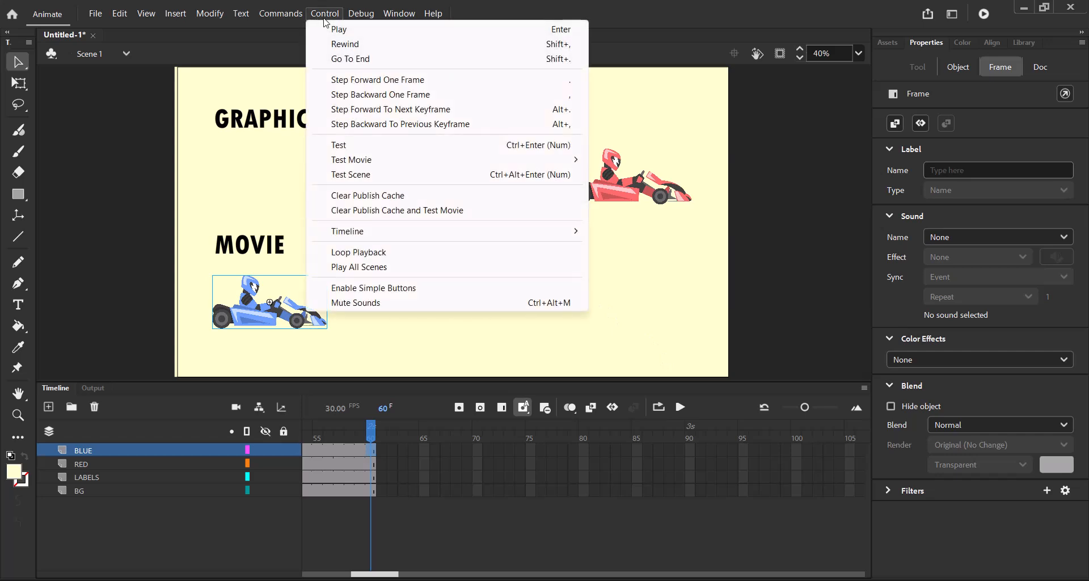
mouse_move(395, 161)
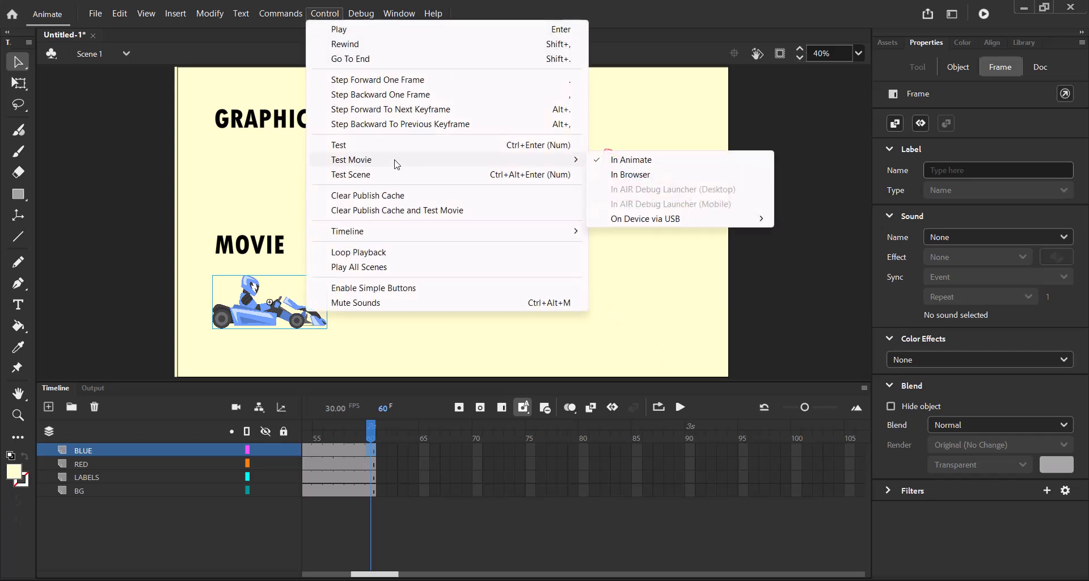
left_click(599, 162)
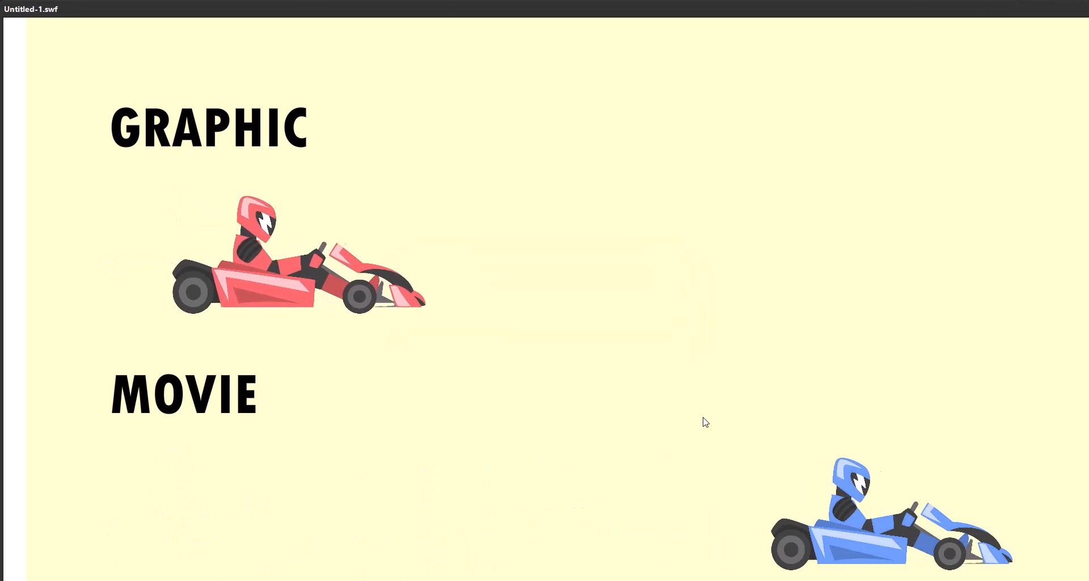
double_click(713, 12)
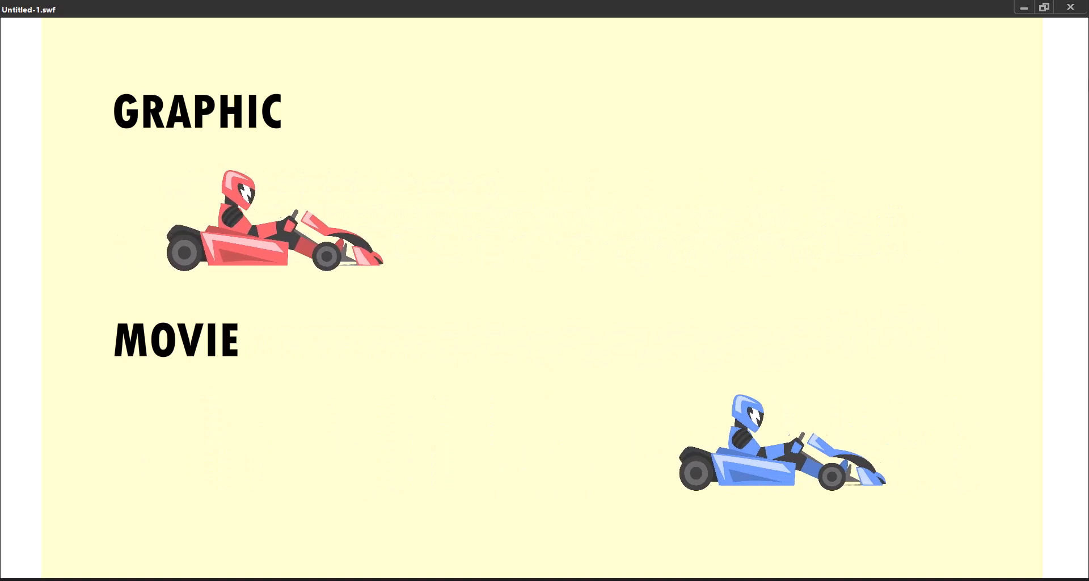
left_click(1072, 9)
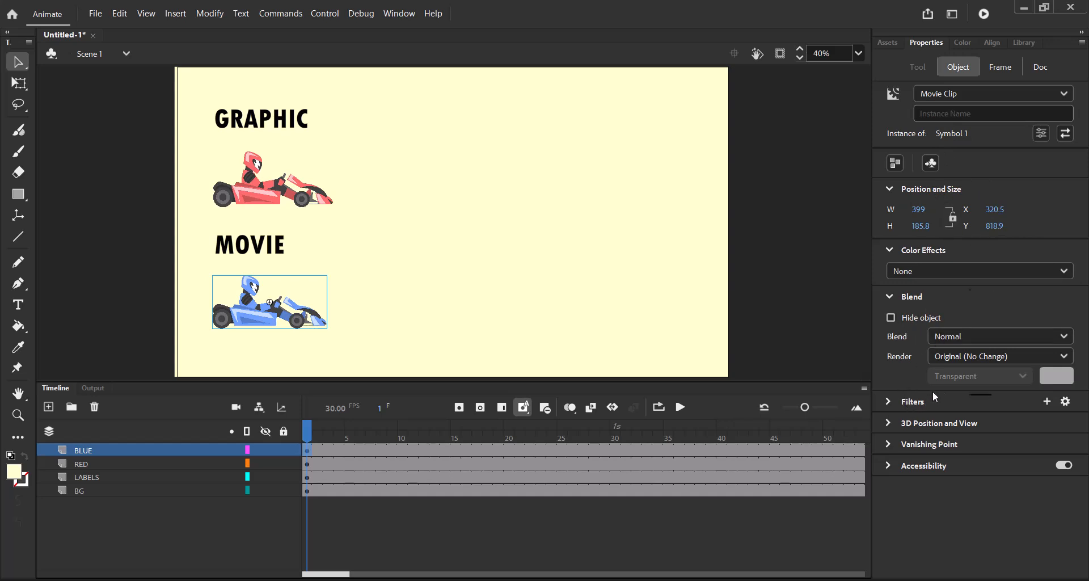
Step: Examine the blue movie clip's filter, 3D position and view, vanishing point and accessibility properties, and select the red kart for comparison
left_click(890, 403)
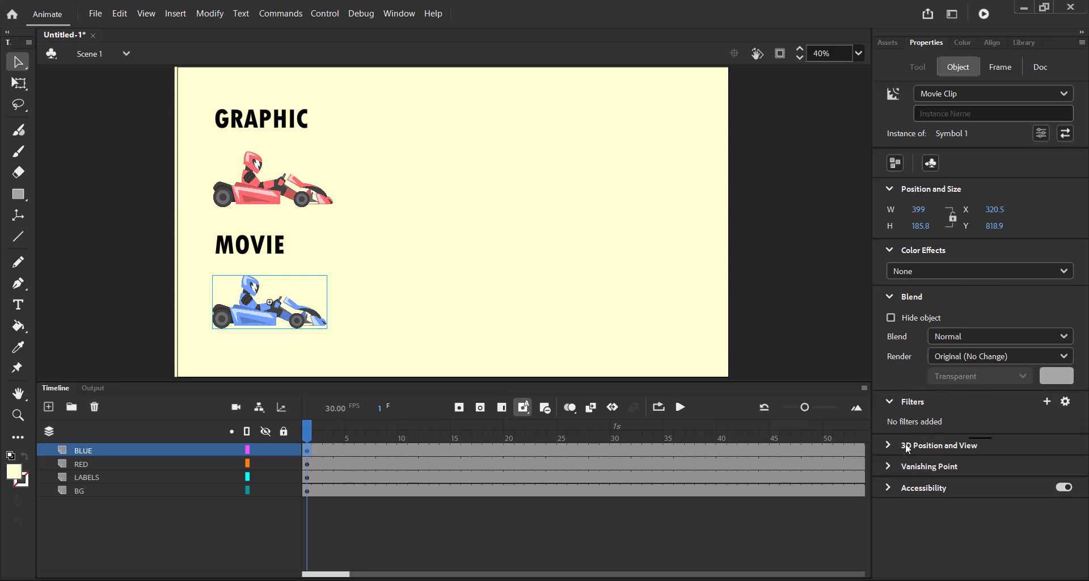
left_click(888, 449)
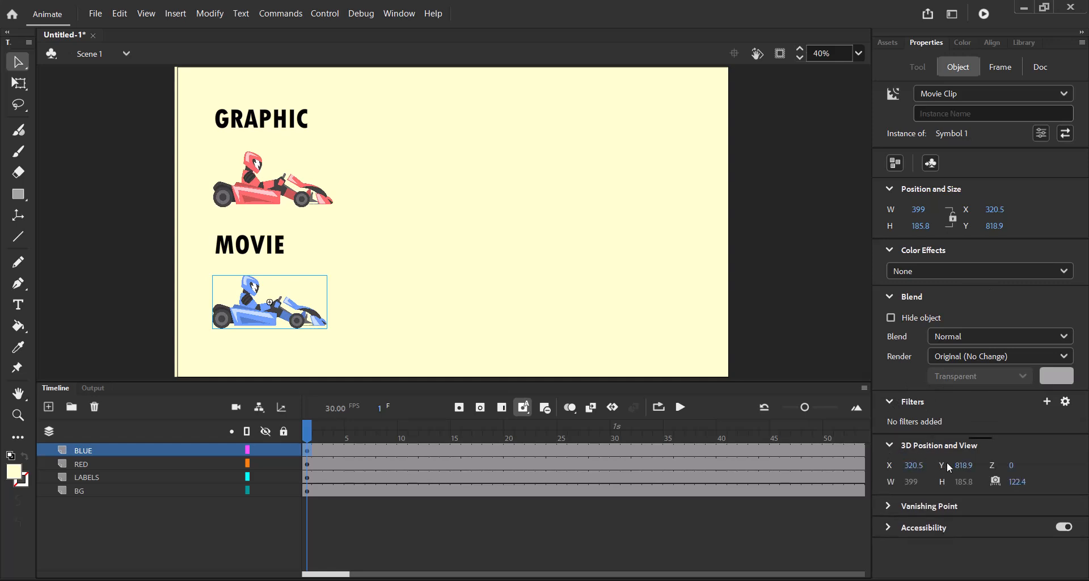
left_click(896, 504)
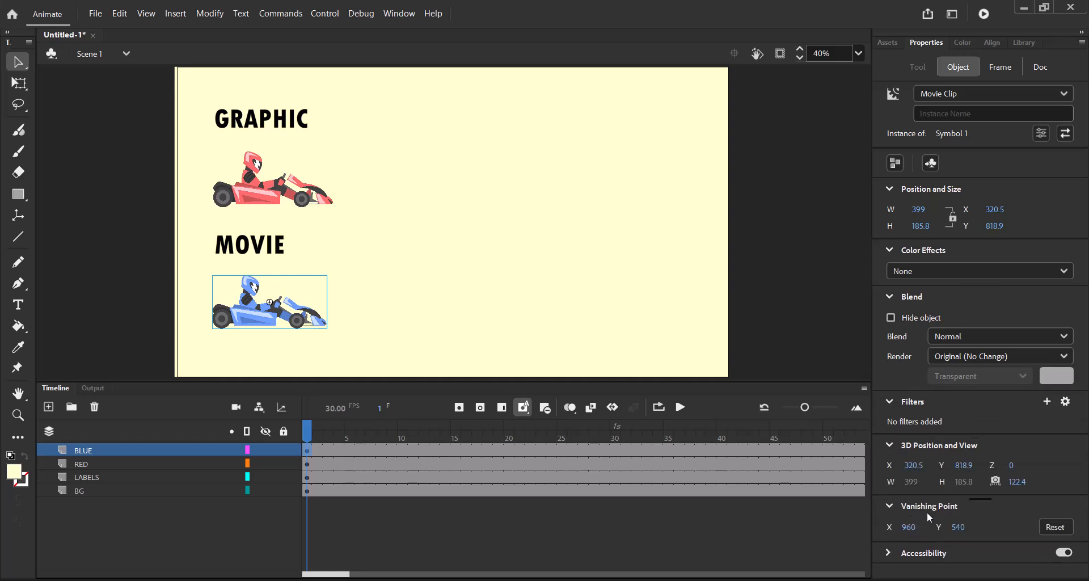
left_click(888, 552)
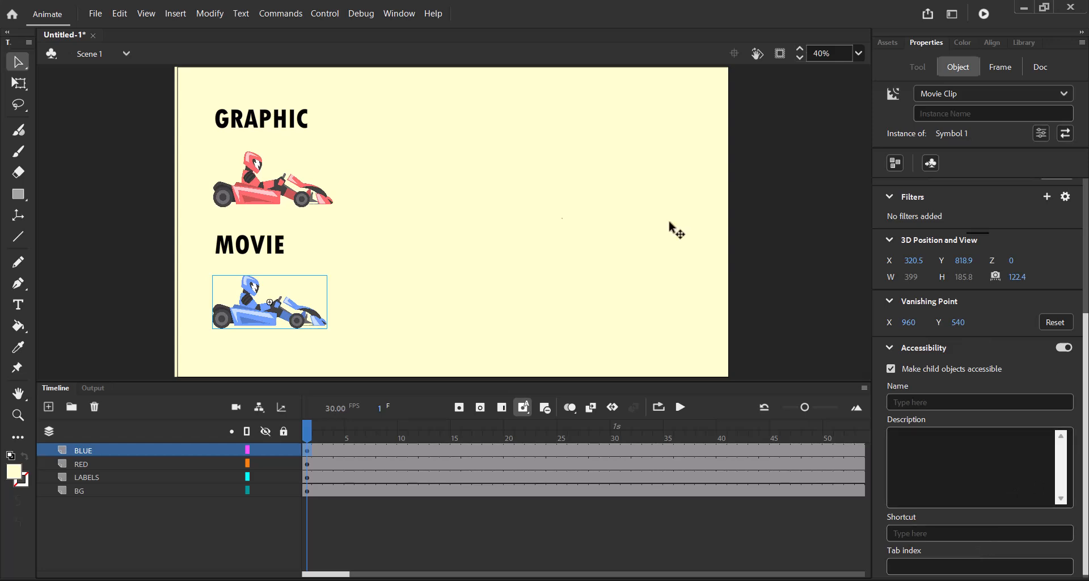
left_click(301, 199)
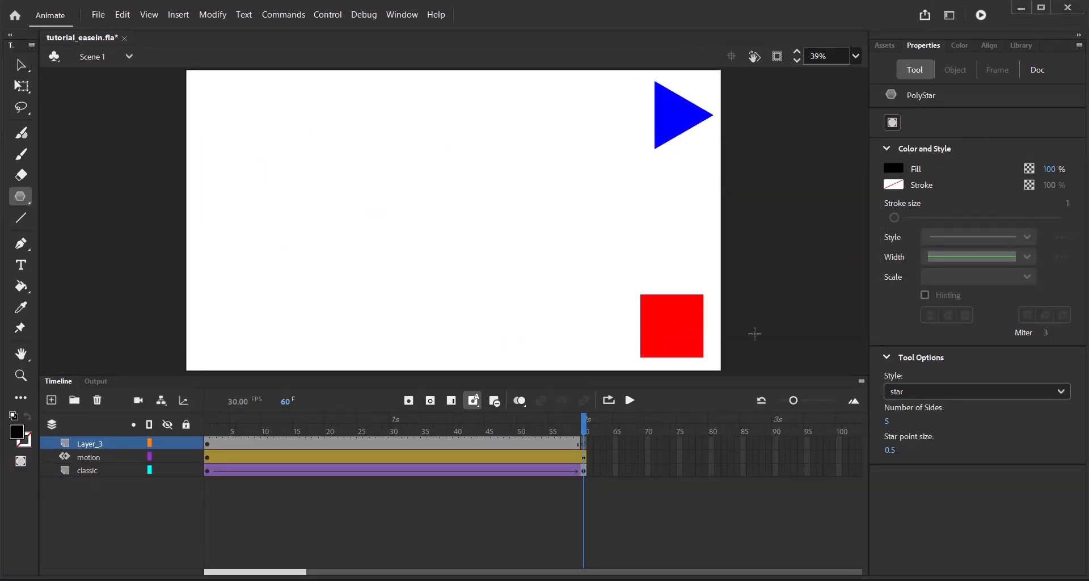
Step: In tutorial_easein.fla, draw a five-pointed star on Layer_3 at frame 60, between the triangle and the square, and reposition it
mouse_move(640, 187)
left_mouse_down()
mouse_move(671, 219)
mouse_move(652, 230)
left_mouse_up()
key("v")
left_click_drag(637, 187, 665, 217)
Step: Create a shape tween on Layer_3 between the orange circle and the star, and scrub the timeline to check it
right_click(434, 443)
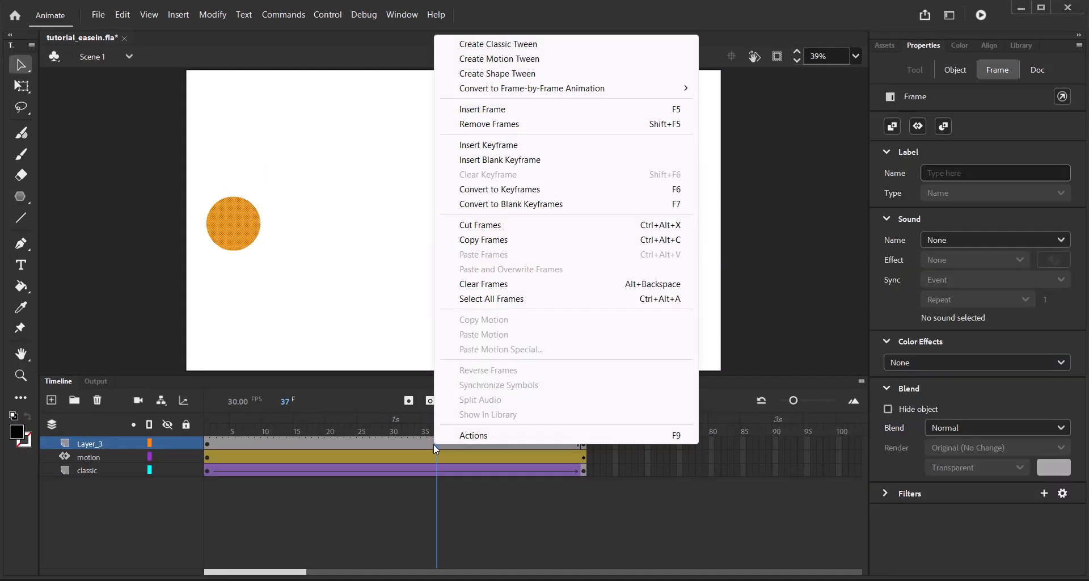
left_click(465, 73)
left_click_drag(436, 425, 650, 404)
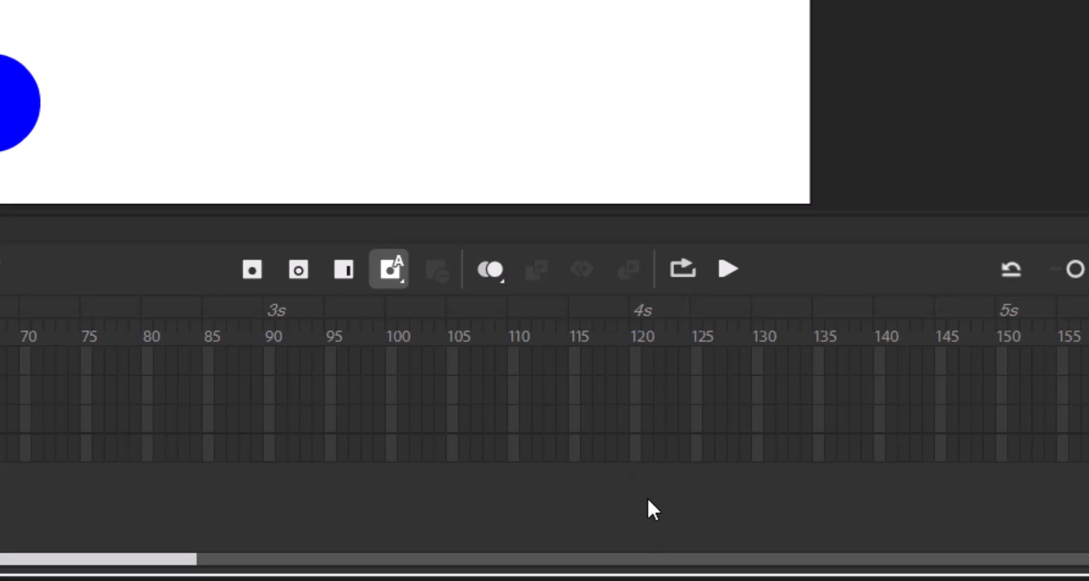
Step: In Untitled-2, insert keyframes at frame 120 on the EASEOT, EASEIN, NORMAL and LABELS layers
left_click_drag(587, 444, 588, 514)
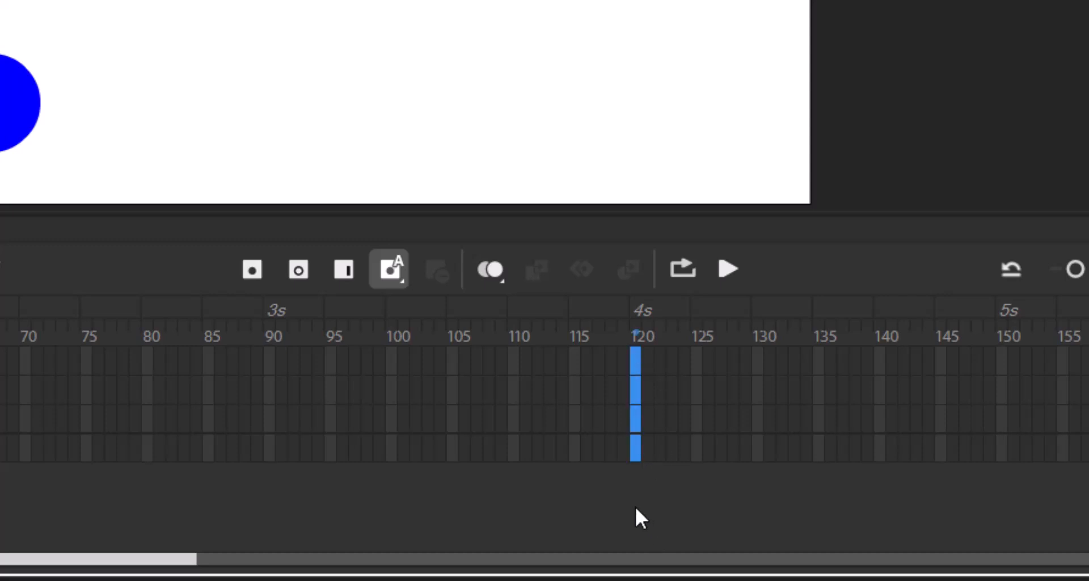
key("F6")
Step: Create a classic tween on the NORMAL layer and move its circle at frame 120 to X 1710 near the stage's right edge
right_click(155, 426)
left_click(440, 105)
left_click(635, 335)
left_click_drag(287, 143, 621, 143)
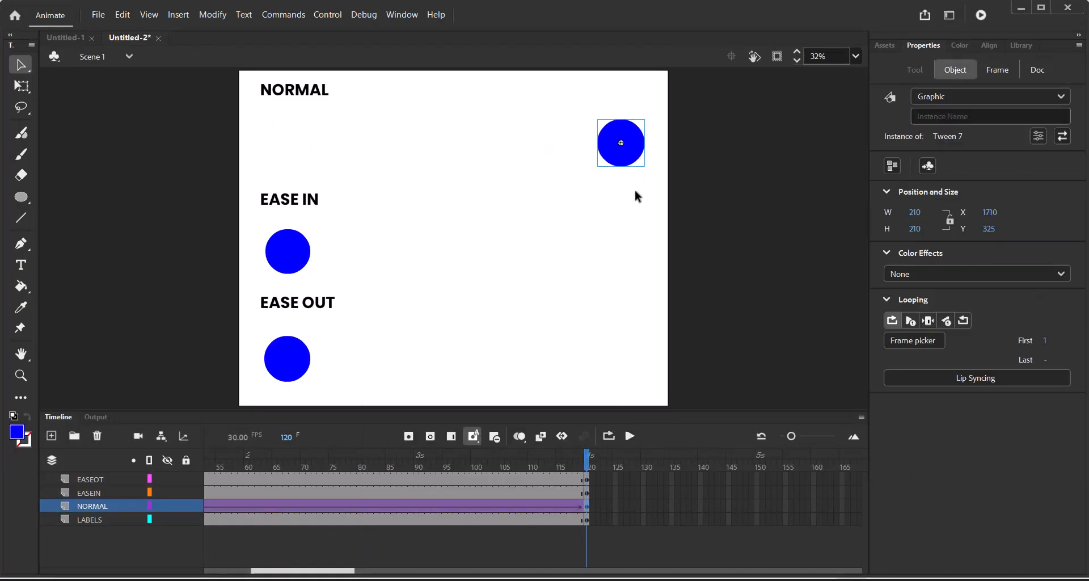
Step: Create a classic tween on the EASEIN layer and move its circle at frame 120 horizontally to the stage's right edge
left_click_drag(635, 335, 283, 428)
right_click(421, 493)
left_click(459, 94)
left_click(586, 493)
left_click_drag(287, 251, 624, 251)
Step: Create a classic tween on the EASEOT layer, move its circle at frame 120 to about X 1733, and play the animation
right_click(411, 480)
left_click(470, 83)
left_click_drag(304, 376, 642, 382)
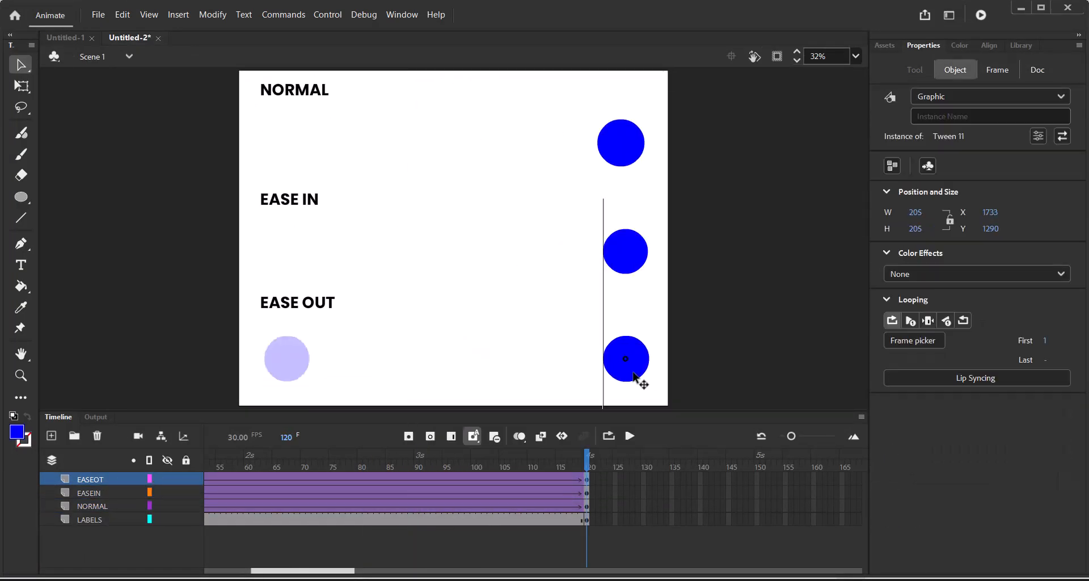
left_click(629, 436)
Step: Apply an Ease In preset to the EASEIN layer's classic tween and play it against the NORMAL circle
left_click(541, 495)
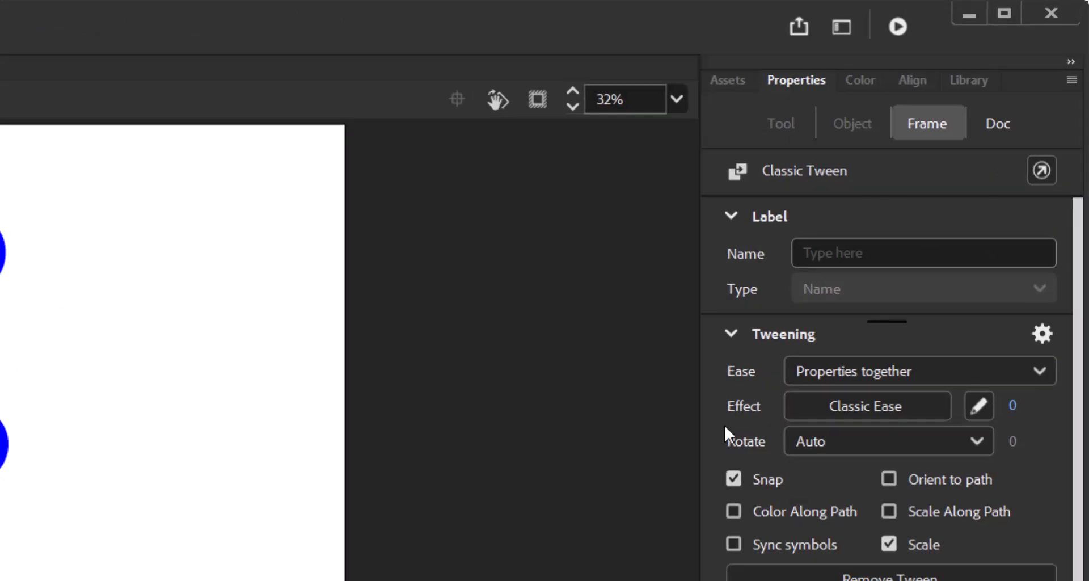
left_click(948, 228)
left_click(486, 338)
double_click(620, 331)
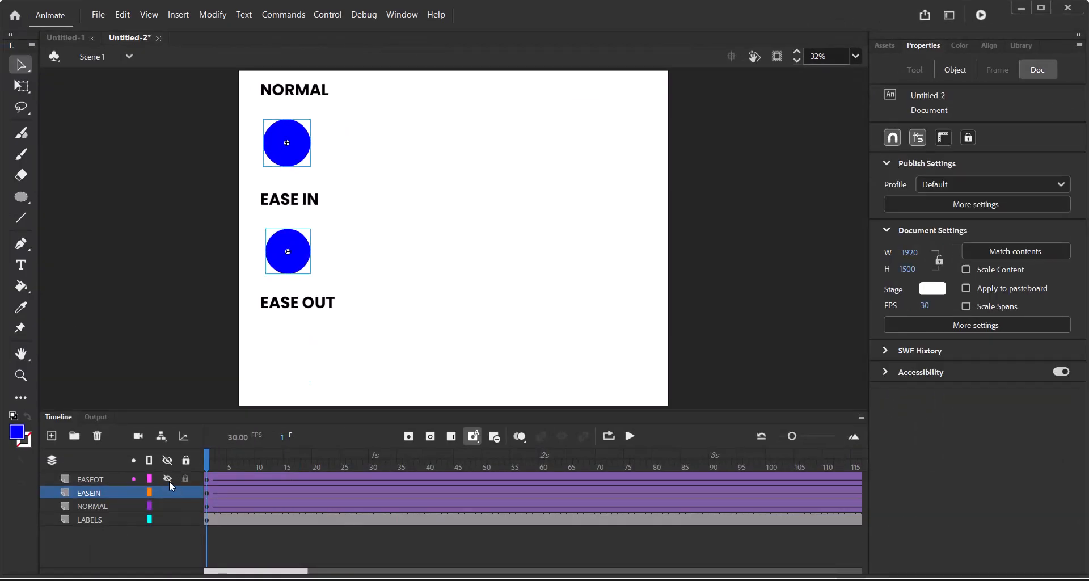
left_click(629, 436)
Step: Show the EASEOT layer and apply an Ease Out preset to its classic tween, checking it with playback from the start
left_click(167, 479)
left_click(631, 480)
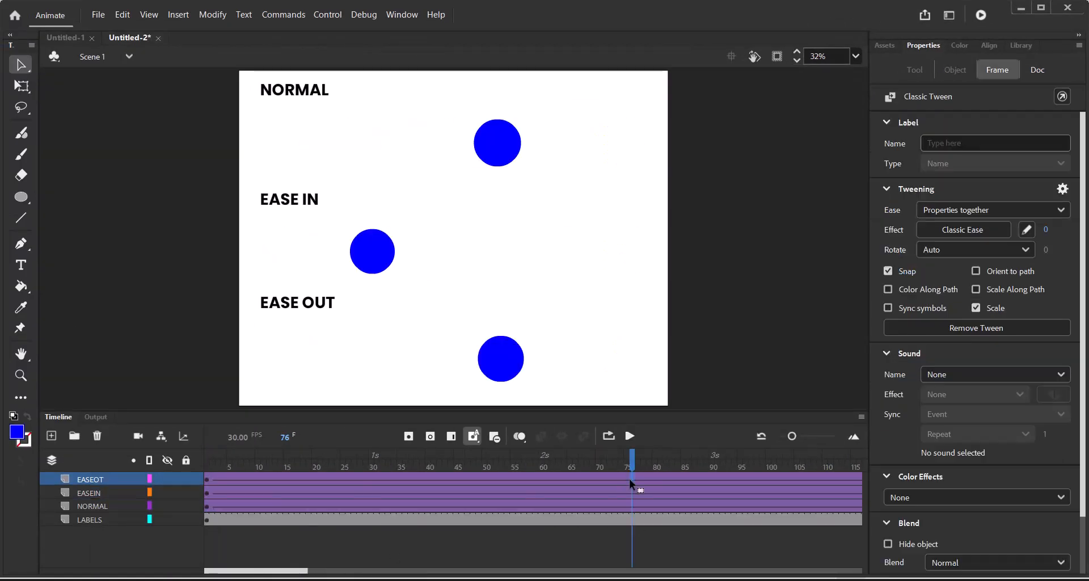
left_click(962, 229)
left_click(621, 286)
double_click(711, 264)
left_click(216, 471)
key("Return")
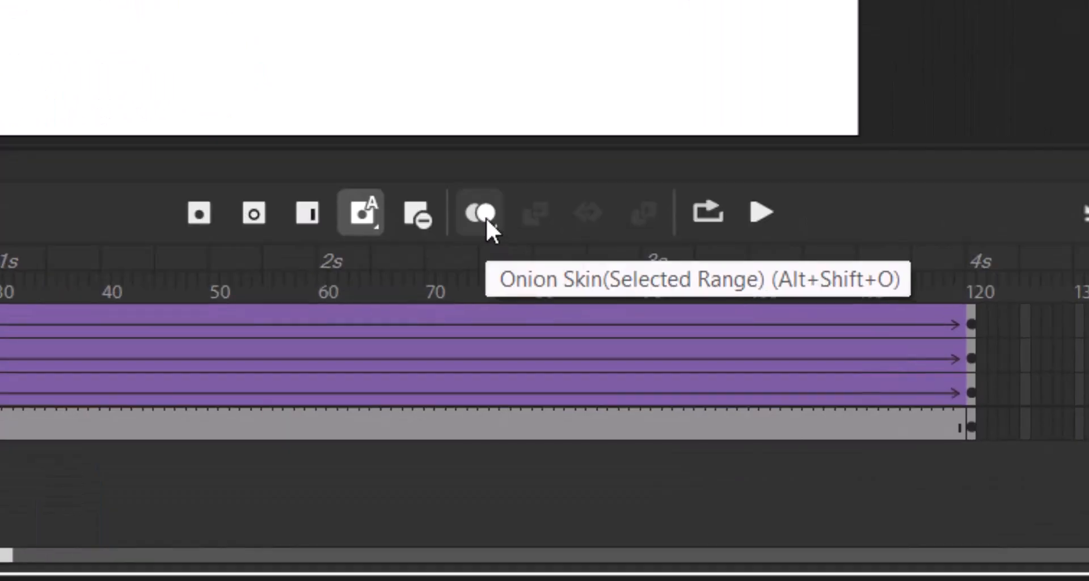
Step: Turn on onion skinning for the three circle tweens and scrub the timeline to compare their spacing
left_click(519, 435)
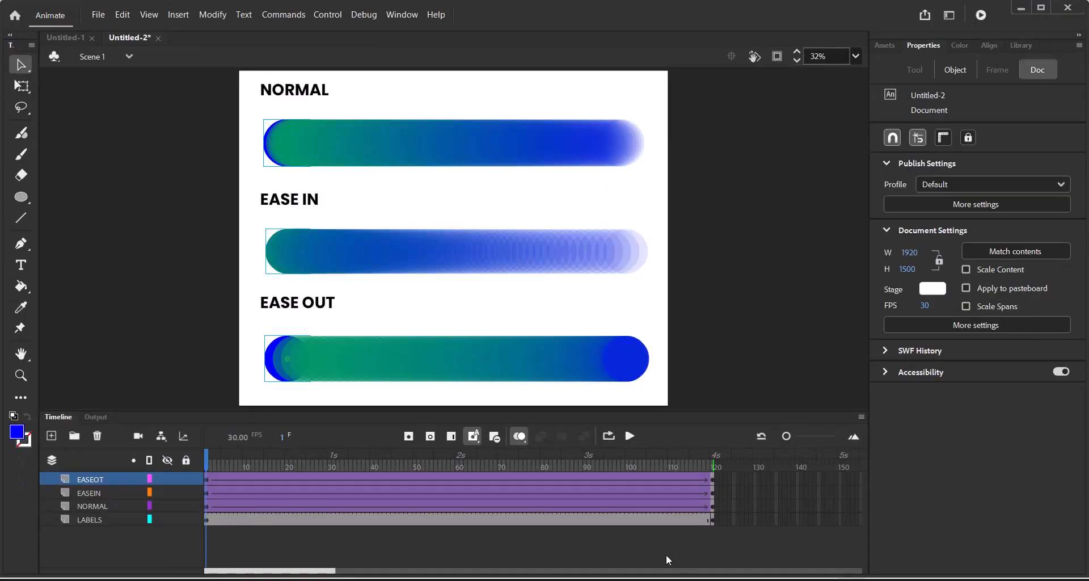
left_click(291, 465)
left_click_drag(290, 465, 543, 464)
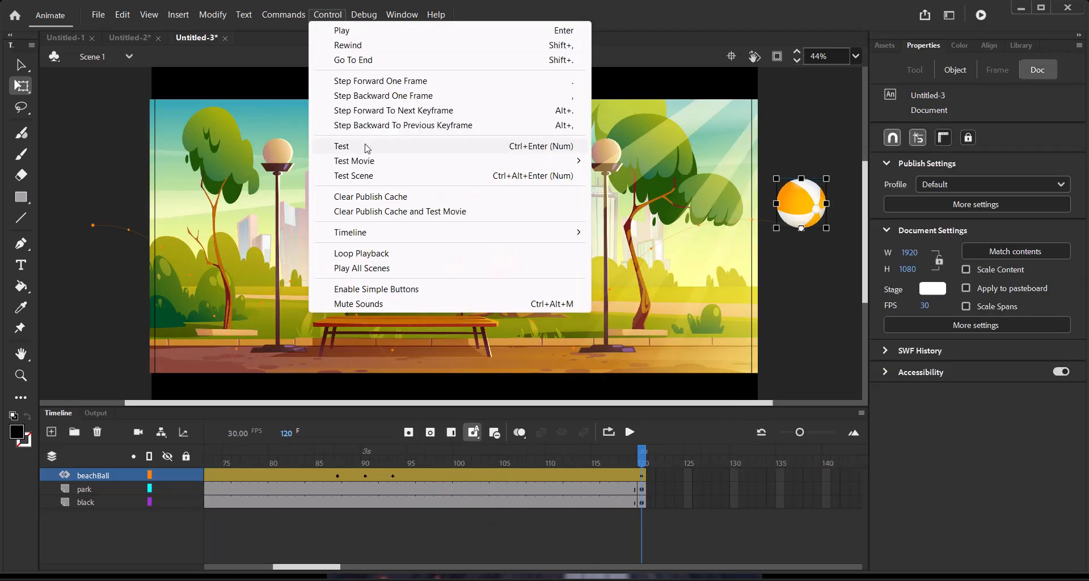
Step: Test the beach ball animation in Untitled-3 and open the animated GIF export settings
left_click(335, 145)
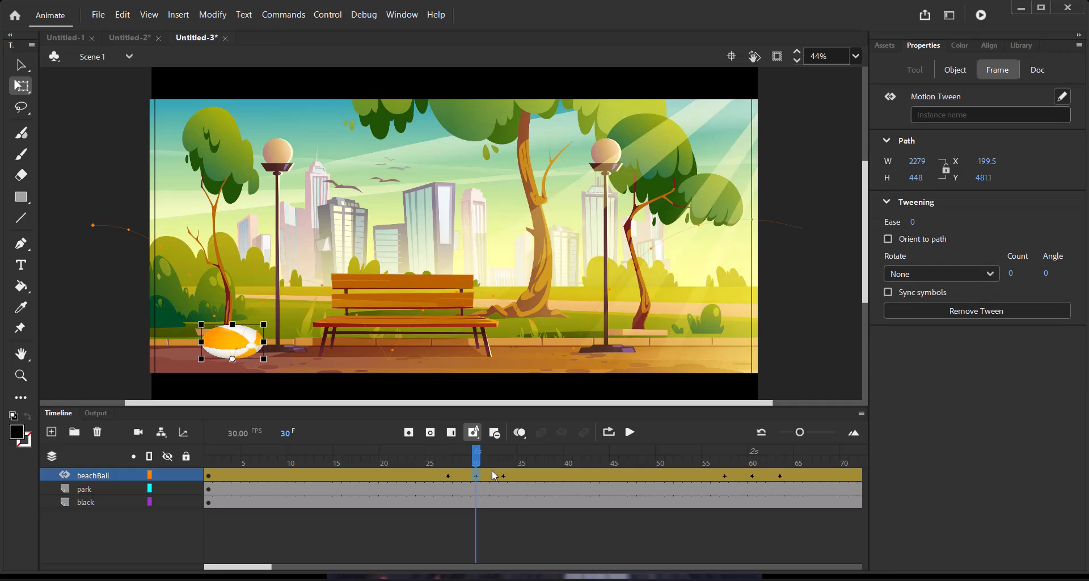
left_click(98, 14)
left_click(353, 288)
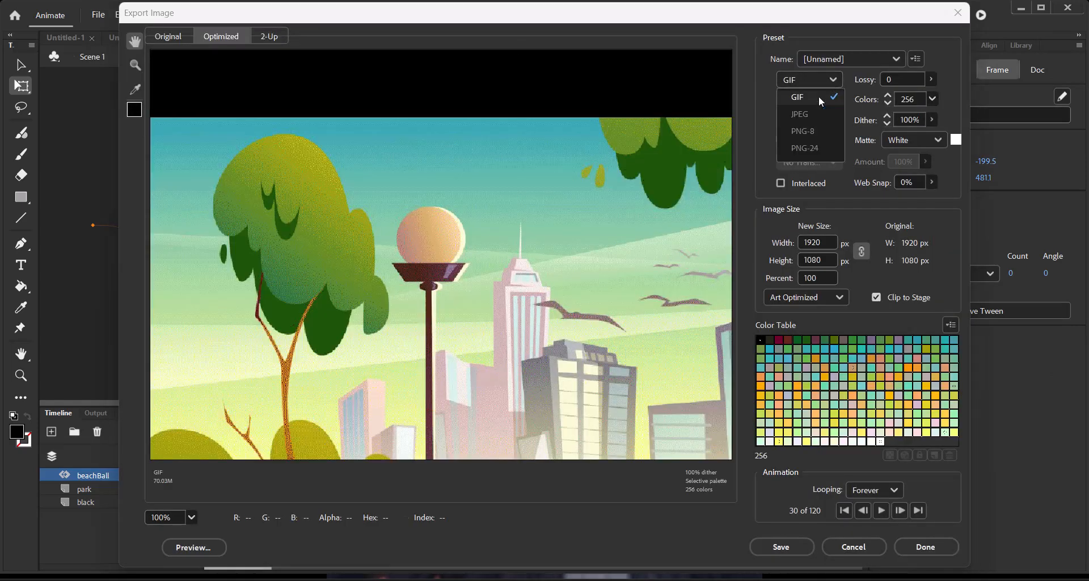
Step: Export the beach ball animation as a GIF with looping set to Forever, saved as BouncingBall_ZZ999_9999 in the ANIMATE ESSENTIALS folder
left_click(820, 99)
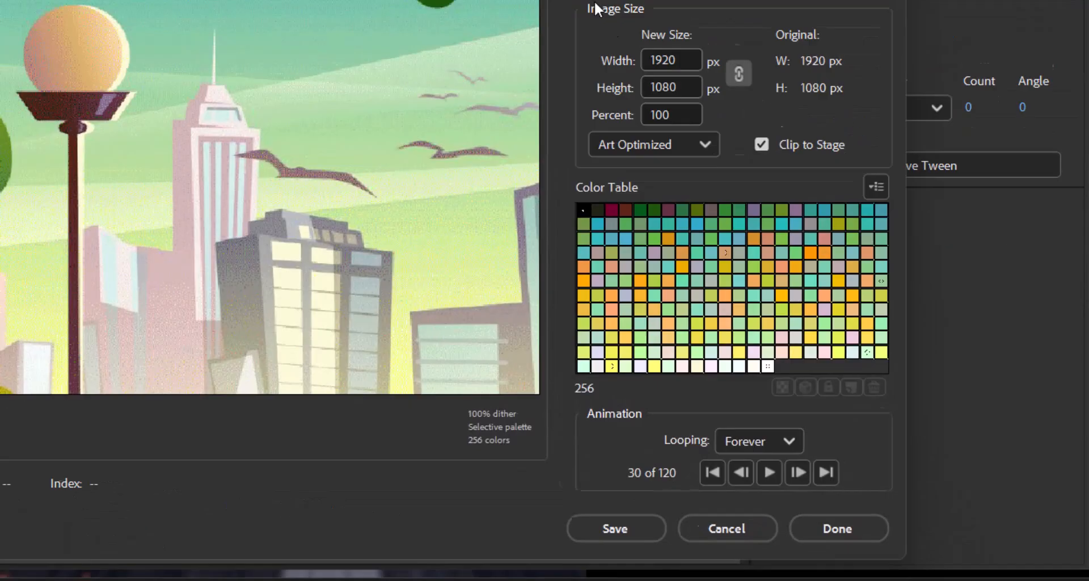
left_click(875, 490)
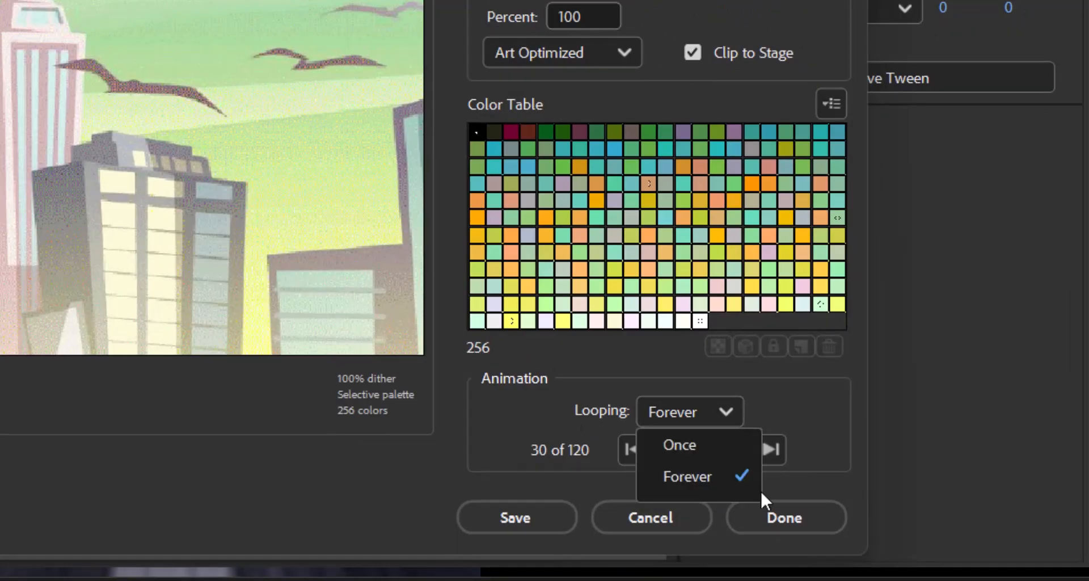
left_click(885, 522)
left_click(781, 546)
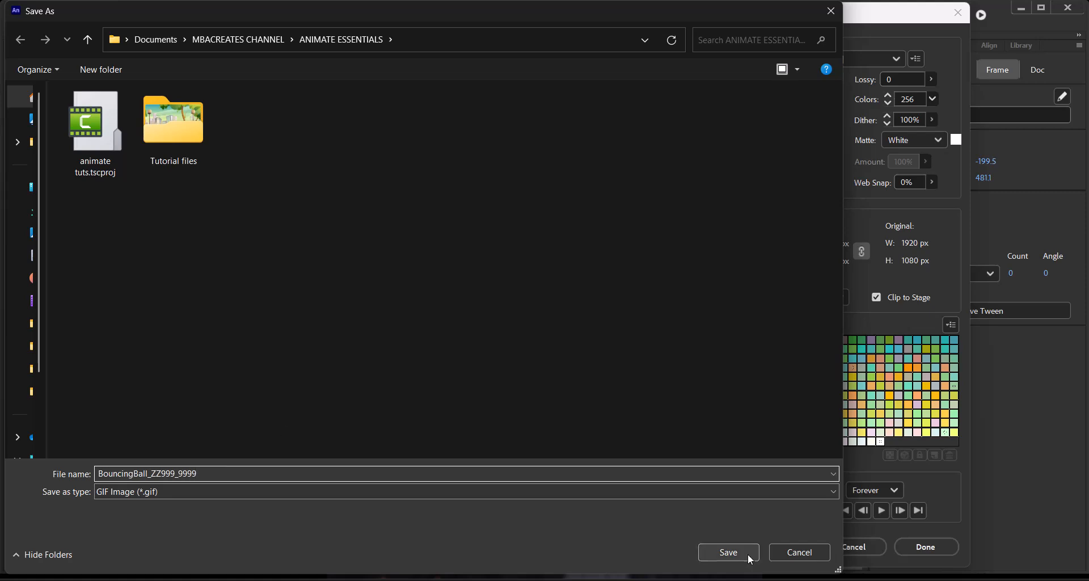
left_click(728, 552)
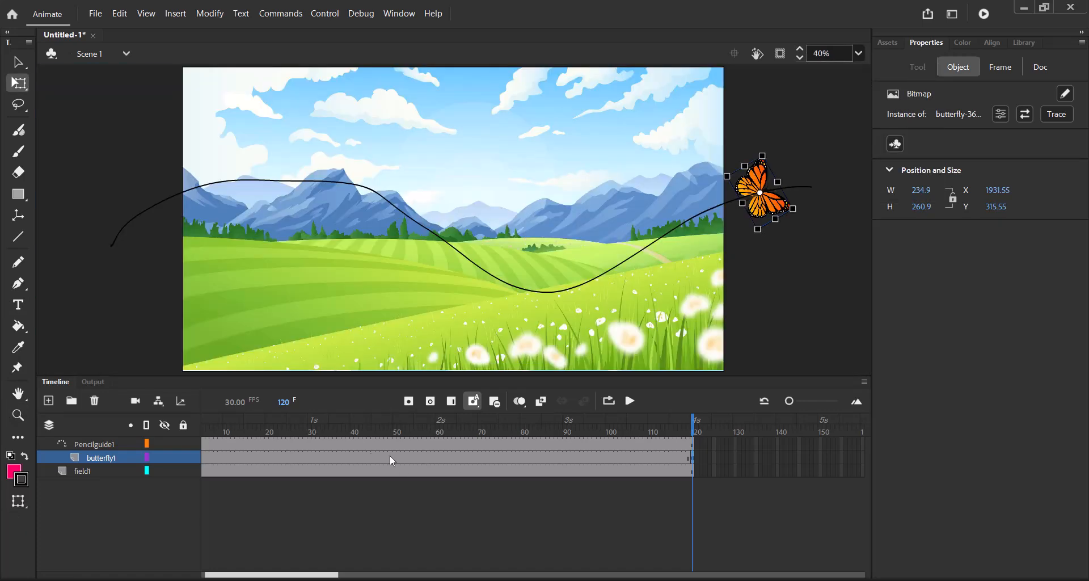
Step: Create a classic tween on the butterfly1 layer, enable Orient to path, and scrub the butterfly along the pencil guide
right_click(409, 459)
left_click(453, 71)
left_click_drag(520, 428, 258, 432)
left_click(978, 268)
left_click(480, 432)
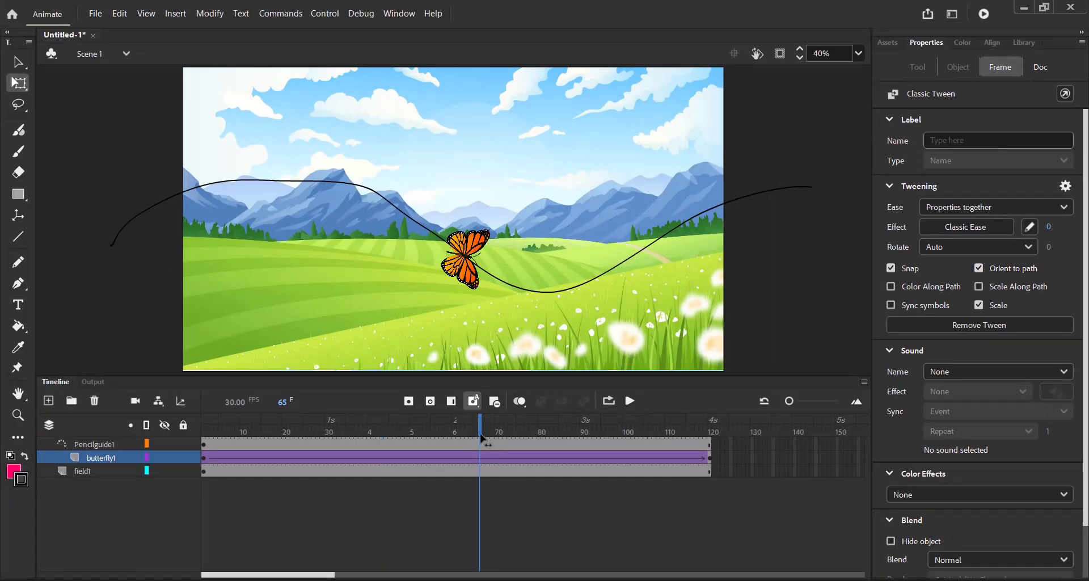
mouse_move(604, 422)
left_mouse_down()
mouse_move(684, 426)
mouse_move(189, 452)
mouse_move(775, 384)
mouse_move(365, 457)
mouse_move(604, 435)
left_mouse_up()
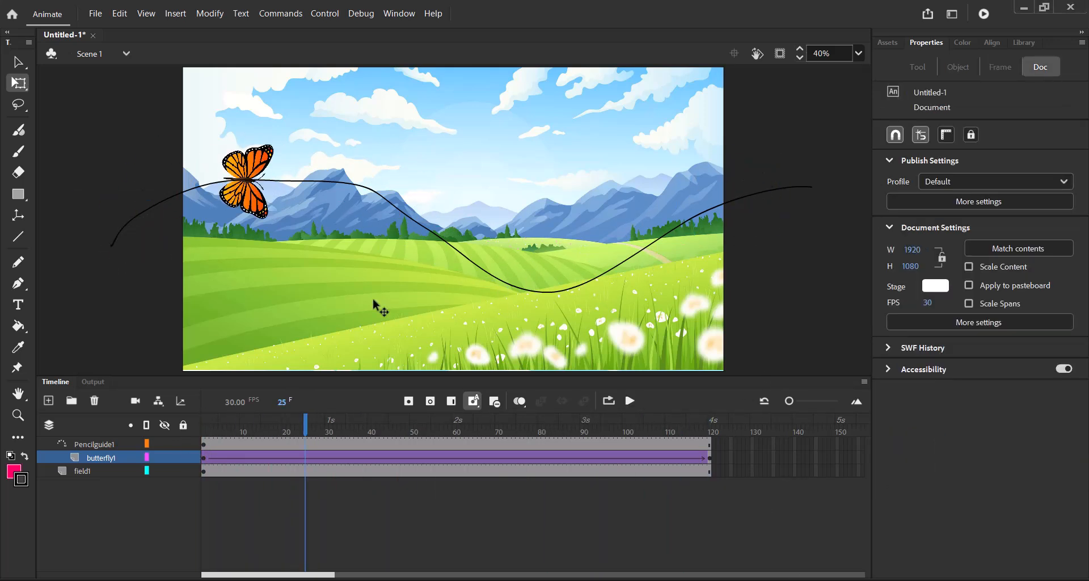
Step: Inside the butterfly symbol, insert keyframes at frames 20 and 10 on Layer_1 and create classic tweens between the keyframes
double_click(245, 195)
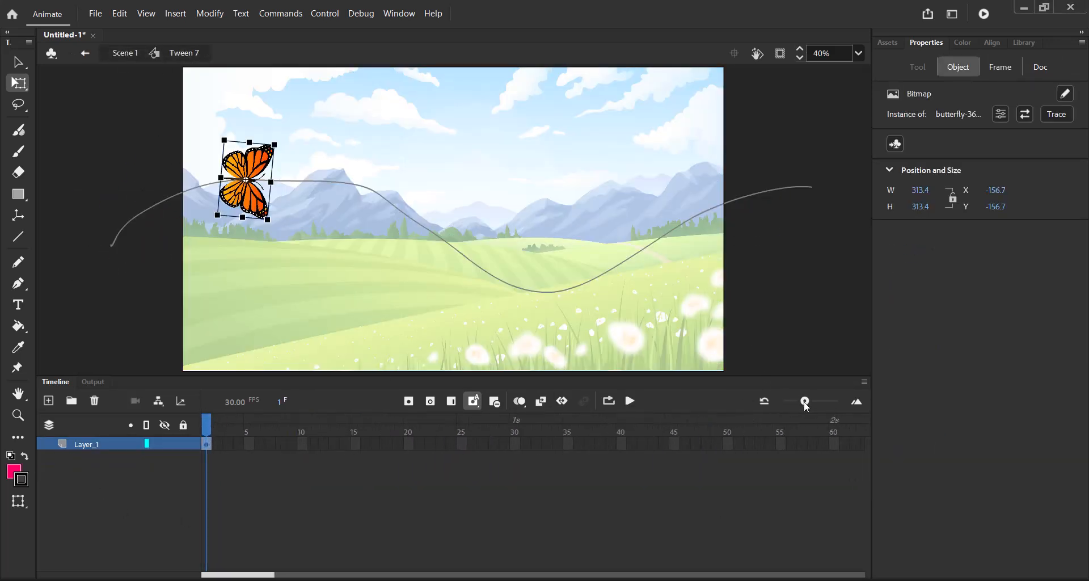
left_click(408, 443)
left_click(409, 401)
left_click(302, 443)
key("F6")
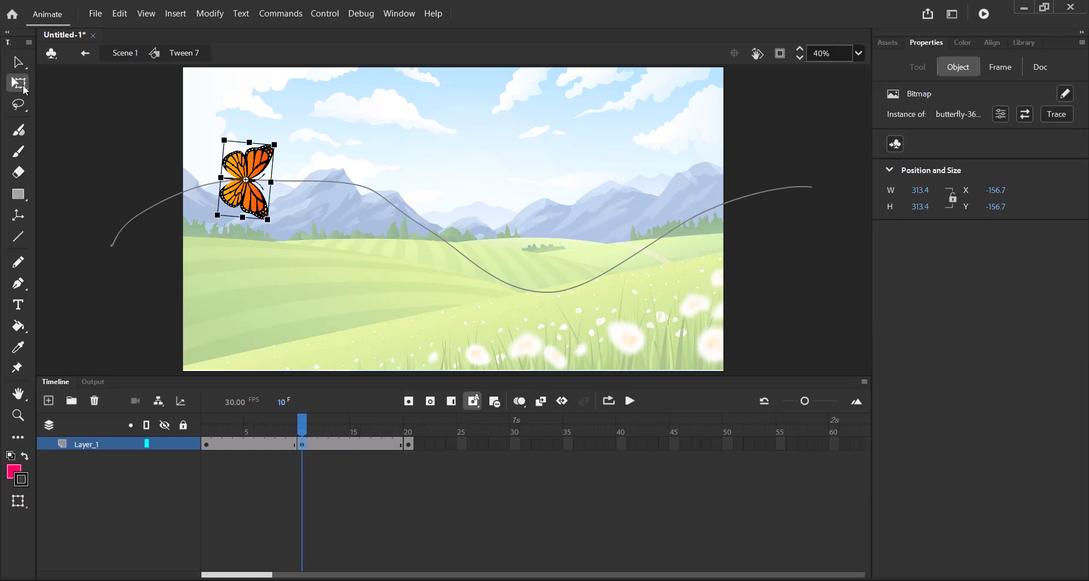
left_click(259, 444)
key("ctrl+alt+t")
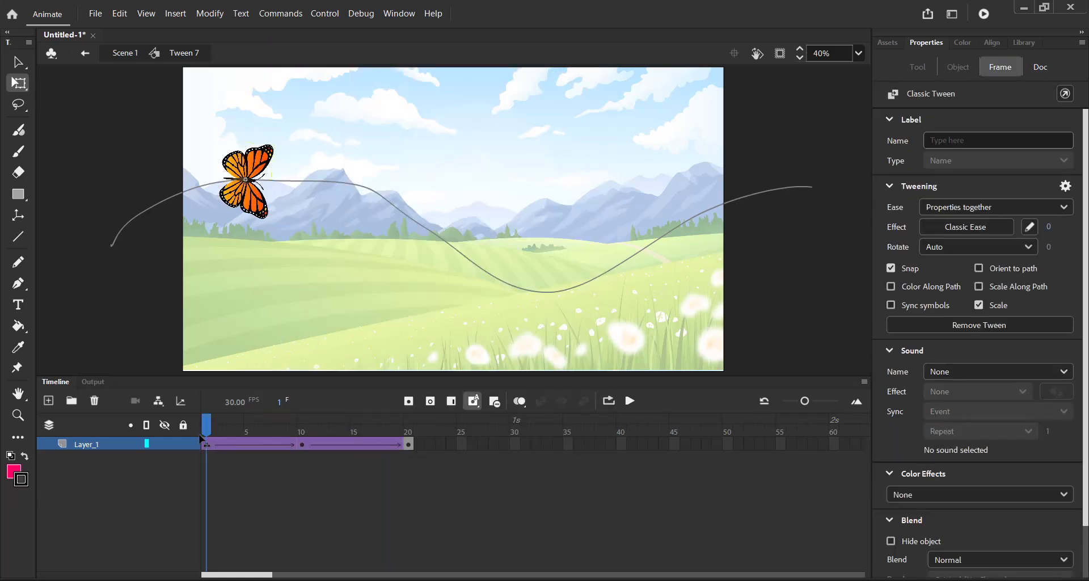
Step: Return to Scene 1 and test the butterfly movie in Animate
mouse_move(201, 438)
left_mouse_down()
mouse_move(413, 543)
mouse_move(333, 432)
mouse_move(597, 450)
mouse_move(201, 442)
left_mouse_up()
left_click(85, 52)
left_click(324, 13)
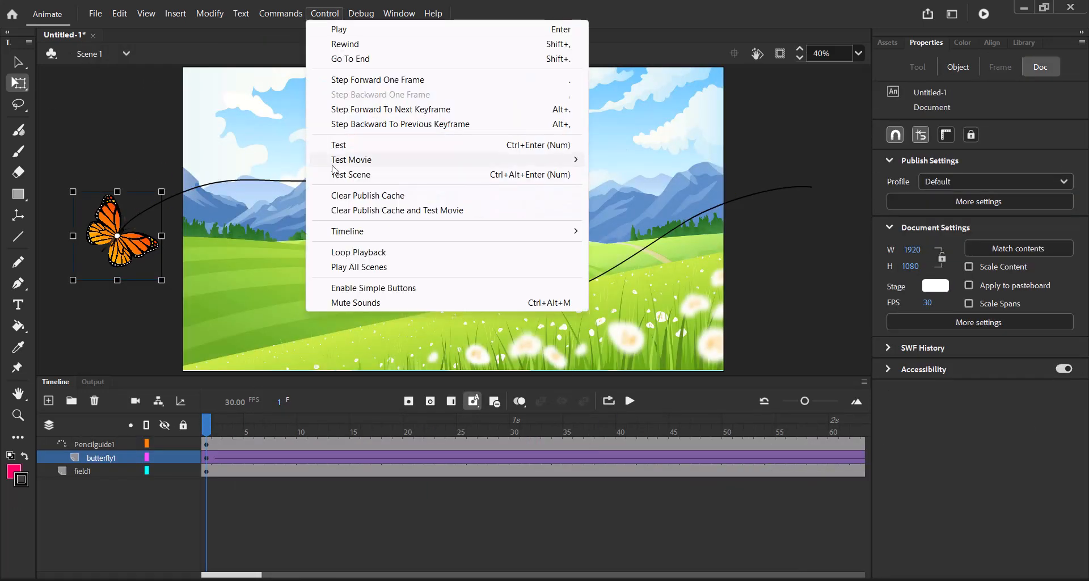
left_click(612, 160)
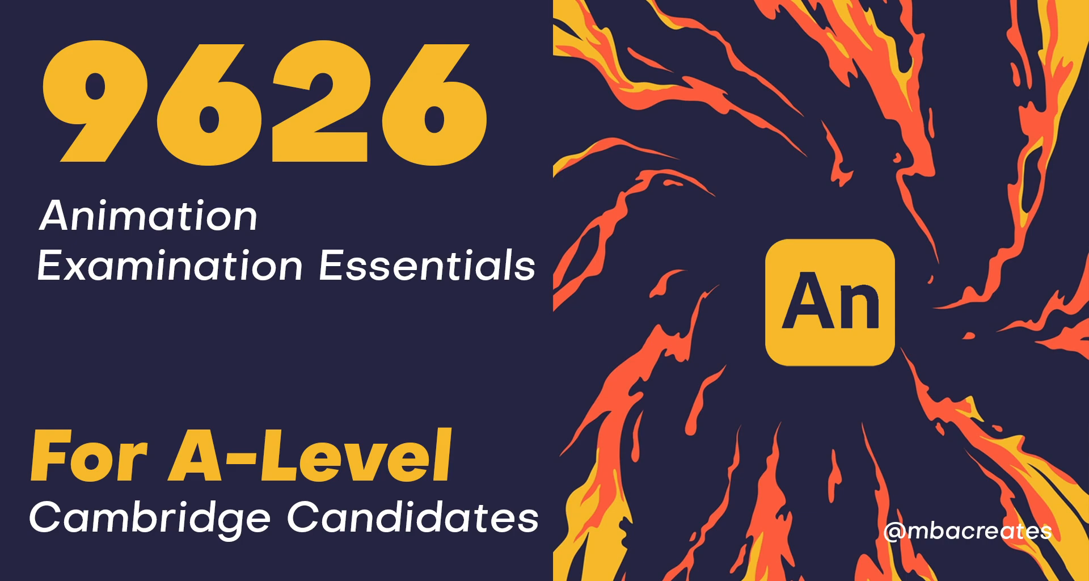